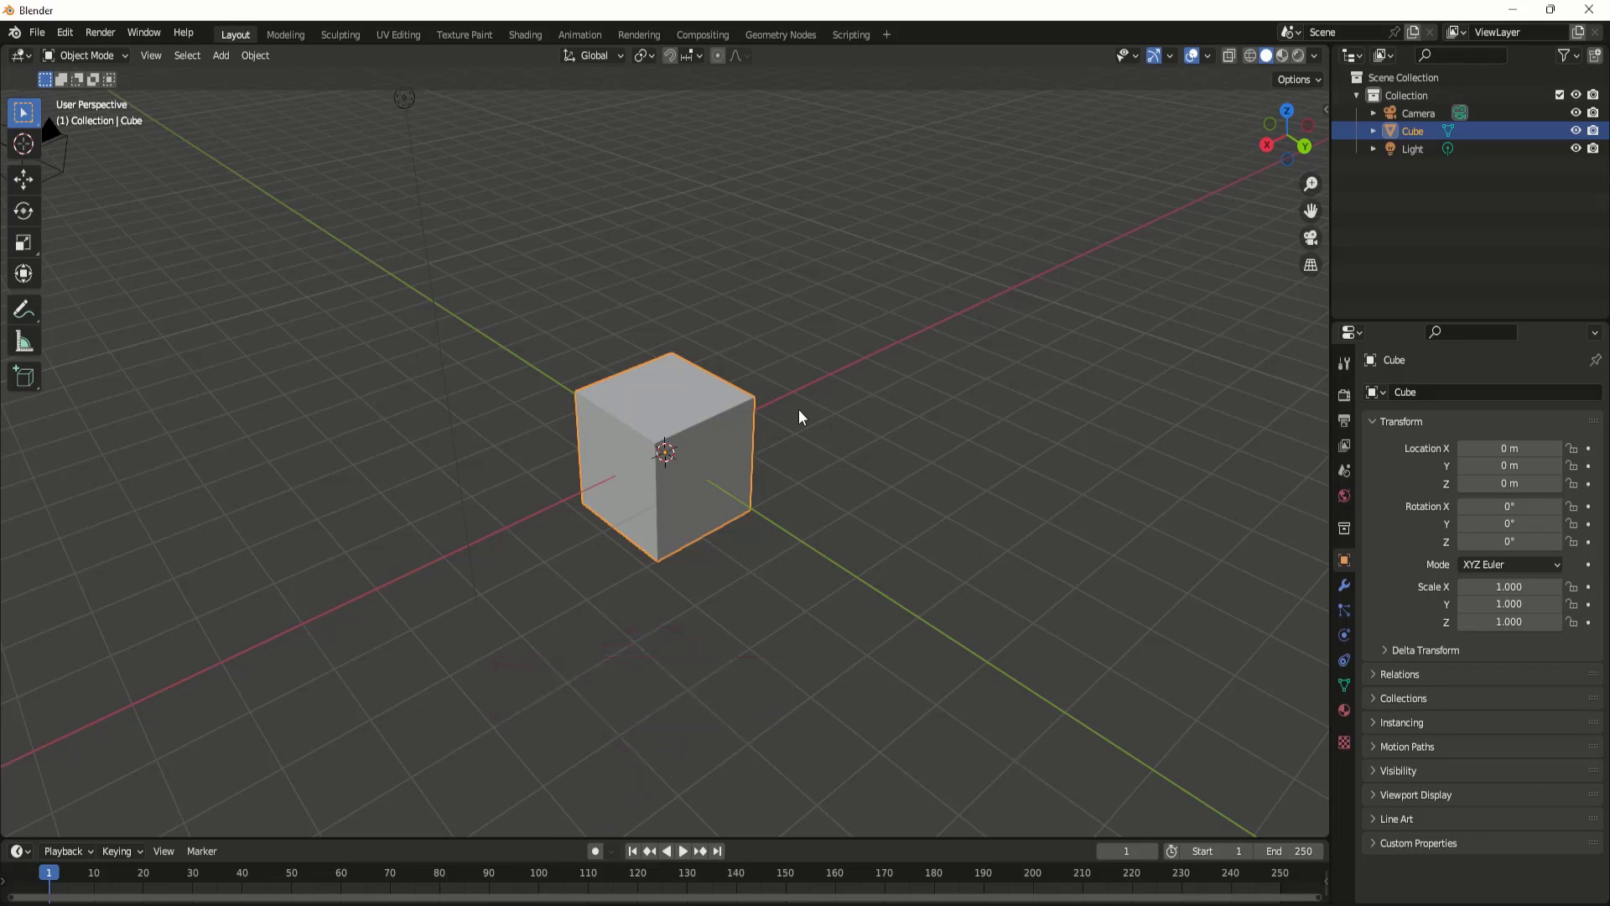
middle_click_drag(799, 409, 780, 343)
scroll(771, 348, "down", 2)
scroll(746, 386, "down", 2)
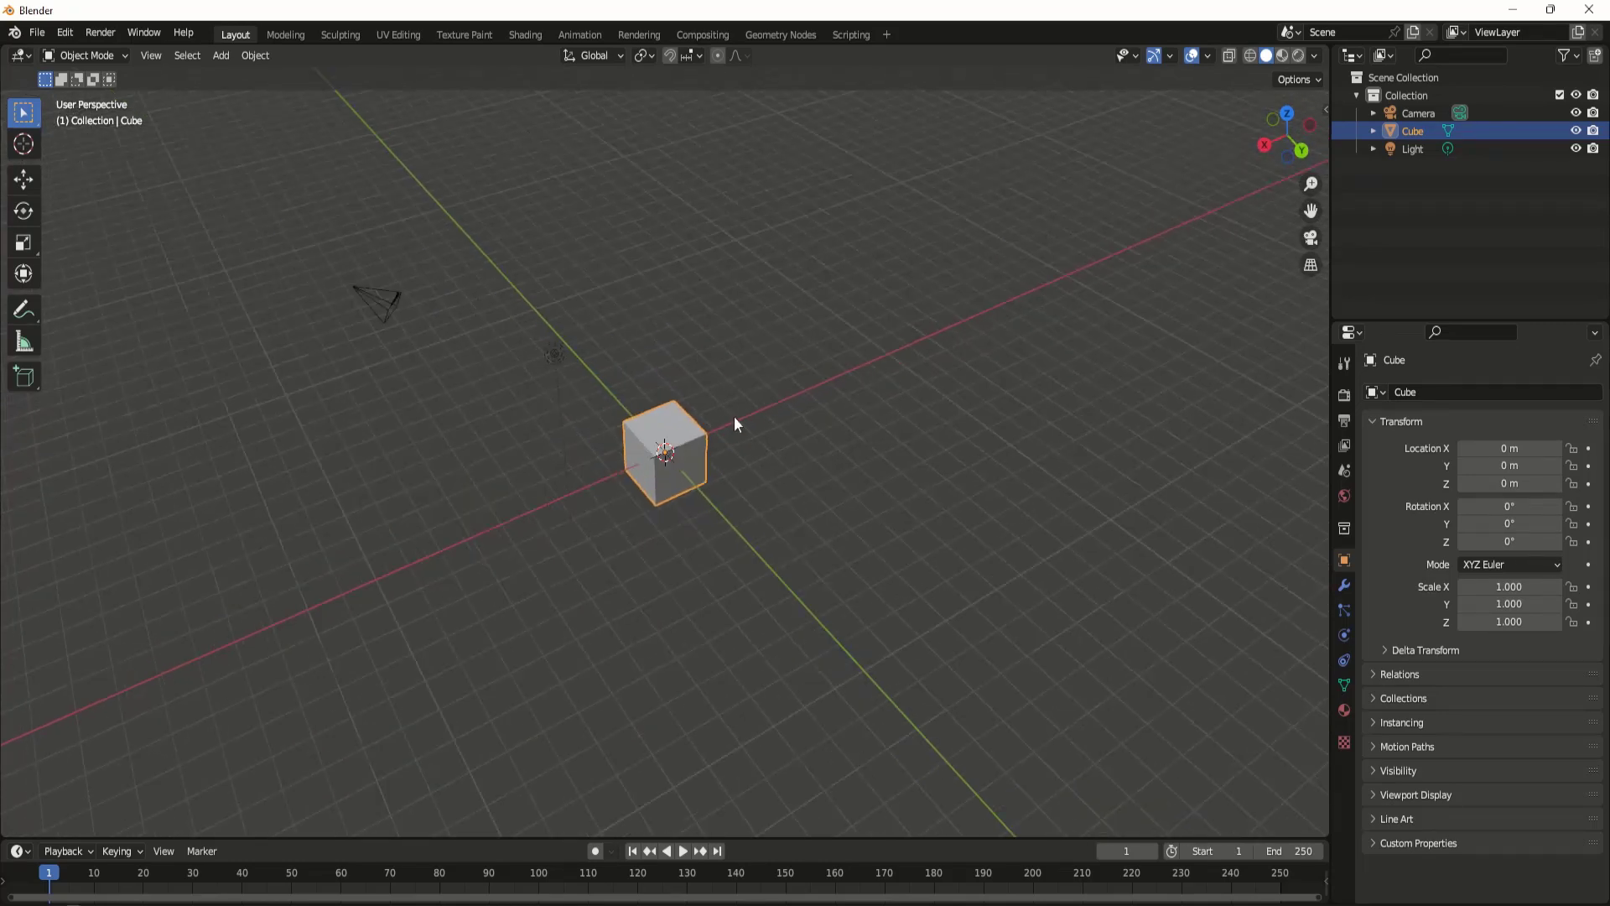
middle_click_drag(735, 423, 715, 401)
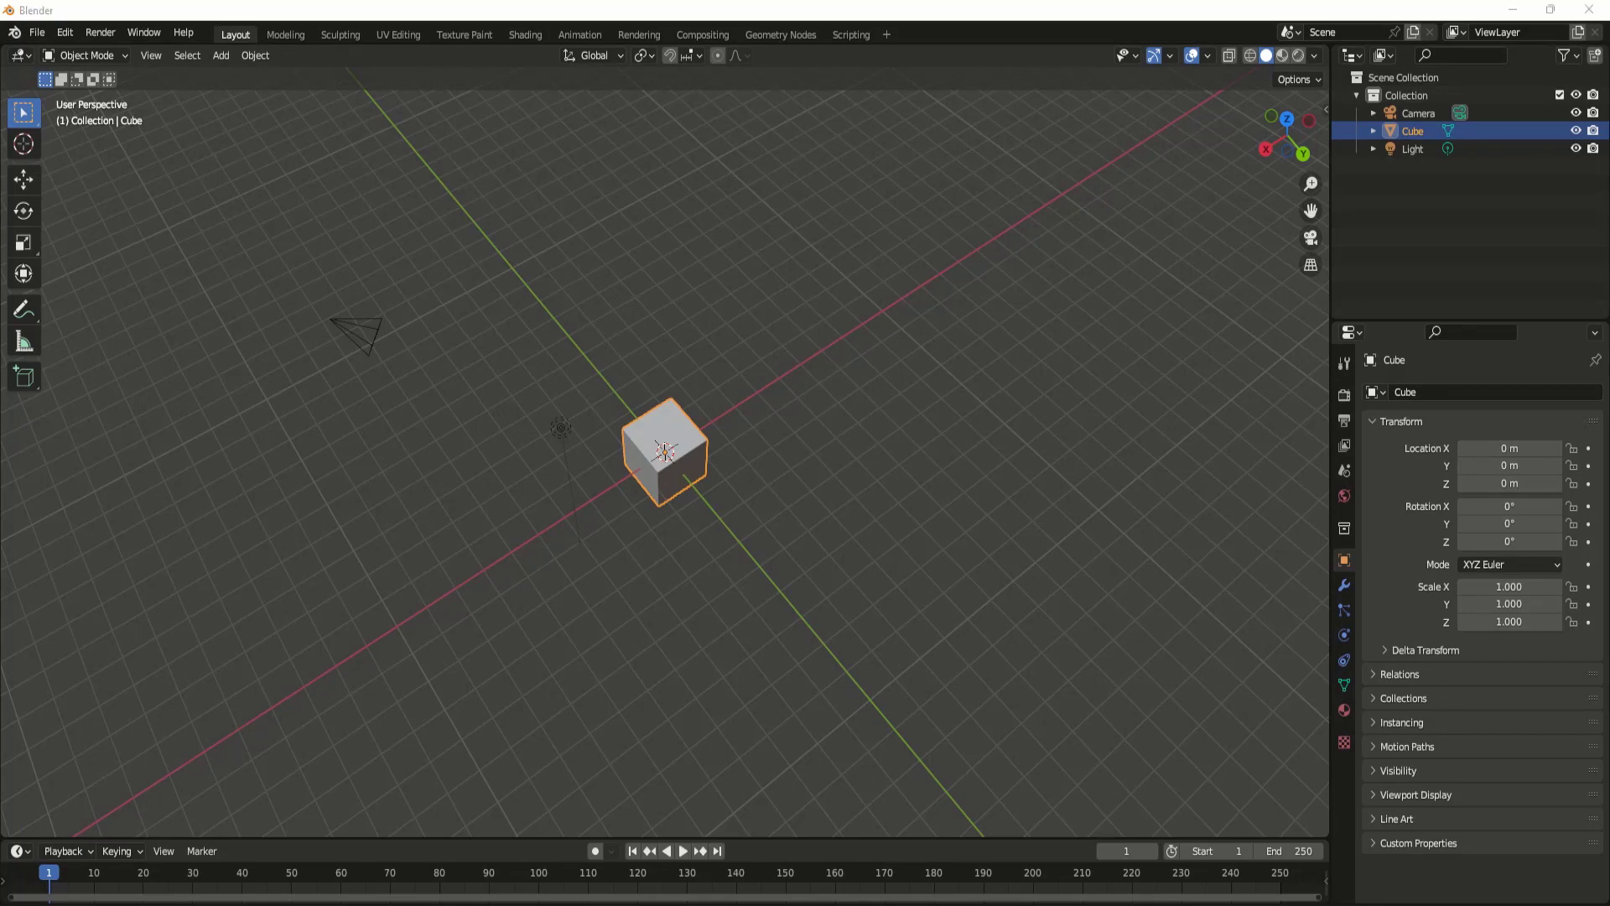
scroll(766, 467, "up", 3)
scroll(743, 470, "down", 2)
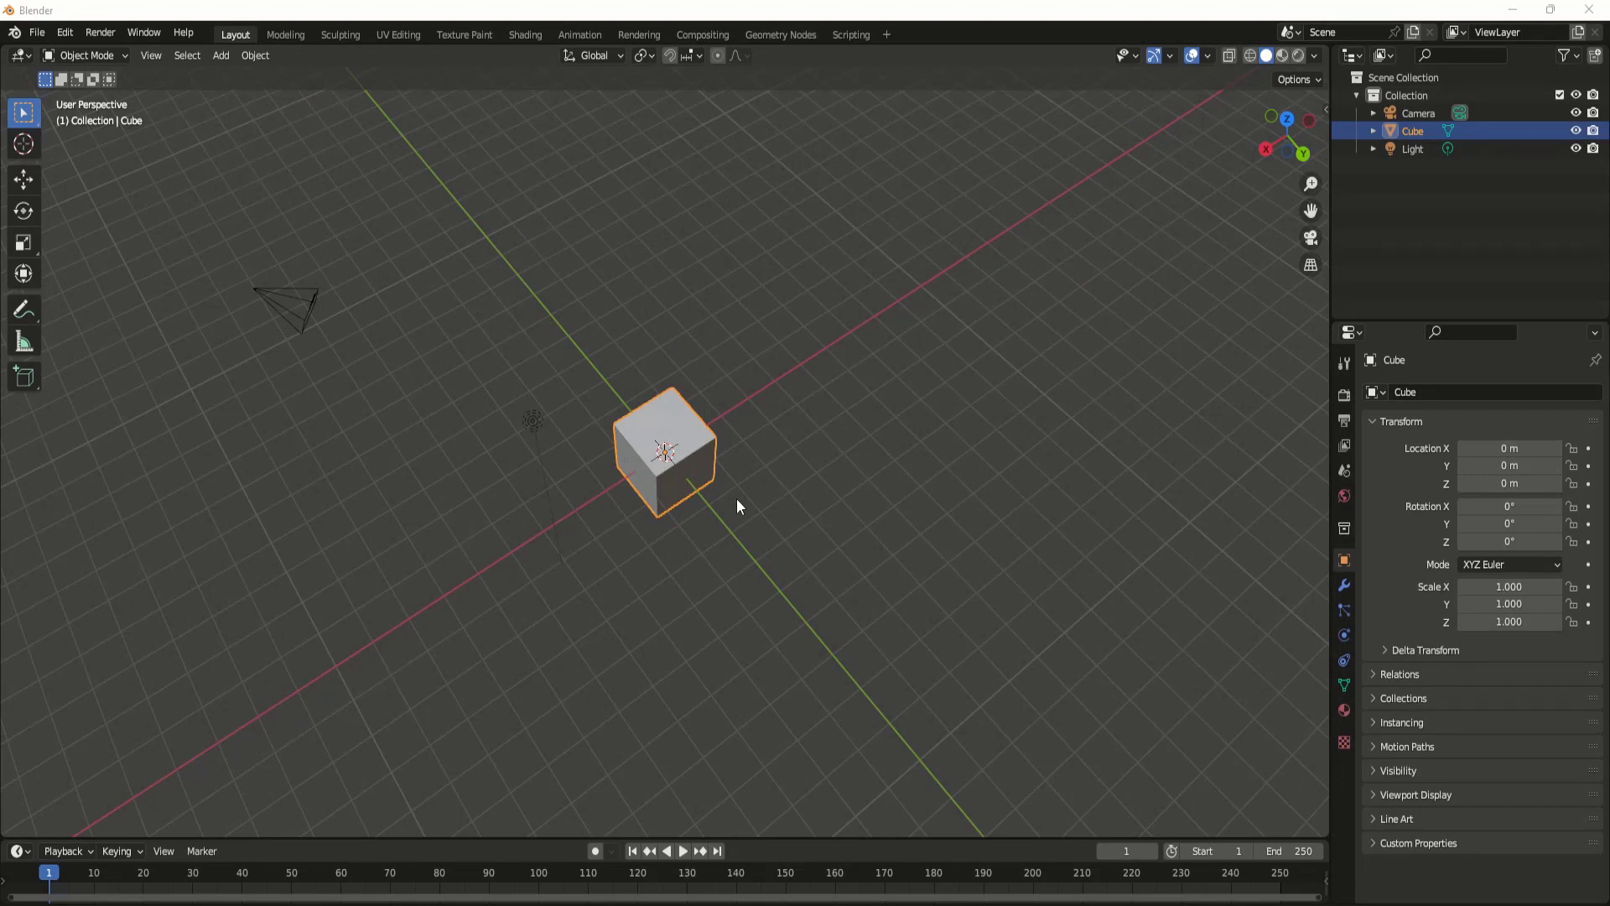
scroll(738, 482, "down", 3)
scroll(738, 481, "up", 2)
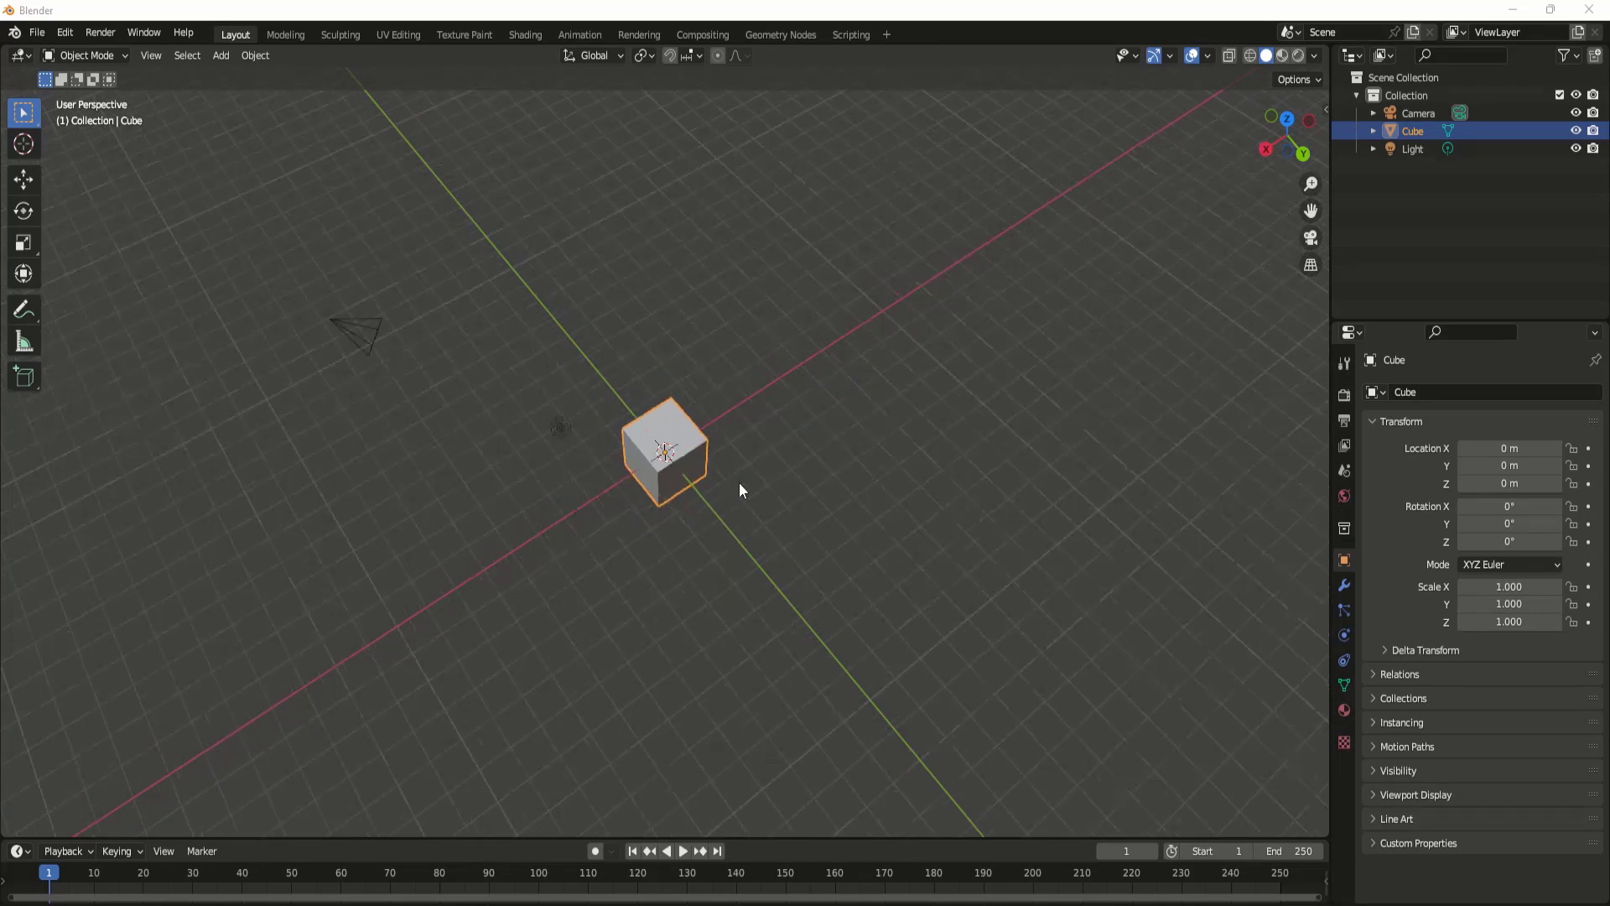
left_click_drag(245, 217, 878, 609)
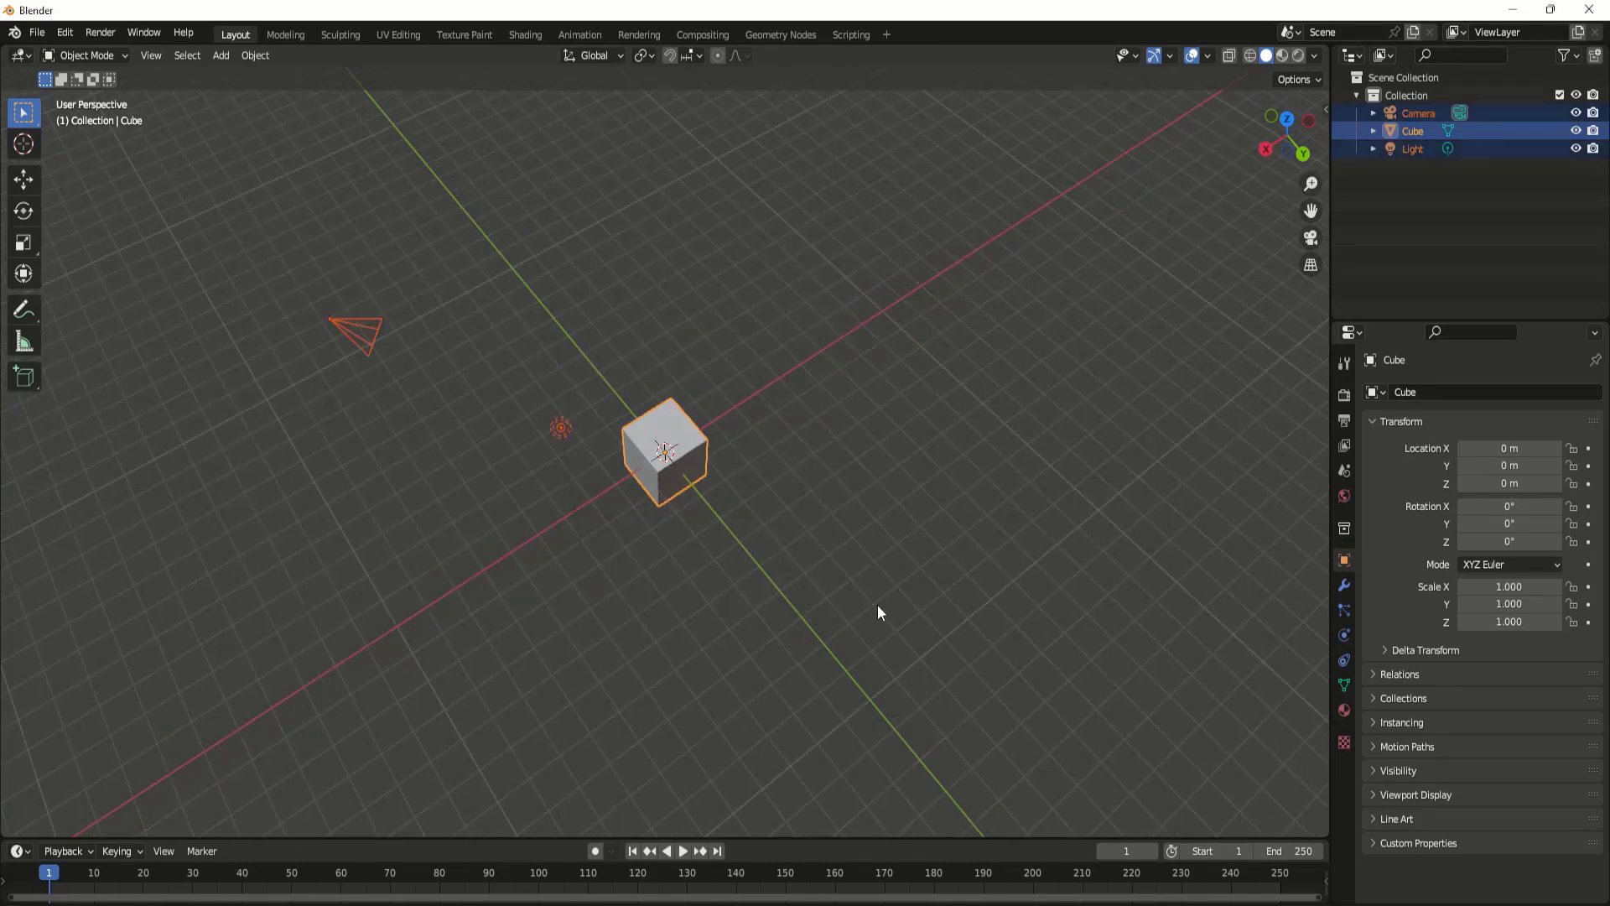
left_click(828, 584)
key("a")
Step: Enable the Screencast Keys display for the viewport and hide its settings again
key("n")
left_click(1315, 380)
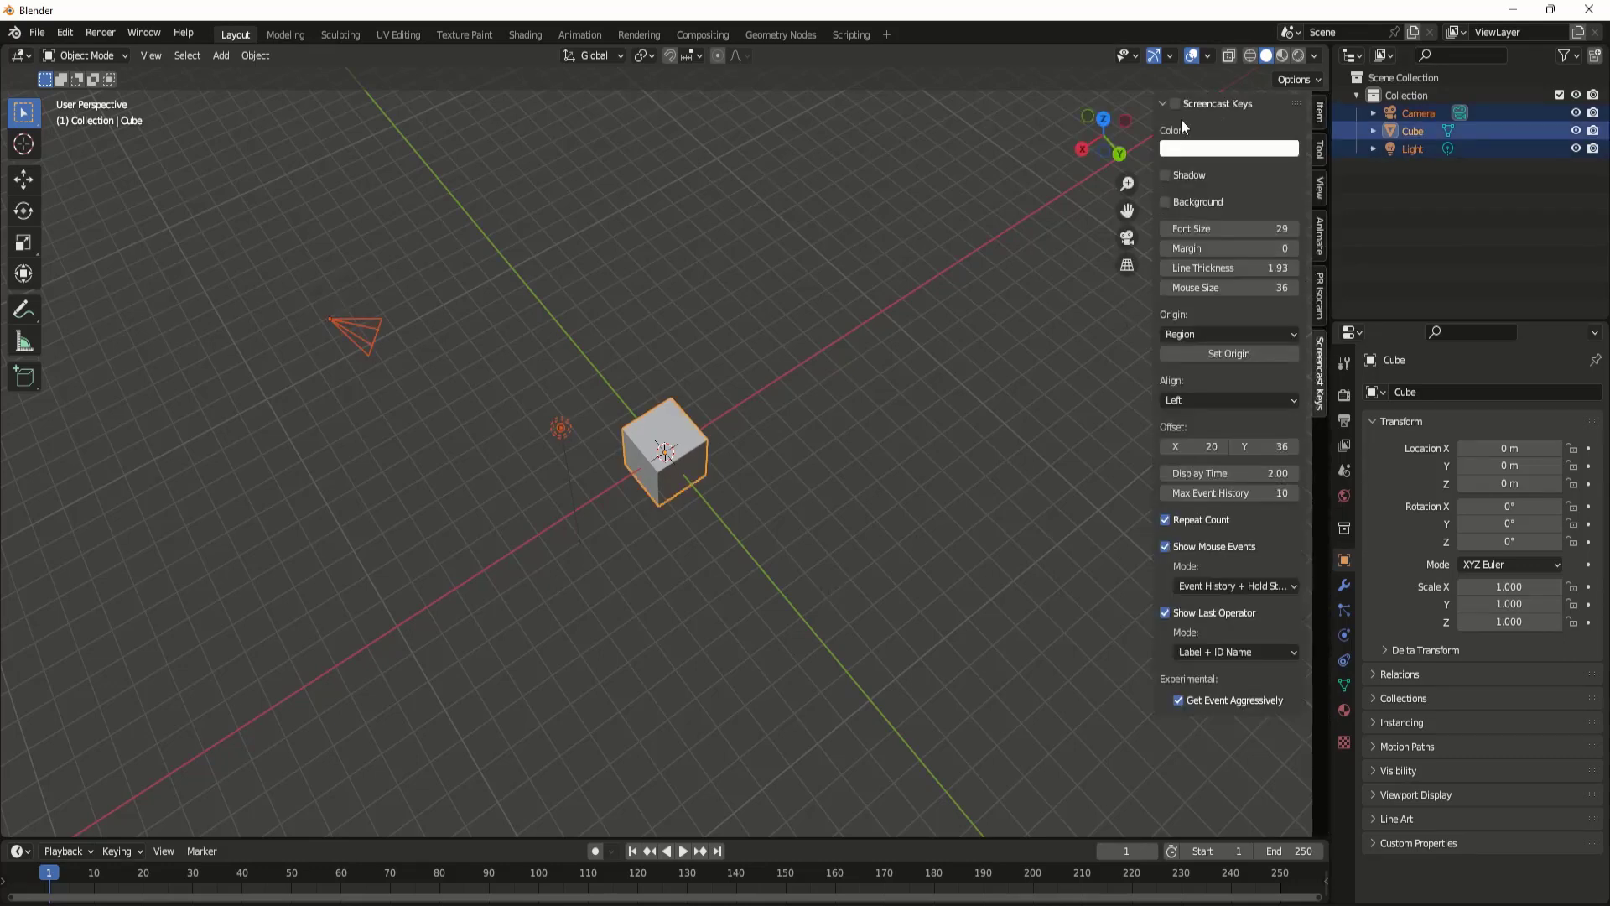
left_click(1178, 109)
key("n")
left_click(876, 390)
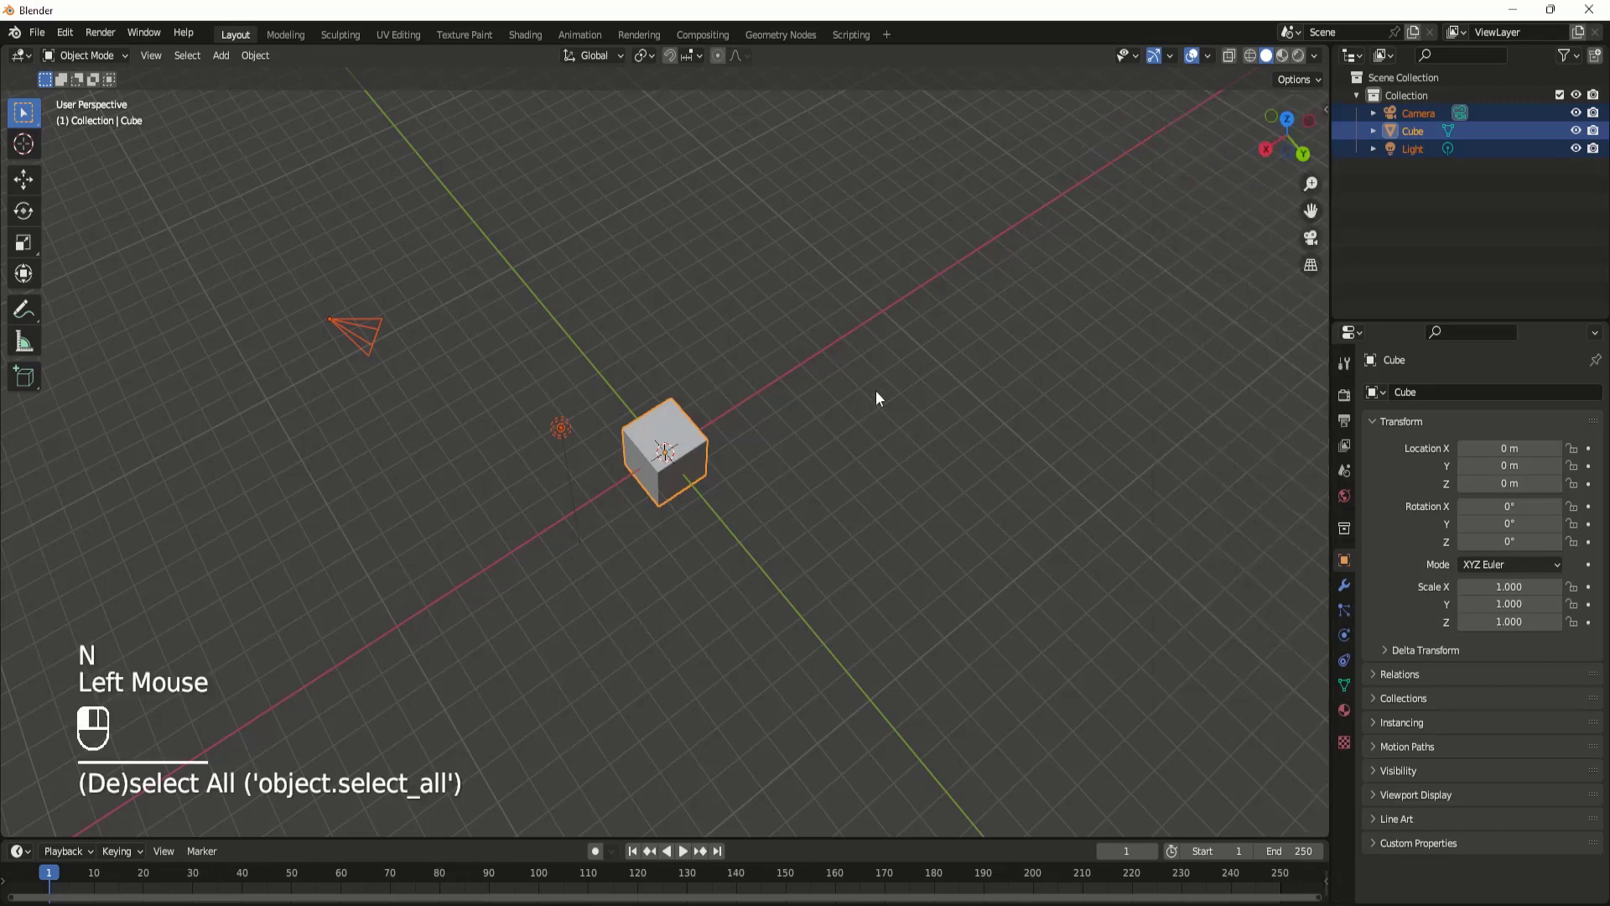
Step: Select the default camera, cube and light together and delete them from the scene
key("a")
left_click(357, 248)
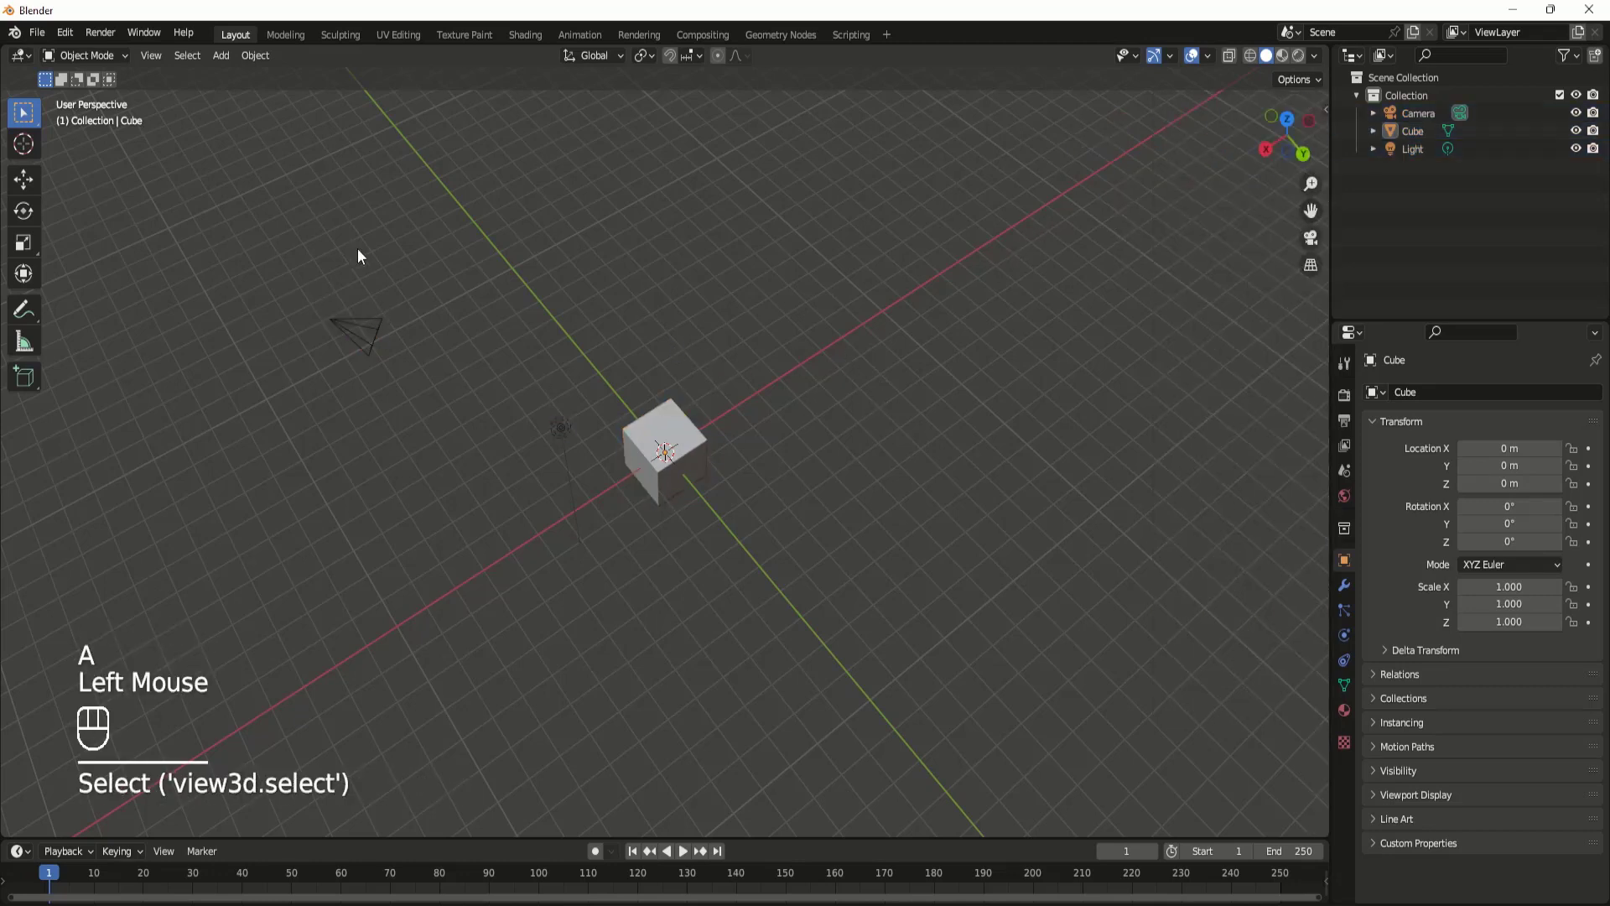
left_click_drag(269, 222, 803, 674)
left_click(753, 528)
key("a")
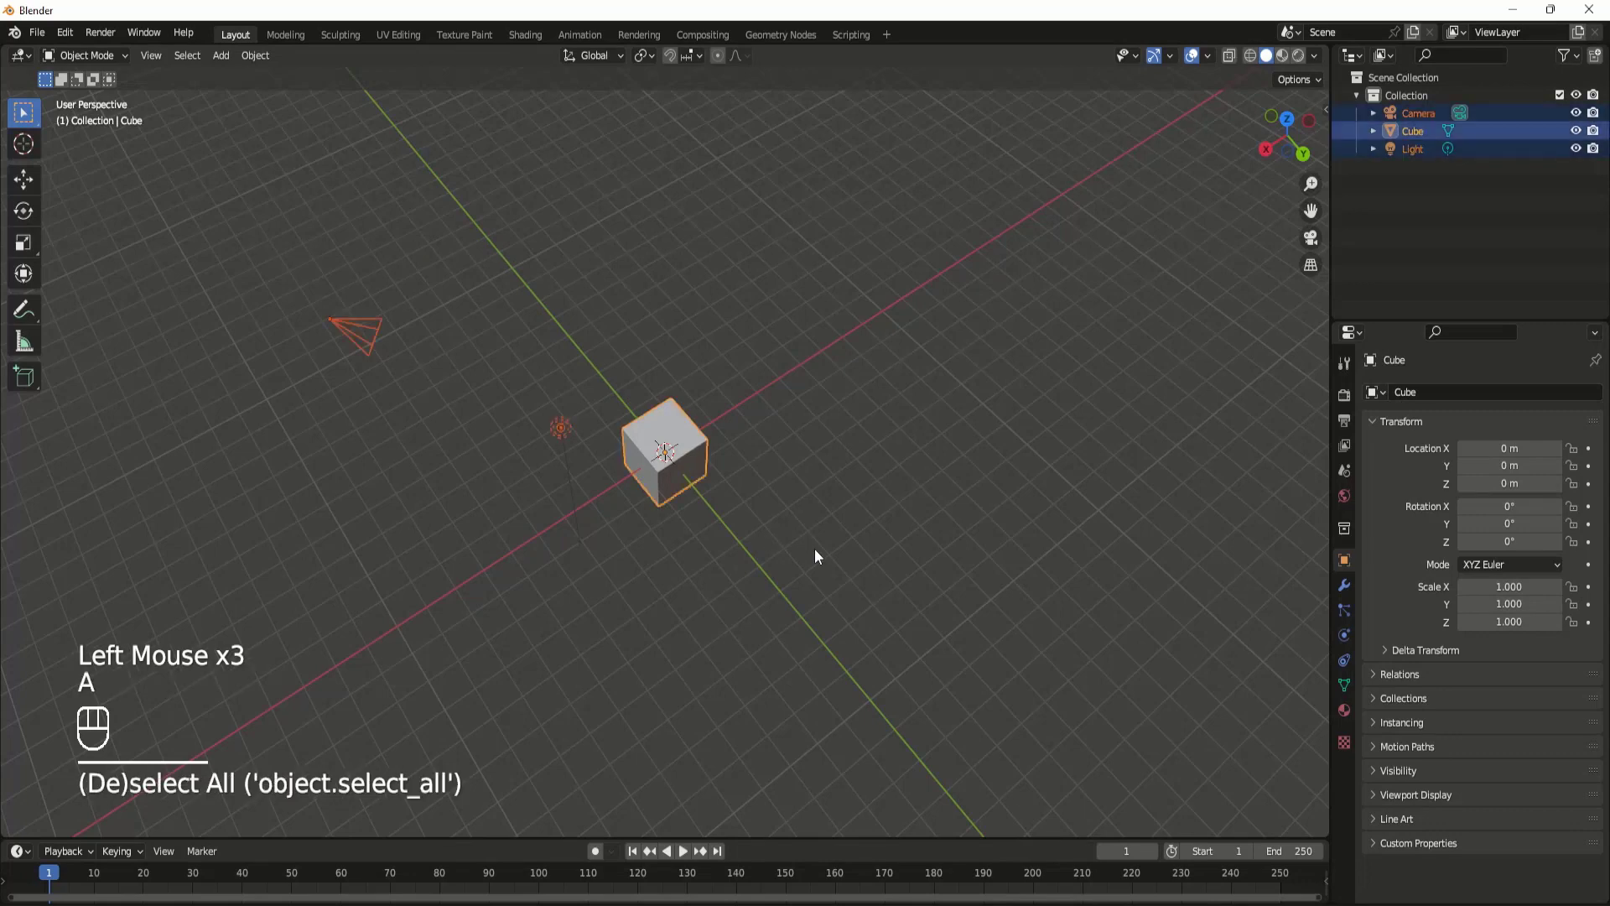
key("x")
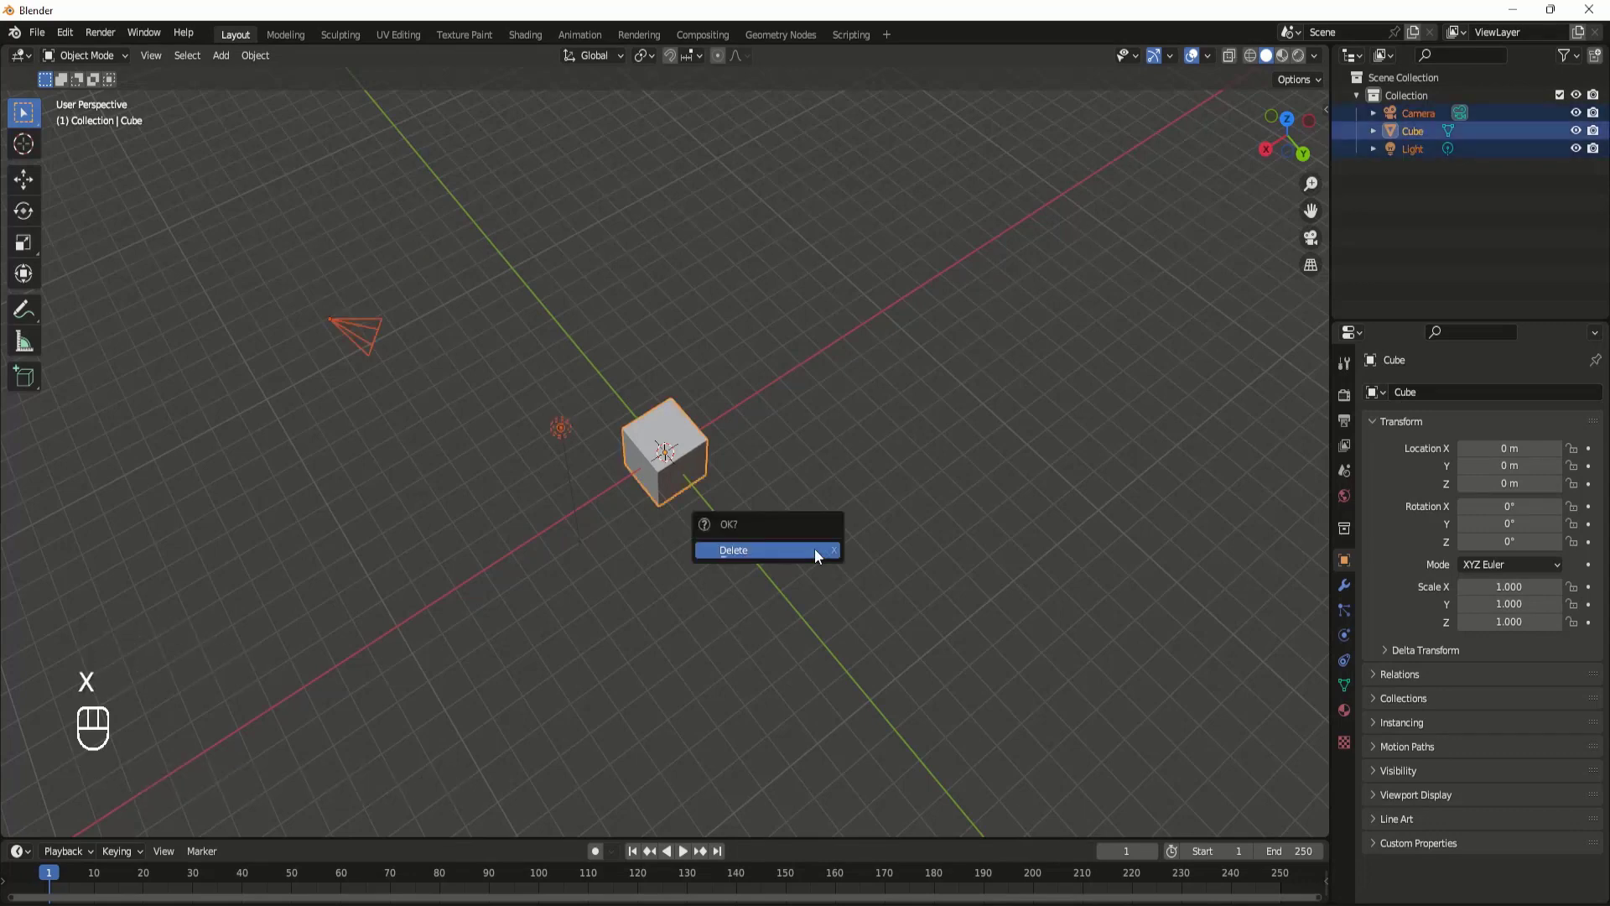
left_click(767, 550)
Step: Add a new cube mesh at the world origin
scroll(702, 465, "up", 3)
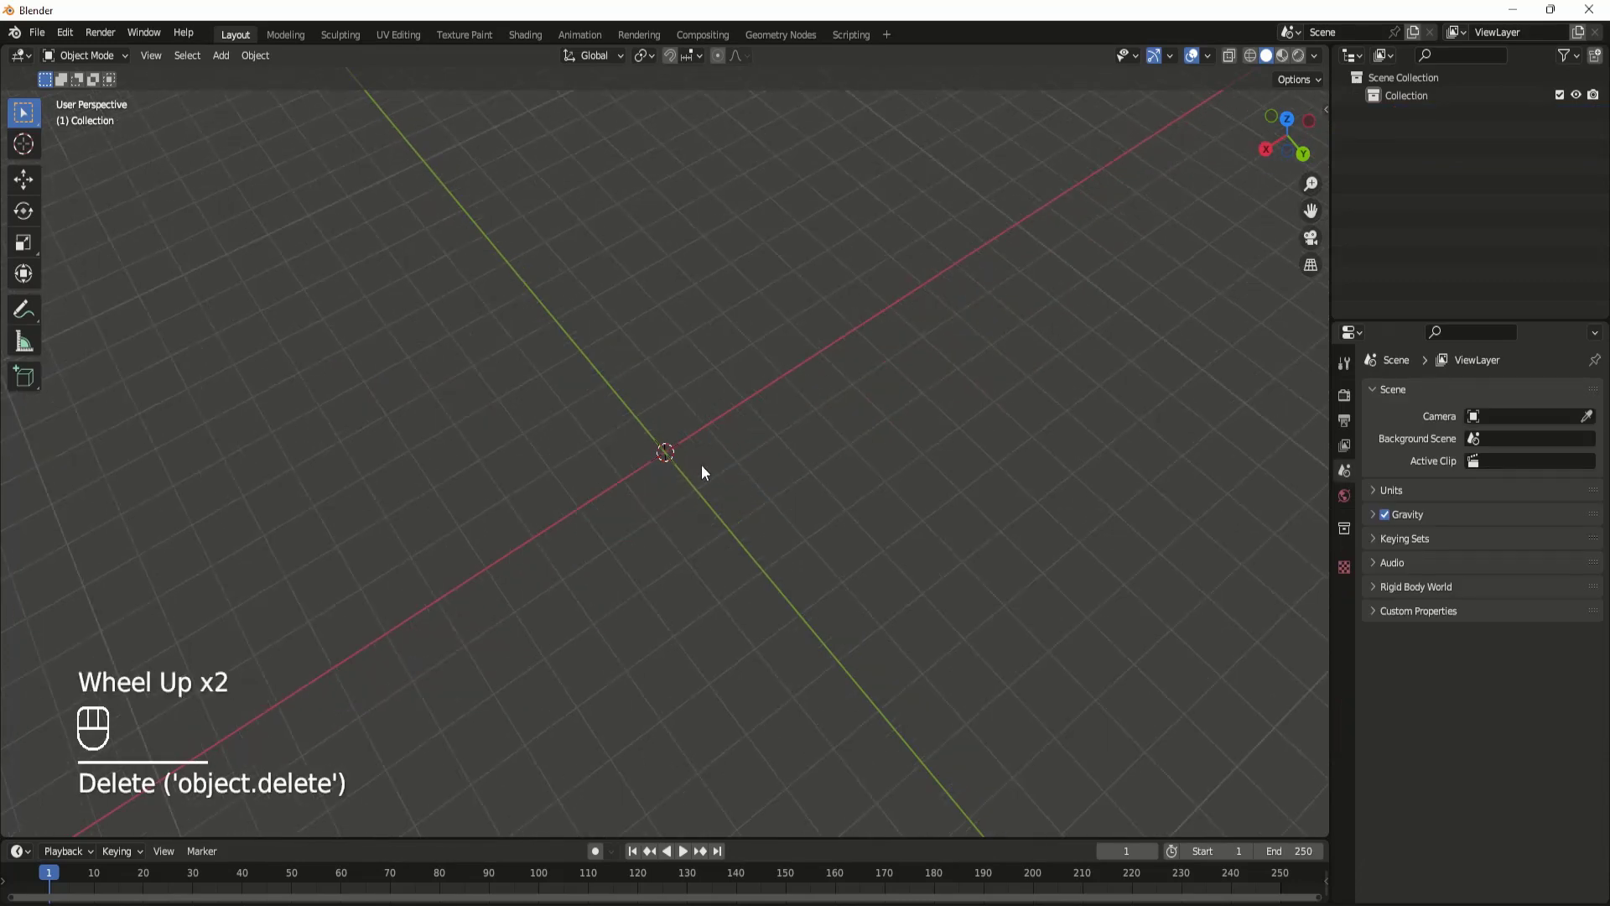
scroll(680, 466, "down", 1)
key("shift")
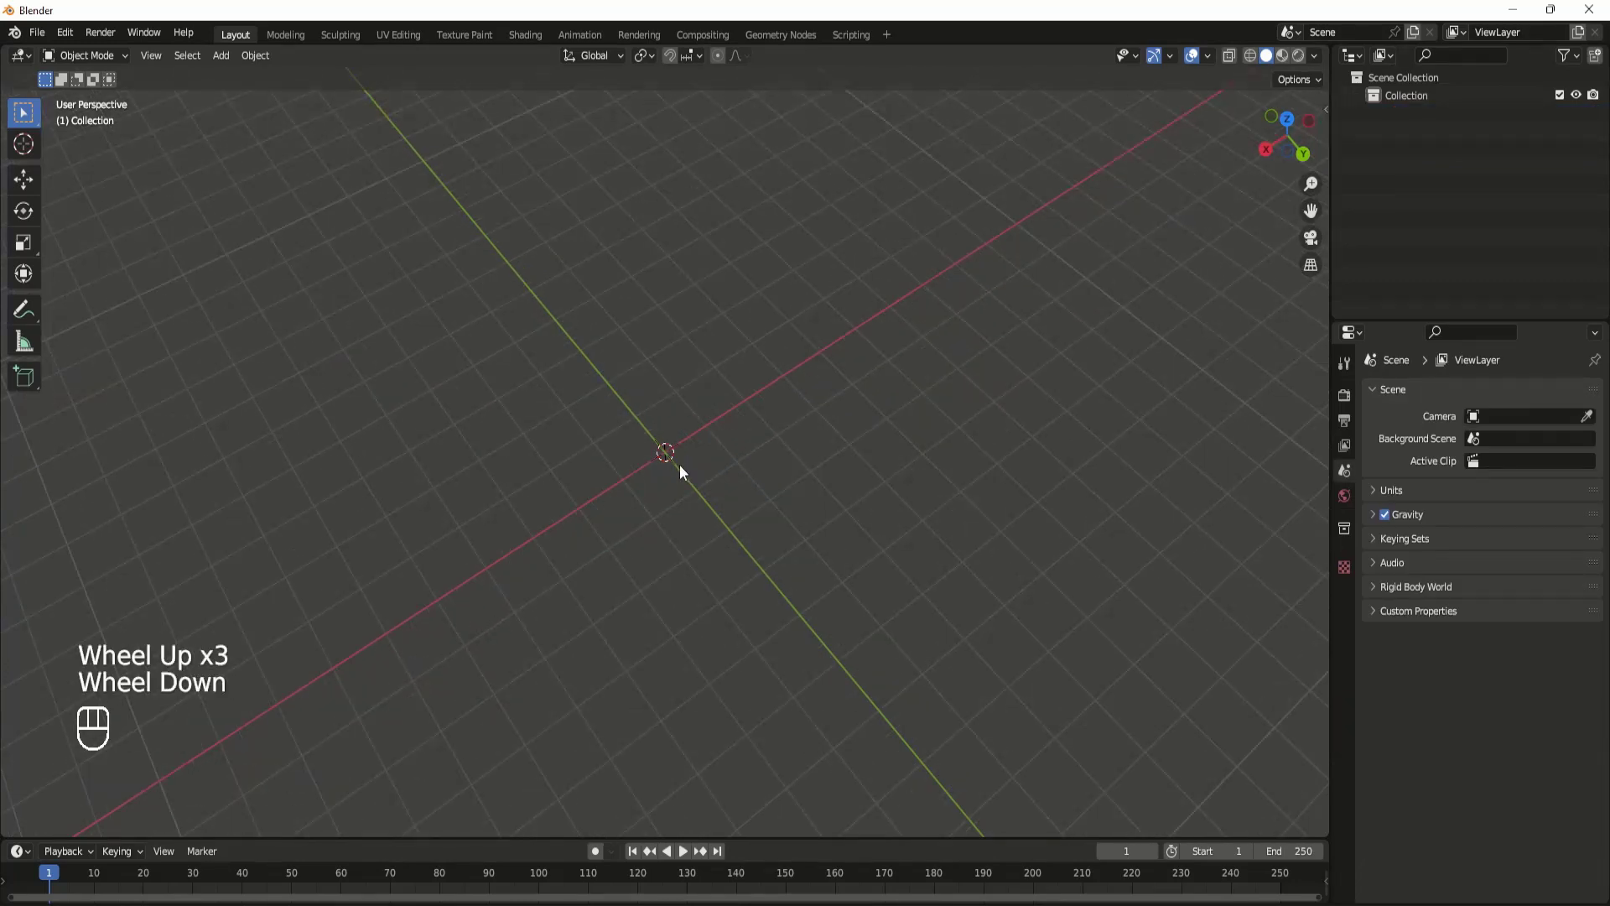
key("shift+a")
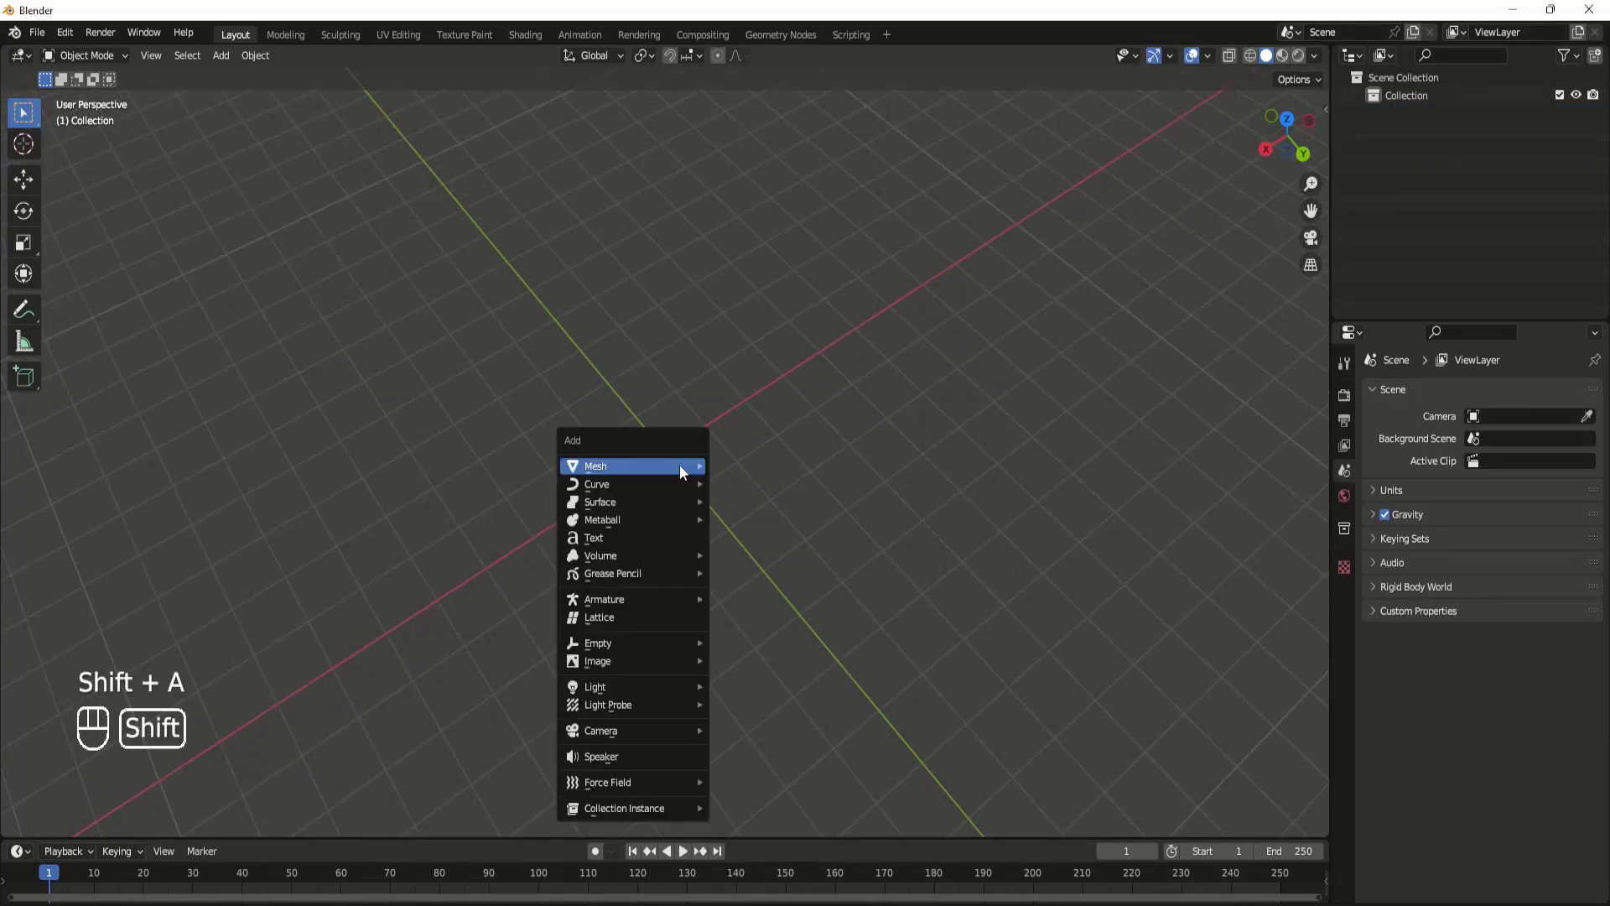
mouse_move(680, 466)
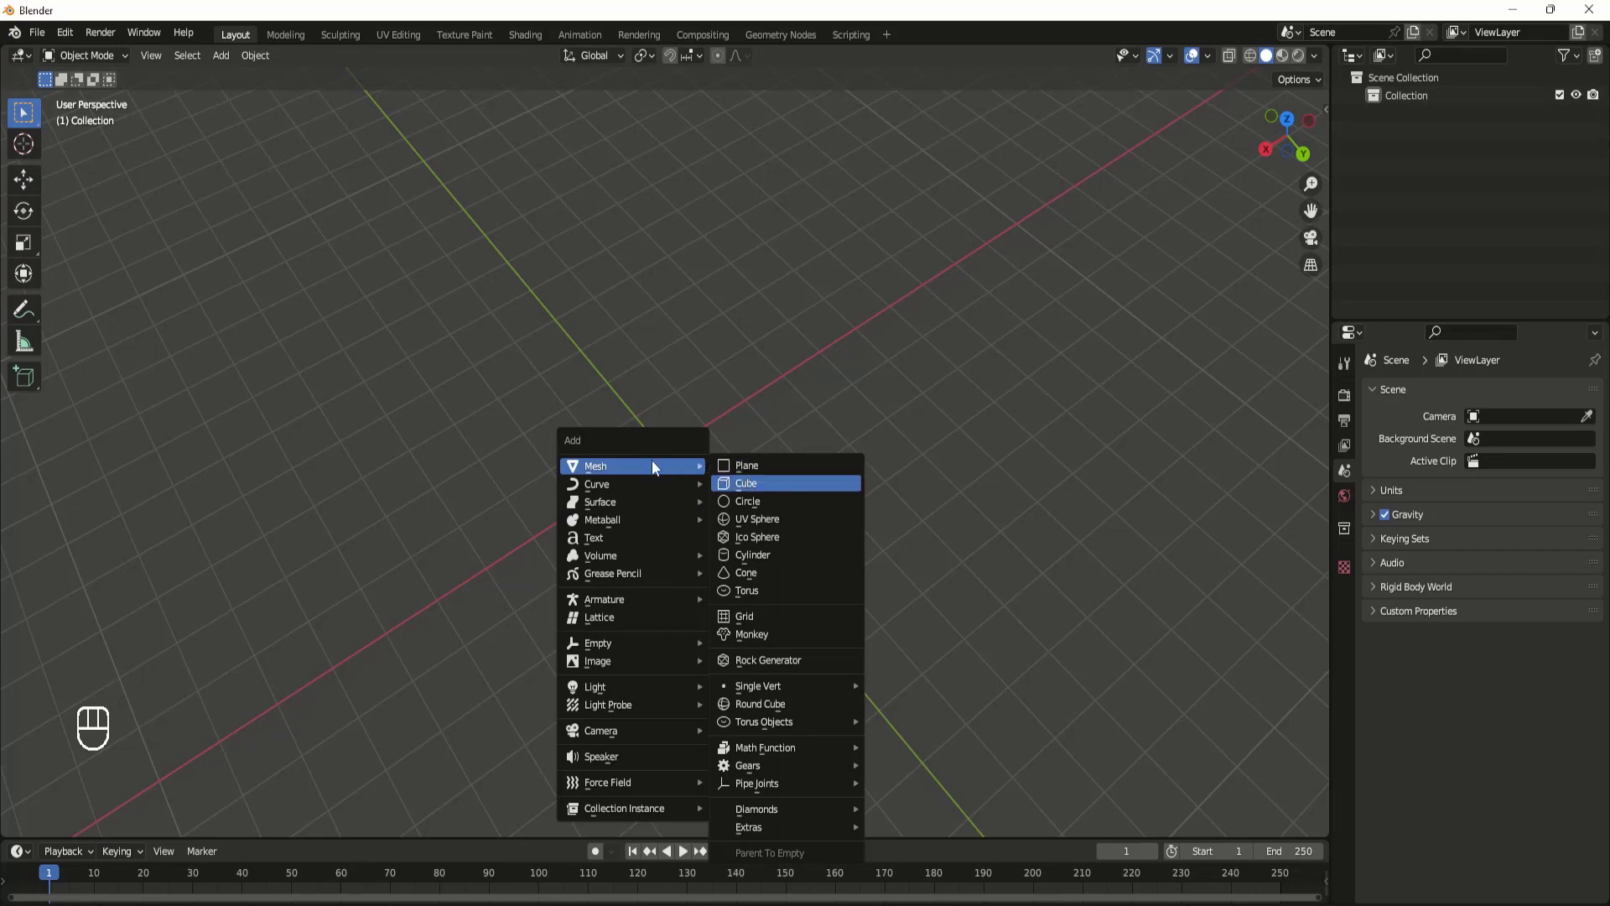
left_click(766, 483)
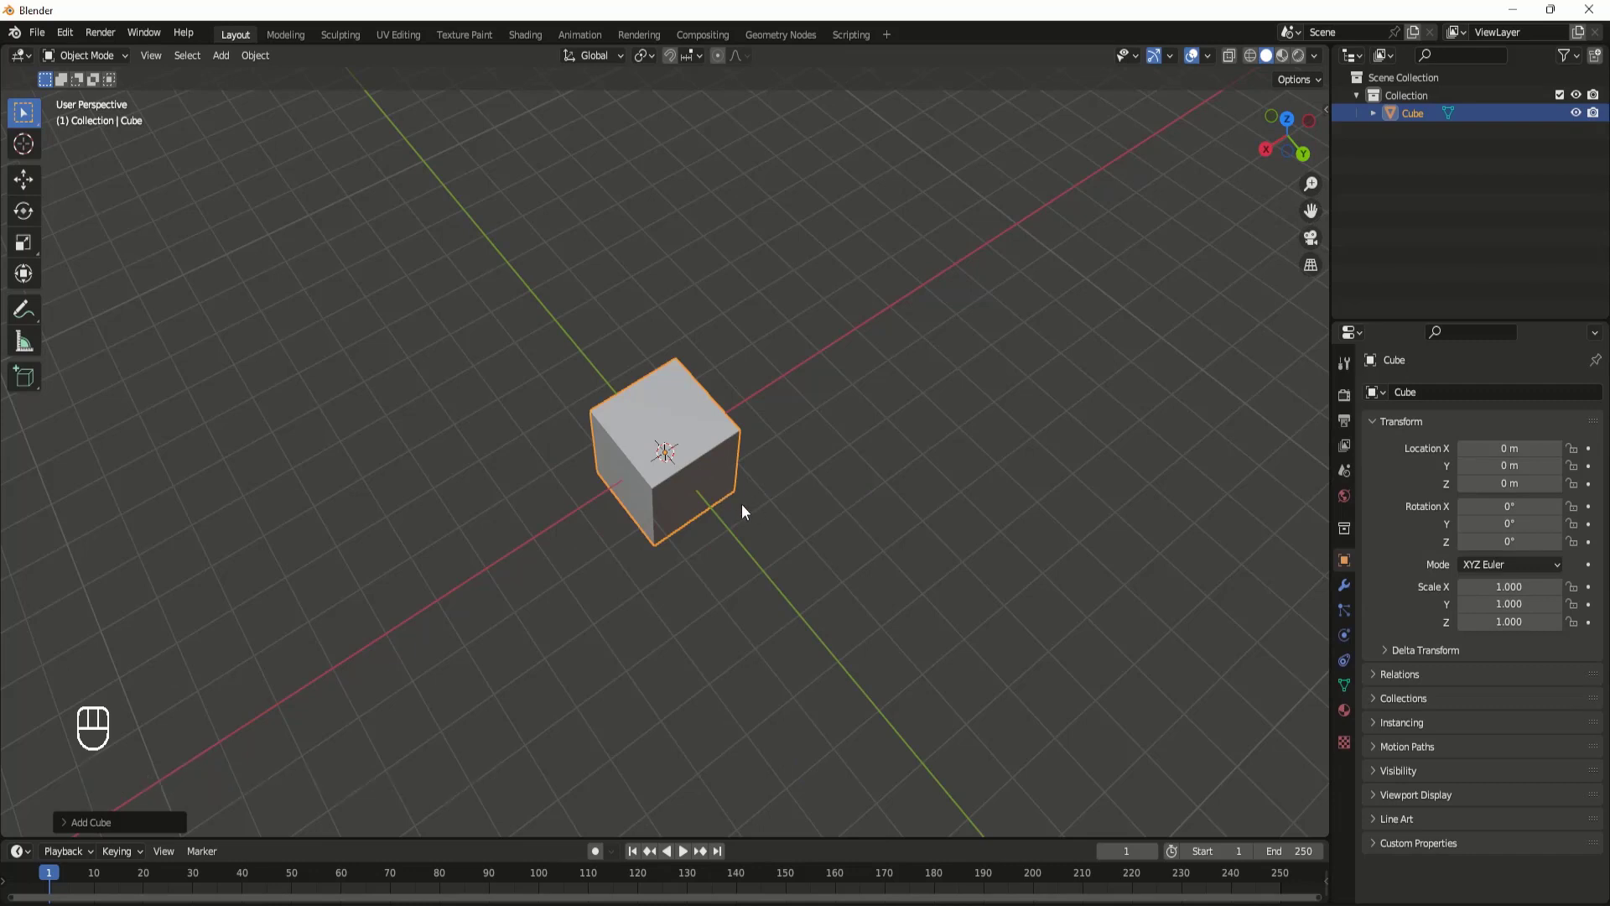
Step: Enter Edit Mode on the cube and scale its whole mesh by a factor of 4
key("Tab")
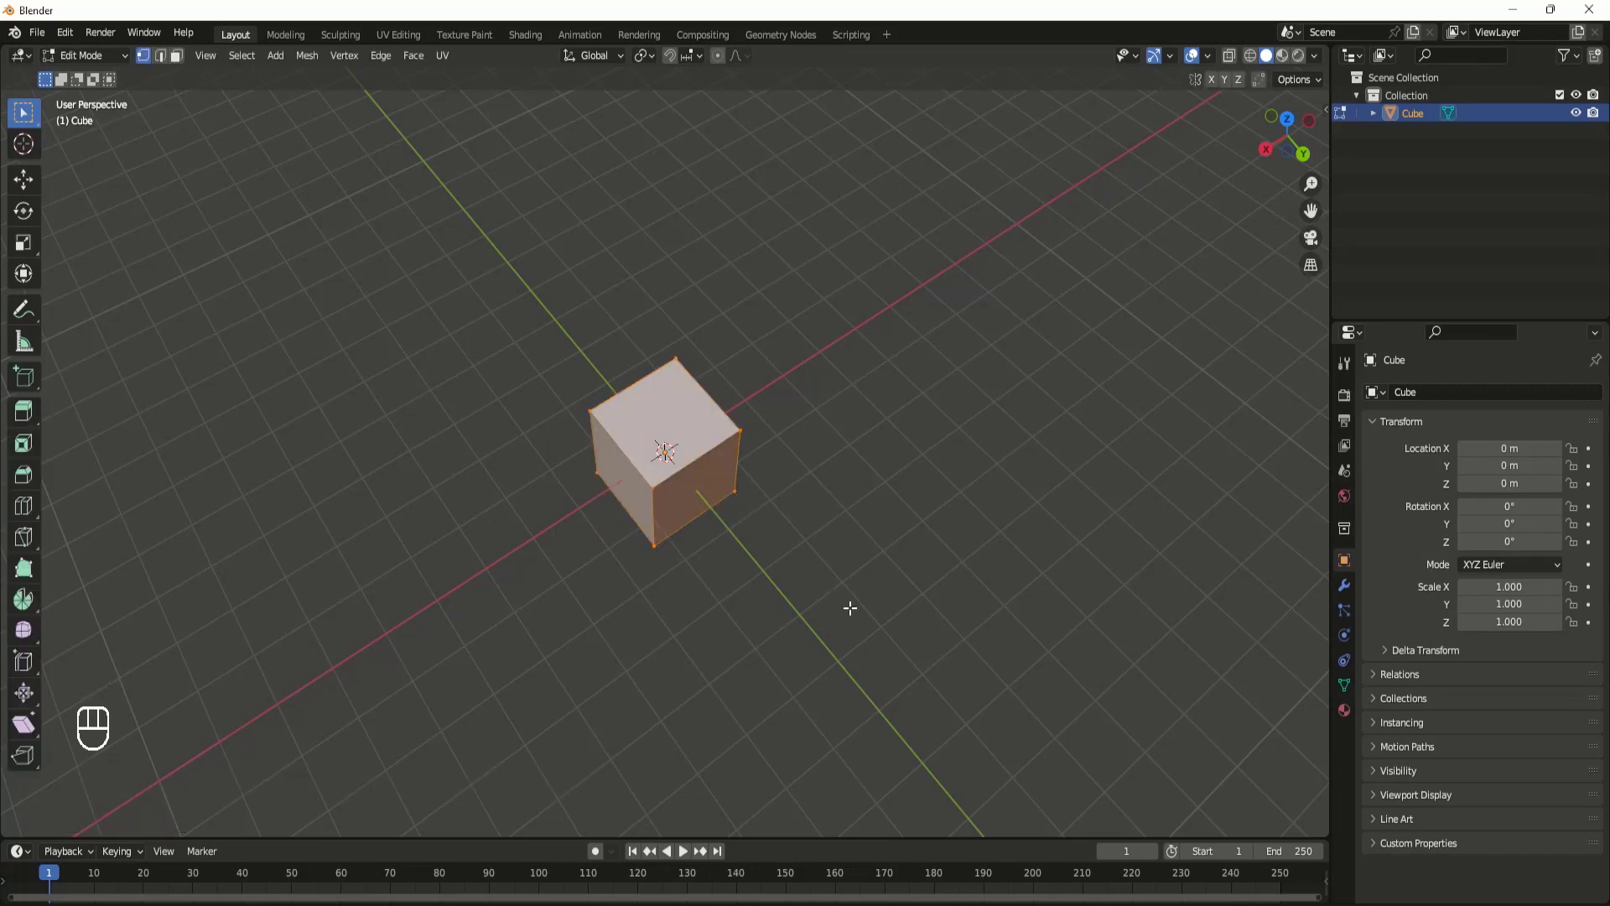
key("s")
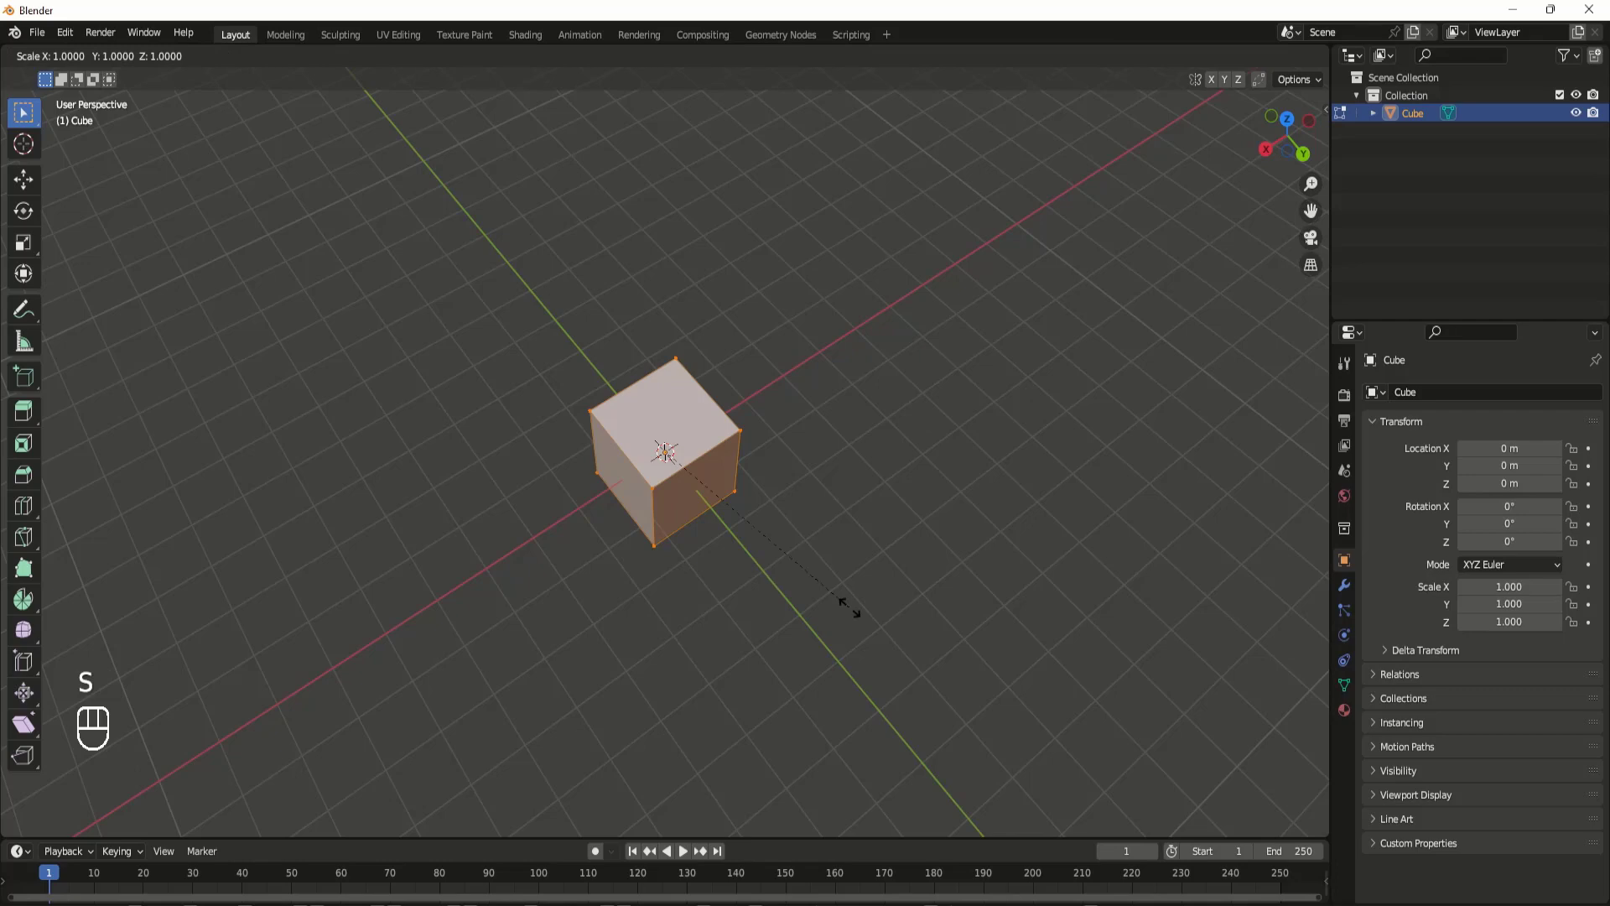
type("4")
left_click(848, 605)
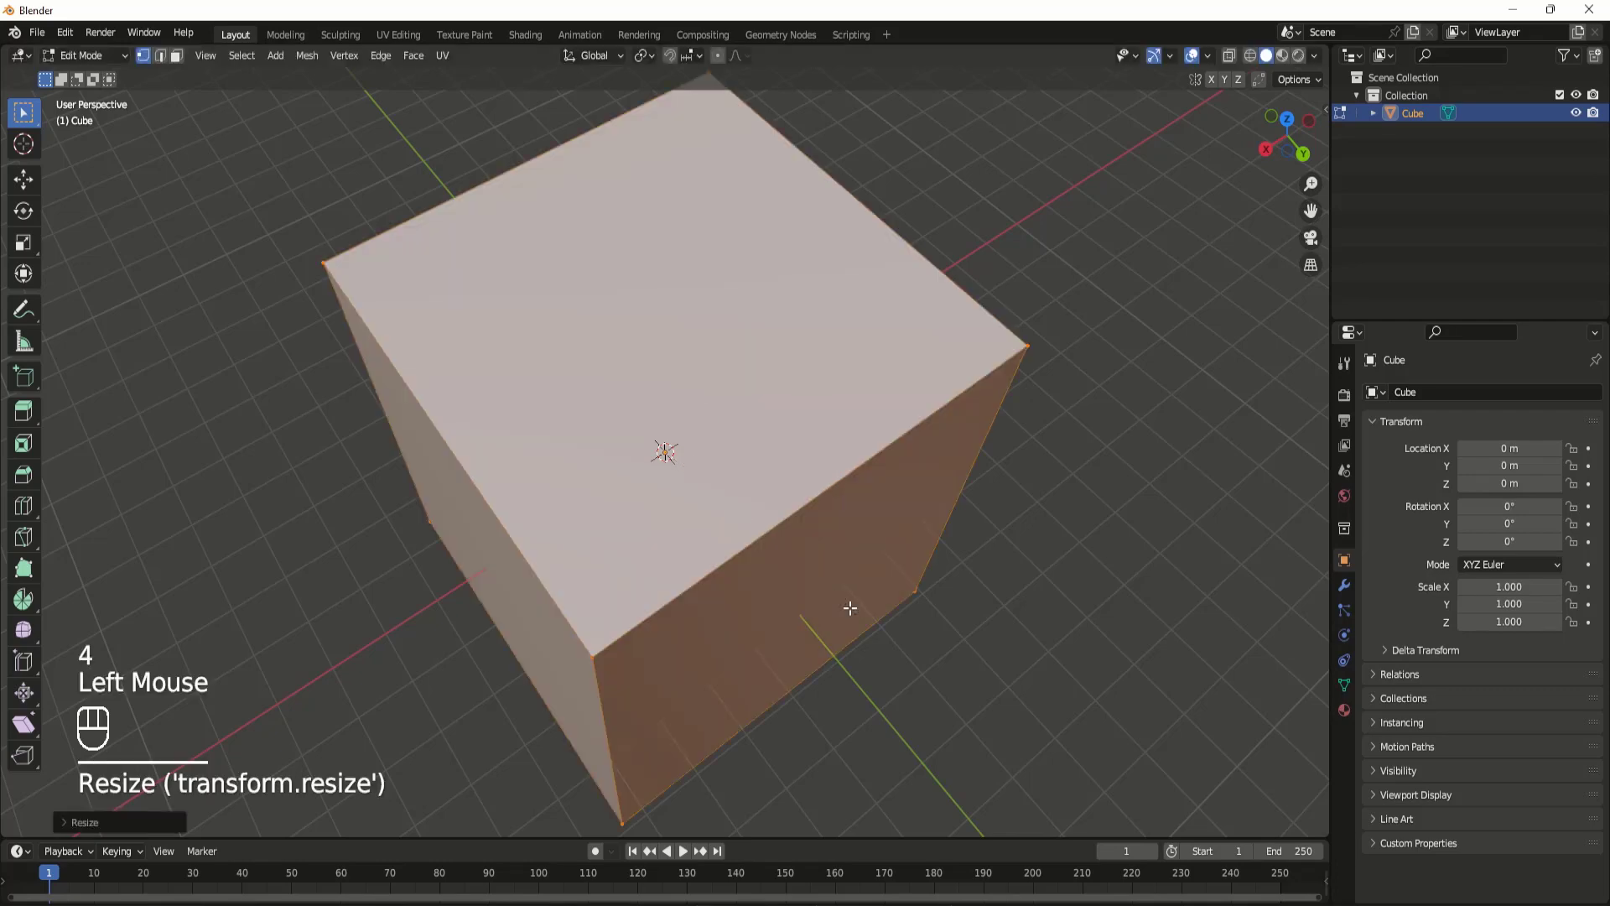
Step: In front view, move the cube's mesh up about 4.06 m along Z so its base sits at ground level
scroll(650, 575, "down", 4)
middle_click_drag(651, 576, 762, 483)
key("KP_1")
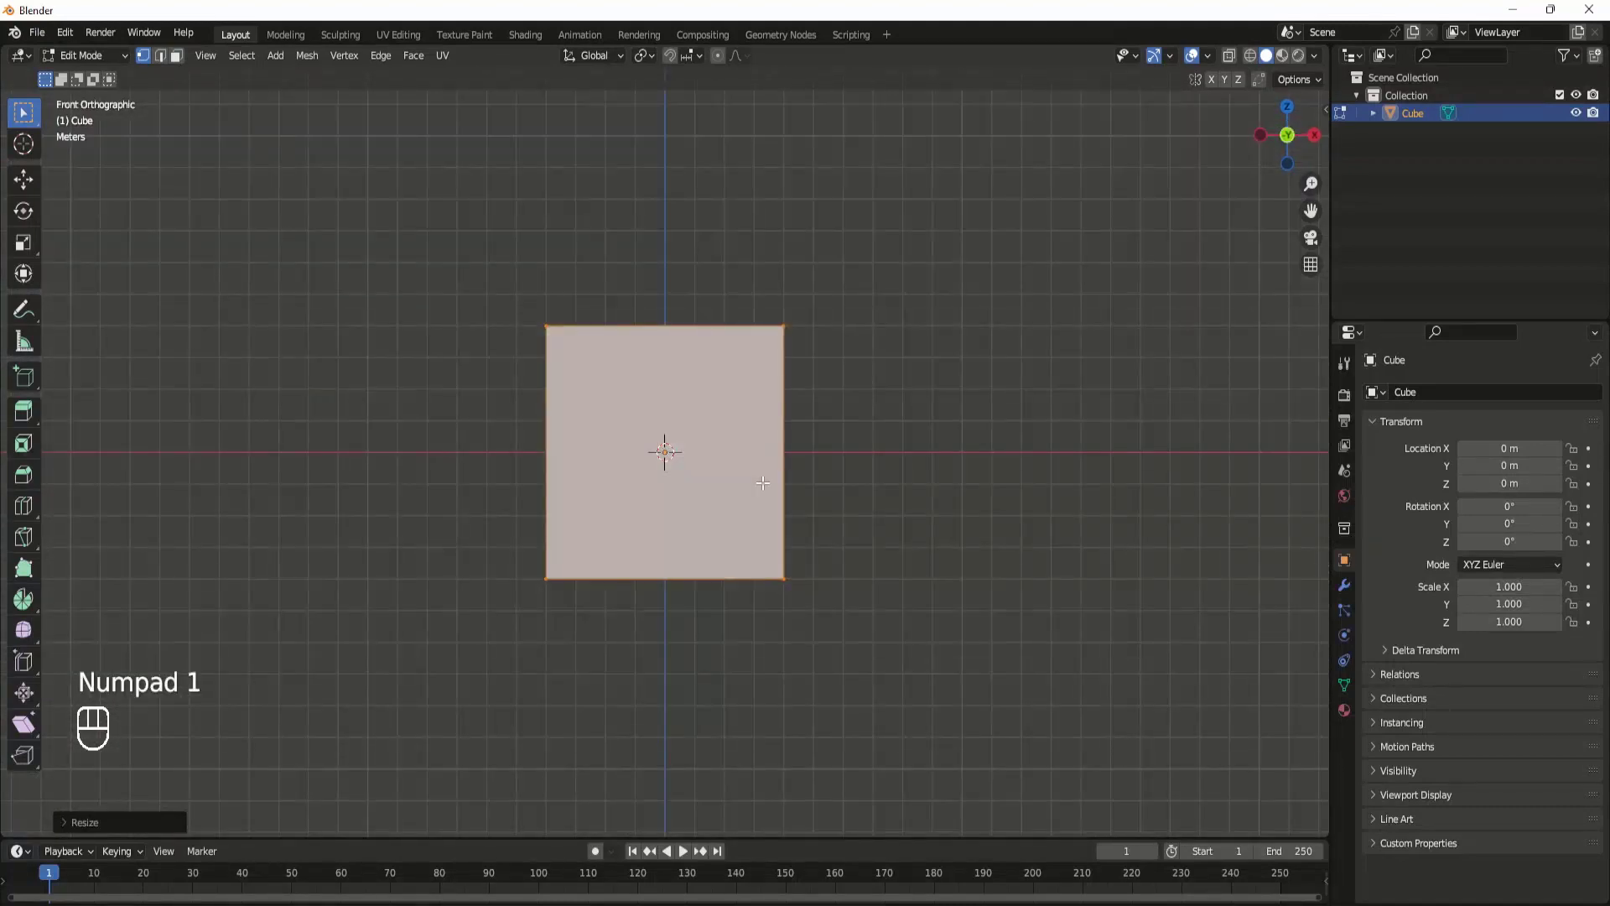
key("g")
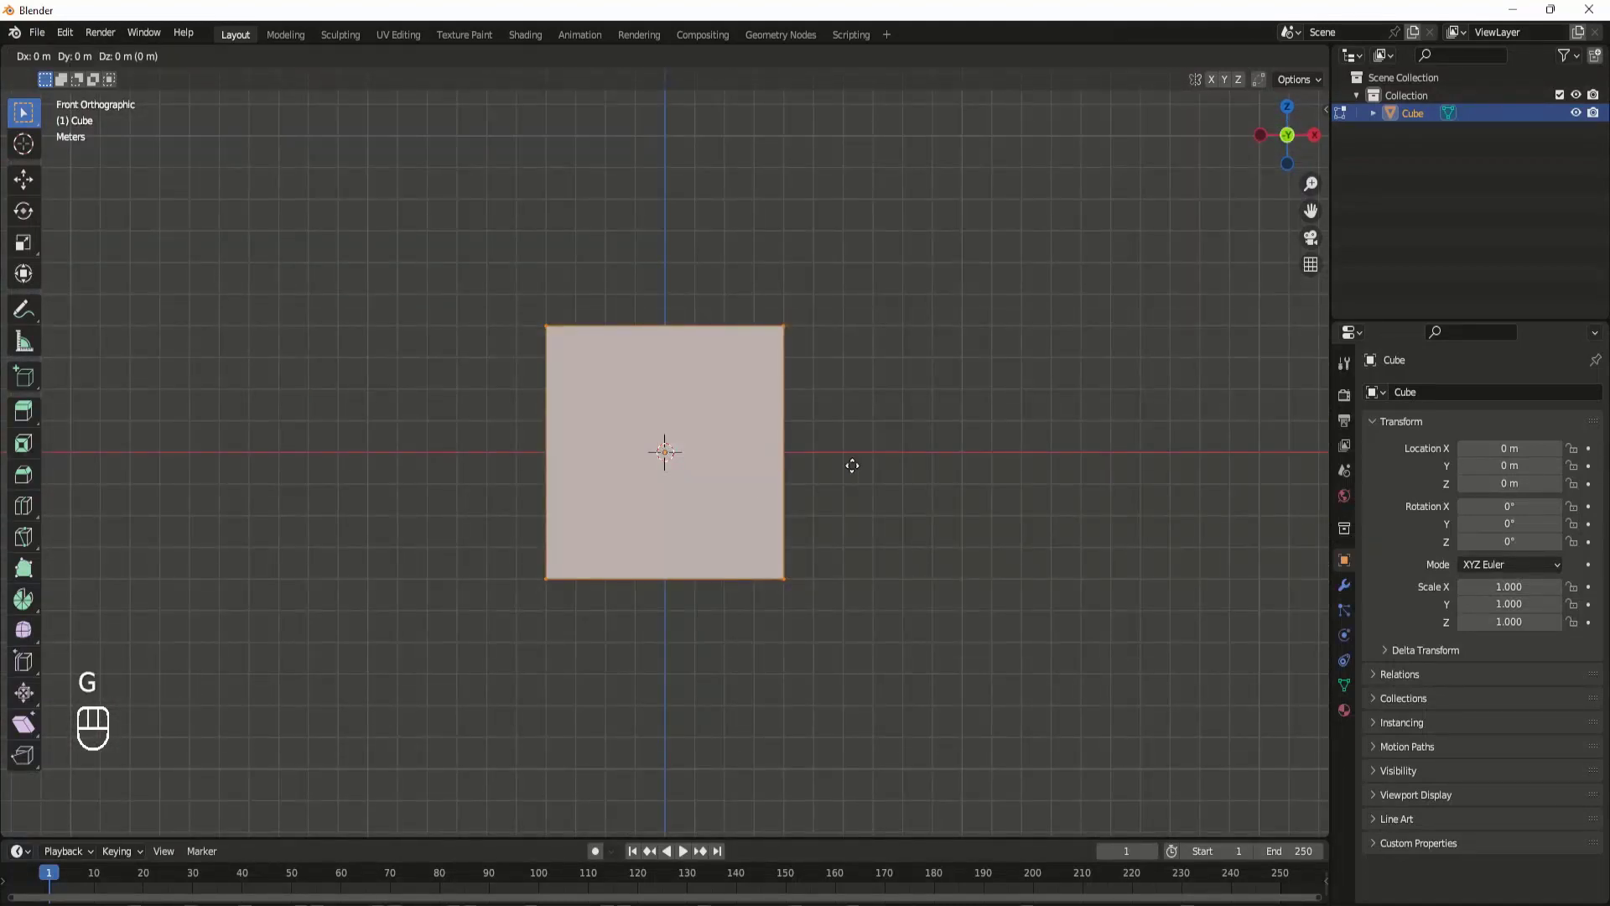
key("z")
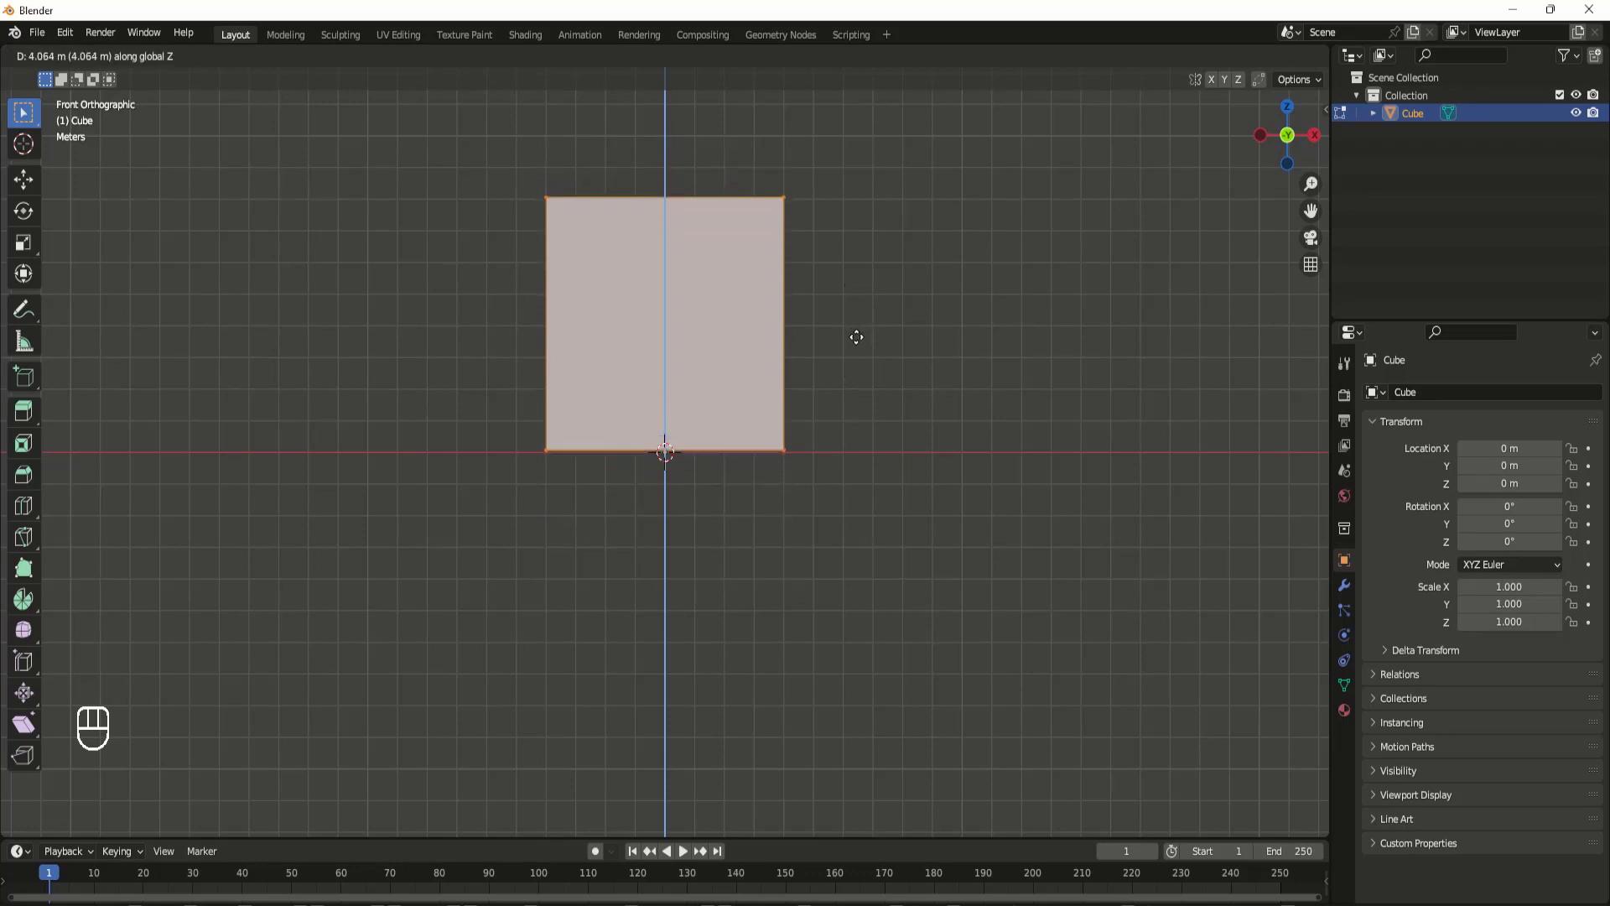
left_click(856, 336)
Step: Delete the cube's top face and its two front-facing side faces in face select mode
scroll(772, 299, "down", 2)
middle_click_drag(772, 298, 741, 374)
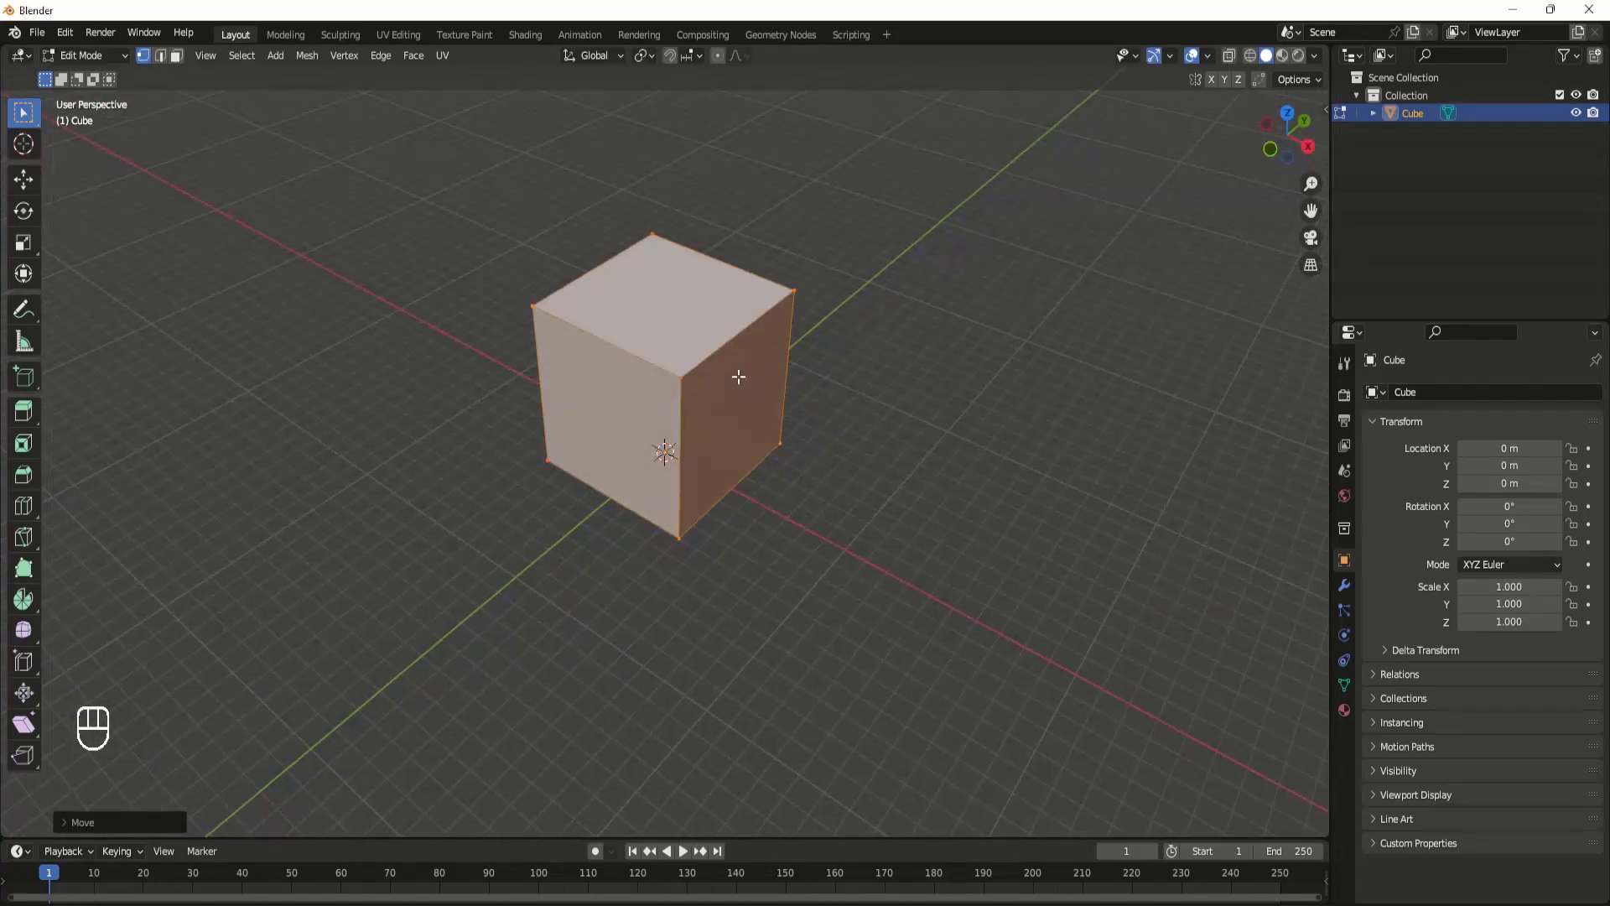
left_click(176, 58)
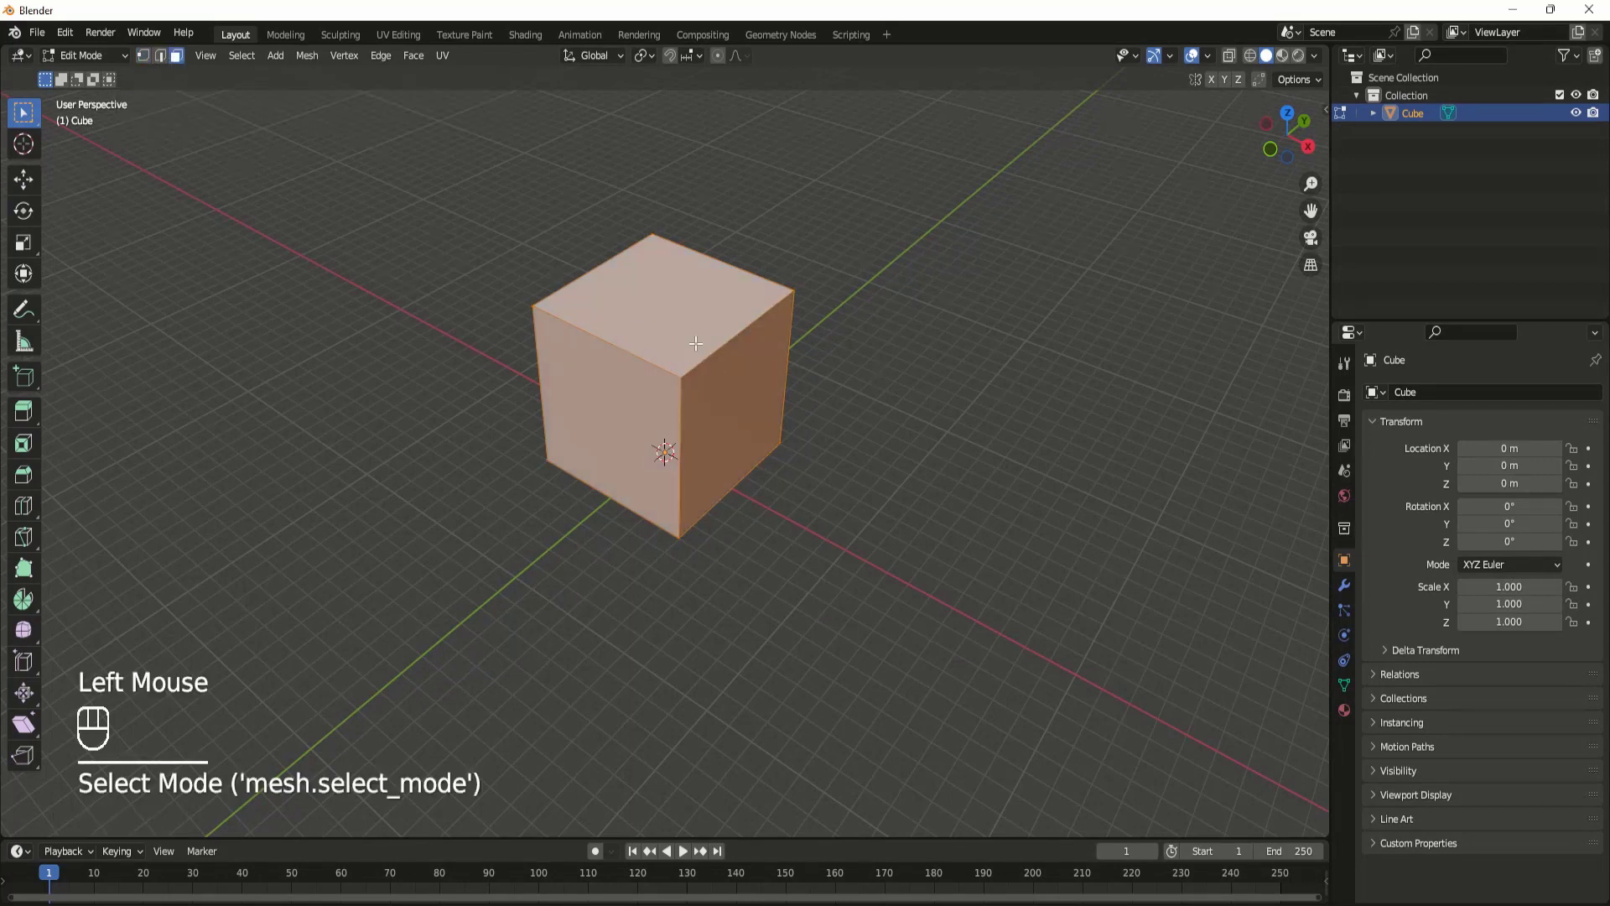
left_click(668, 322)
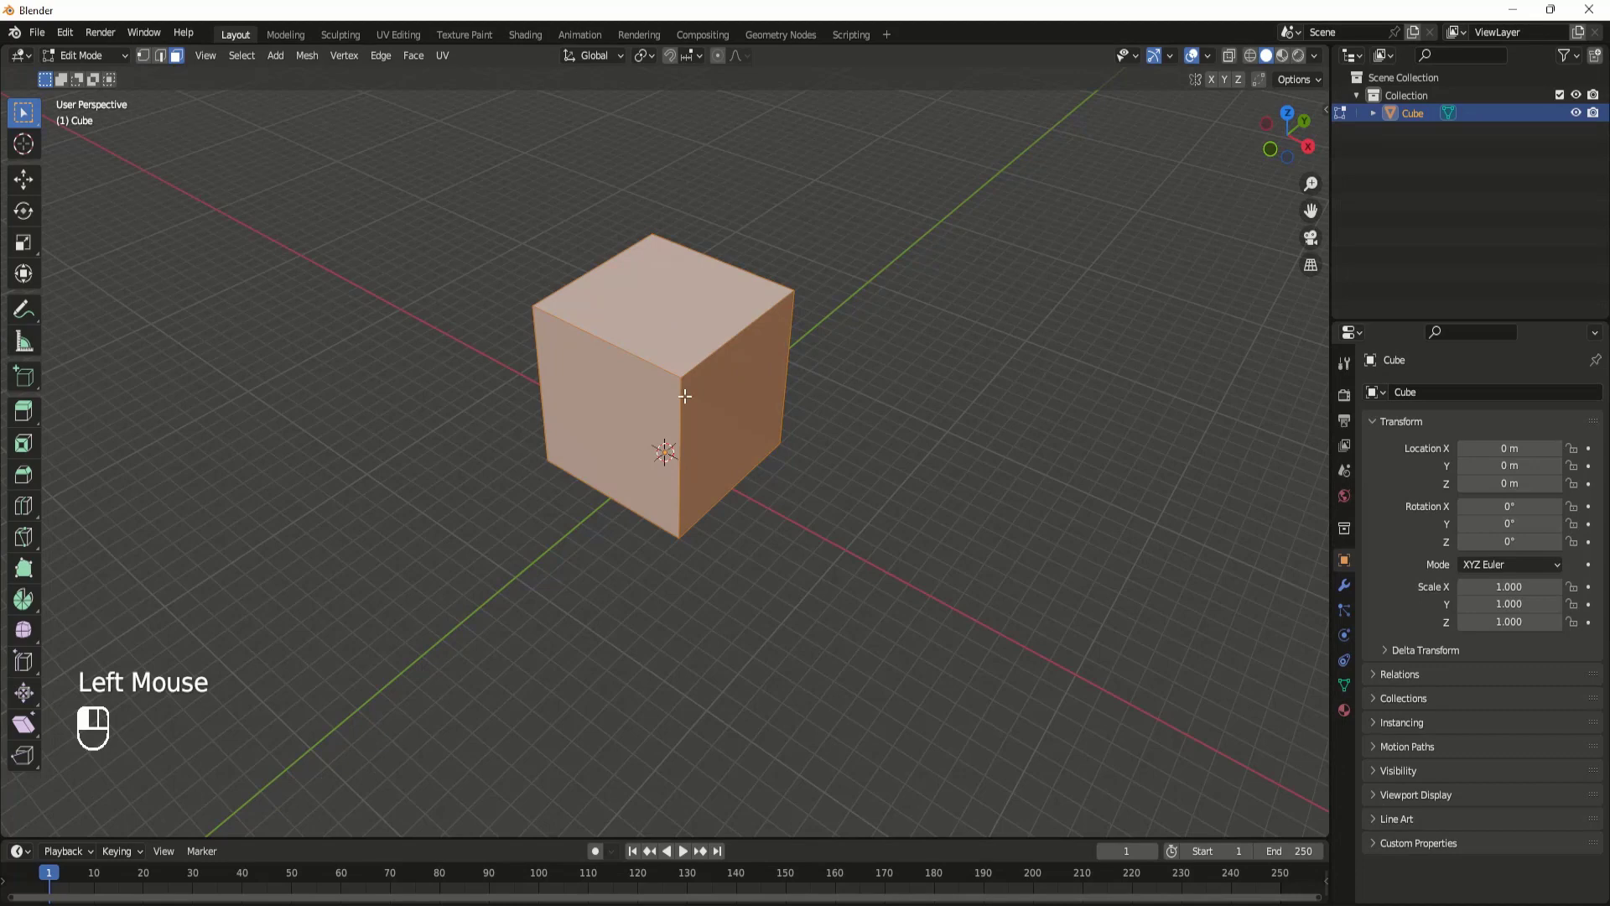
left_click(615, 427, "shift")
left_click(718, 419, "shift")
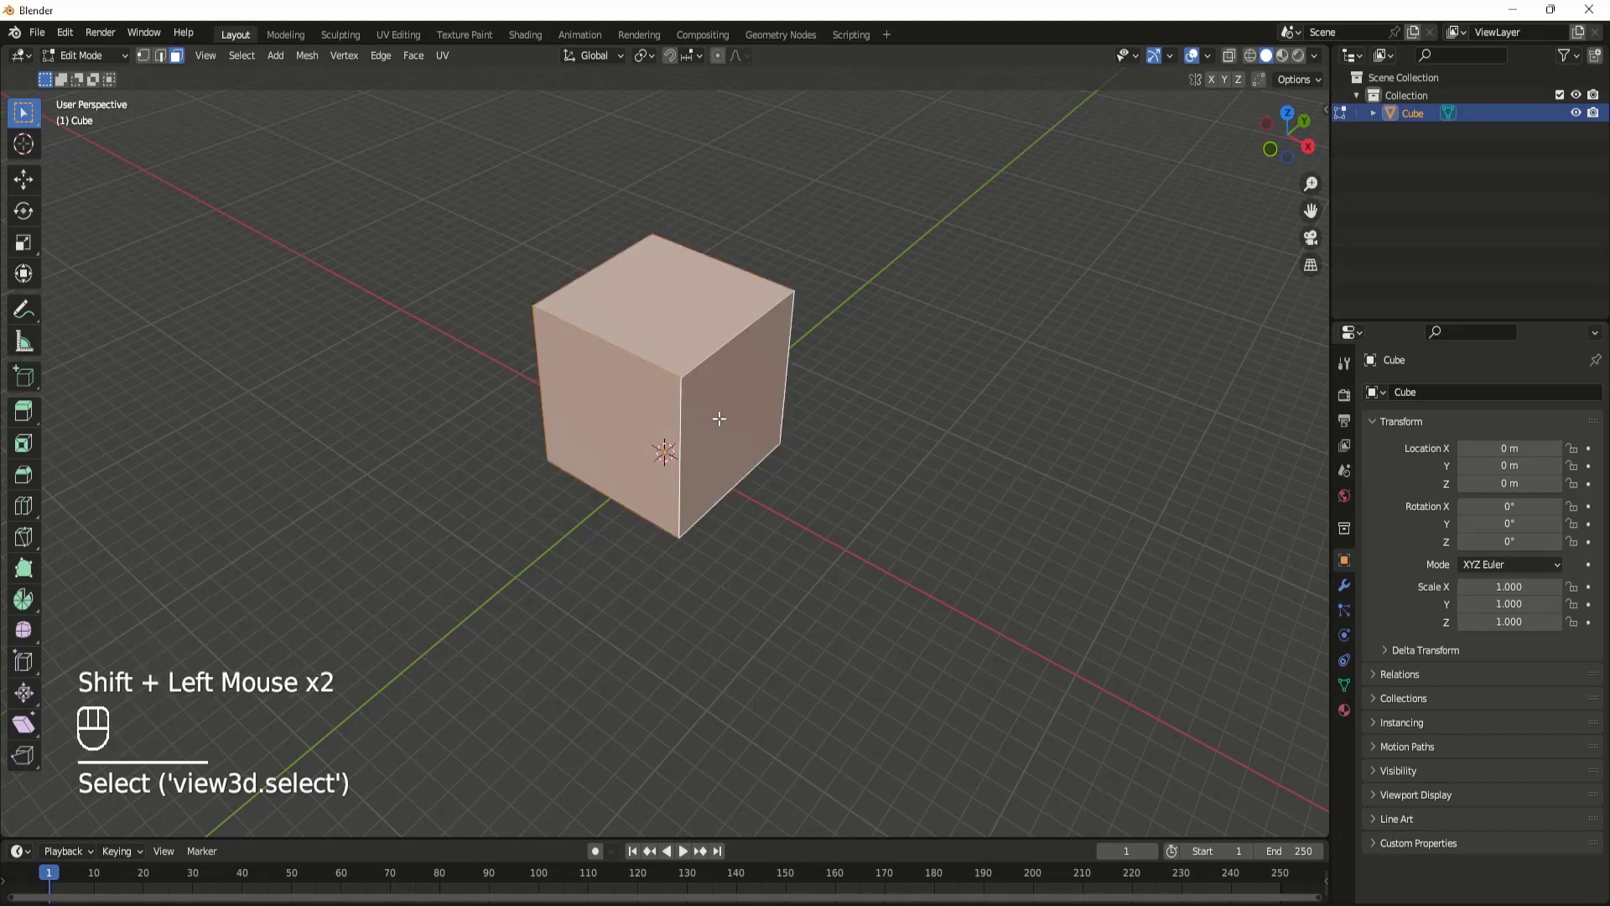
key("x")
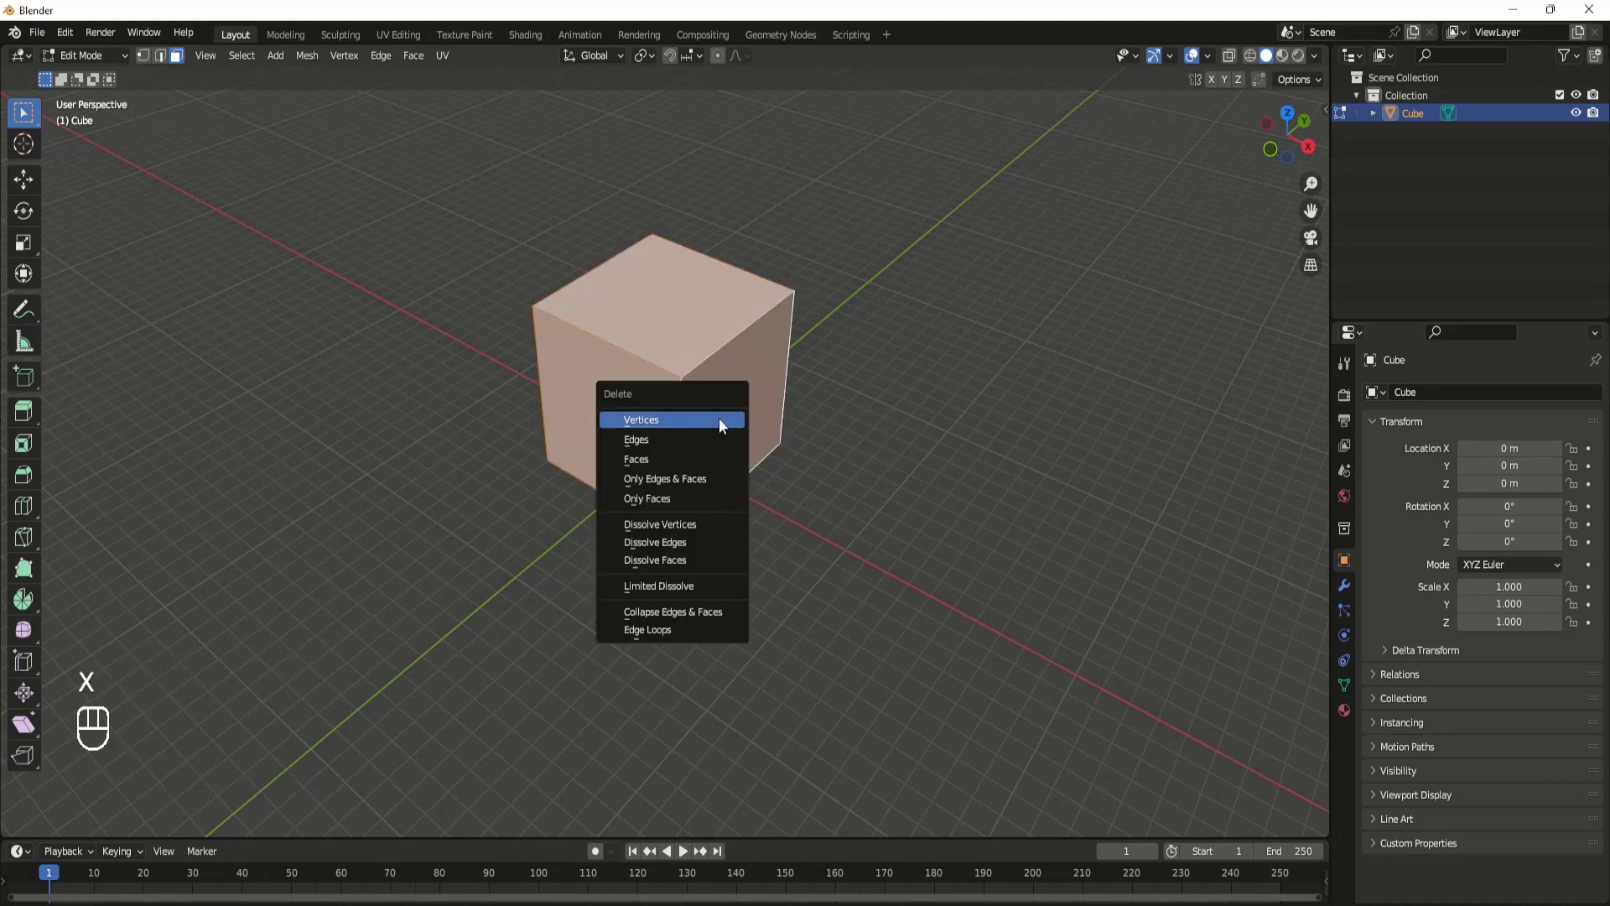
left_click(653, 458)
Step: Extrude the floor and both remaining wall faces inward about 0.74 m as individual faces
mouse_move(658, 434)
middle_mouse_down()
mouse_move(620, 436)
mouse_move(680, 433)
mouse_move(663, 444)
mouse_move(666, 423)
middle_mouse_up()
scroll(666, 424, "up", 3)
scroll(666, 424, "down", 2)
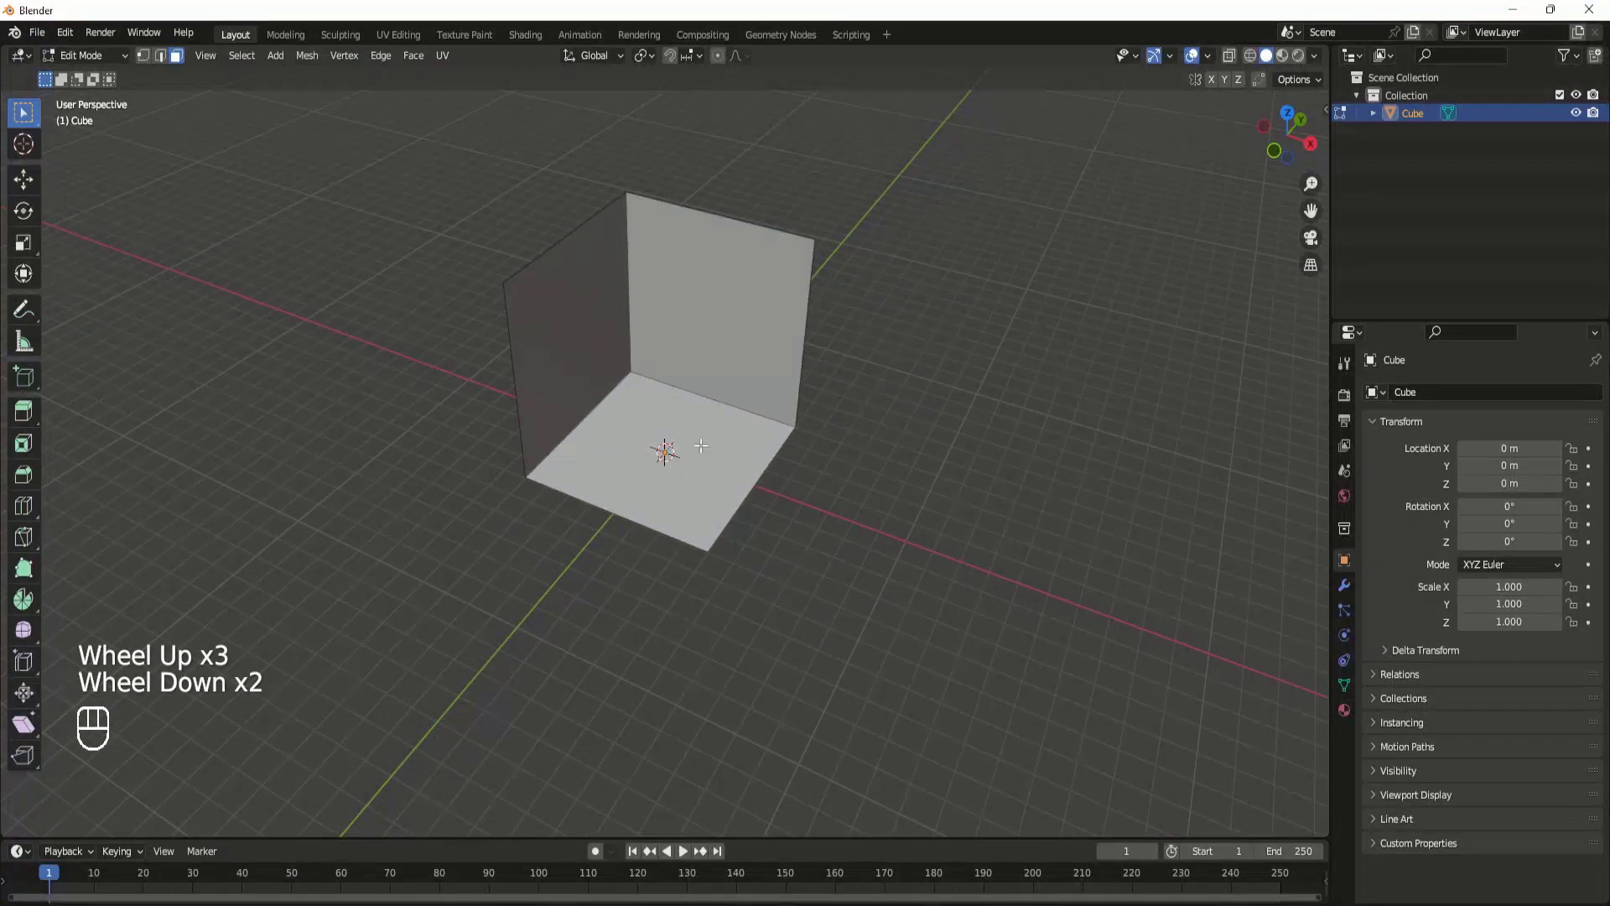
left_click(572, 310)
left_click(683, 323, "shift")
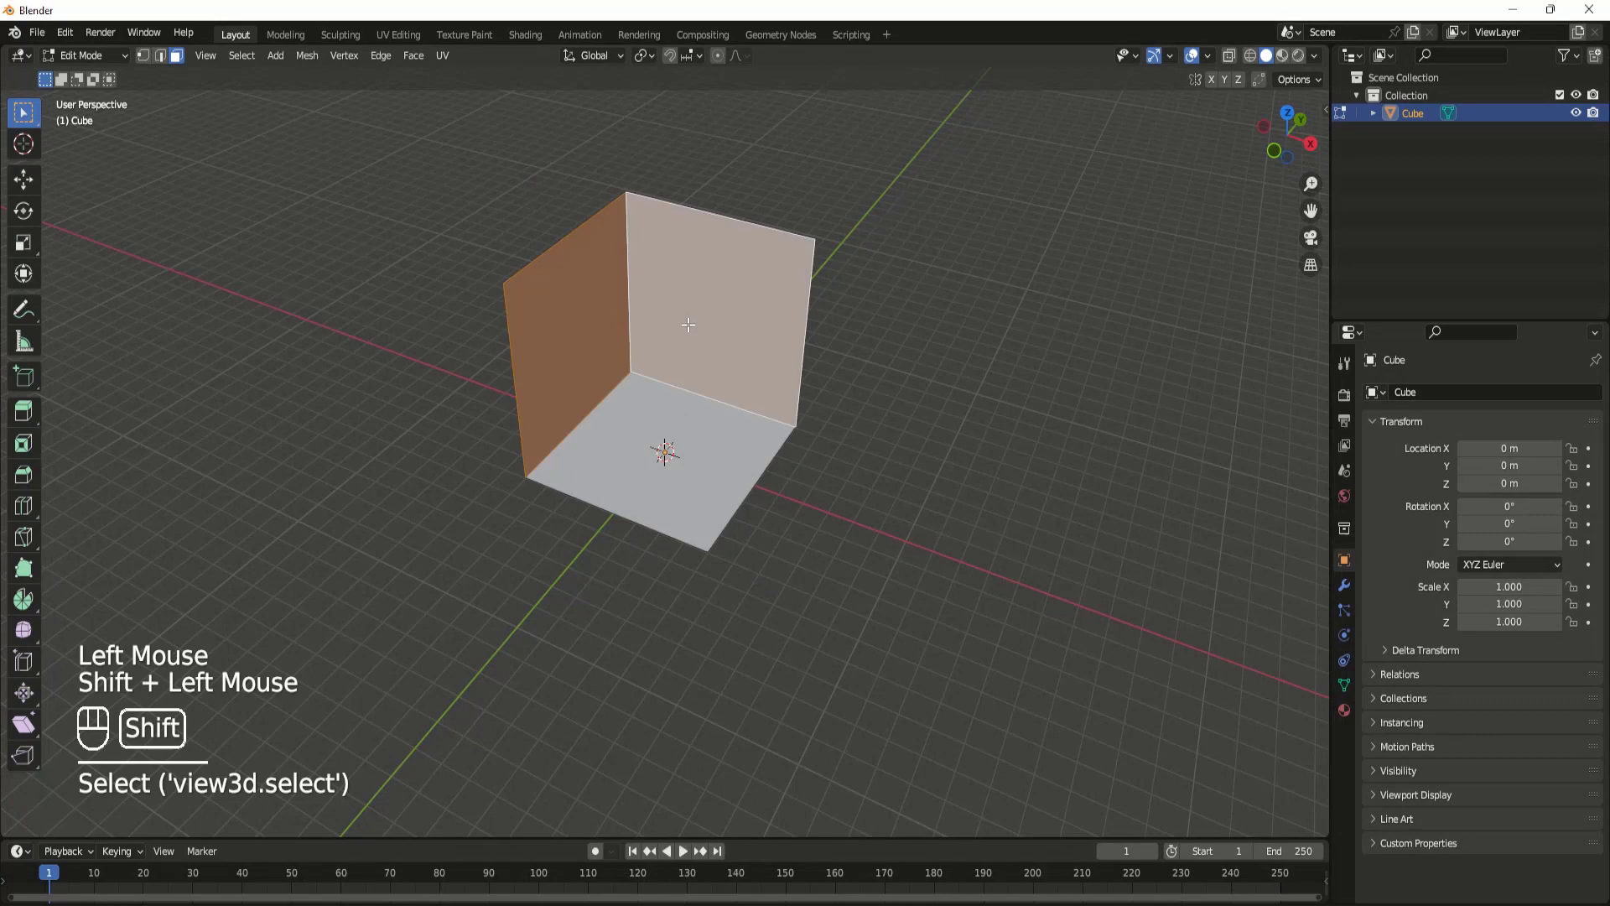
left_click(658, 427, "shift")
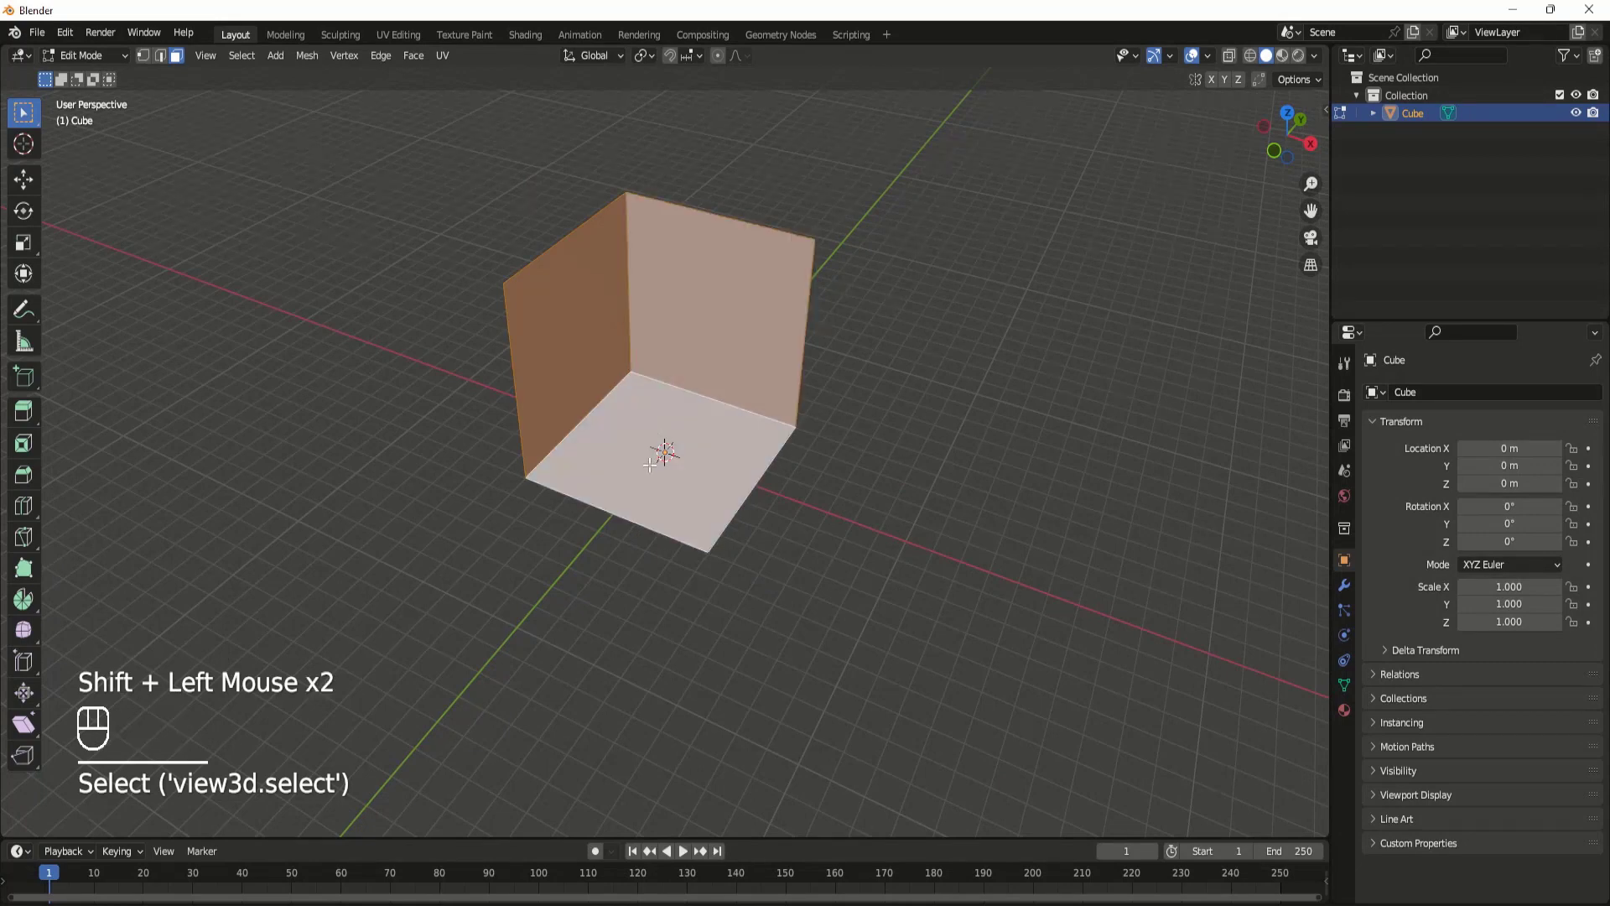
key("alt+e")
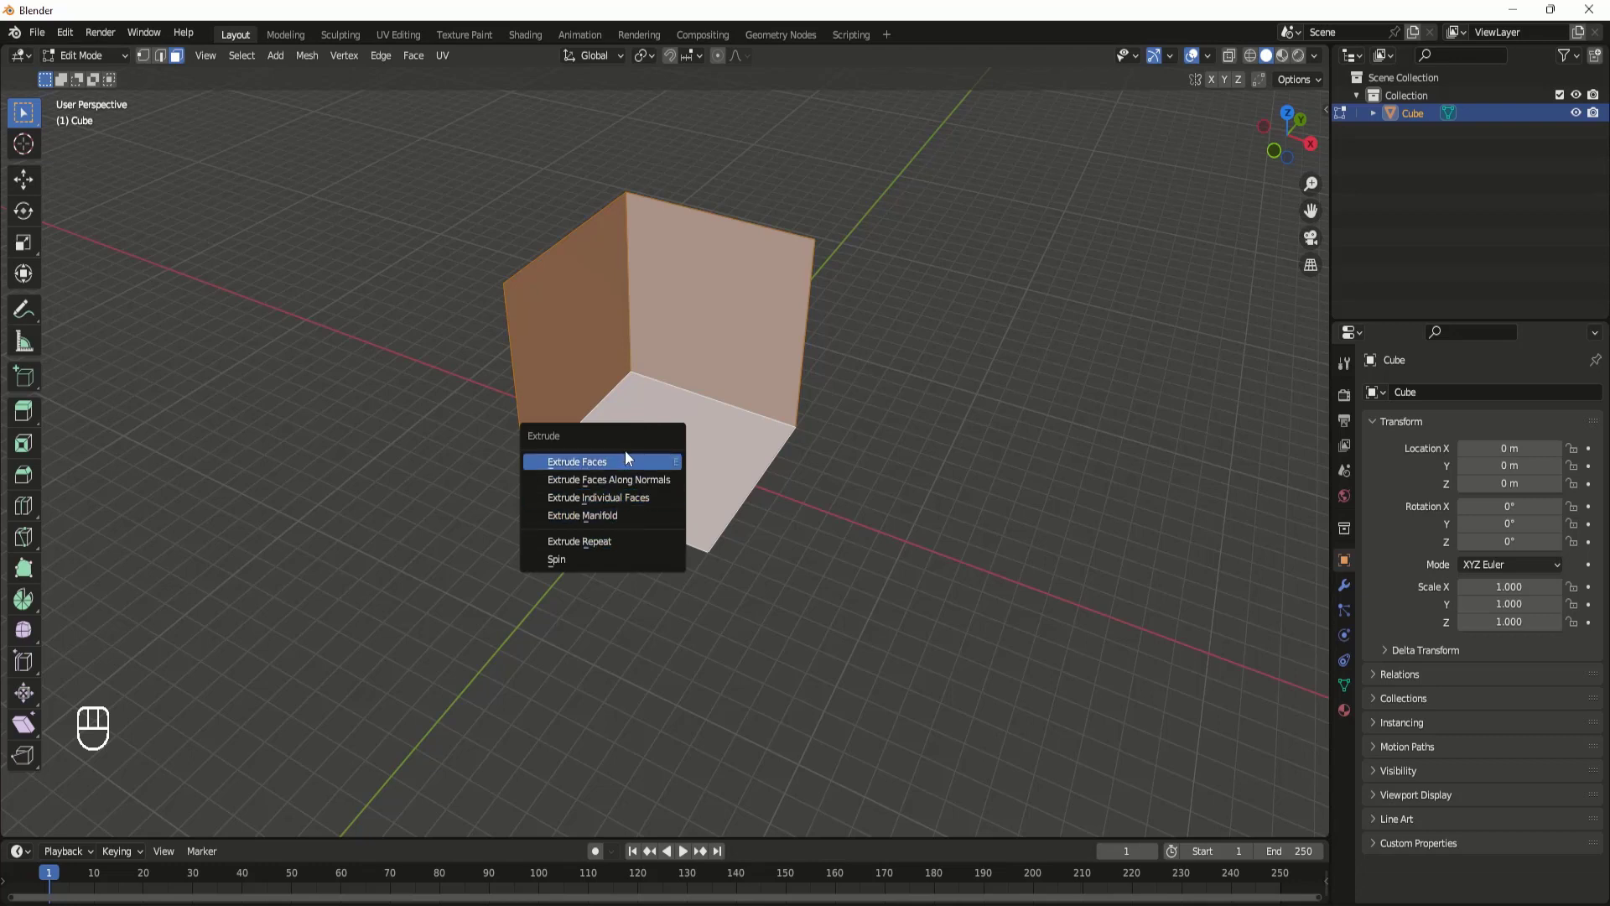
left_click(626, 497)
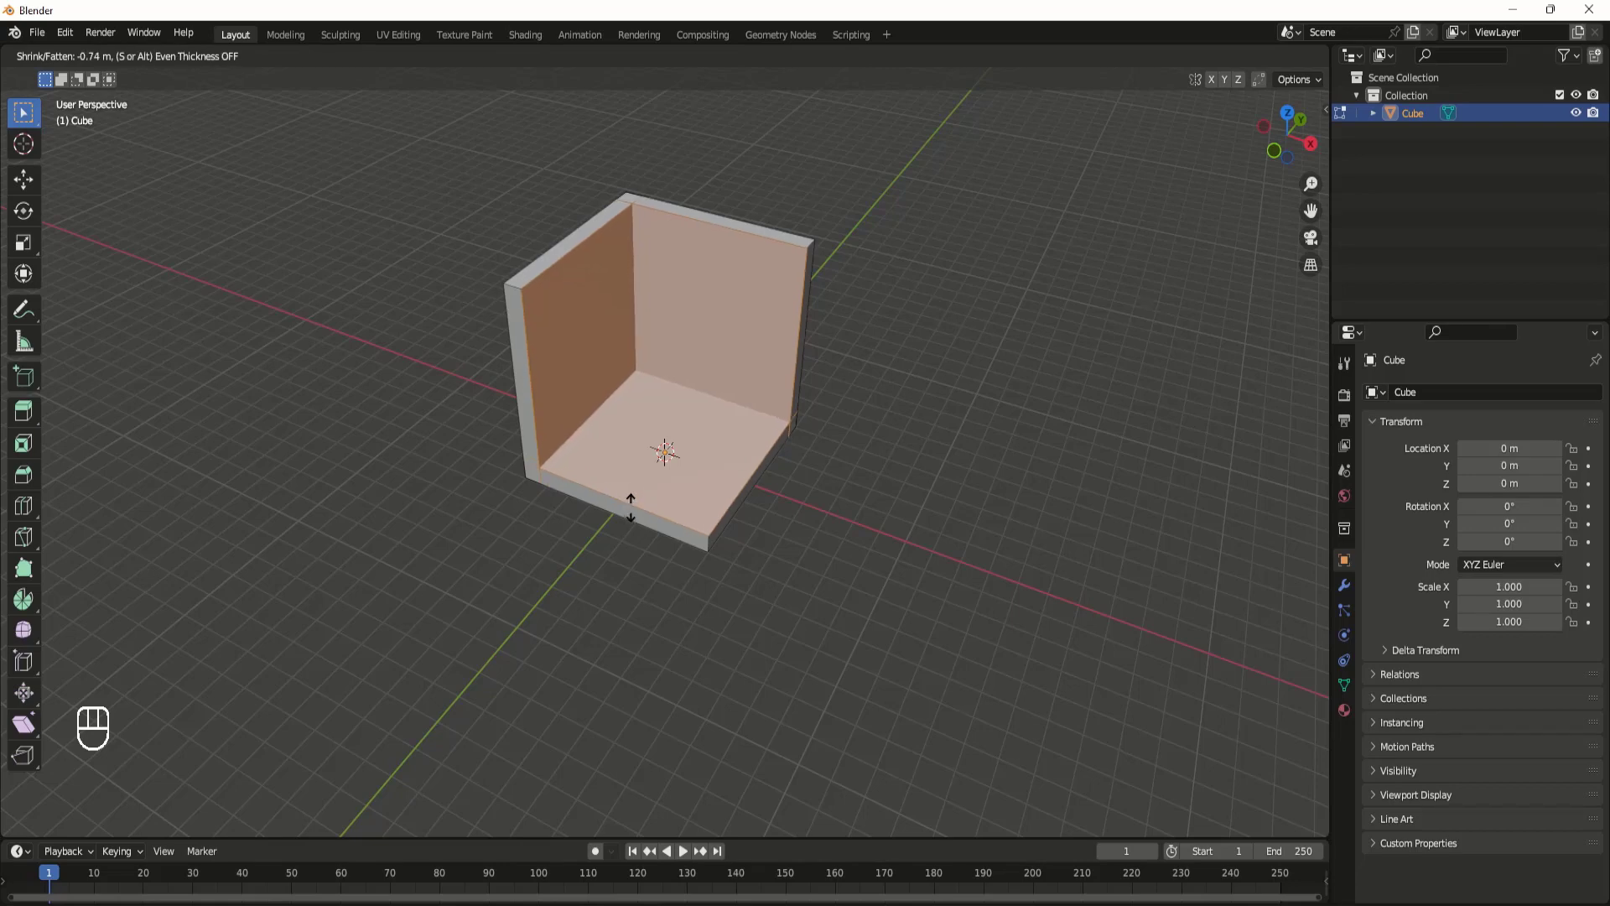
left_click(630, 505)
Step: Return the room corner mesh to Object Mode and view it from its open side
scroll(729, 283, "down", 2)
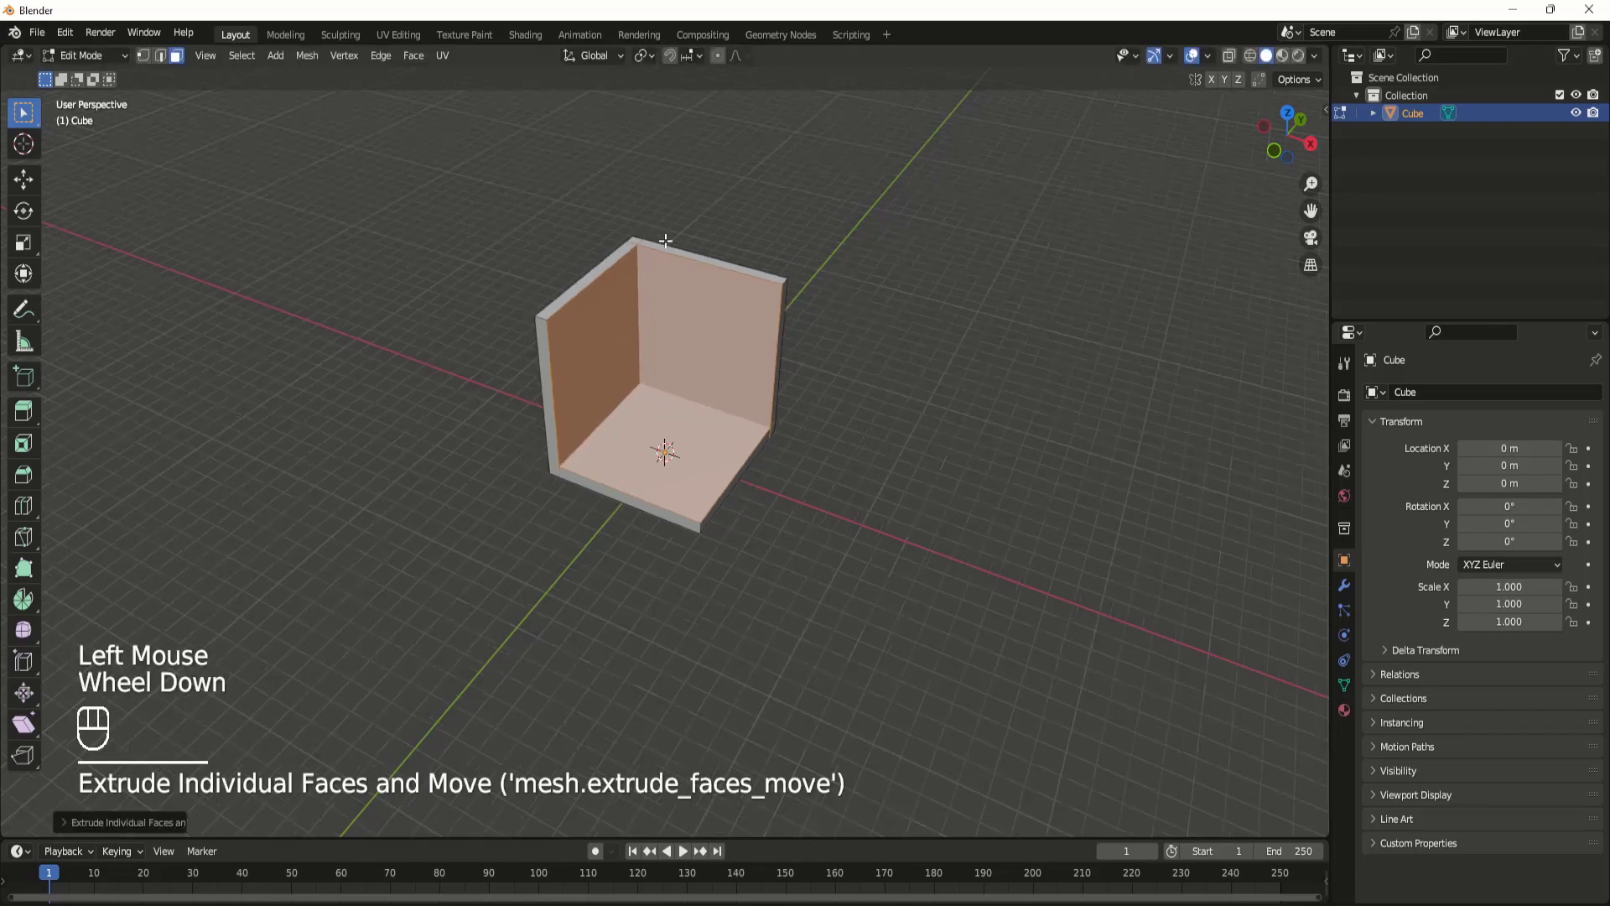
middle_click_drag(729, 283, 661, 424)
scroll(671, 360, "up", 2)
scroll(647, 404, "down", 1)
scroll(662, 423, "up", 2)
scroll(662, 423, "down", 3)
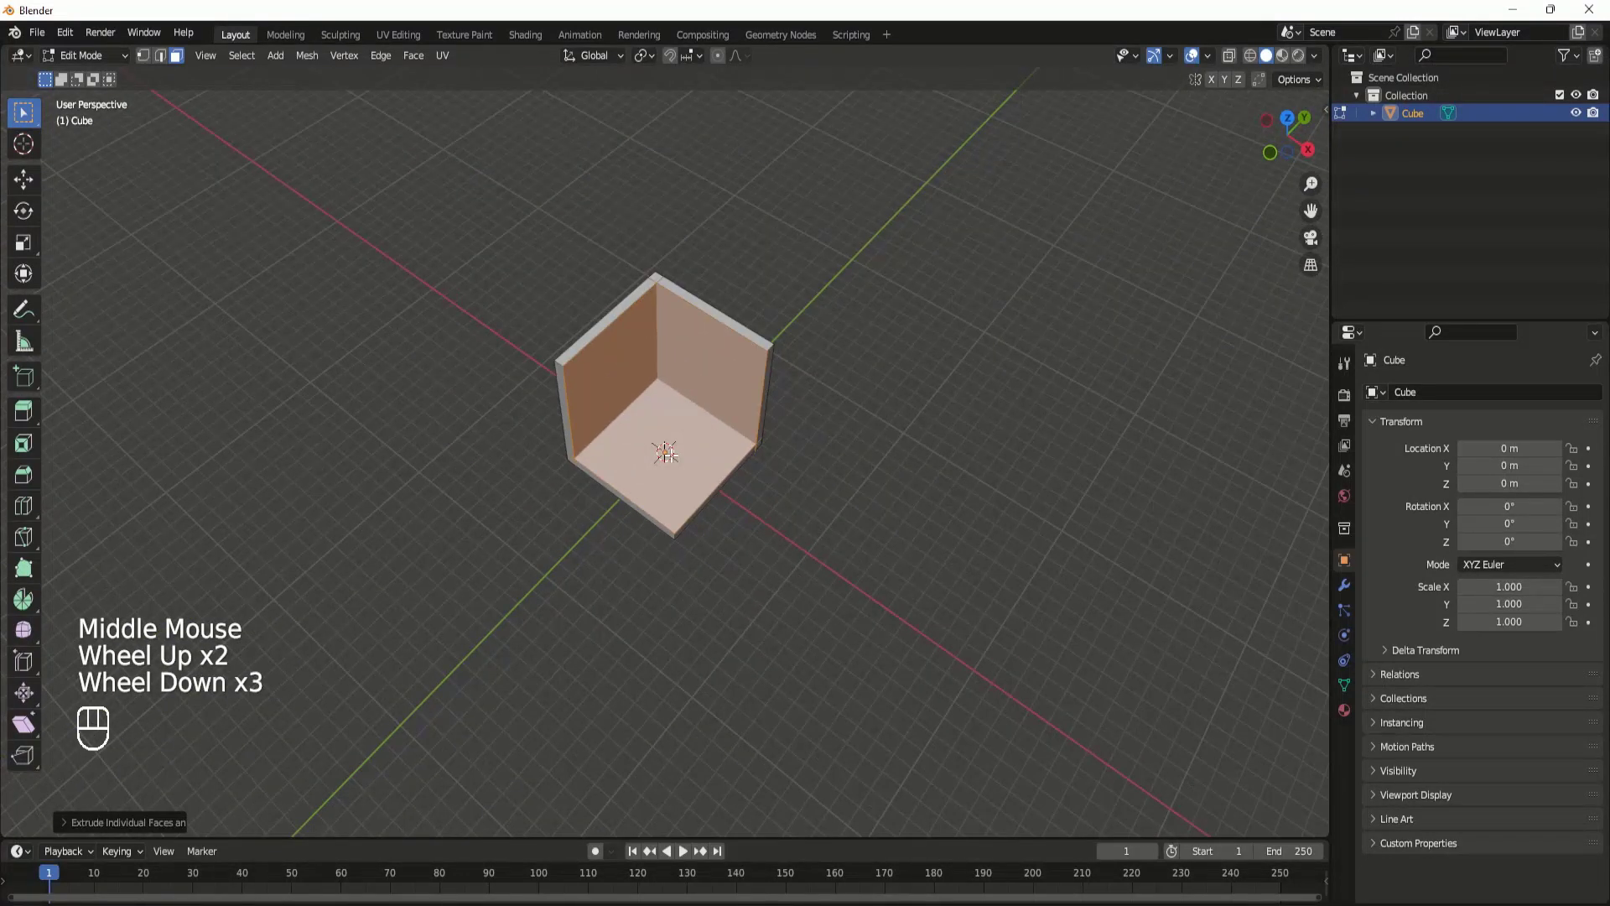
key("Tab")
middle_click_drag(570, 371, 651, 394)
scroll(653, 389, "up", 2)
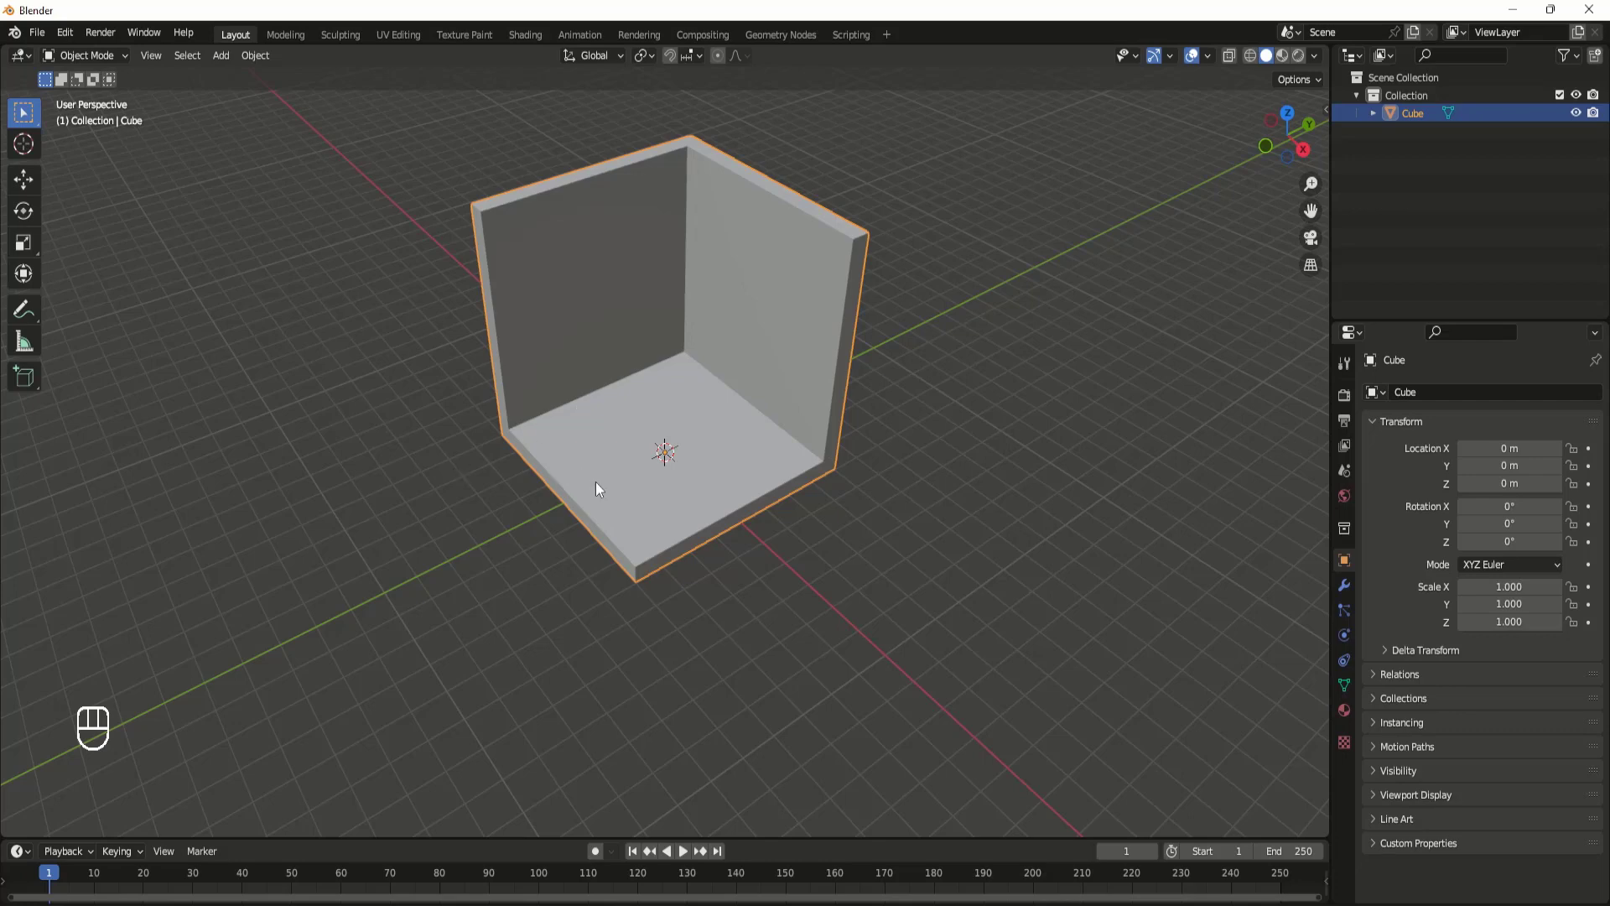
middle_click_drag(595, 483, 590, 453)
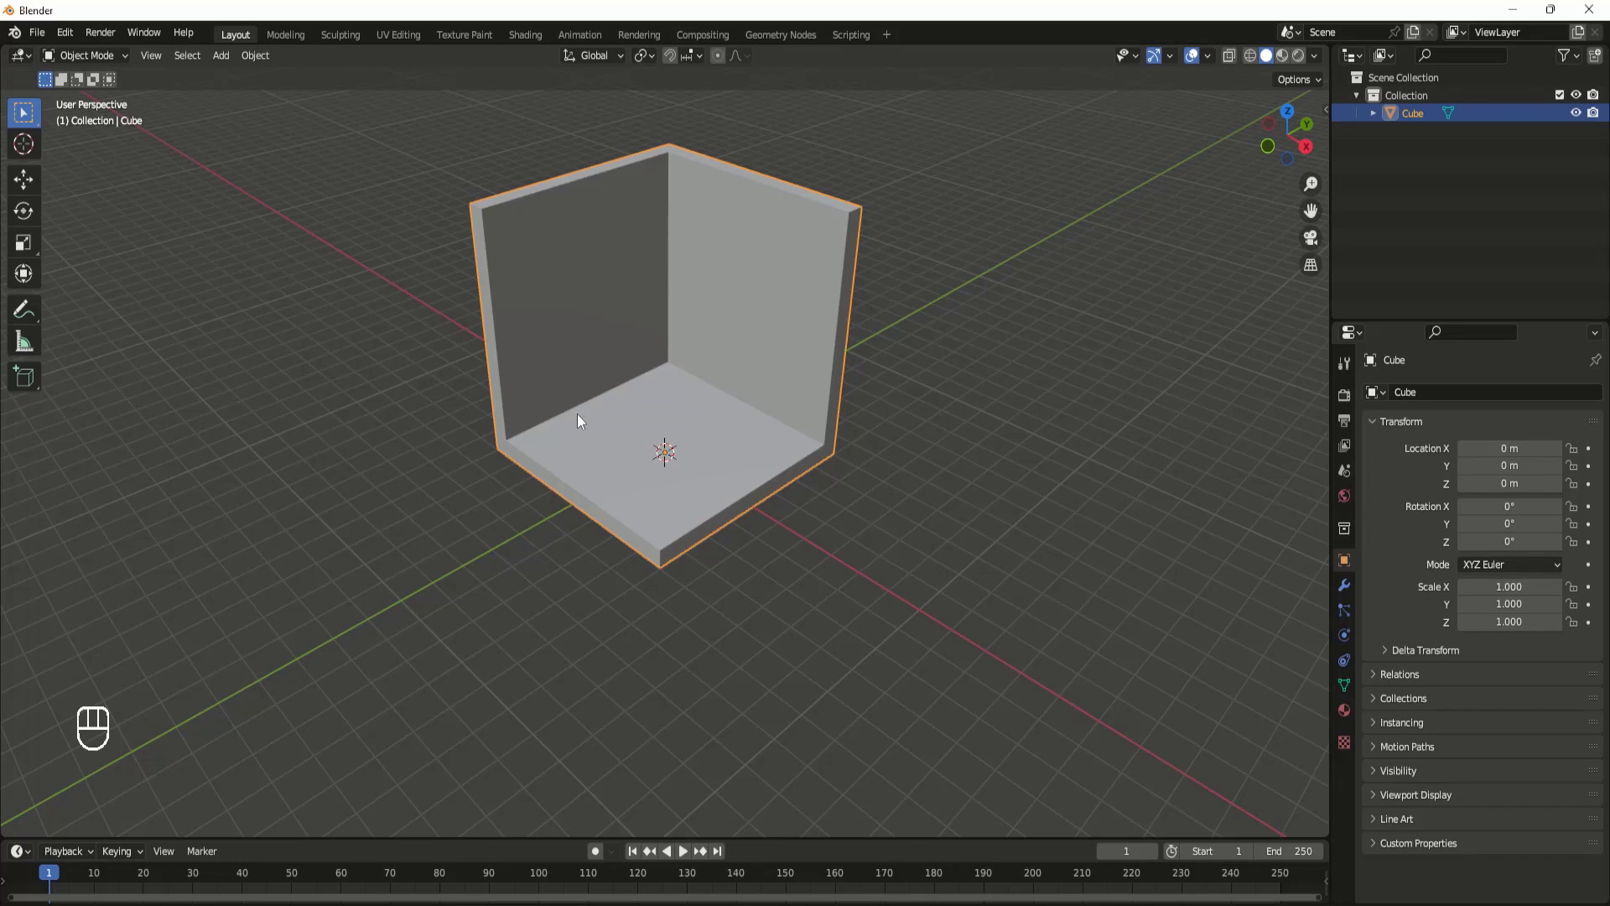
Step: Add a new cube mesh at the world origin inside the room corner
middle_click_drag(578, 420, 608, 453)
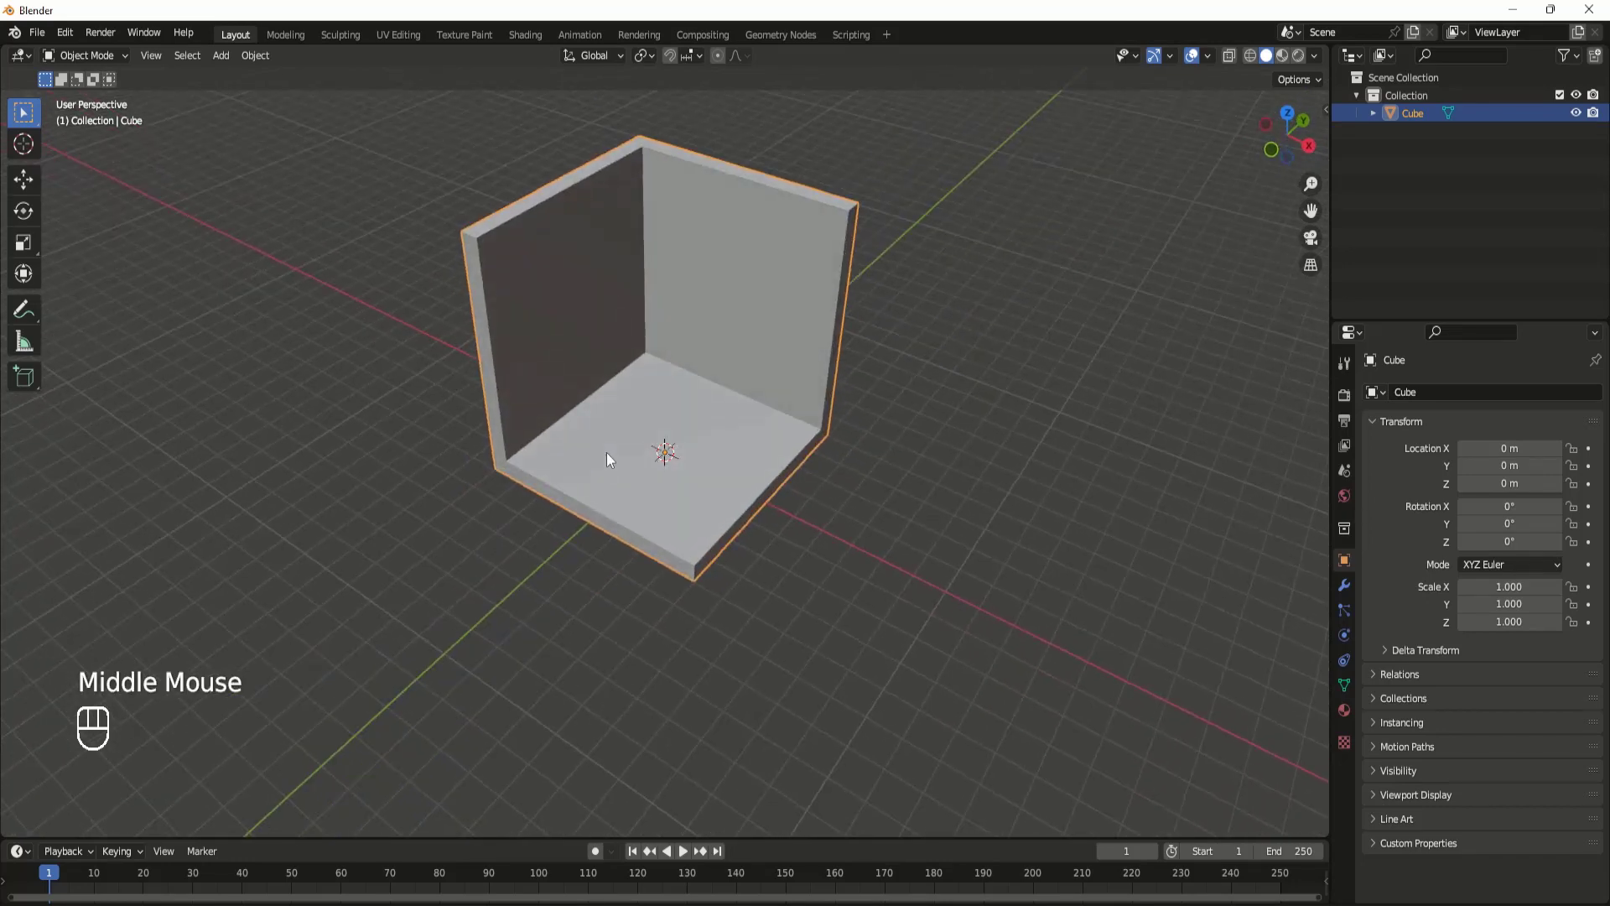
key("shift+a")
mouse_move(606, 453)
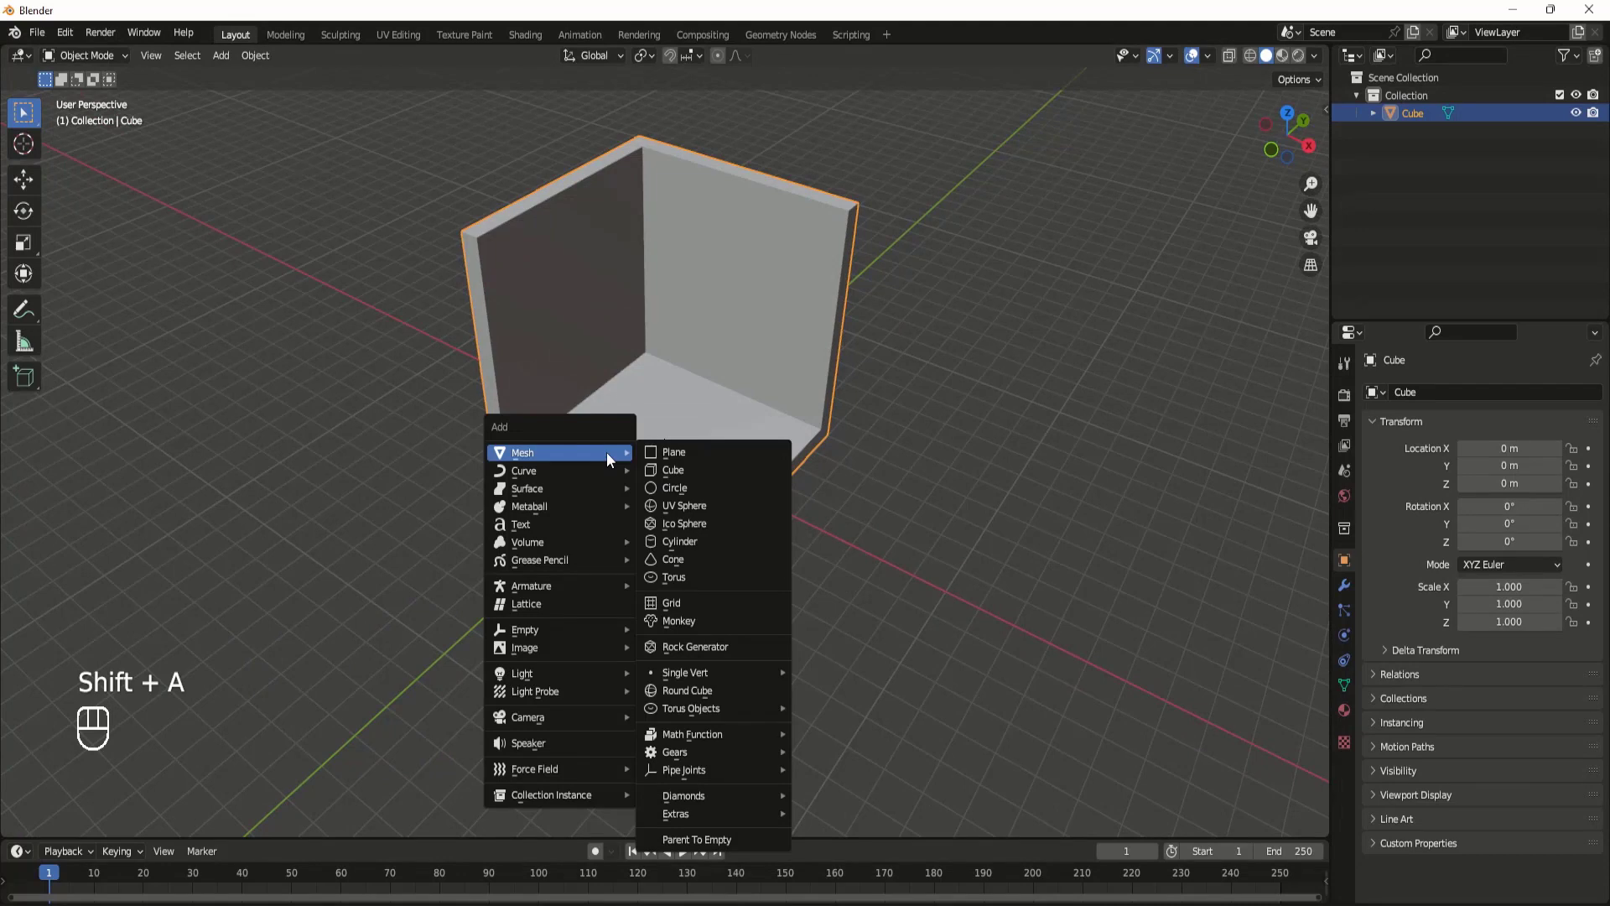
left_click(679, 470)
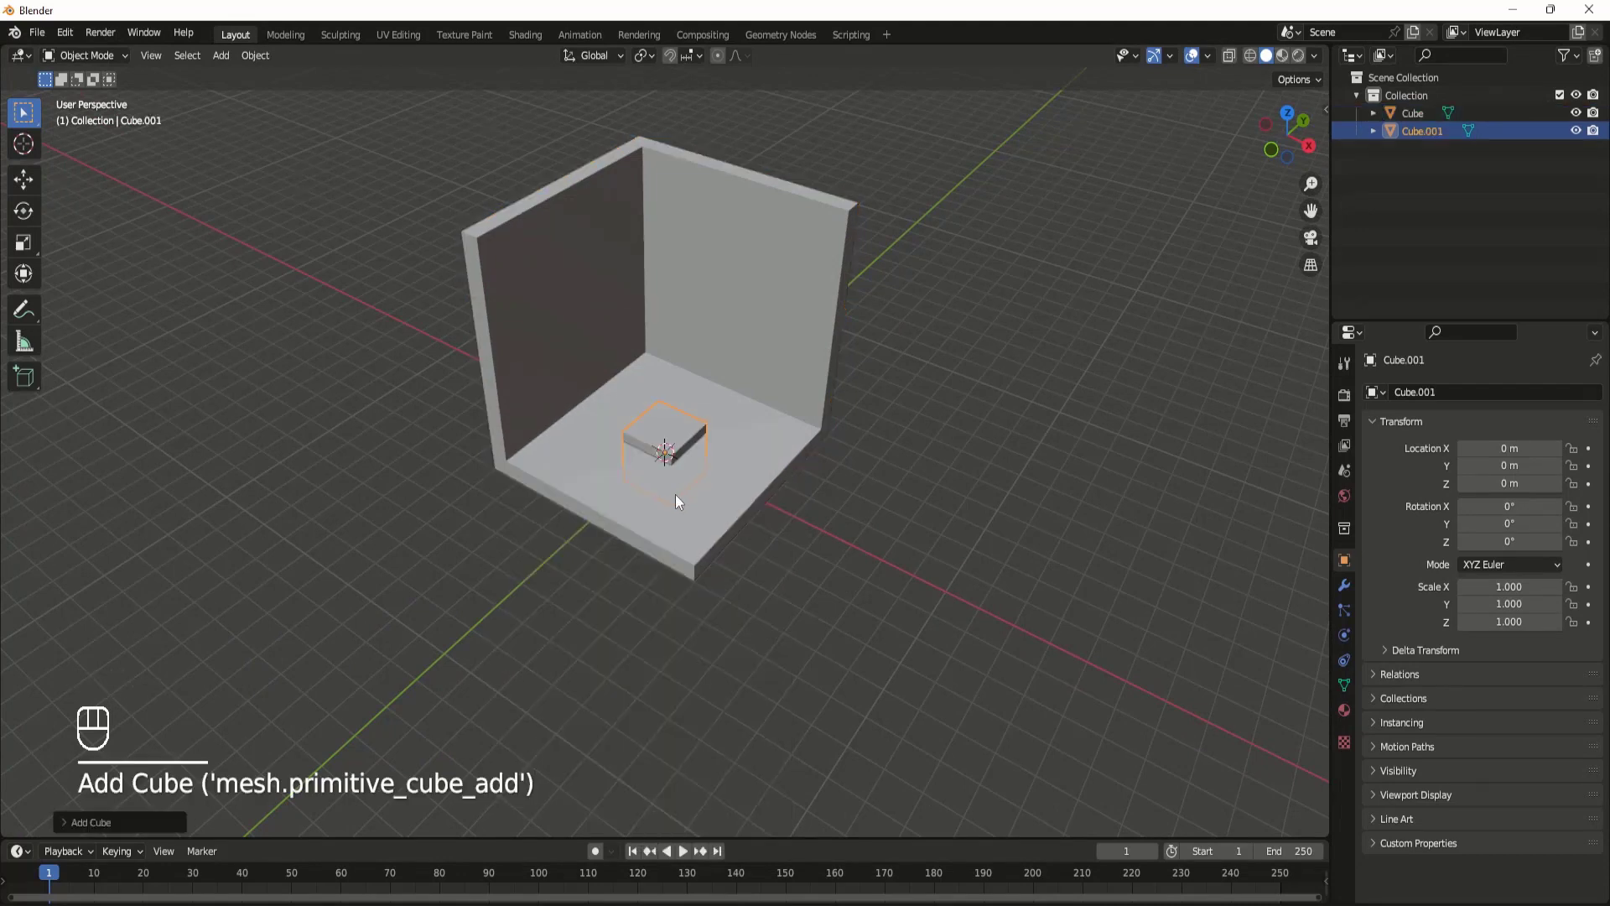
mouse_move(678, 500)
middle_mouse_down()
mouse_move(671, 482)
mouse_move(682, 493)
middle_mouse_up()
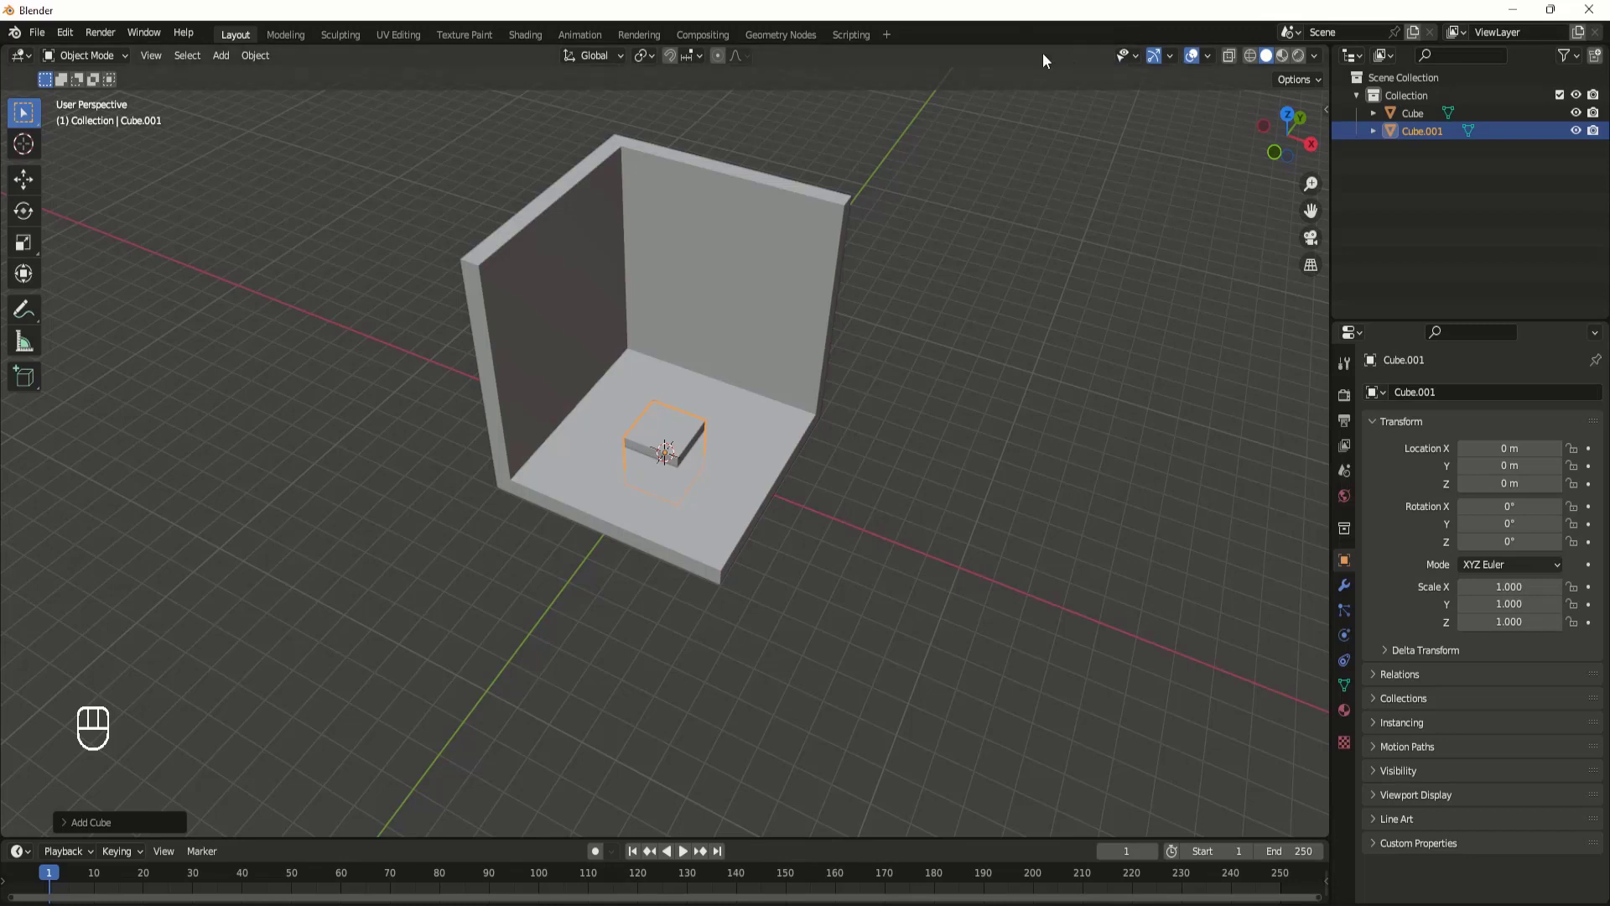
Step: Raise the new cube about 1.8 m along Z so it sits above the floor, using X-ray display only during the move
left_click(1231, 57)
mouse_move(701, 517)
middle_mouse_down()
mouse_move(683, 453)
mouse_move(690, 511)
middle_mouse_up()
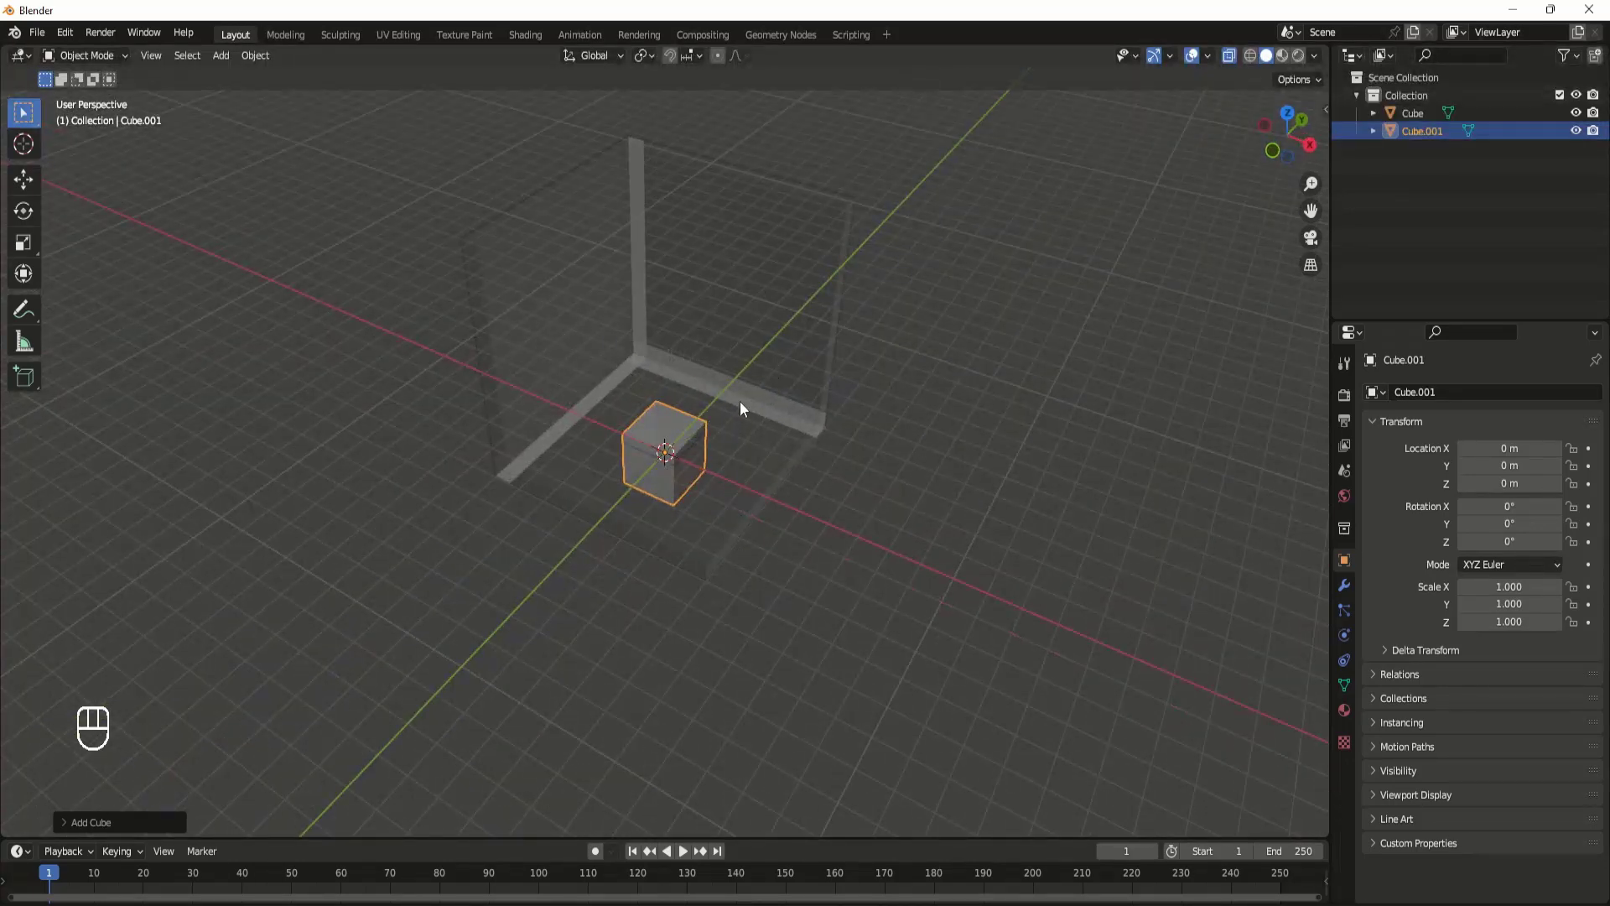
mouse_move(740, 401)
middle_mouse_down()
mouse_move(701, 381)
mouse_move(758, 397)
mouse_move(732, 384)
middle_mouse_up()
scroll(702, 456, "up", 2)
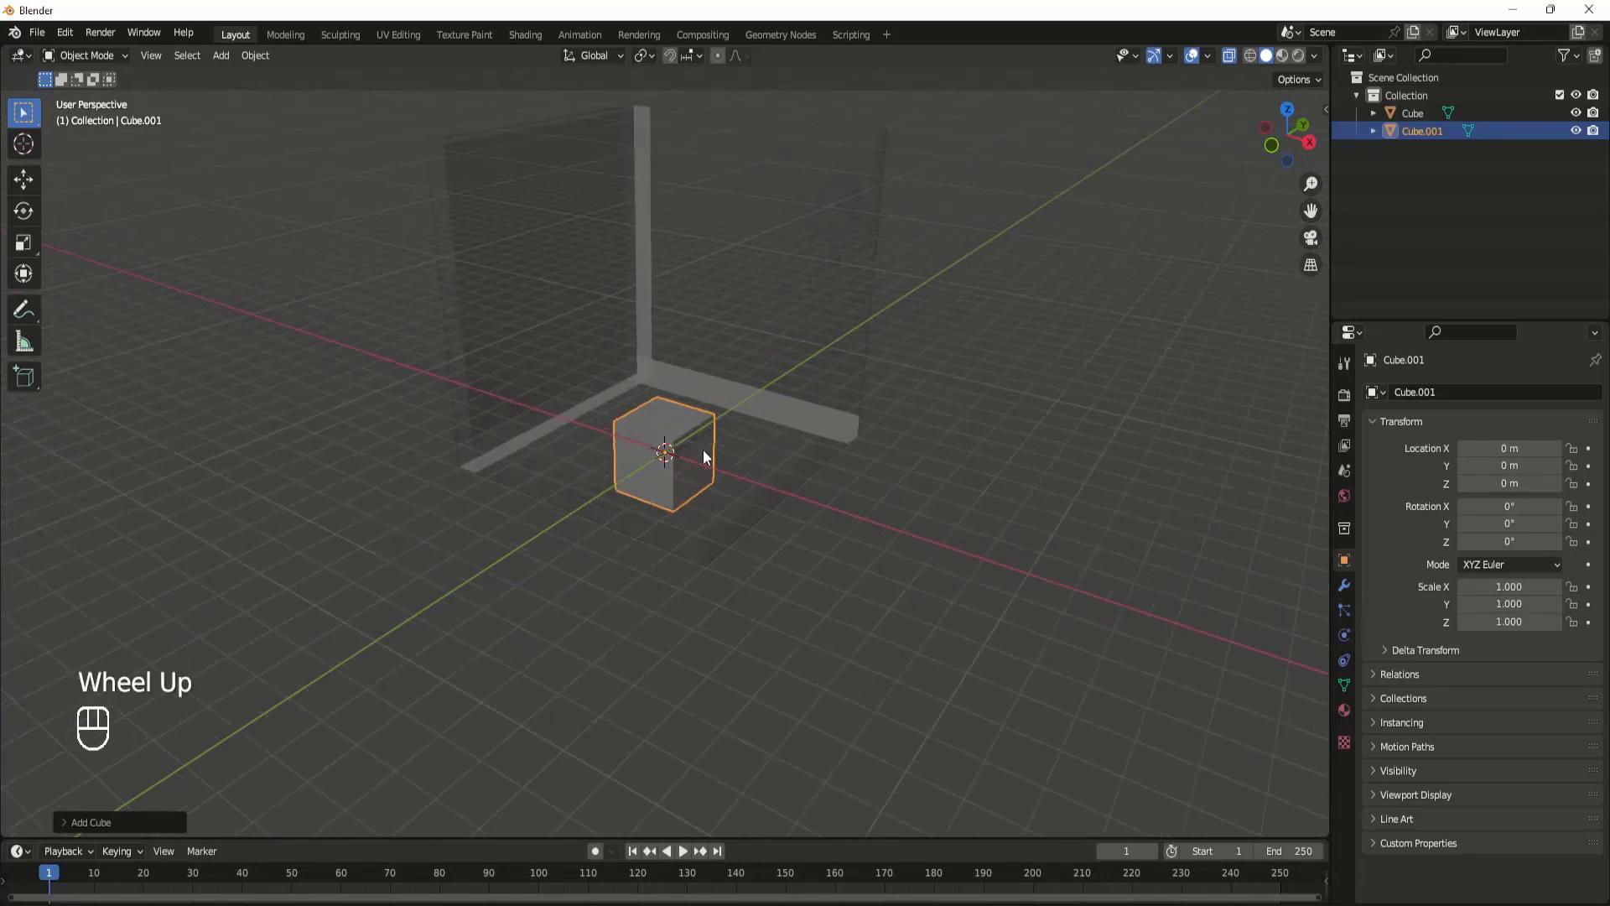
key("g")
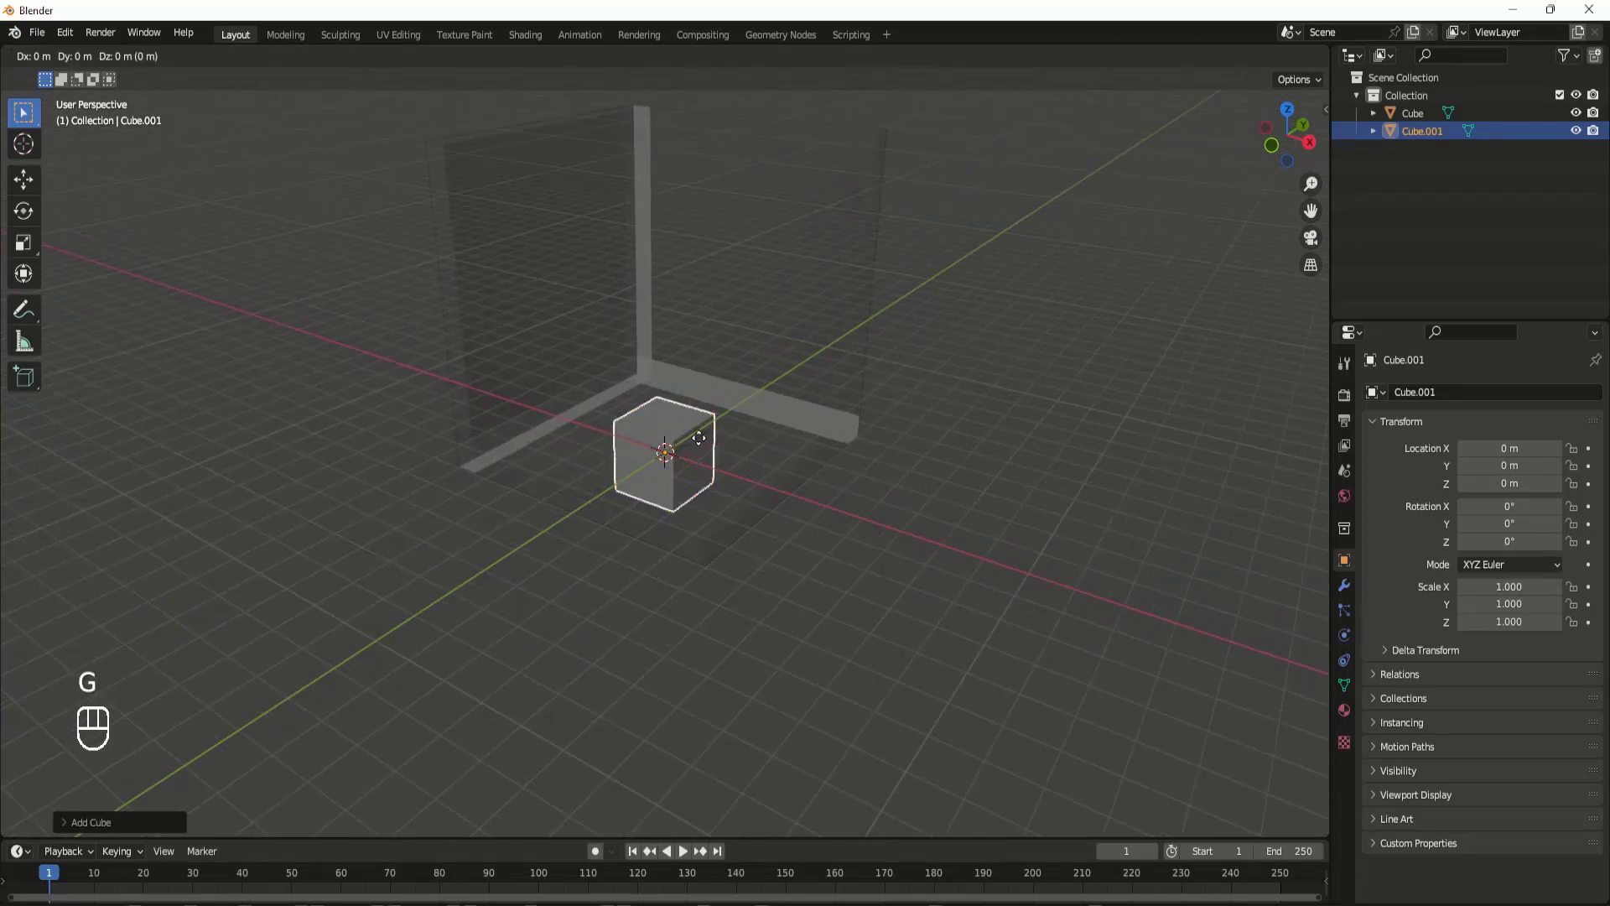
key("z")
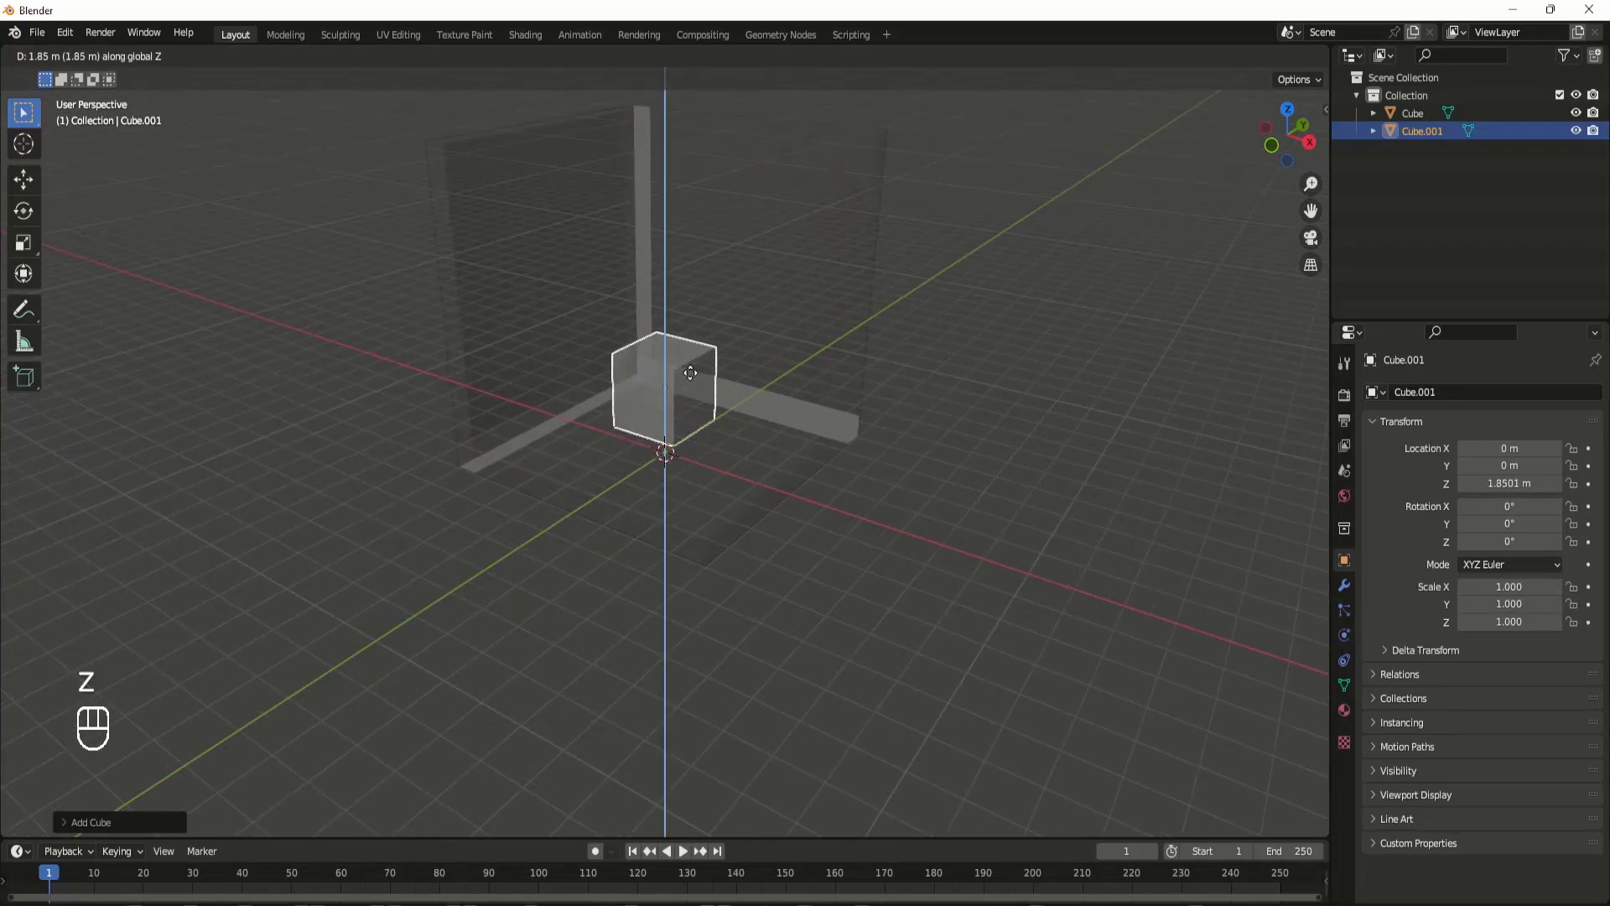
left_click(715, 436)
middle_click_drag(714, 433, 839, 350)
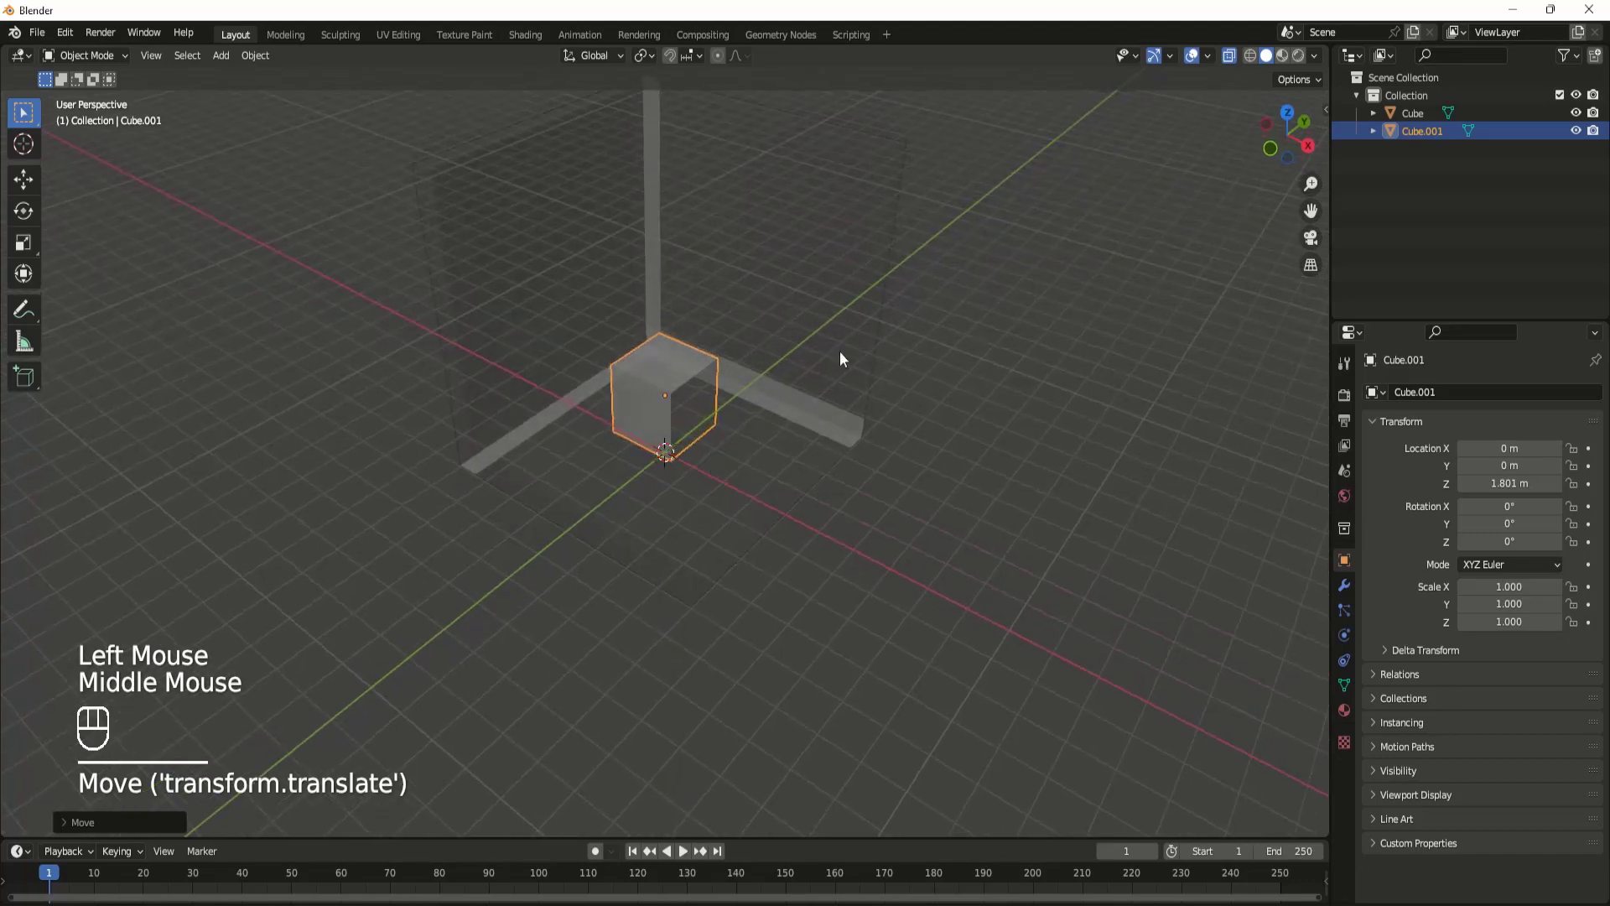
left_click(1229, 56)
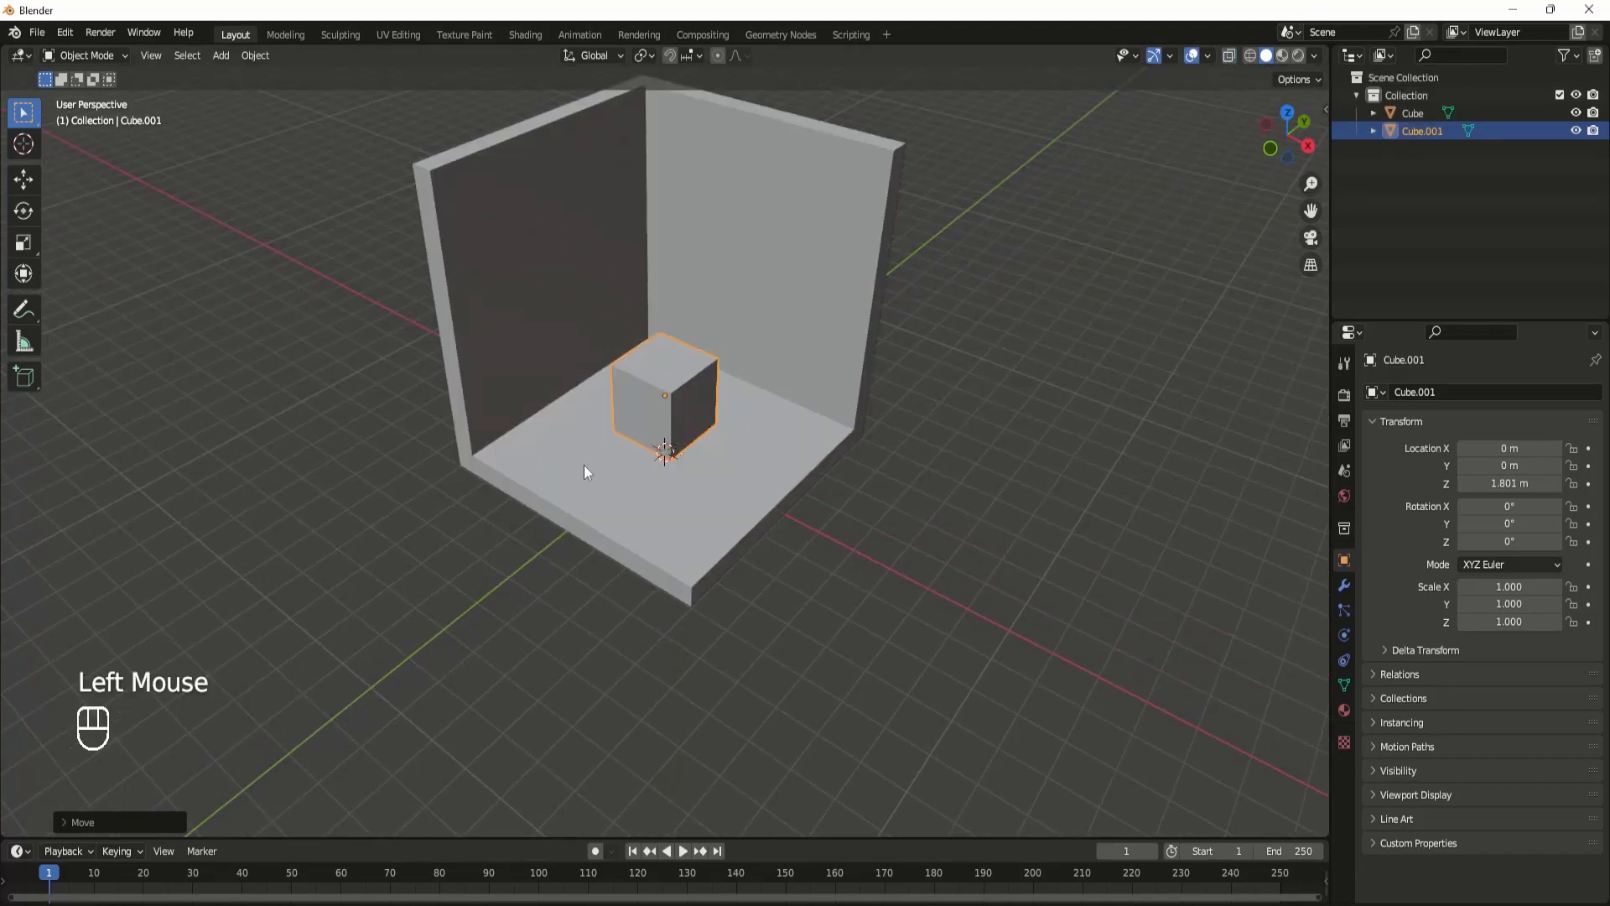
Step: Set the viewport shading colour to Random so each object displays in its own colour
middle_click_drag(635, 444, 712, 424)
scroll(712, 425, "up", 1)
scroll(712, 425, "down", 1)
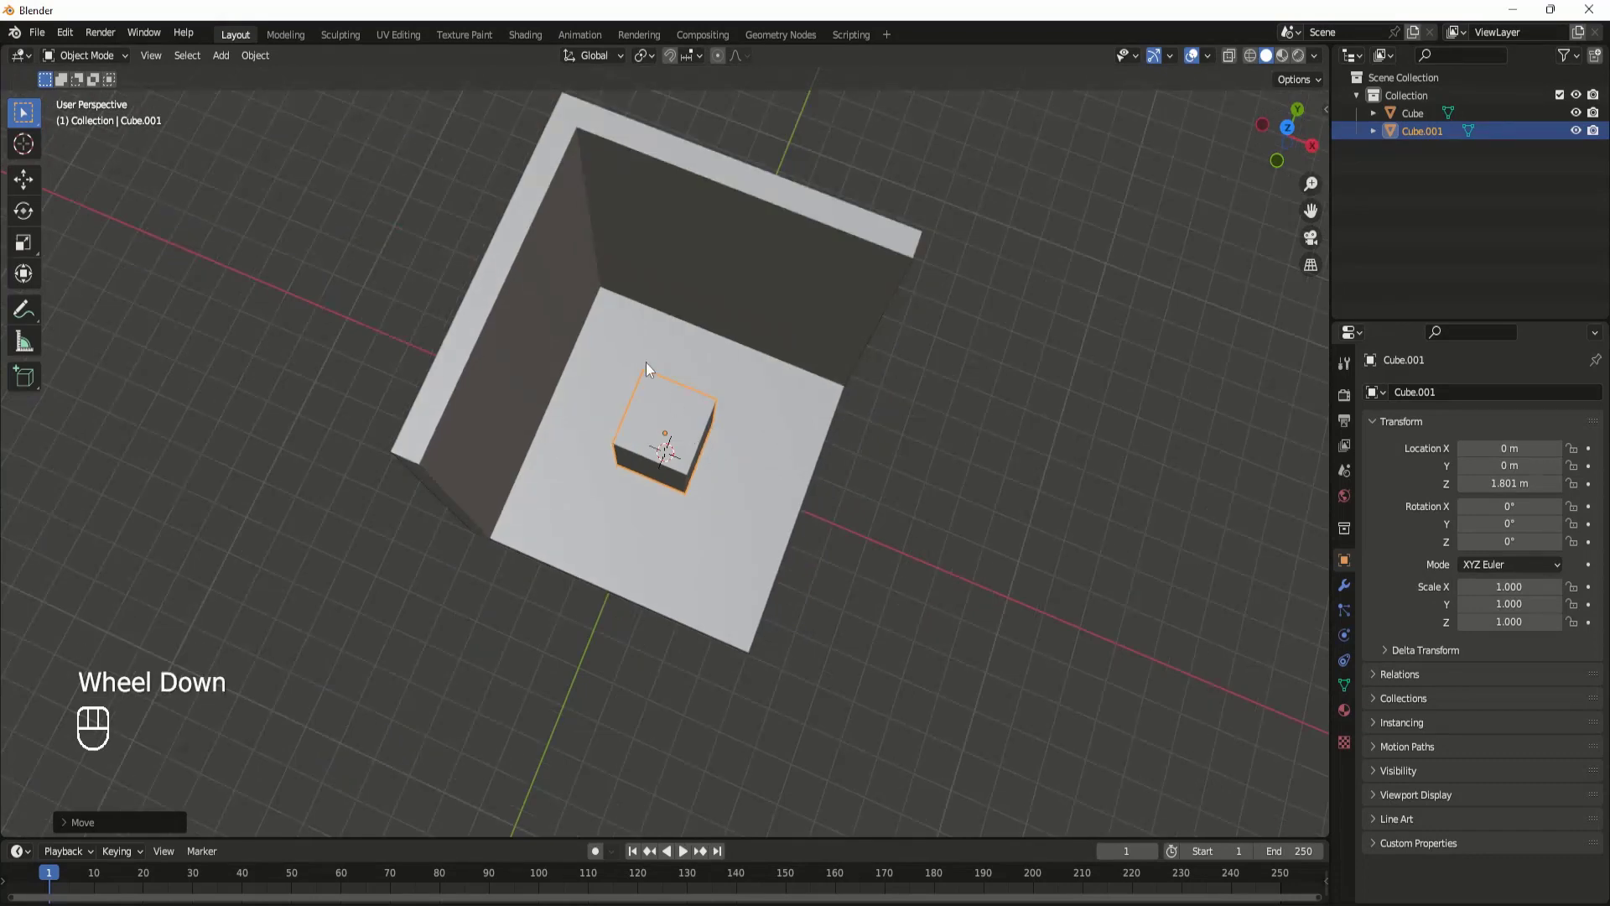
middle_click_drag(706, 506, 741, 439)
scroll(736, 419, "down", 1)
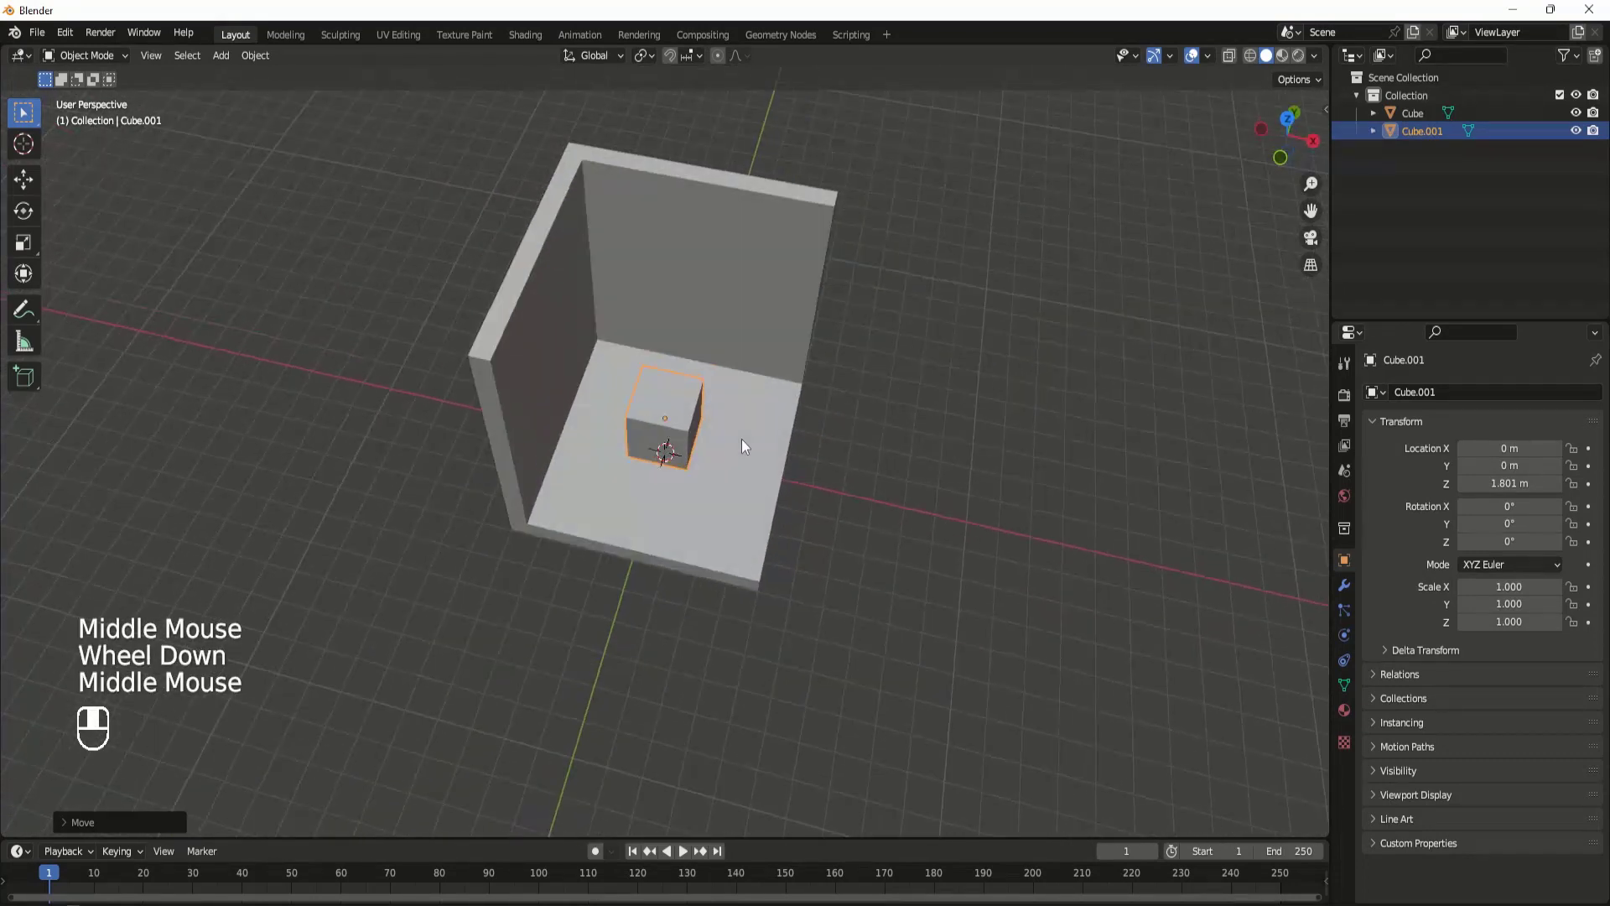
left_click(1317, 59)
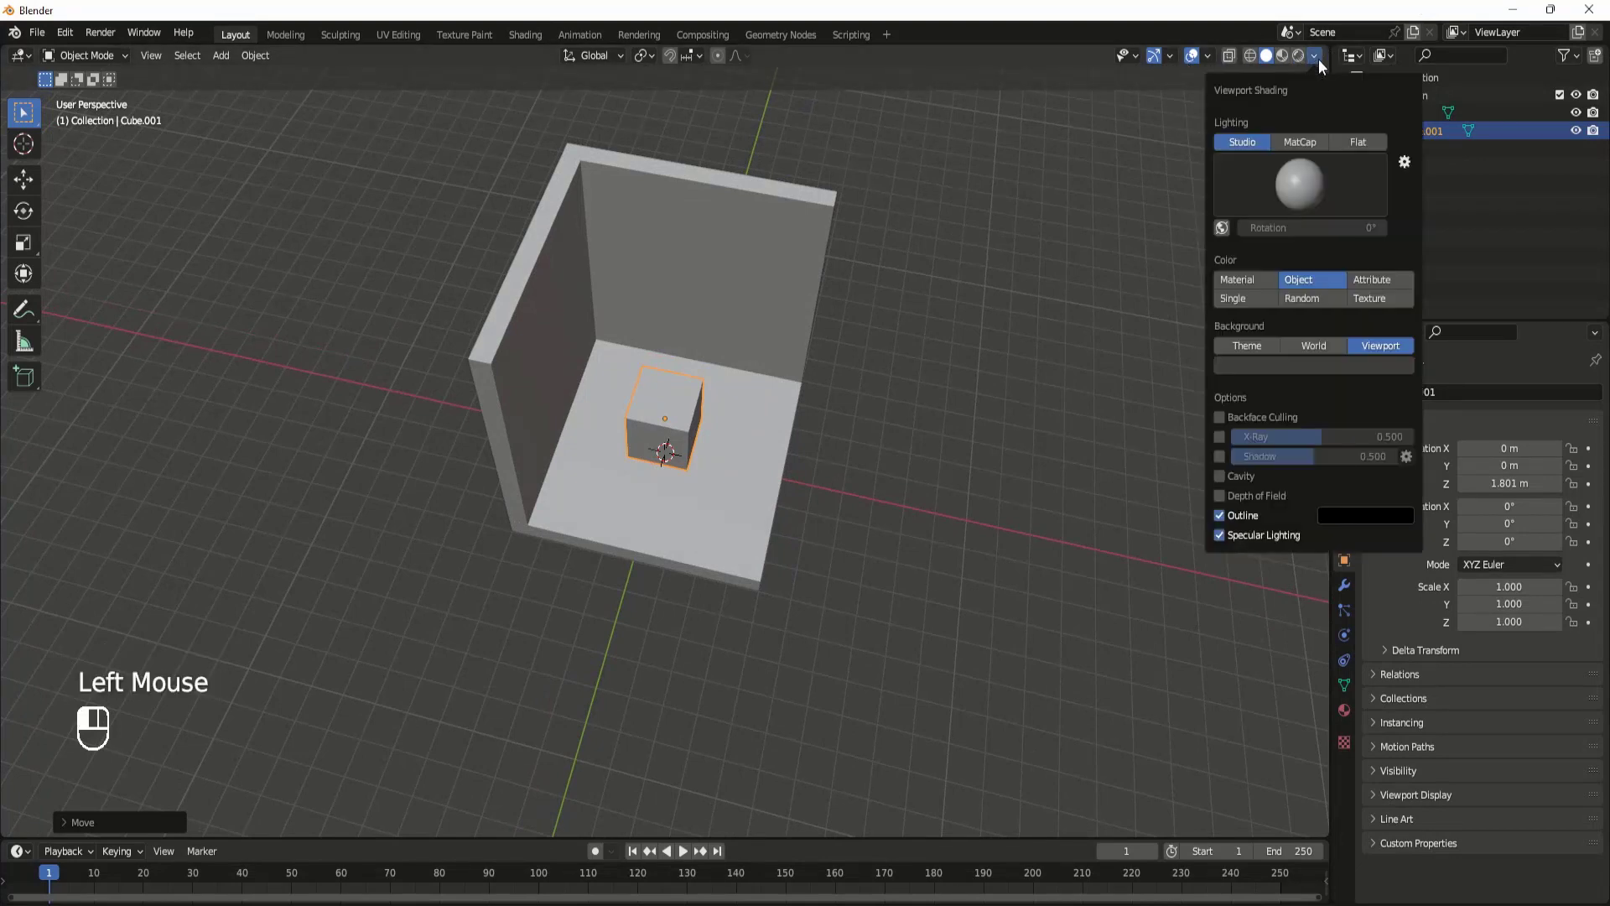
left_click(1309, 298)
middle_click_drag(812, 301, 445, 314)
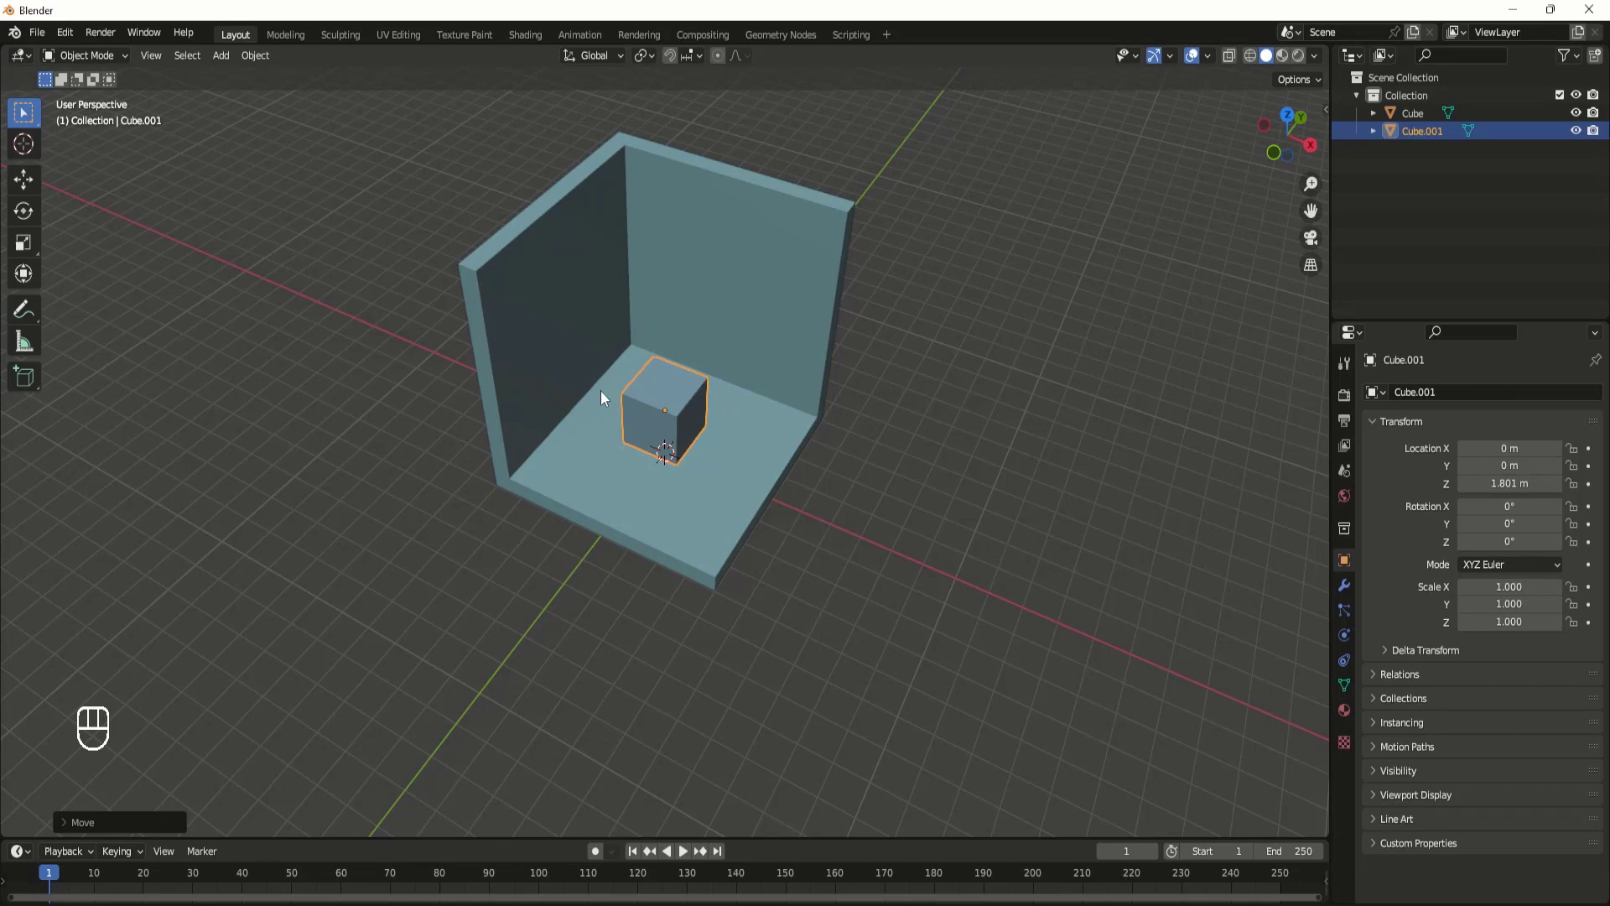
Step: In top view, move the small cube about -2.17 m in X and -2.79 m in Y, near the wall's front end
key("KP_7")
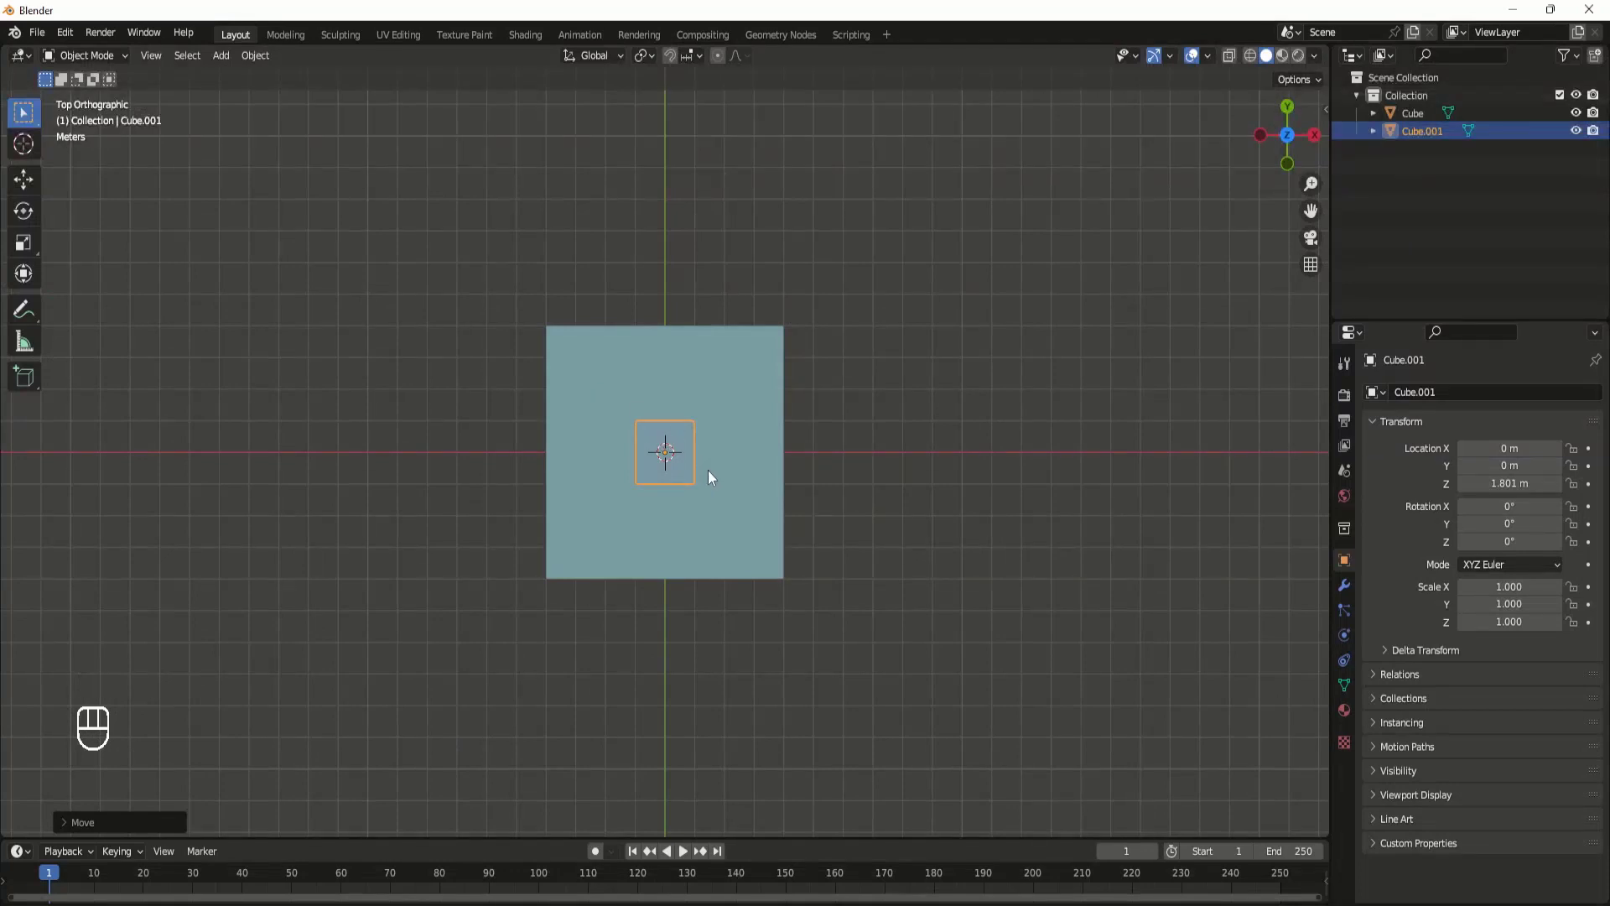
key("g")
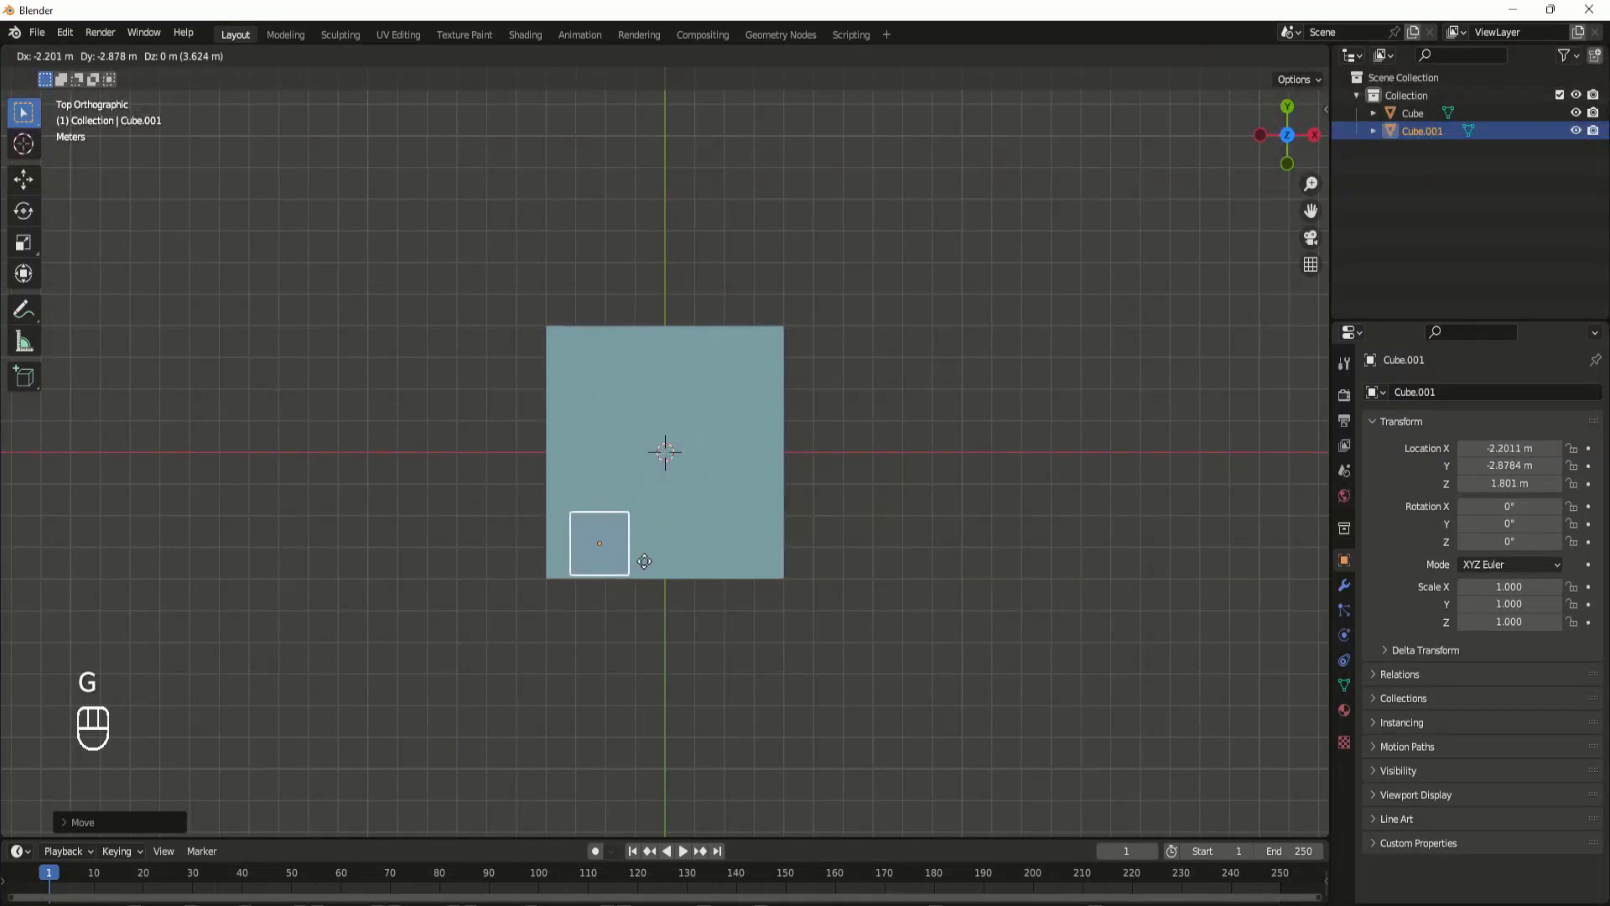
left_click(643, 558)
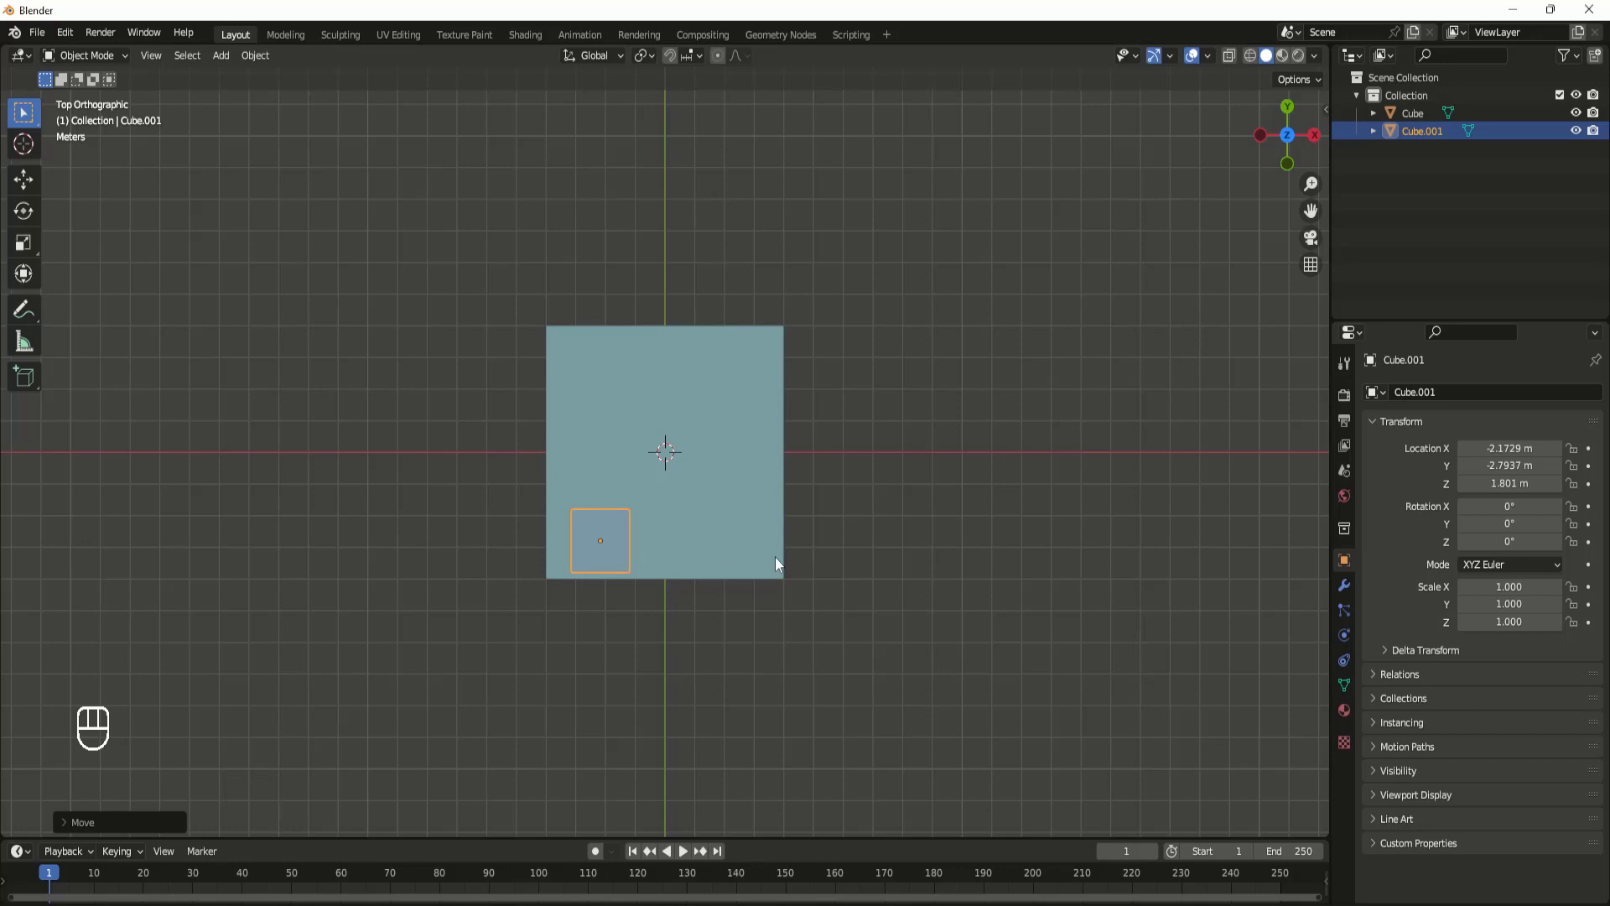
Step: Switch the top view back and forth between wireframe and solid shading
key("shift+z")
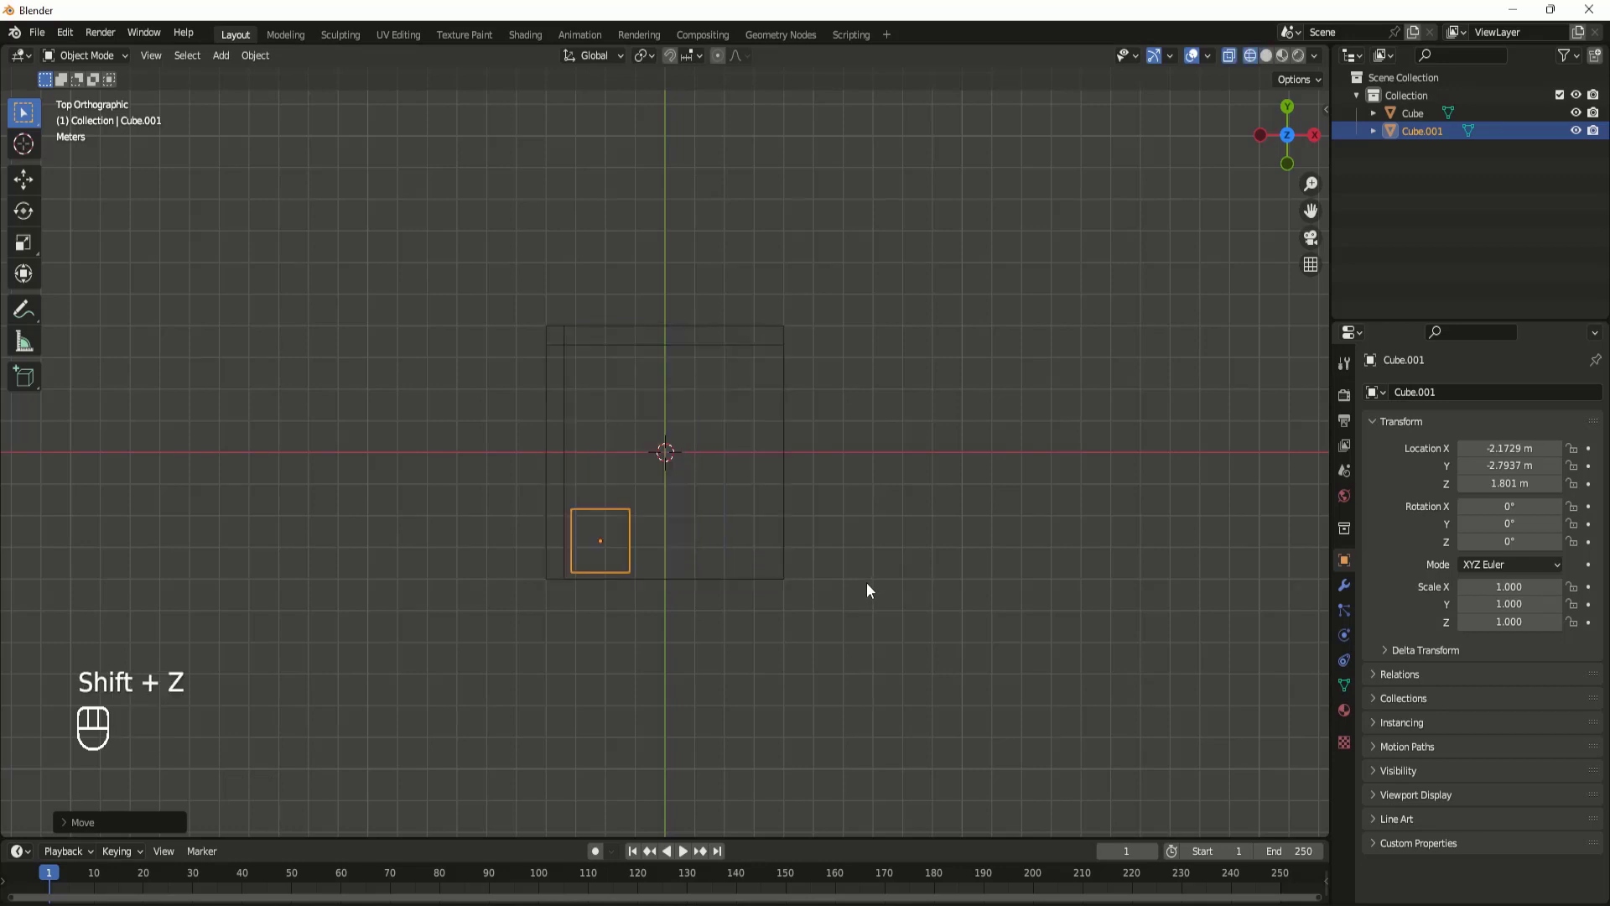
key("shift+z")
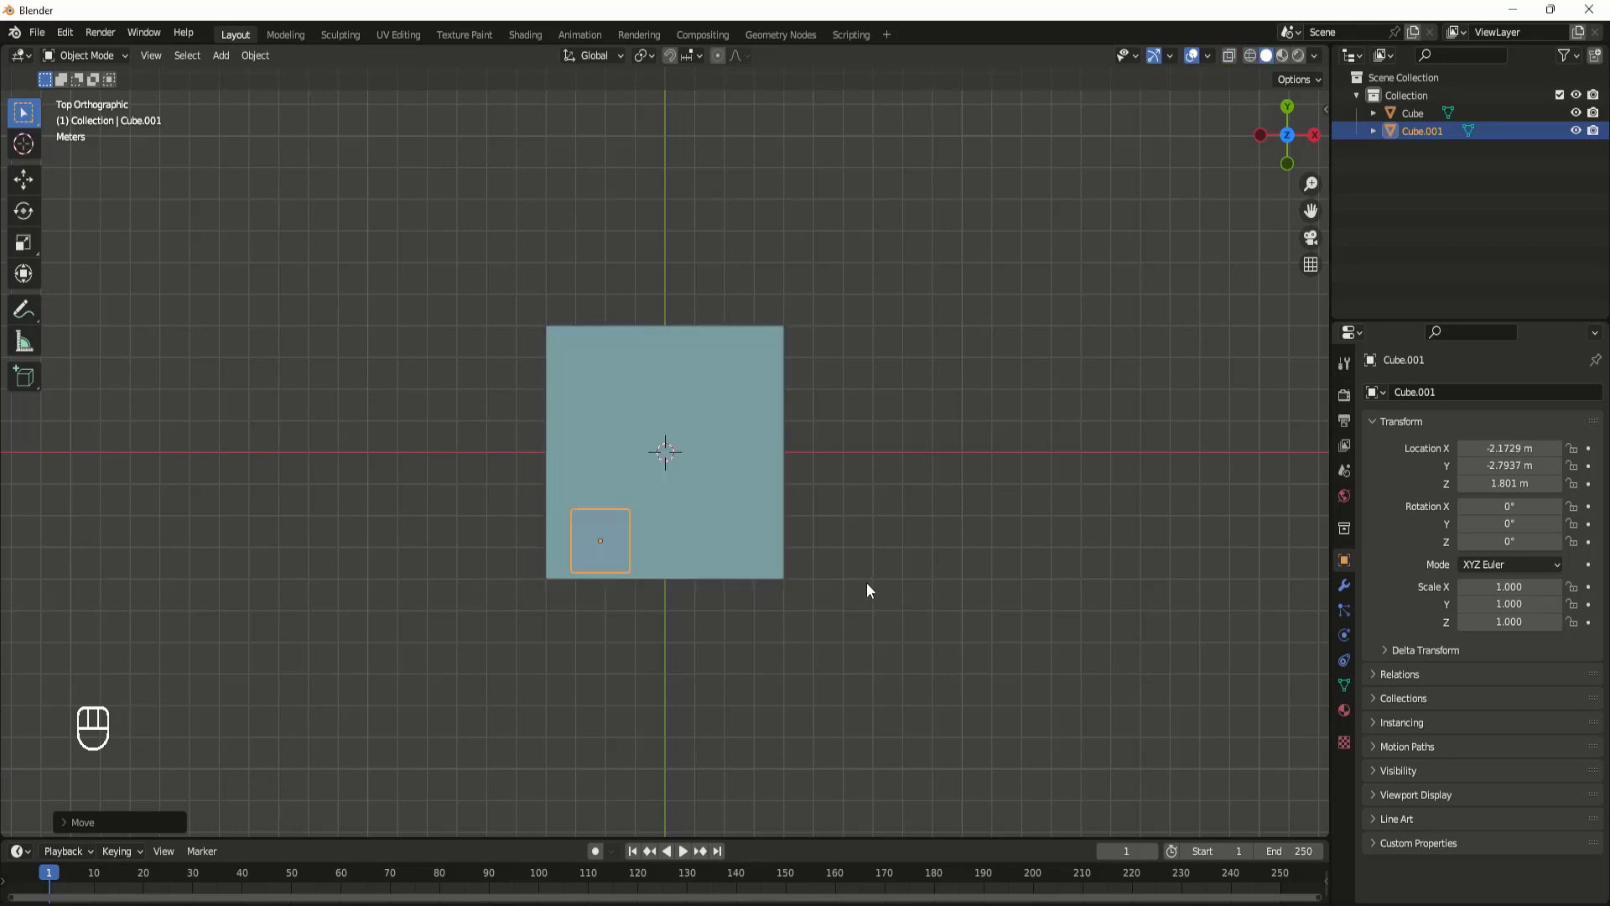
key("shift+z")
key("shift+z")
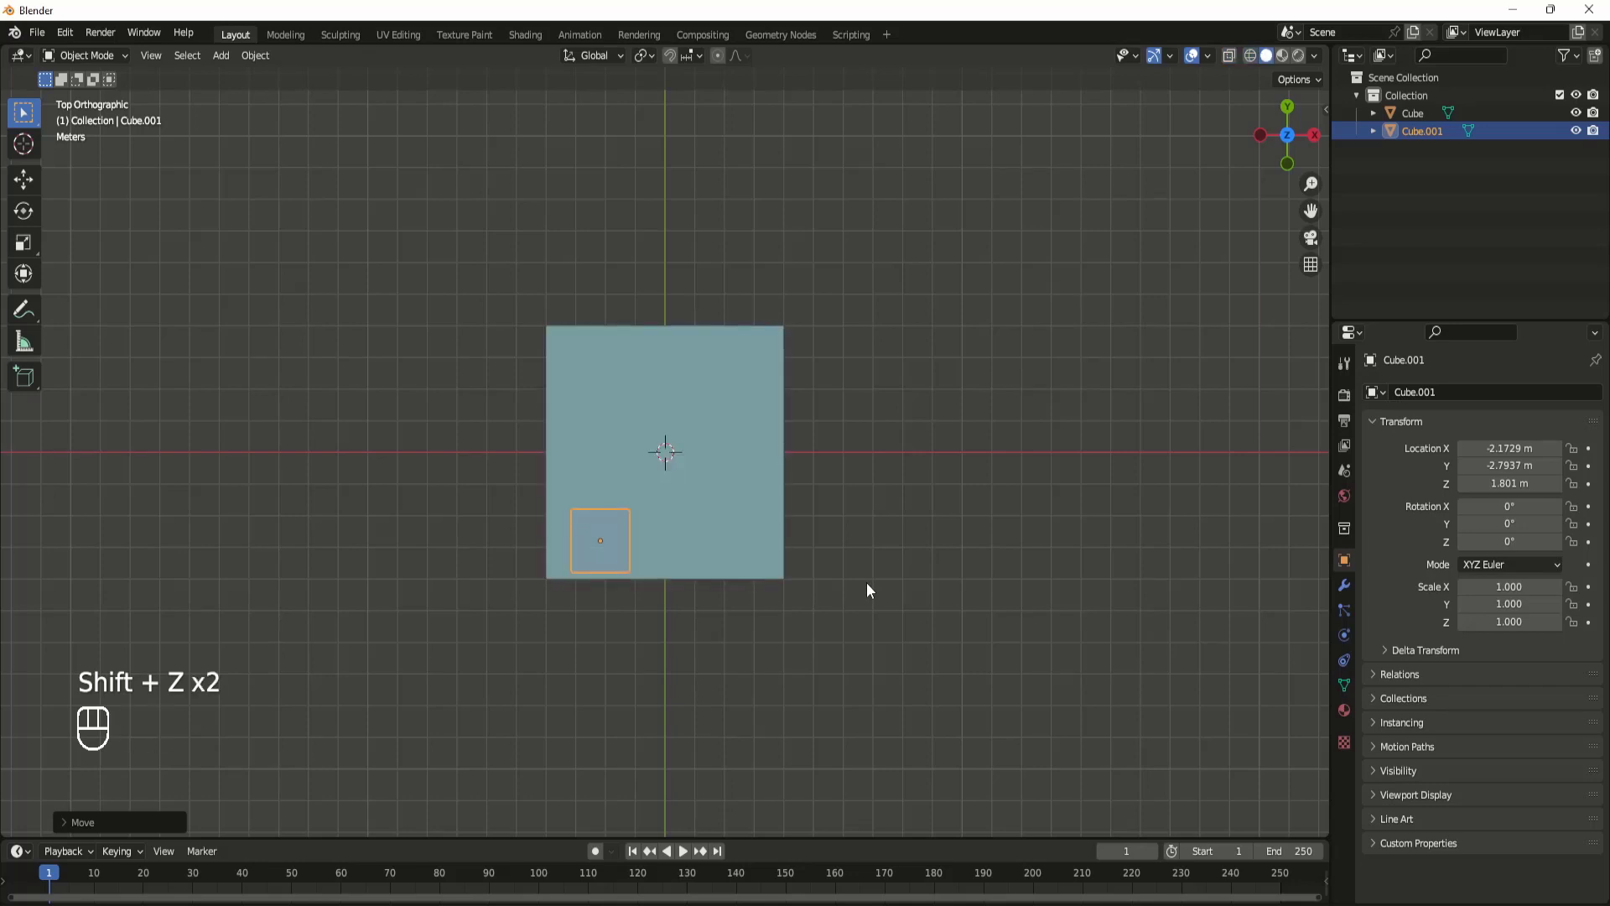
key("shift+z")
key("shift+z")
key("shift+z")
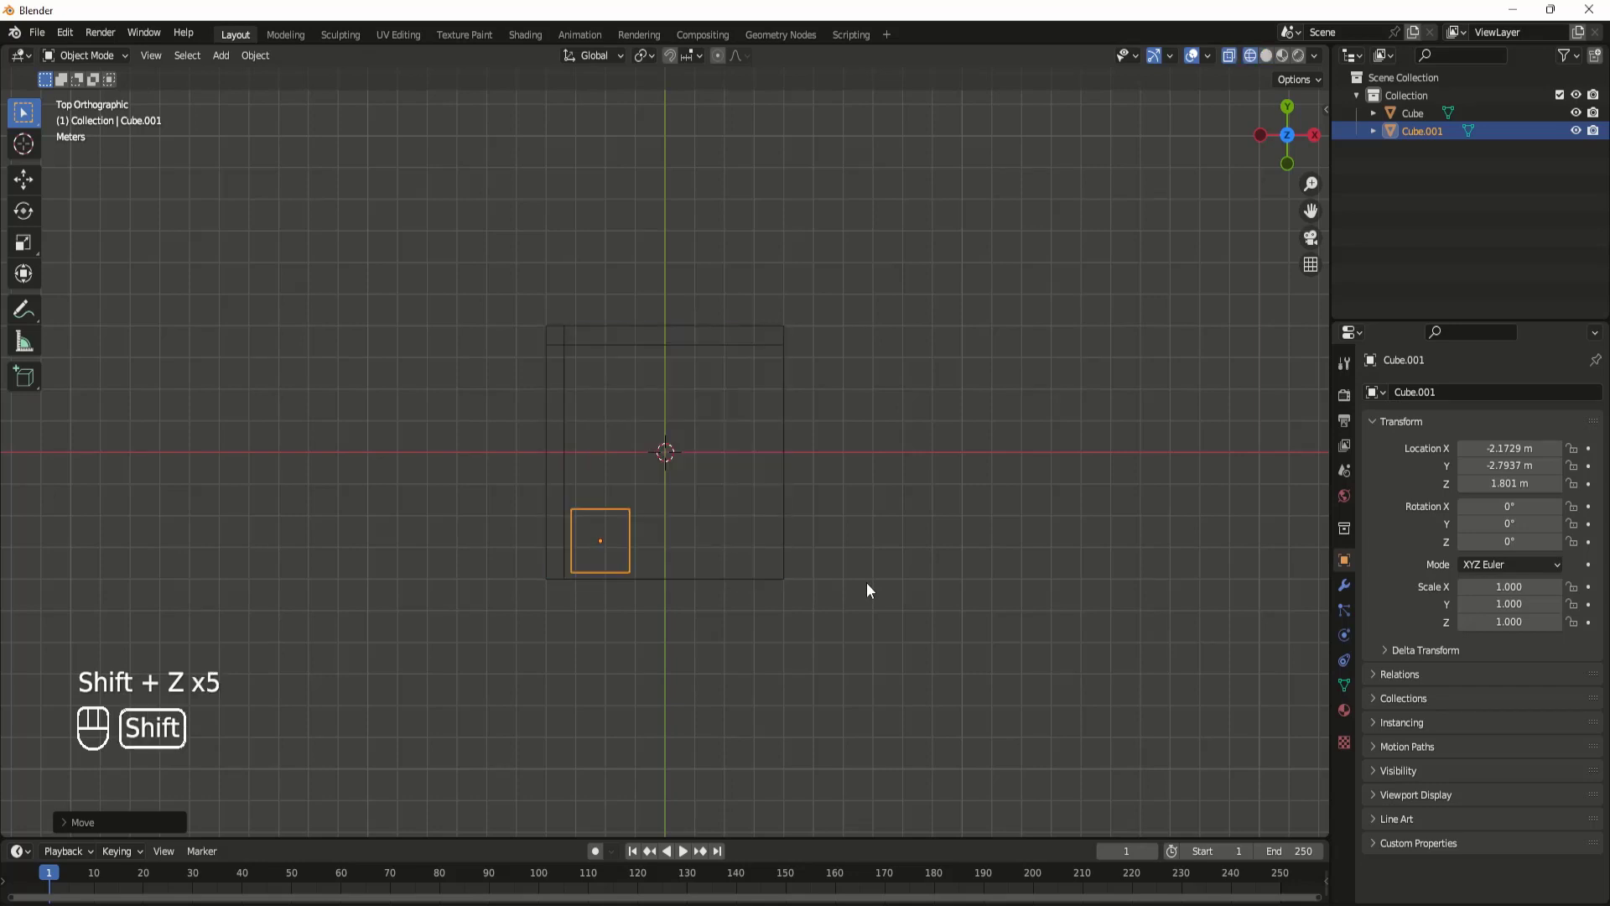
key("shift+z")
key("shift+z")
key("shift+z")
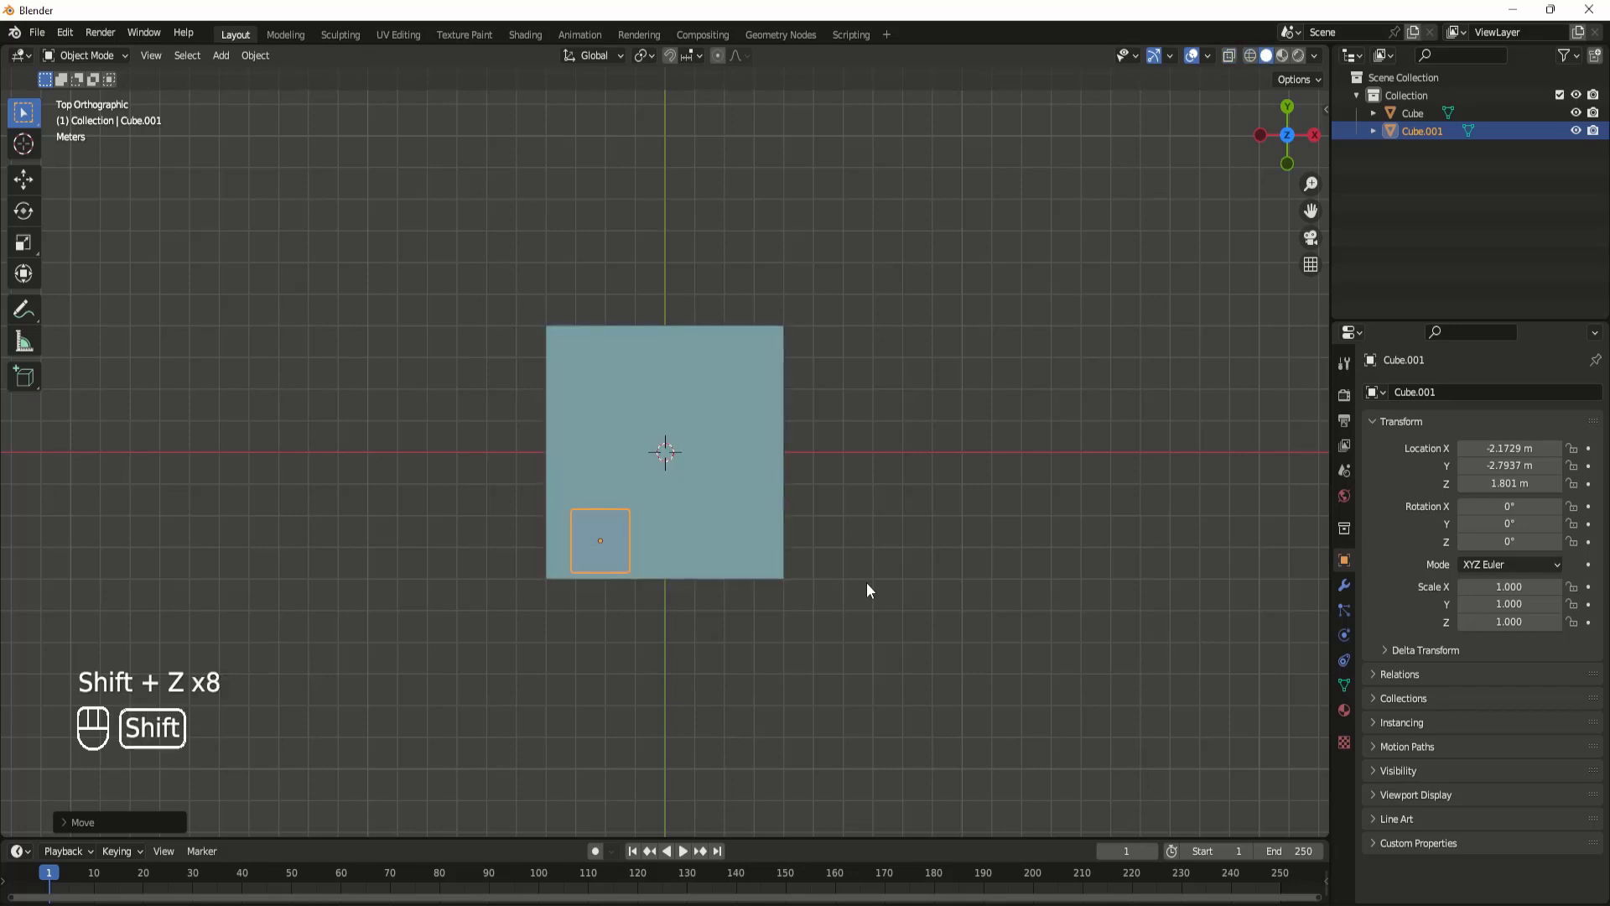
key("shift+z")
key("shift+z")
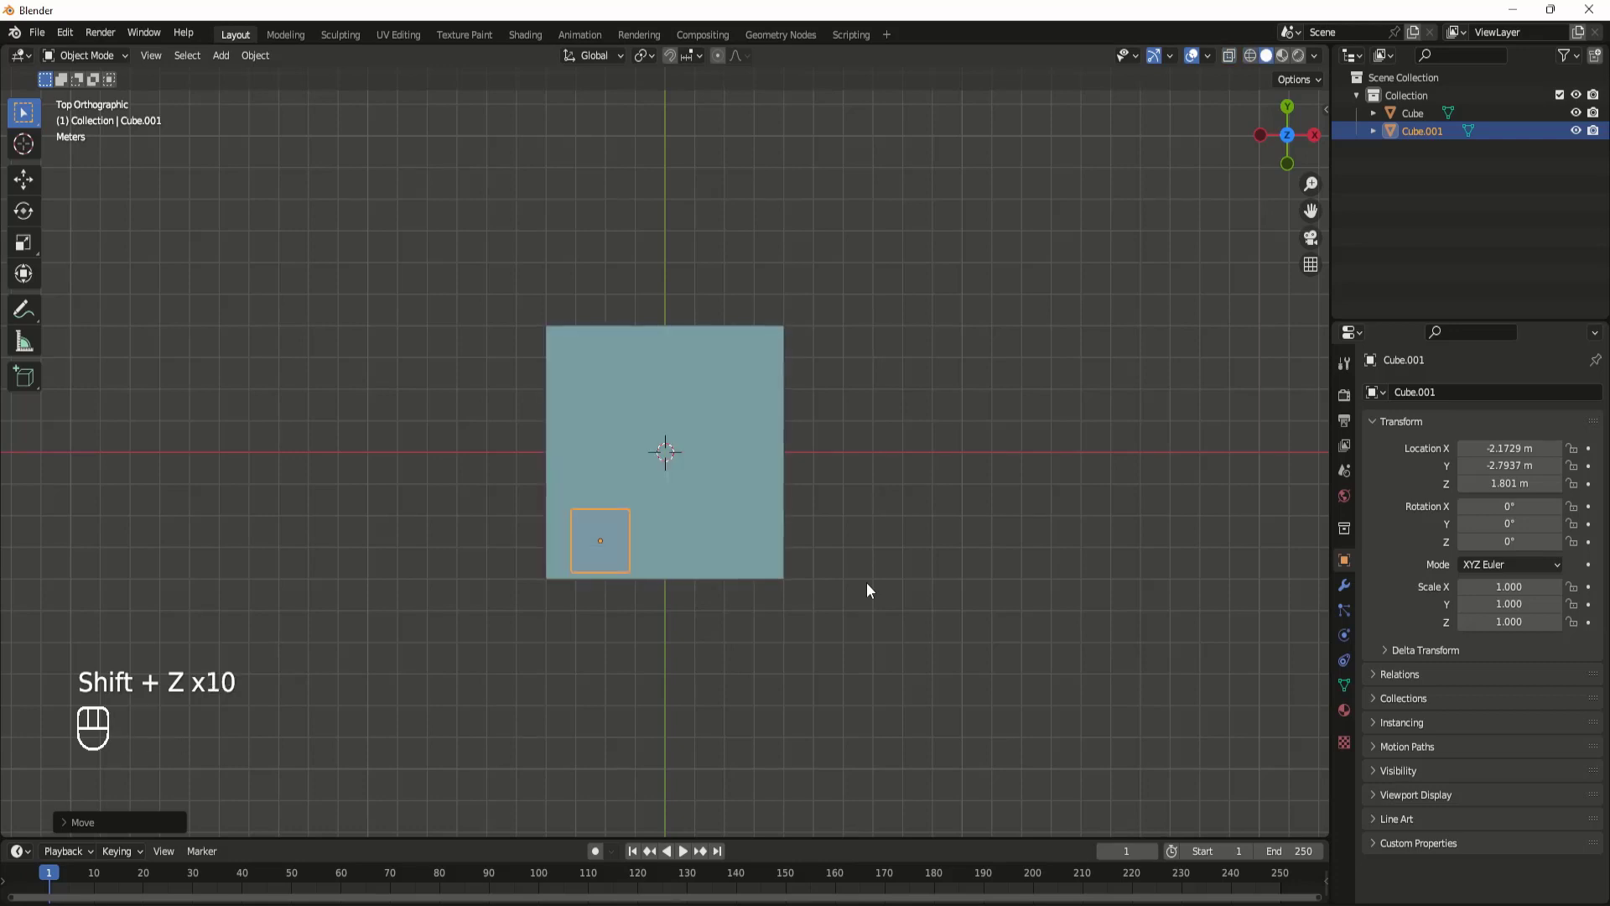
Step: In wireframe front view, lower the small cube about 0.03 m along Z toward the floor
key("shift+z")
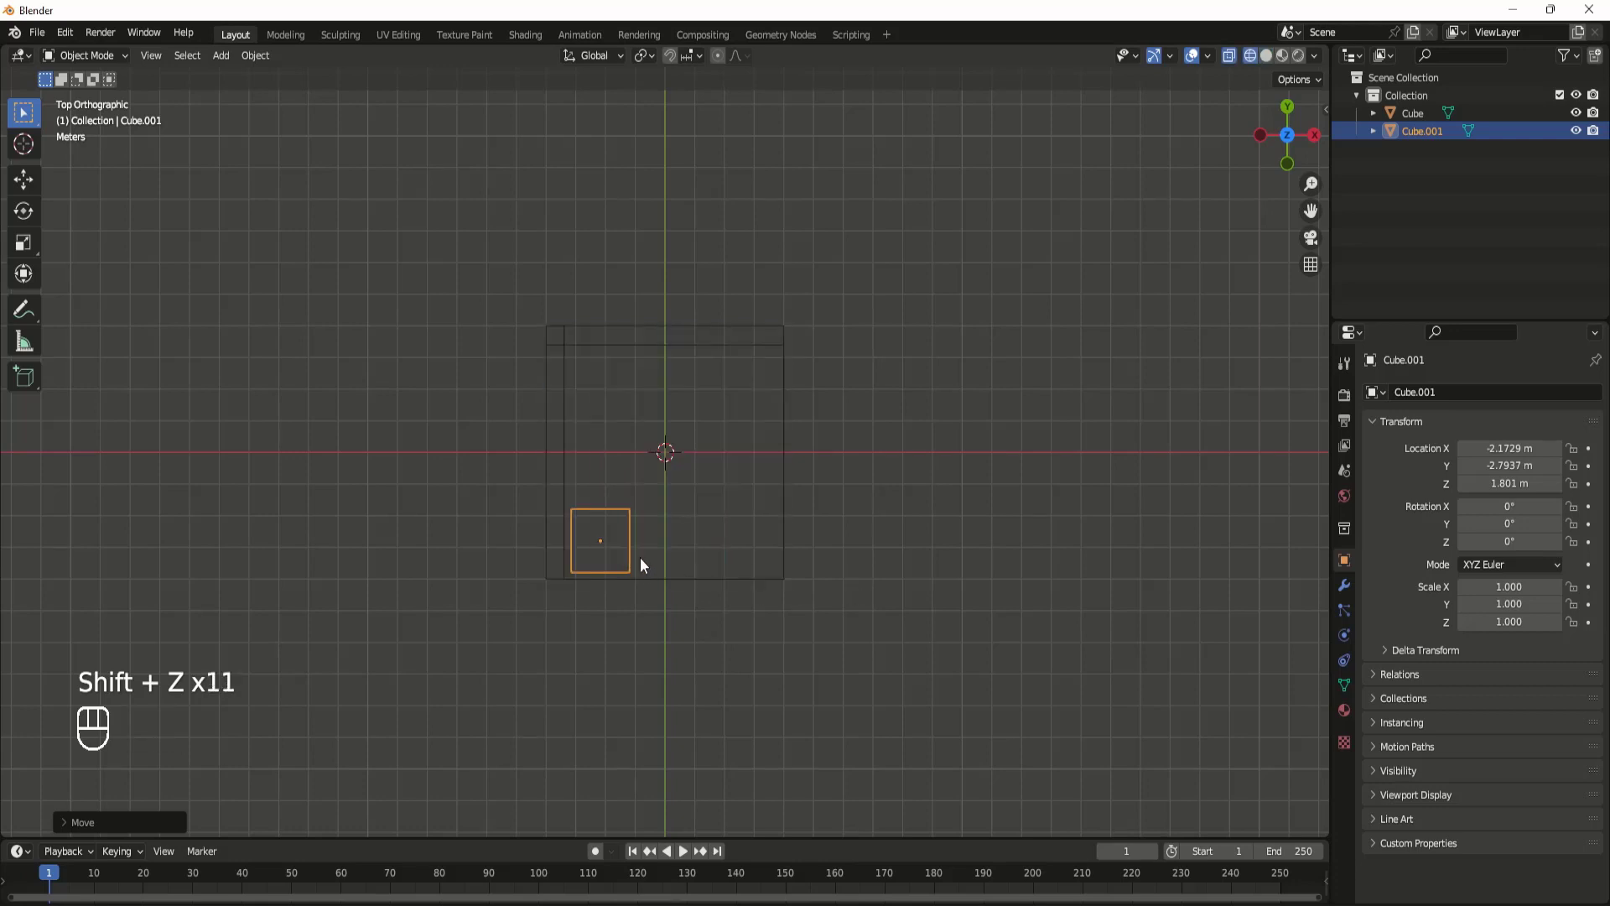
key("KP_1")
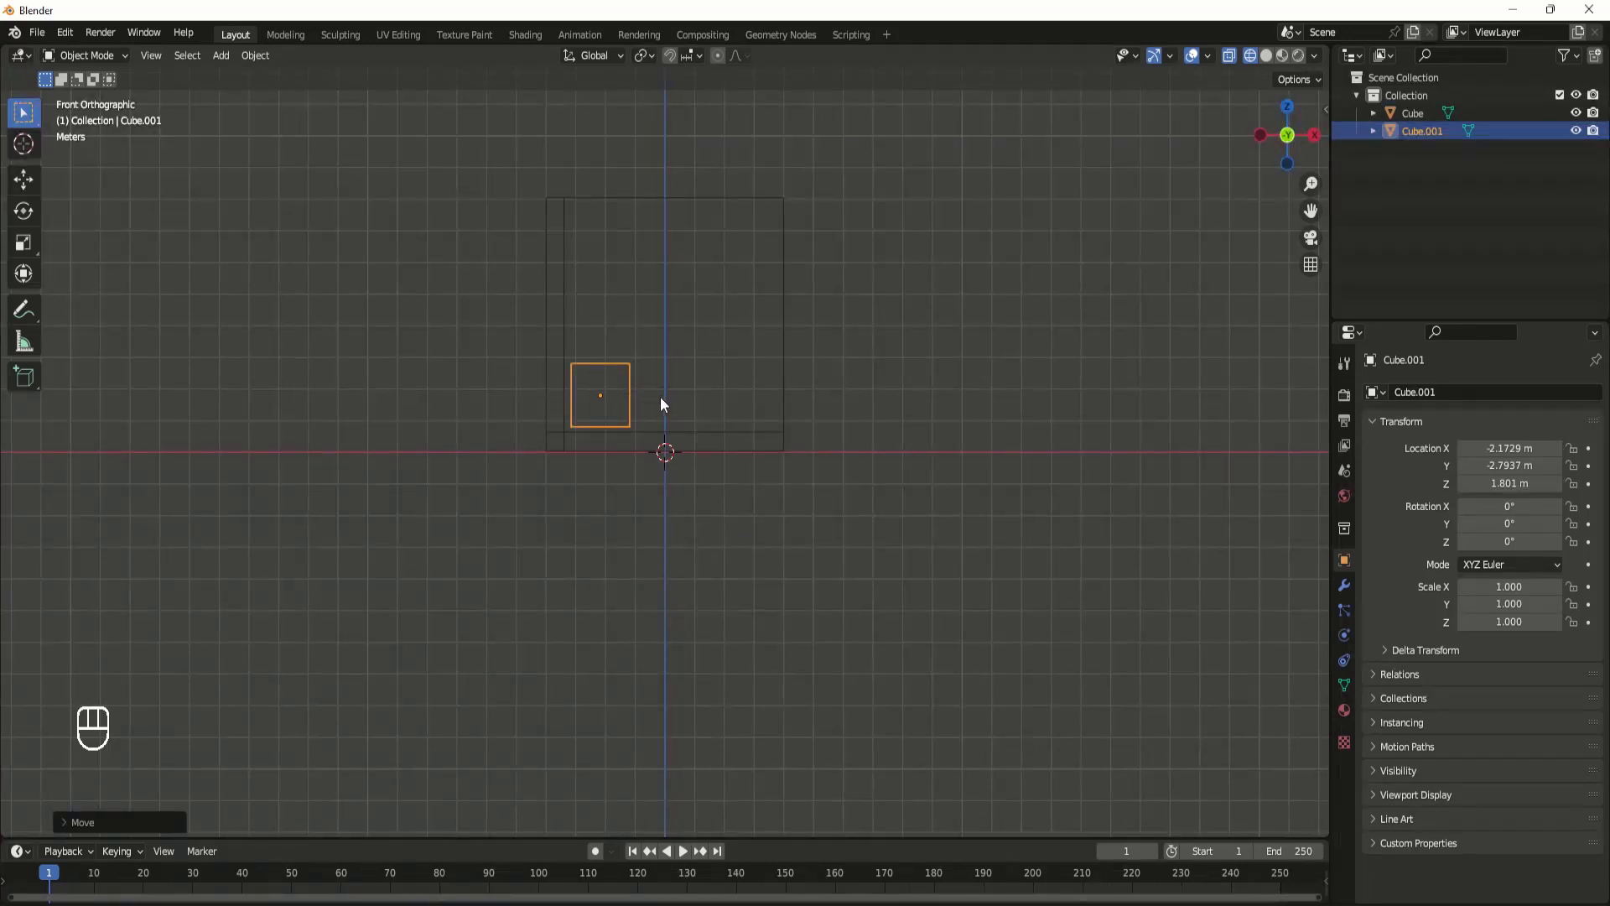
key("g")
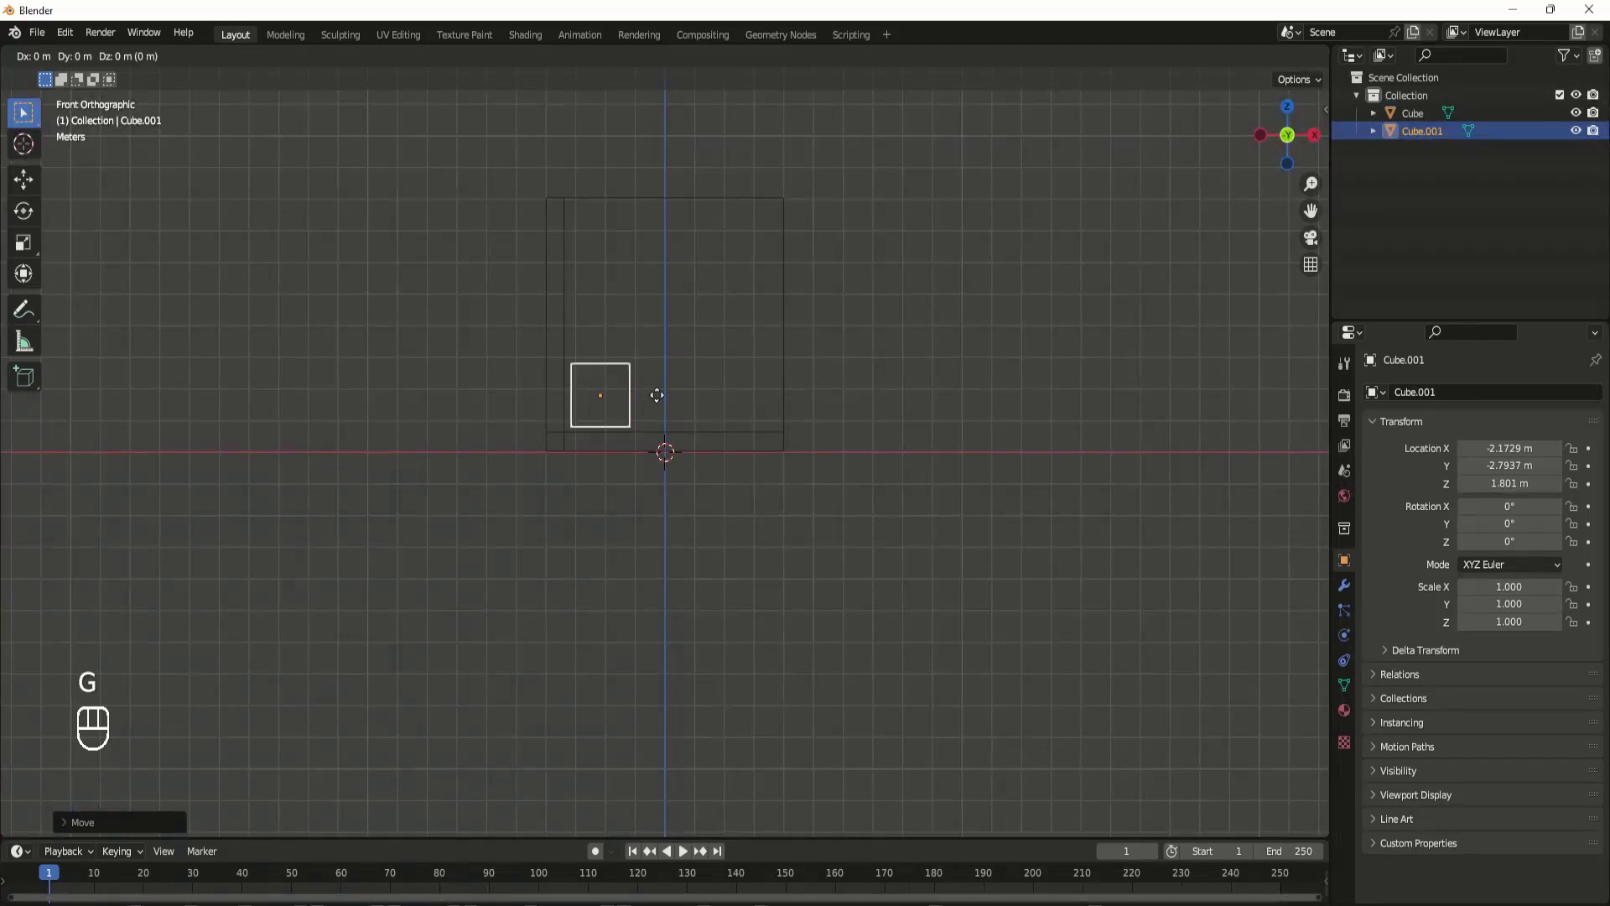
key("z")
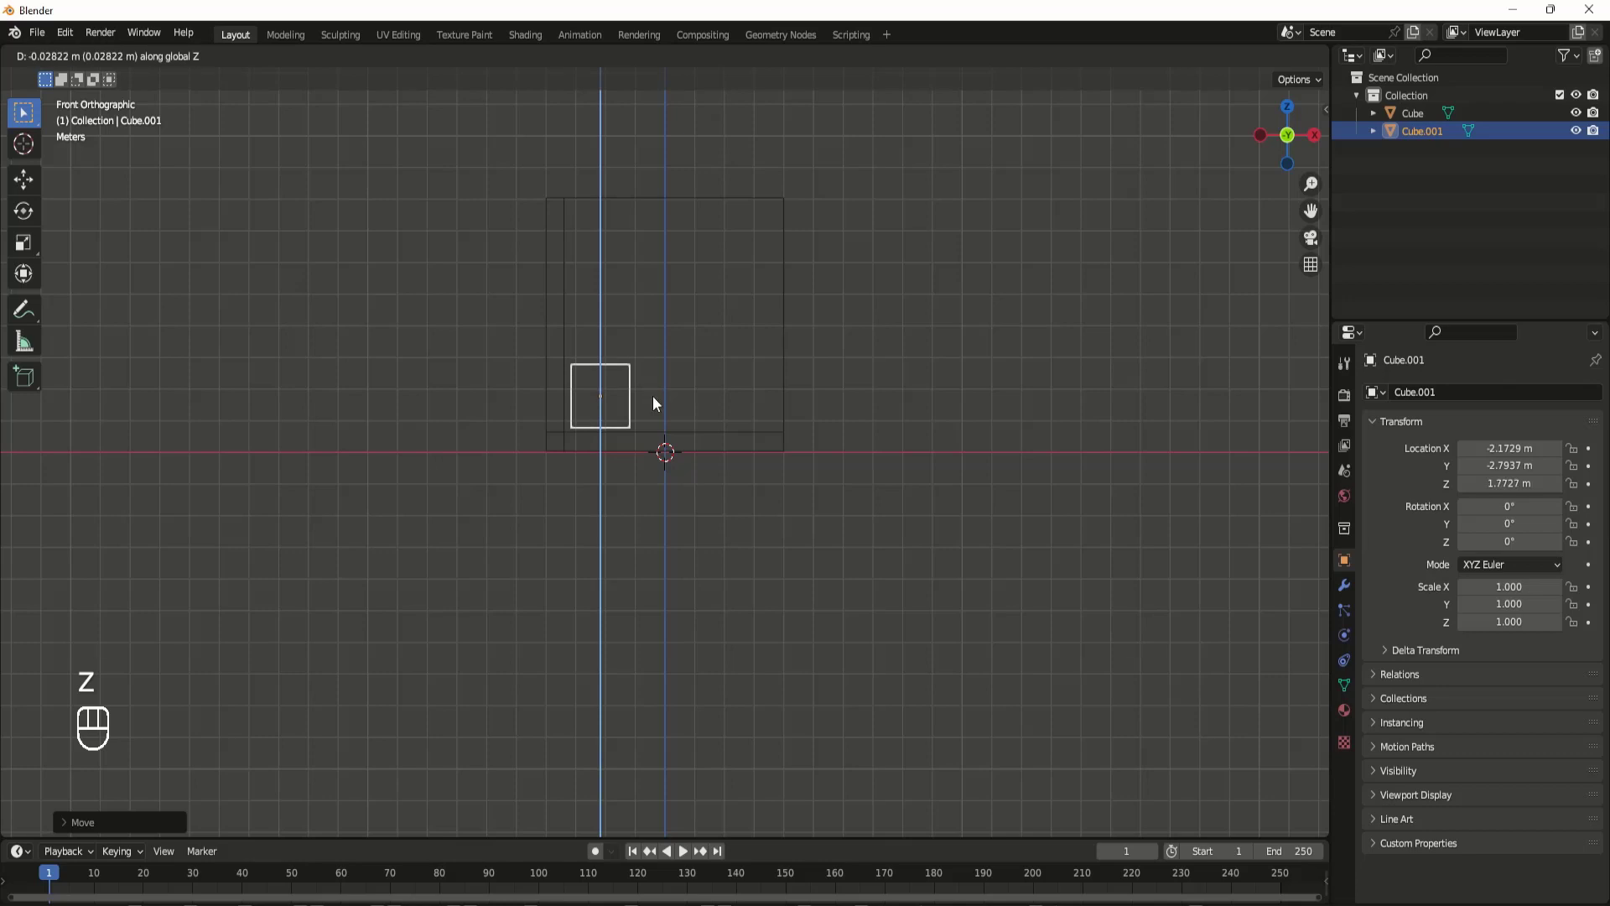
left_click(652, 403)
key("g")
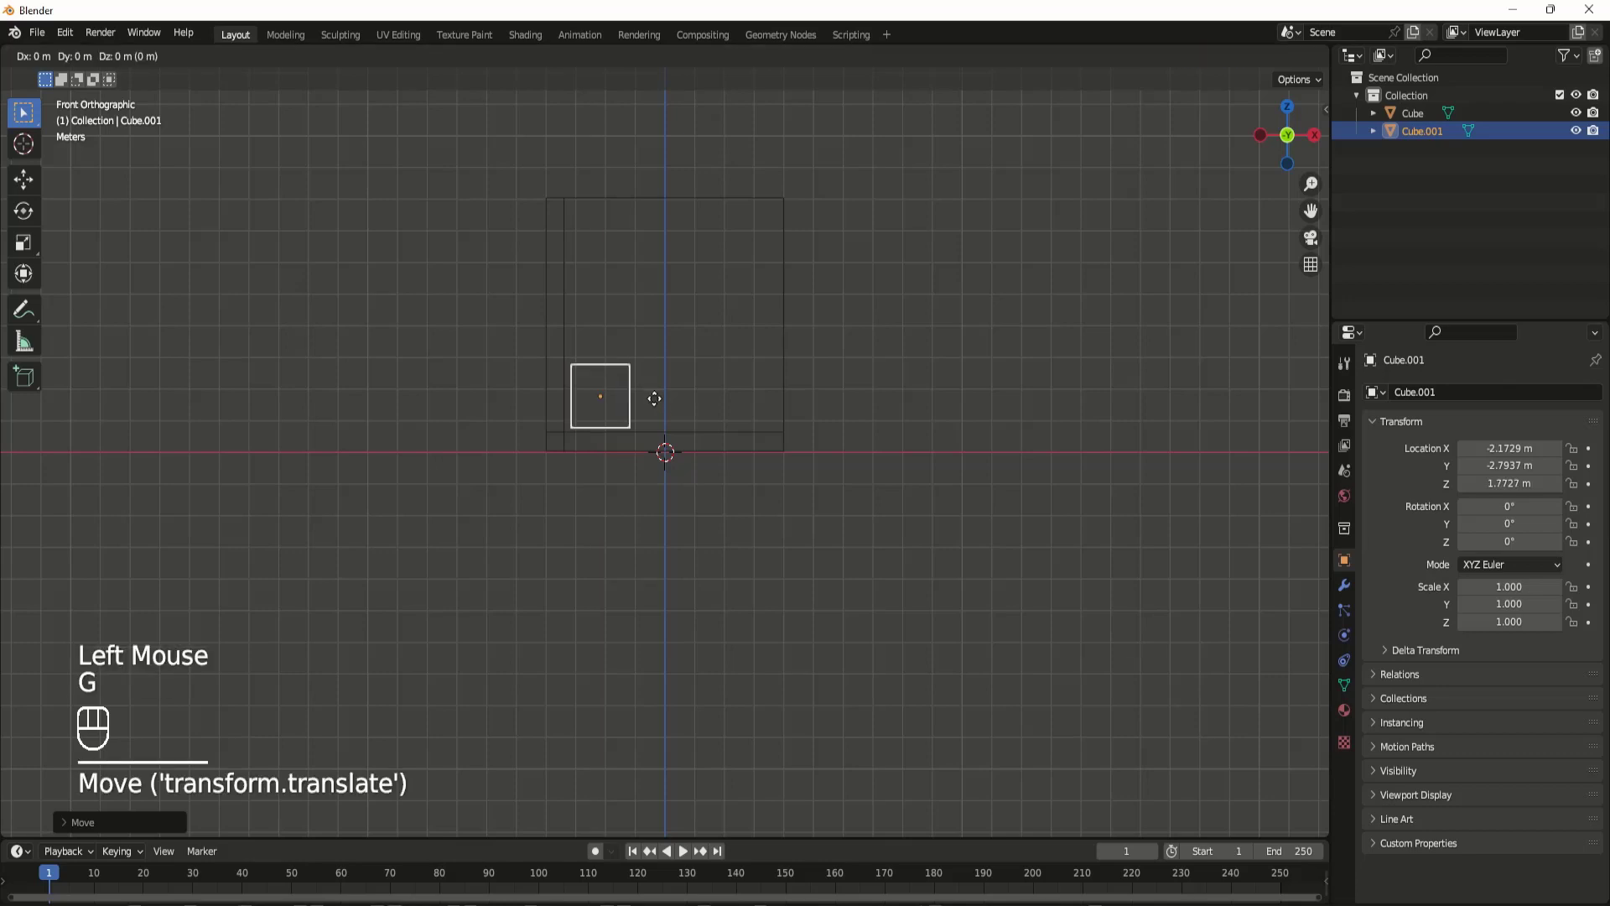
right_click(652, 406)
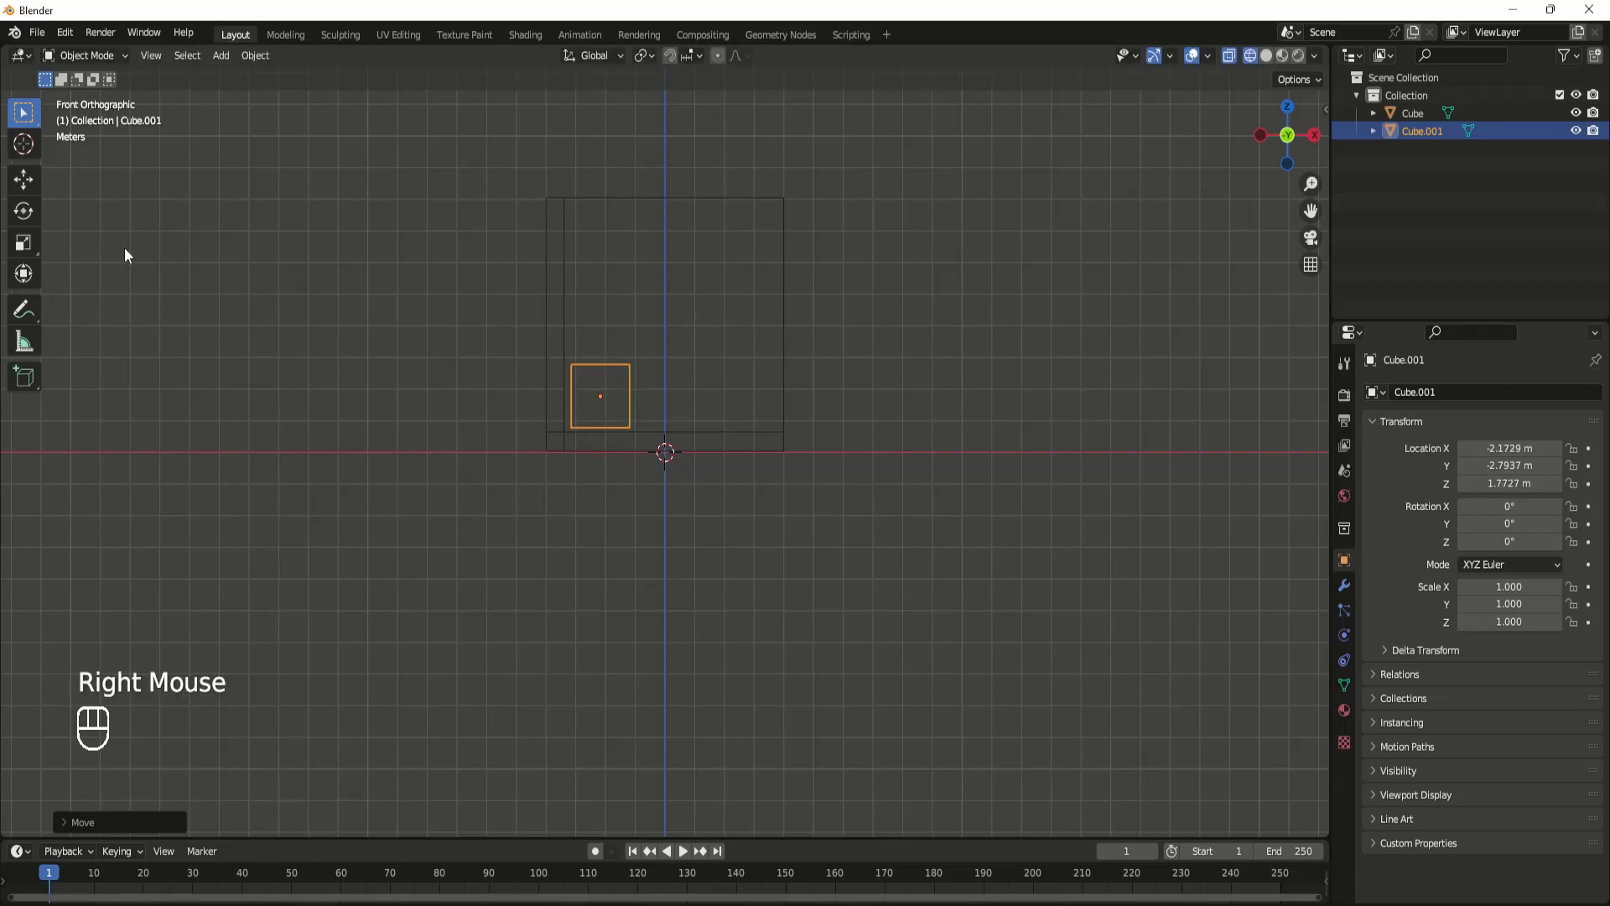
Step: Use the Move tool to shift the cube about 0.14 m toward the wall and 0.06 m down, and return to solid shading
left_click(27, 184)
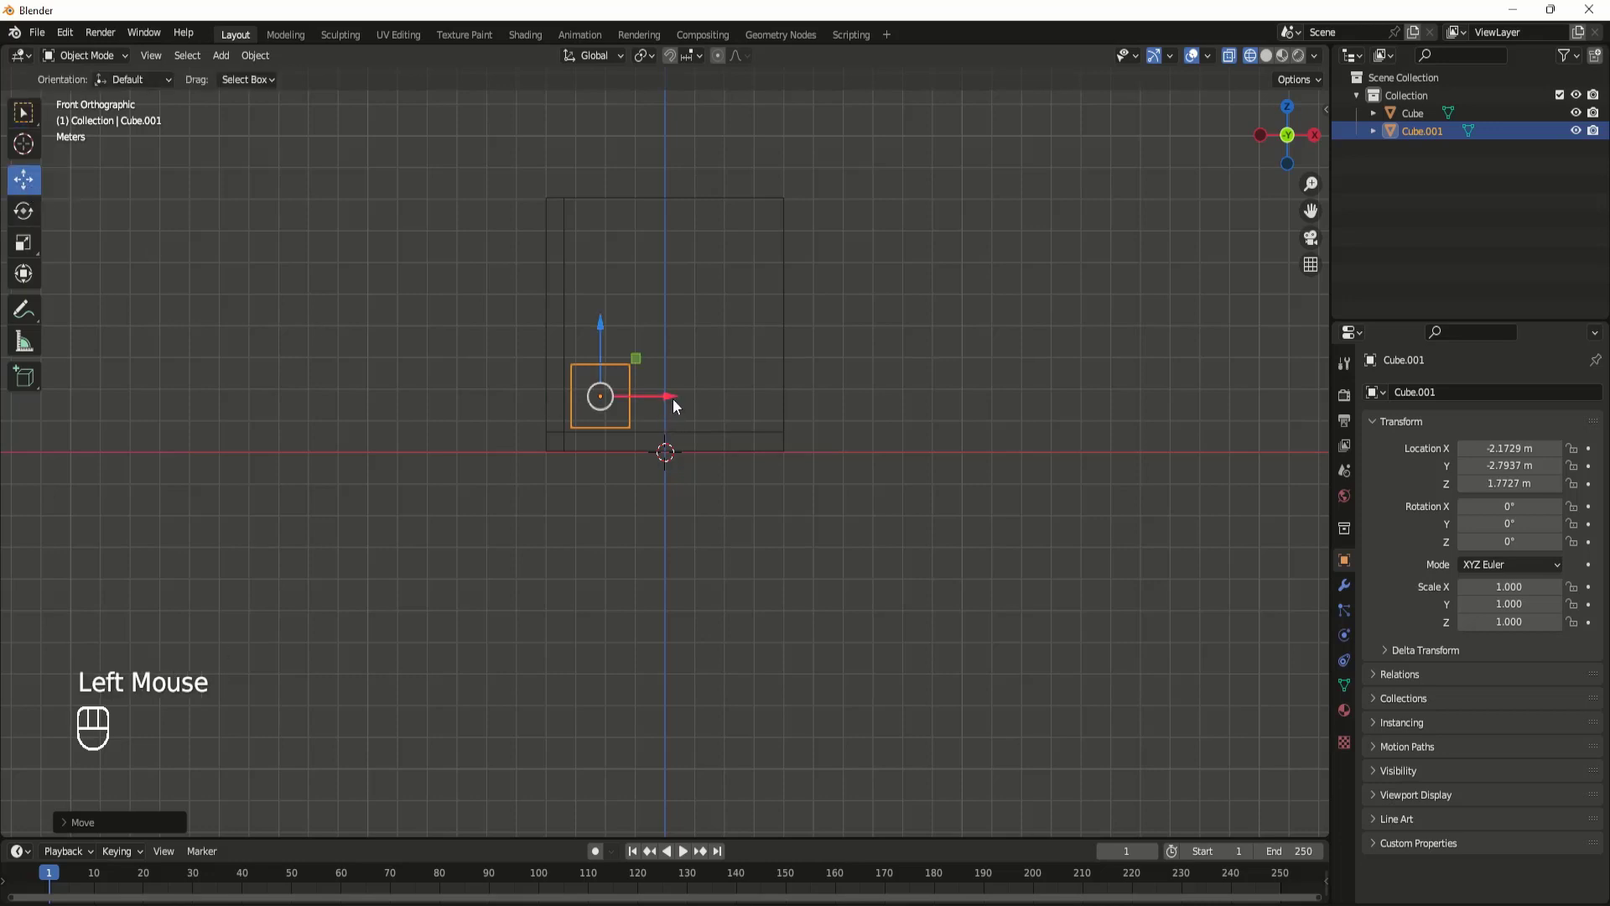
left_click_drag(668, 395, 662, 396)
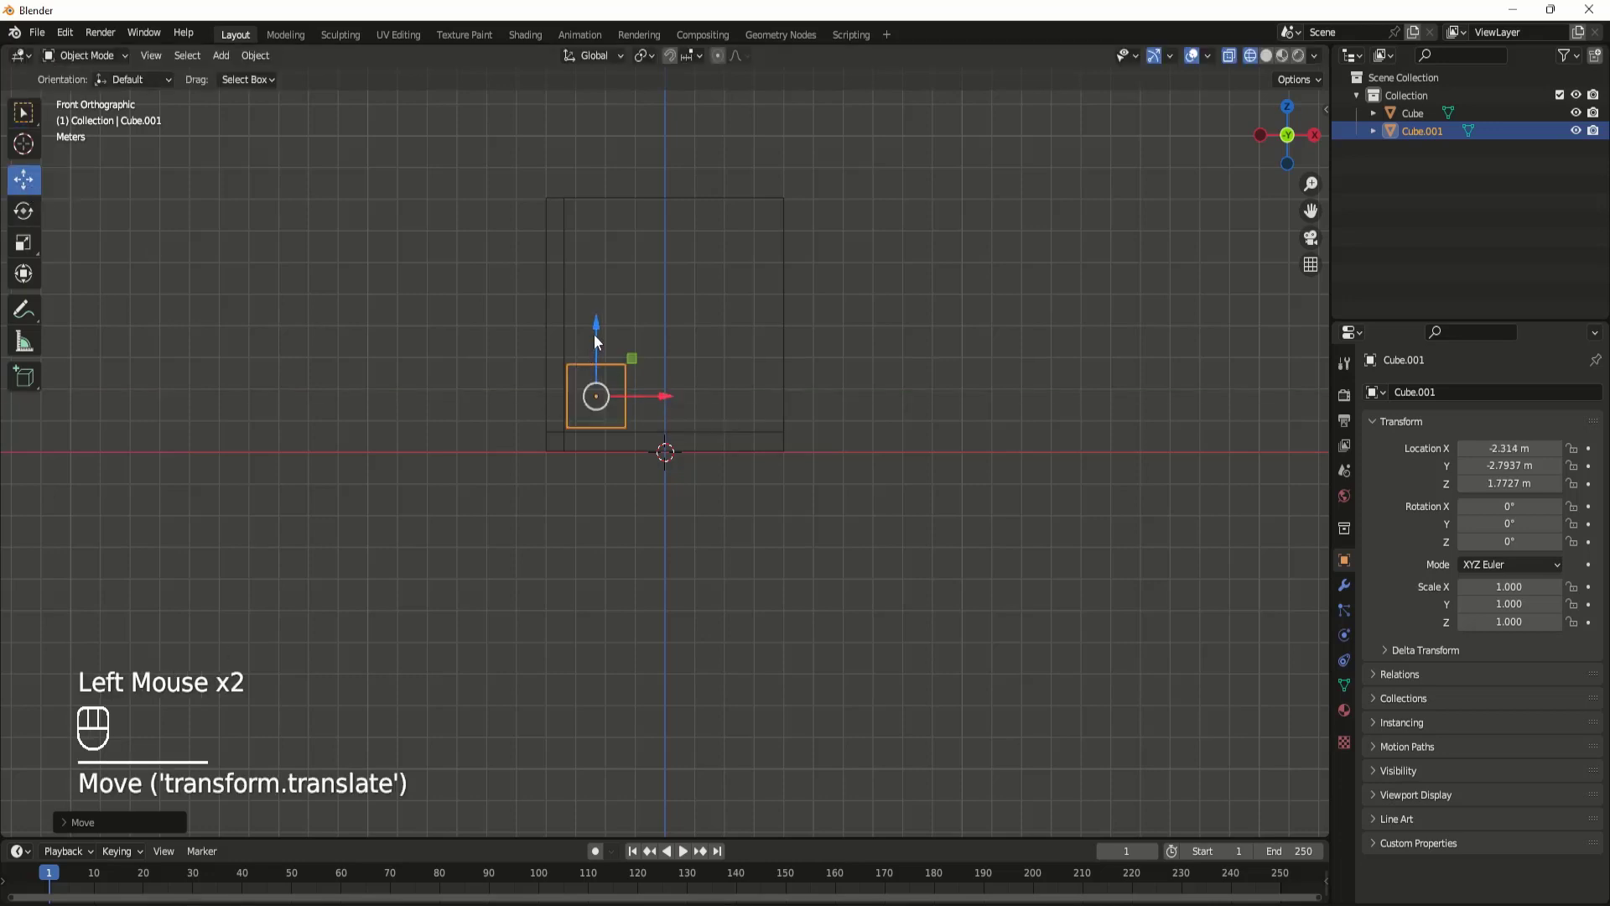
left_click_drag(595, 337, 598, 339)
mouse_move(704, 399)
middle_mouse_down()
mouse_move(651, 450)
mouse_move(521, 374)
middle_mouse_up()
key("shift+z")
Step: In Edit Mode, raise the small cube's top face along Z with the Move tool to form a tall box
scroll(521, 369, "down", 1)
scroll(522, 370, "up", 4)
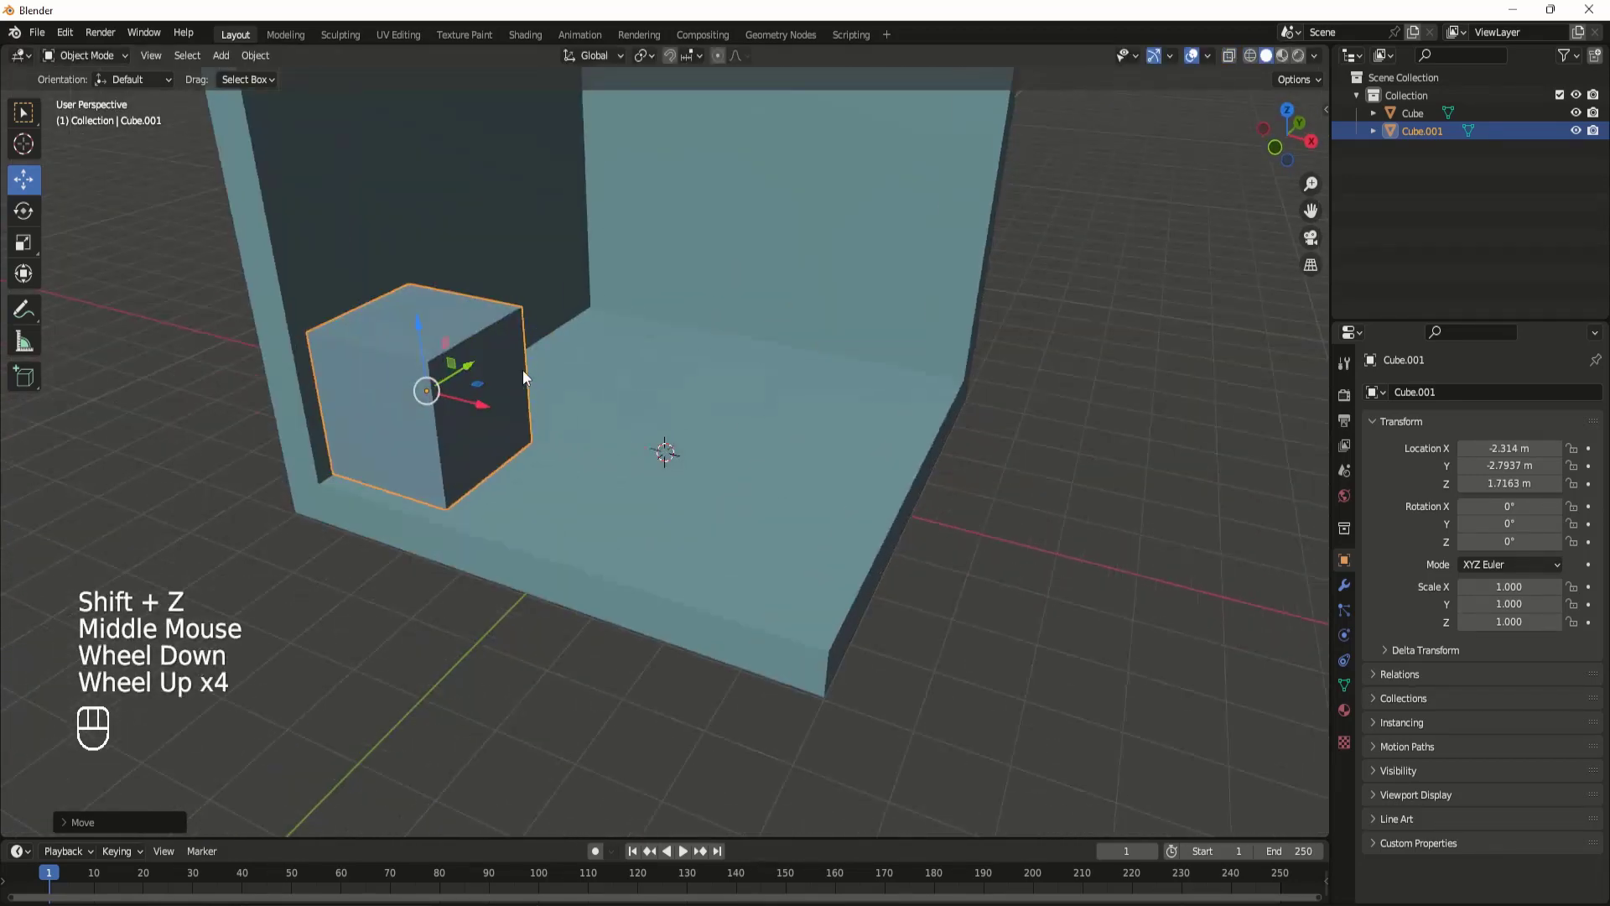
scroll(447, 336, "up", 1)
scroll(436, 334, "down", 1)
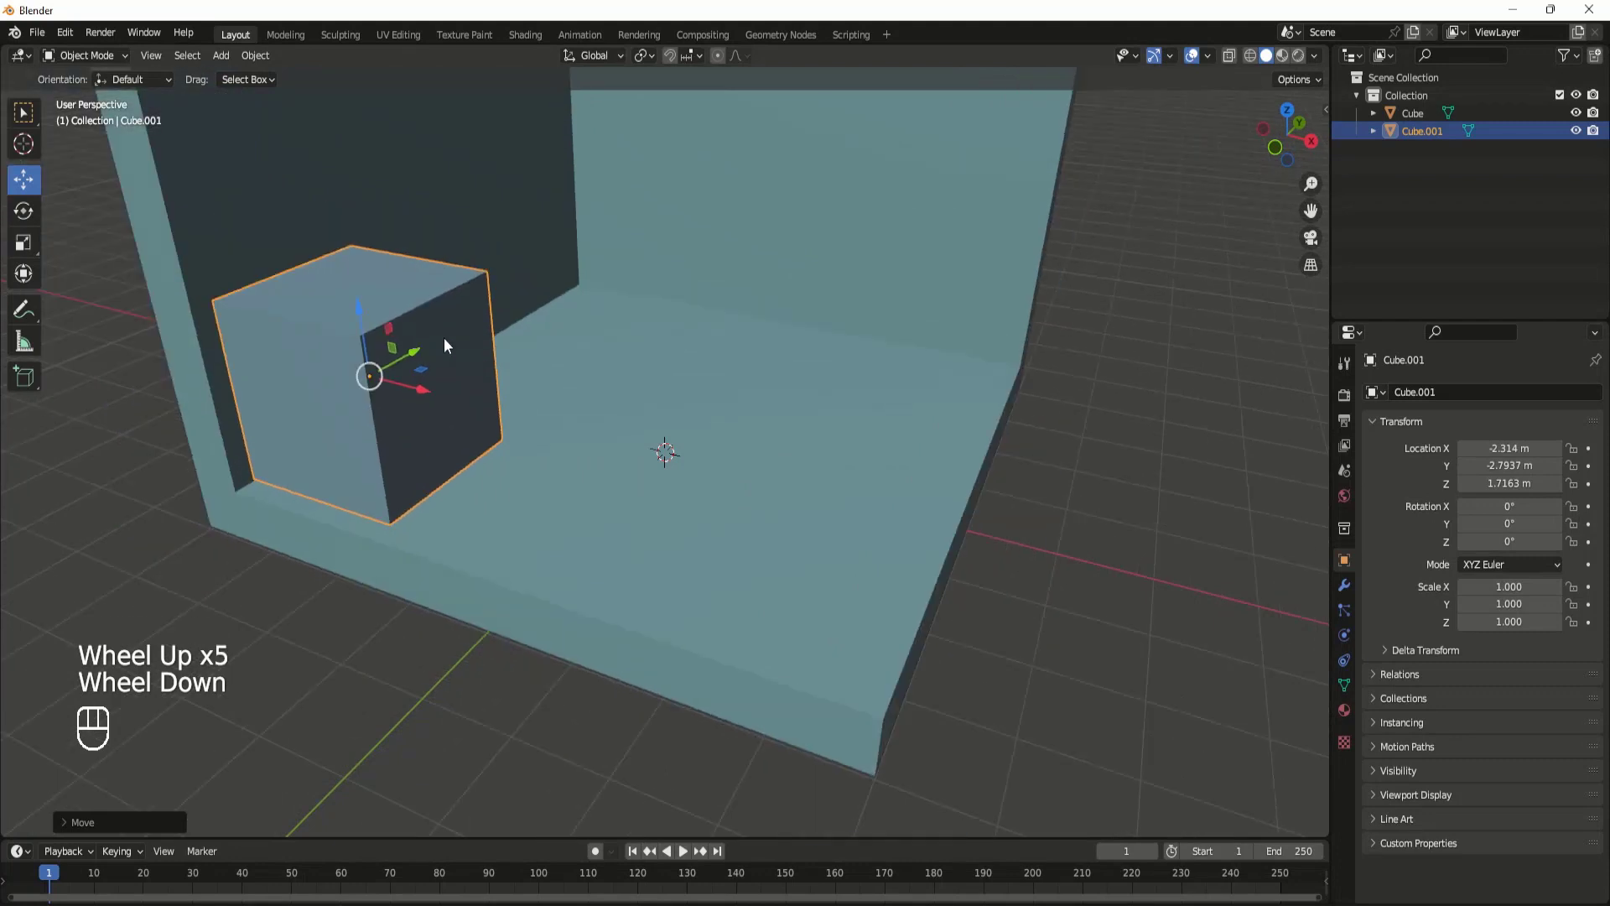
key("Tab")
left_click(367, 287)
scroll(370, 287, "down", 1)
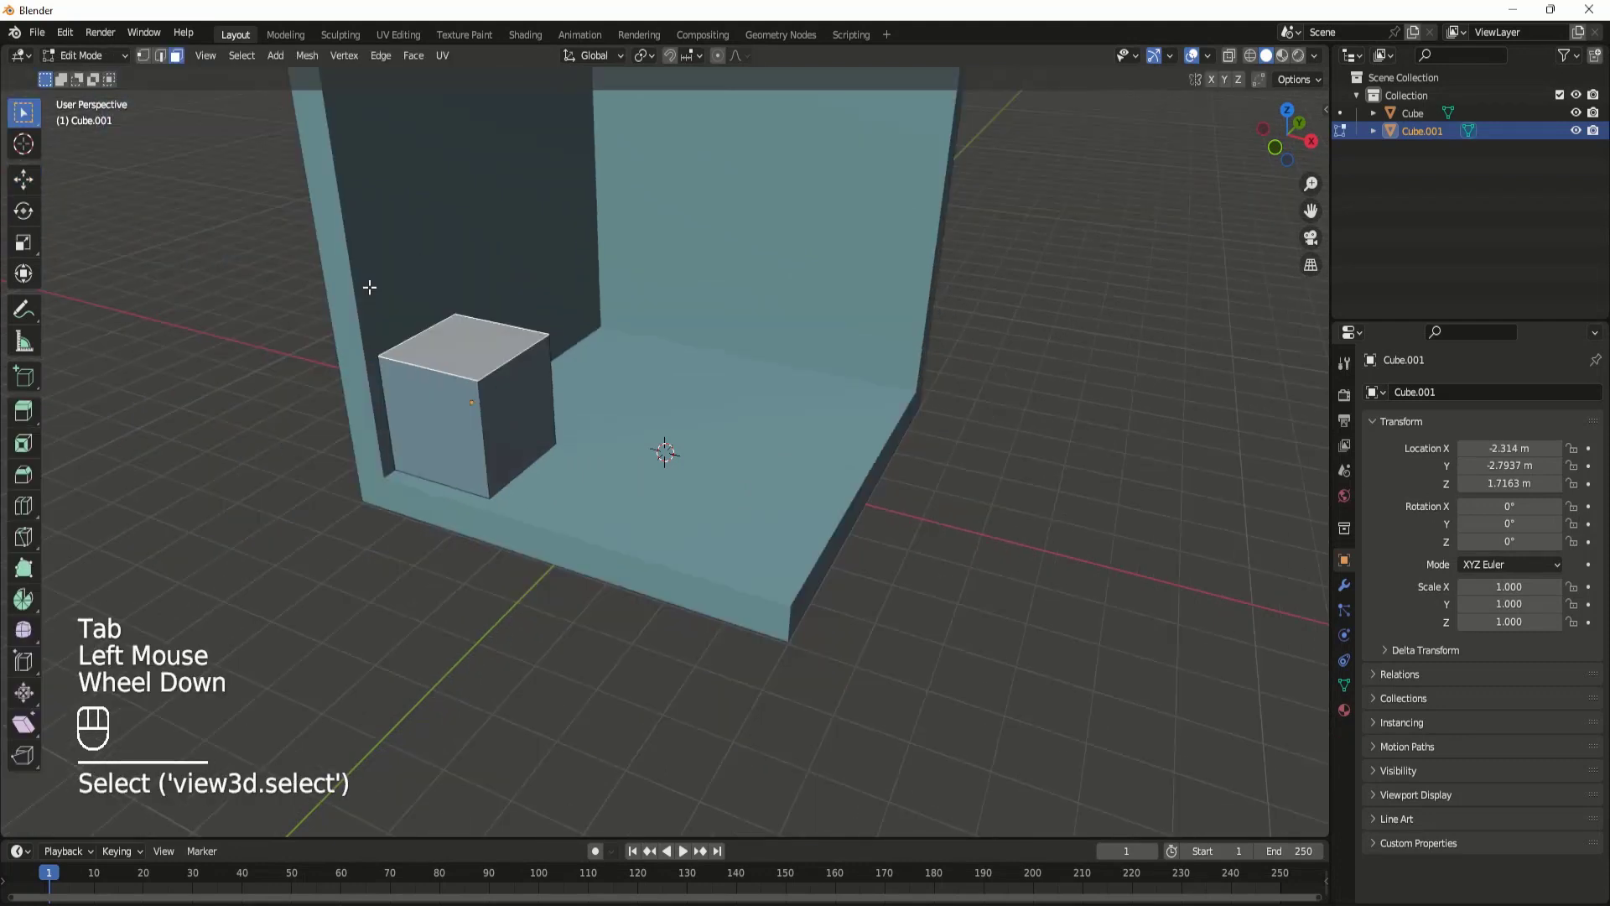
left_click(23, 179)
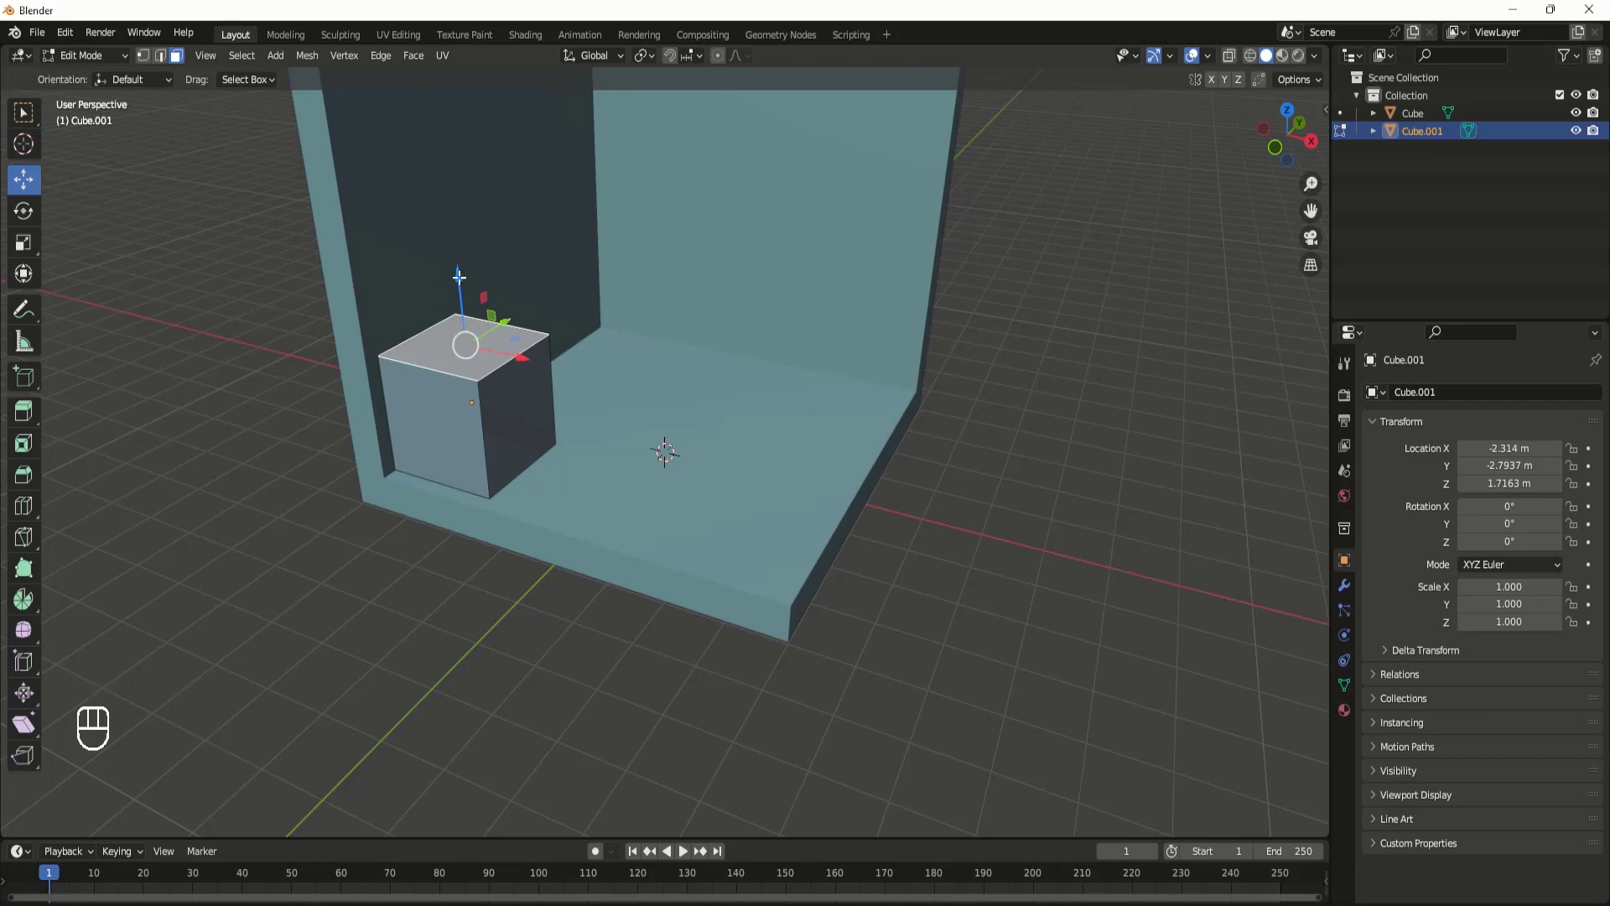
left_click_drag(459, 276, 451, 204)
Step: Select the whole box mesh and scale it to about 0.79 along the global Y axis
middle_click_drag(571, 332, 514, 361)
scroll(546, 352, "down", 2)
scroll(545, 353, "up", 2)
scroll(521, 349, "down", 3)
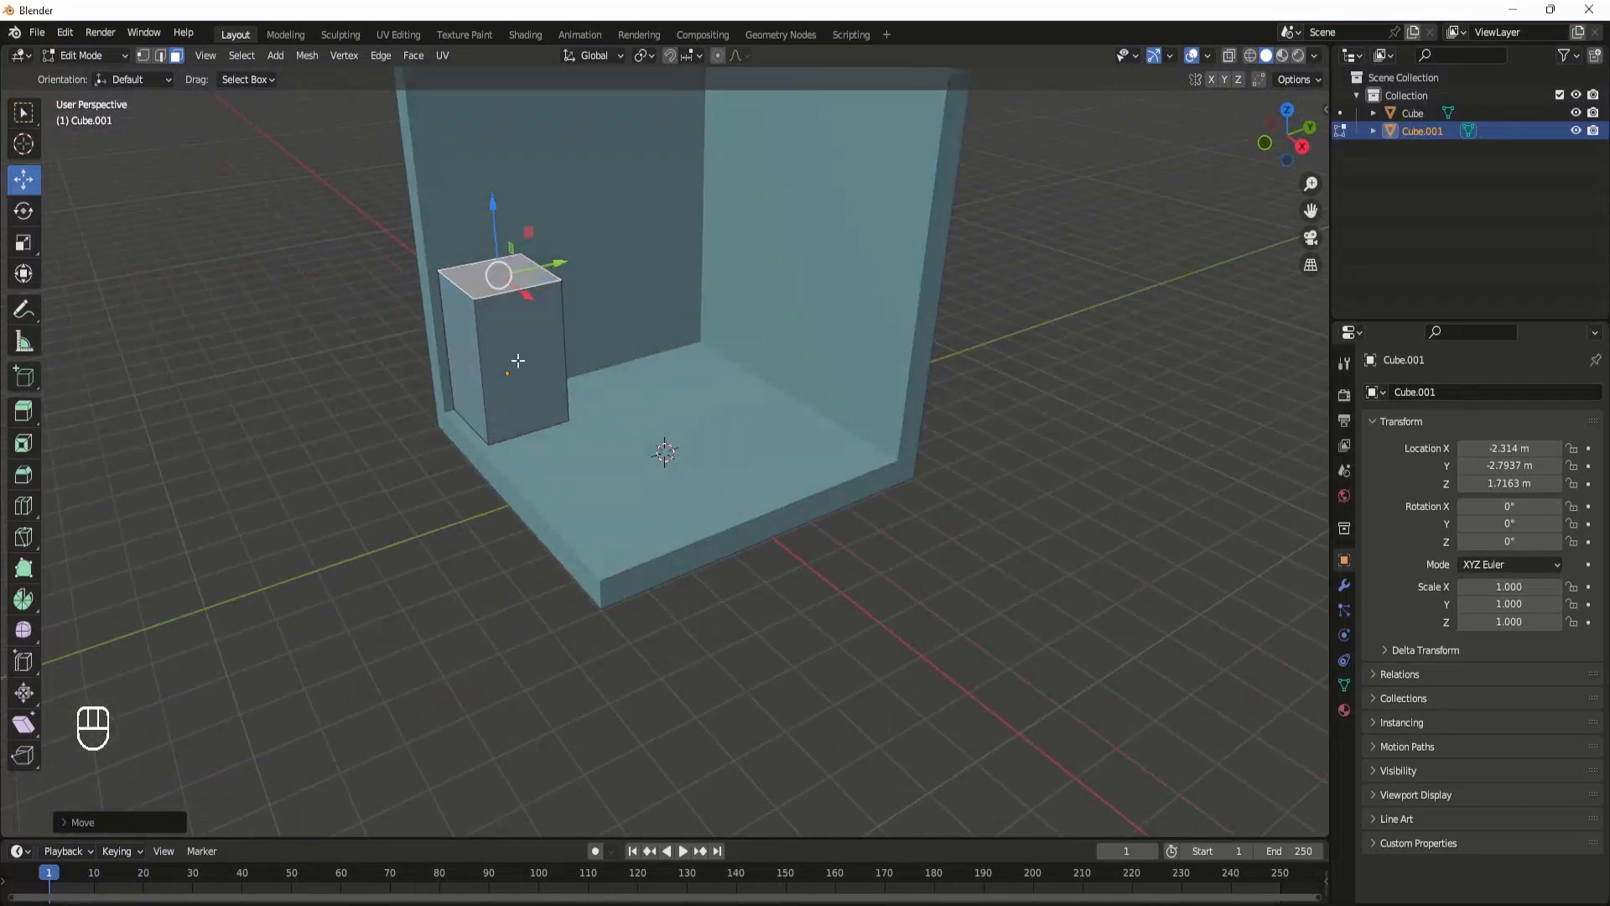
scroll(517, 360, "up", 1)
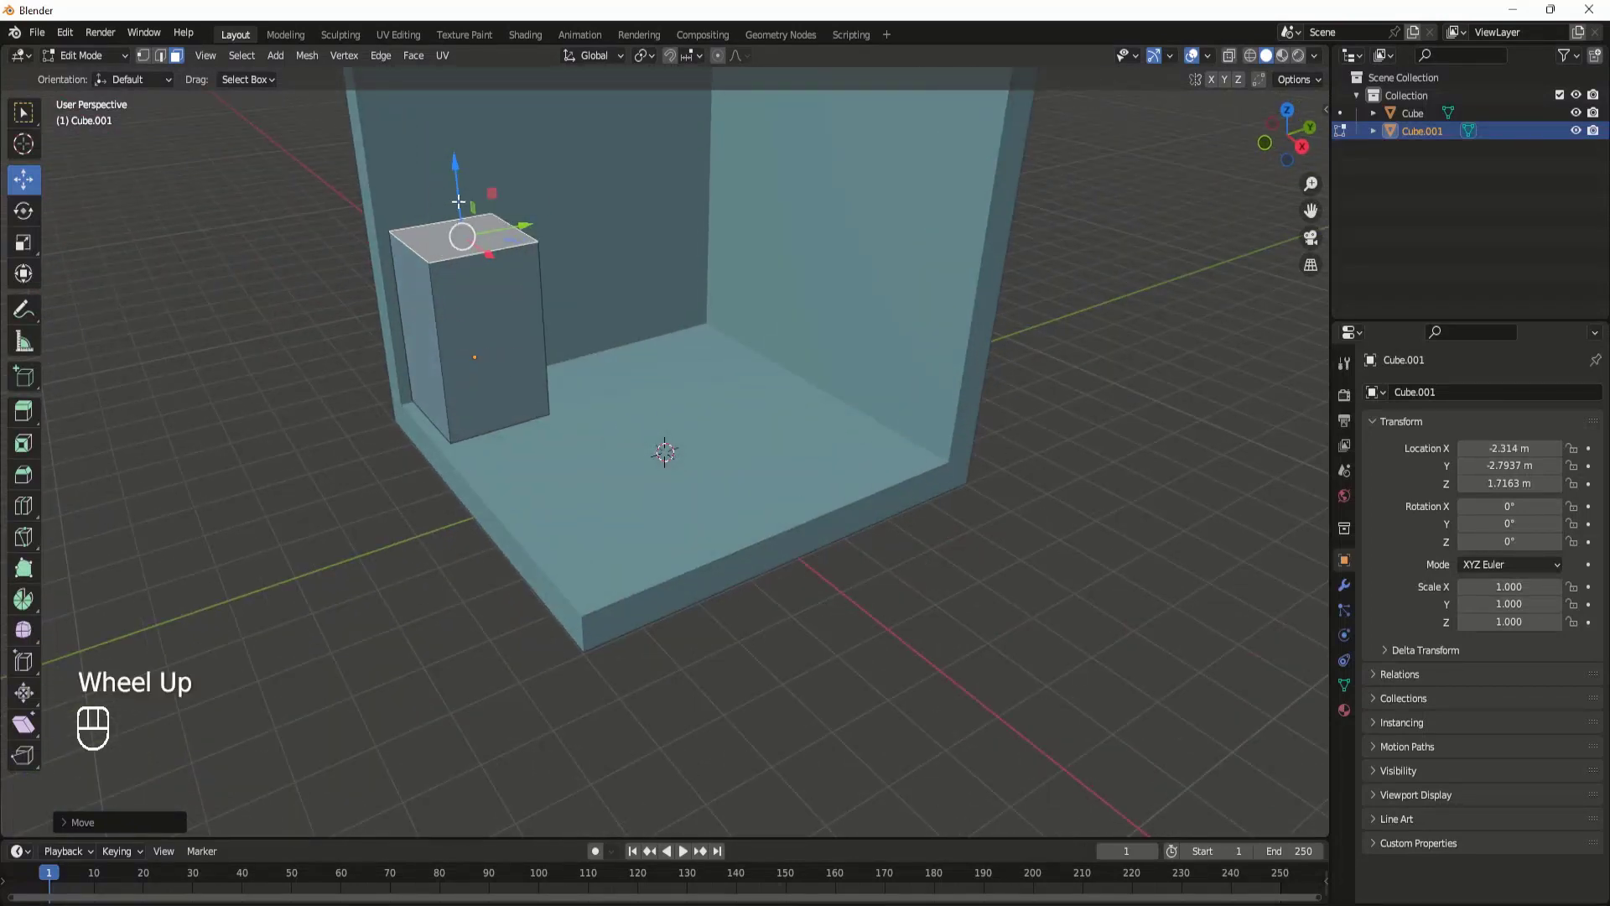
key("a")
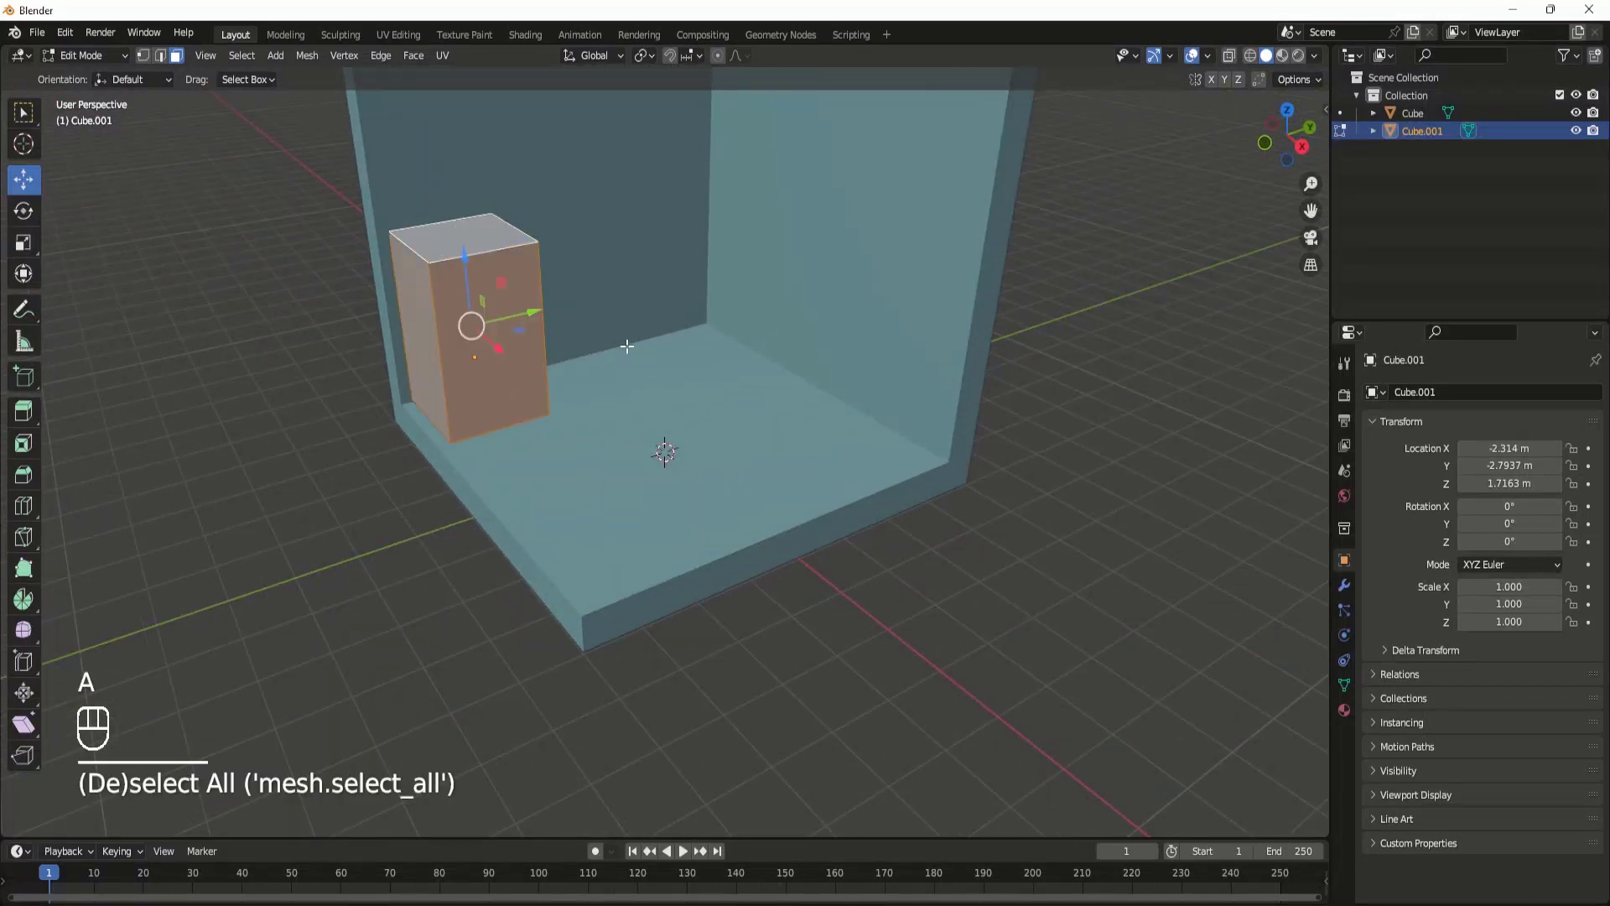
key("s")
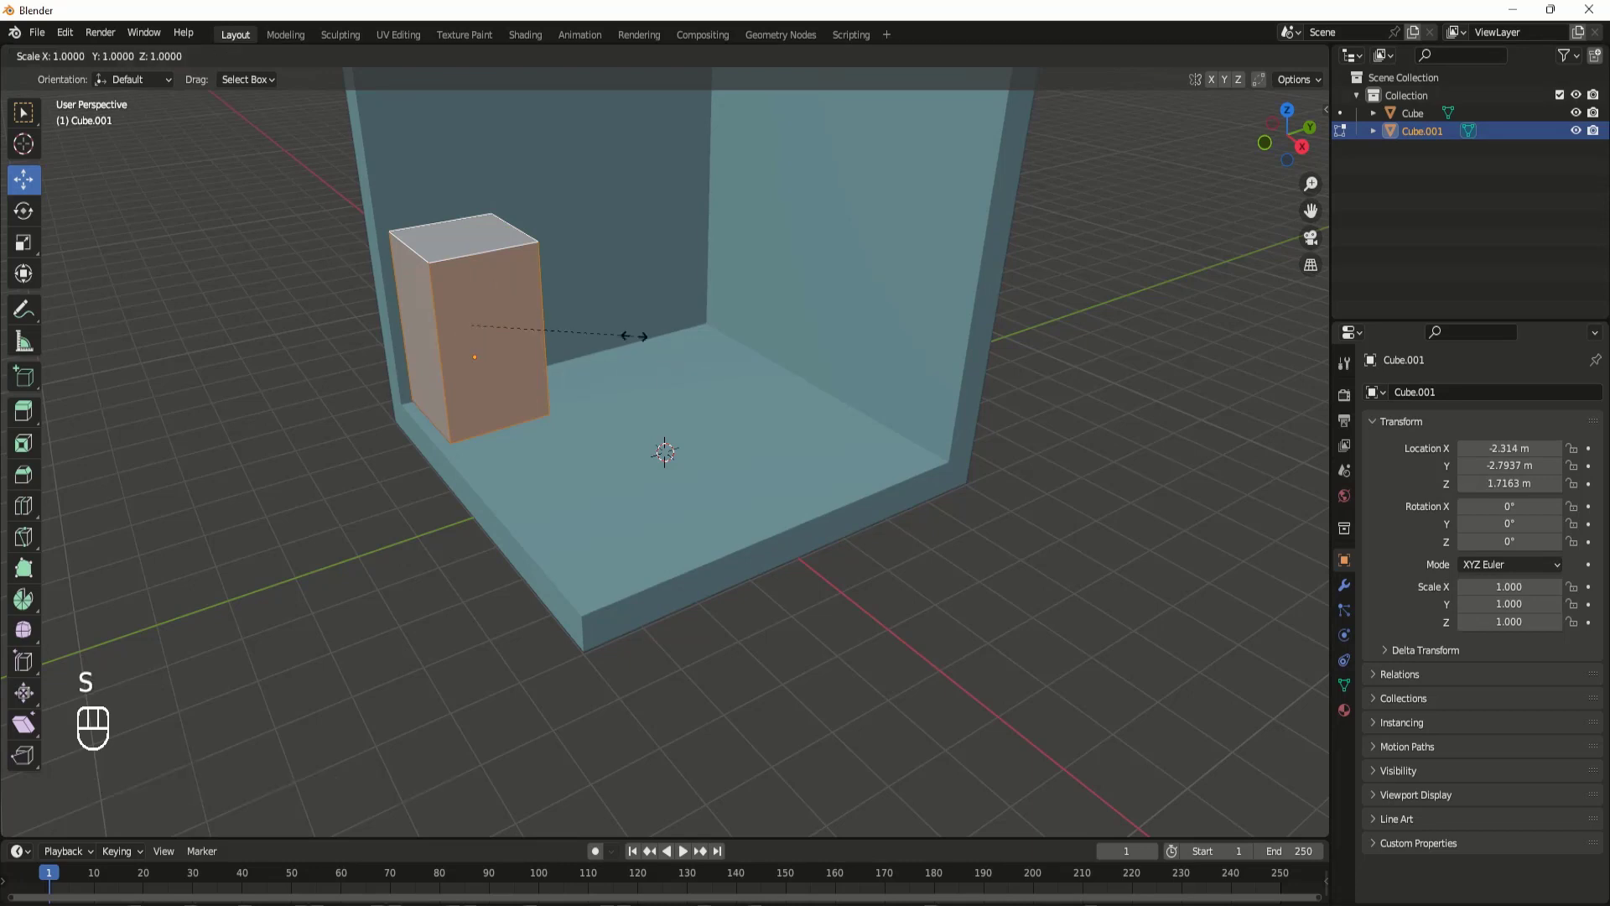
key("y")
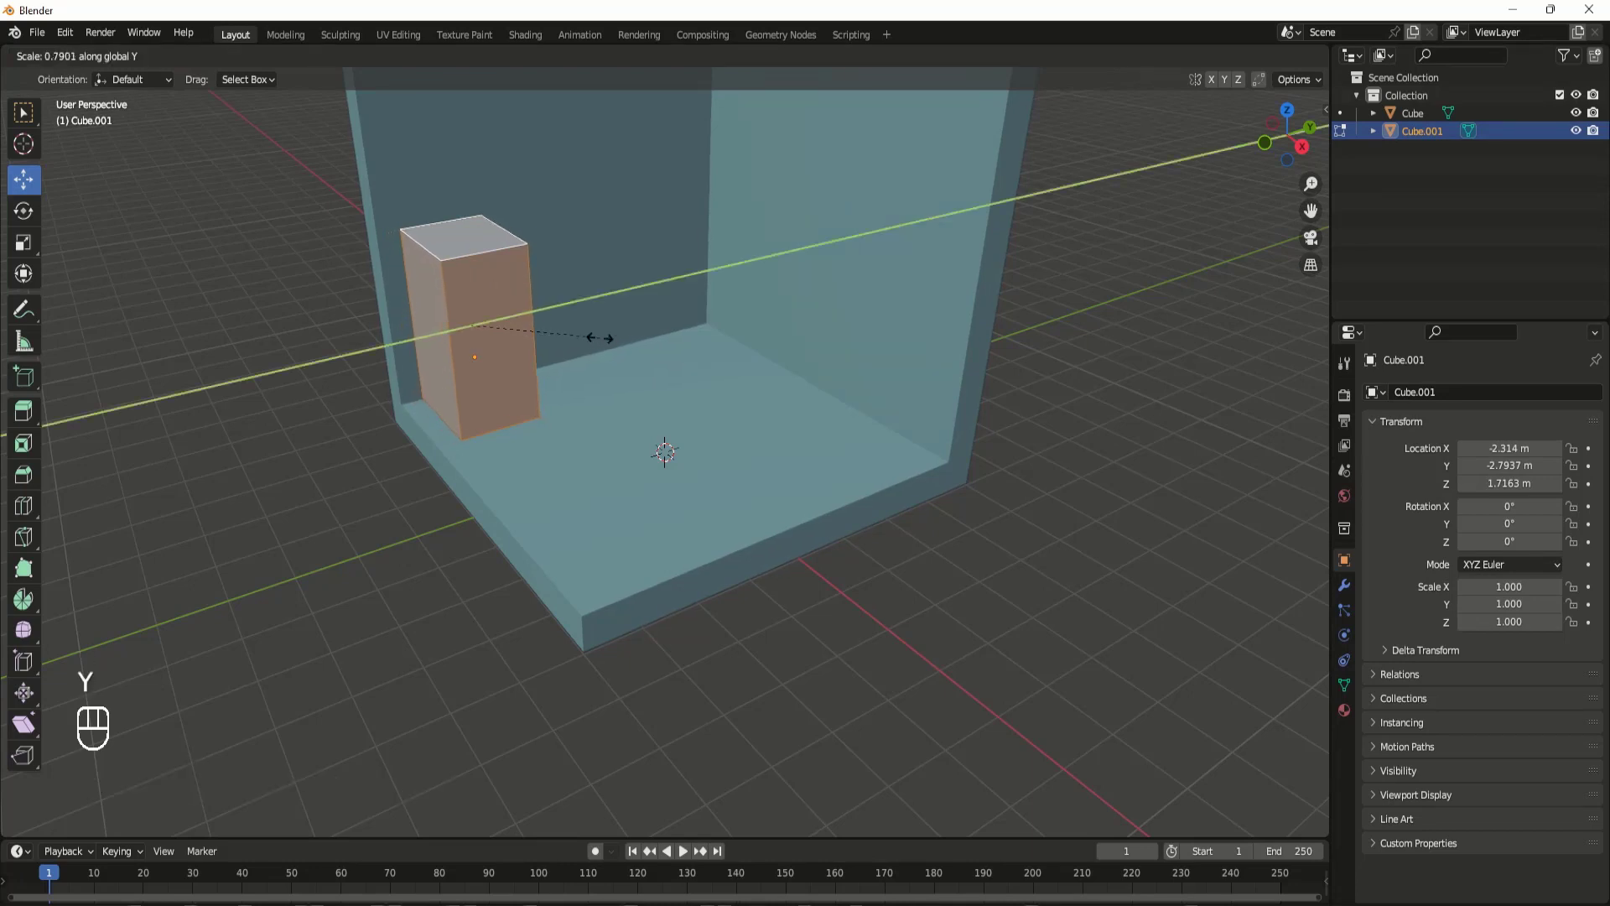
left_click(601, 338)
Step: Lower the box's top face slightly, and shift the whole mesh a little along Y toward the room's open front
double_click(413, 226)
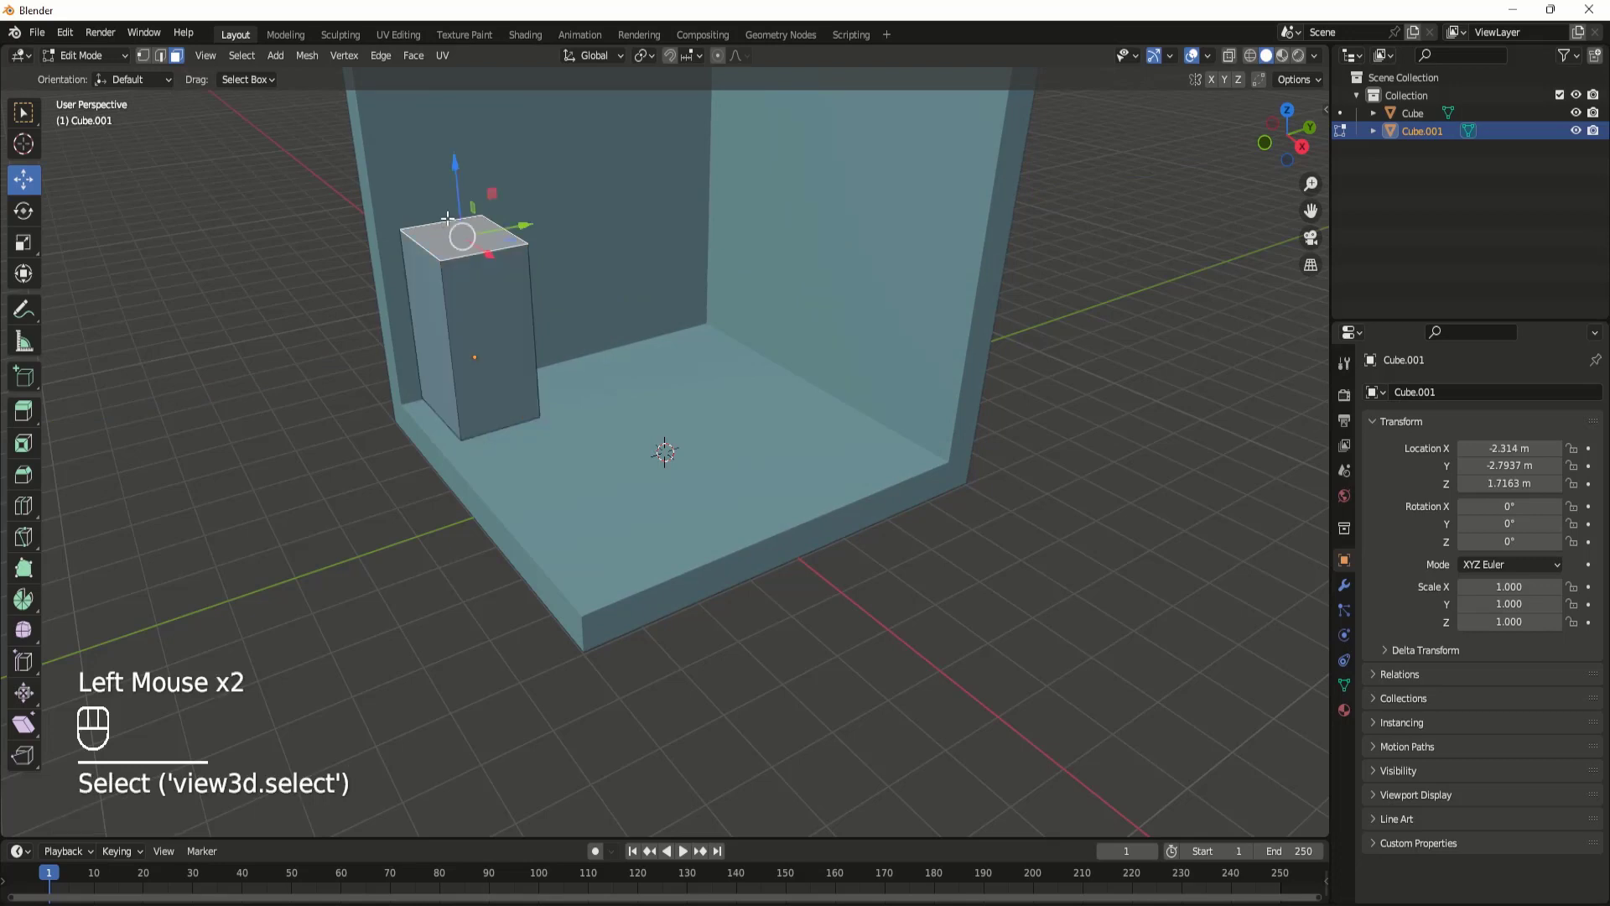
left_click_drag(457, 168, 453, 190)
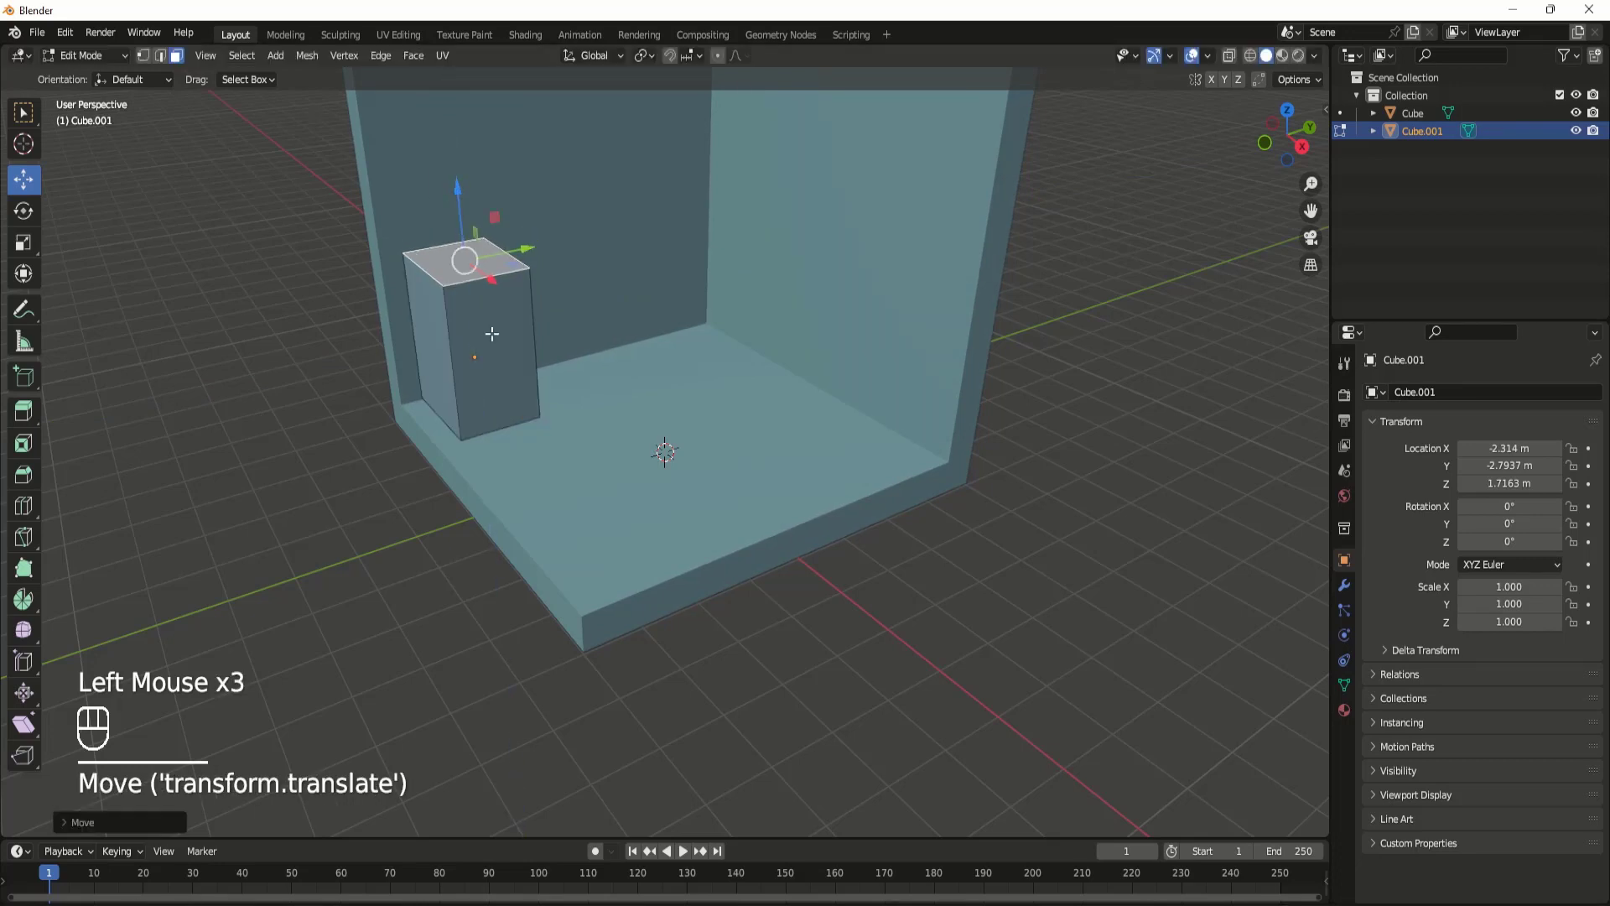
key("a")
left_click_drag(537, 324, 527, 332)
Step: Scale the whole box to about 0.9 along global X and move it back along X toward the side wall
middle_click_drag(528, 332, 774, 440)
key("s")
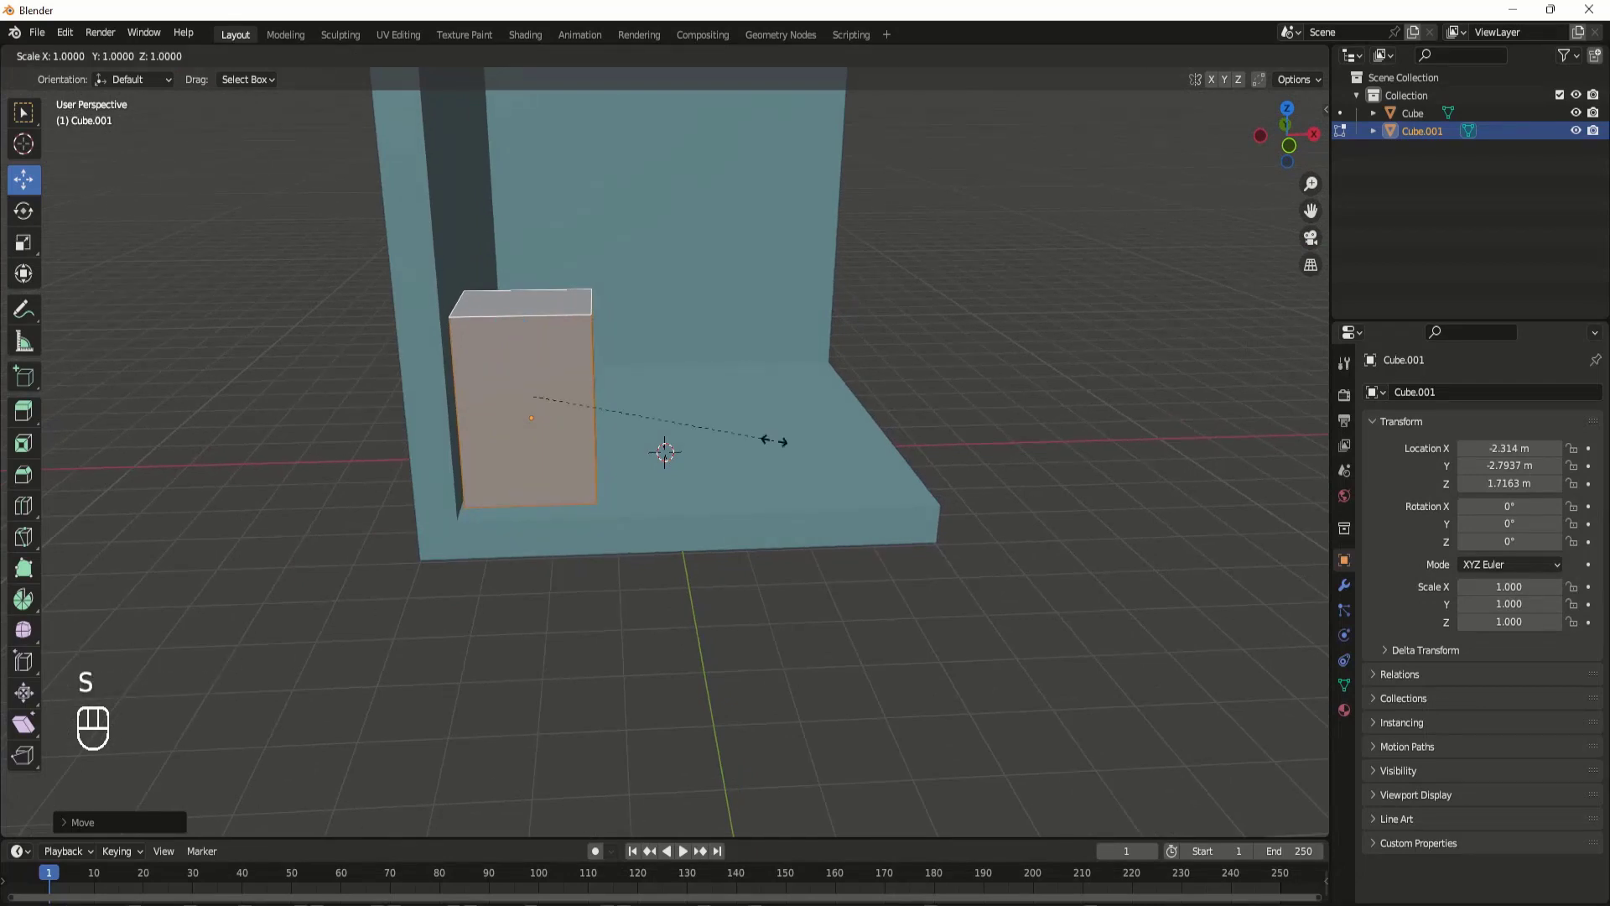
key("x")
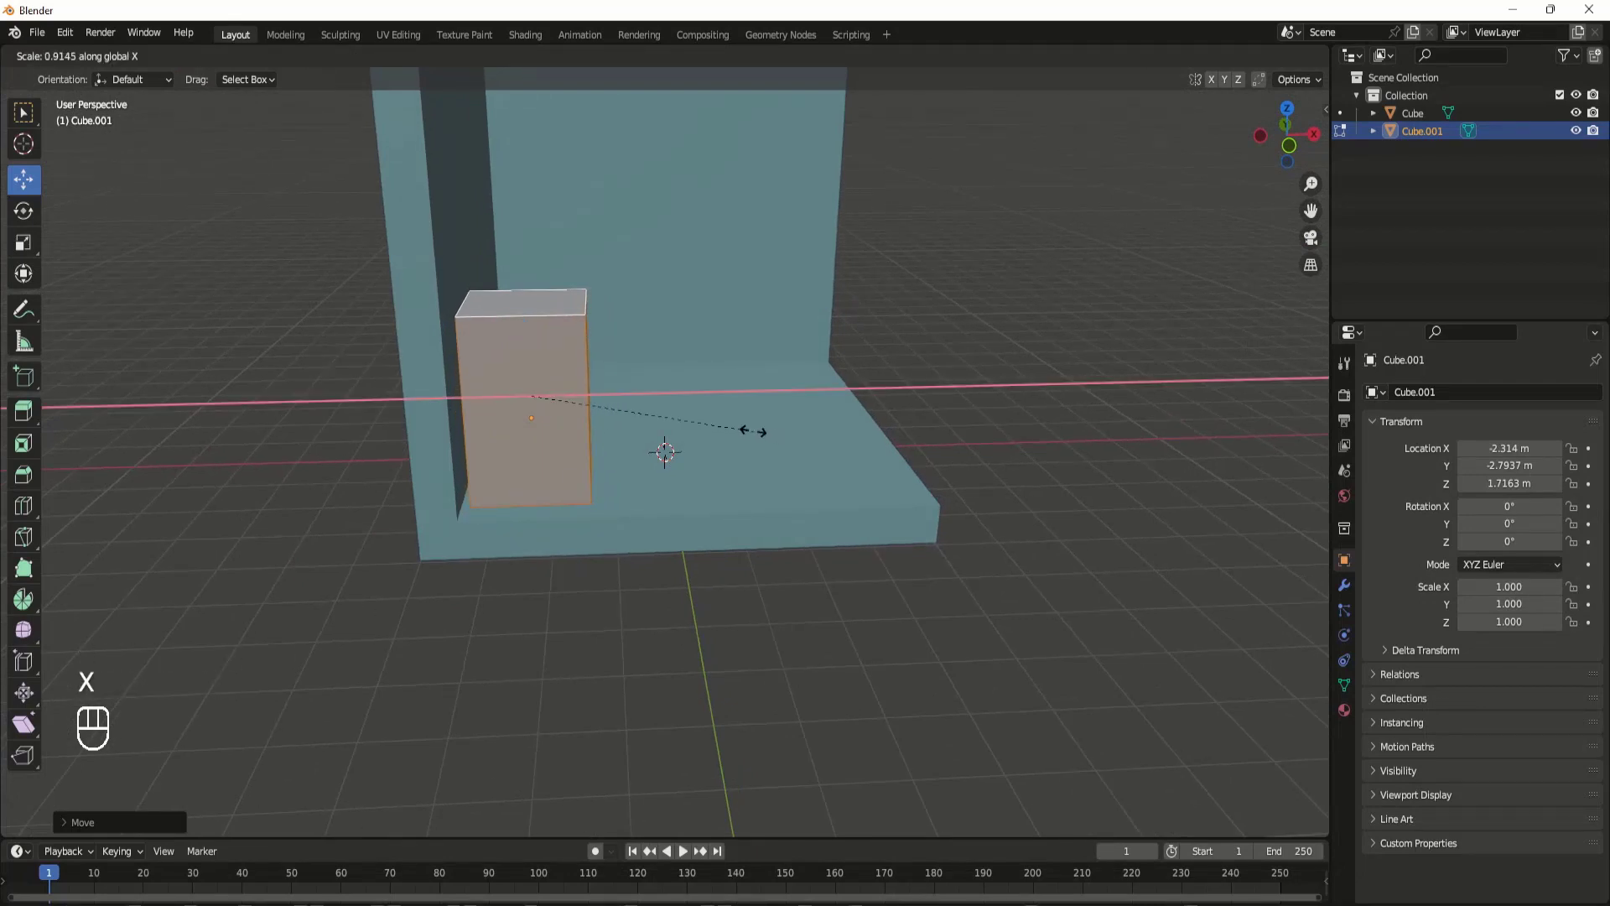
left_click(745, 428)
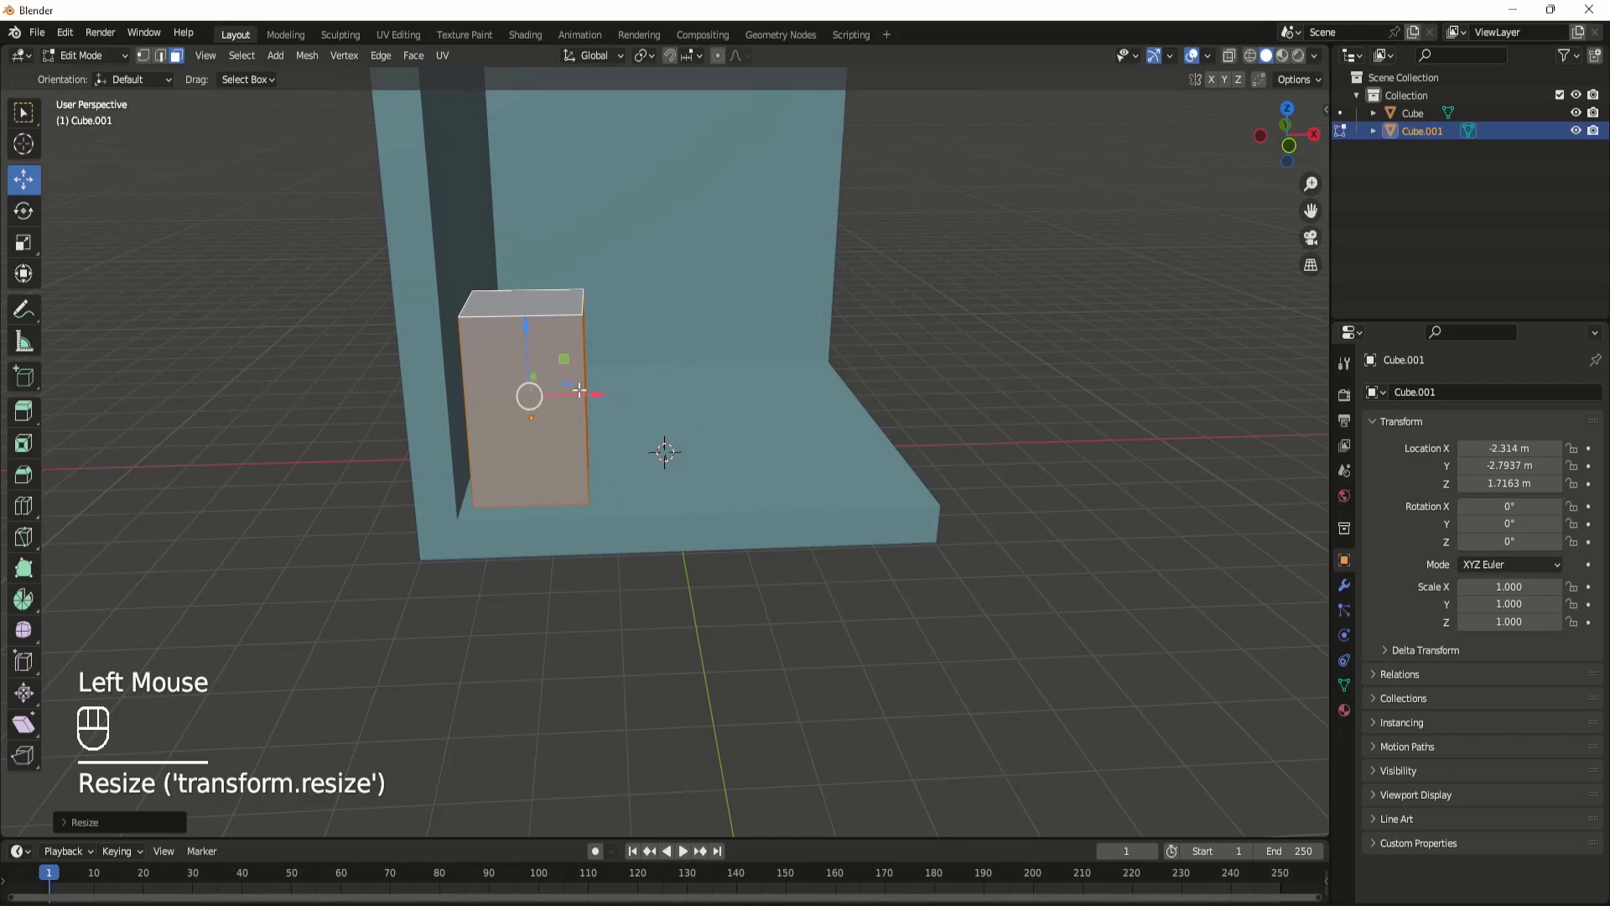
left_click_drag(592, 392, 575, 394)
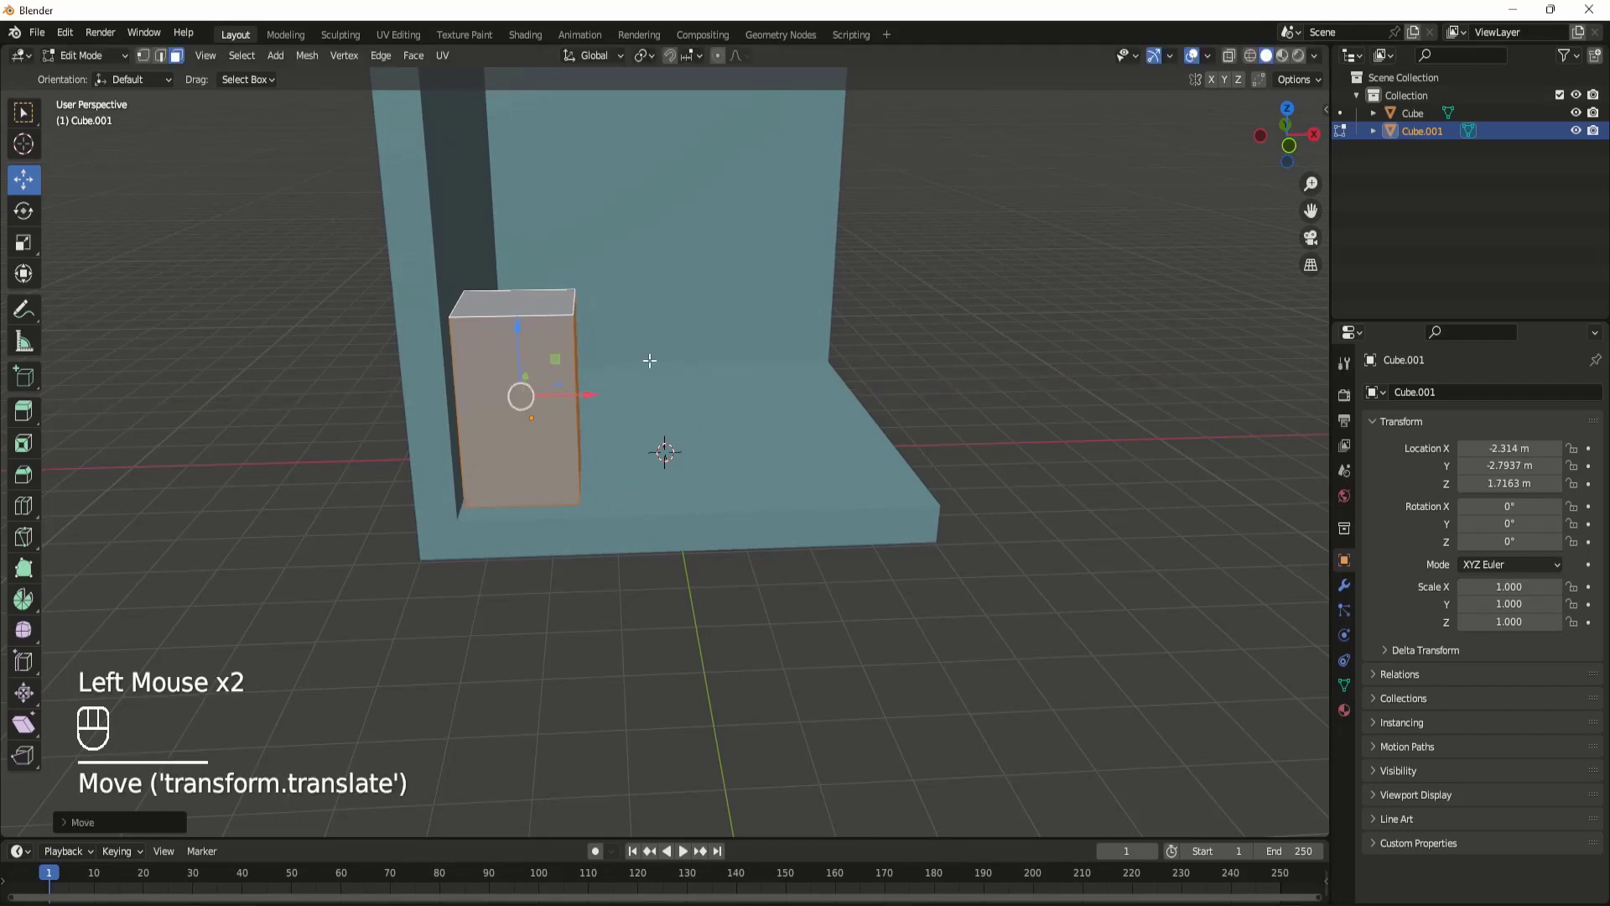
Step: Select the box's tall face pointing away from the side wall along X and separate it by Selection into its own object
middle_click_drag(575, 393, 503, 382)
scroll(513, 366, "down", 1)
scroll(500, 392, "up", 2)
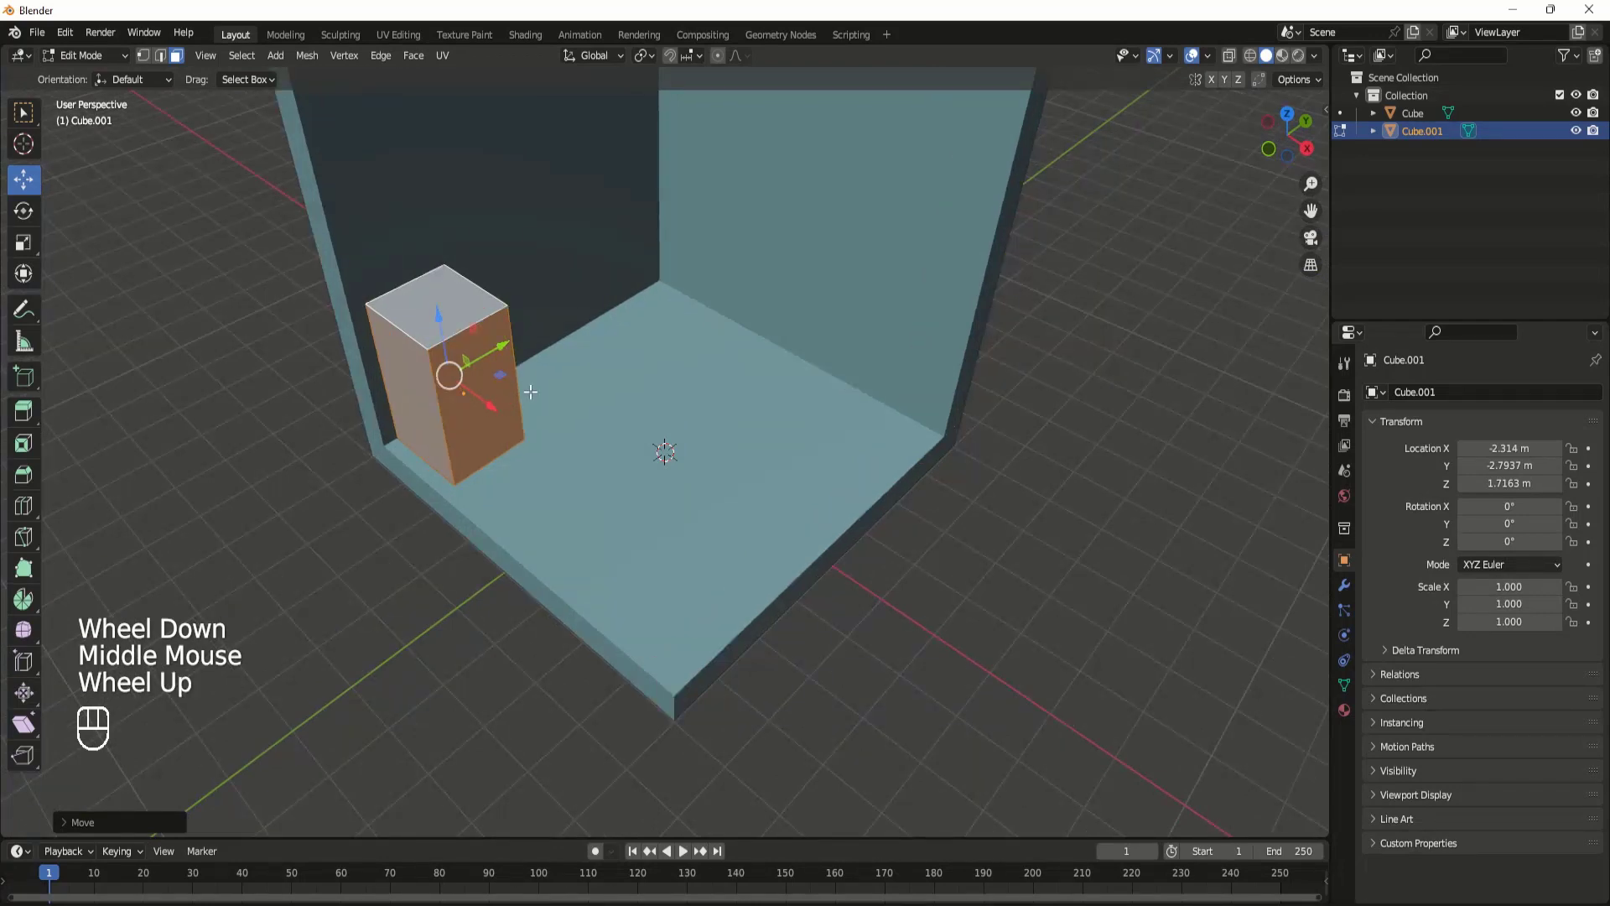
left_click(450, 300)
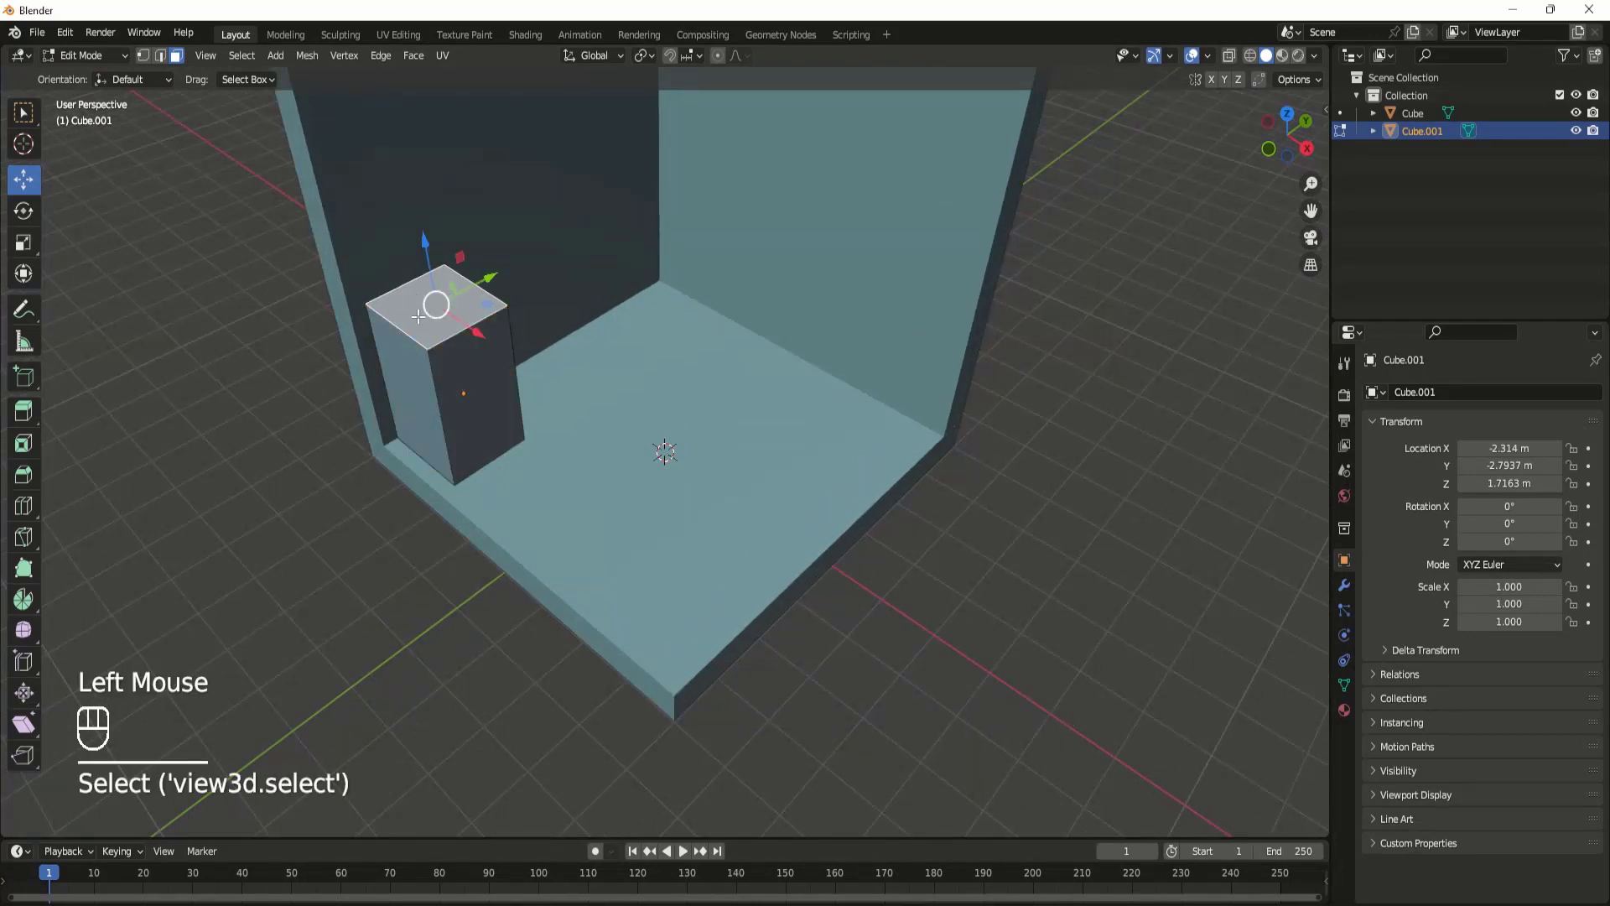
middle_click_drag(451, 380, 473, 397)
scroll(475, 399, "up", 2)
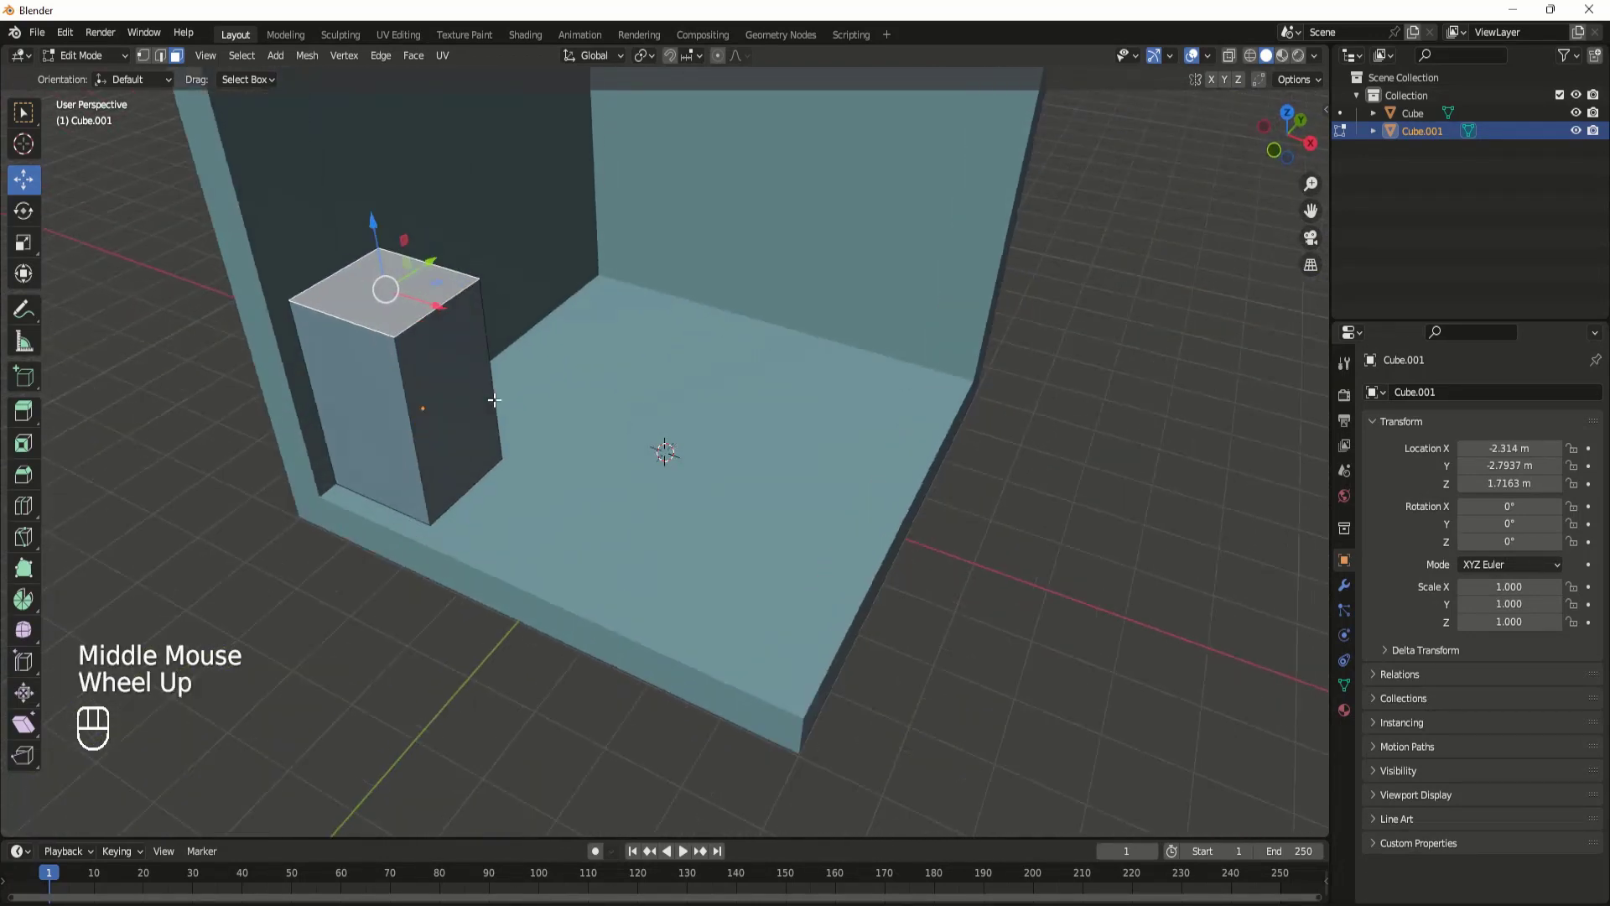
left_click(460, 401)
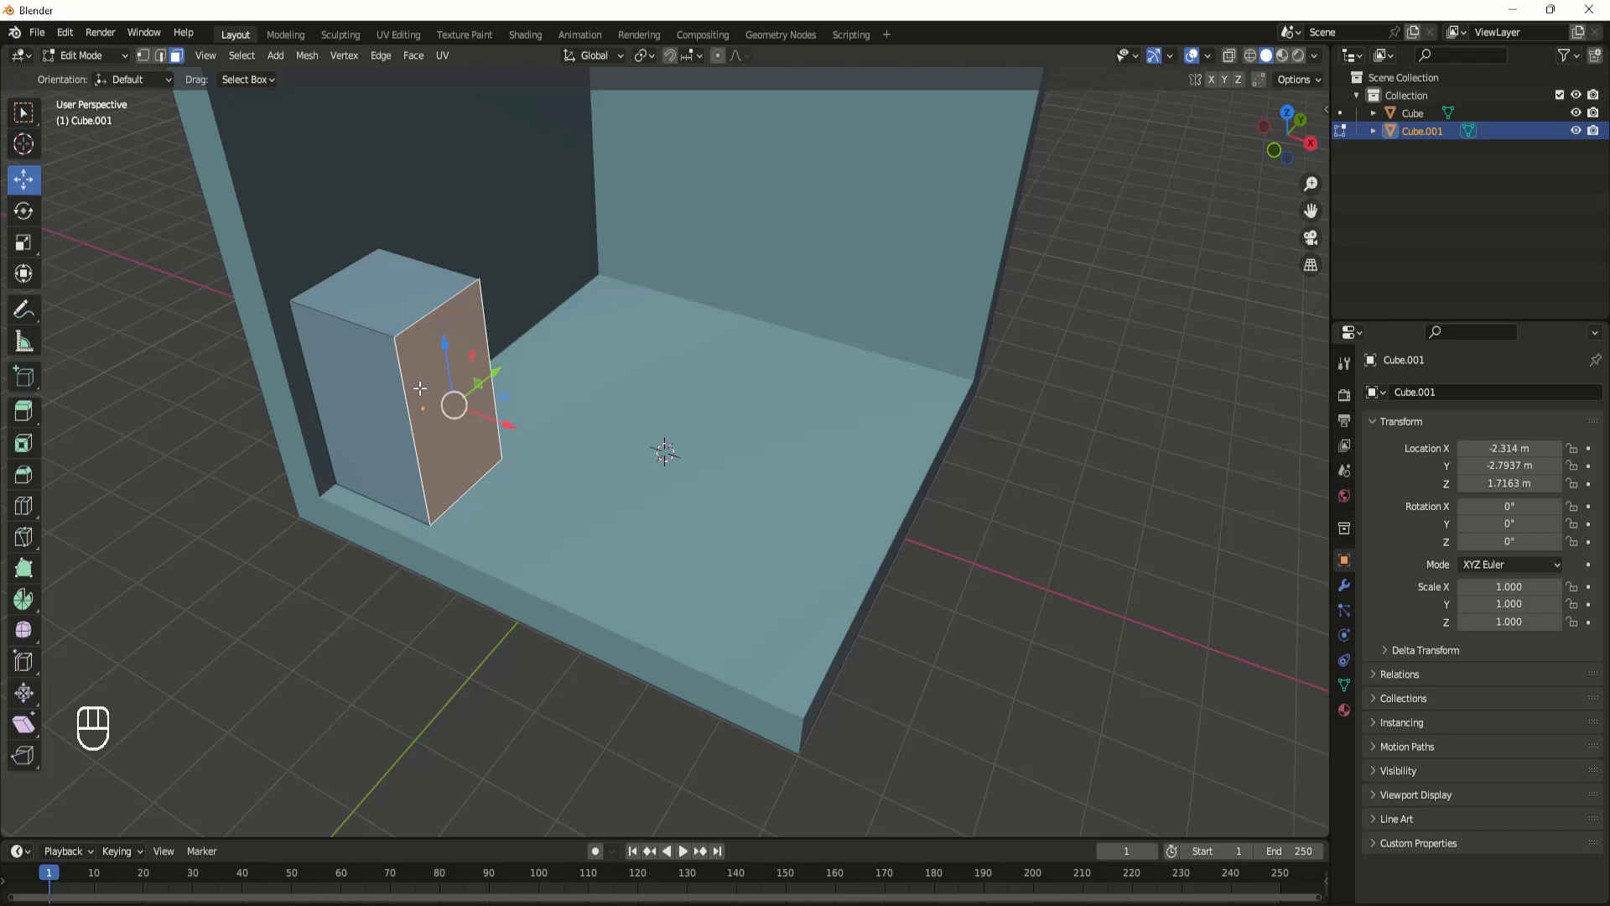
left_click(375, 444)
left_click(468, 429)
left_click(389, 294)
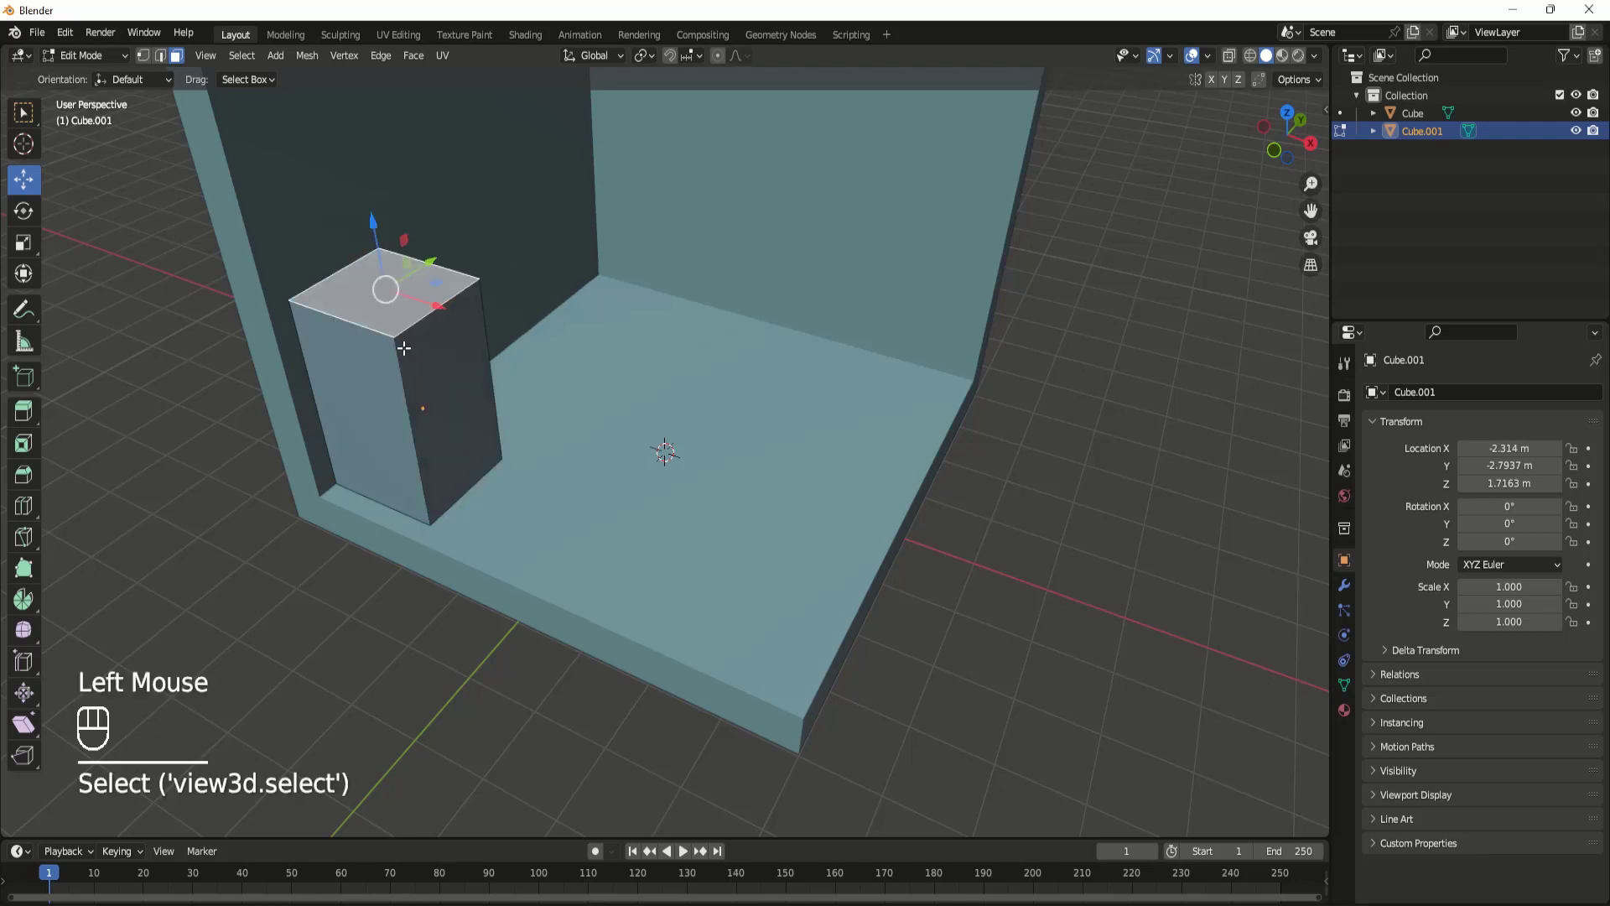
left_click(439, 414)
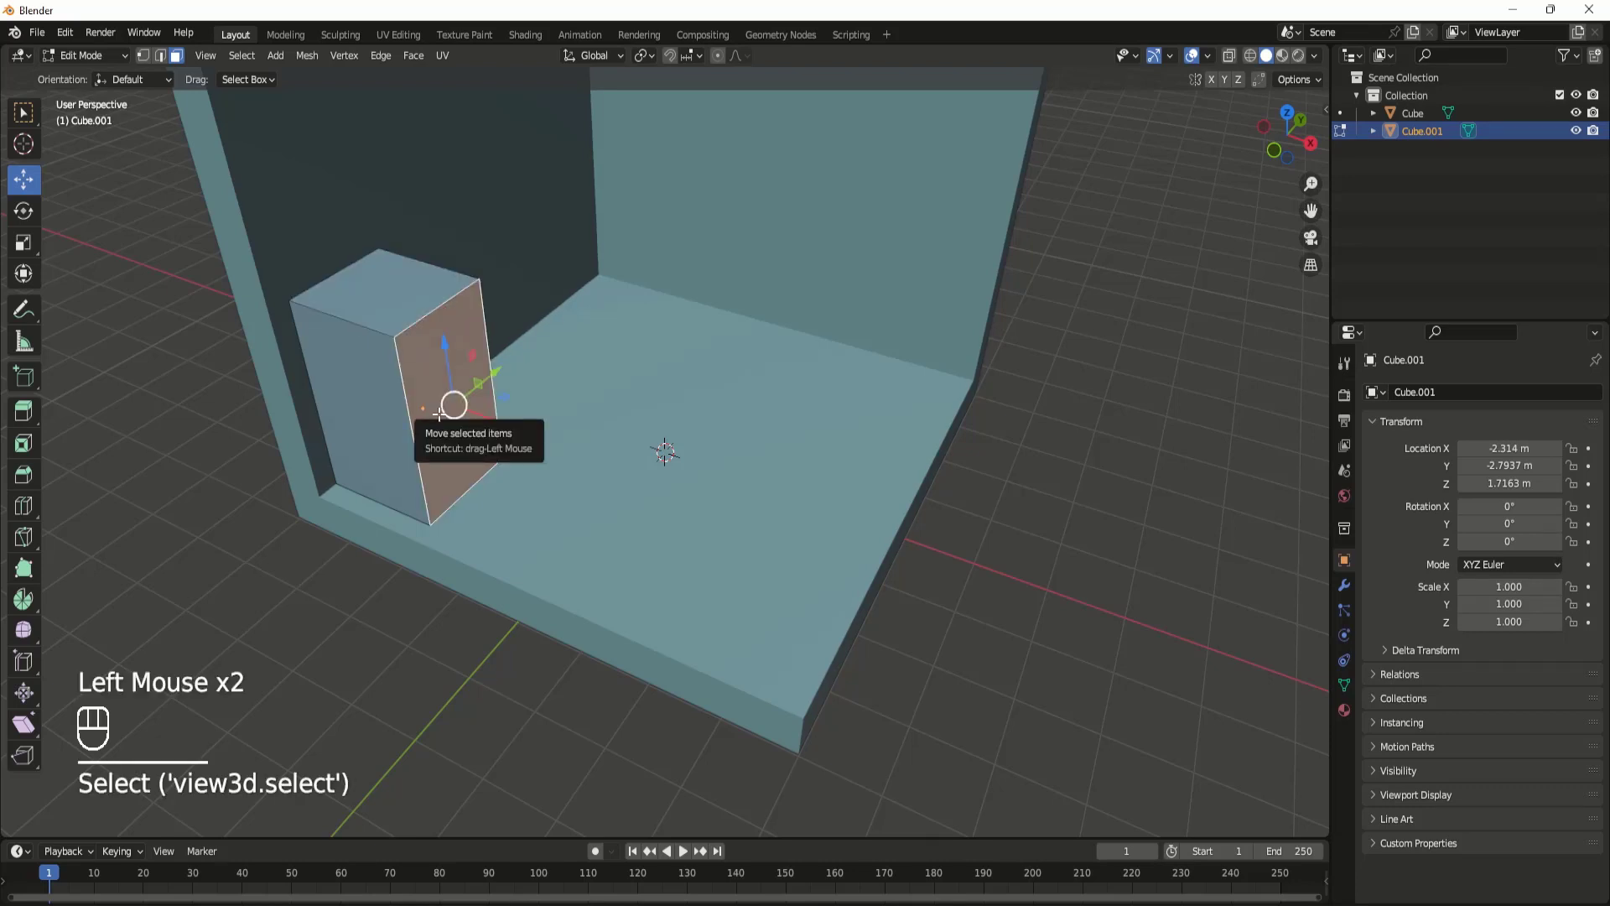
key("p")
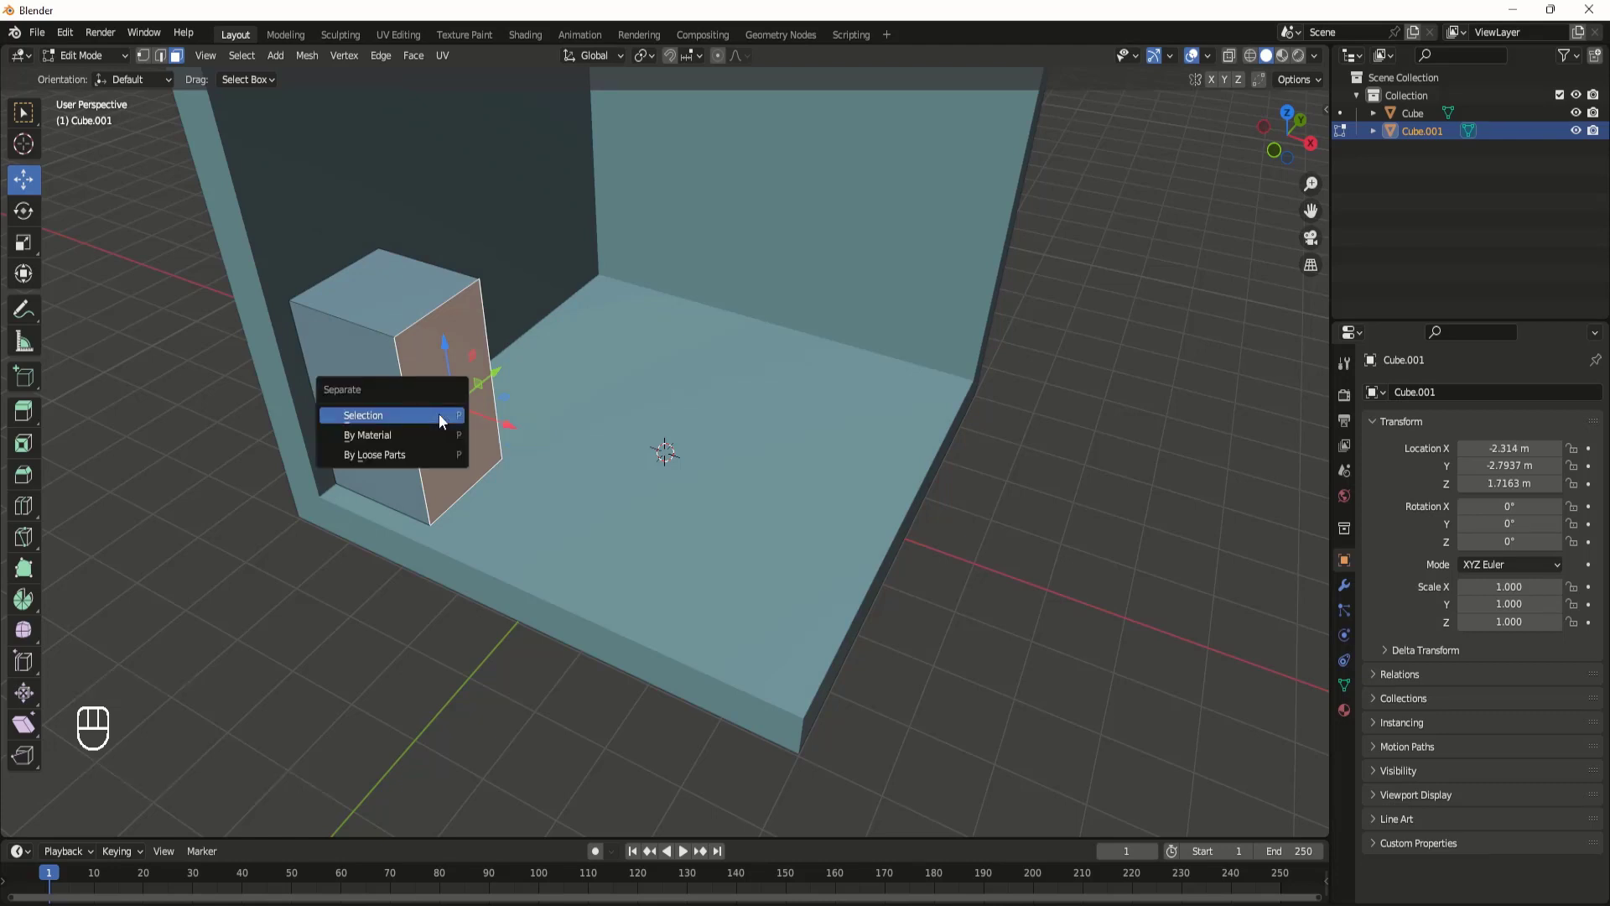
left_click(440, 415)
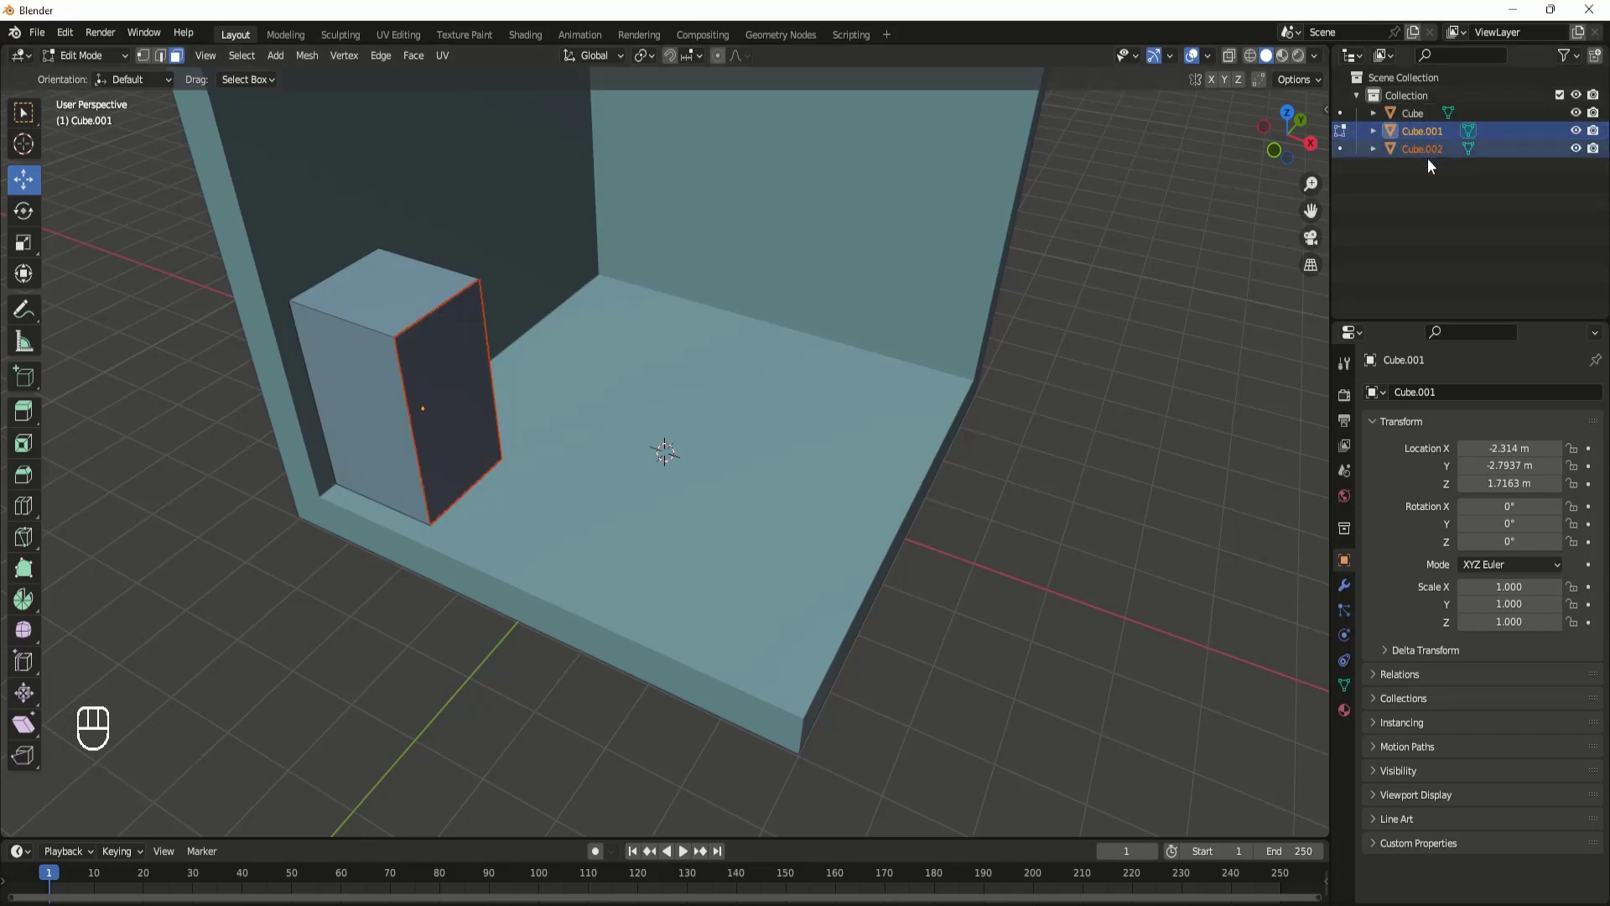
Step: Toggle the separated face's visibility off and on to identify it, and rename that object "fridge door"
left_click(1574, 149)
left_click(1574, 149)
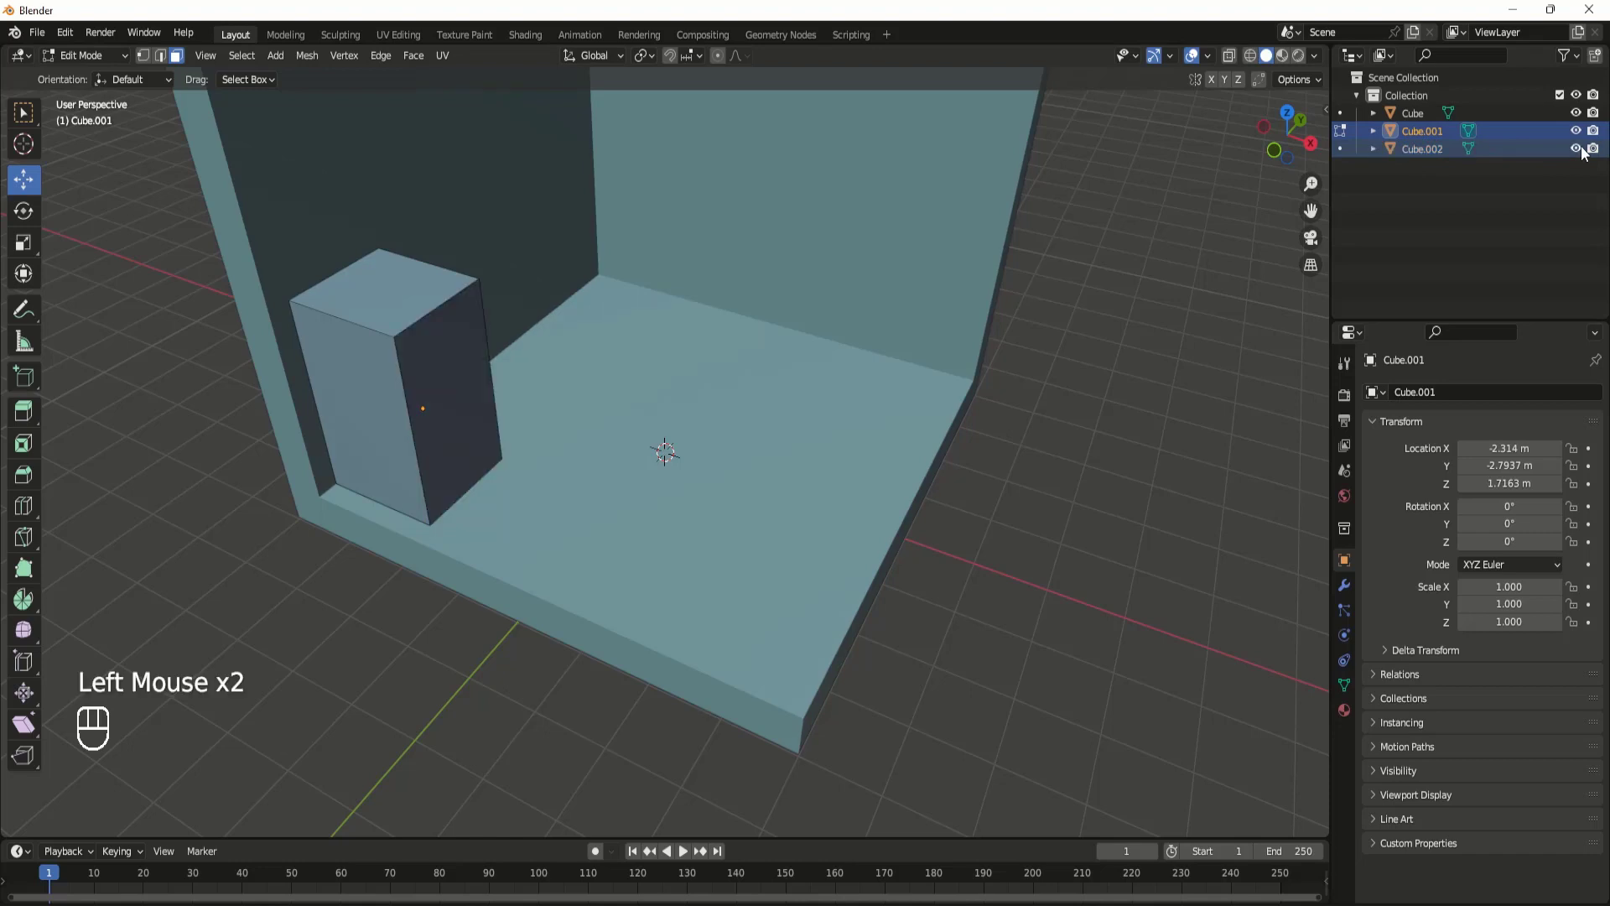
double_click(1431, 149)
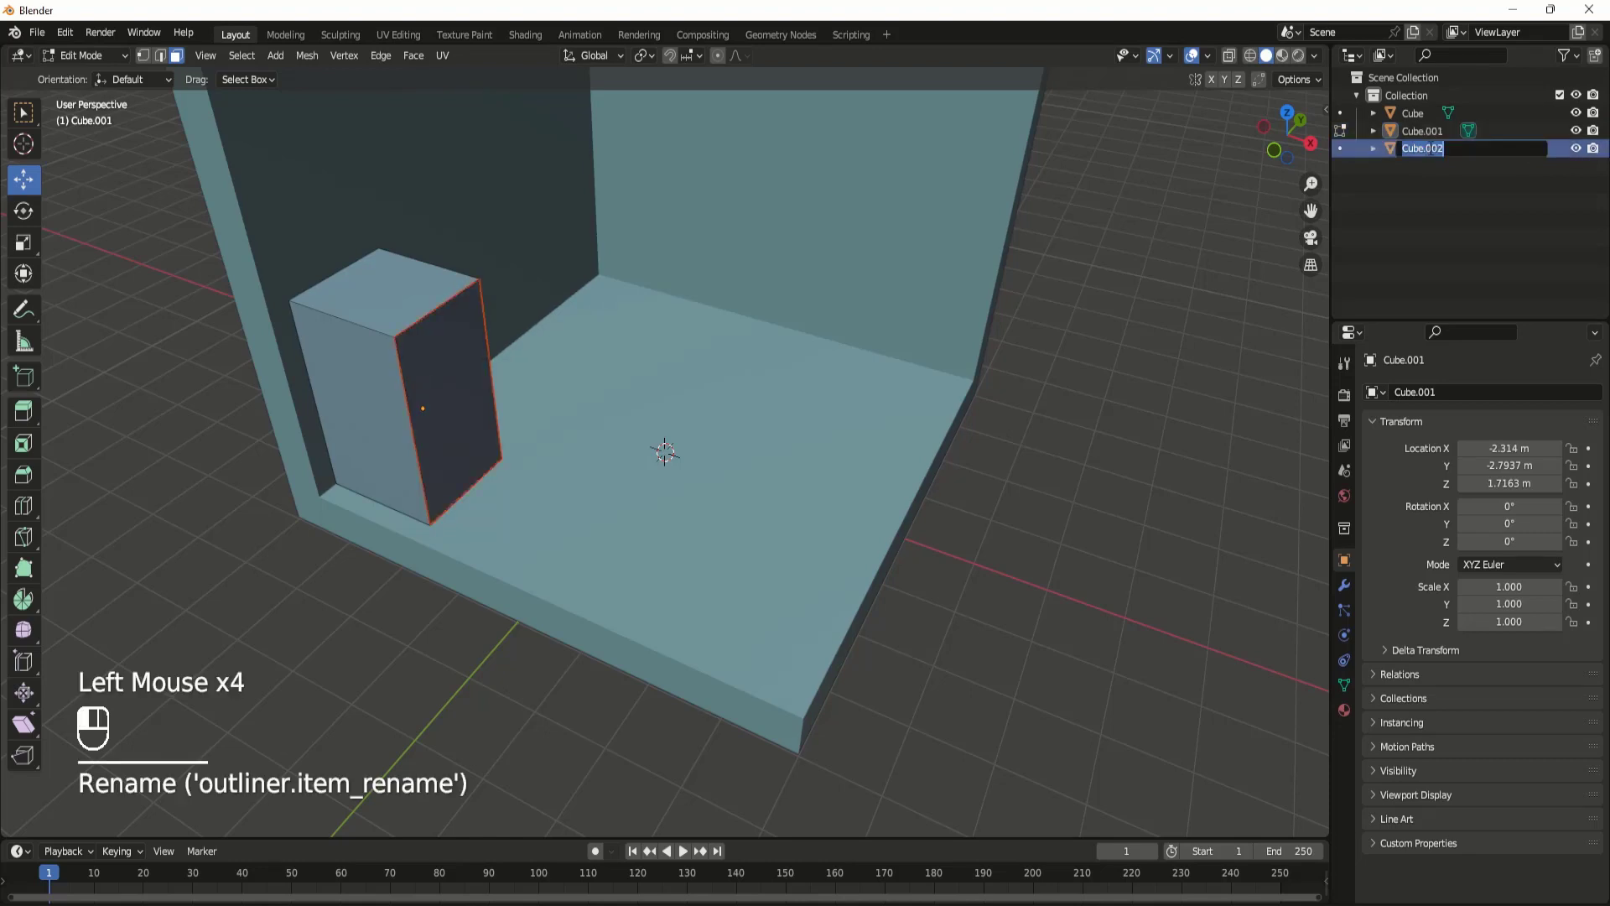
type("fr")
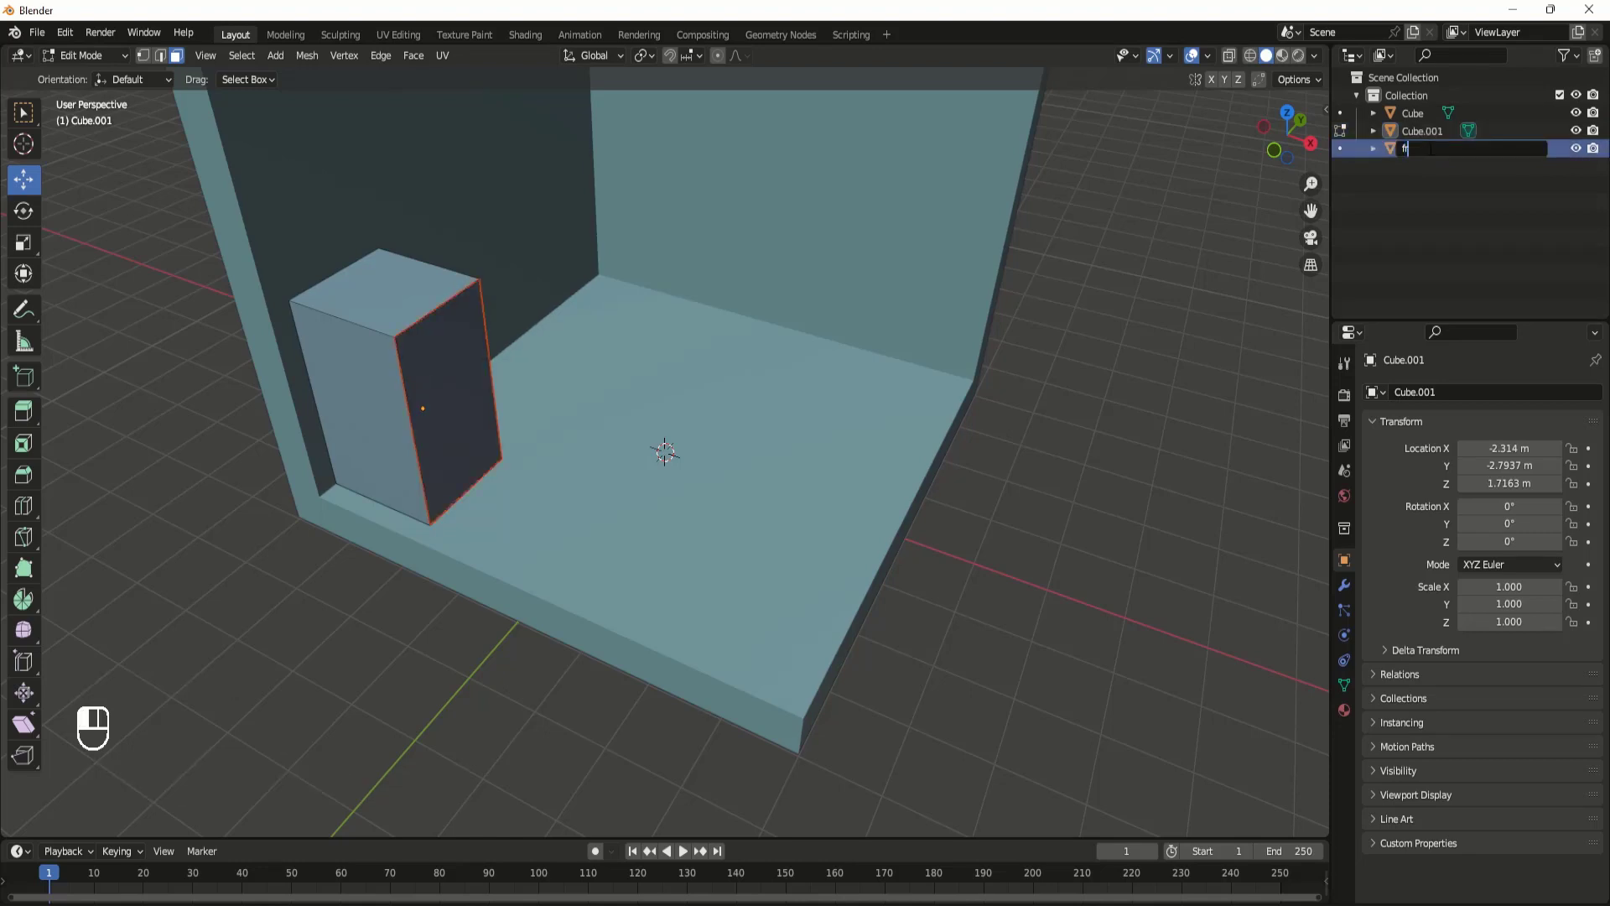
type("idge door")
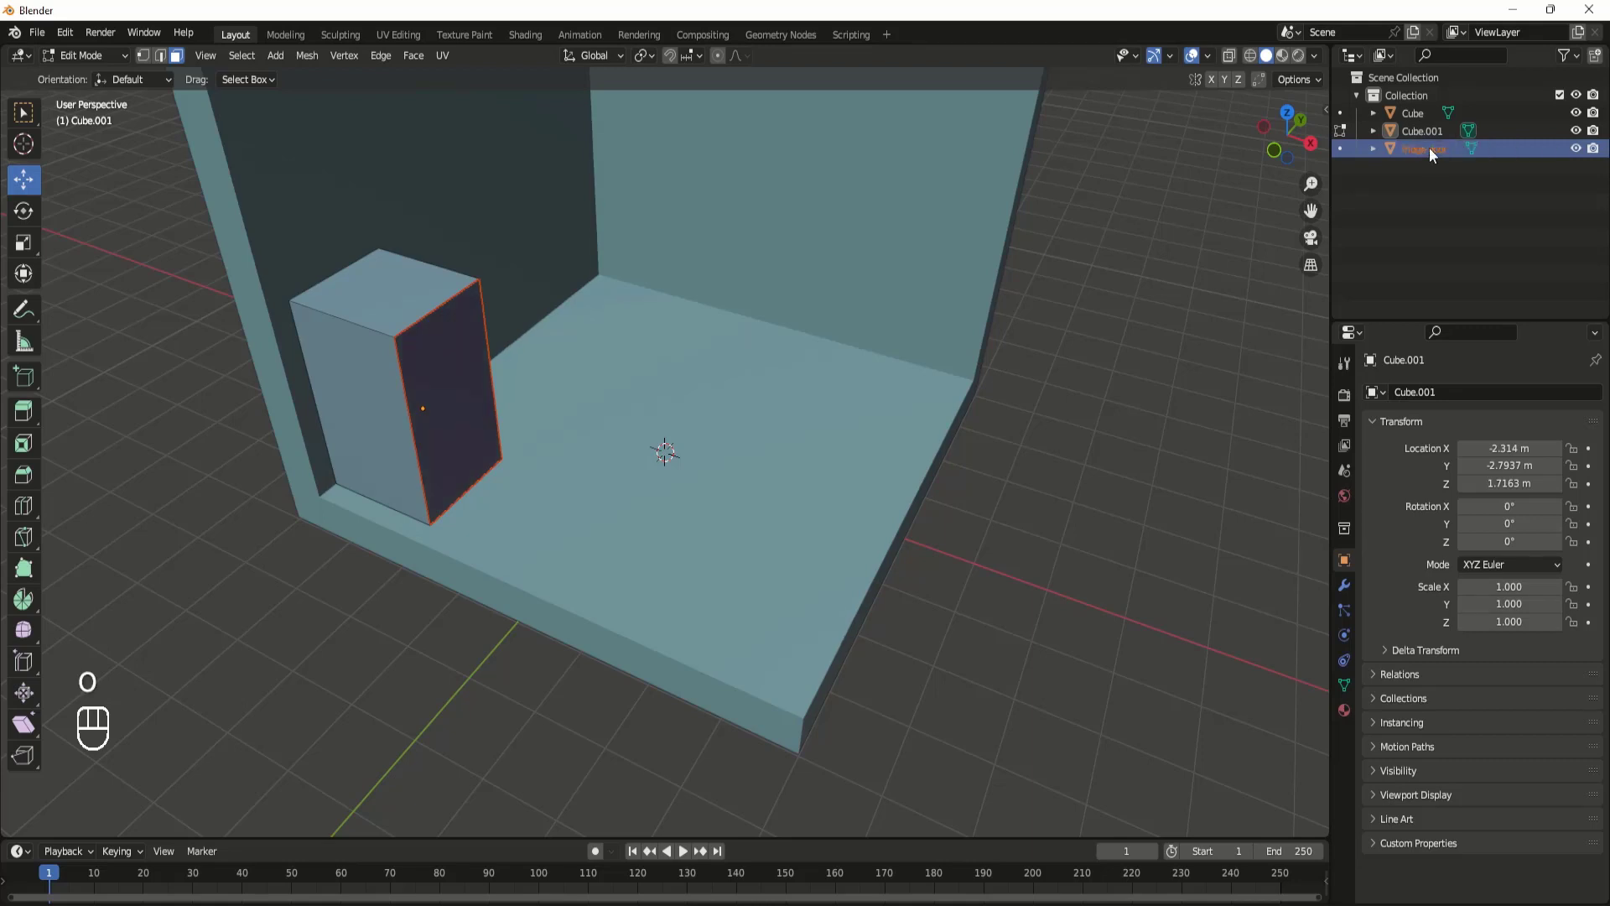
left_click(1429, 148)
Step: Toggle the remaining box body's visibility off and on, and rename the object "mini fridge"
left_click(1427, 132)
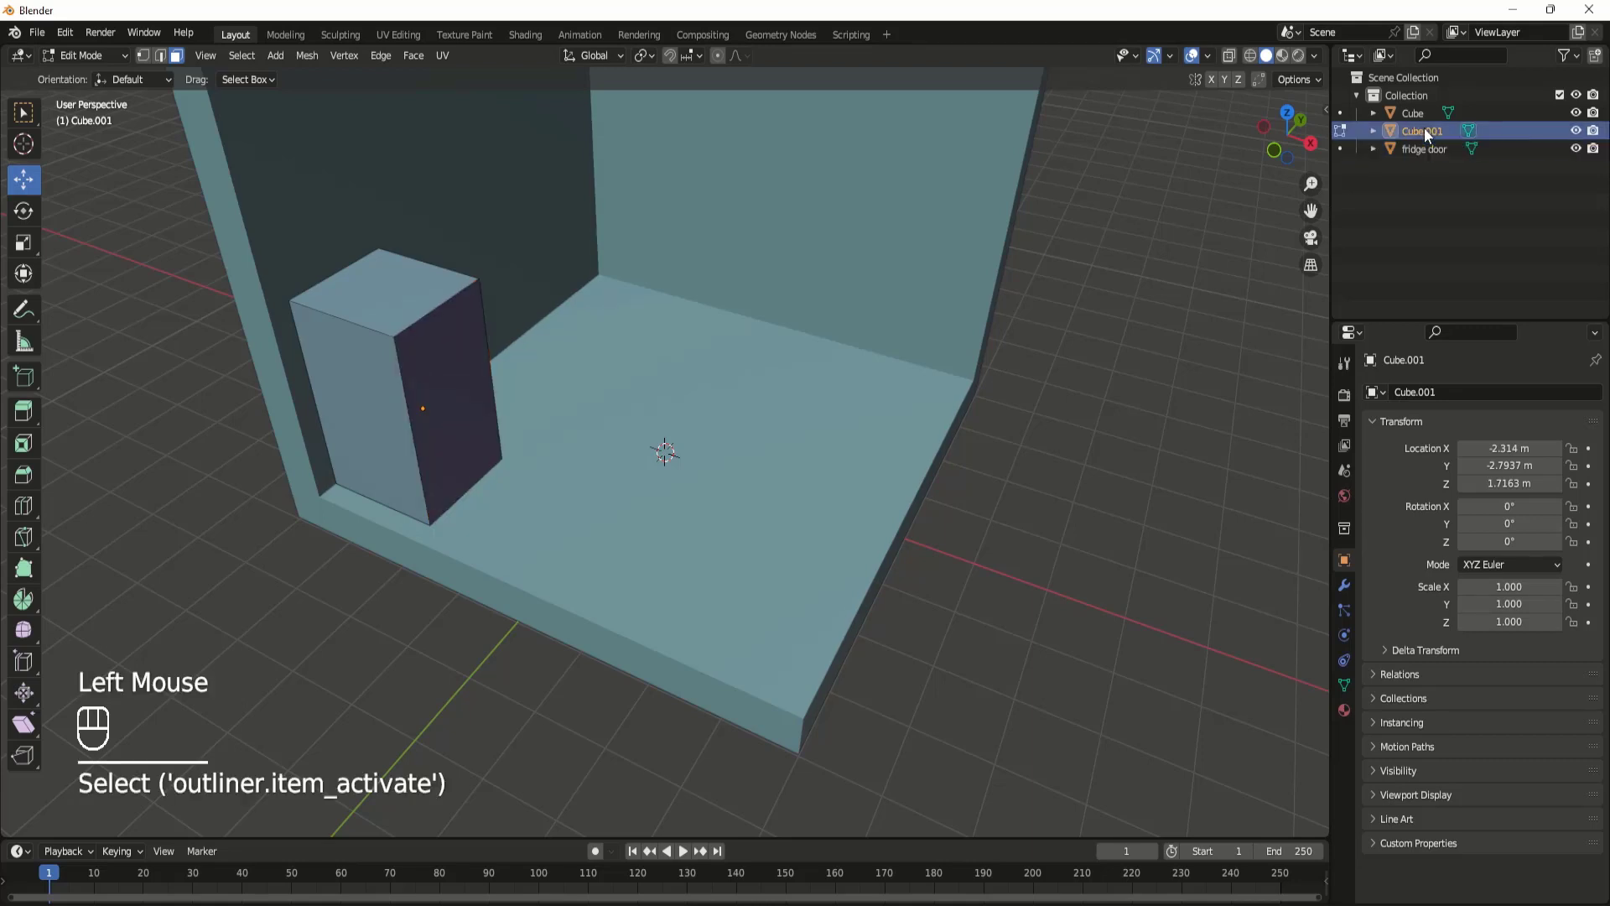
left_click(1576, 130)
left_click(1576, 130)
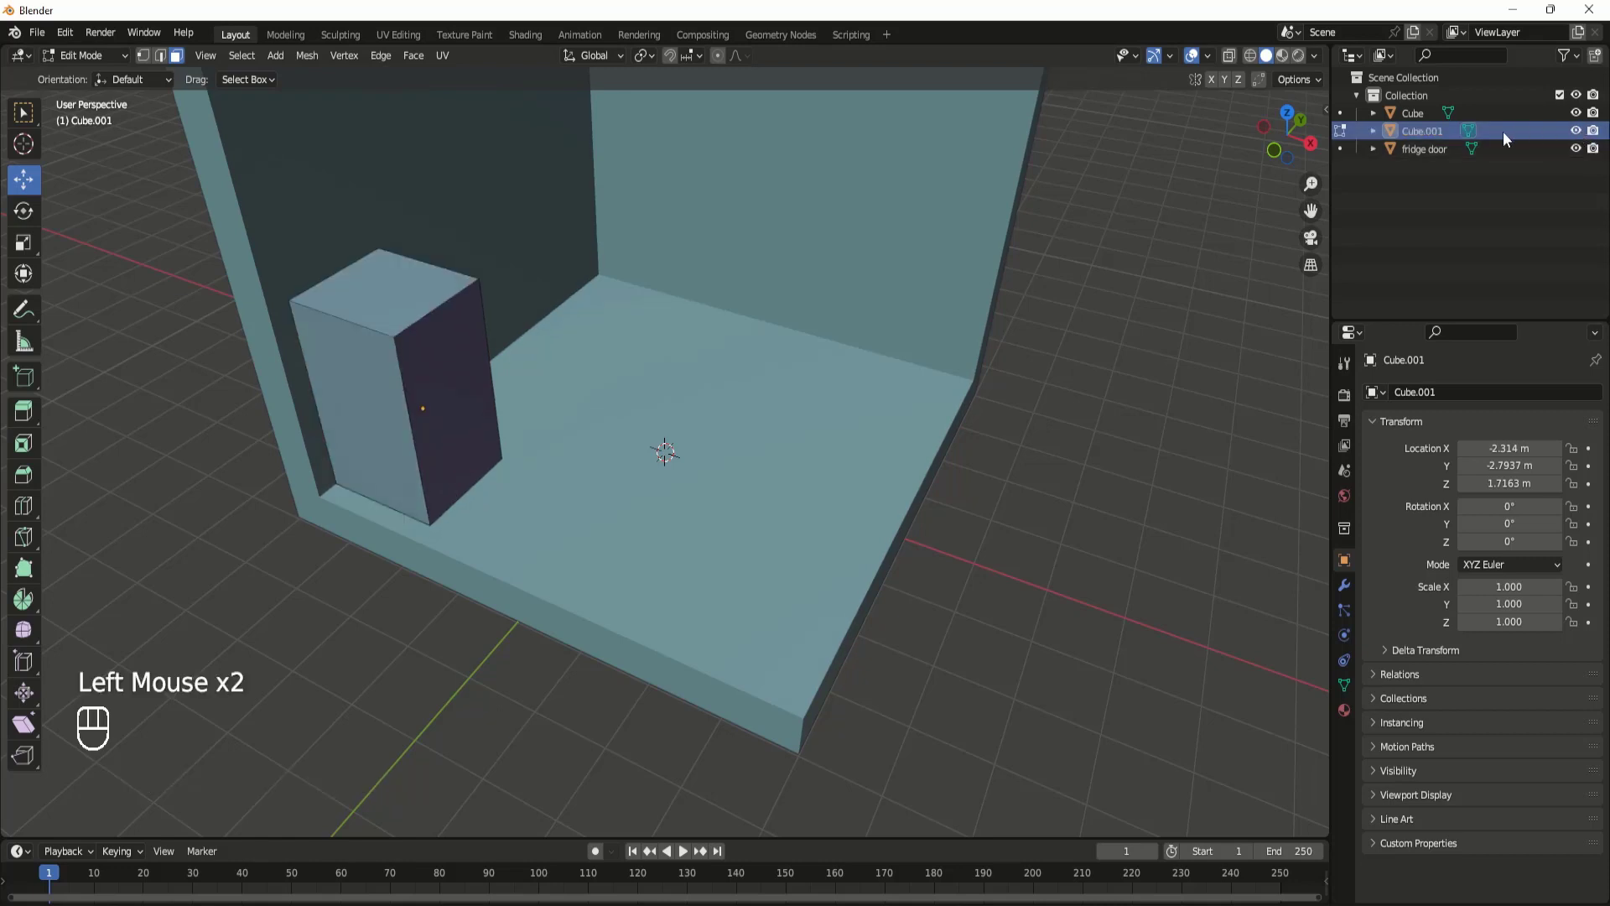
double_click(1421, 131)
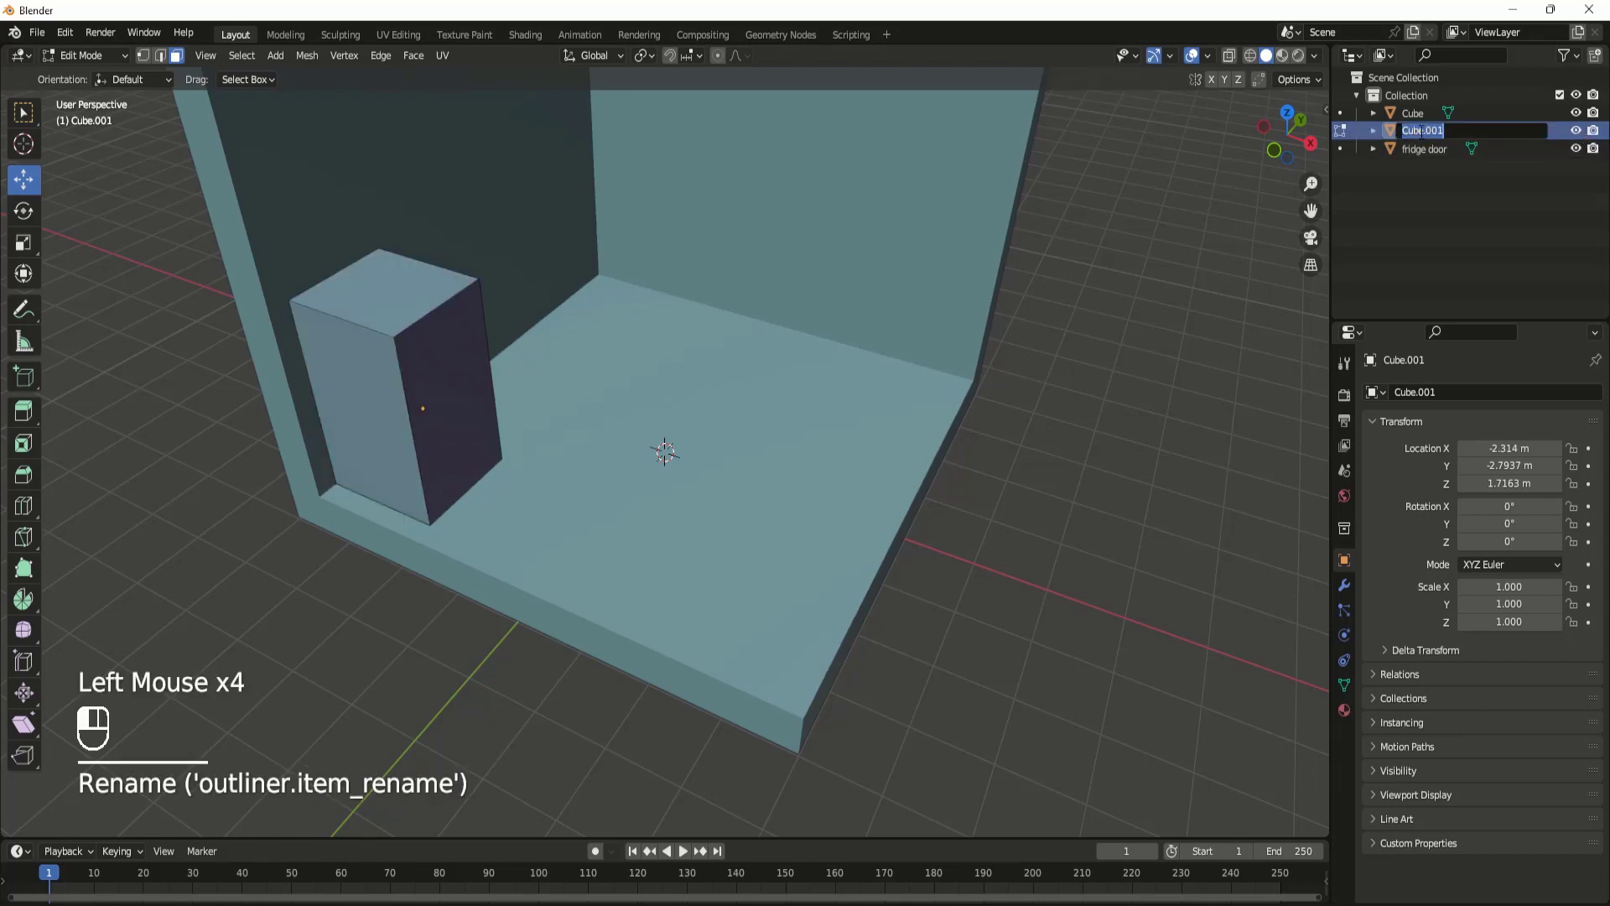
type("mini fridge")
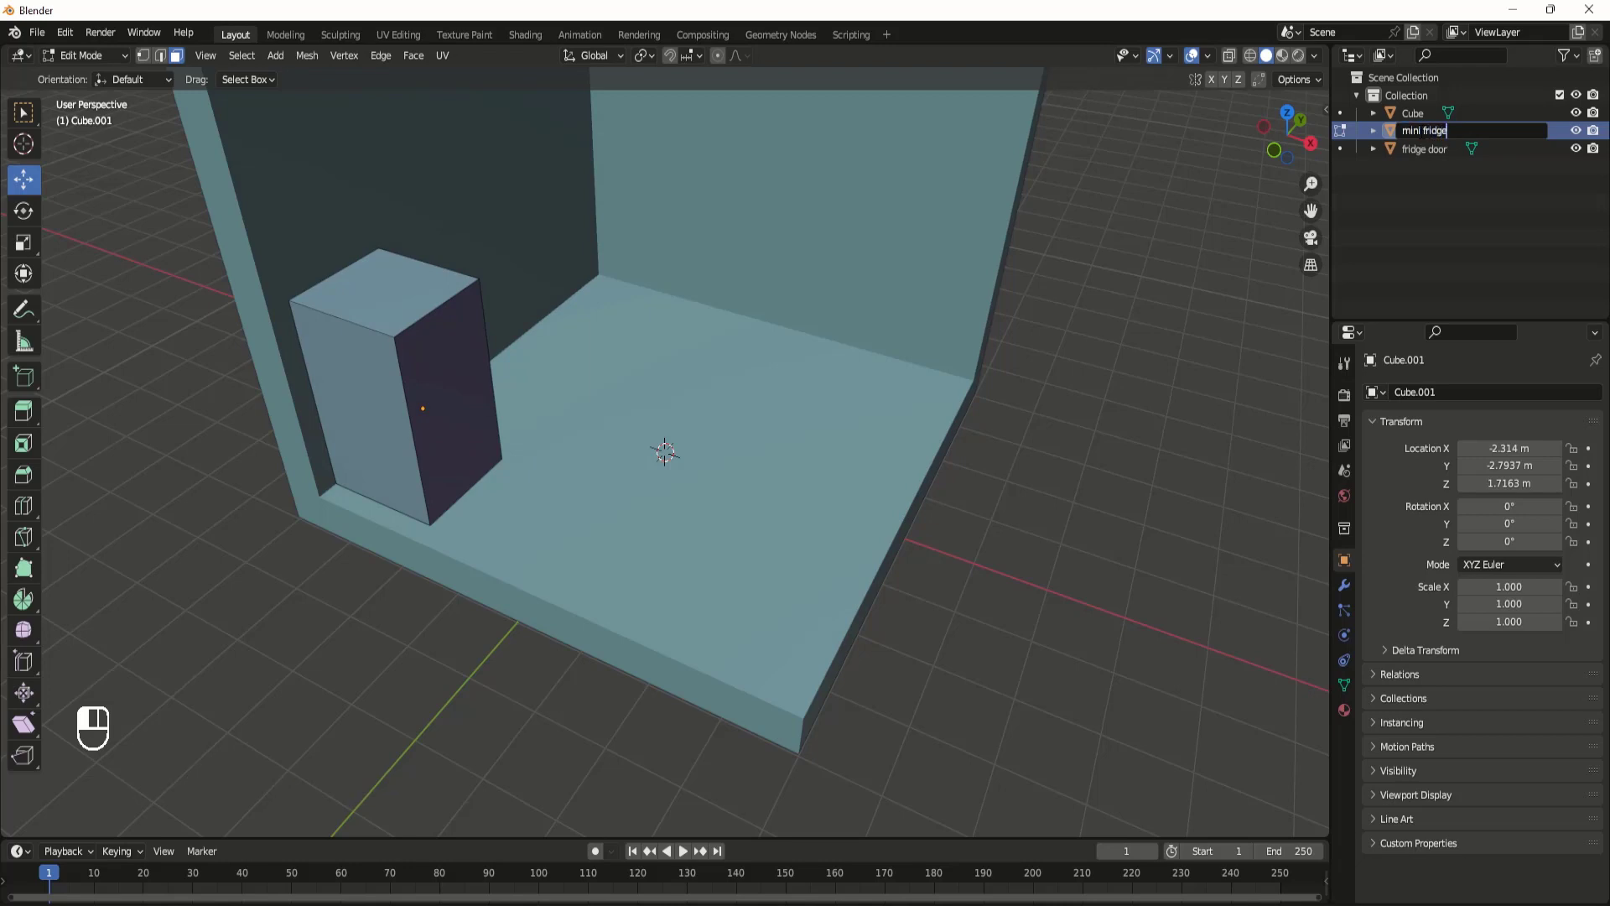
key("Return")
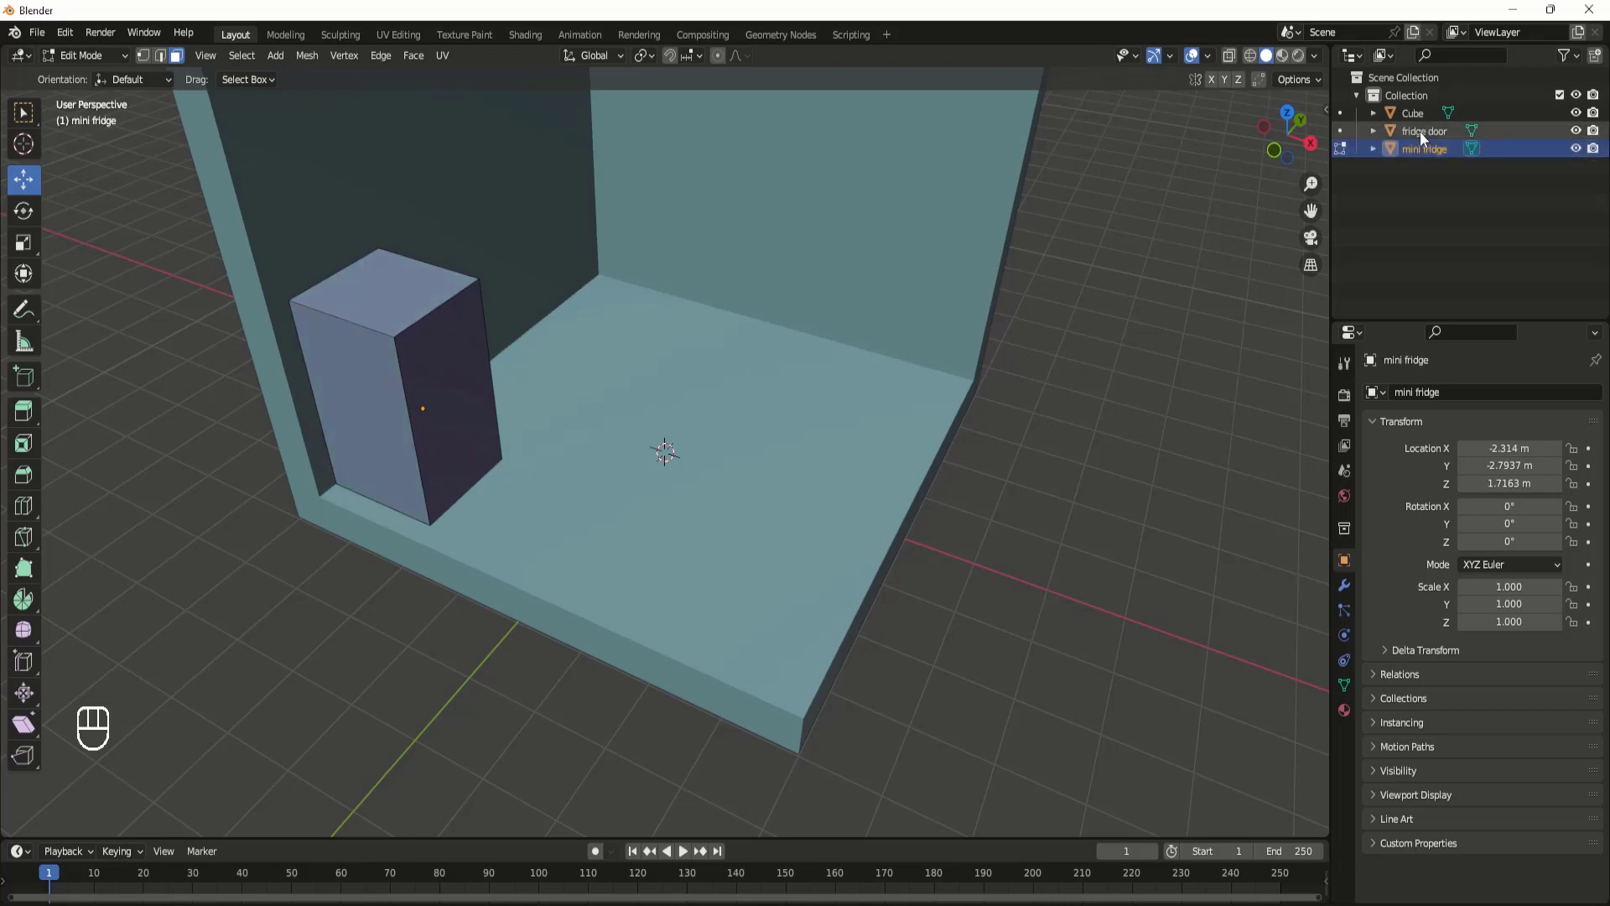
Step: Rename the floor-and-walls object "room"
left_click(1416, 112)
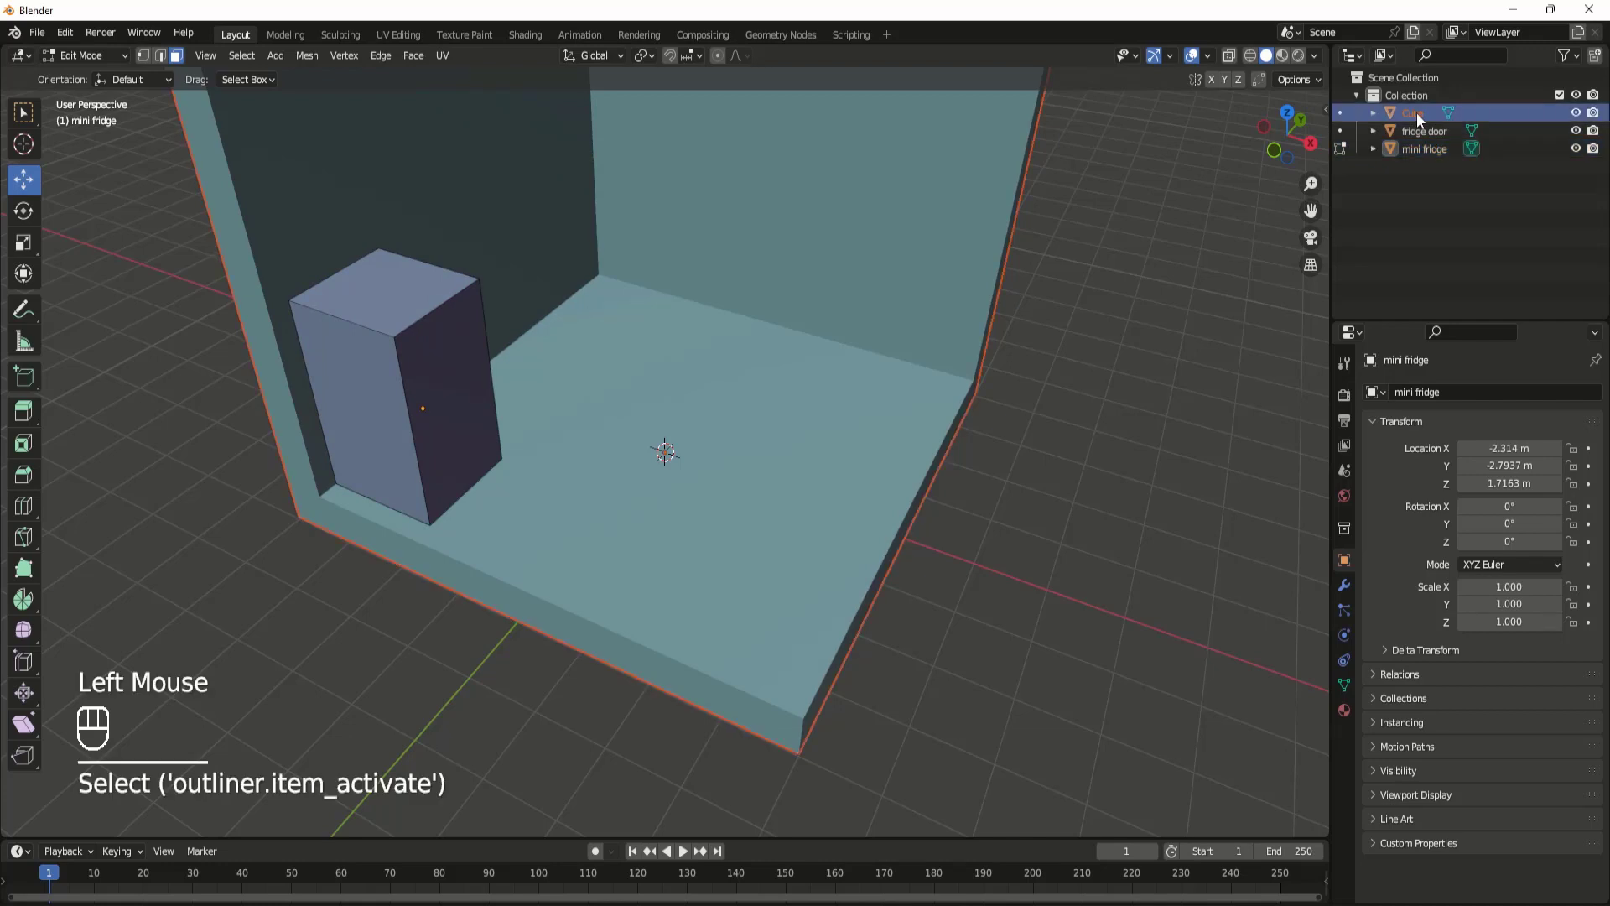
double_click(1416, 112)
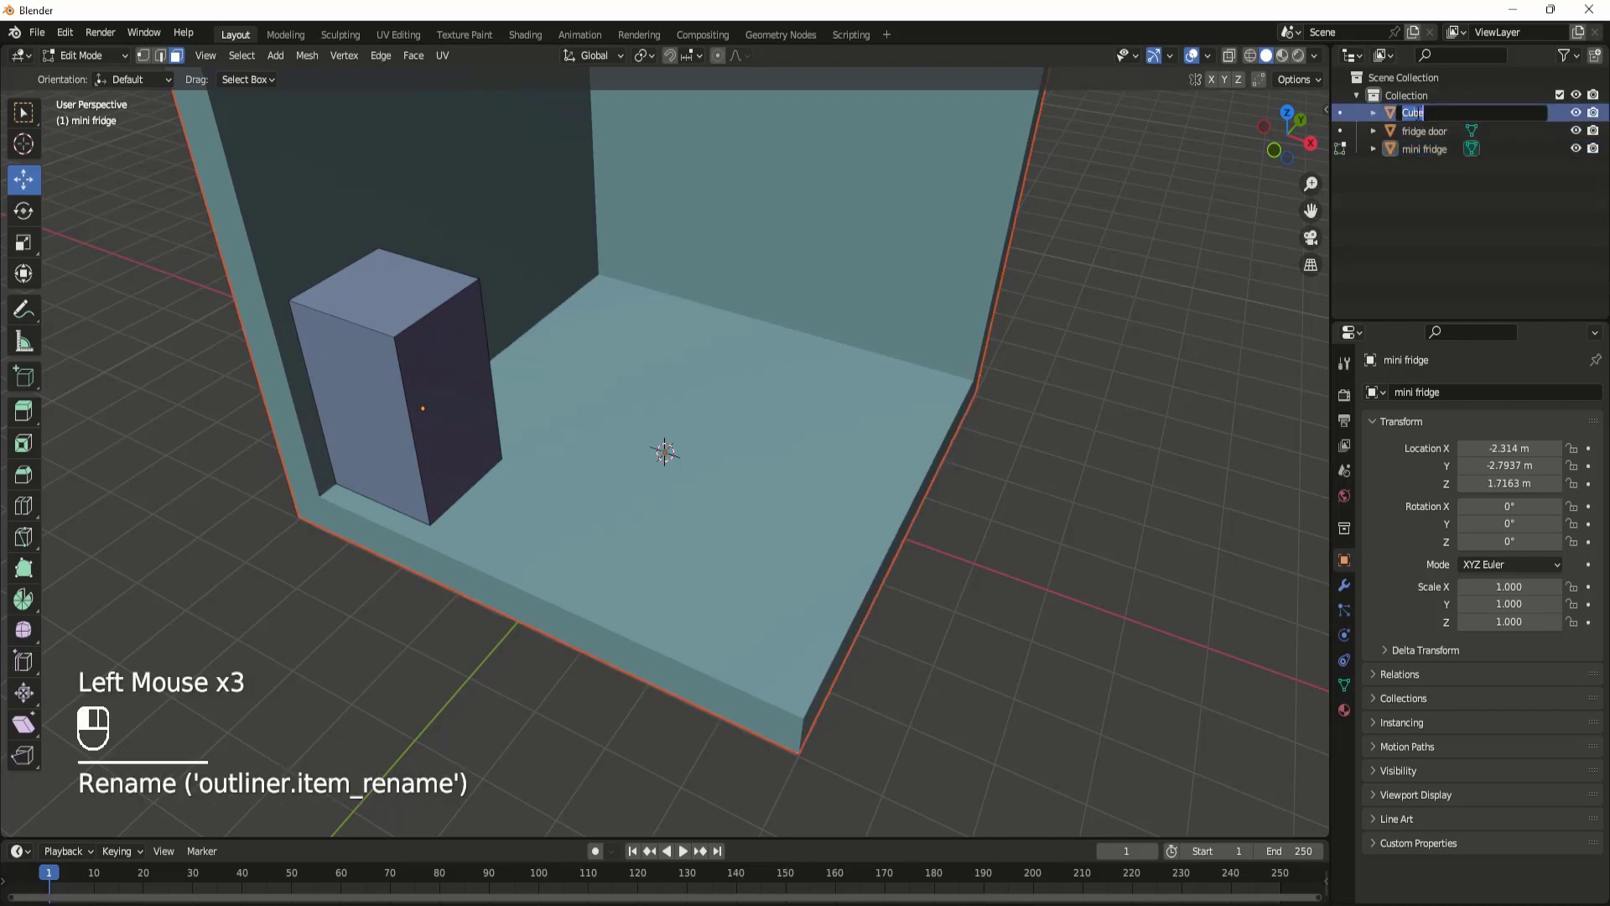
type("room")
key("Return")
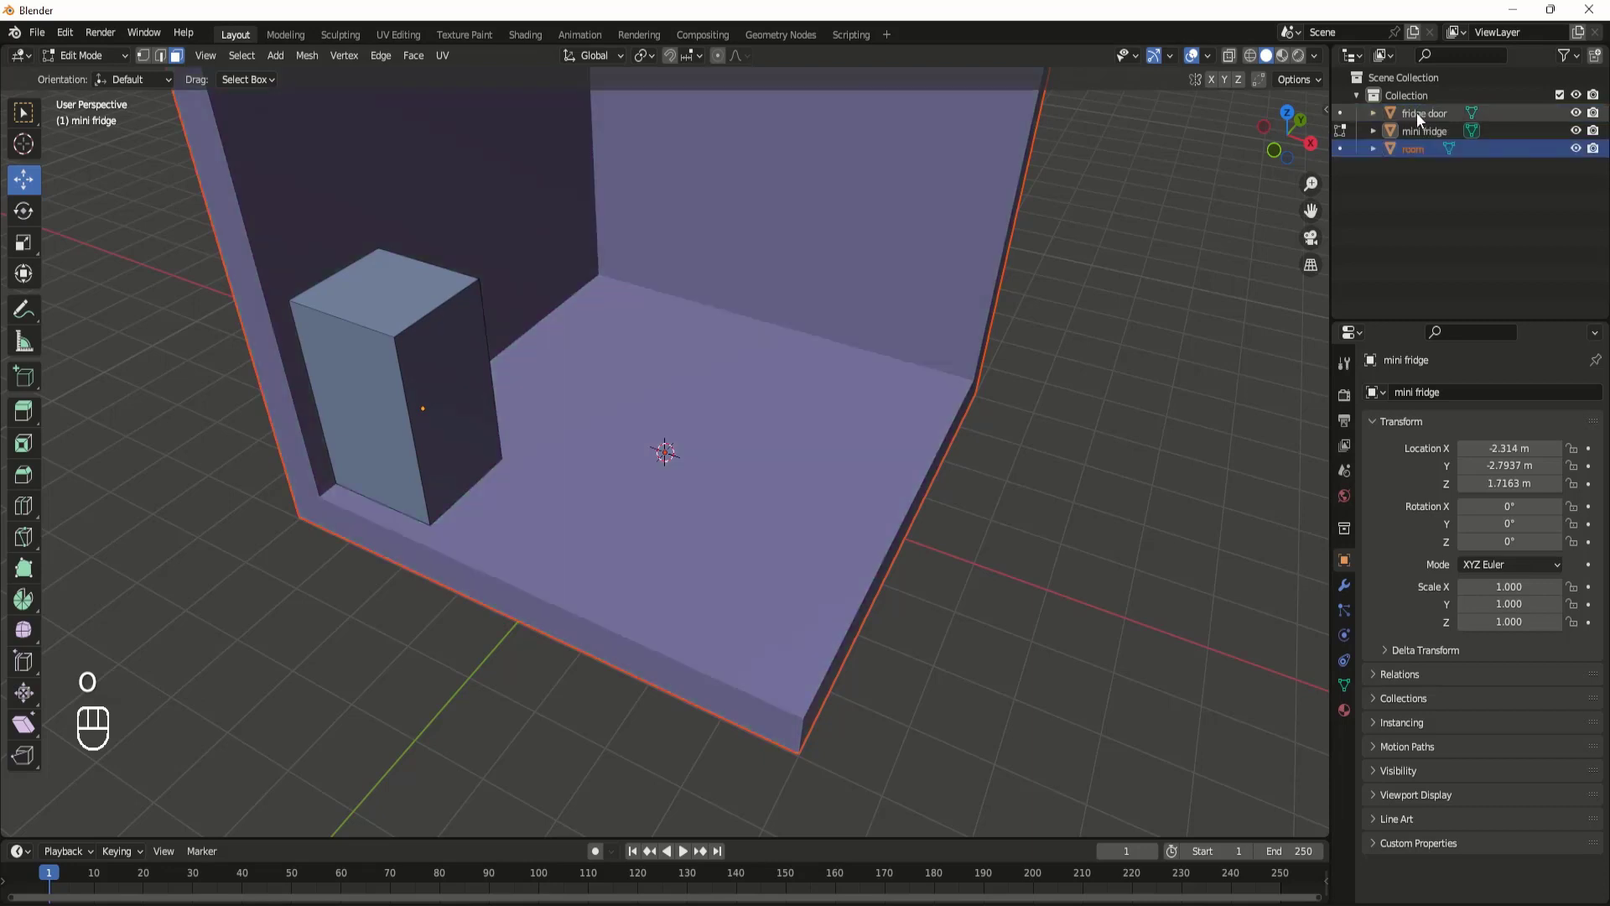
Step: Show the selectability toggles in the object list and make the room object unselectable
left_click(1578, 62)
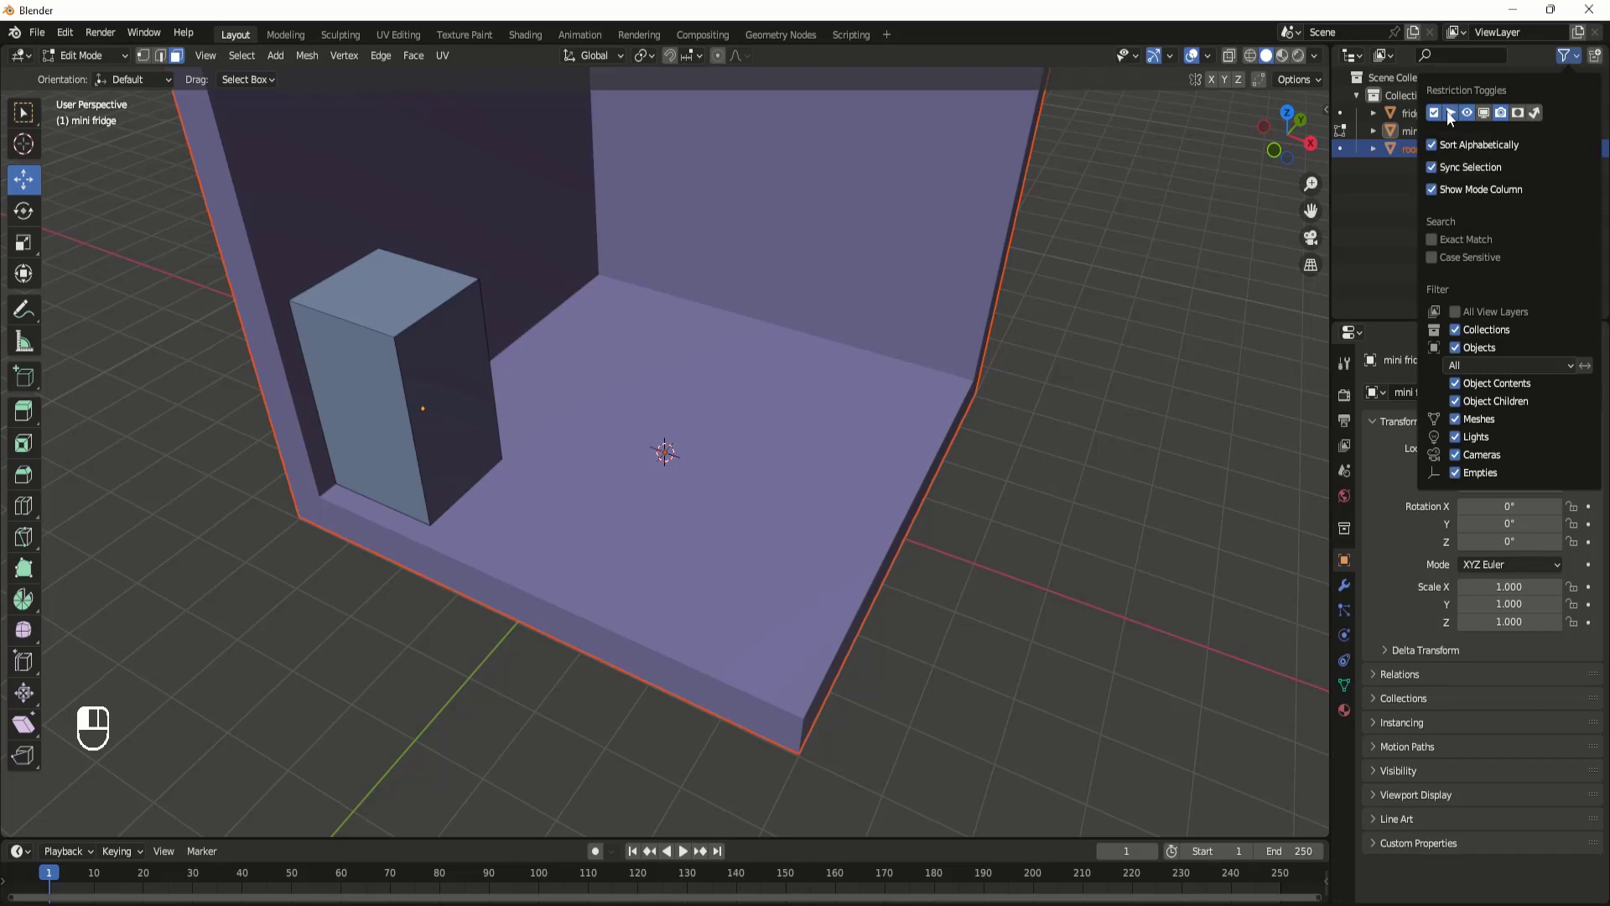
left_click(1577, 64)
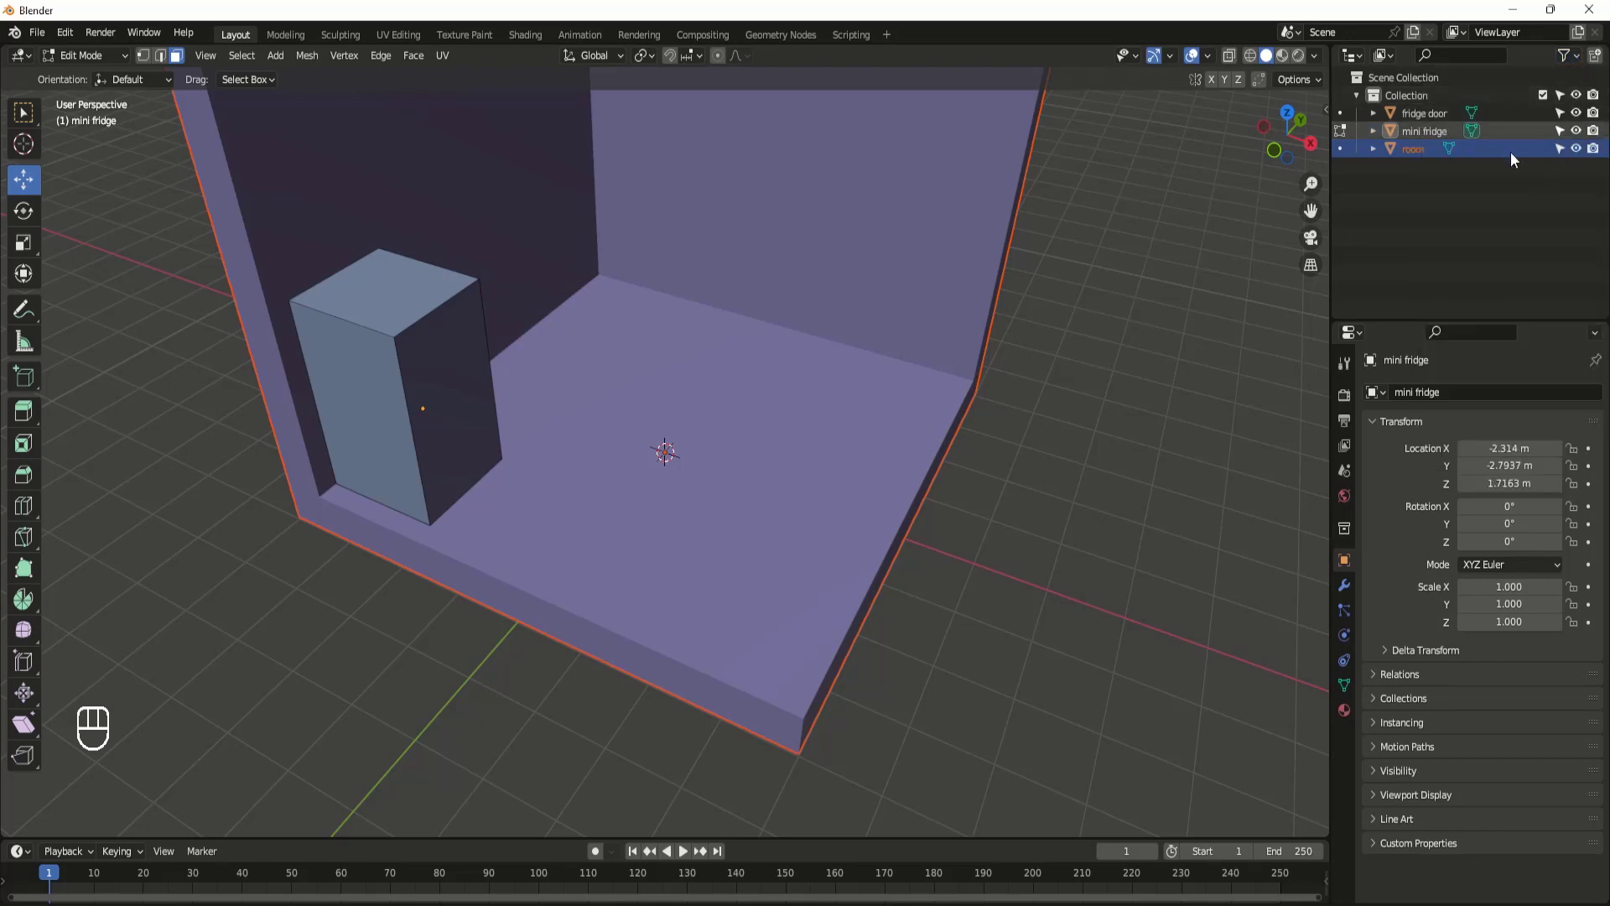
left_click(1560, 149)
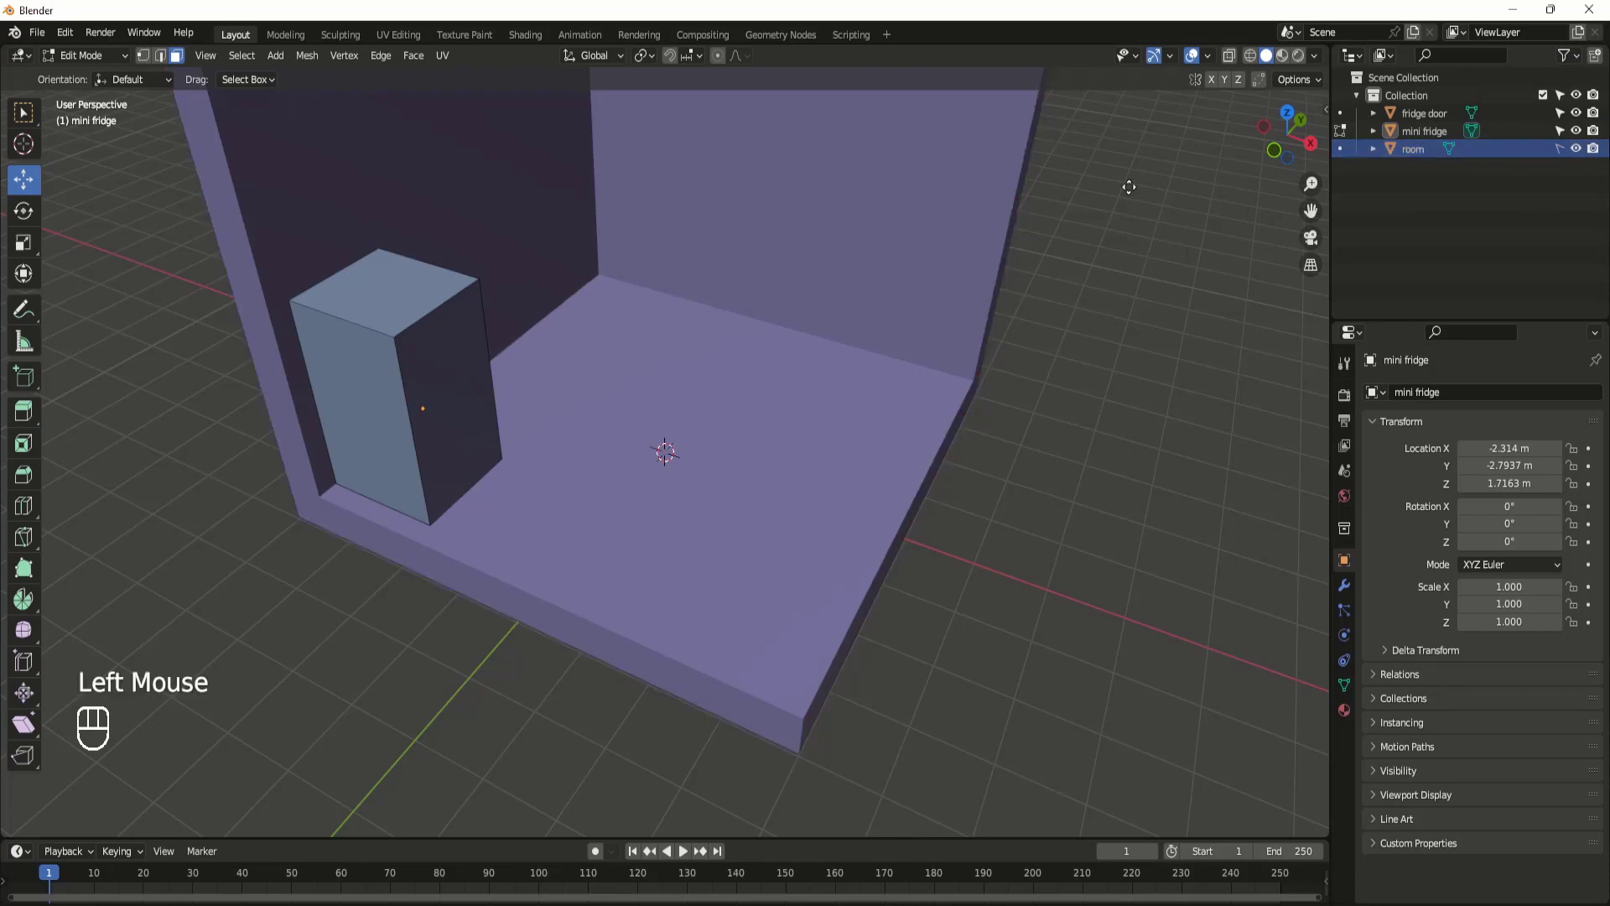
Step: Leave Edit Mode and try selecting the room's walls in the scene to check the selection lock
key("Tab")
left_click(963, 215)
left_click_drag(1135, 194, 944, 219)
double_click(945, 222)
triple_click(946, 222)
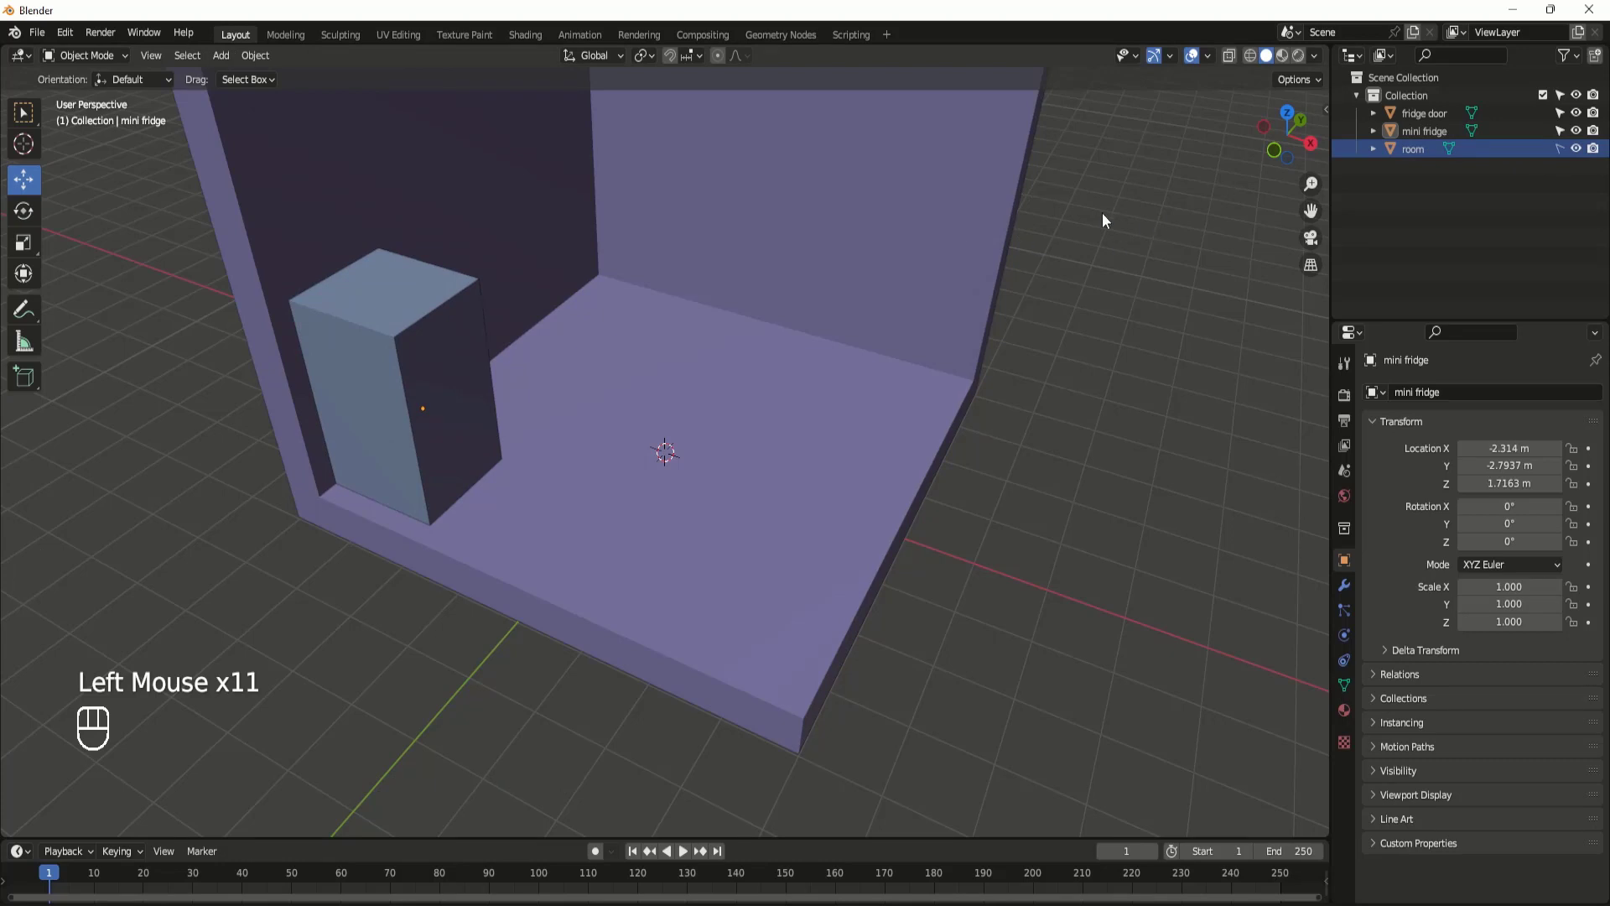
left_click_drag(1046, 201, 948, 220)
left_click(992, 235)
double_click(992, 236)
double_click(992, 236)
left_click(992, 235)
Step: Hide the fridge door and select the mini fridge body in Object Mode
key("Tab")
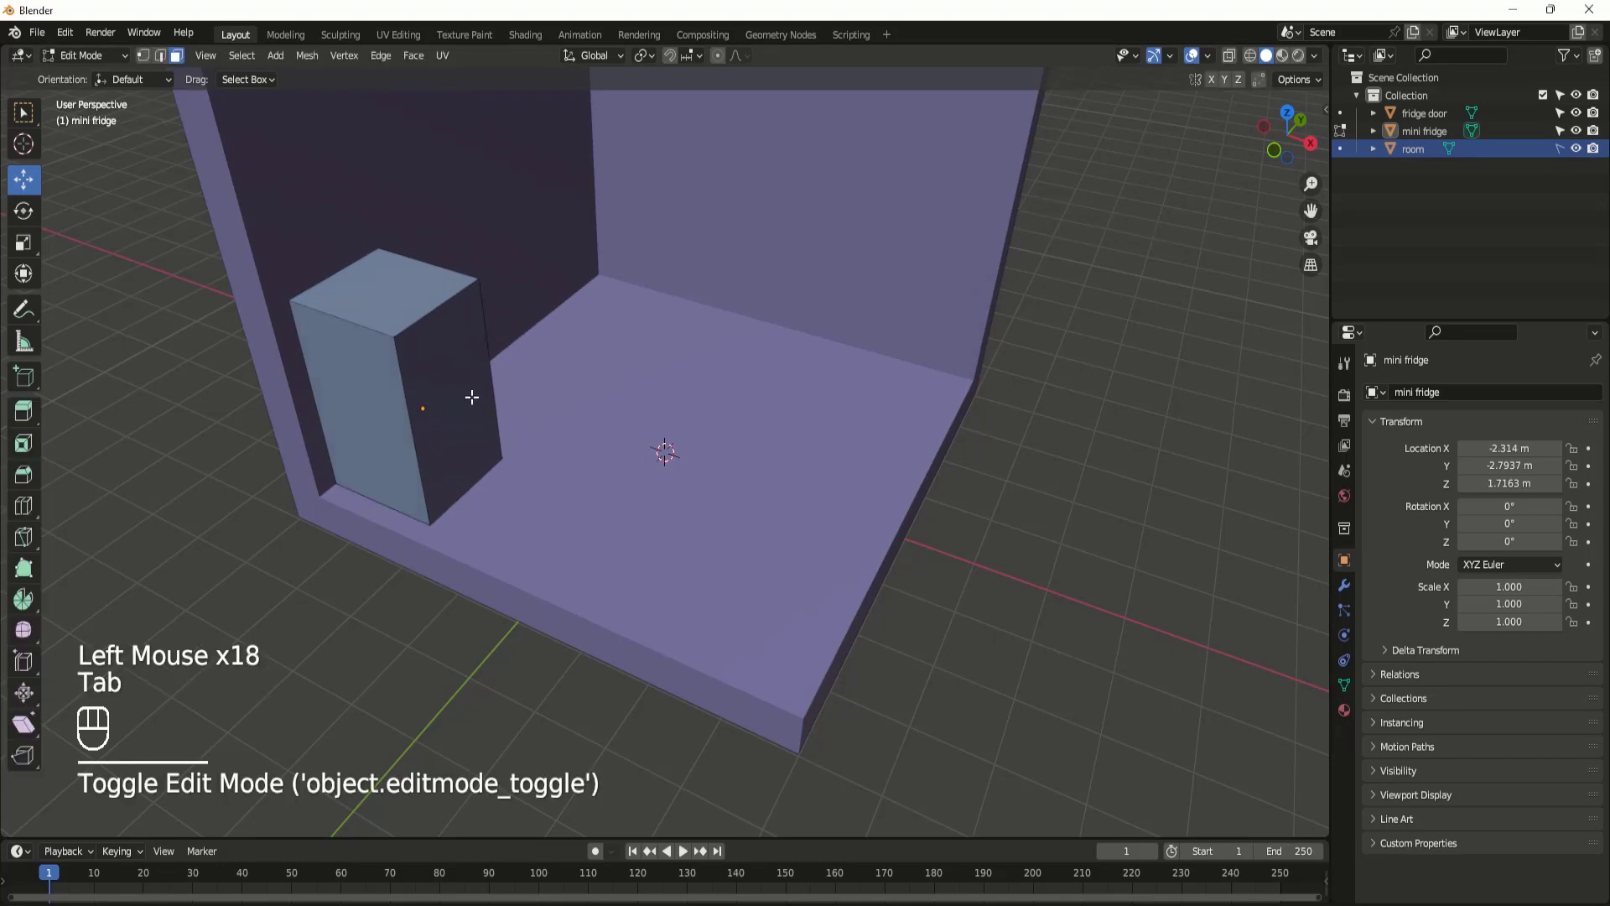
key("Tab")
left_click(406, 352)
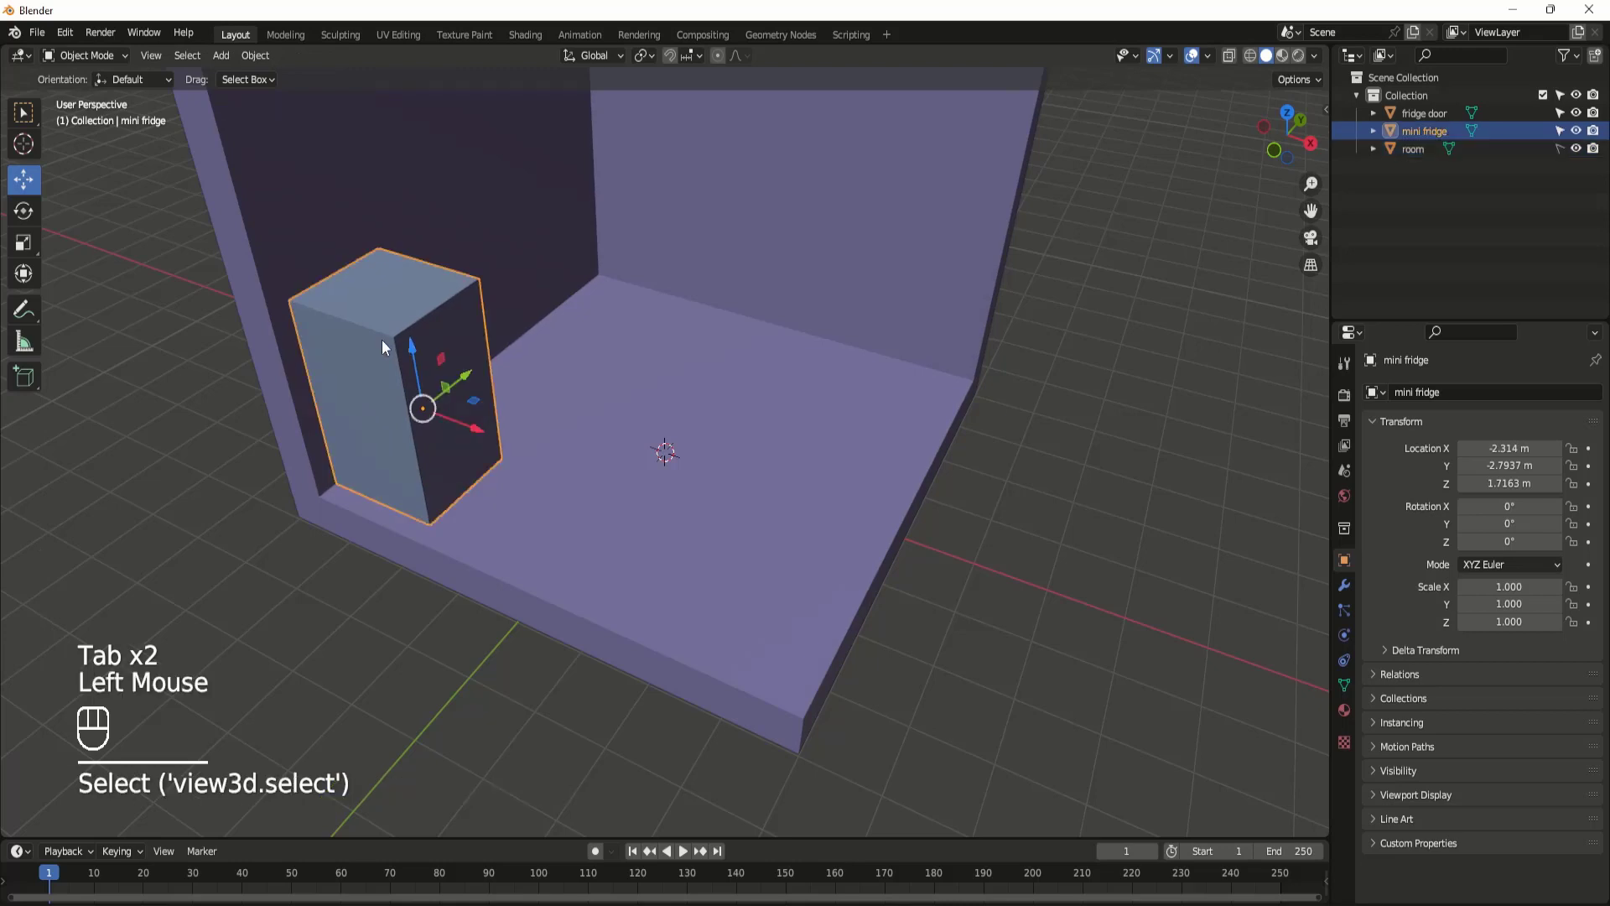
left_click(383, 347)
key("Tab")
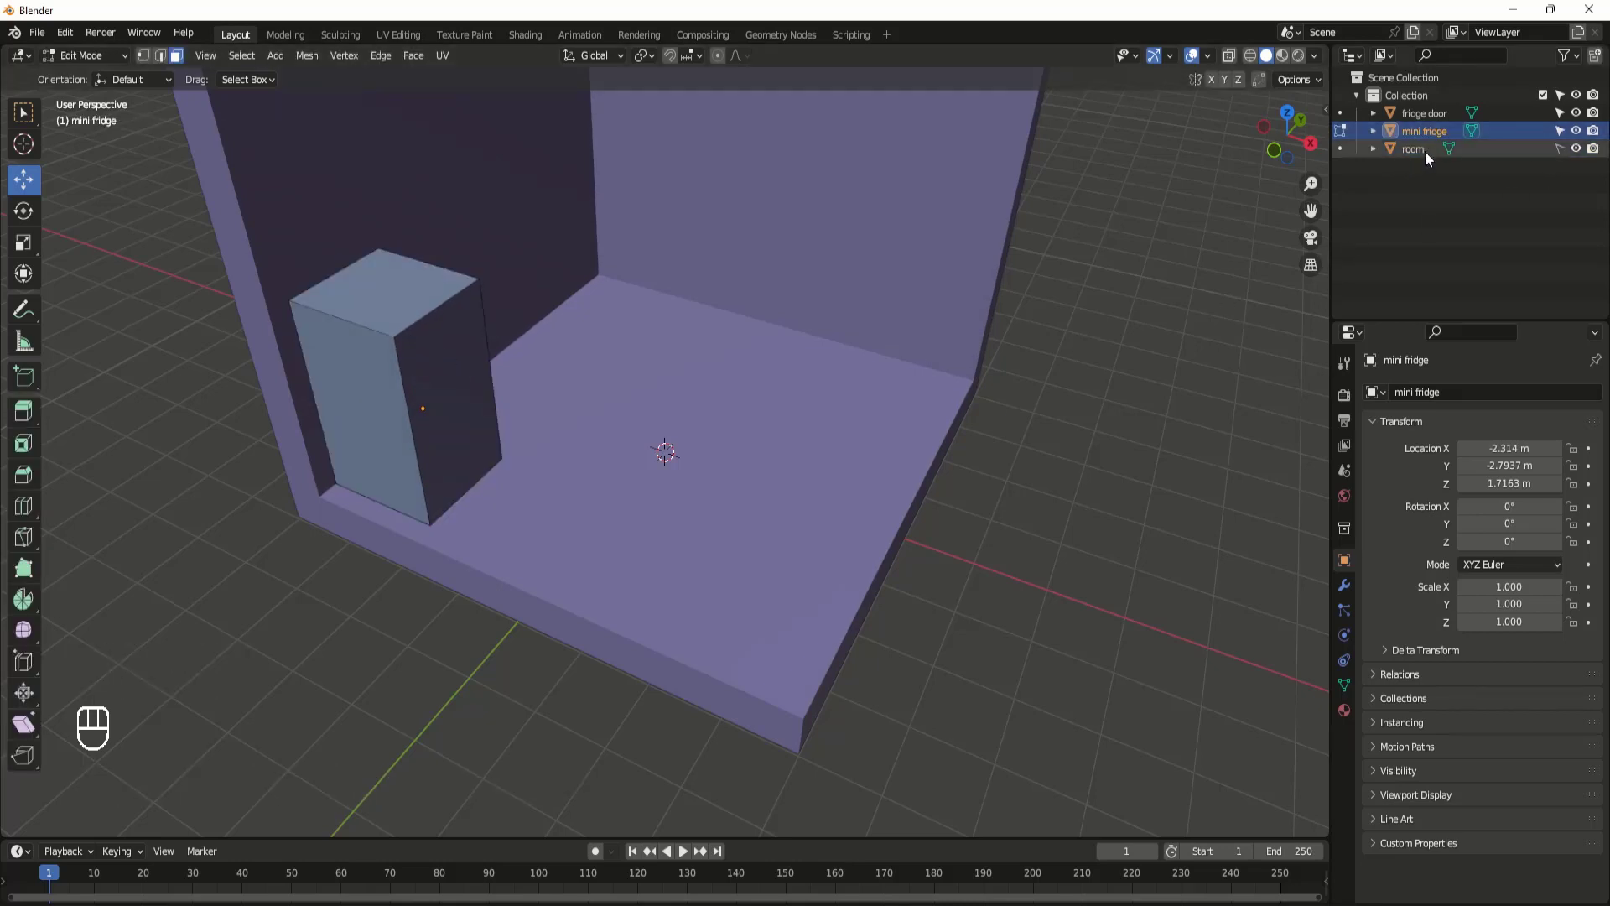
left_click(1574, 113)
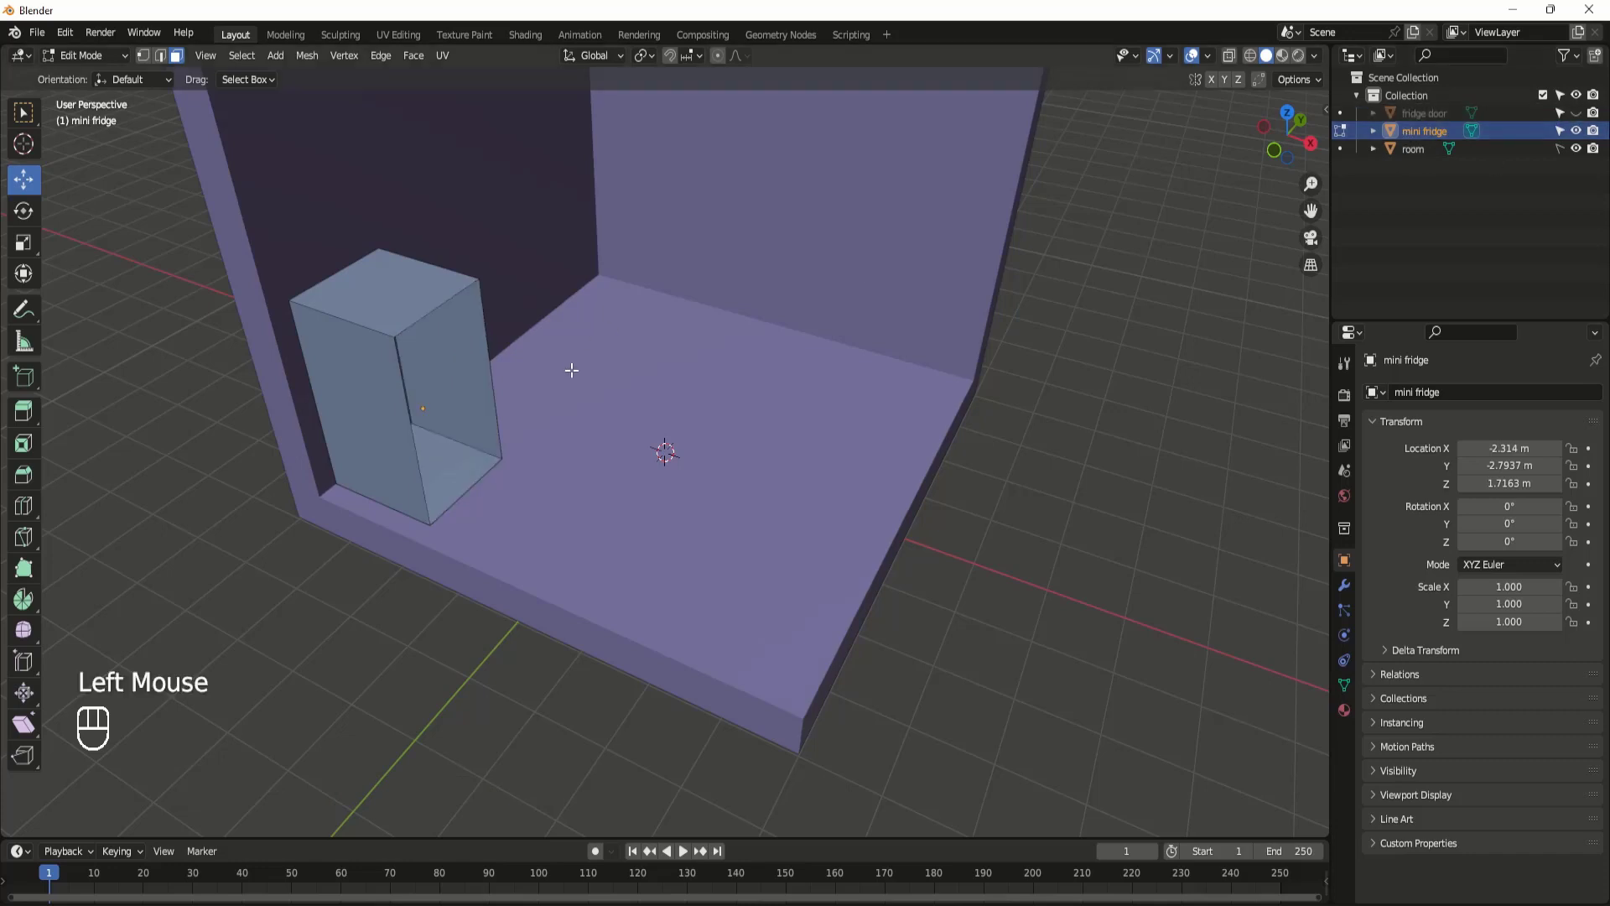
key("Tab")
left_click(389, 313)
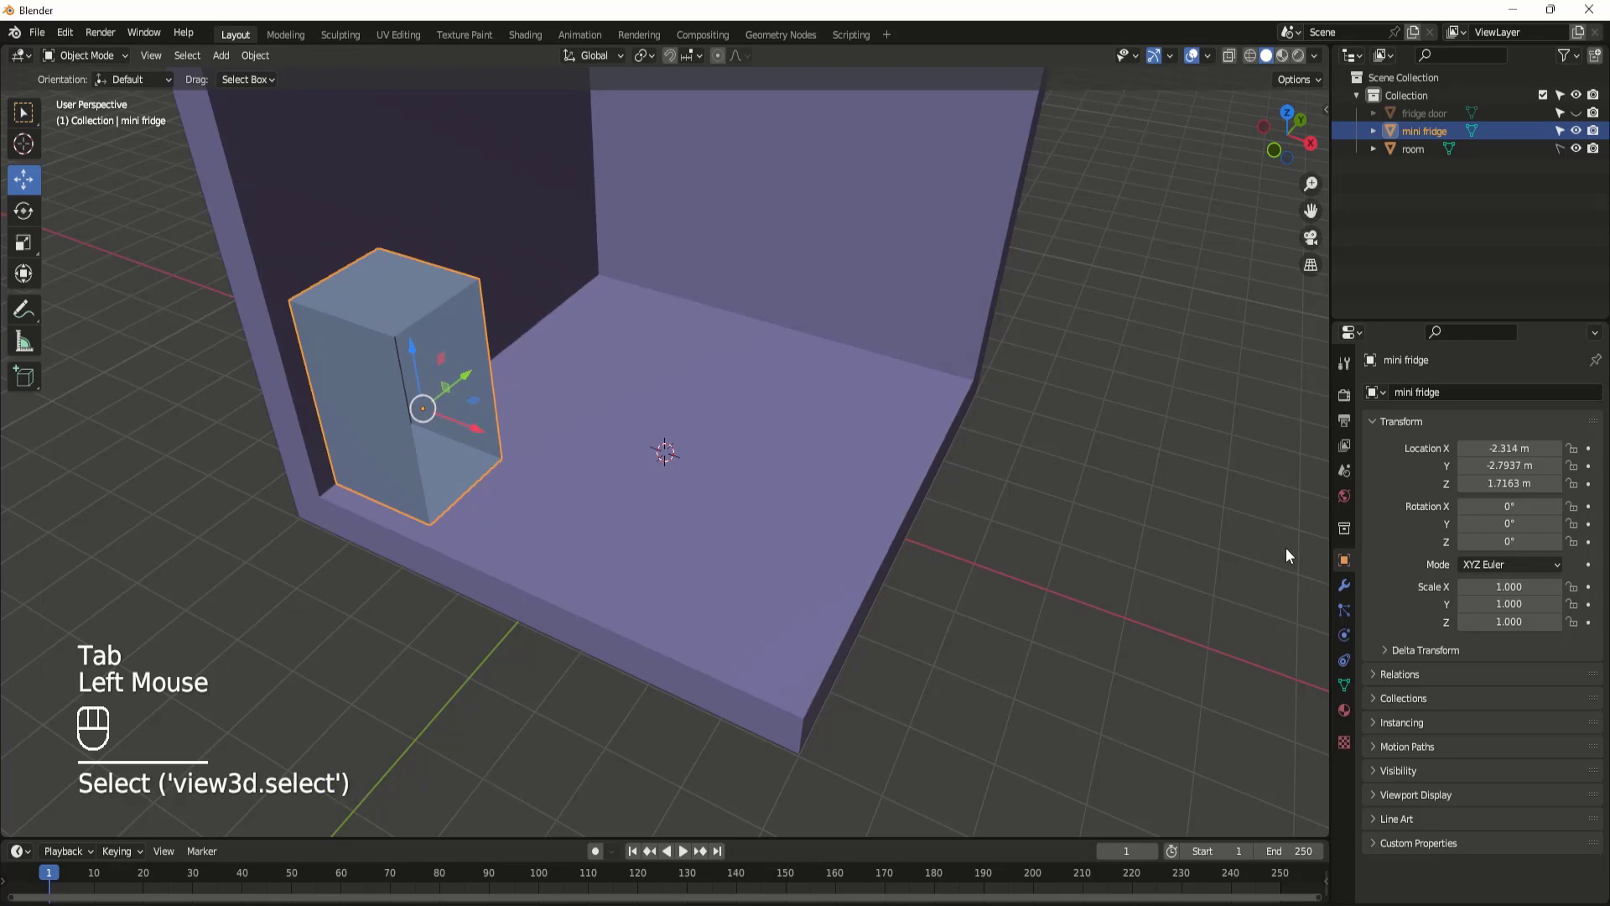
Step: Add a Bevel modifier to the mini fridge body and set its segments to 3
left_click(1345, 586)
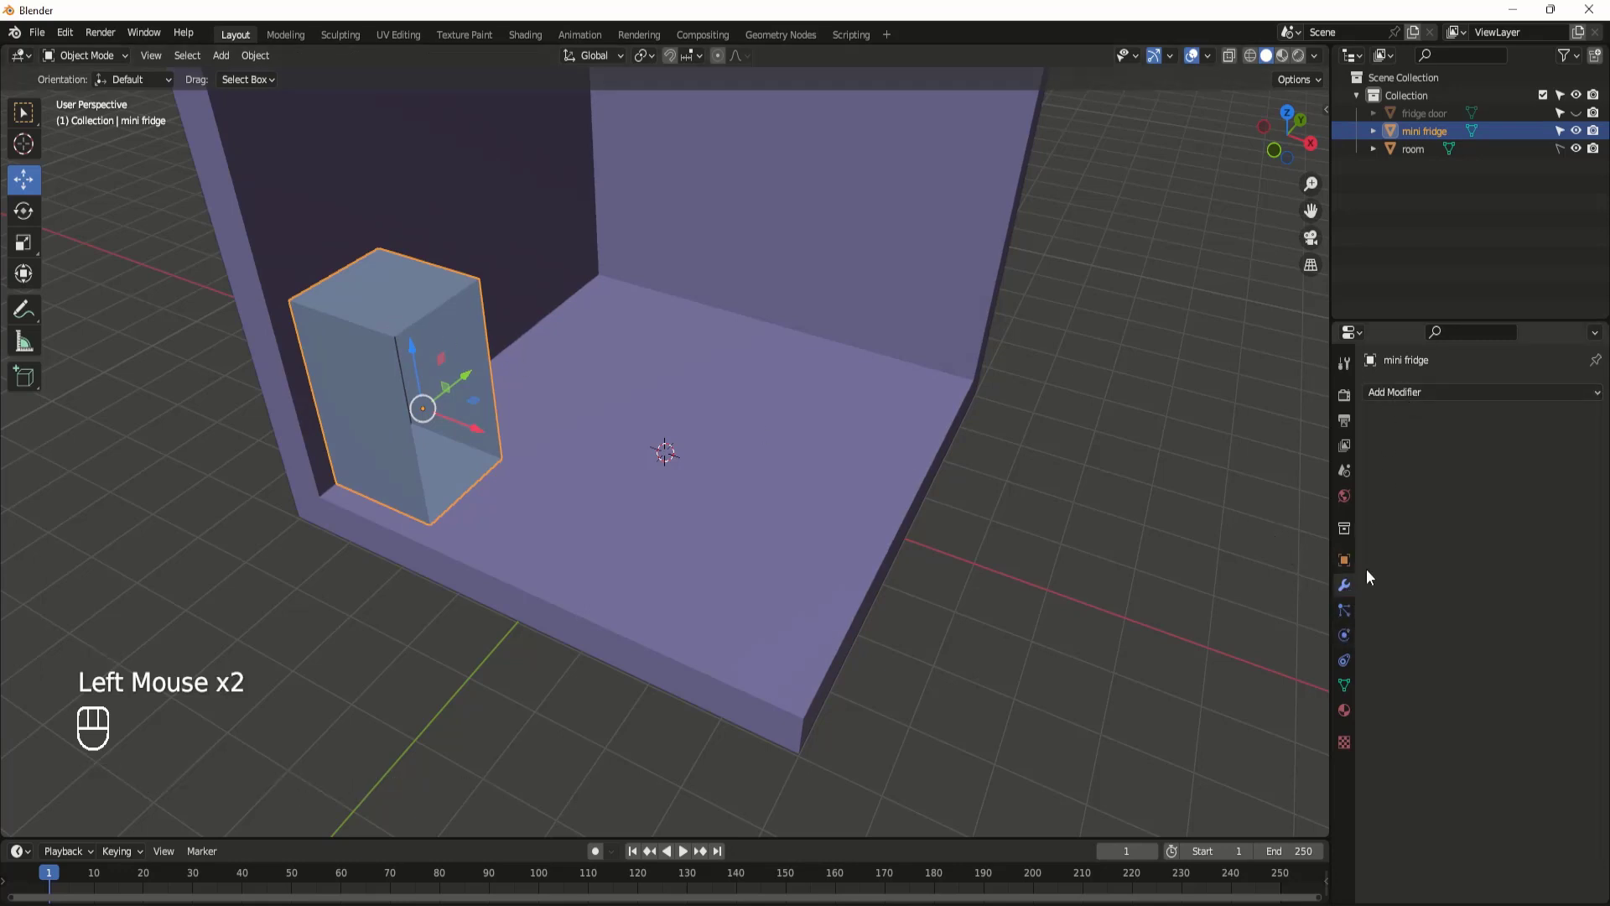
left_click(1411, 392)
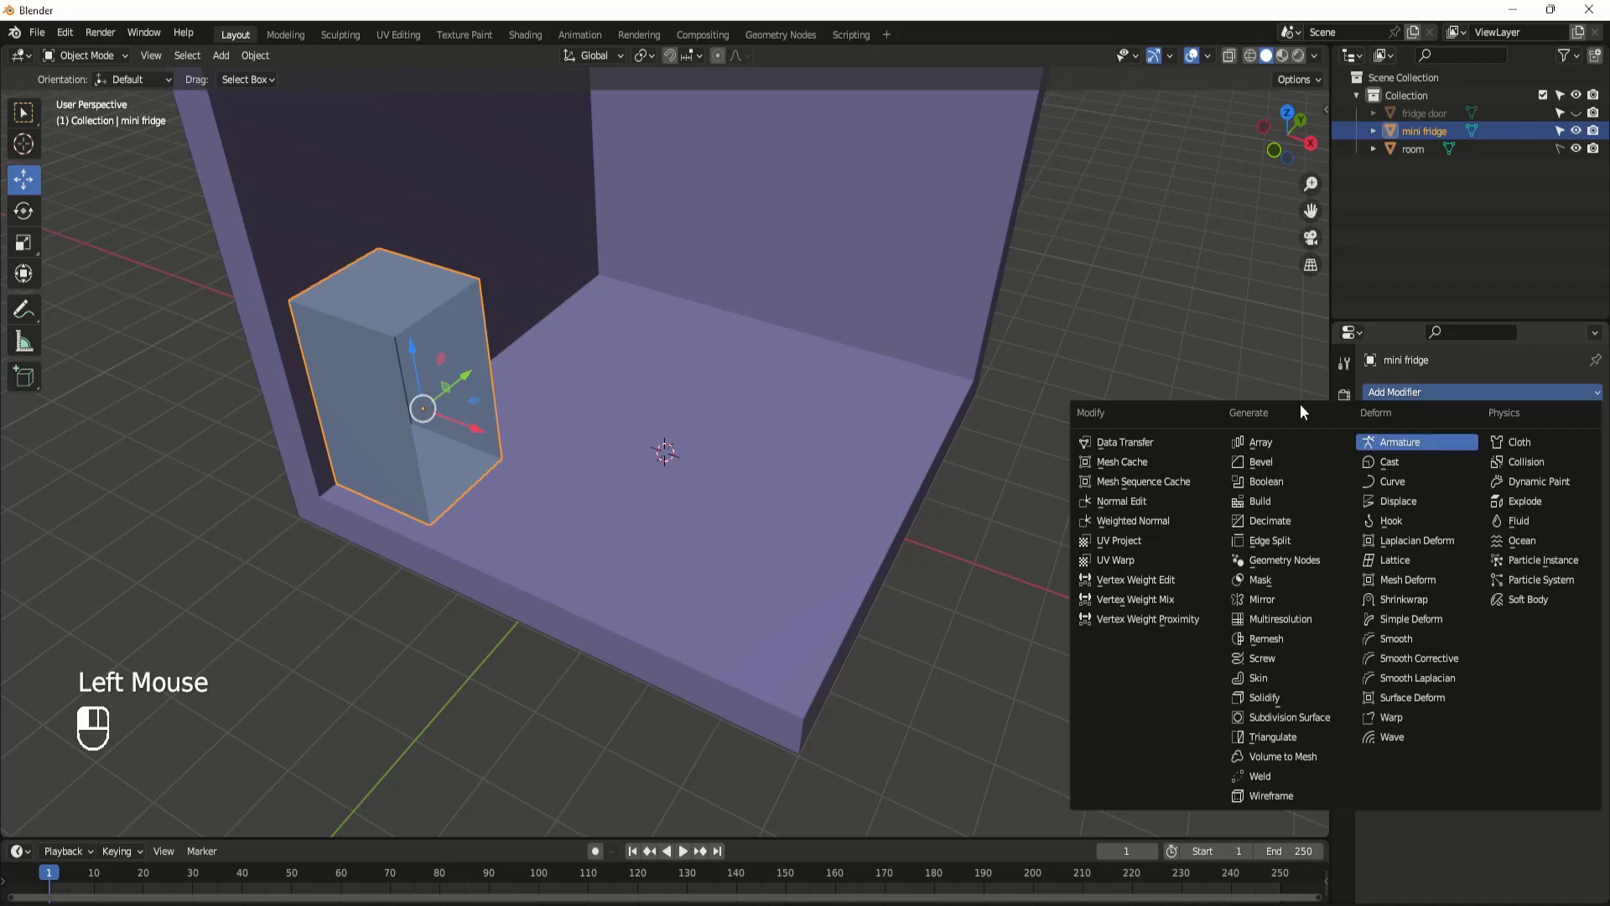
left_click(1284, 463)
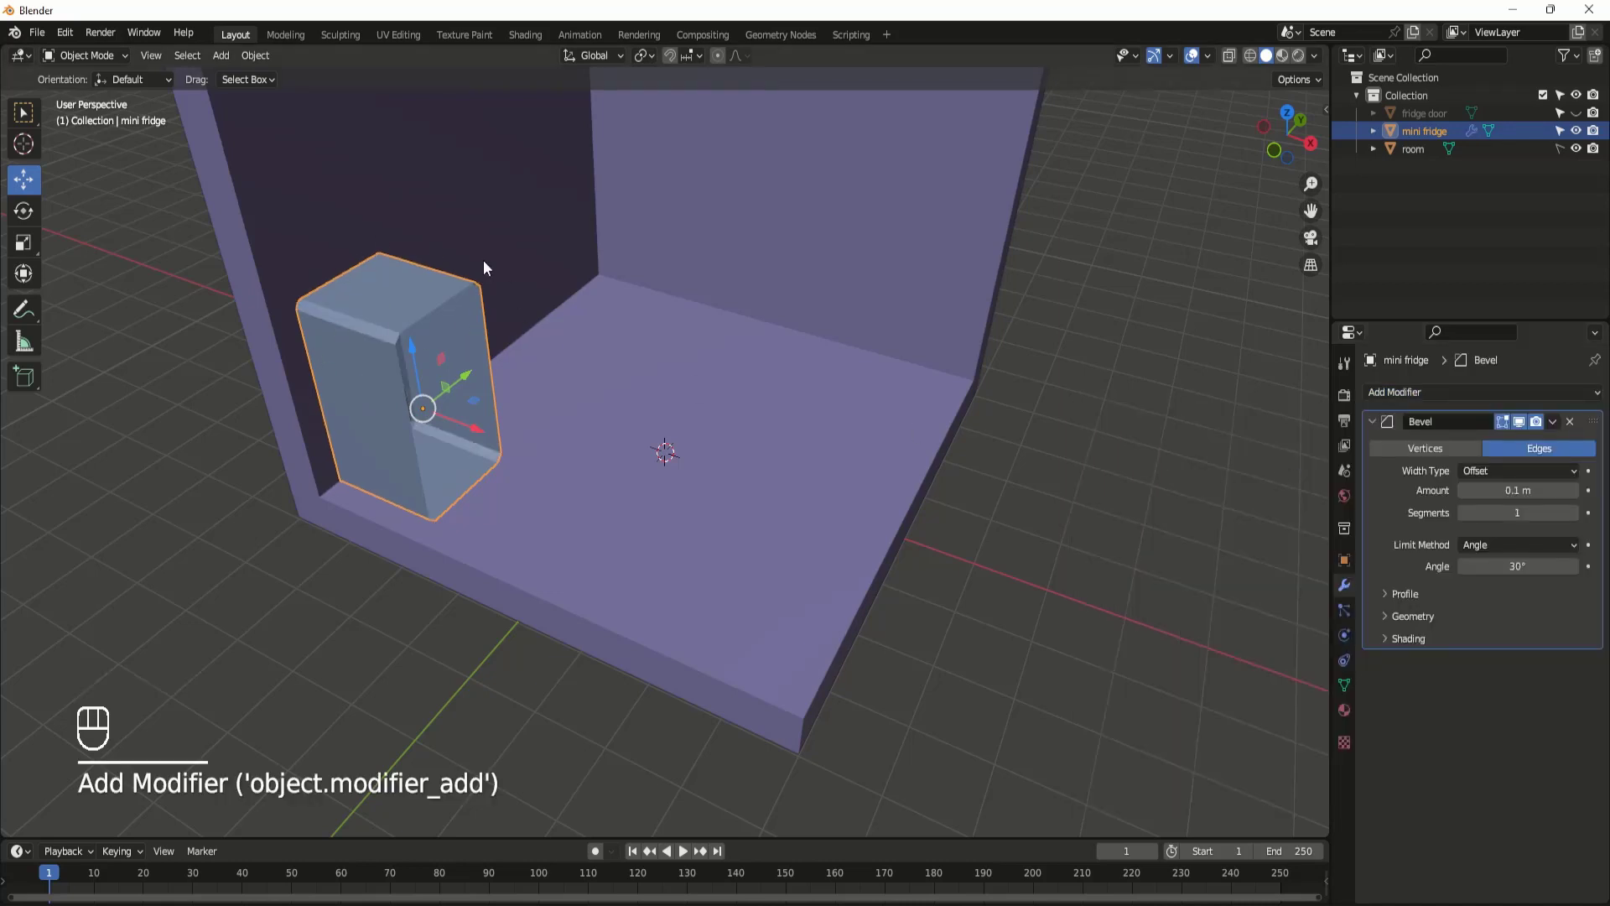
left_click(1573, 513)
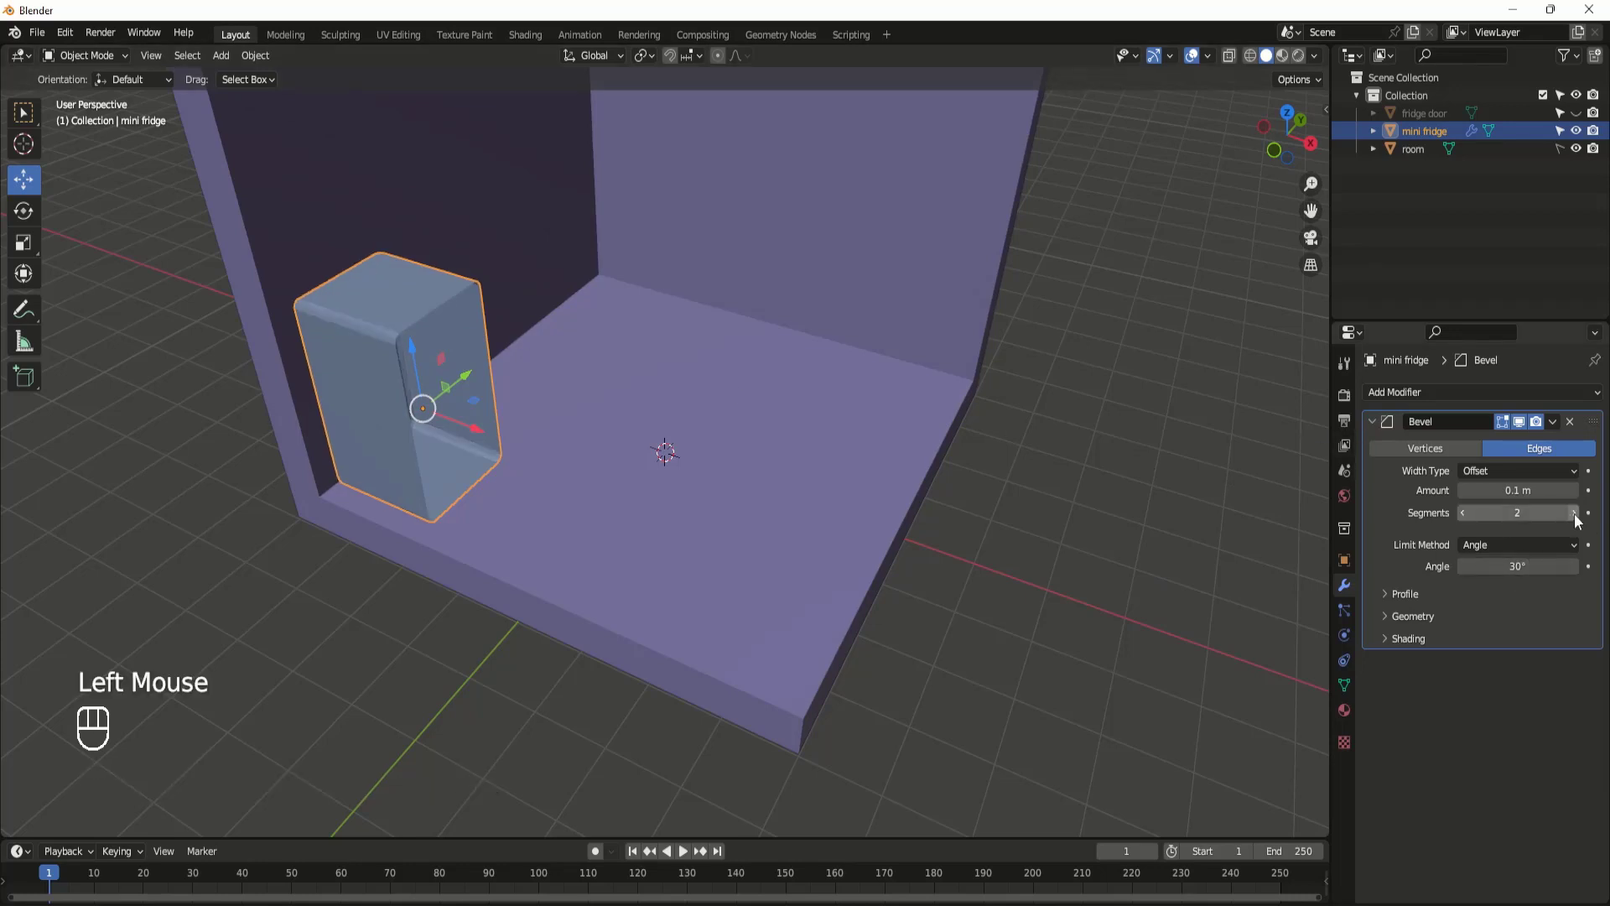
left_click(1574, 512)
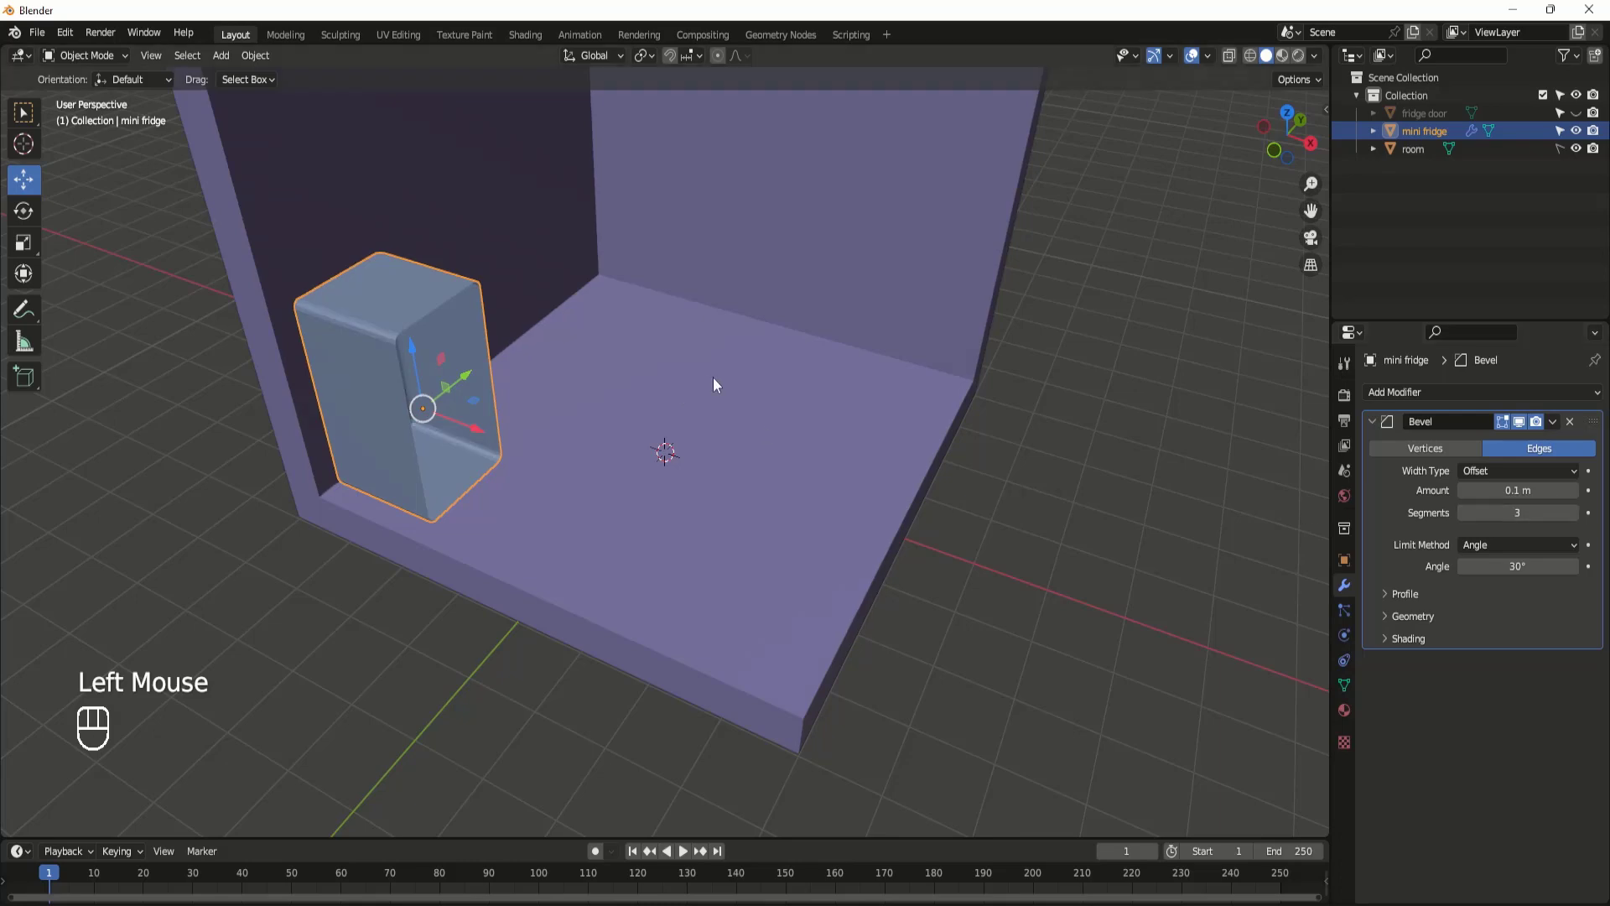
middle_click_drag(714, 383, 487, 349)
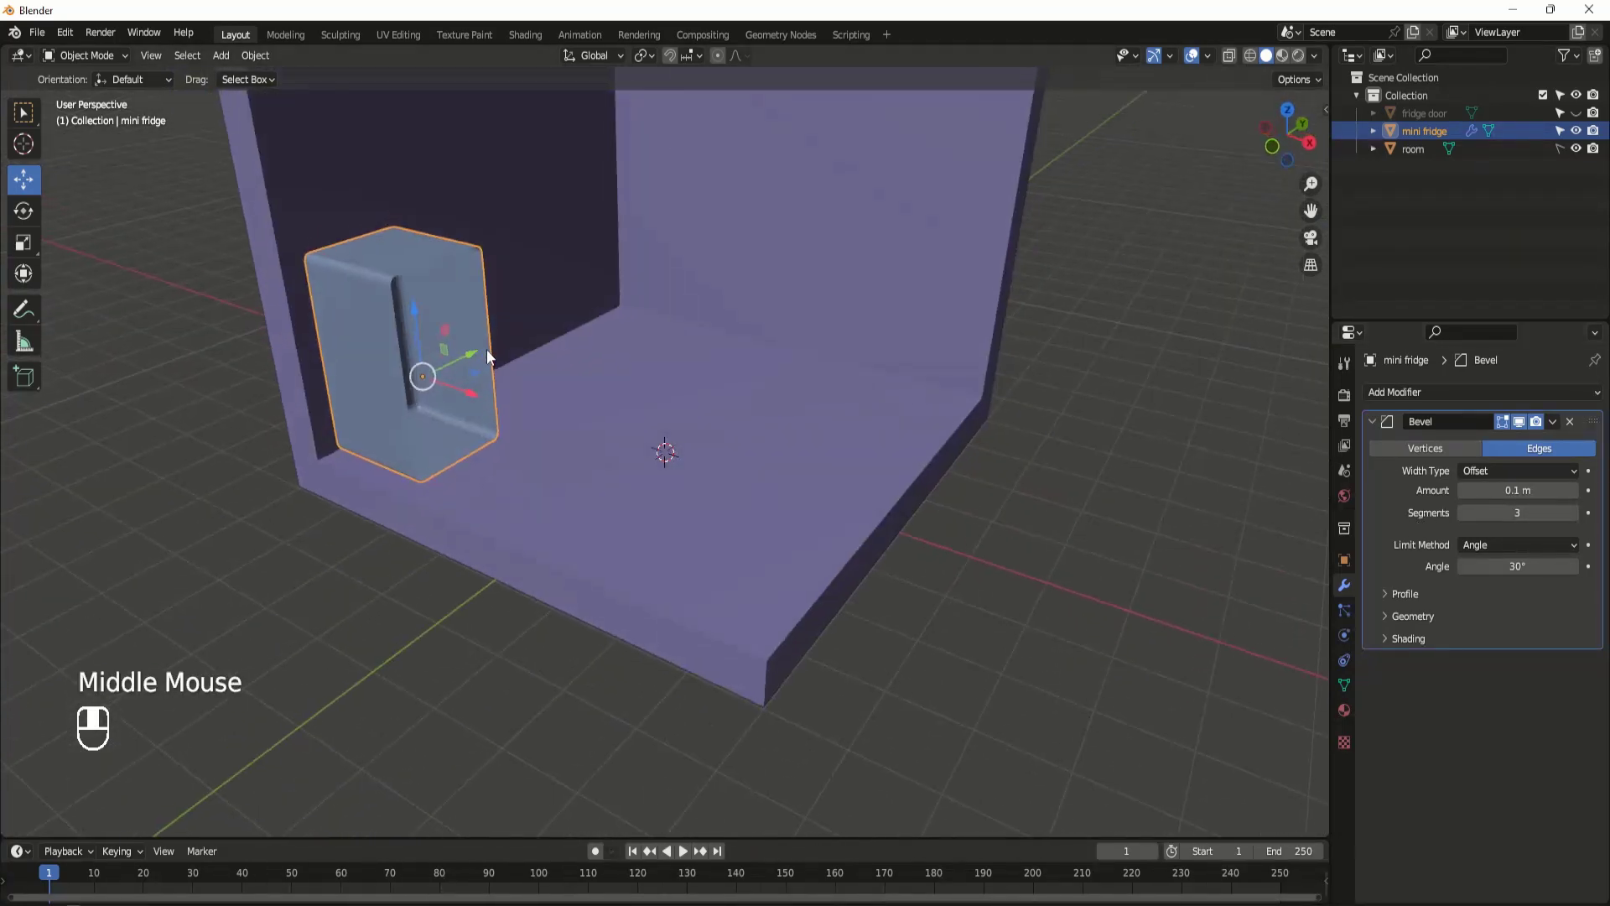
Step: Add a Solidify modifier below the mini fridge's Bevel and set its thickness to 0.12 m
left_click(1434, 392)
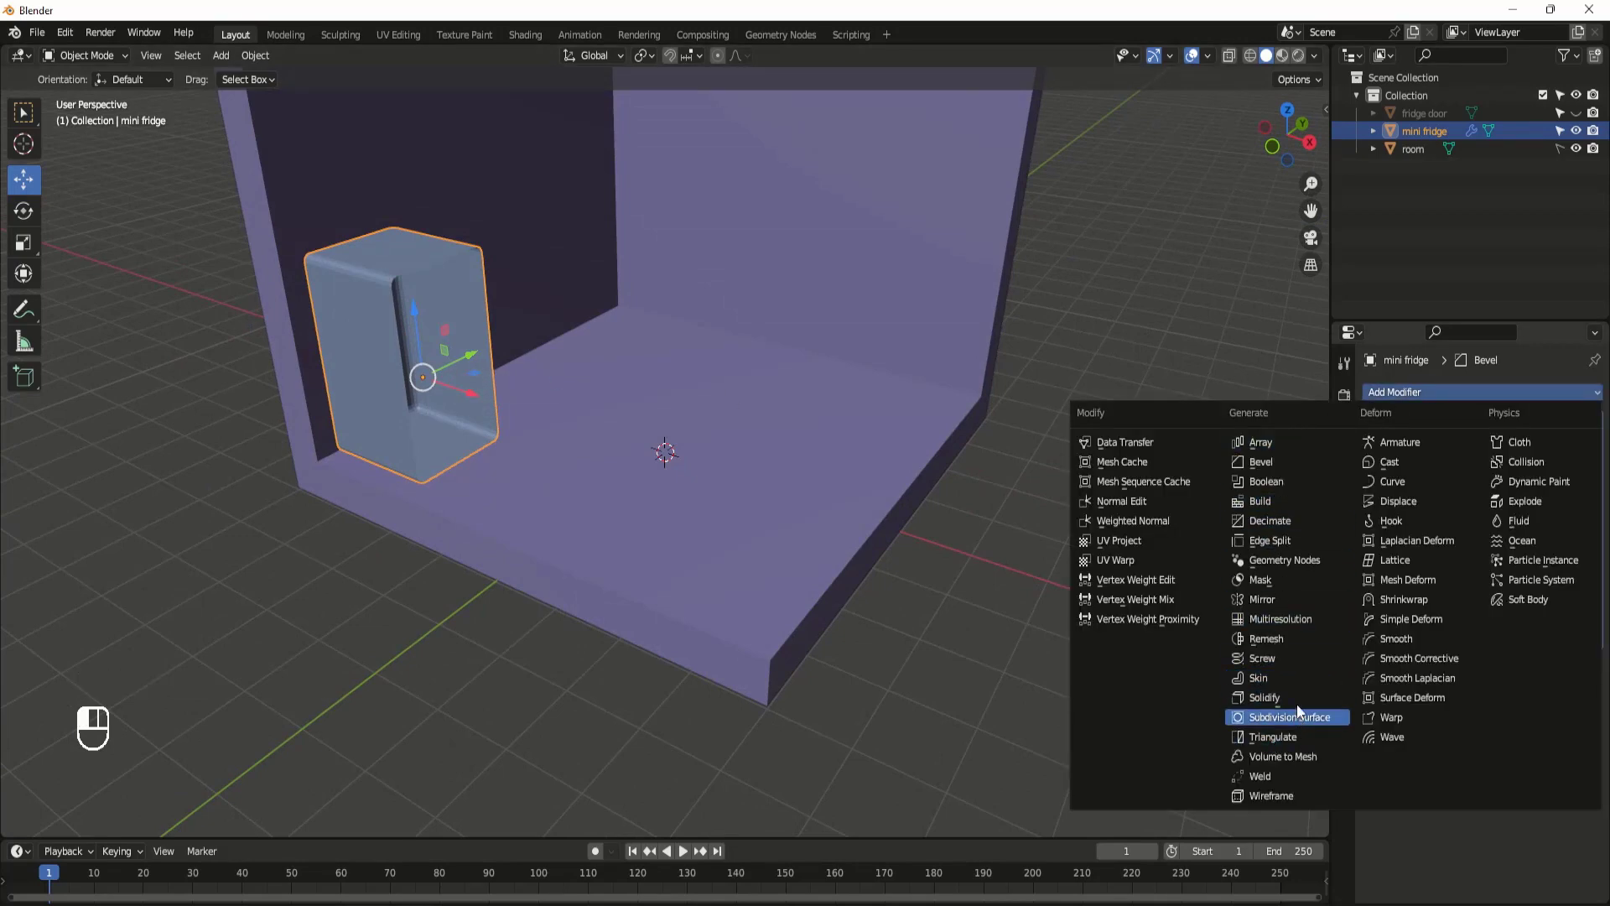
left_click(1264, 696)
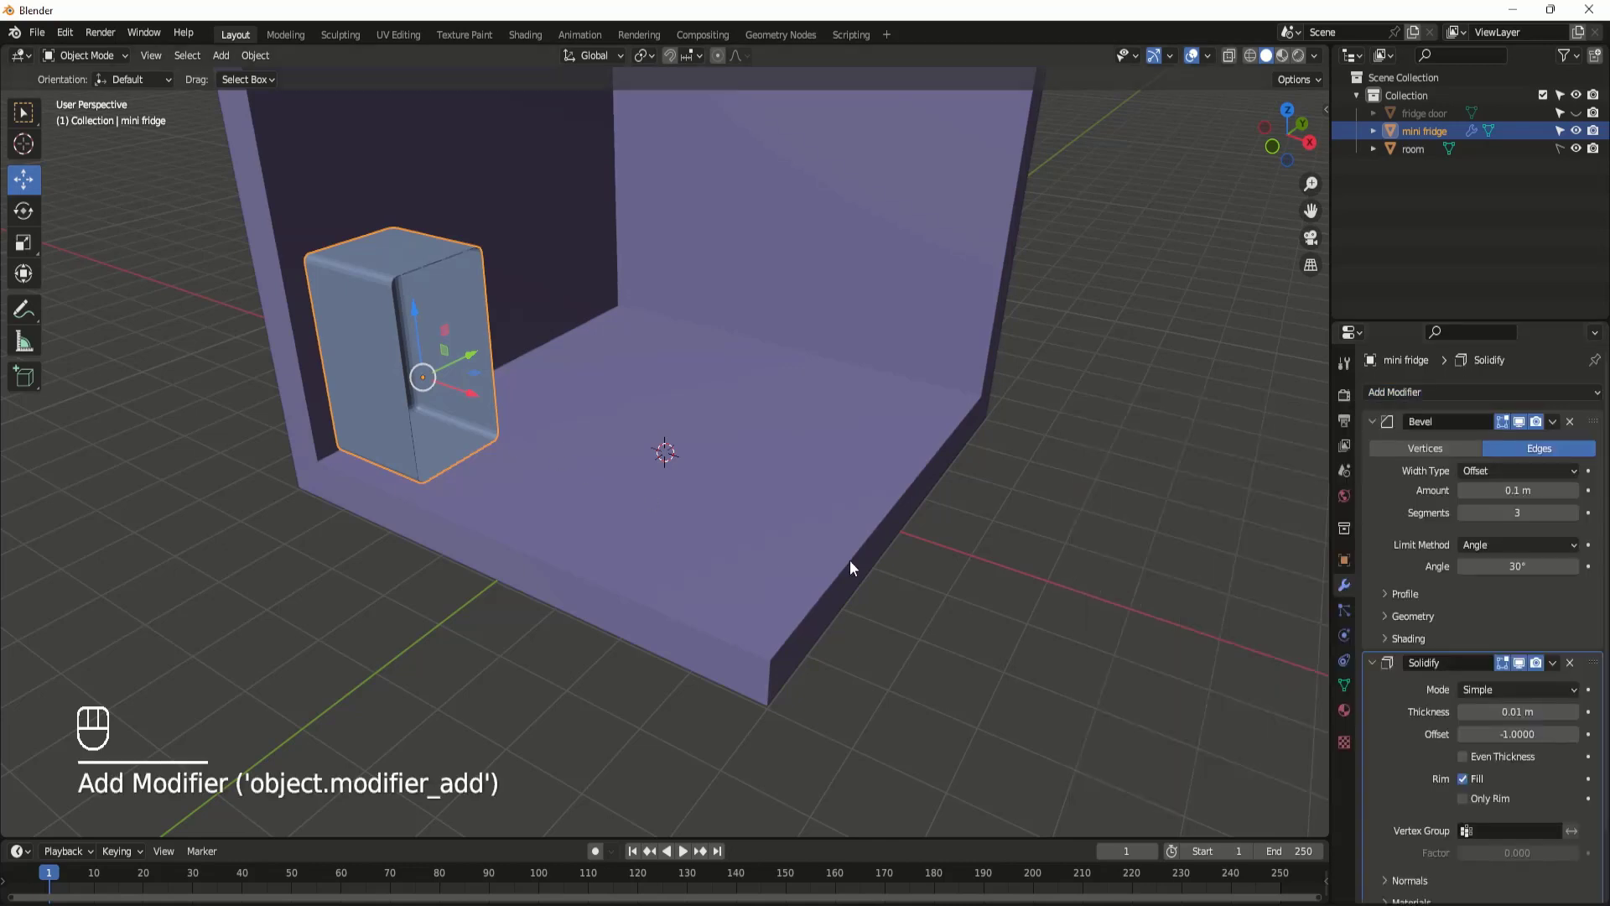
left_click(1372, 420)
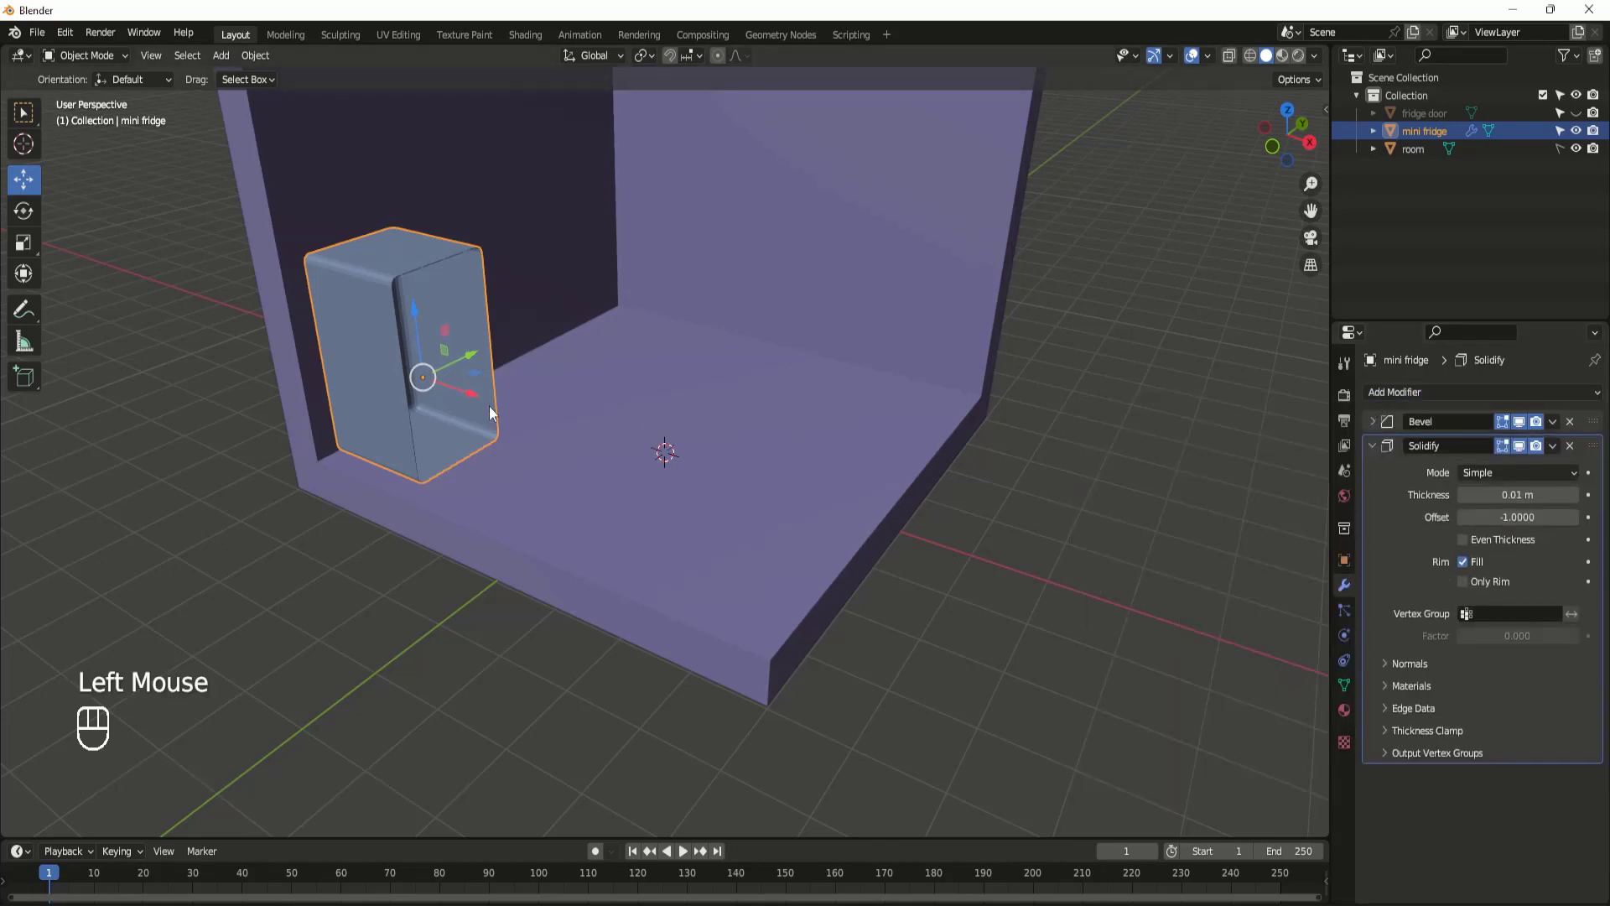
middle_click_drag(464, 352, 445, 357)
scroll(437, 313, "up", 2)
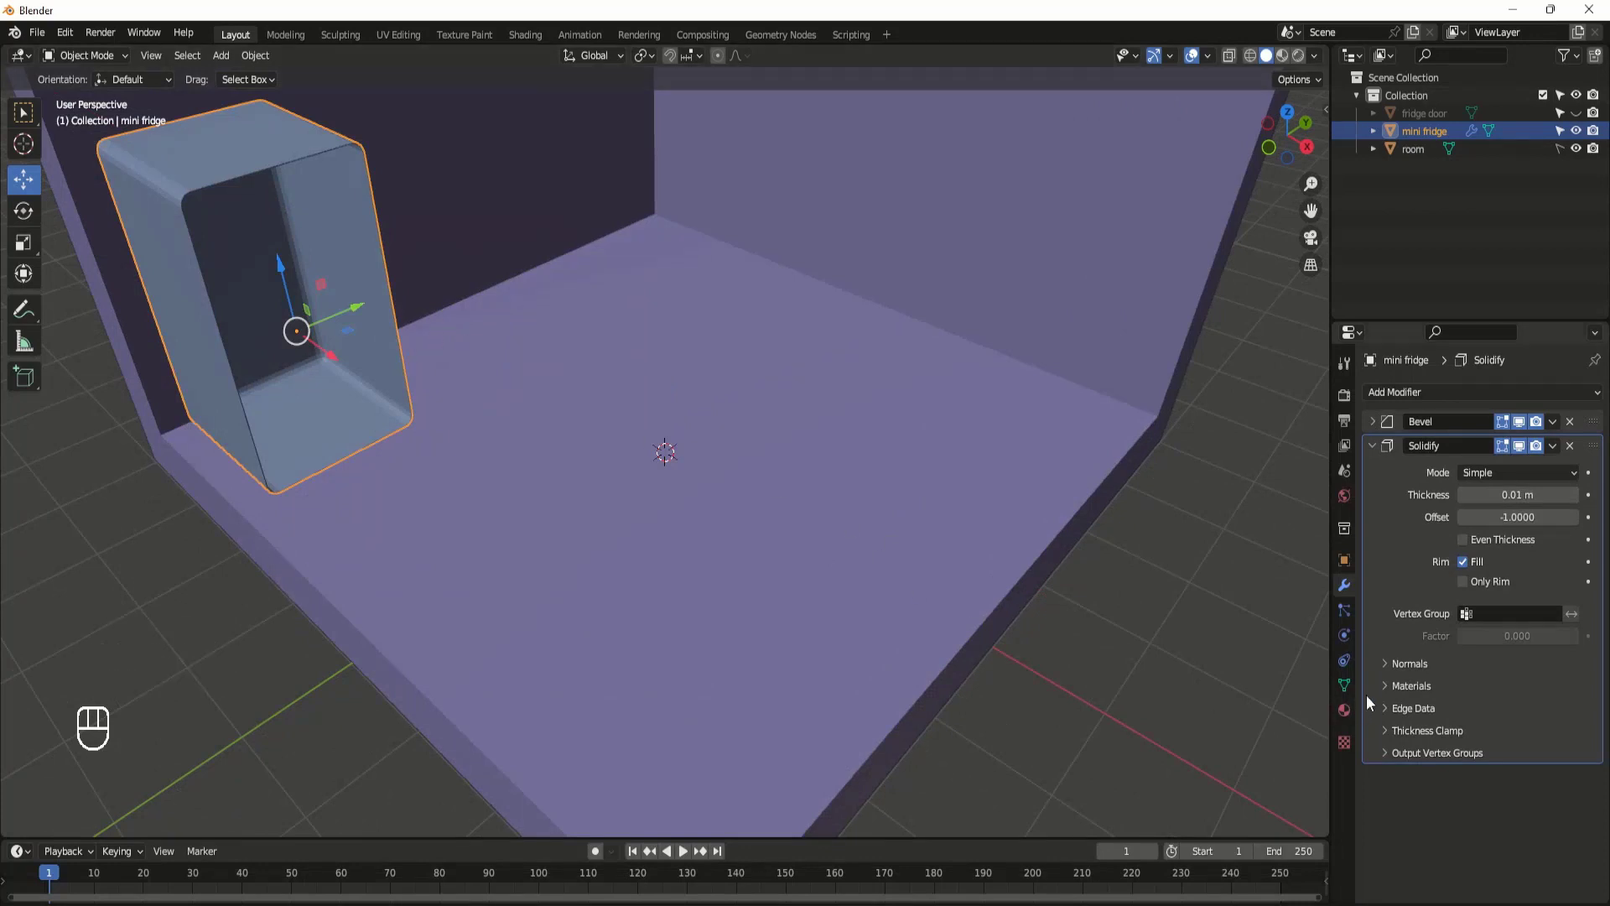
left_click(1482, 496)
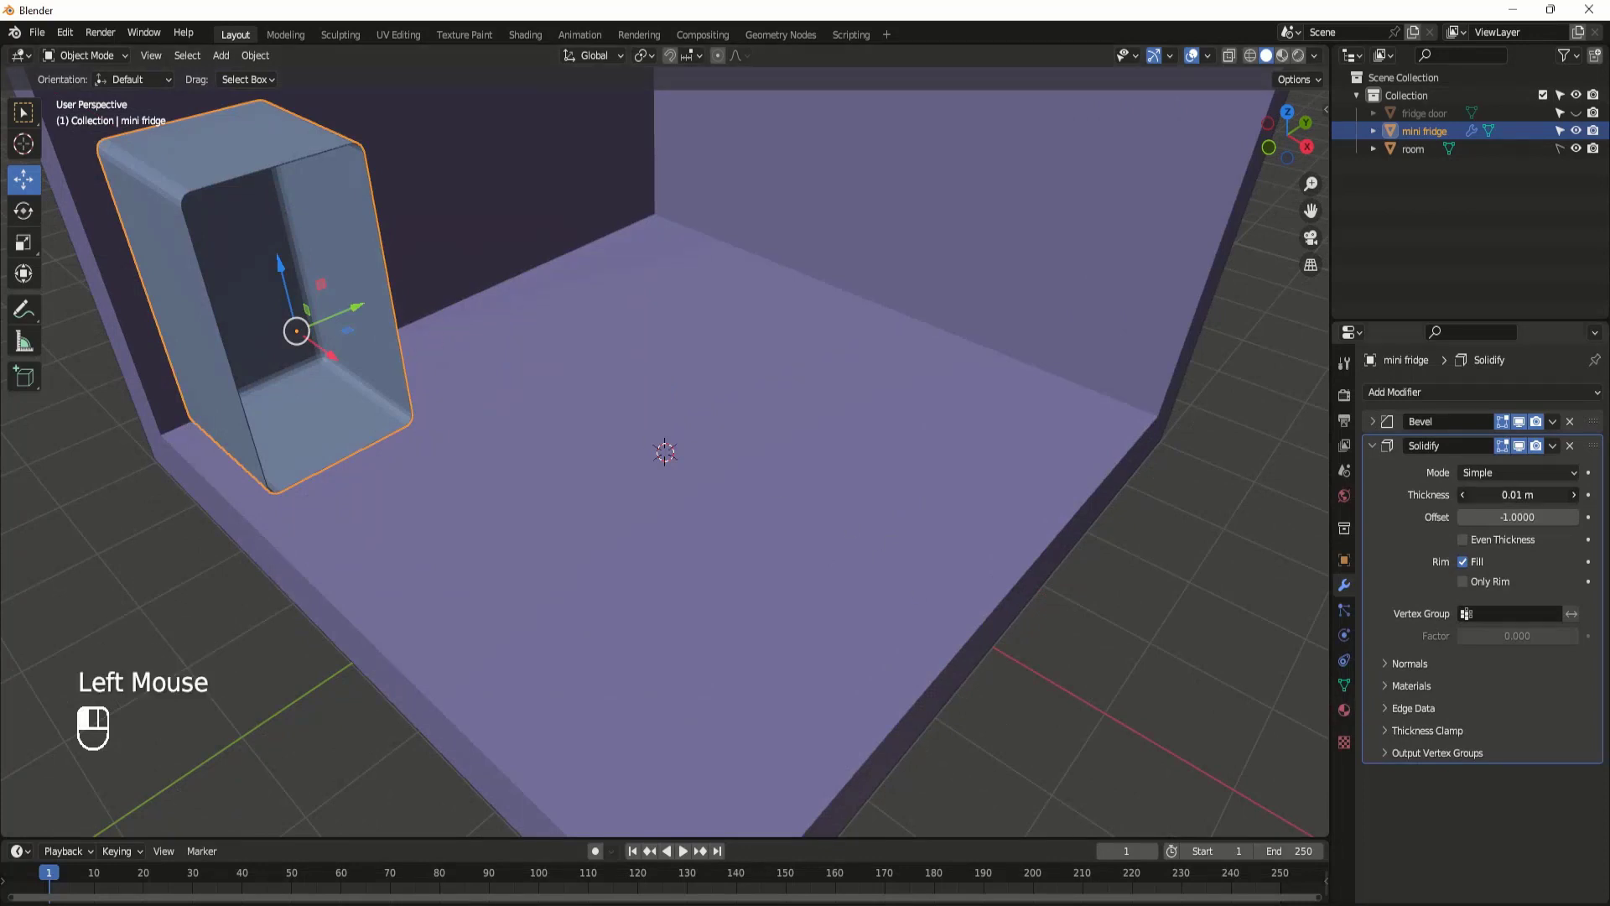
left_click_drag(1482, 497, 1516, 496)
Step: Apply Shade Smooth to the mini fridge body
scroll(329, 249, "down", 2)
middle_click_drag(335, 284, 298, 287)
right_click(299, 289)
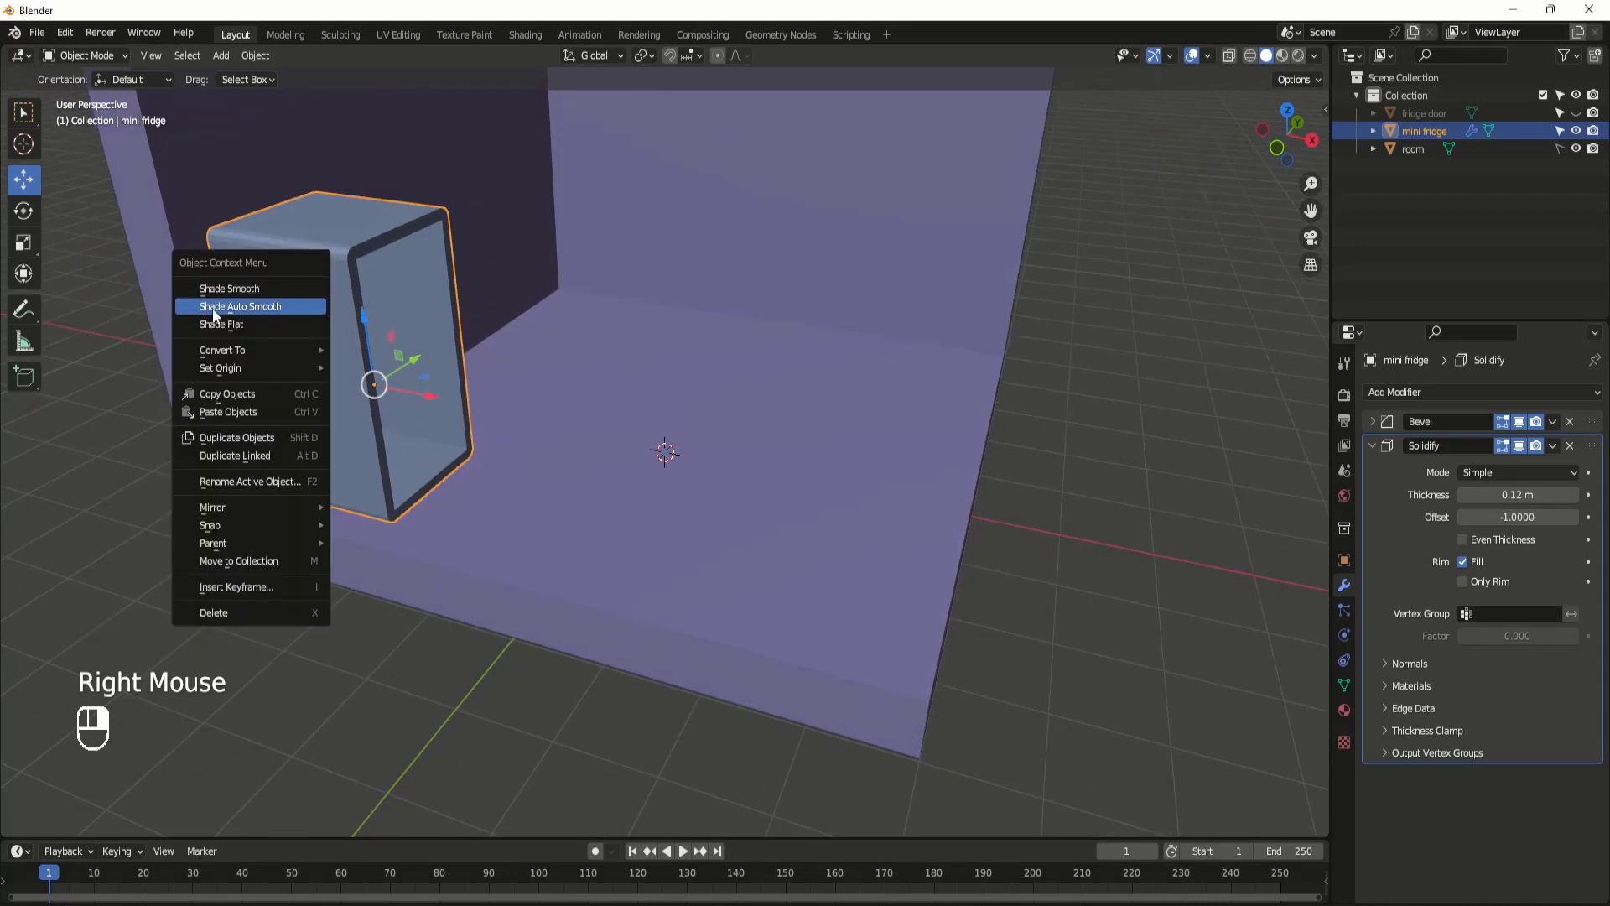
left_click(228, 289)
middle_click_drag(425, 360, 475, 409)
scroll(415, 400, "down", 1)
scroll(416, 401, "down", 2)
key("Tab")
key("Tab")
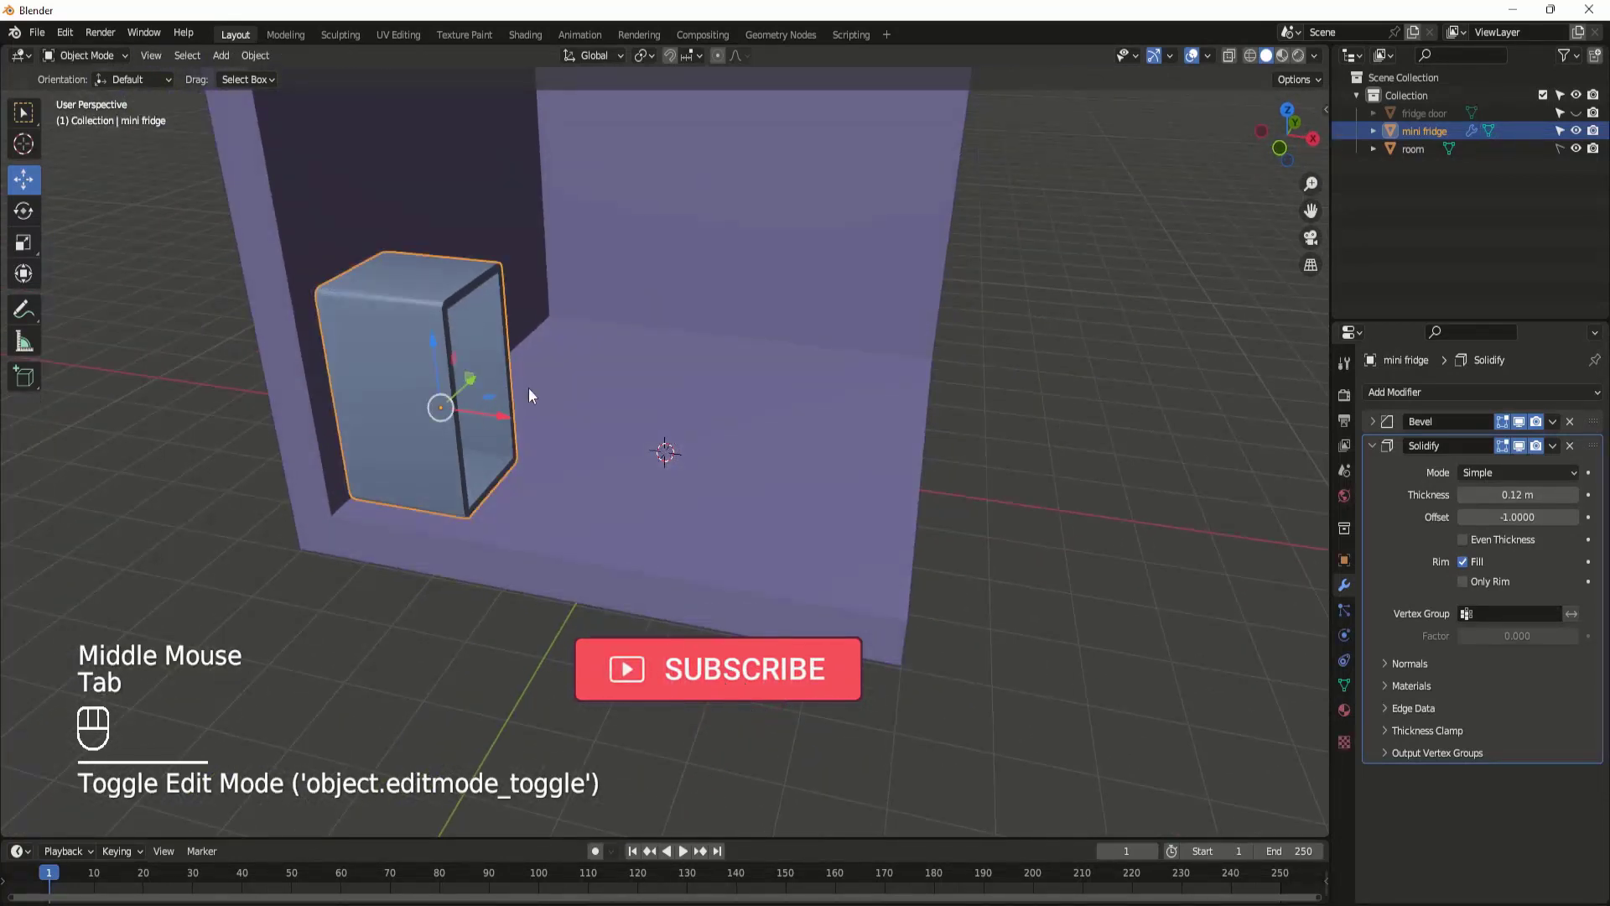
Step: Unhide the fridge door, select it, and move it slightly outward from the fridge body along X
left_click(1575, 113)
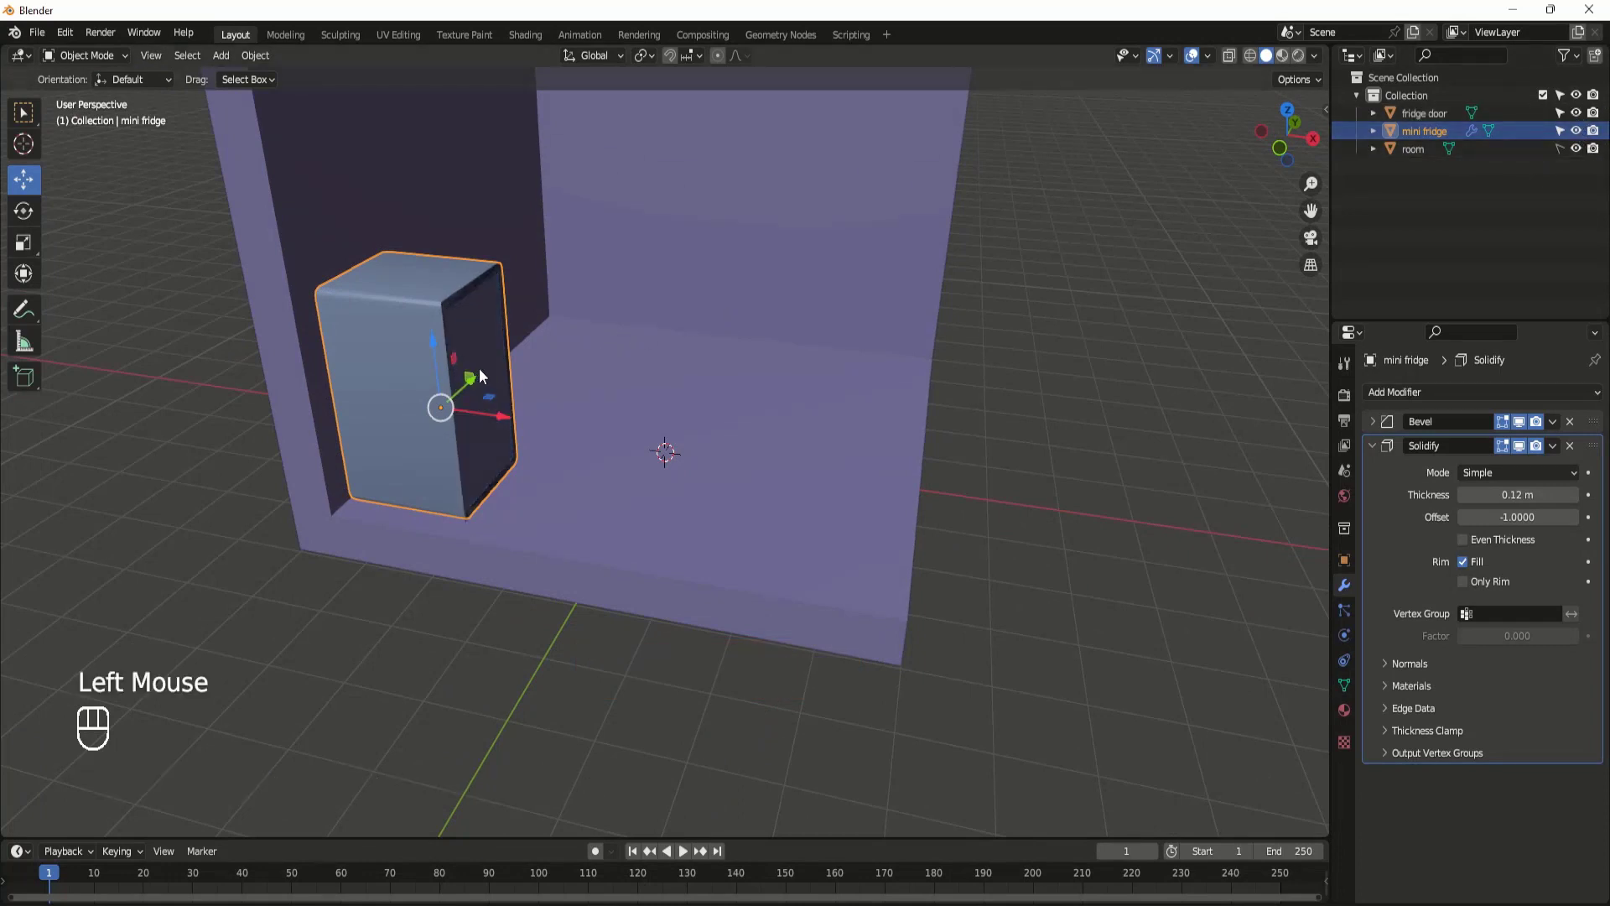
left_click(489, 342)
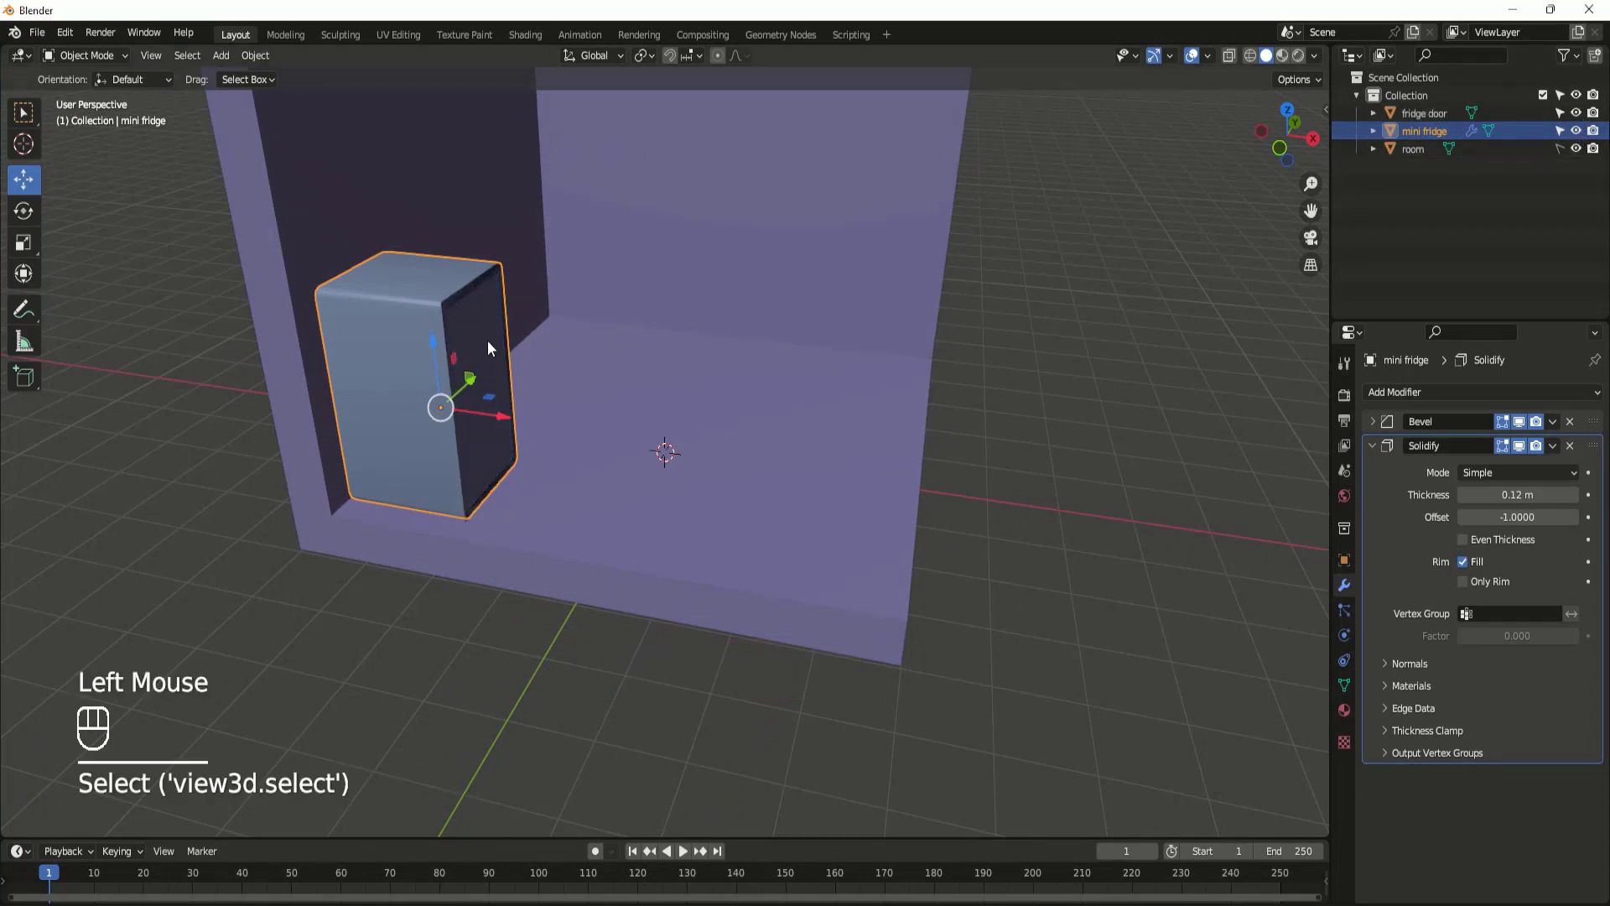
left_click(1421, 114)
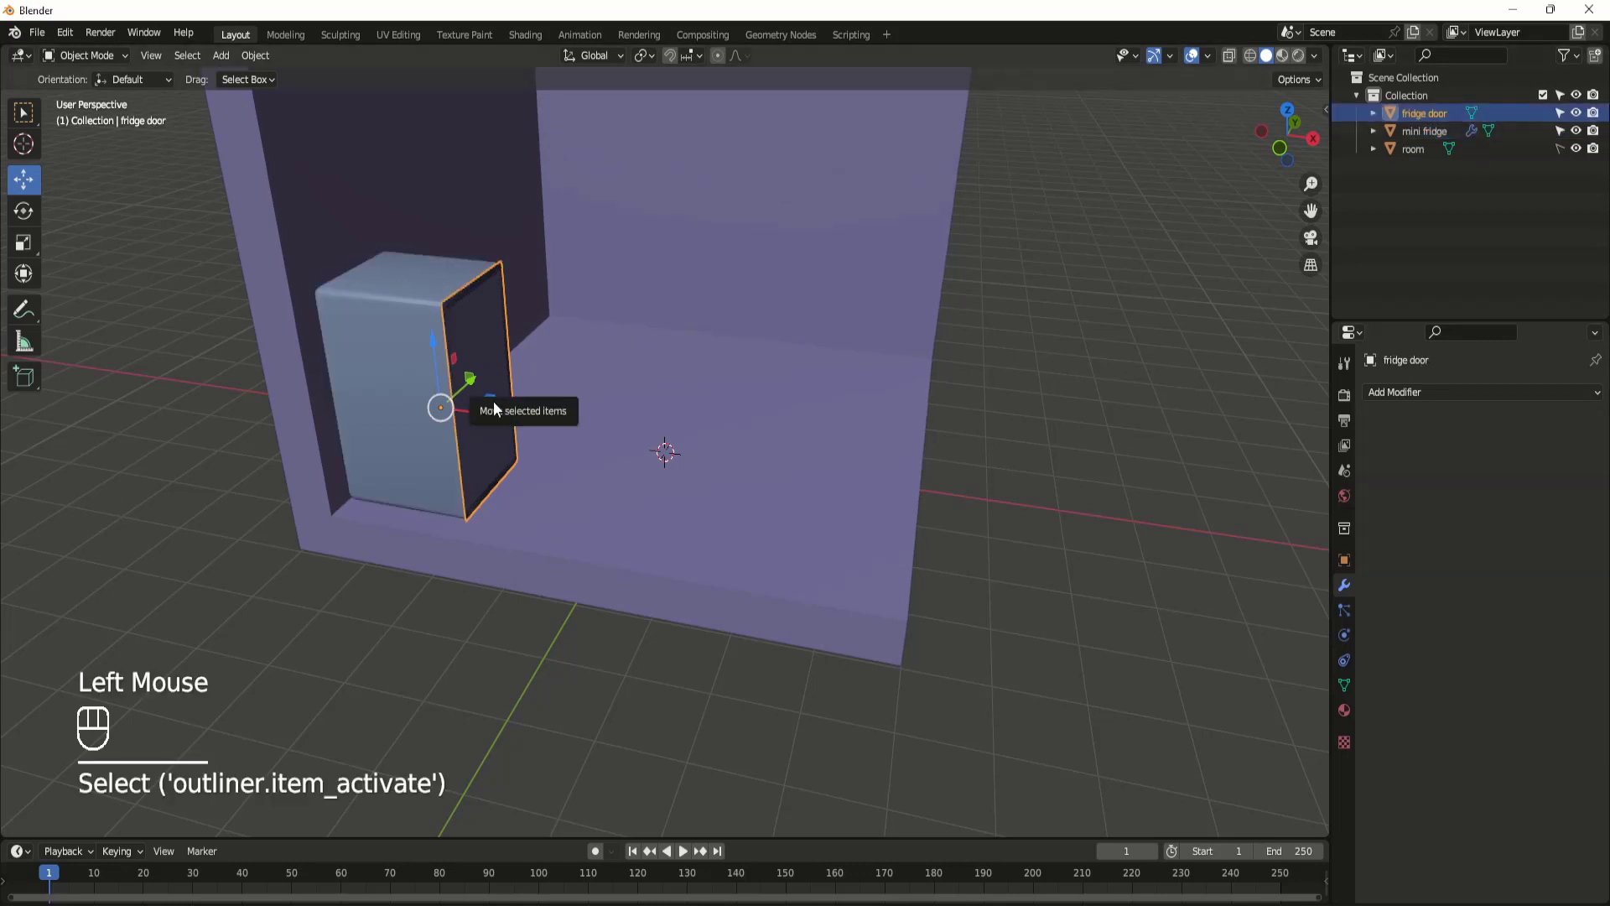
left_click_drag(504, 414, 495, 404)
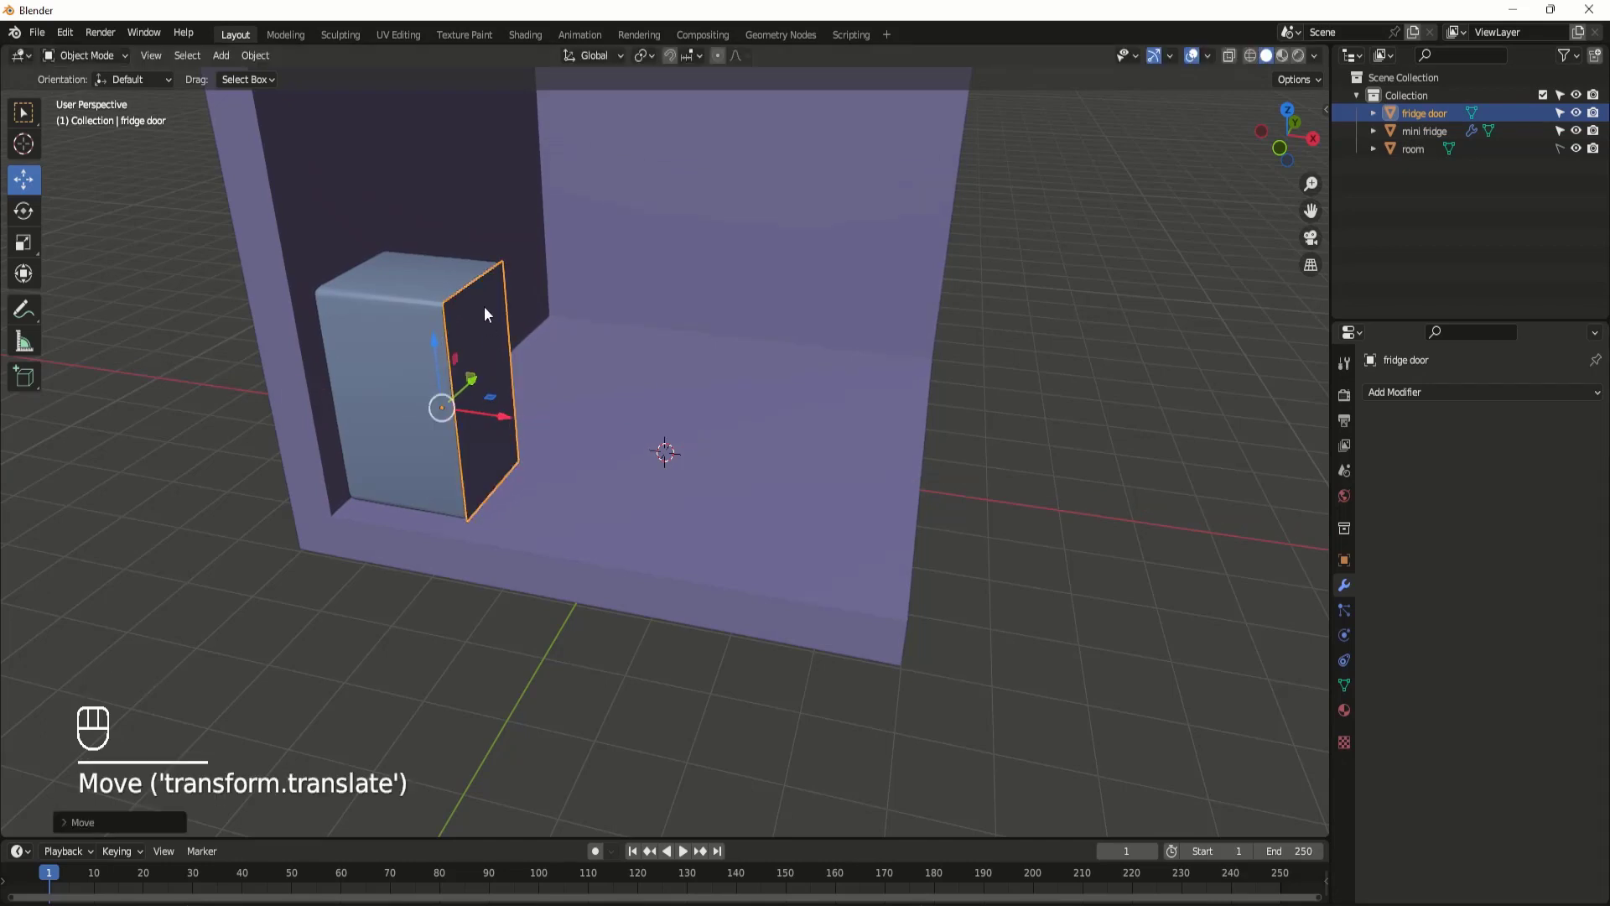
scroll(484, 305, "up", 2)
scroll(168, 330, "down", 2)
Step: Extrude the fridge door's face in Edit Mode and pull it a short distance outward along X
key("Tab")
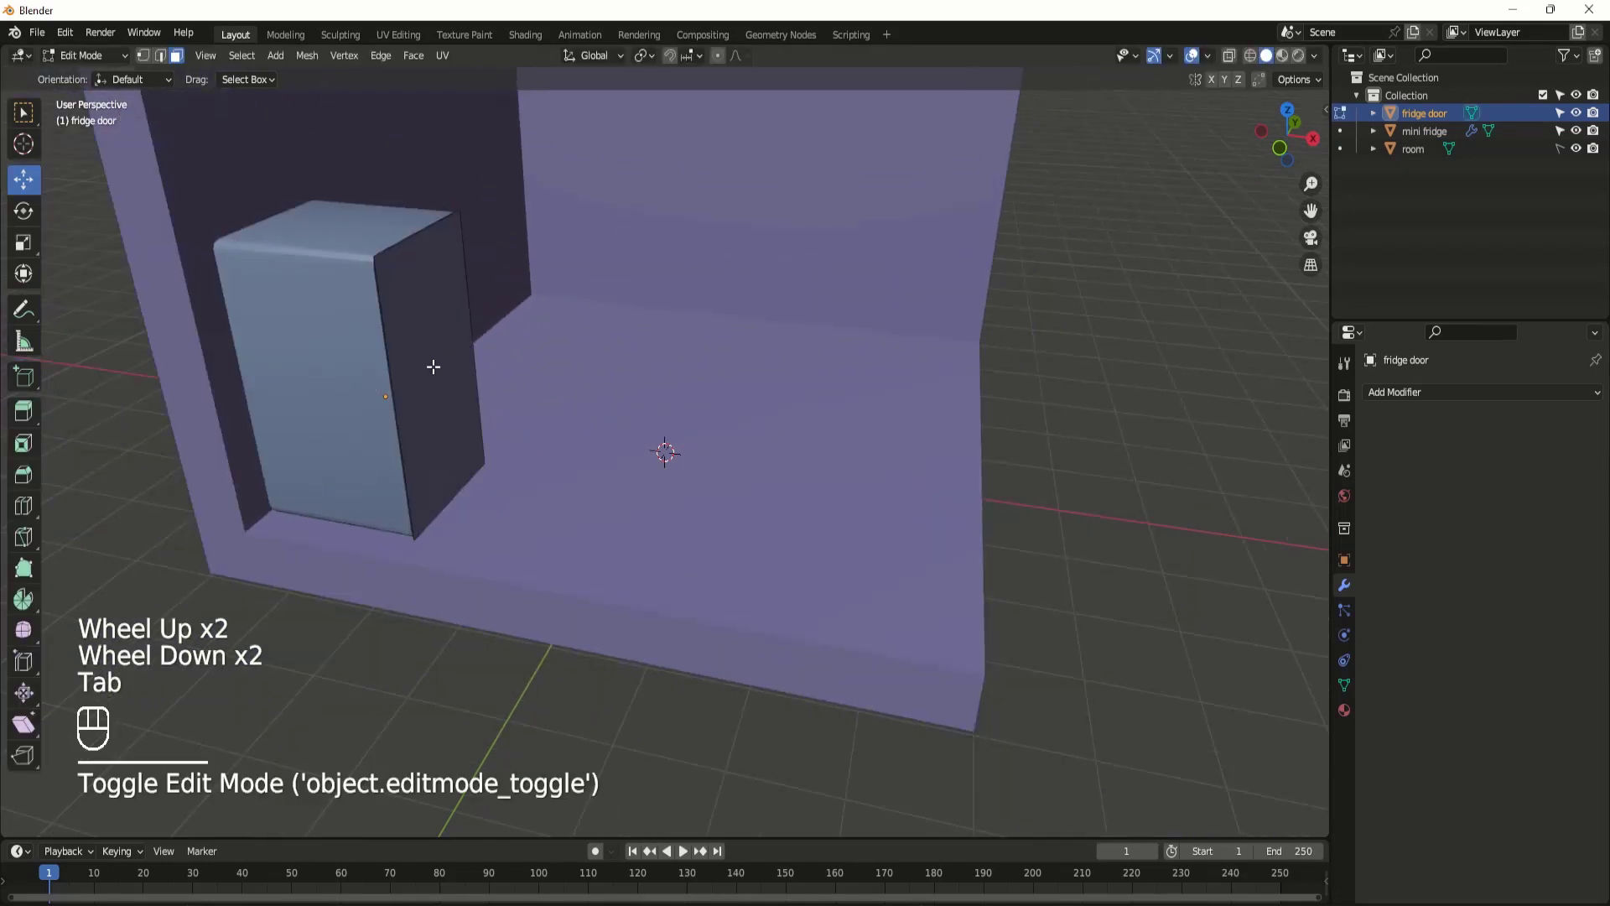
left_click(438, 346)
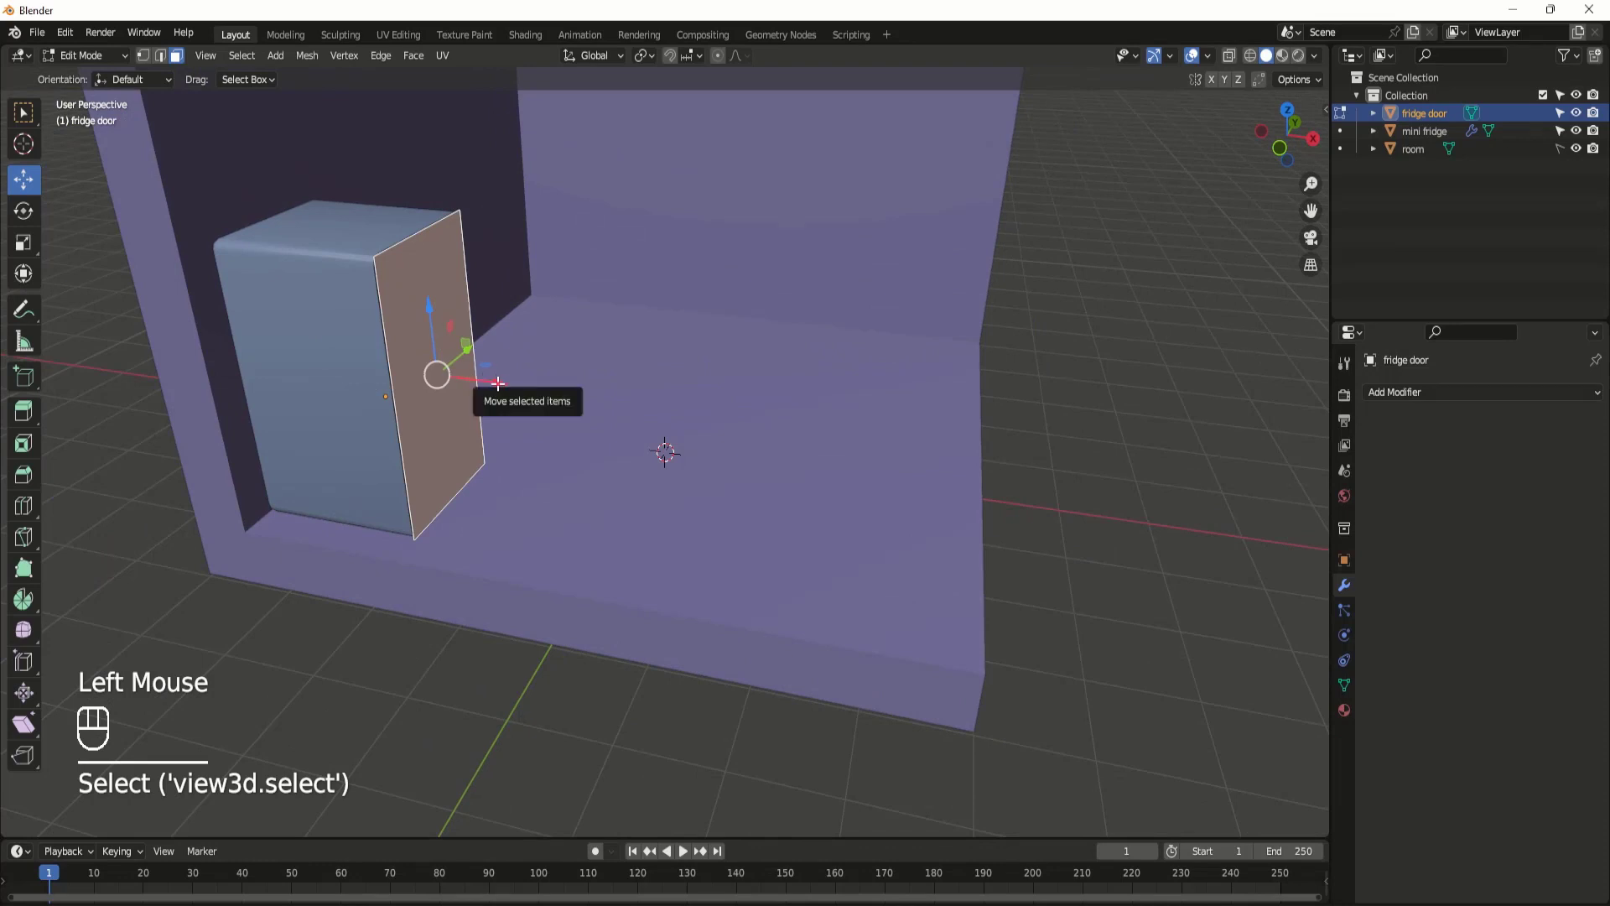
key("e")
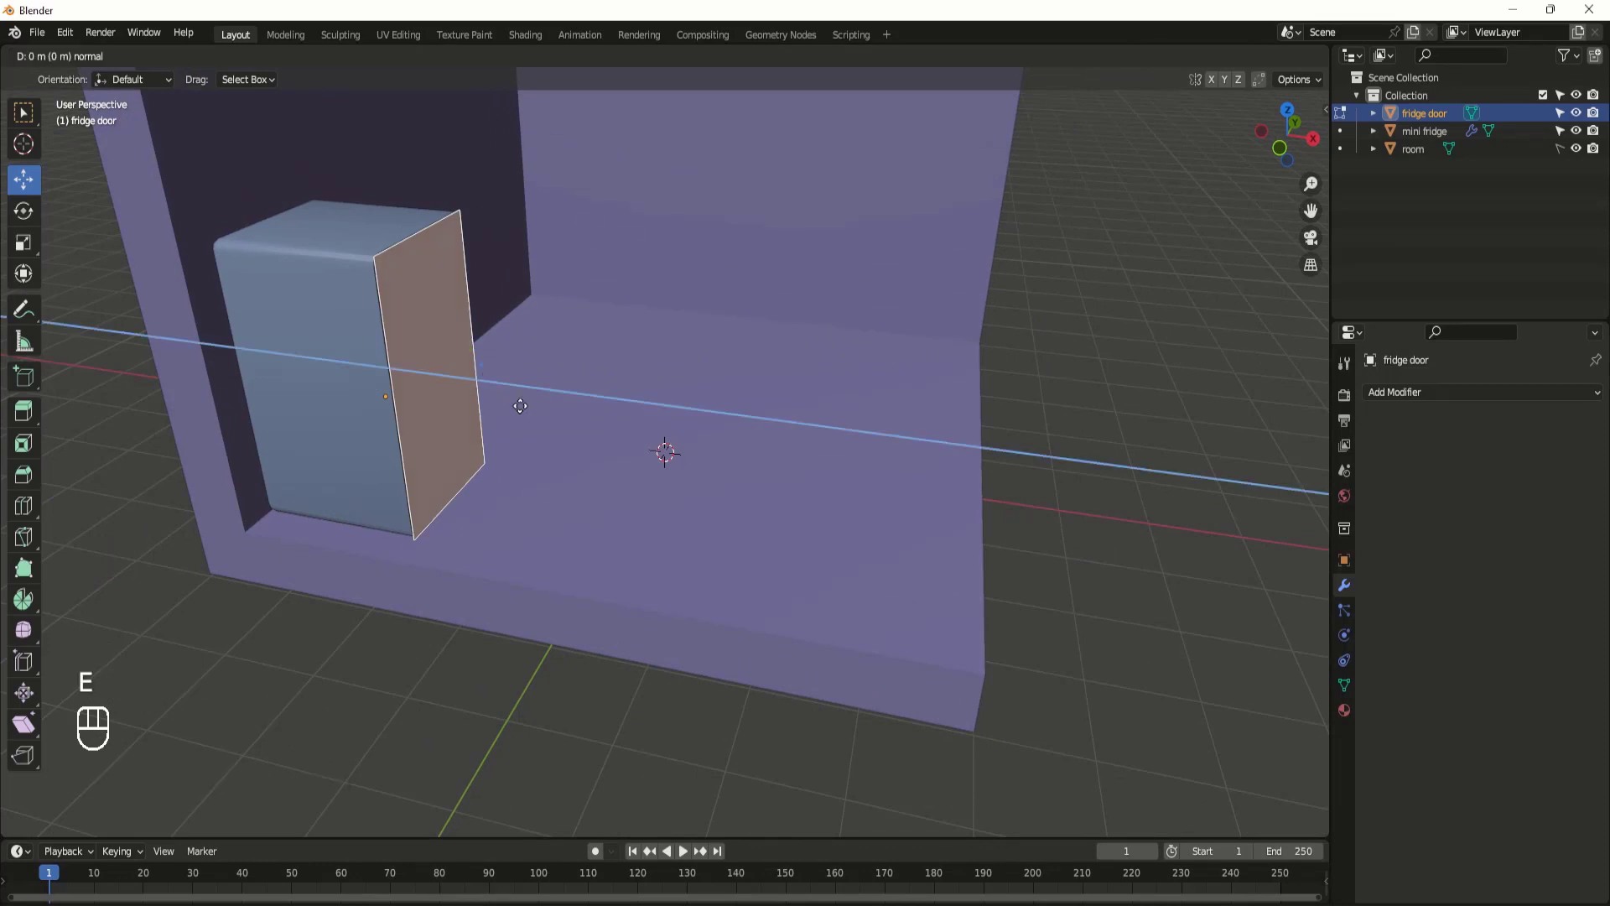
right_click(520, 406)
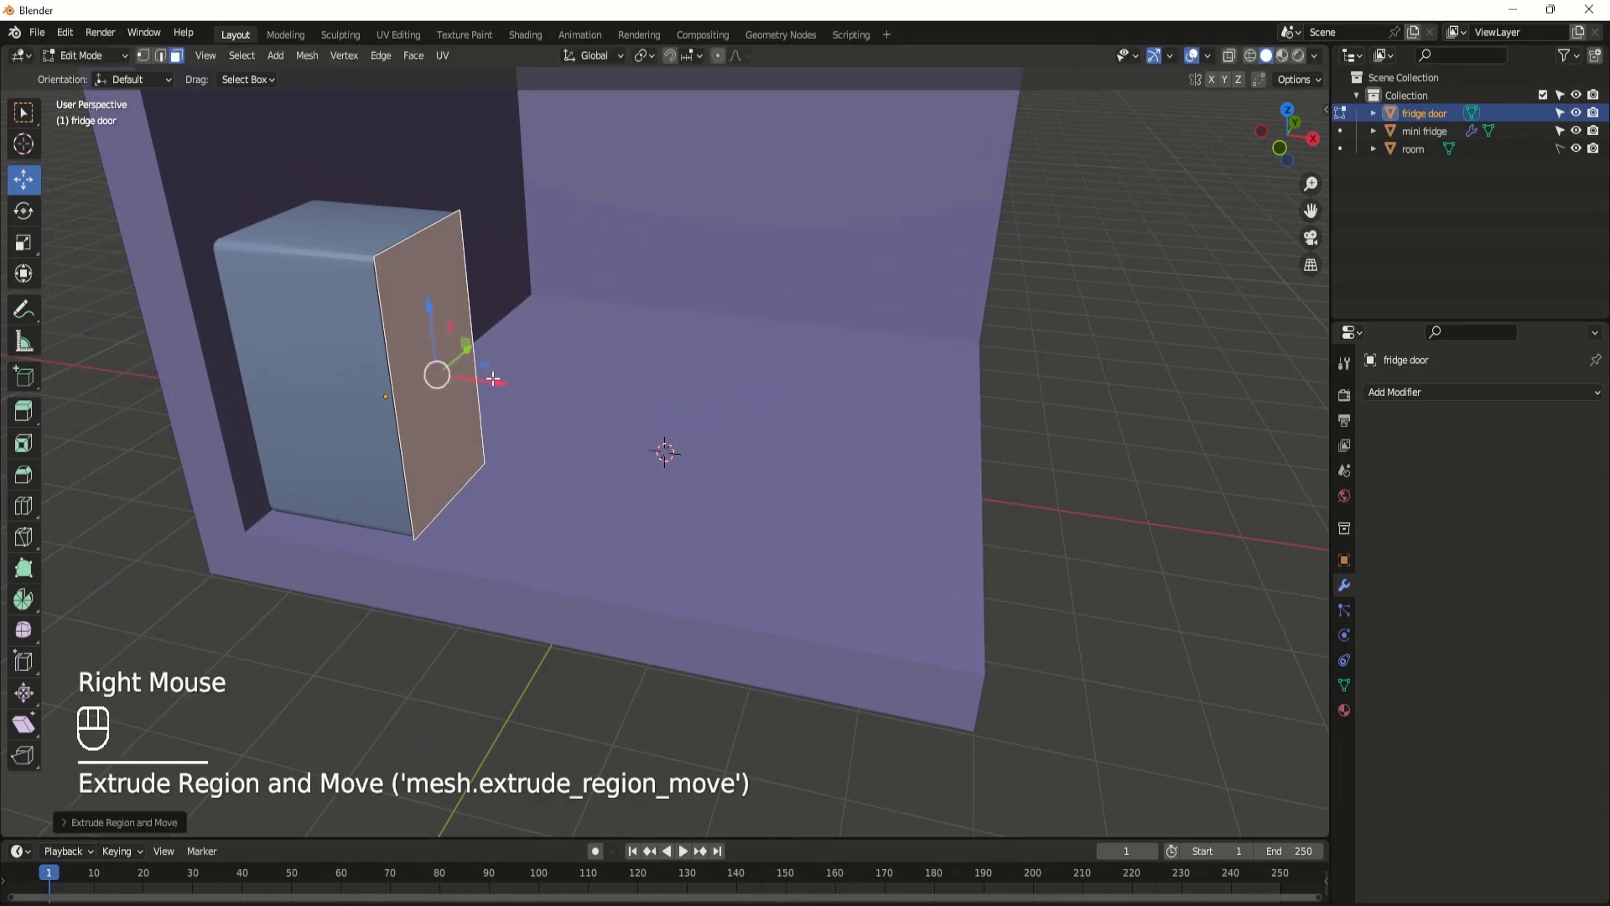
left_click_drag(497, 381, 514, 390)
Step: Scale the door's extruded front face to about 0.88 and nudge it slightly further outward along X
key("s")
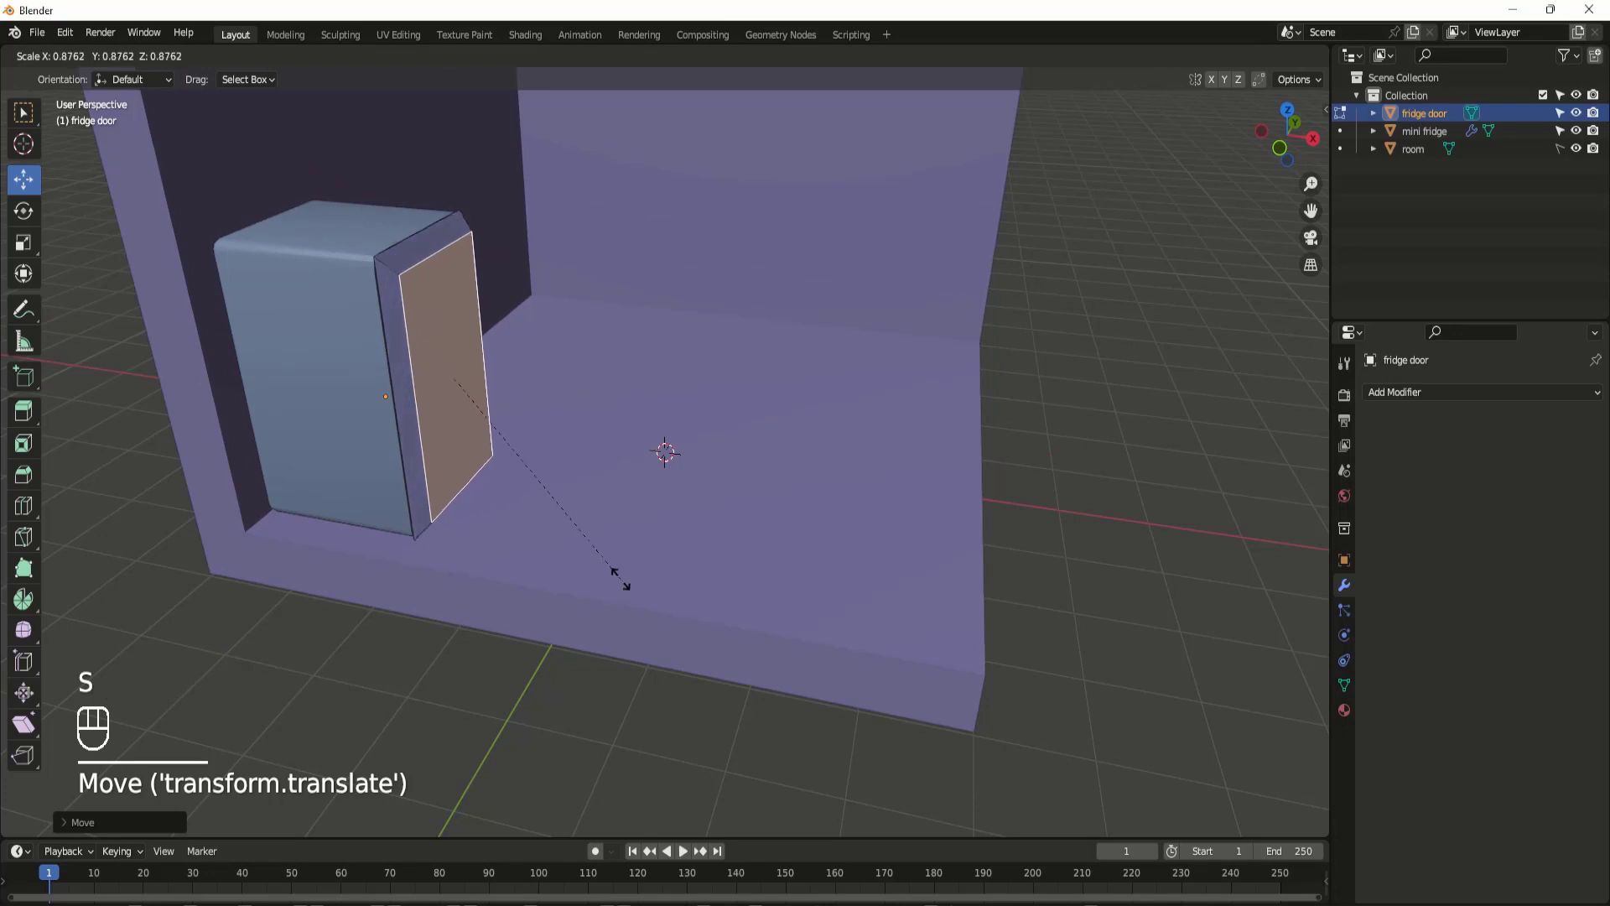
left_click(619, 576)
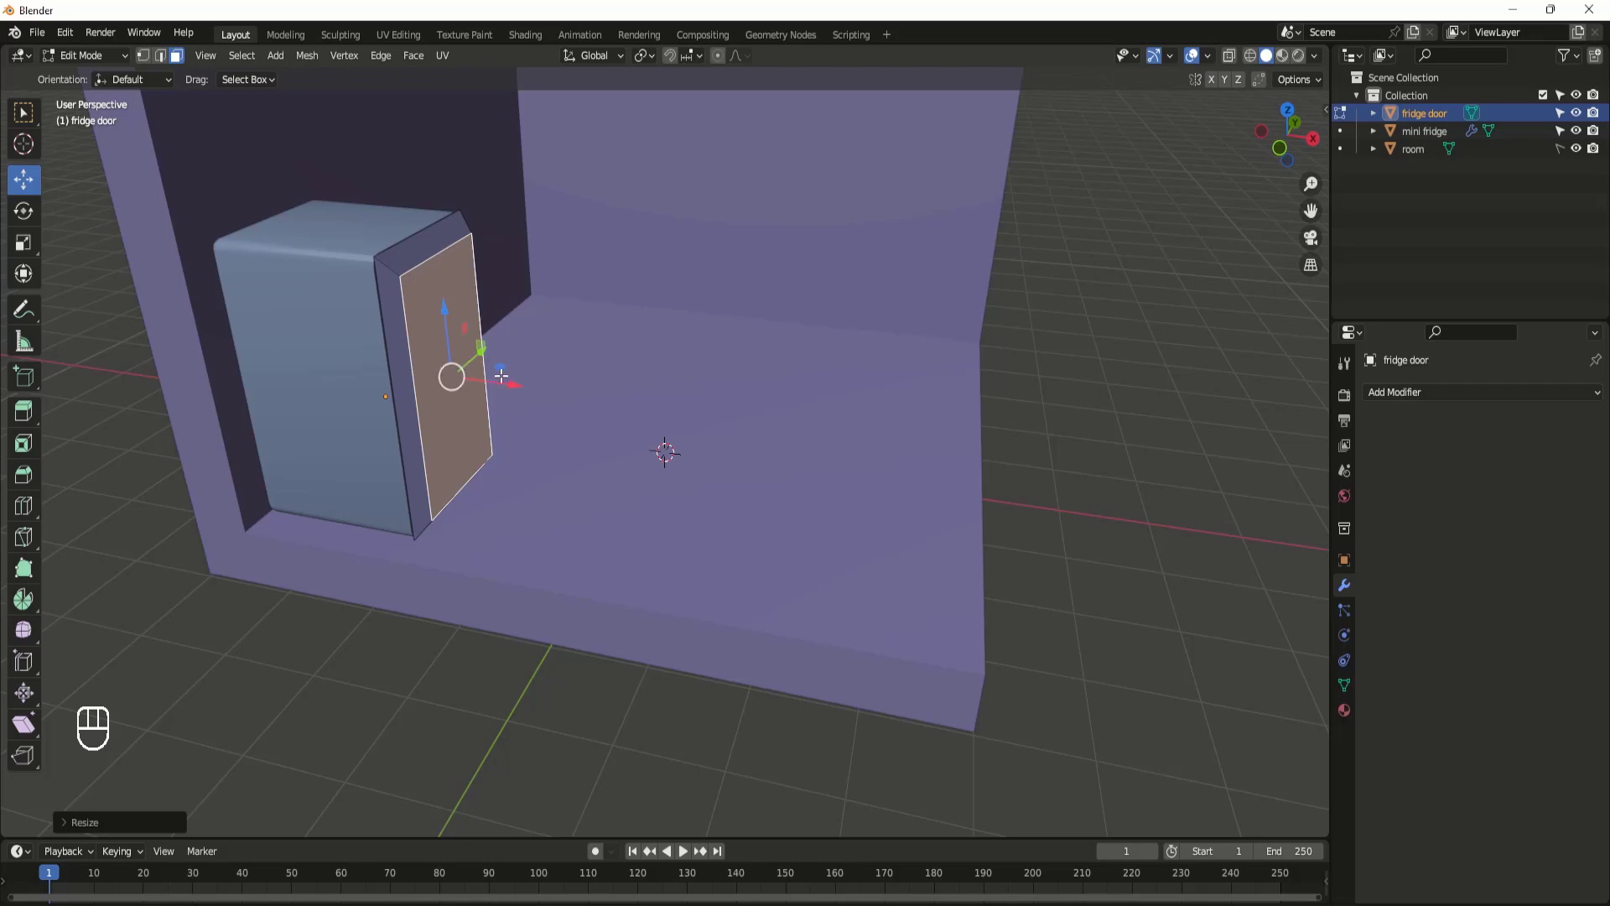
left_click_drag(514, 387, 519, 386)
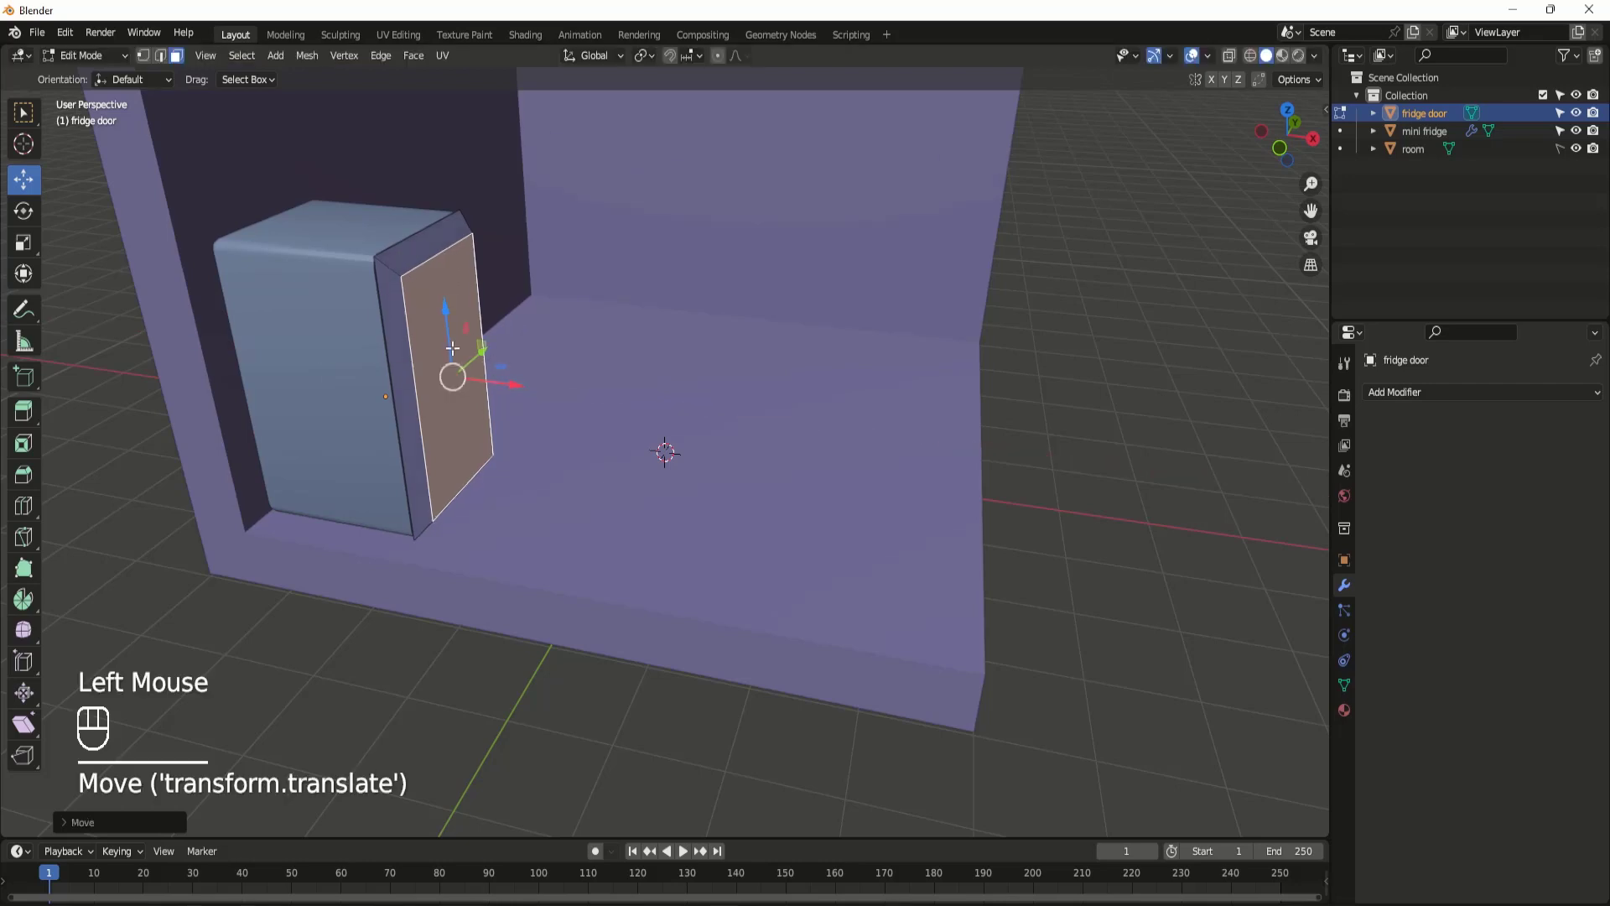
Step: Add a Bevel modifier with 3 segments to the fridge door in Object Mode
key("Tab")
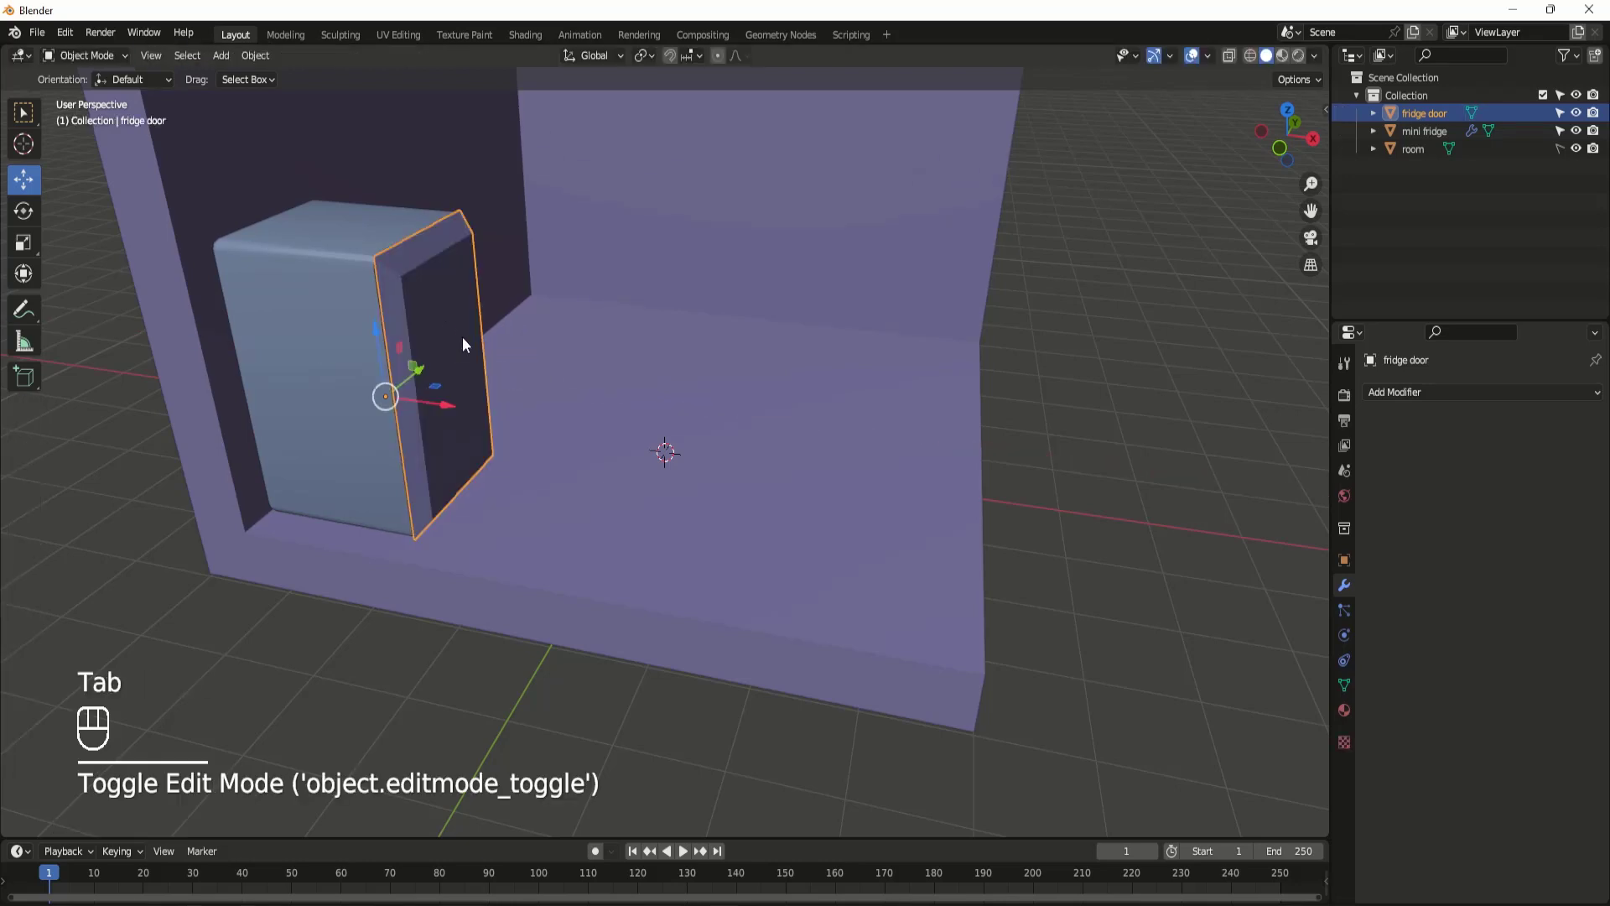
left_click(1415, 391)
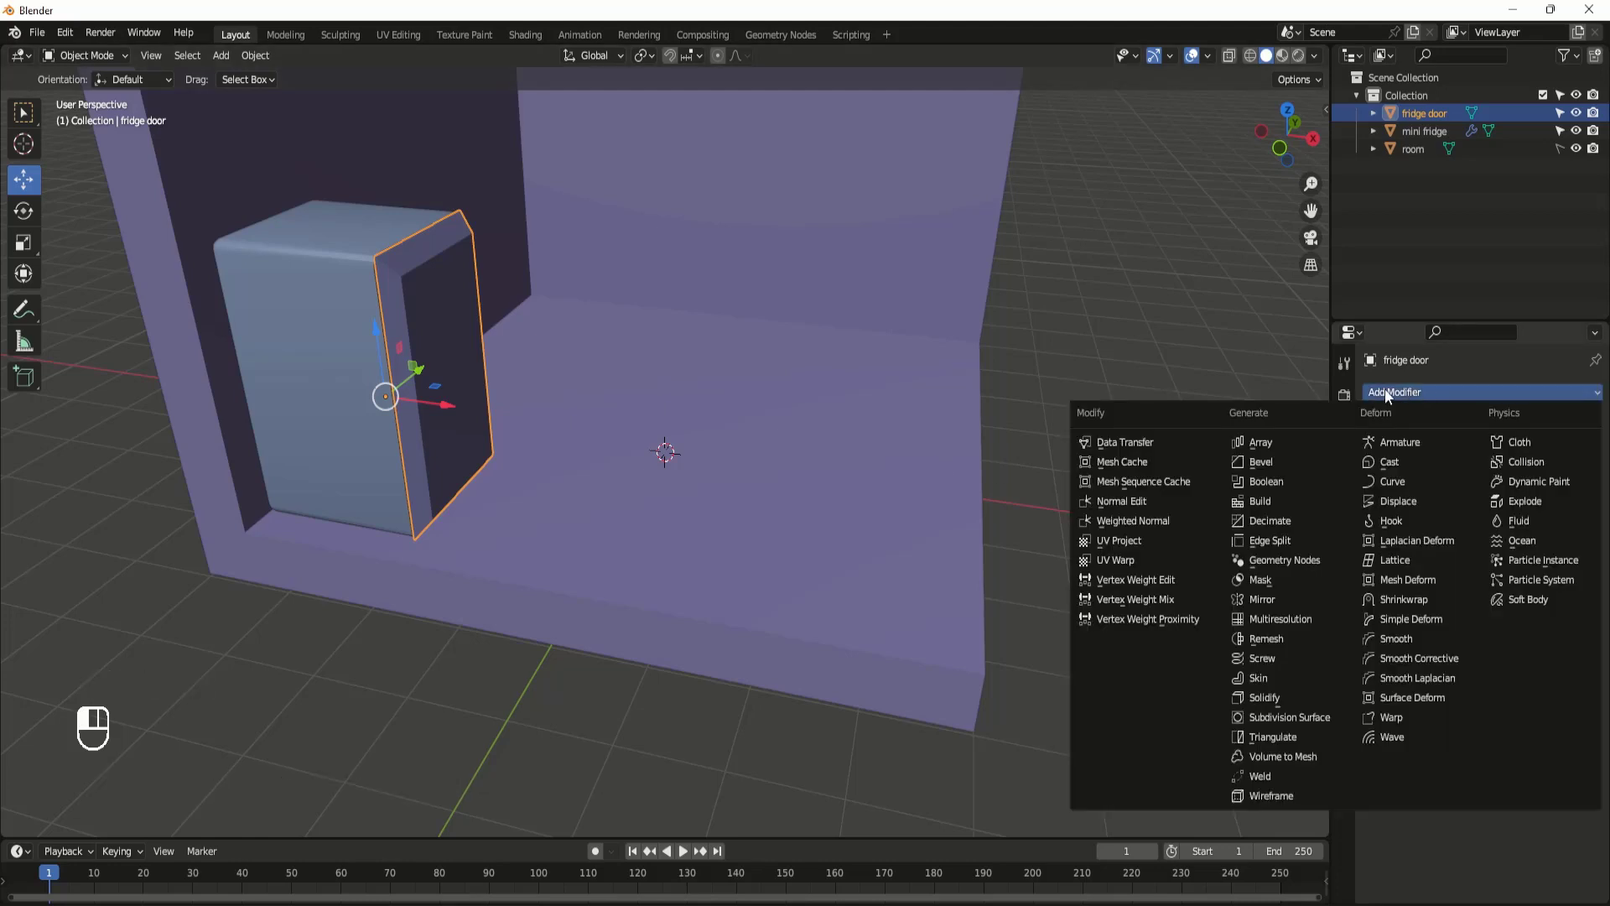
left_click(1270, 459)
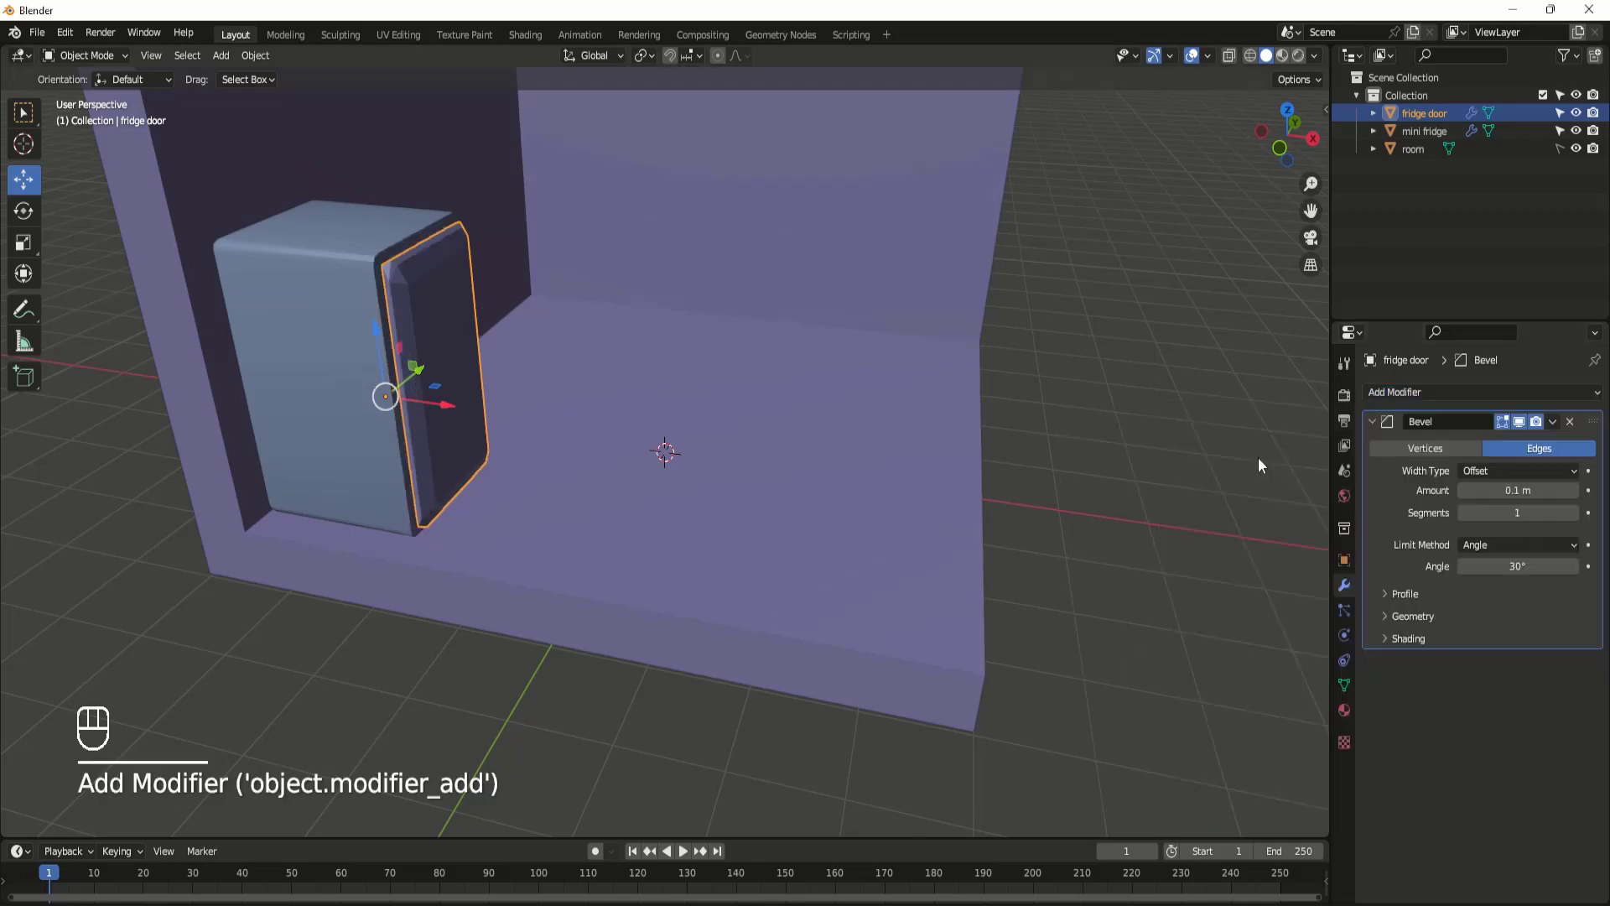
left_click(1574, 512)
left_click(1574, 513)
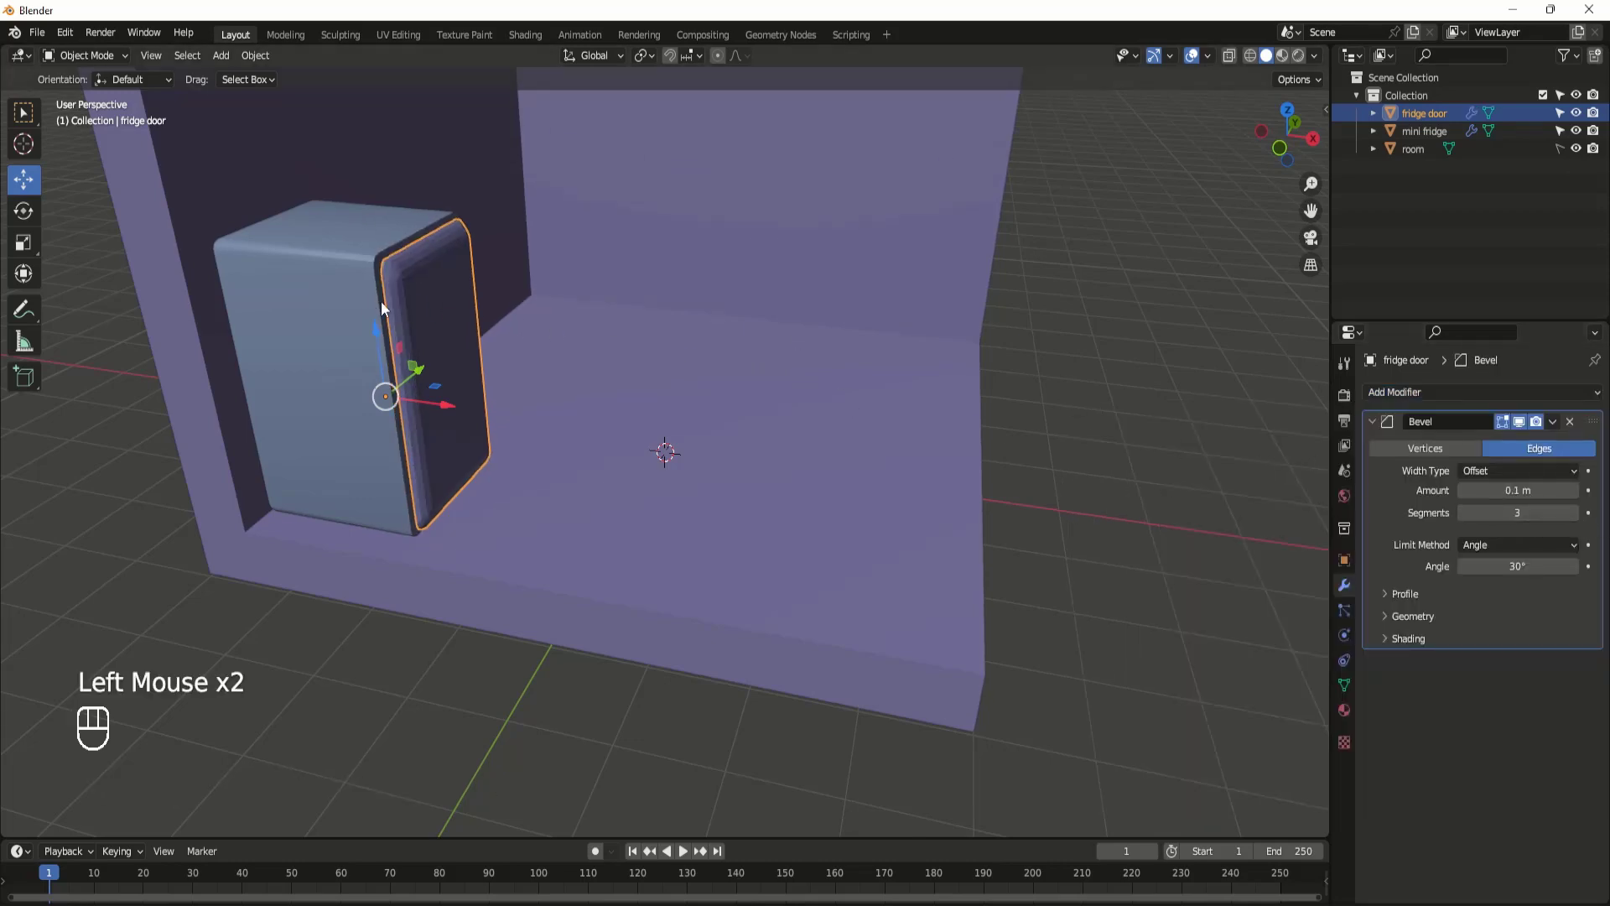
Step: Move the fridge door's front face slightly further outward along X in Edit Mode, and return to Object Mode
middle_click_drag(382, 307, 420, 320)
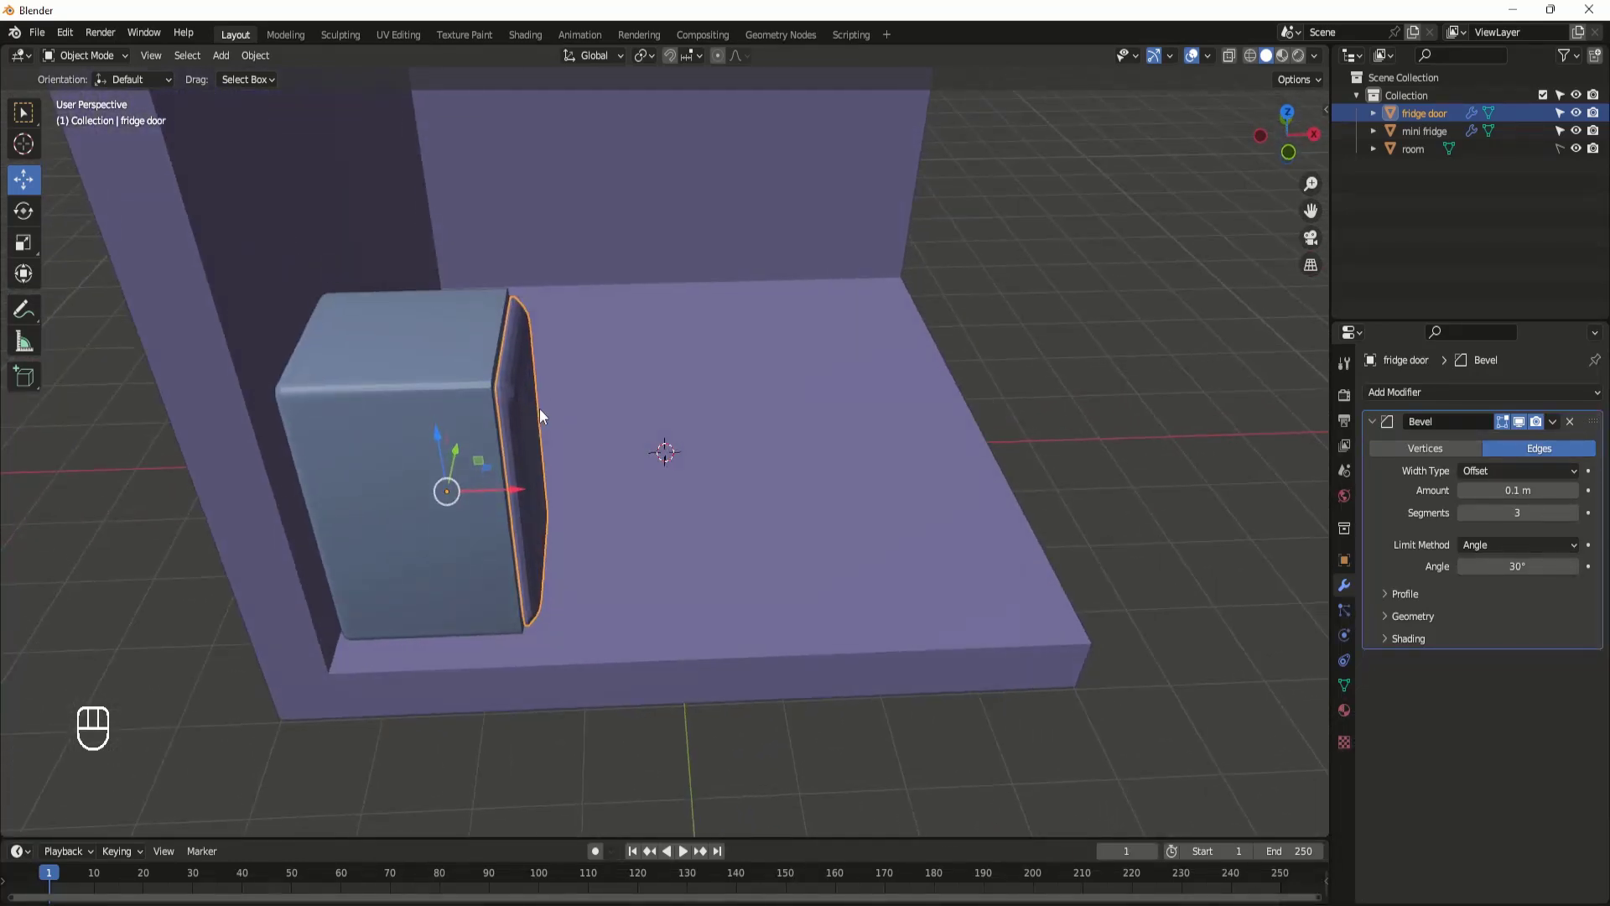
key("Tab")
left_click_drag(607, 459, 609, 437)
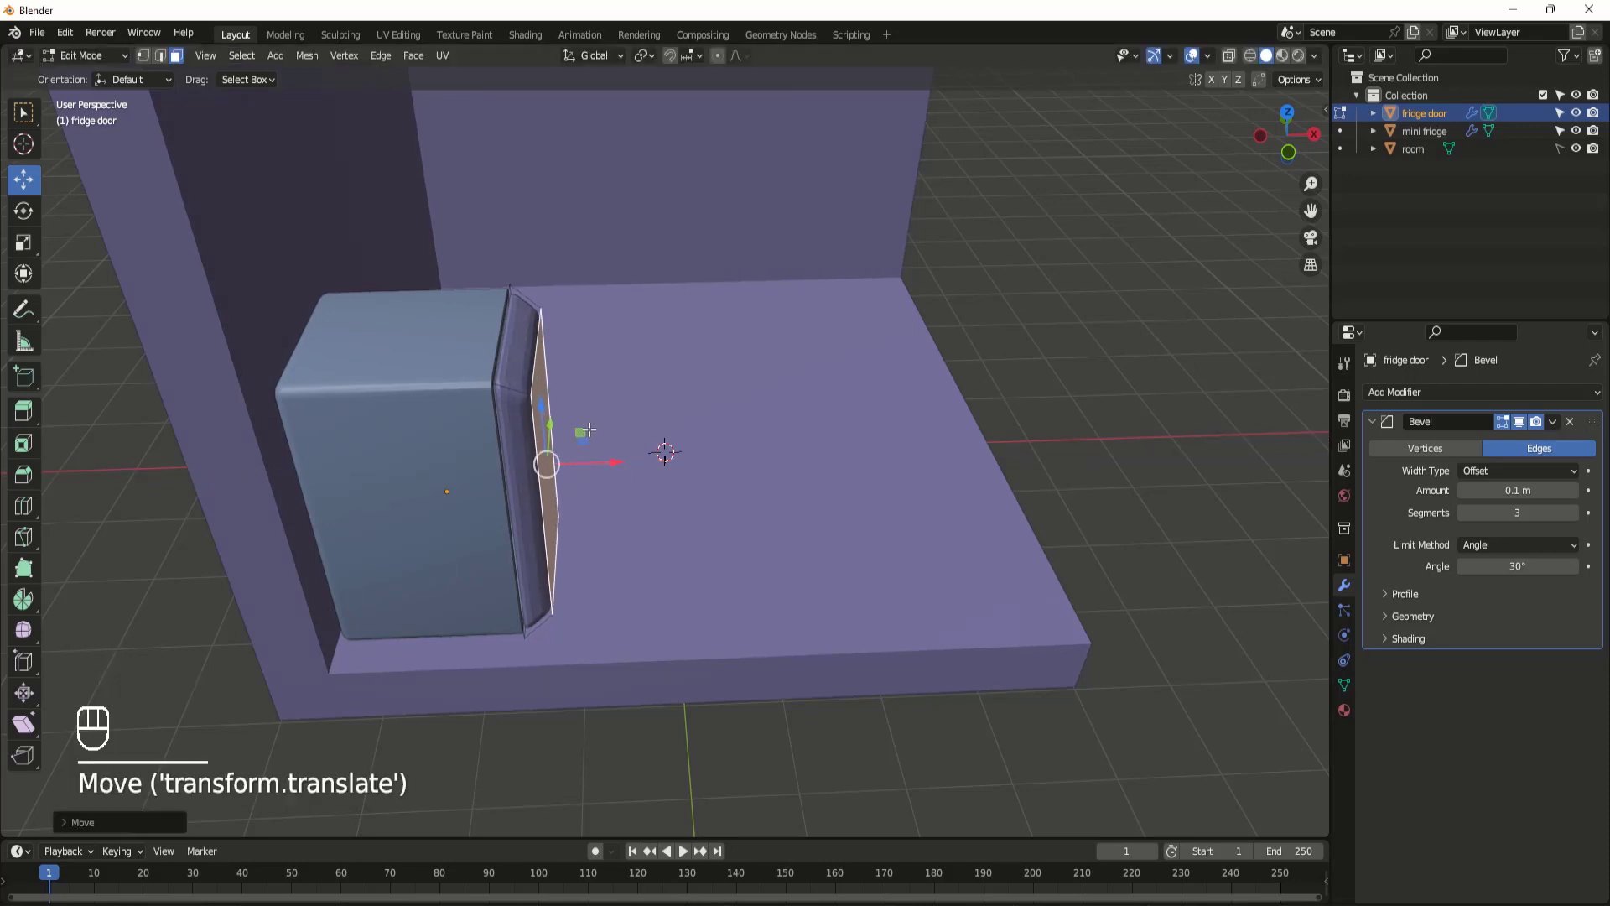
key("Tab")
Step: Apply Shade Smooth to the fridge door and nudge the door slightly toward the fridge body along X
middle_click_drag(541, 435, 496, 399)
right_click(418, 285)
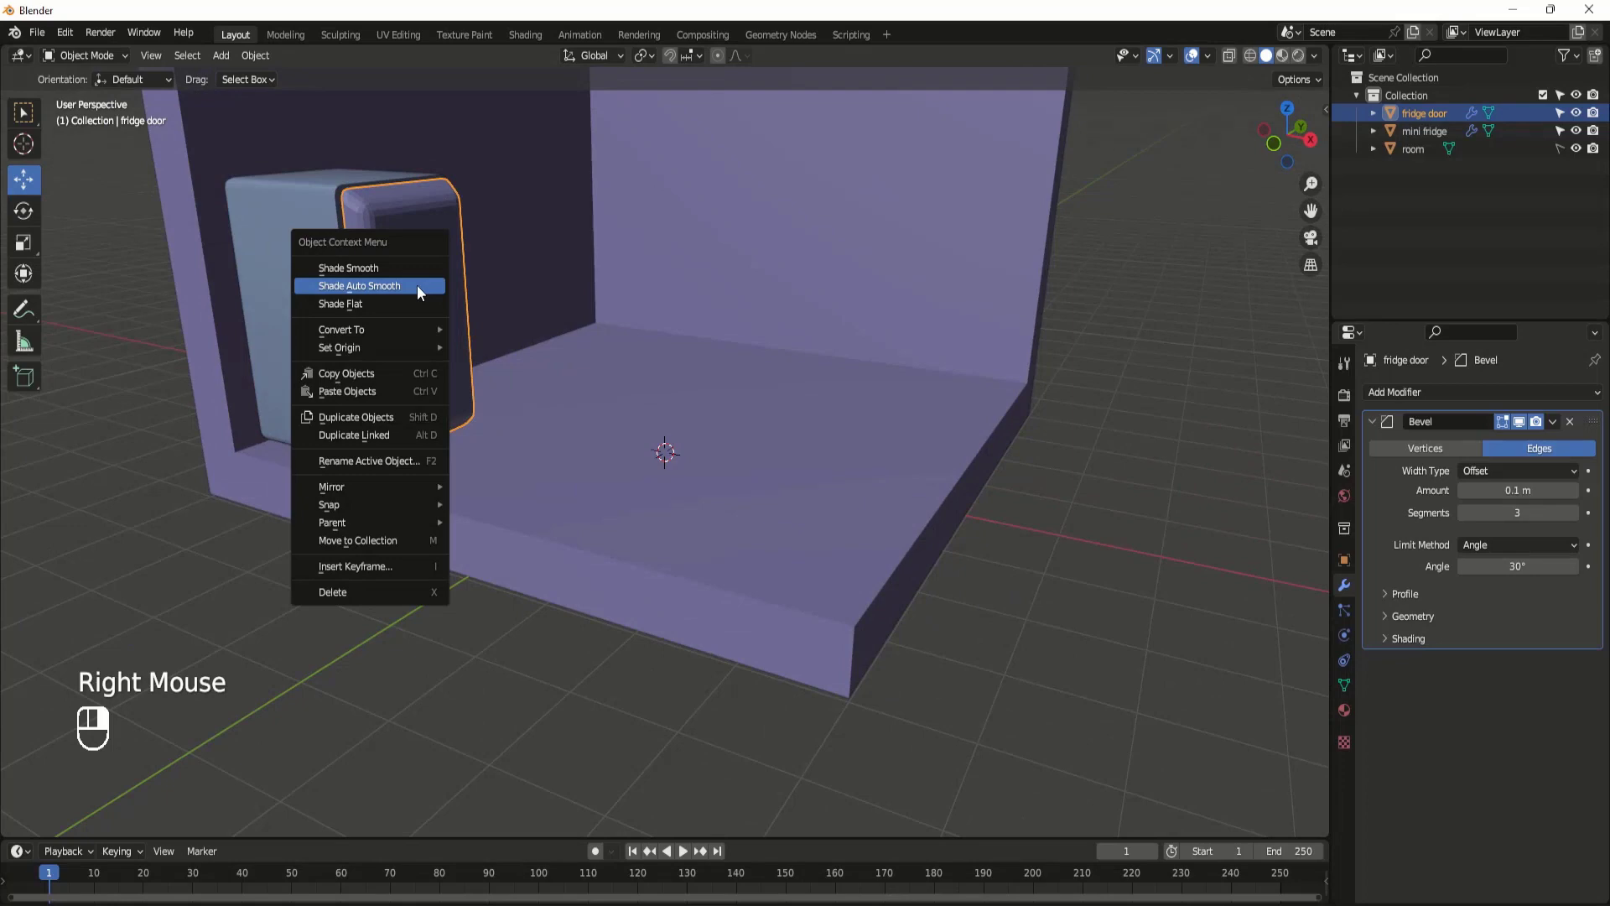
left_click(416, 286)
middle_click_drag(425, 316, 454, 365)
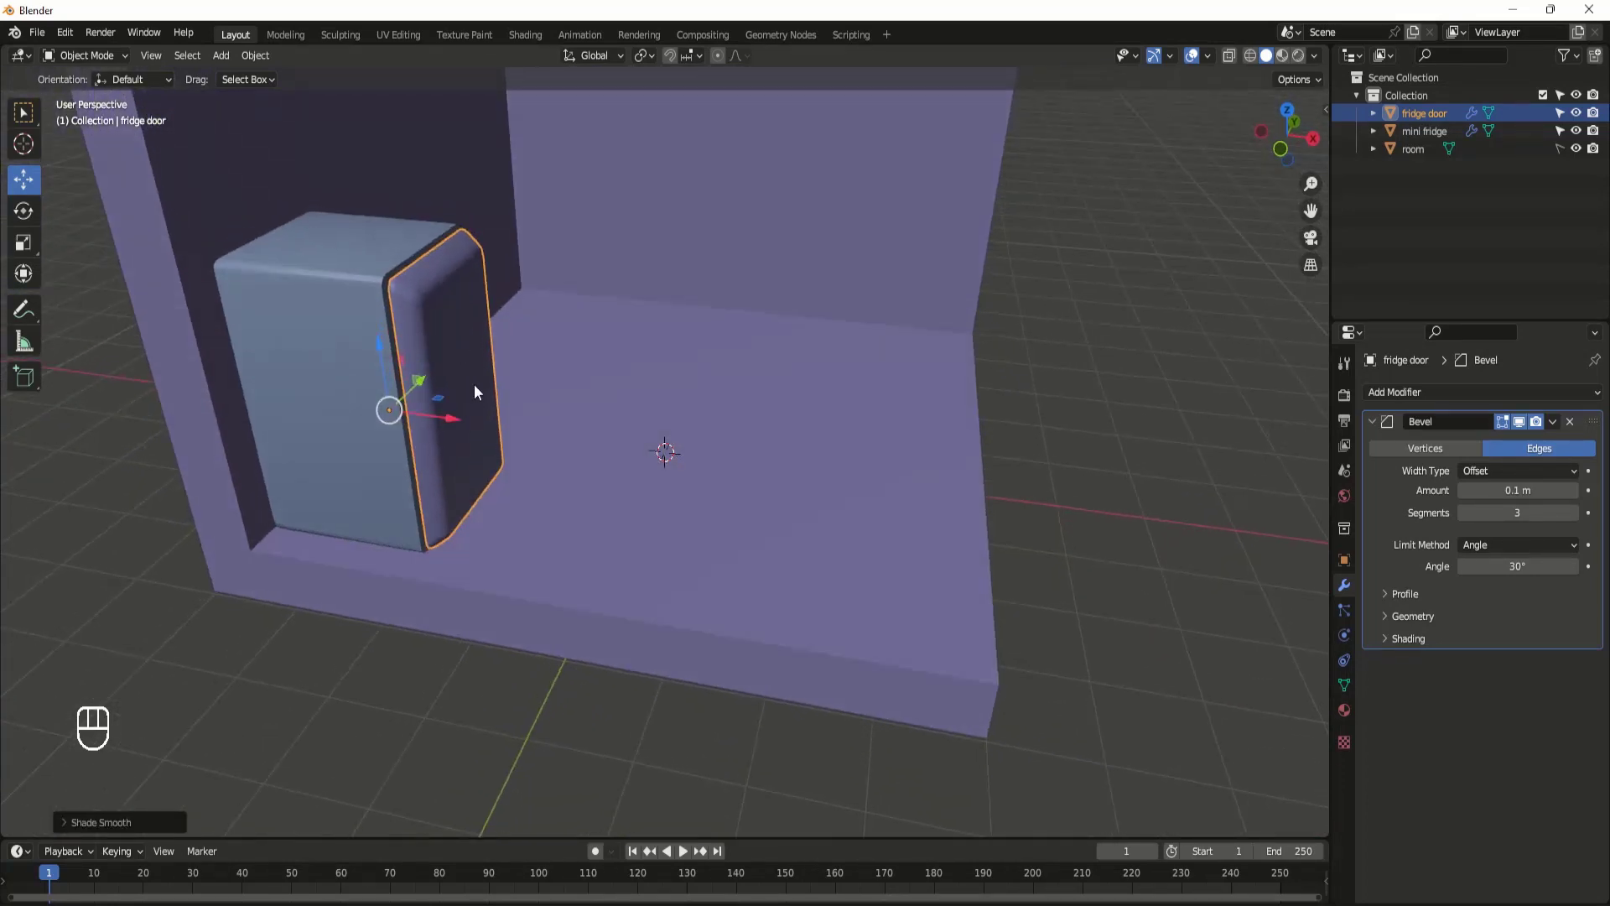
left_click_drag(455, 421, 450, 417)
middle_click_drag(450, 416, 532, 348)
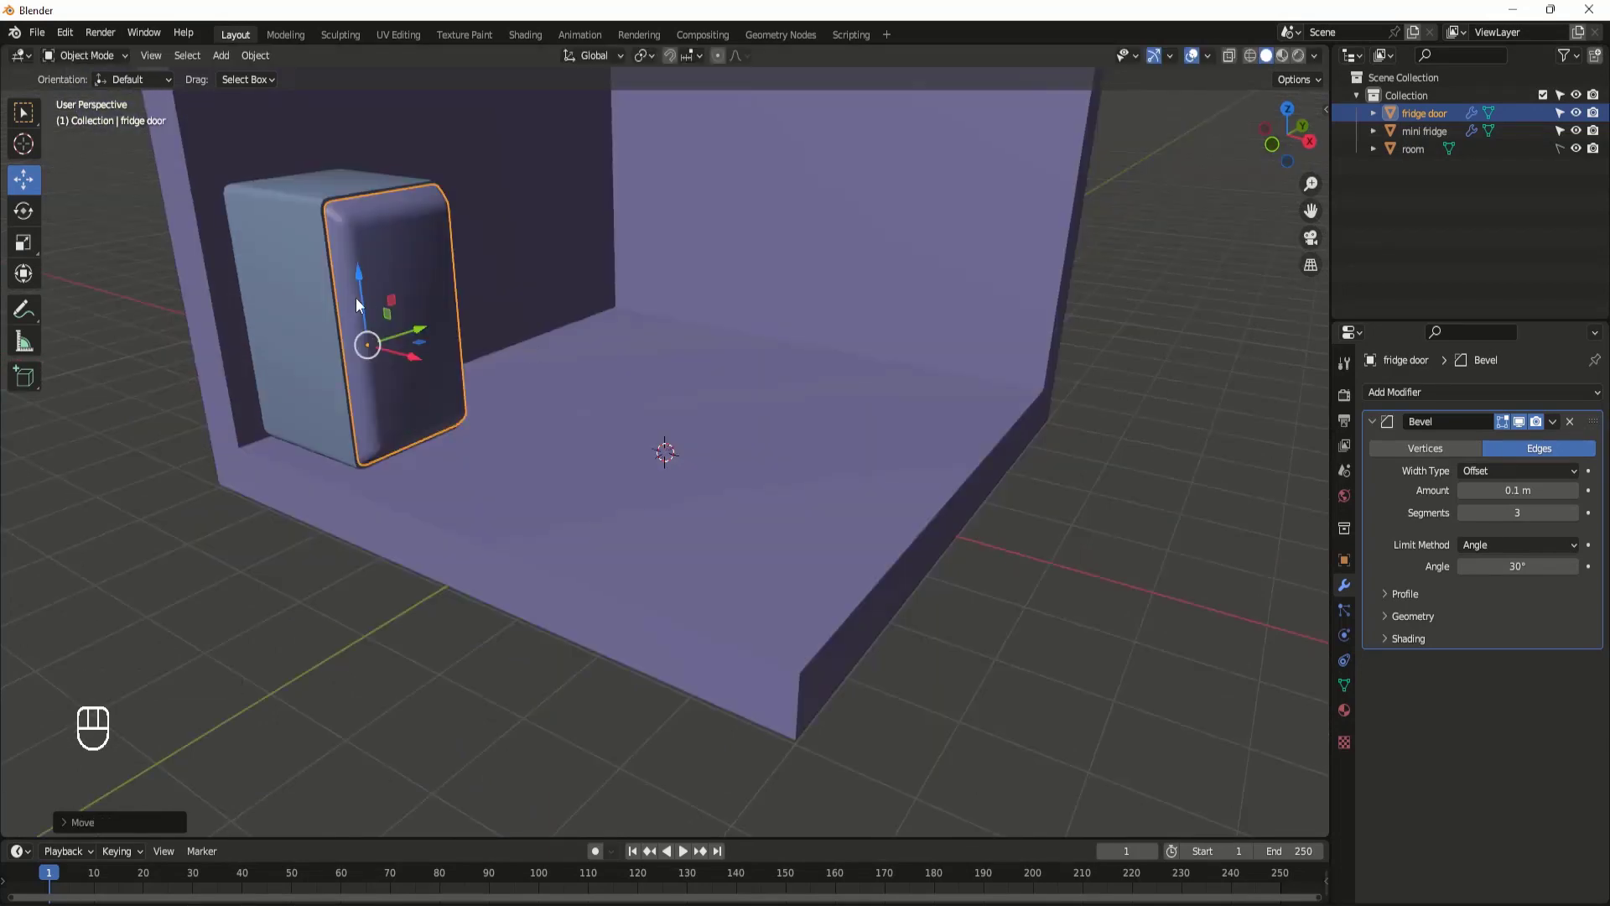
Step: Add a cube, move it to the fridge door, and shrink it to a small handle-sized block
scroll(355, 299, "down", 2)
middle_click_drag(433, 326, 654, 525)
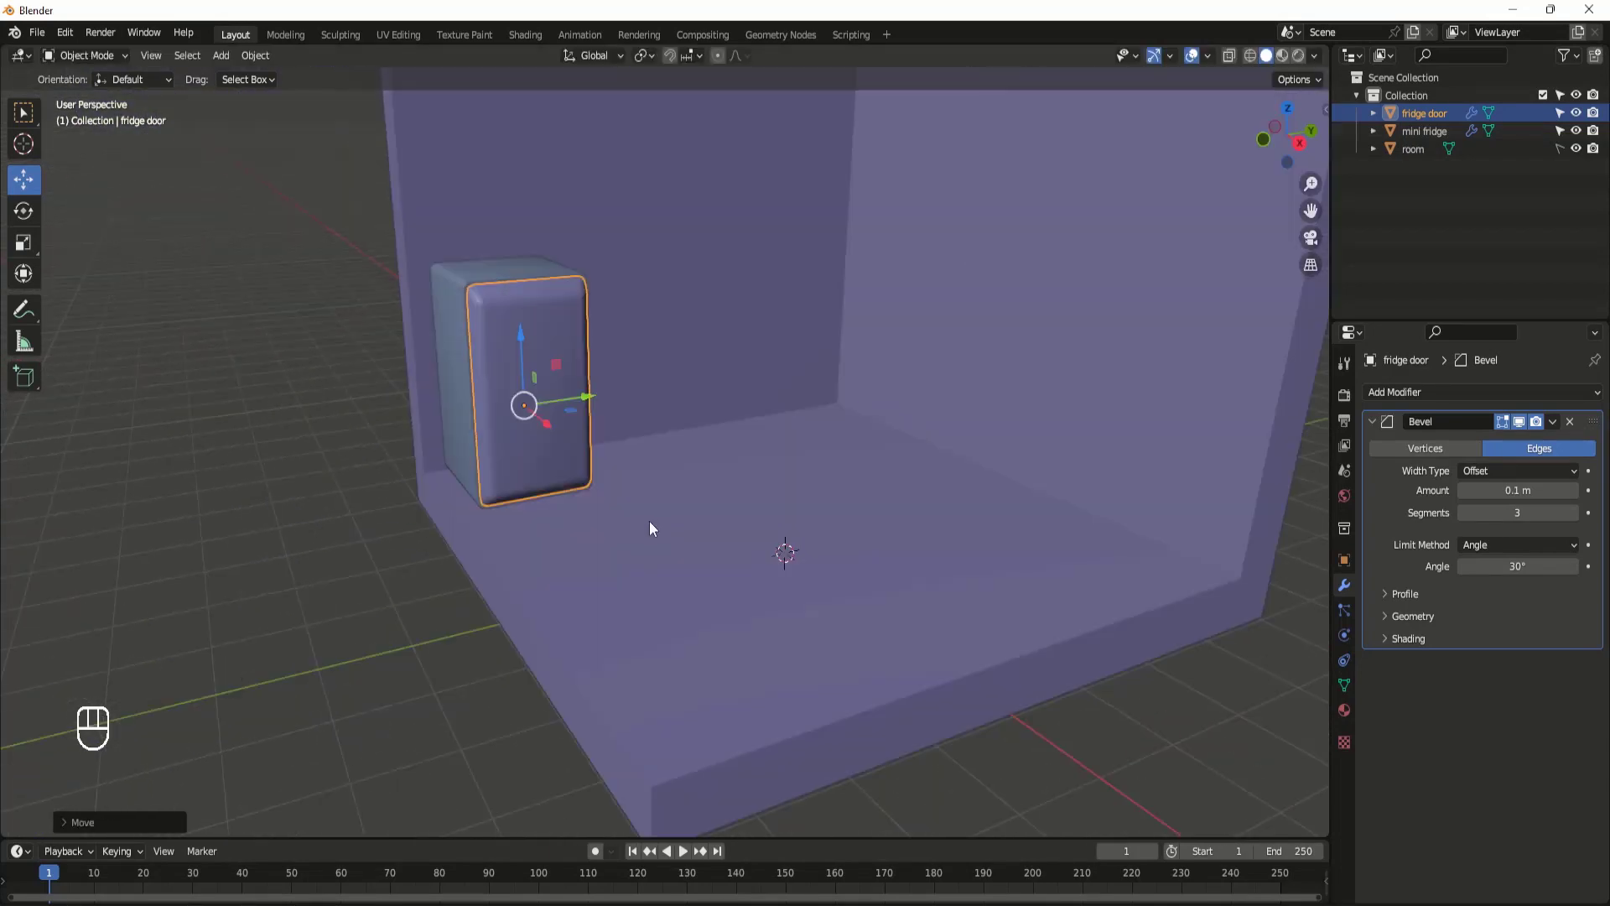
key("shift+a")
mouse_move(649, 520)
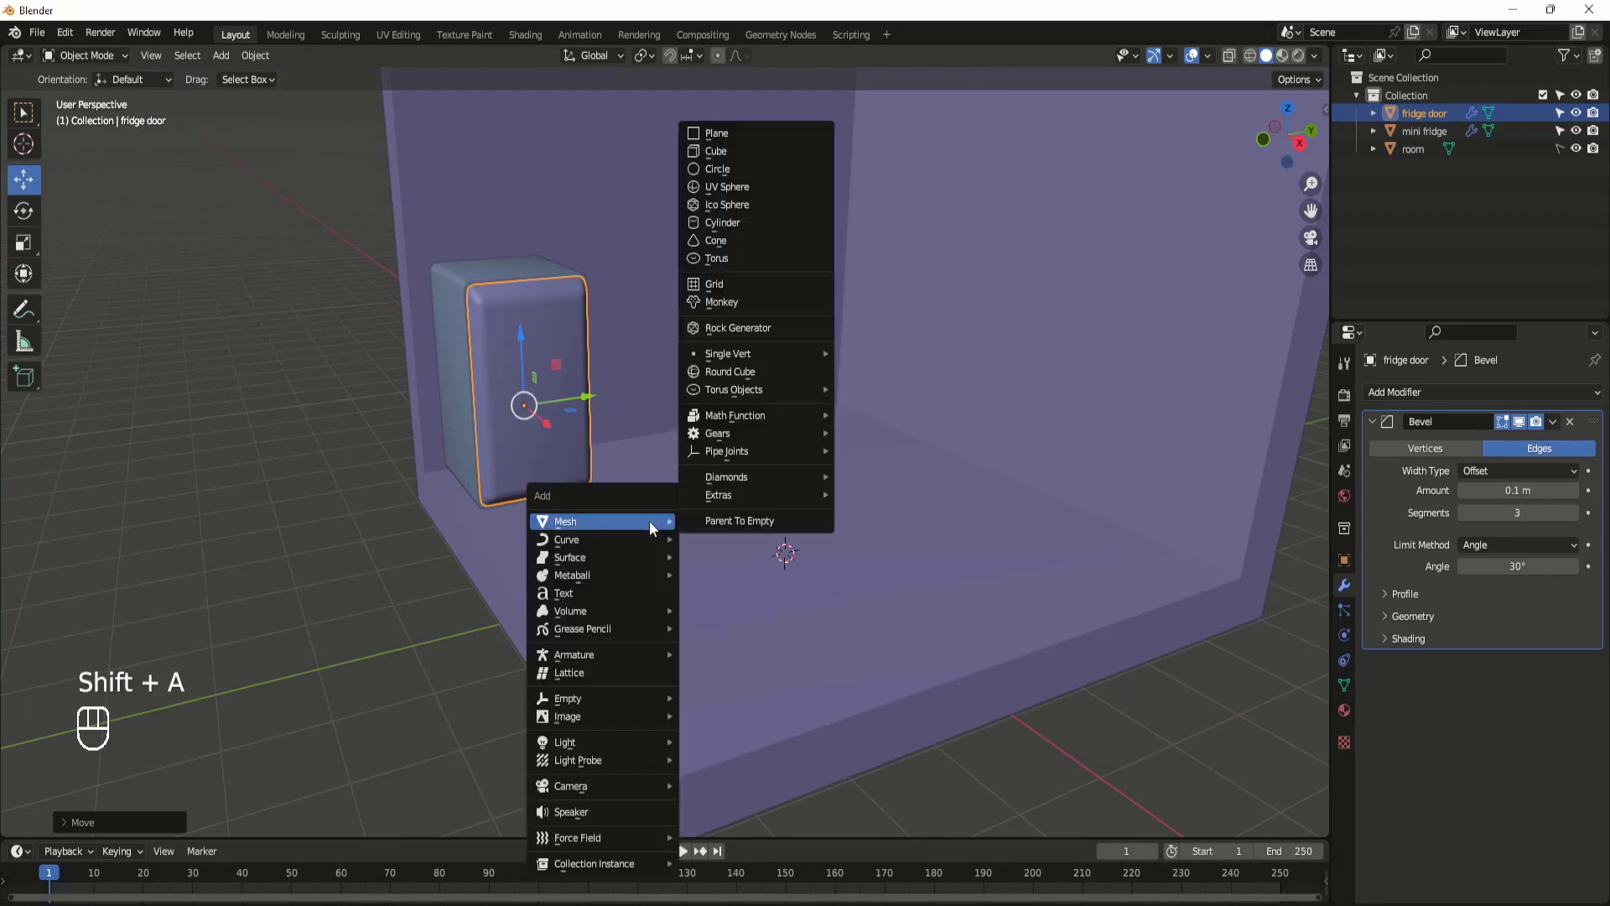
left_click(747, 158)
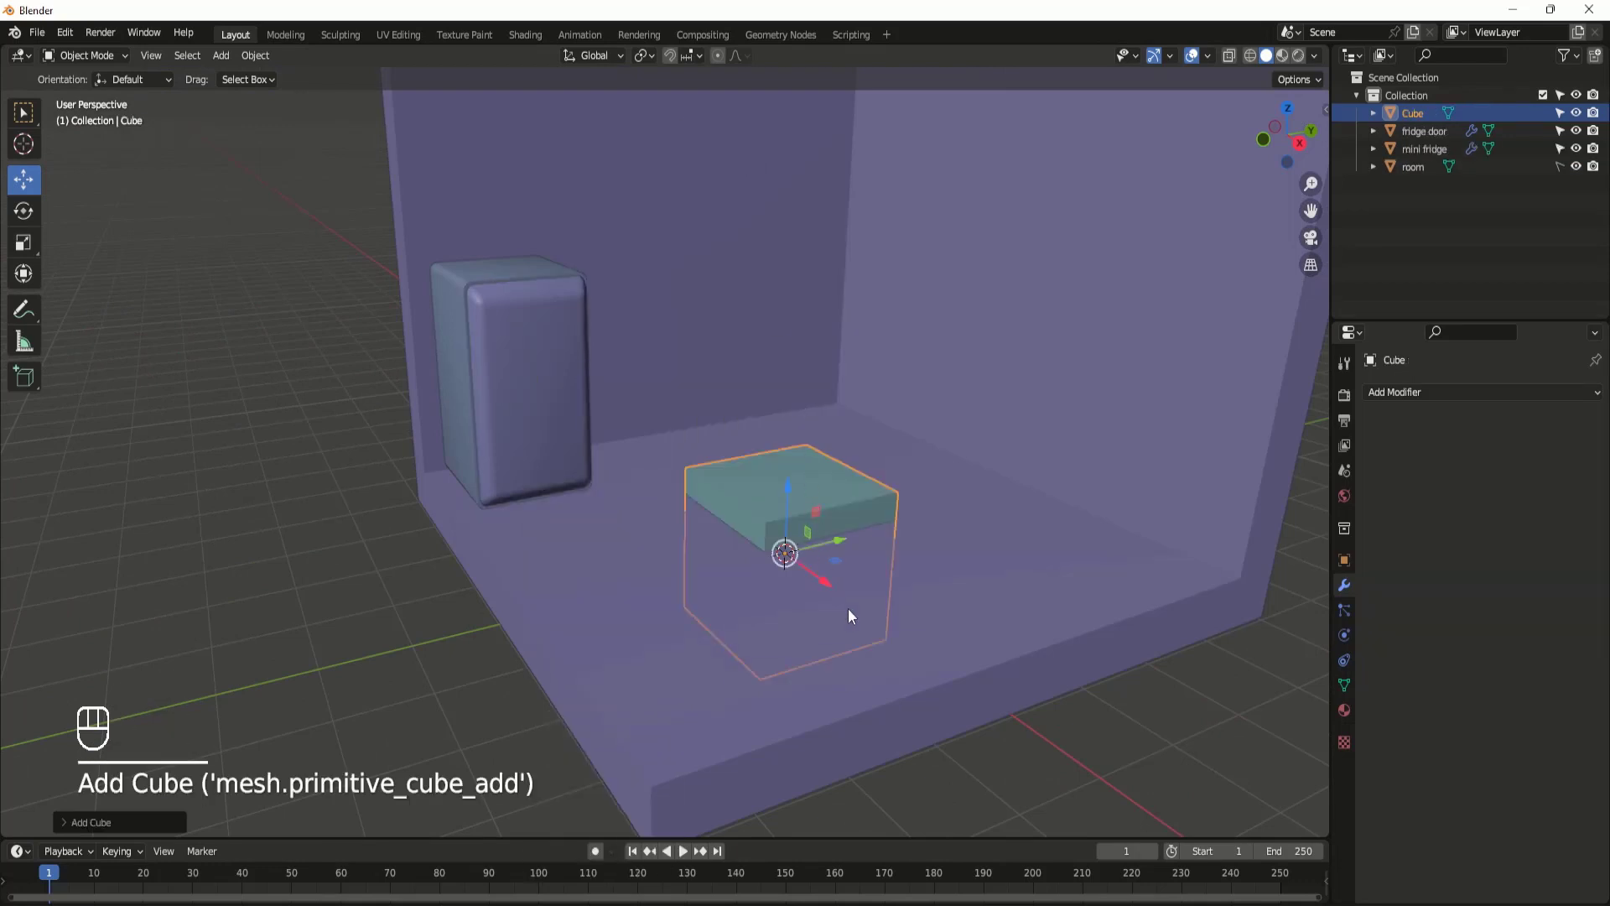
key("g")
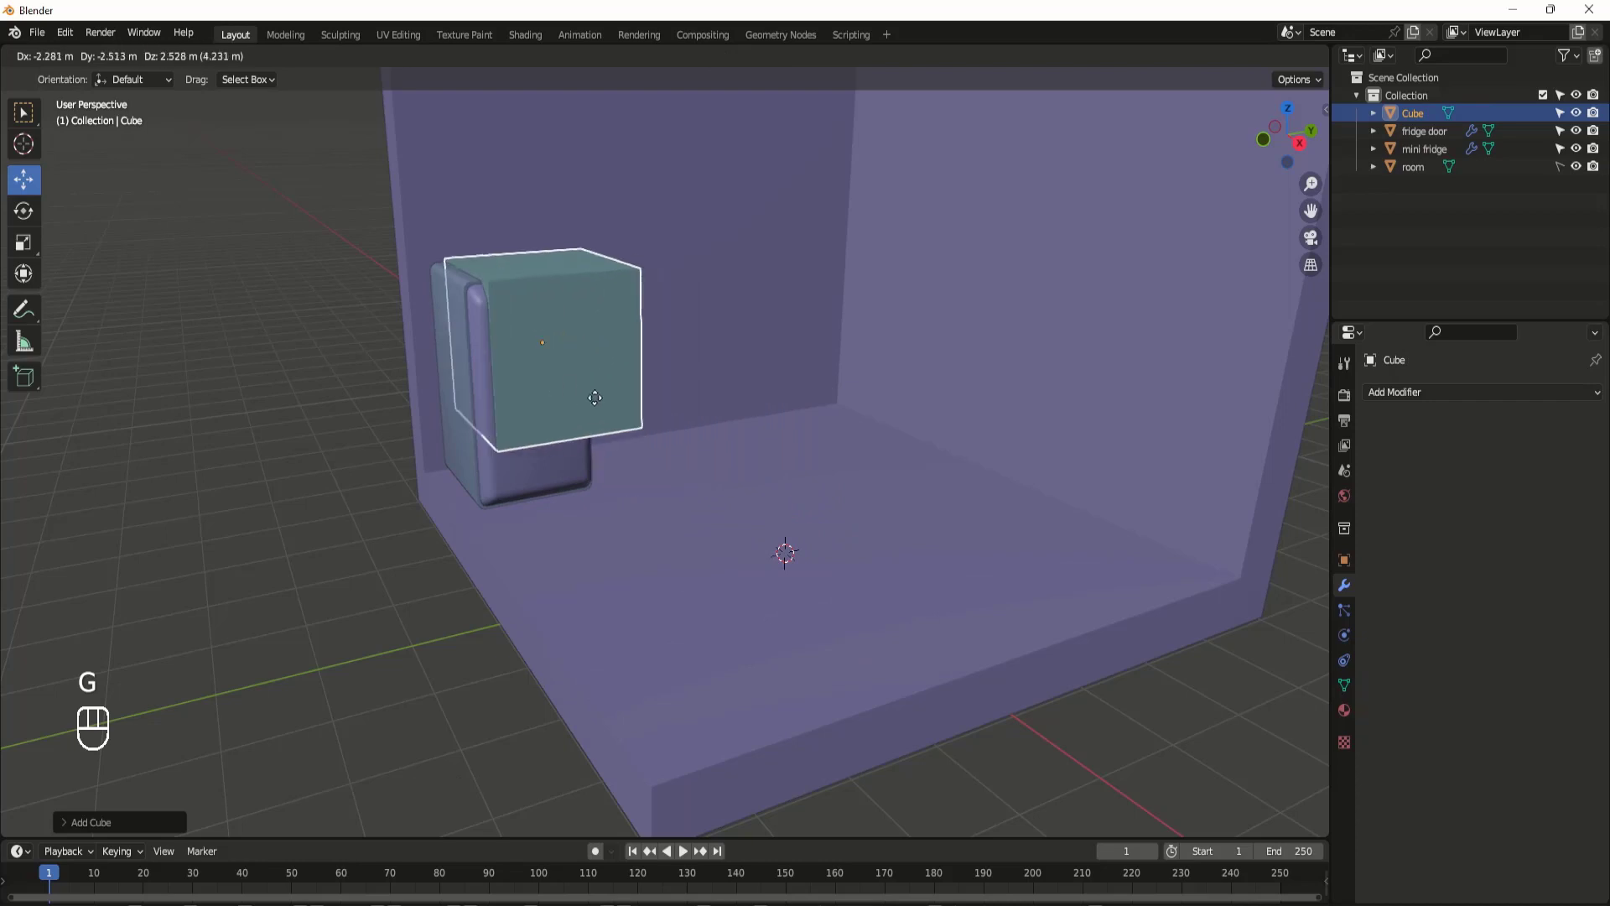
left_click(612, 417)
key("s")
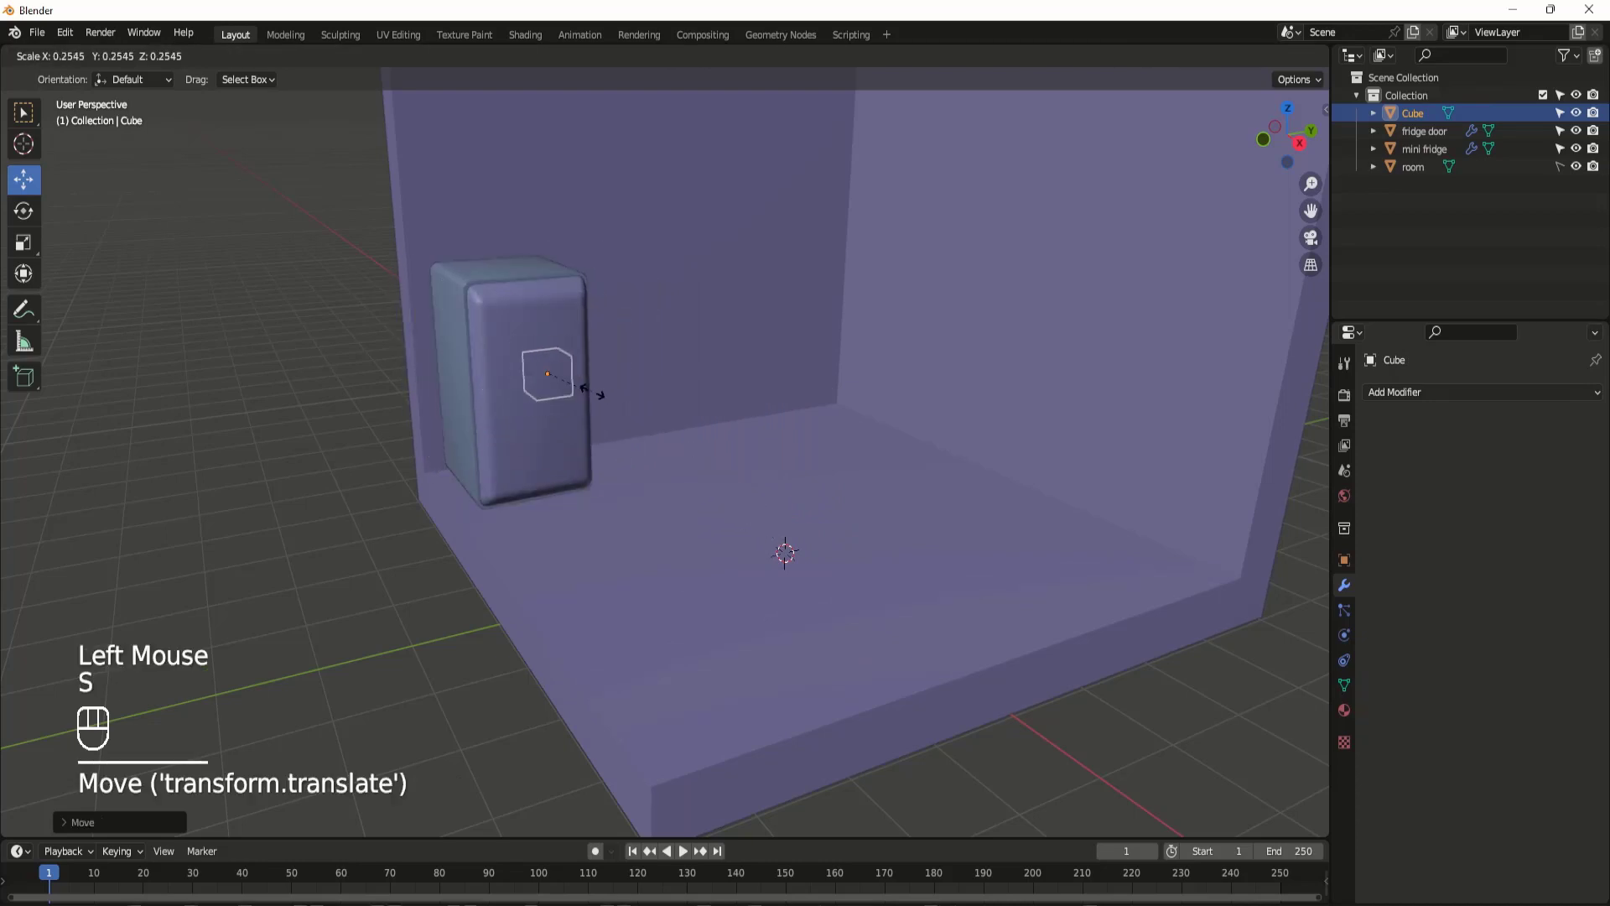
left_click(558, 374)
Step: Position the small cube against the door's front, near its outer vertical edge at about mid-height, using the top and right views
key("KP_7")
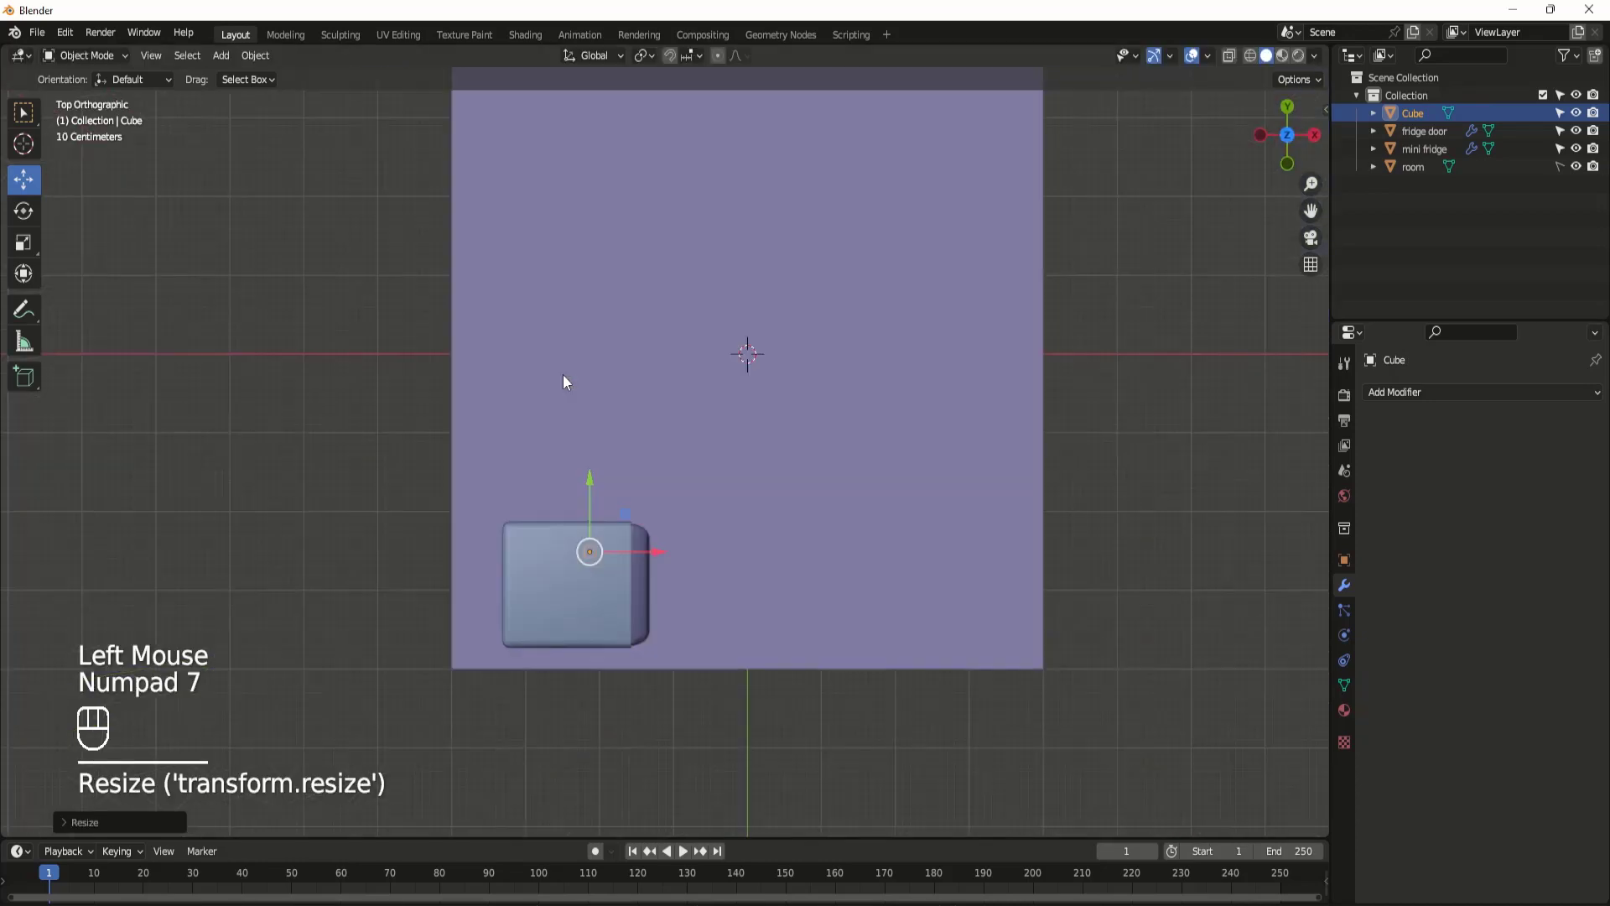
key("g")
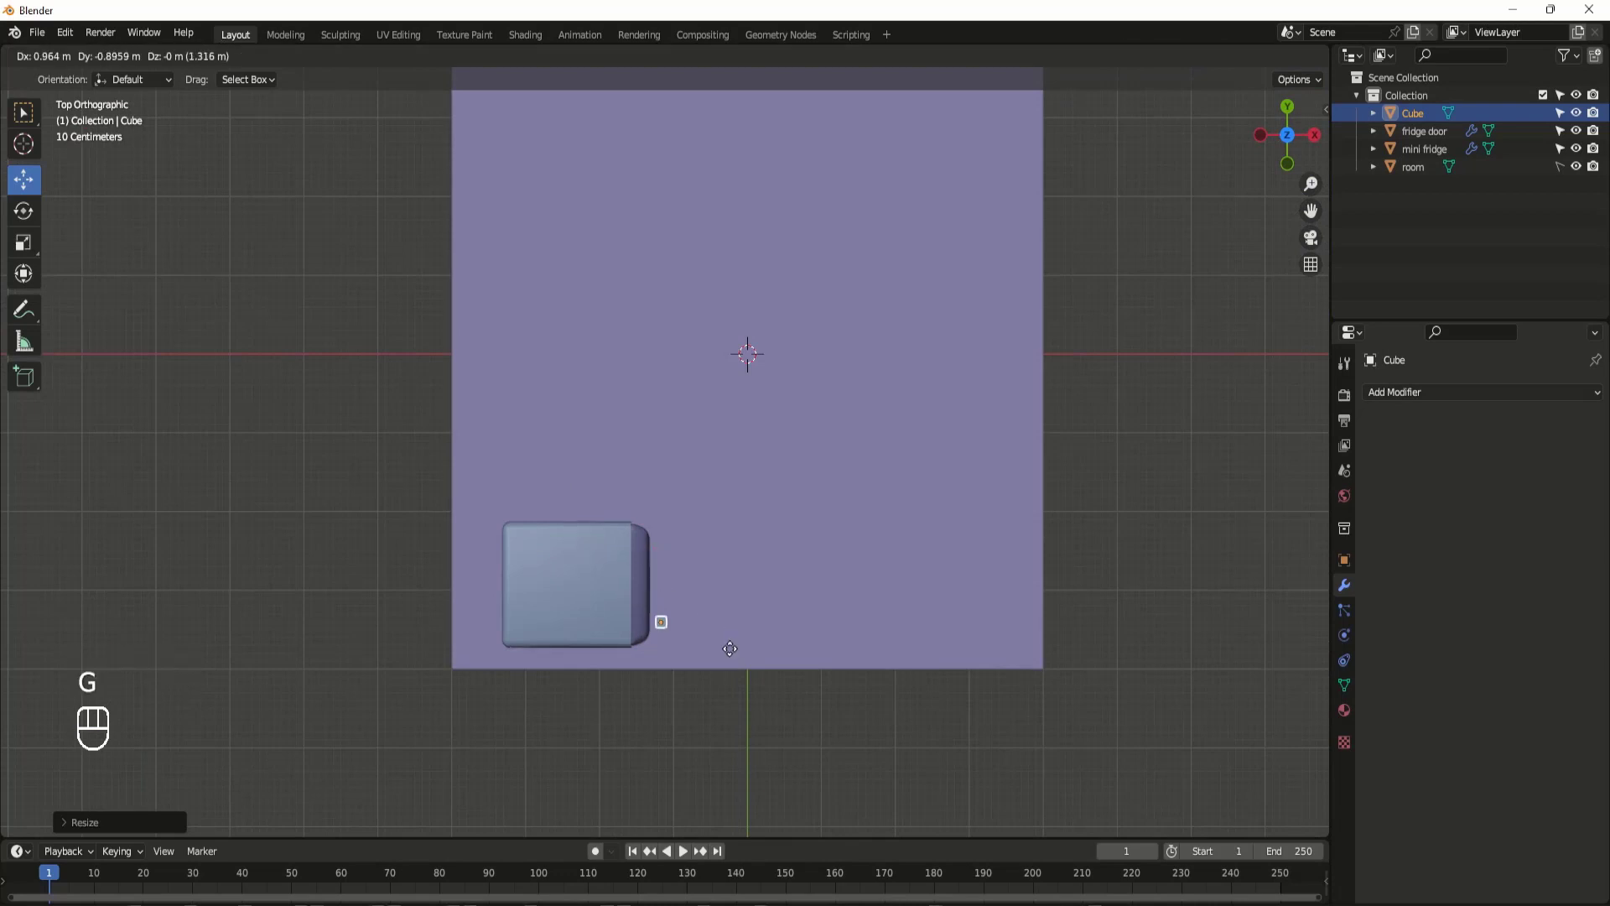
left_click(719, 648)
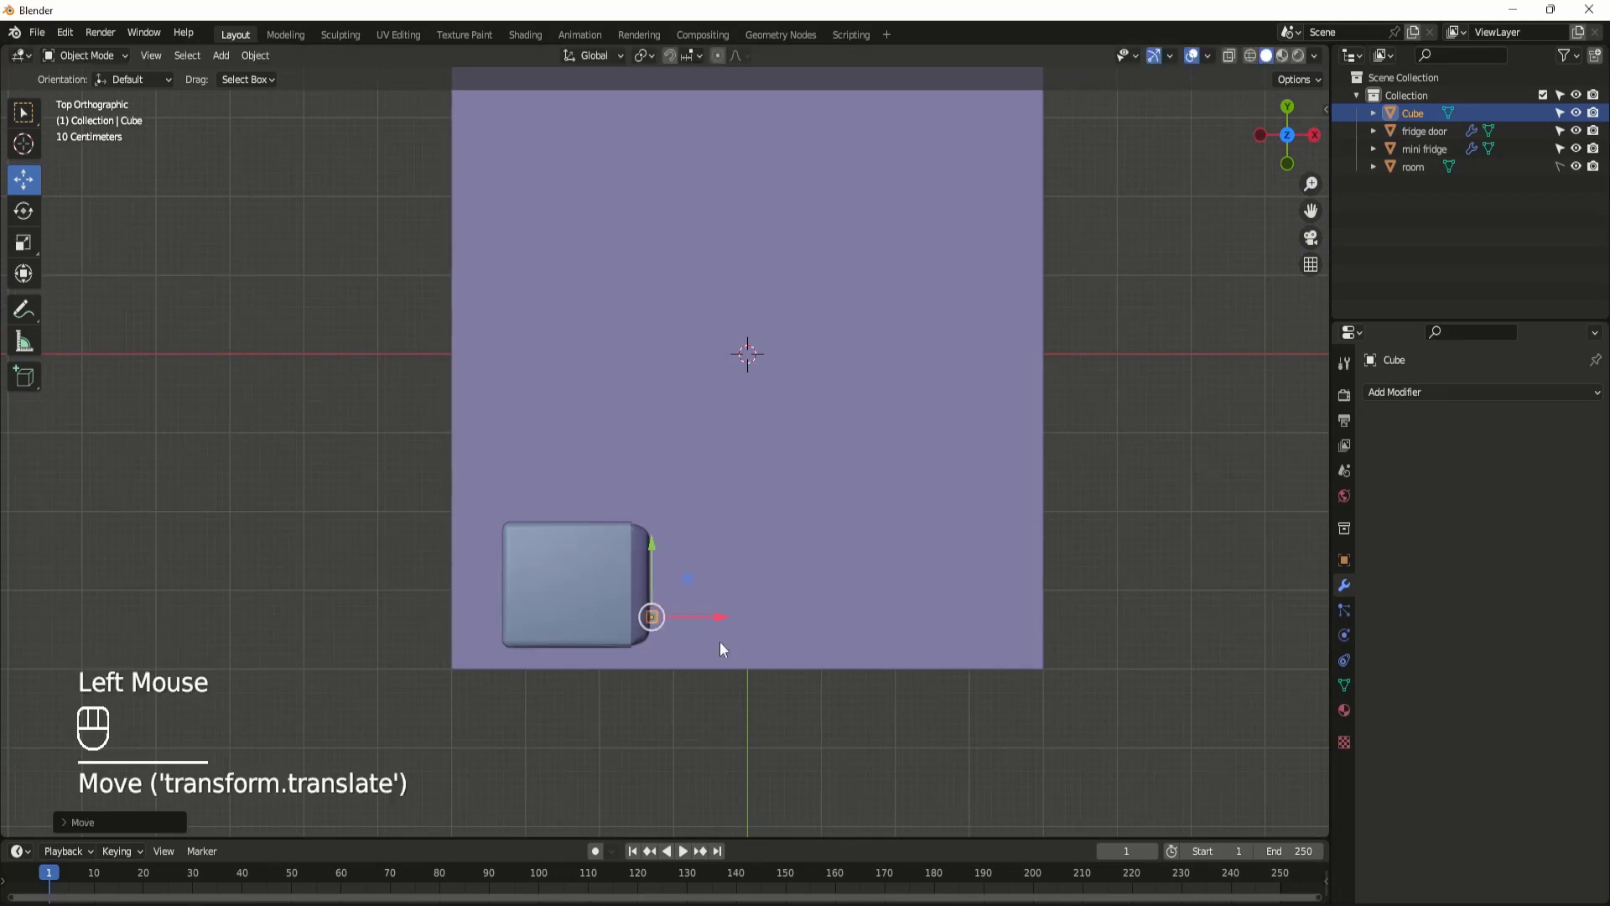
key("KP_1")
key("KP_3")
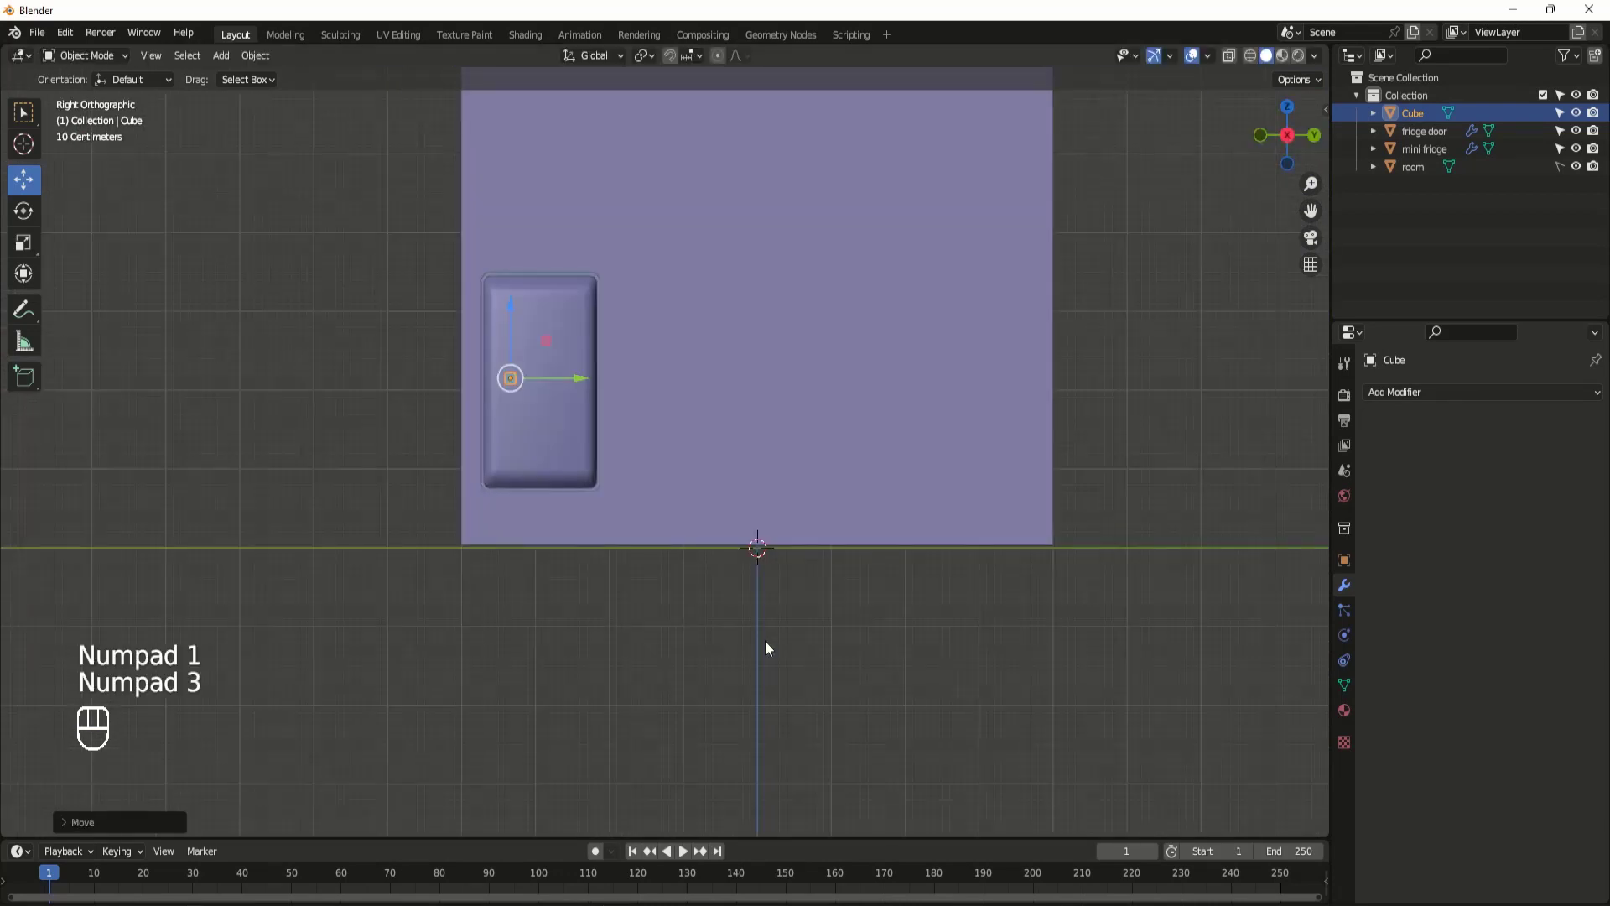
scroll(506, 270, "up", 2)
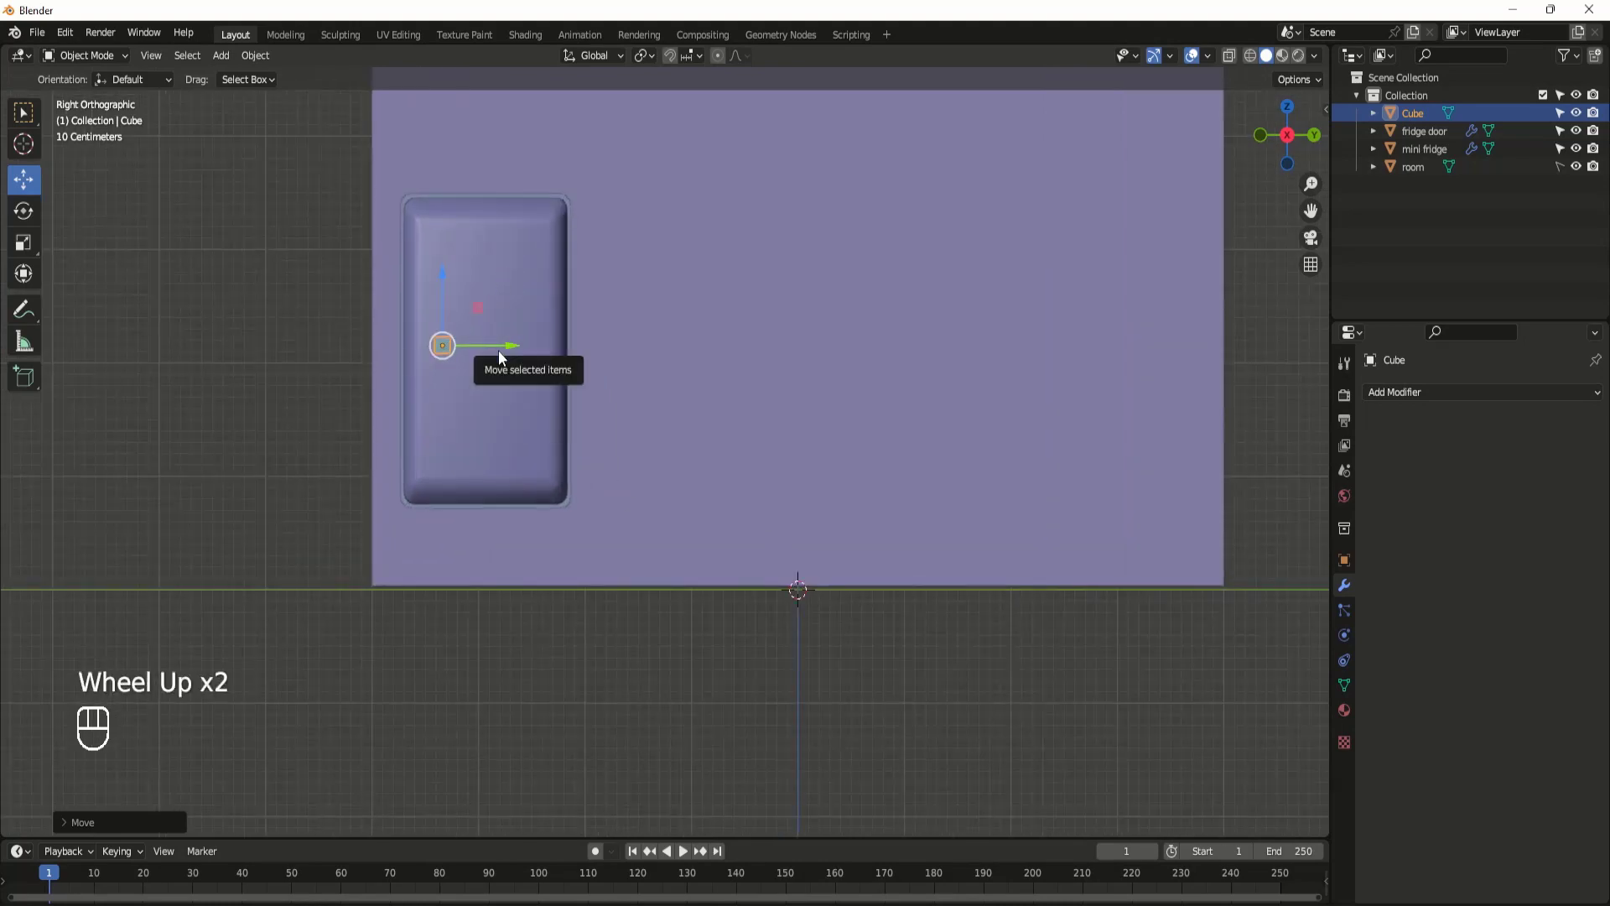
key("g")
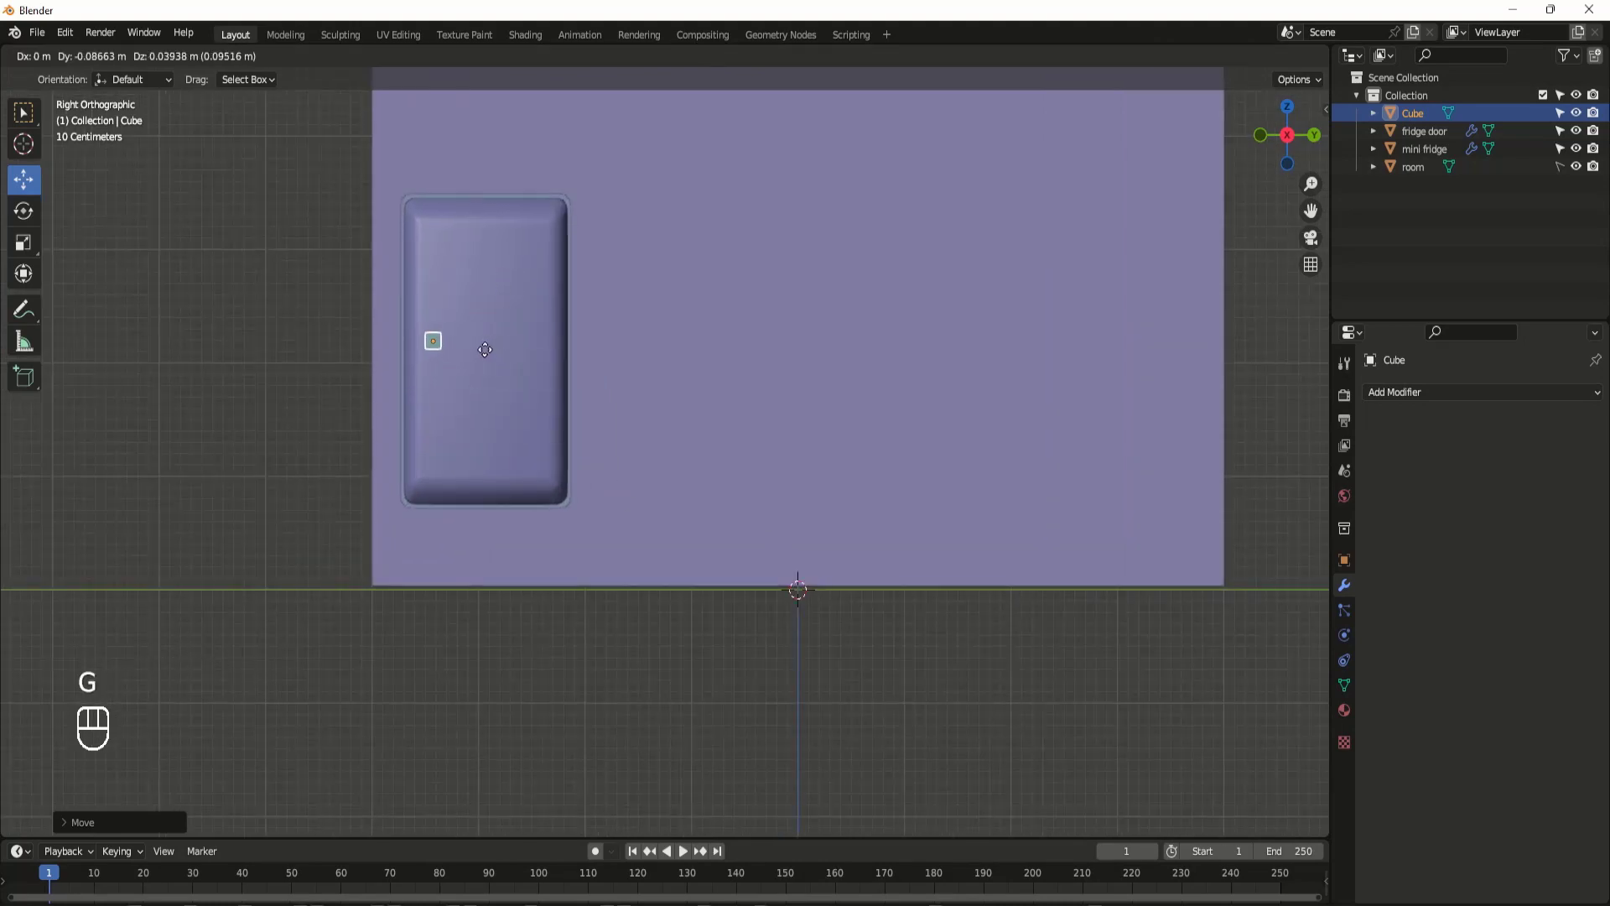
left_click(485, 350)
Step: Extrude the small cube's front face in Edit Mode and pull it a short distance outward along X
middle_click_drag(405, 316, 536, 436)
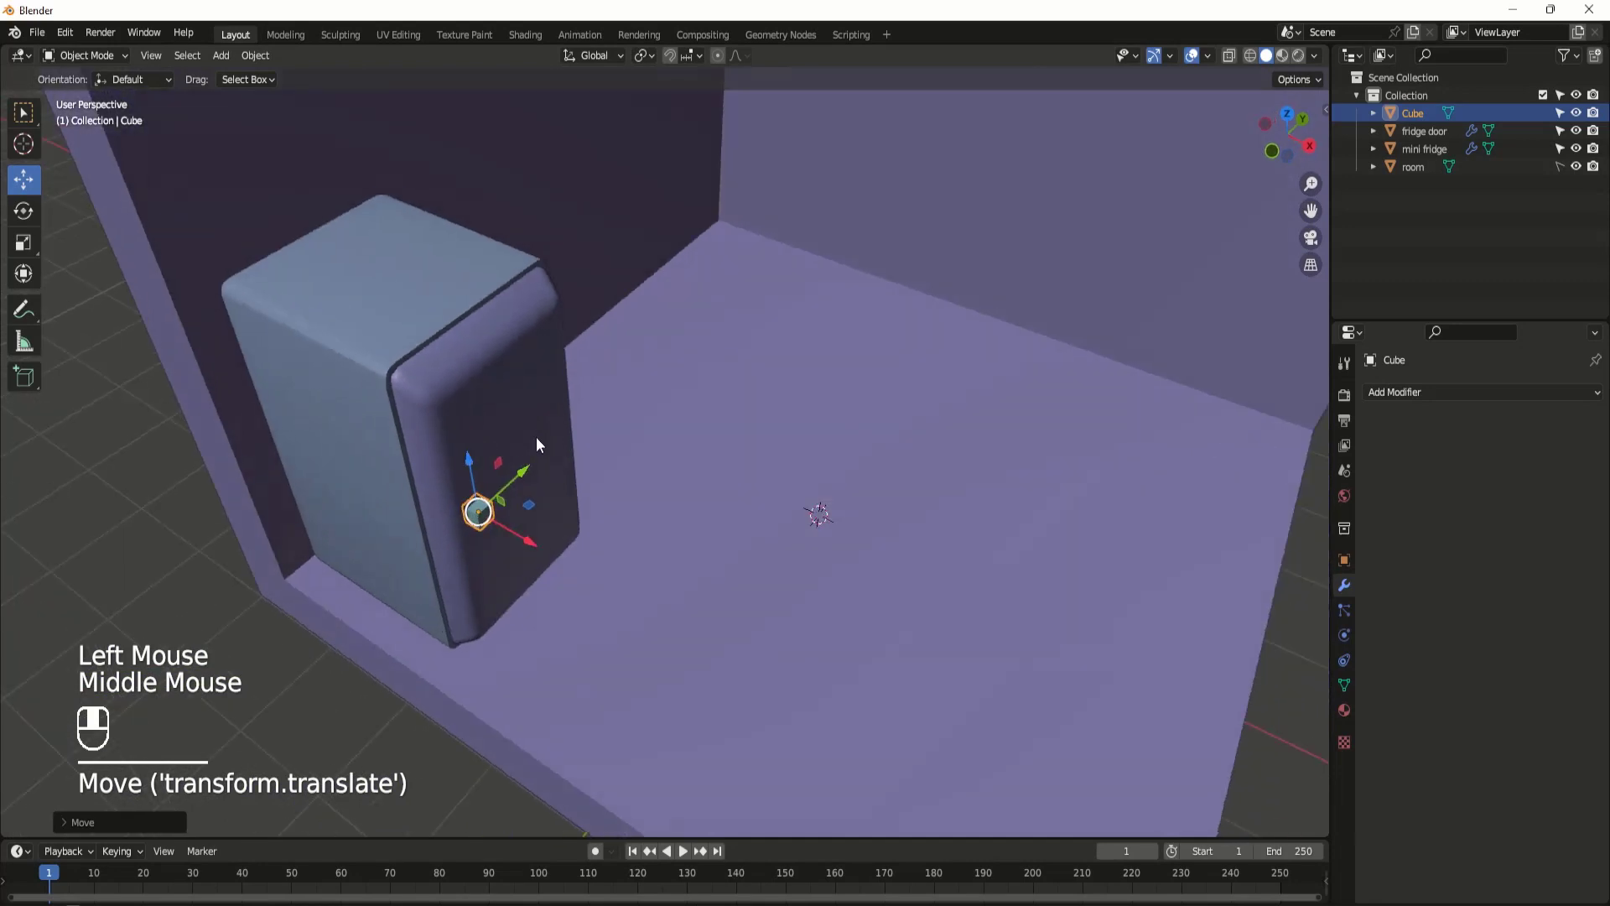
scroll(408, 526, "up", 2)
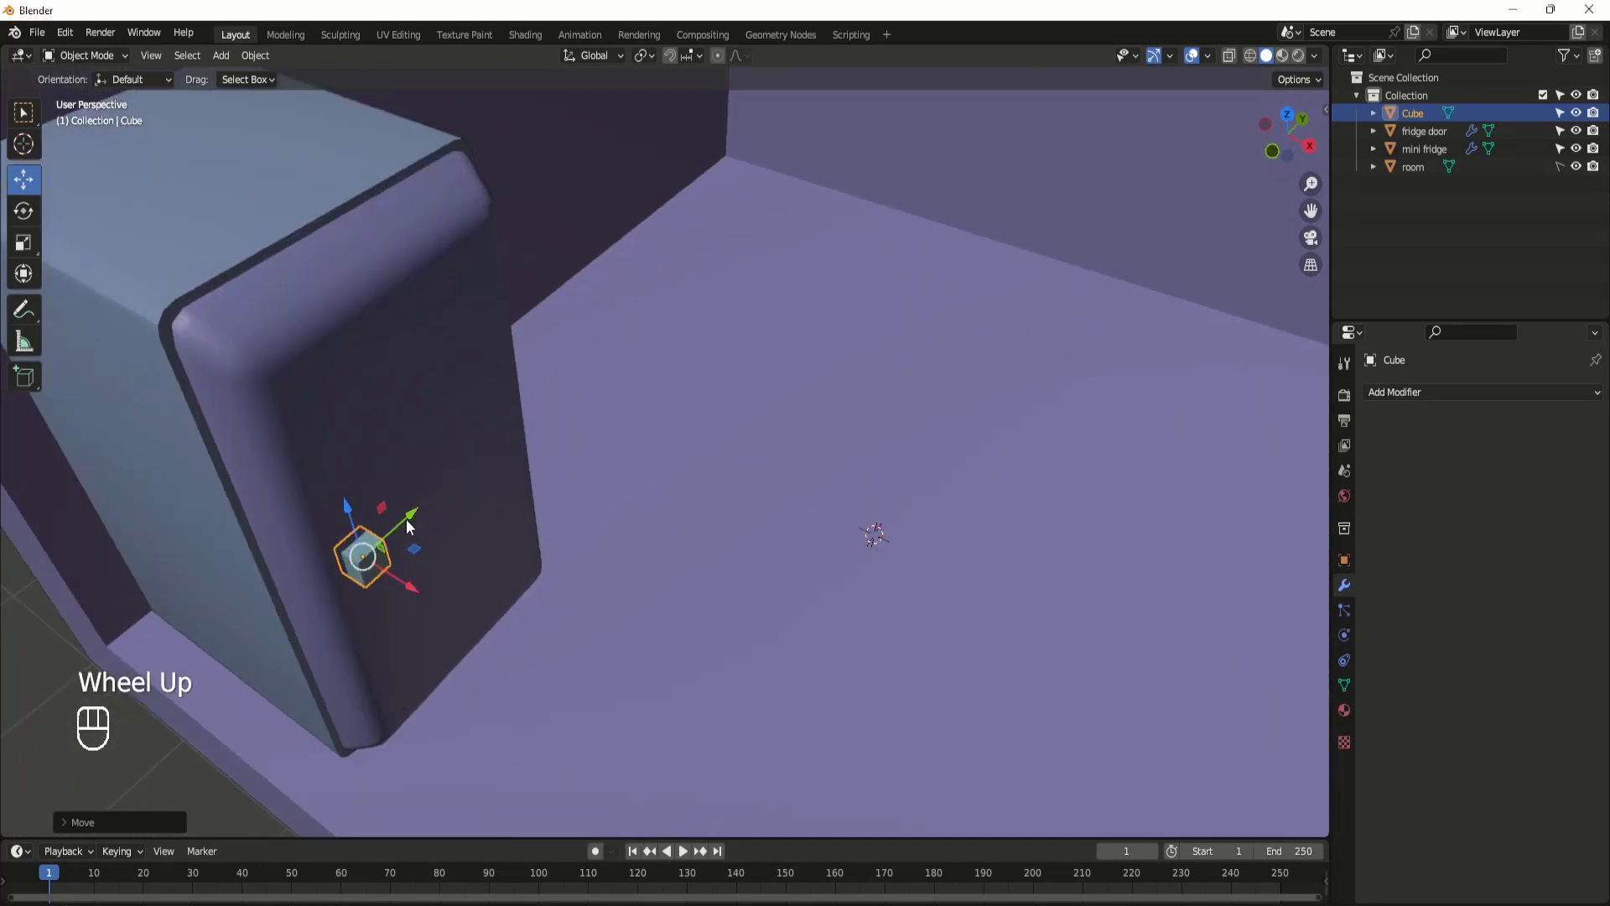
key("Tab")
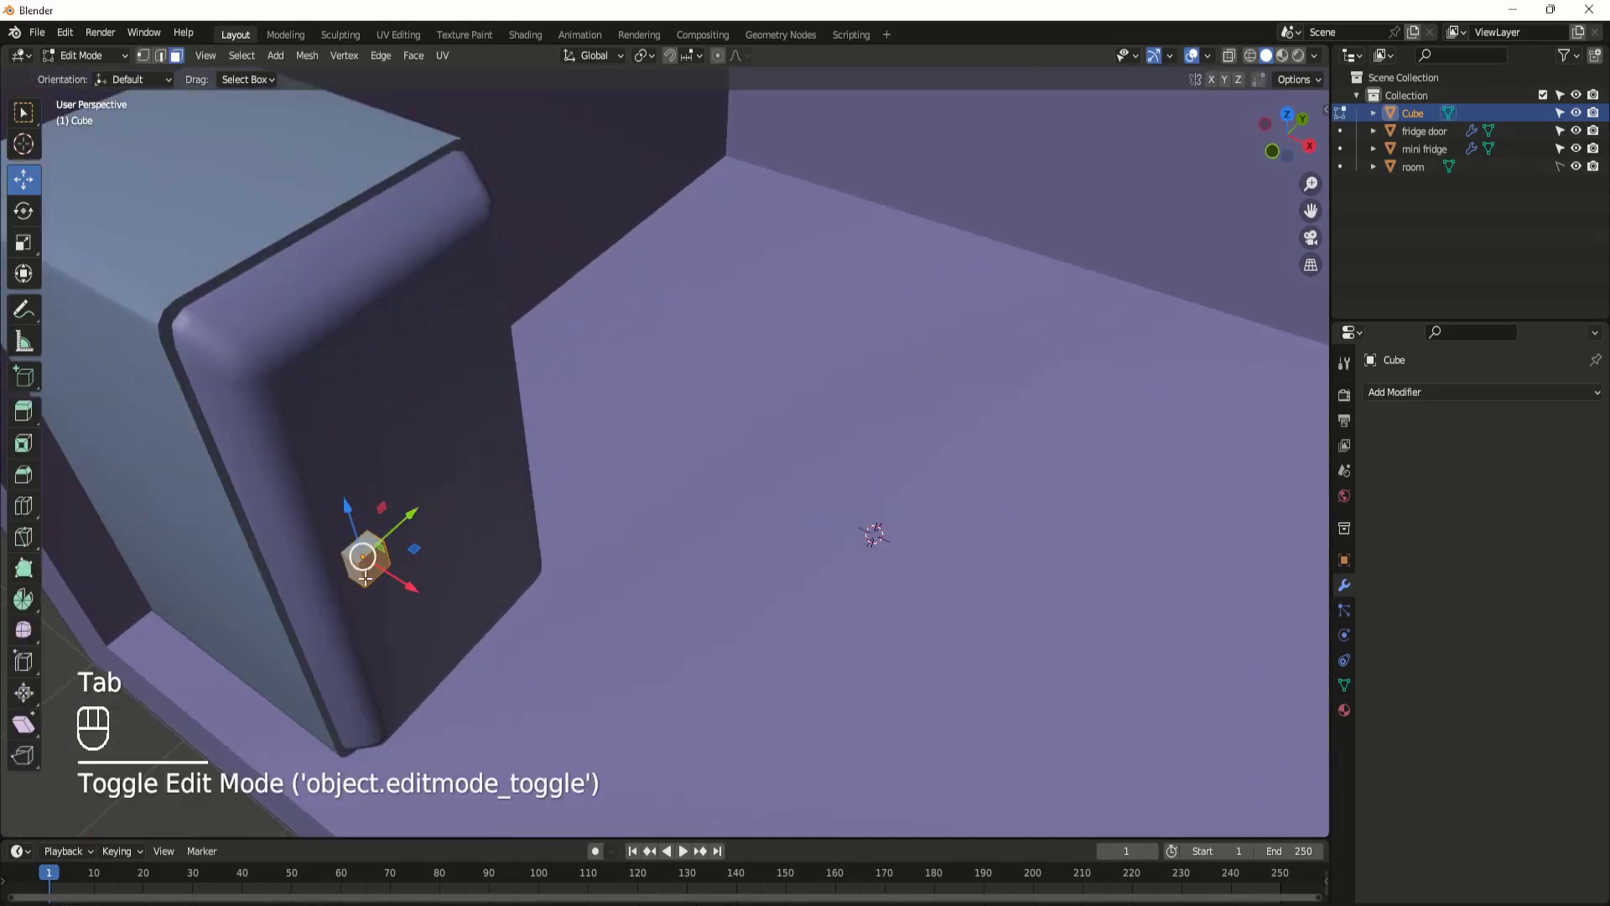
left_click(367, 577)
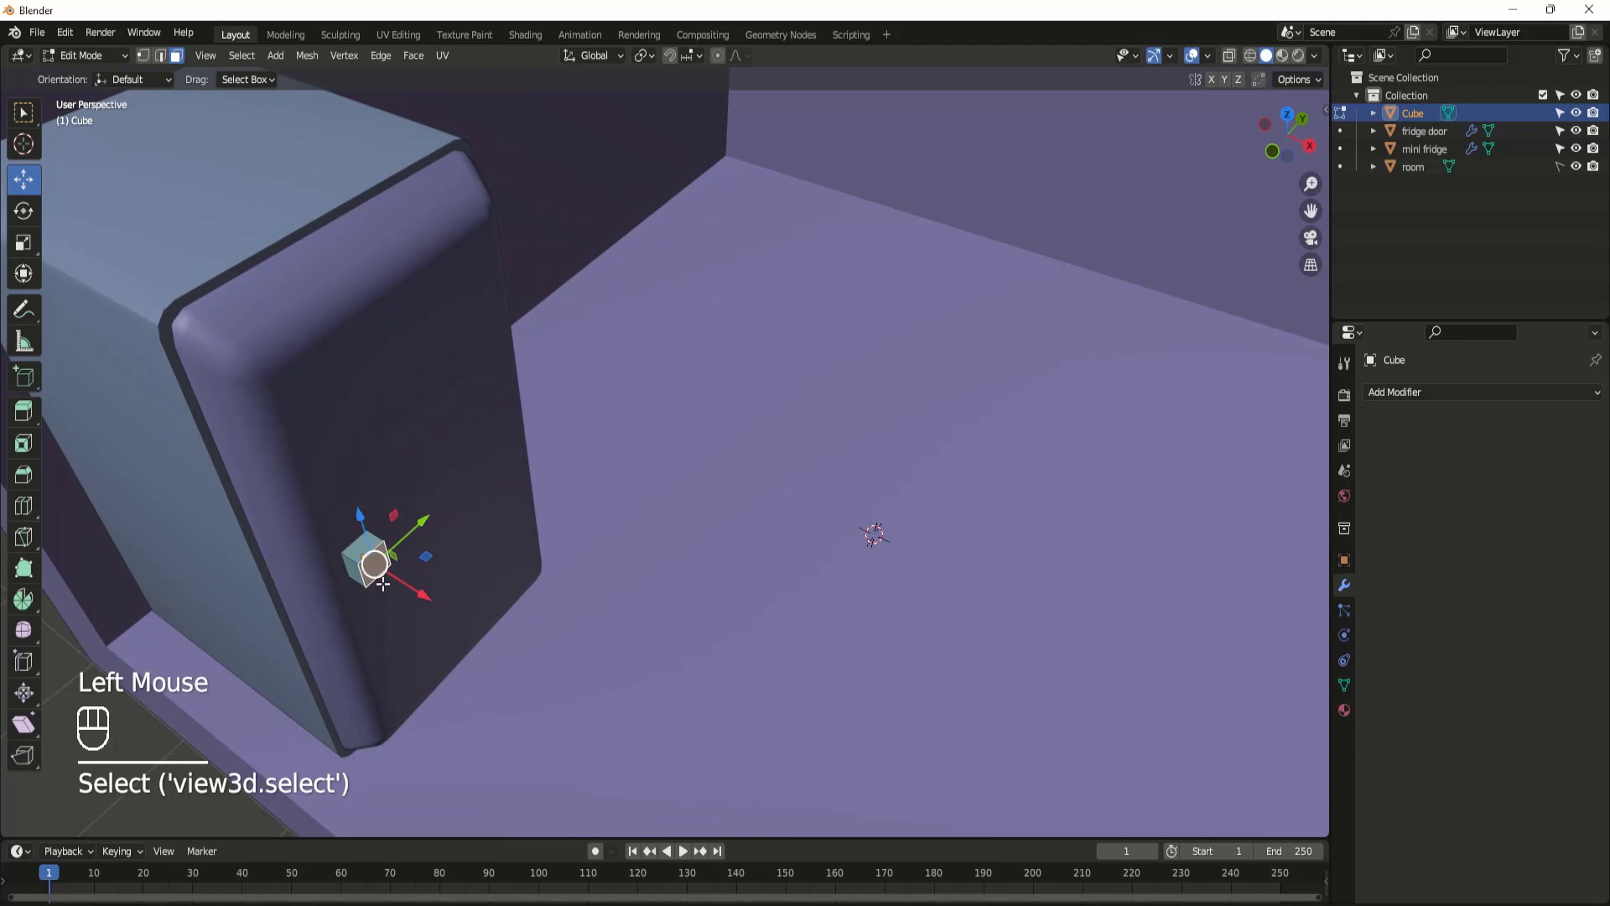
key("e")
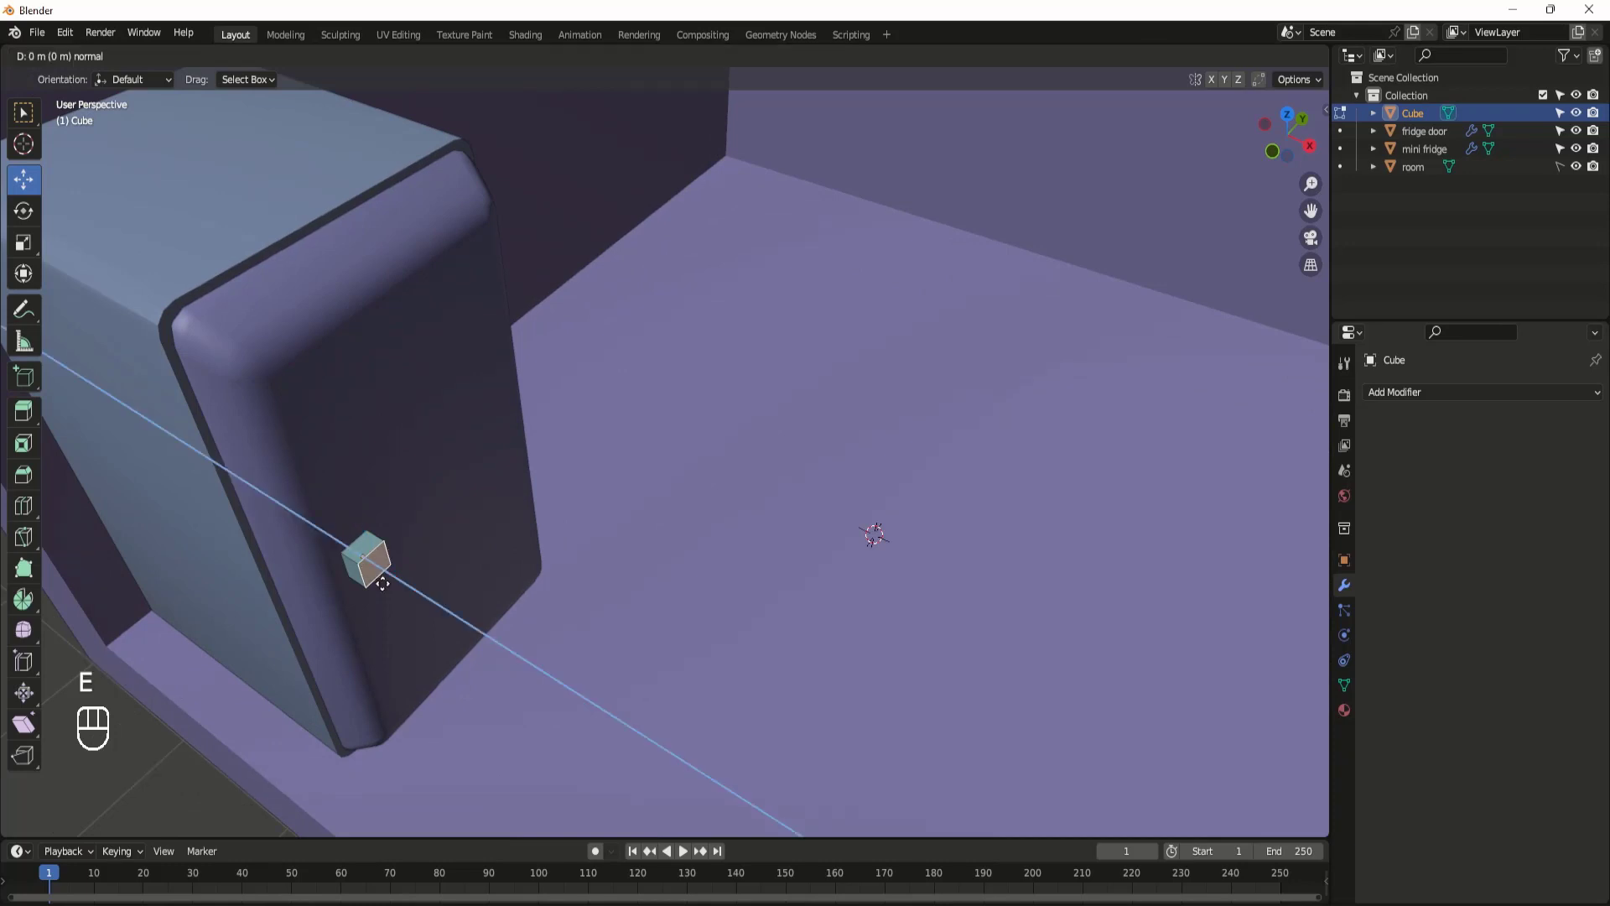
right_click(382, 584)
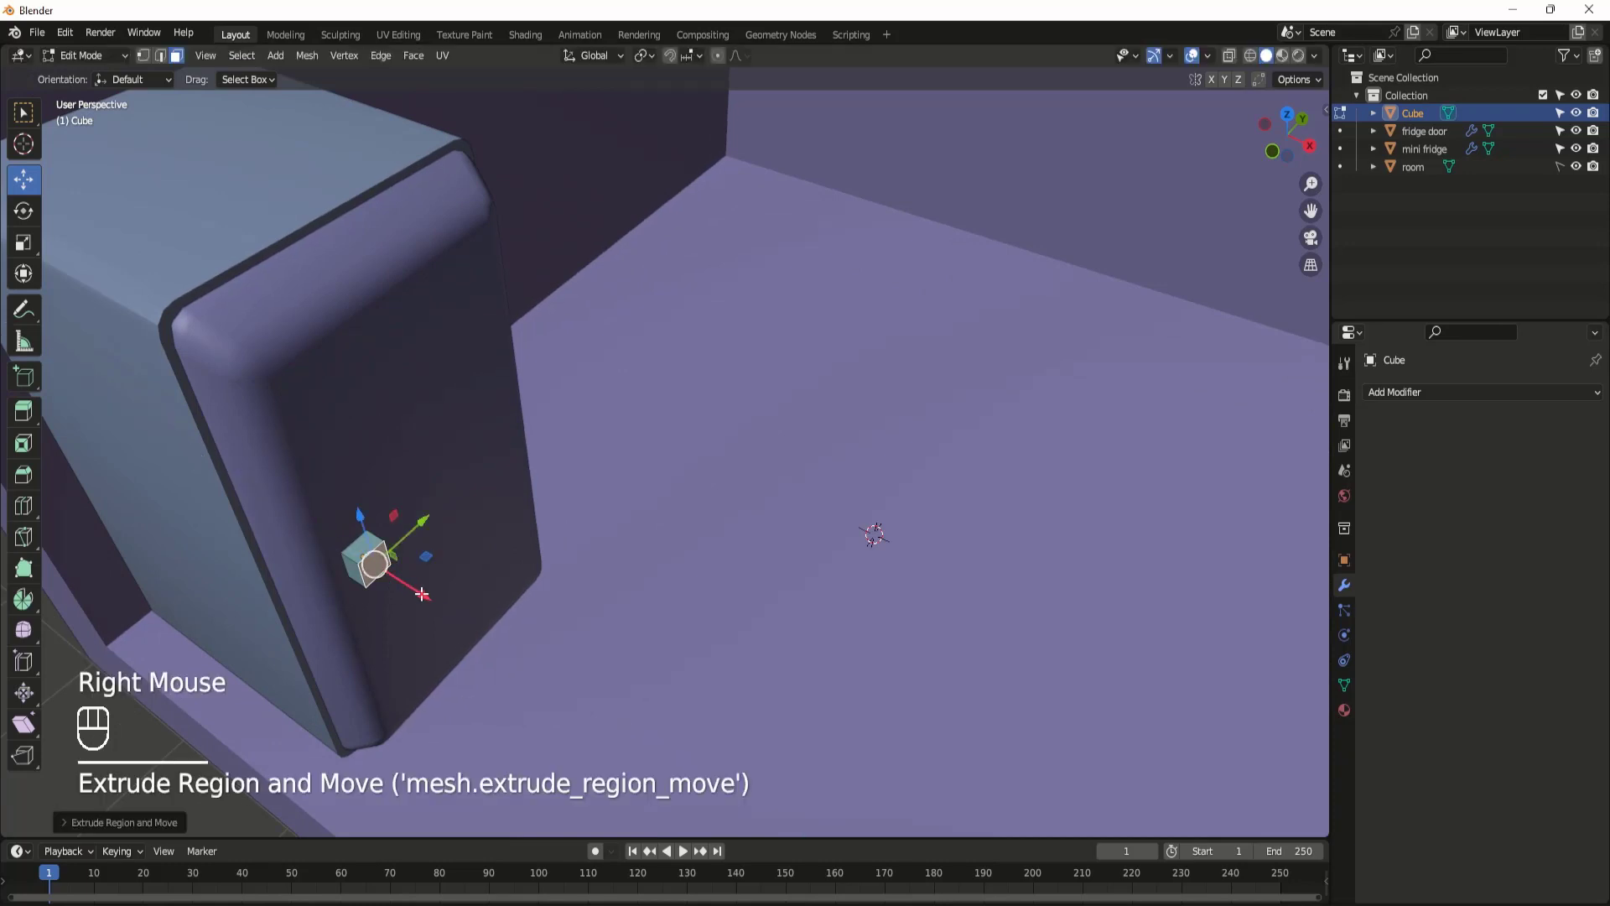
left_click_drag(422, 594, 445, 610)
middle_click_drag(550, 557, 443, 576)
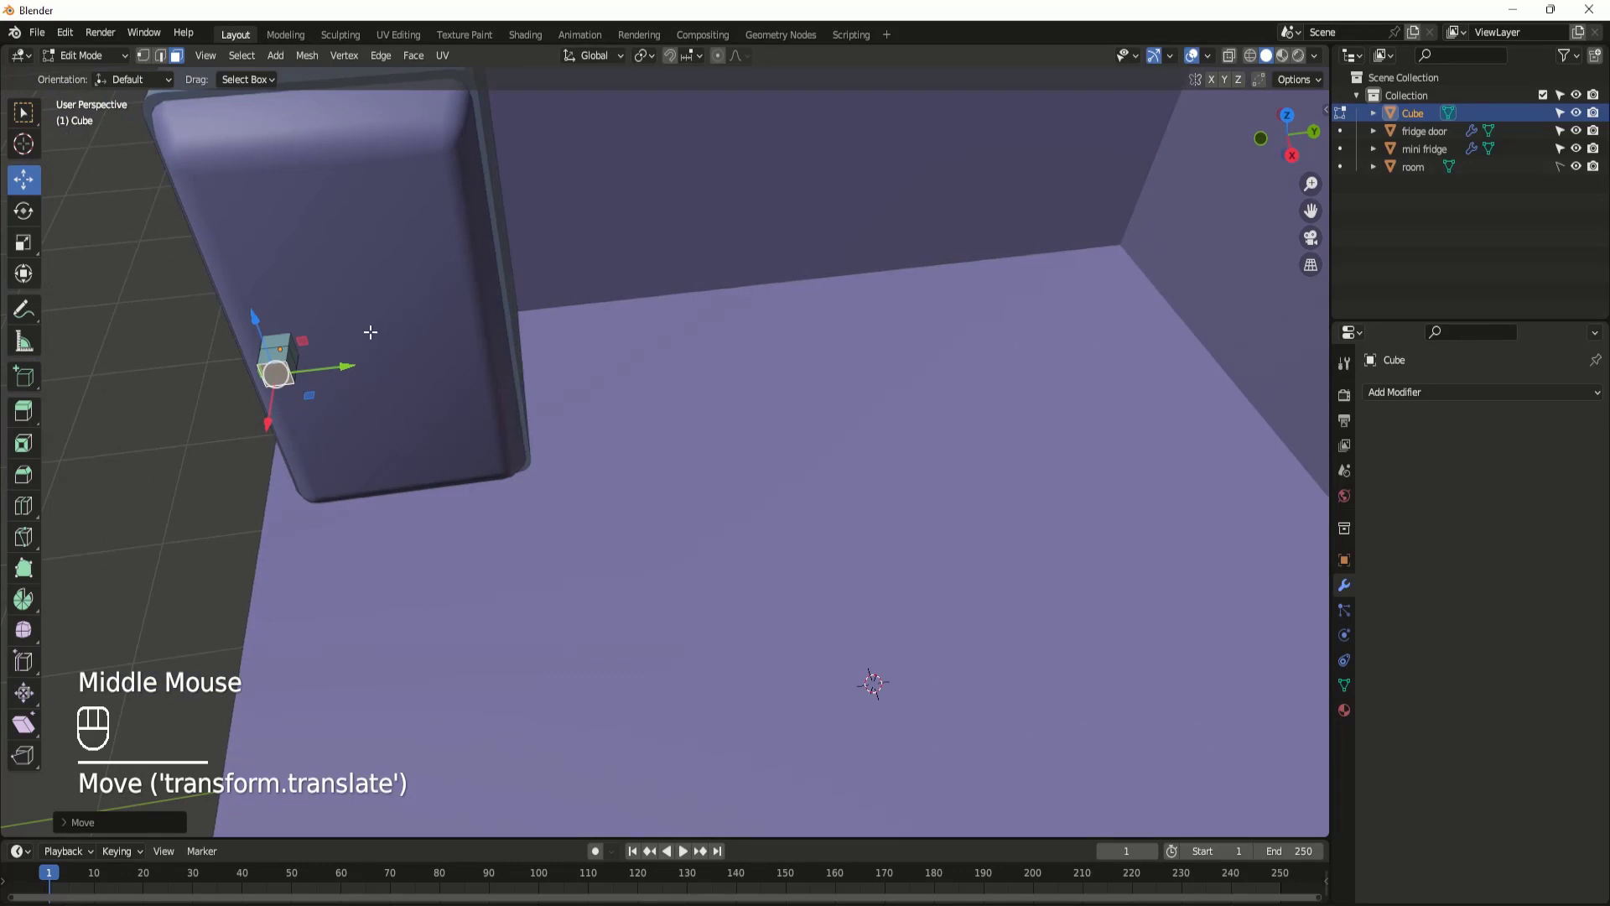
left_click_drag(267, 426, 268, 431)
Step: Extrude the handle's inner side face across the door along Y and scale its end to about 0.8
scroll(268, 431, "up", 2)
middle_click_drag(243, 335, 362, 512, "shift")
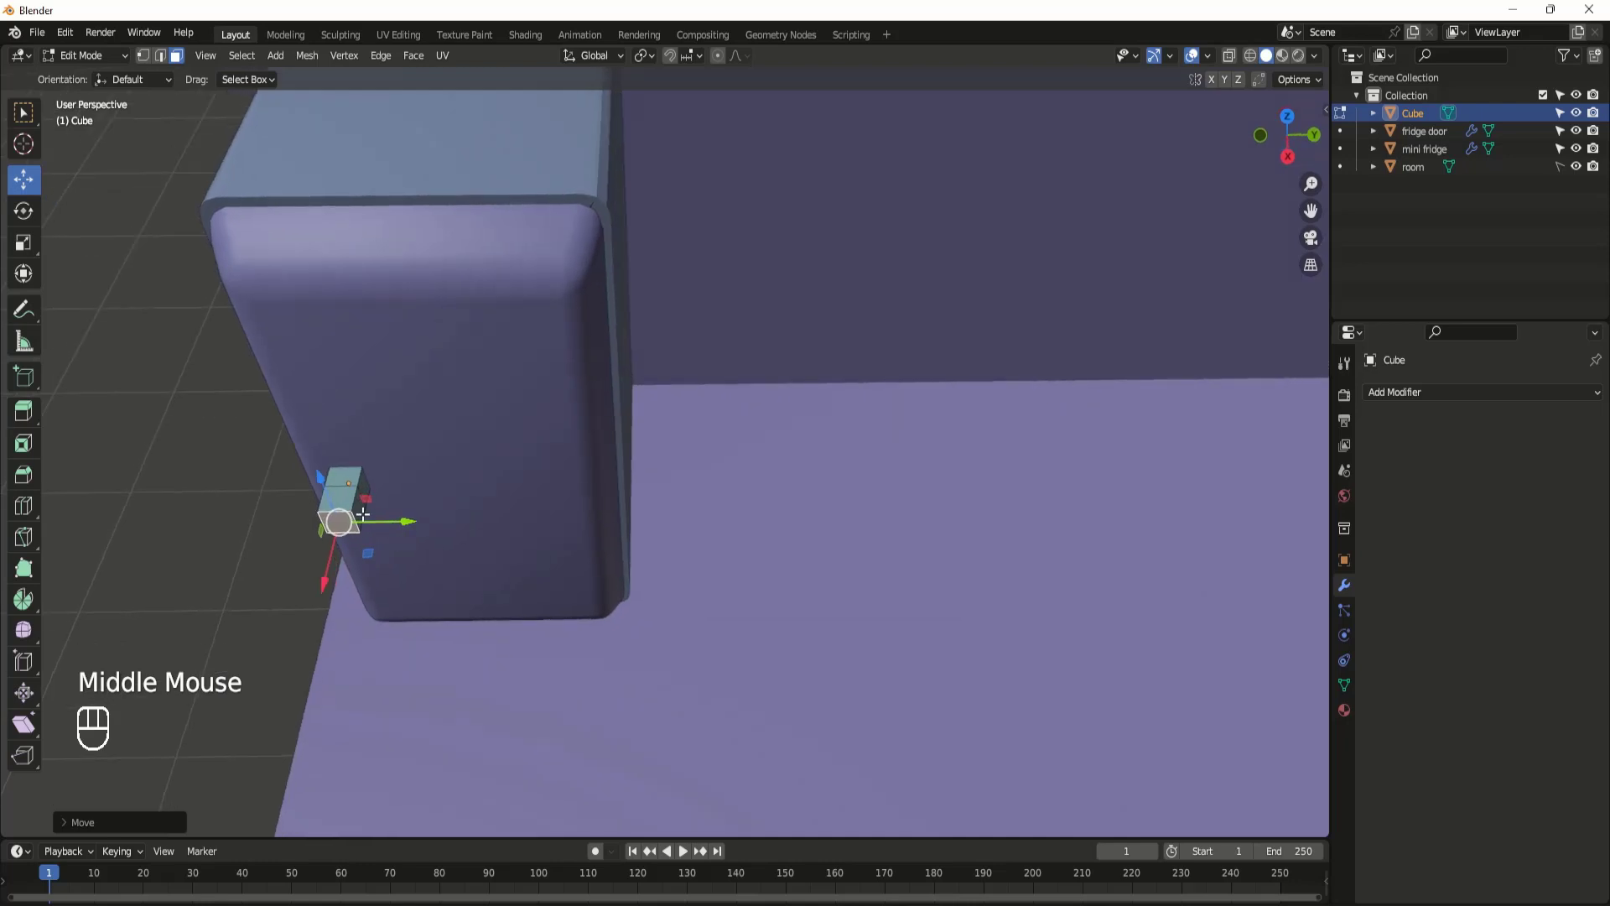
key("e")
right_click(401, 522)
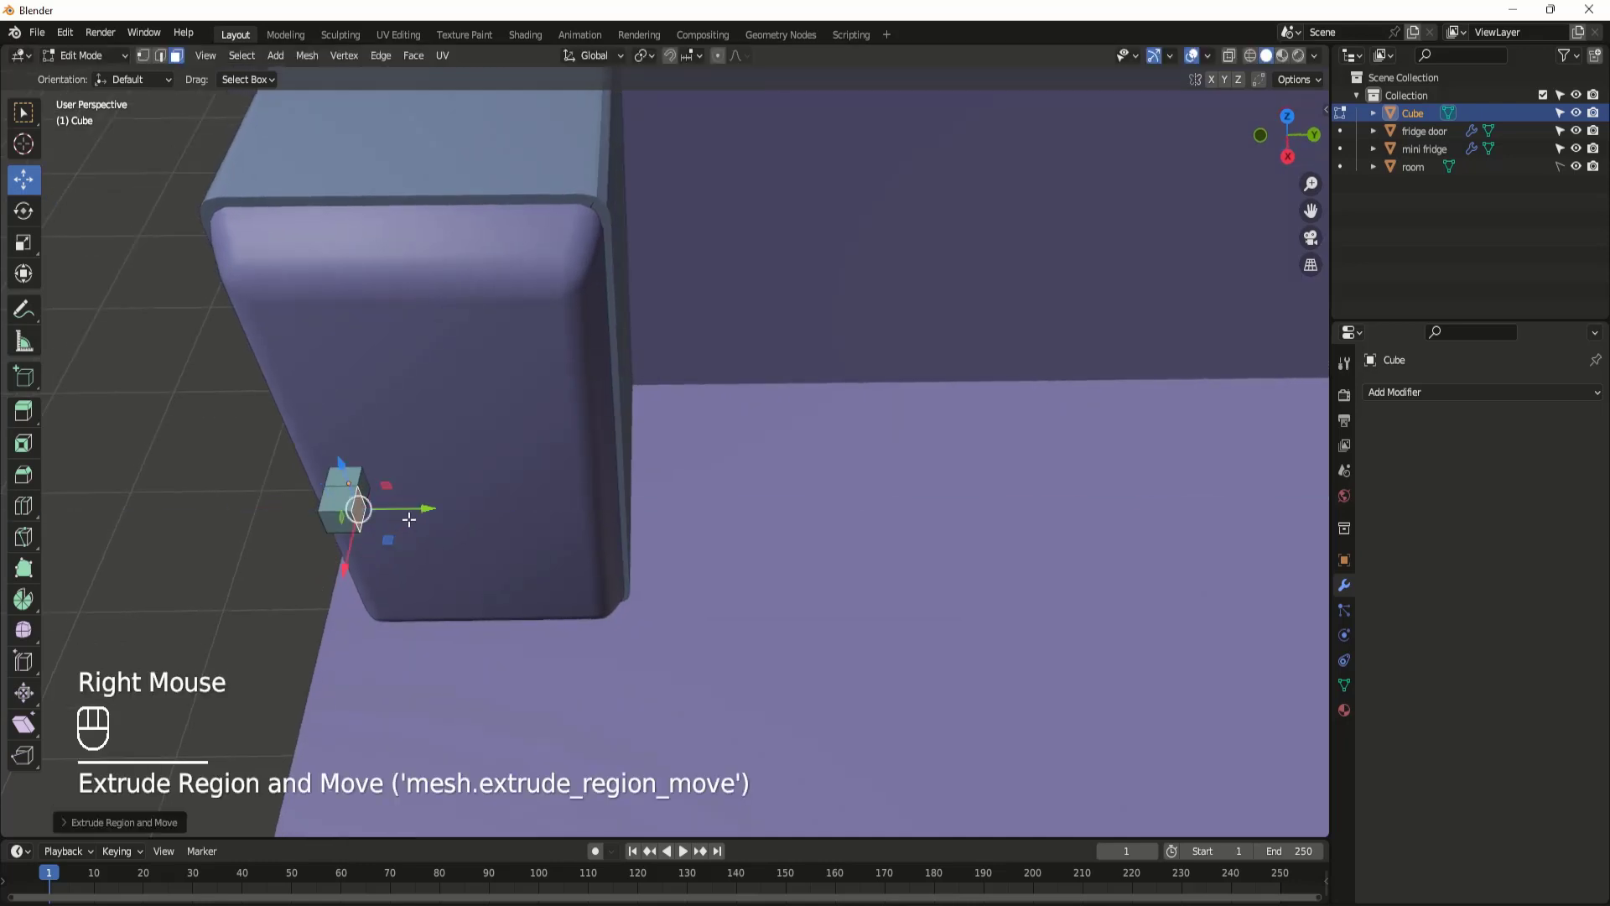
left_click_drag(426, 508, 479, 521)
key("s")
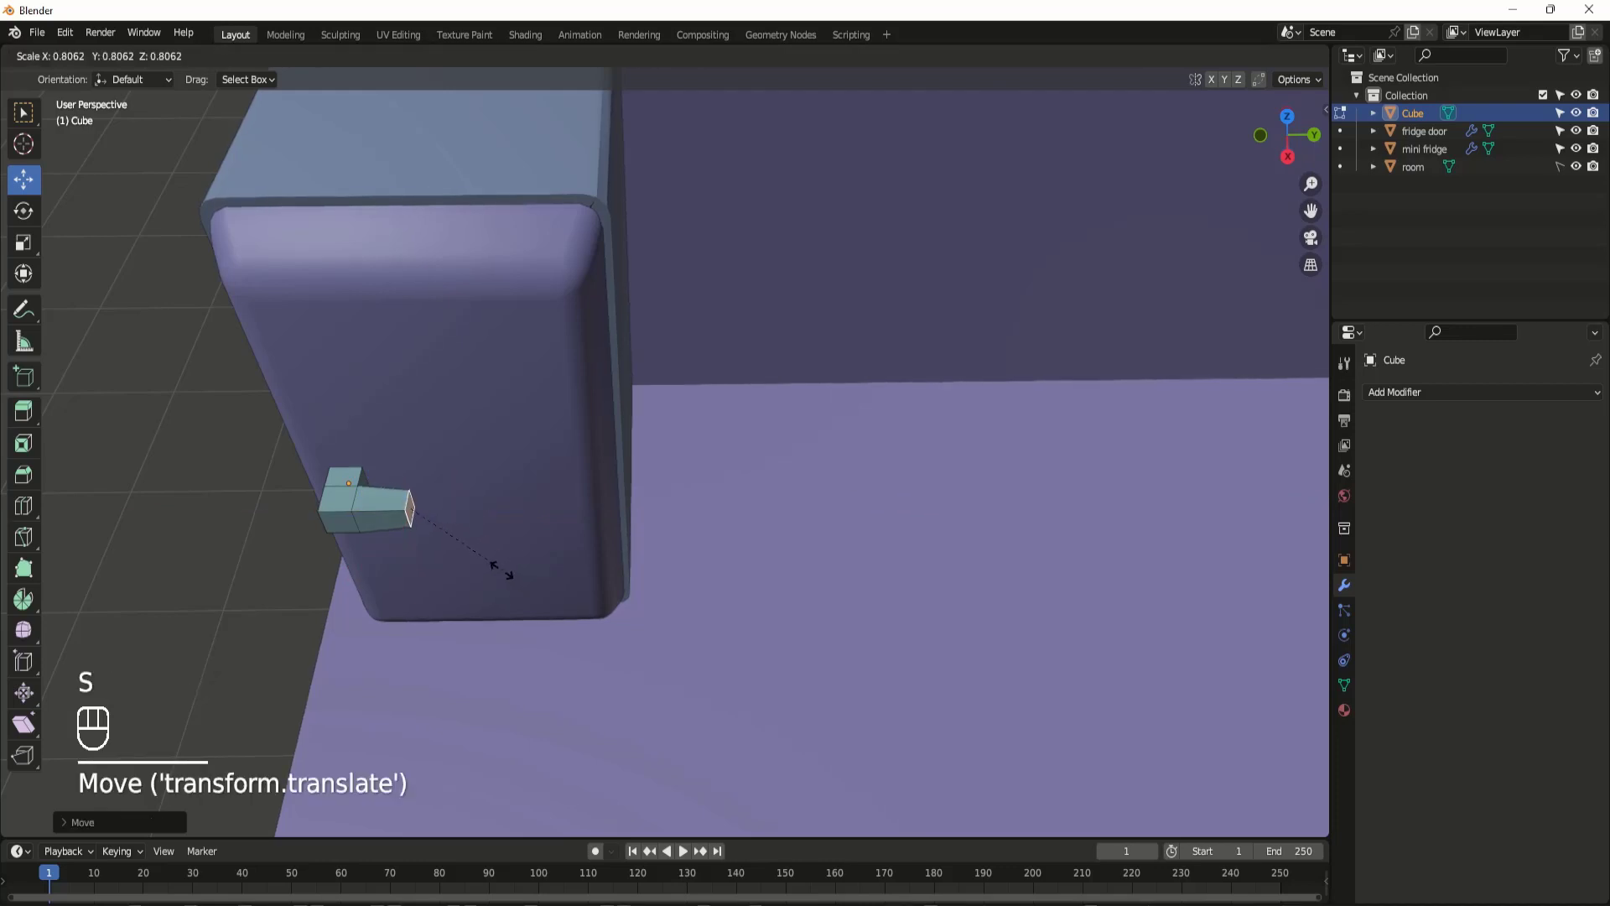
left_click(496, 564)
Step: Extrude the handle's tapered end further across the door along Y and scale the new end face down slightly
key("e")
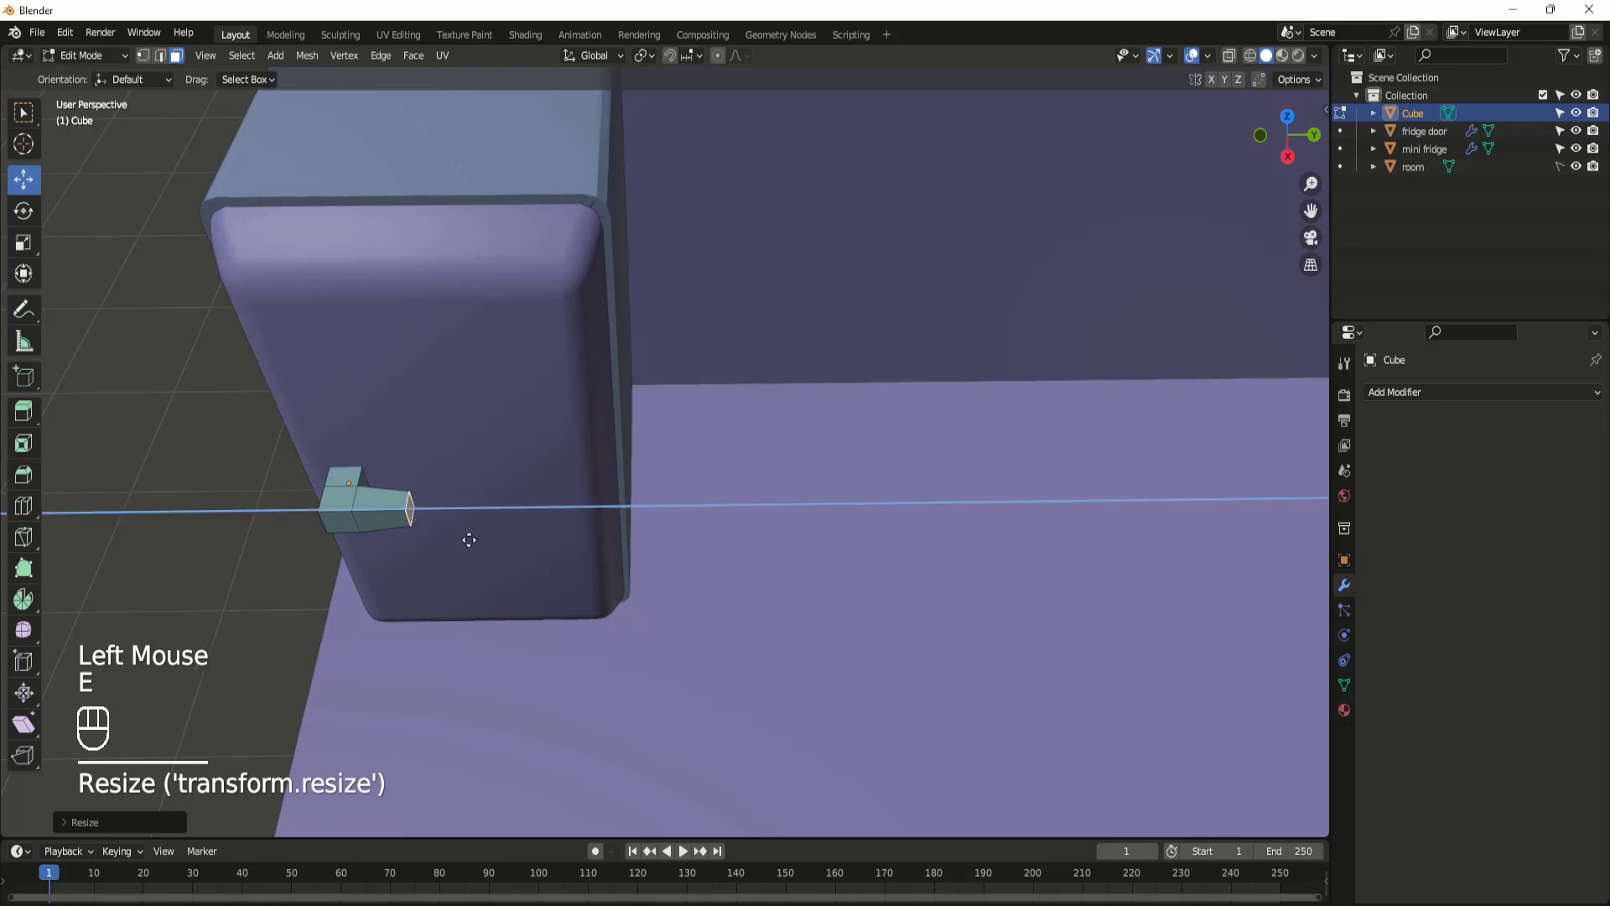
right_click(468, 540)
left_click_drag(472, 508, 543, 541)
key("s")
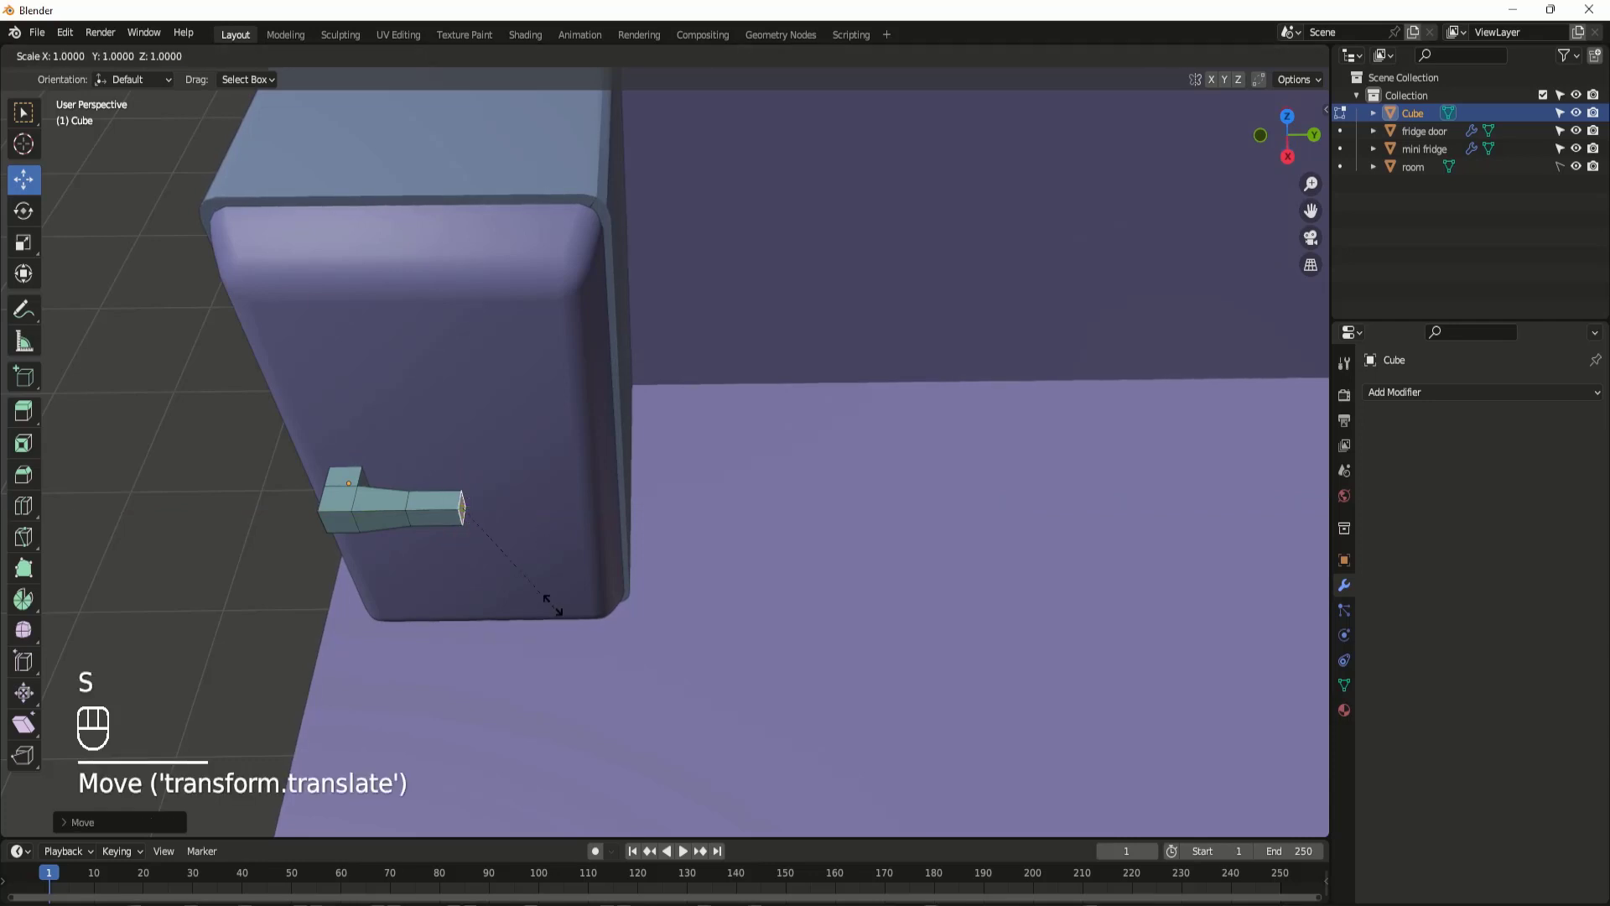
middle_click_drag(574, 437, 563, 445)
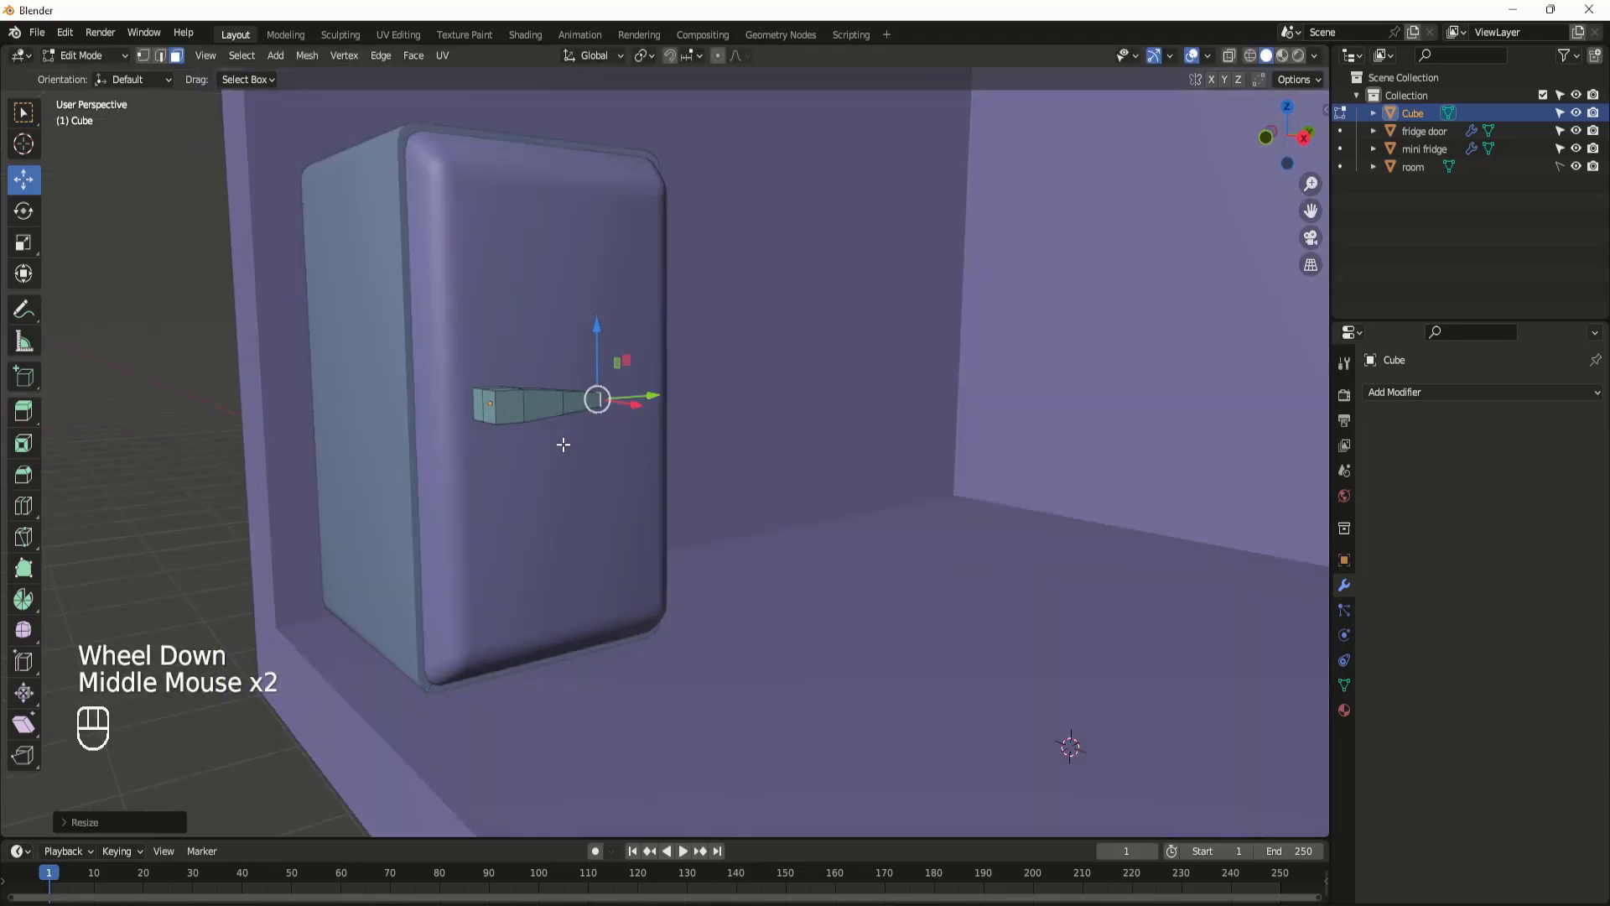
Step: Add a Subdivision Surface modifier to the door handle and set its viewport level to 2
key("Tab")
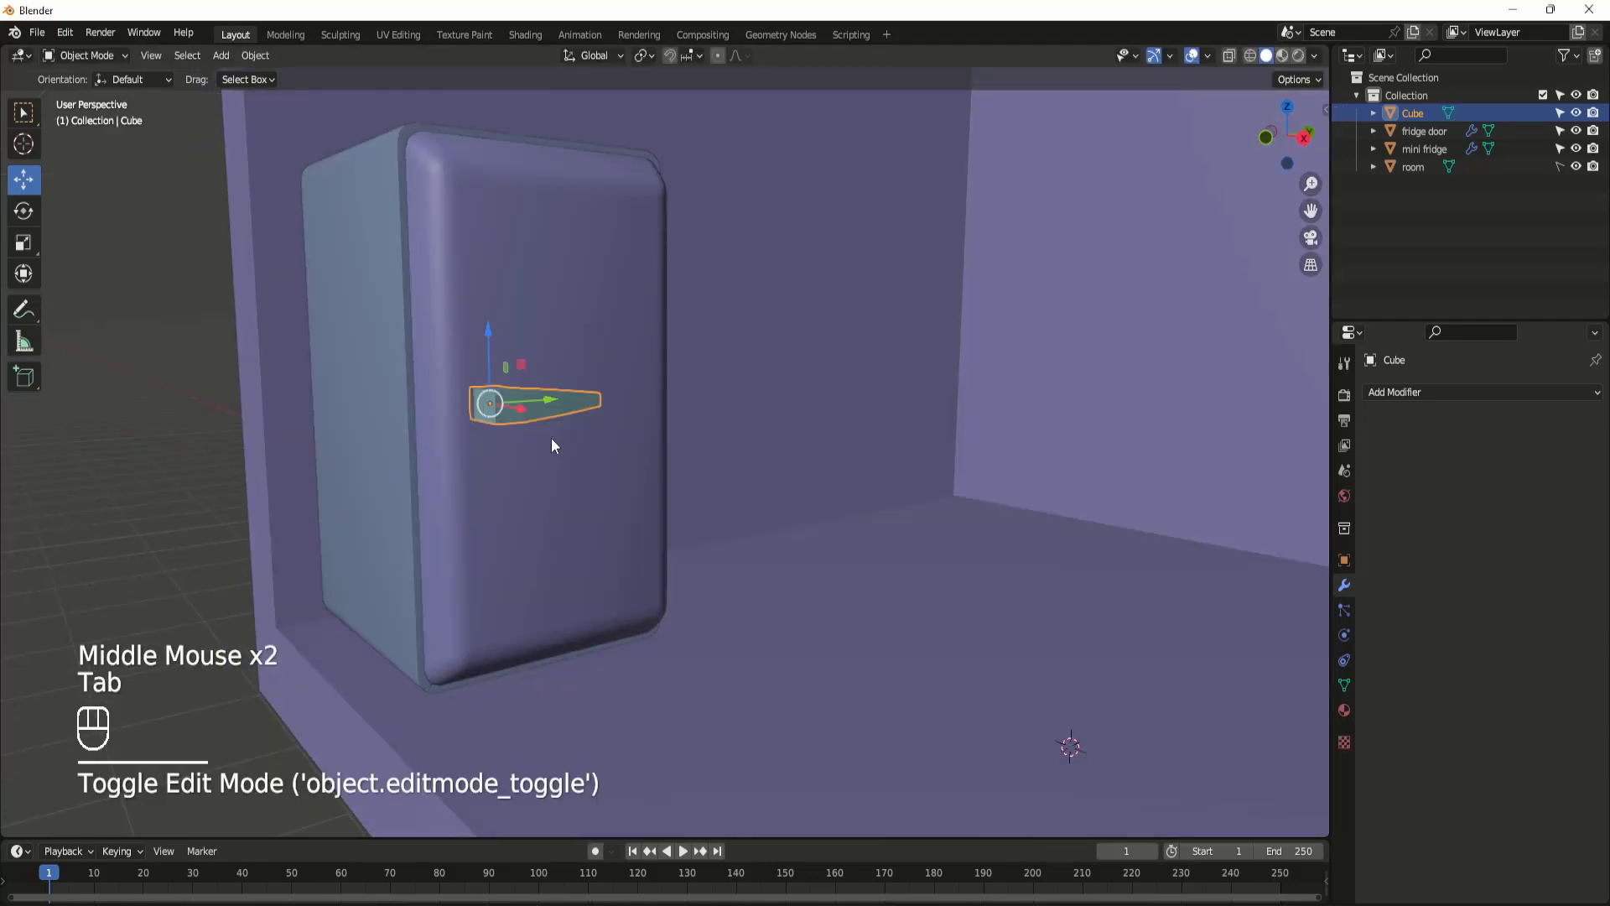
left_click(1429, 395)
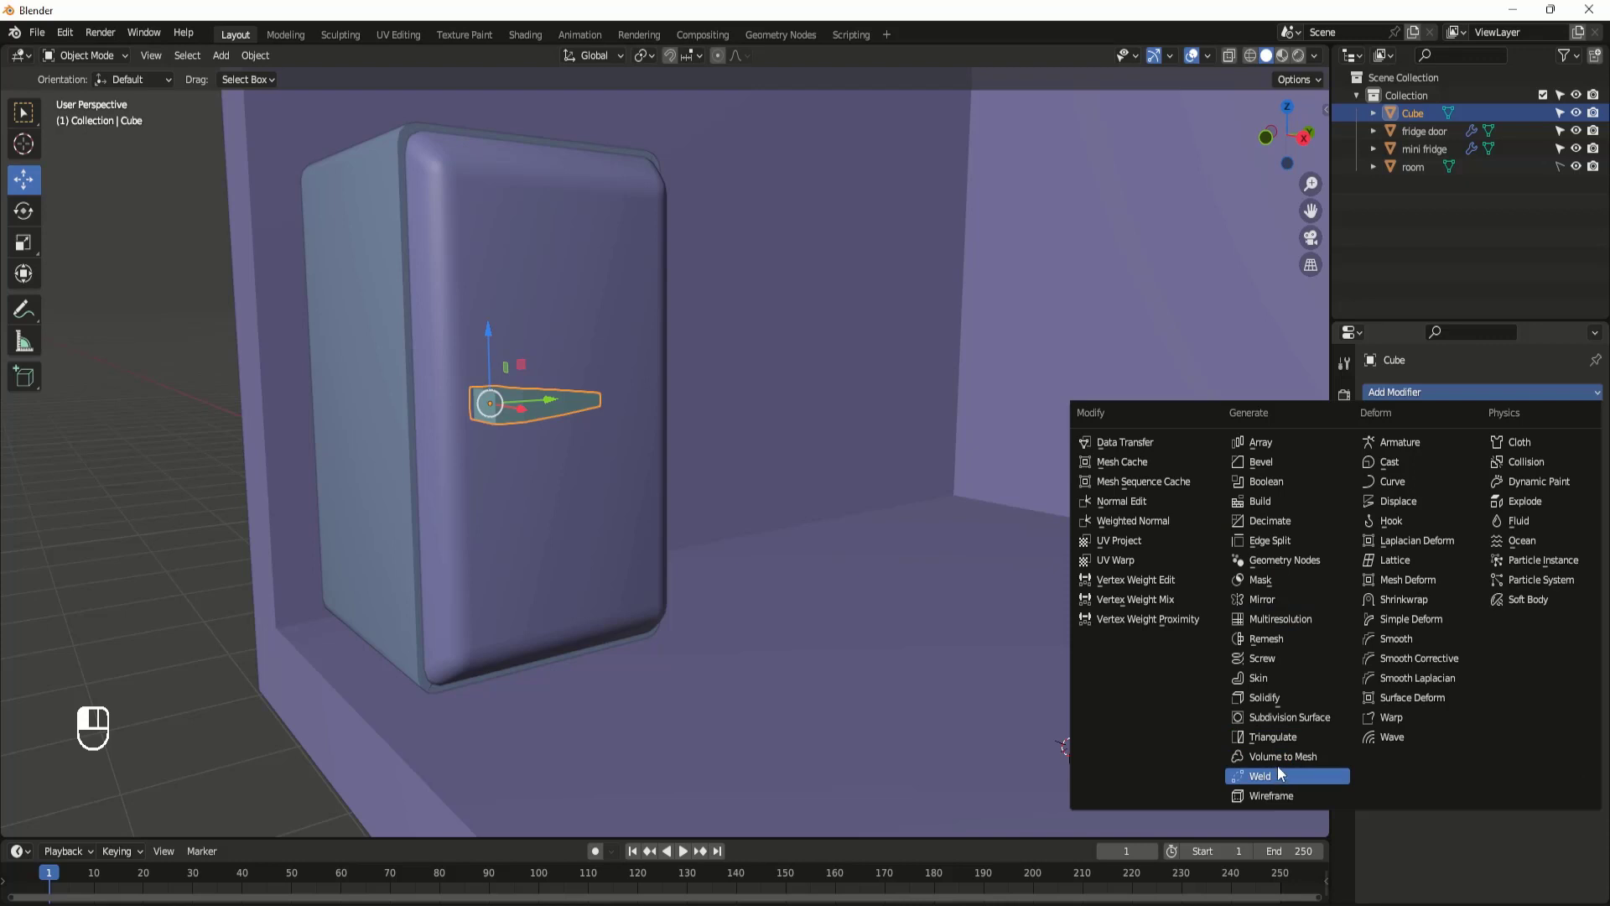
left_click(1303, 717)
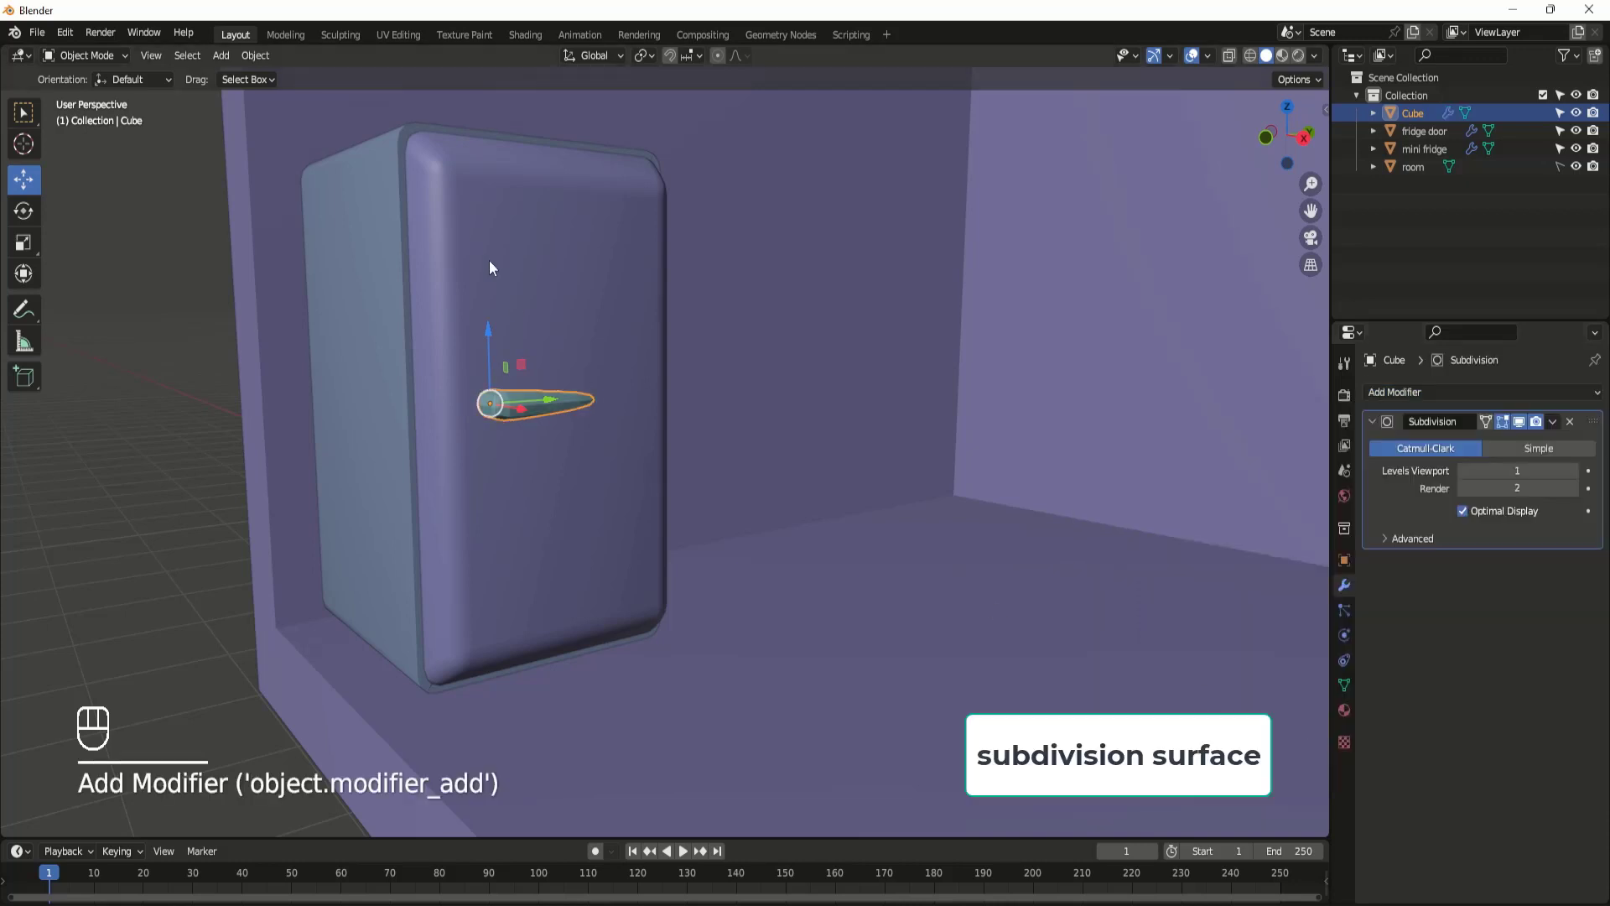
scroll(490, 283, "up", 2)
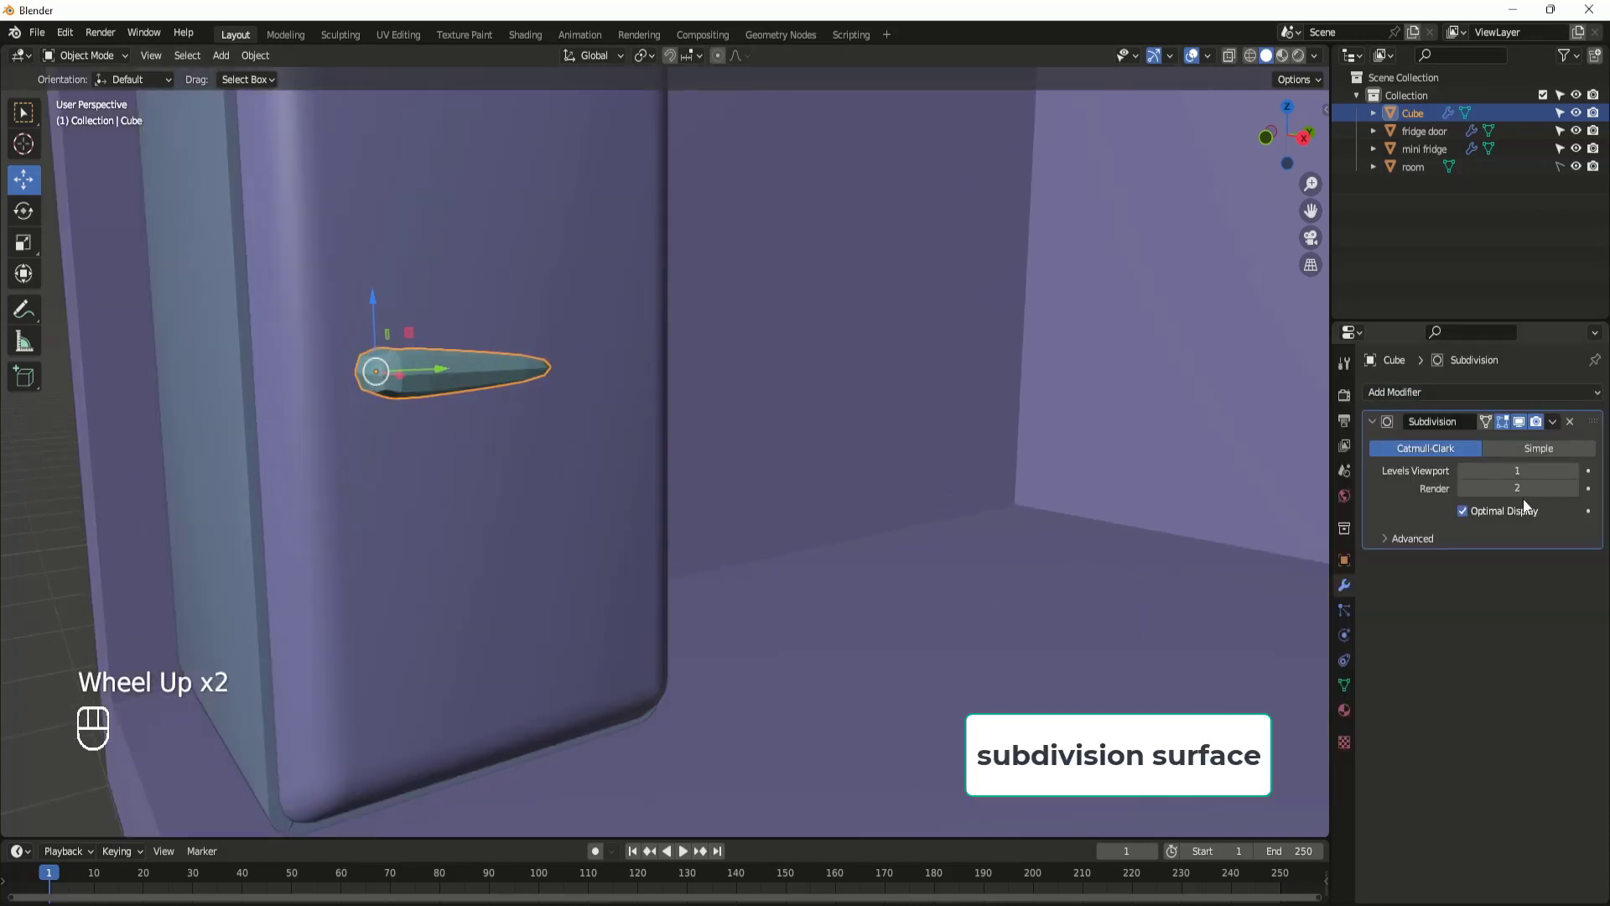
left_click(1572, 471)
Step: Apply Shade Smooth to the subdivided door handle
middle_click_drag(558, 356, 467, 379)
scroll(518, 416, "up", 1)
right_click(508, 420)
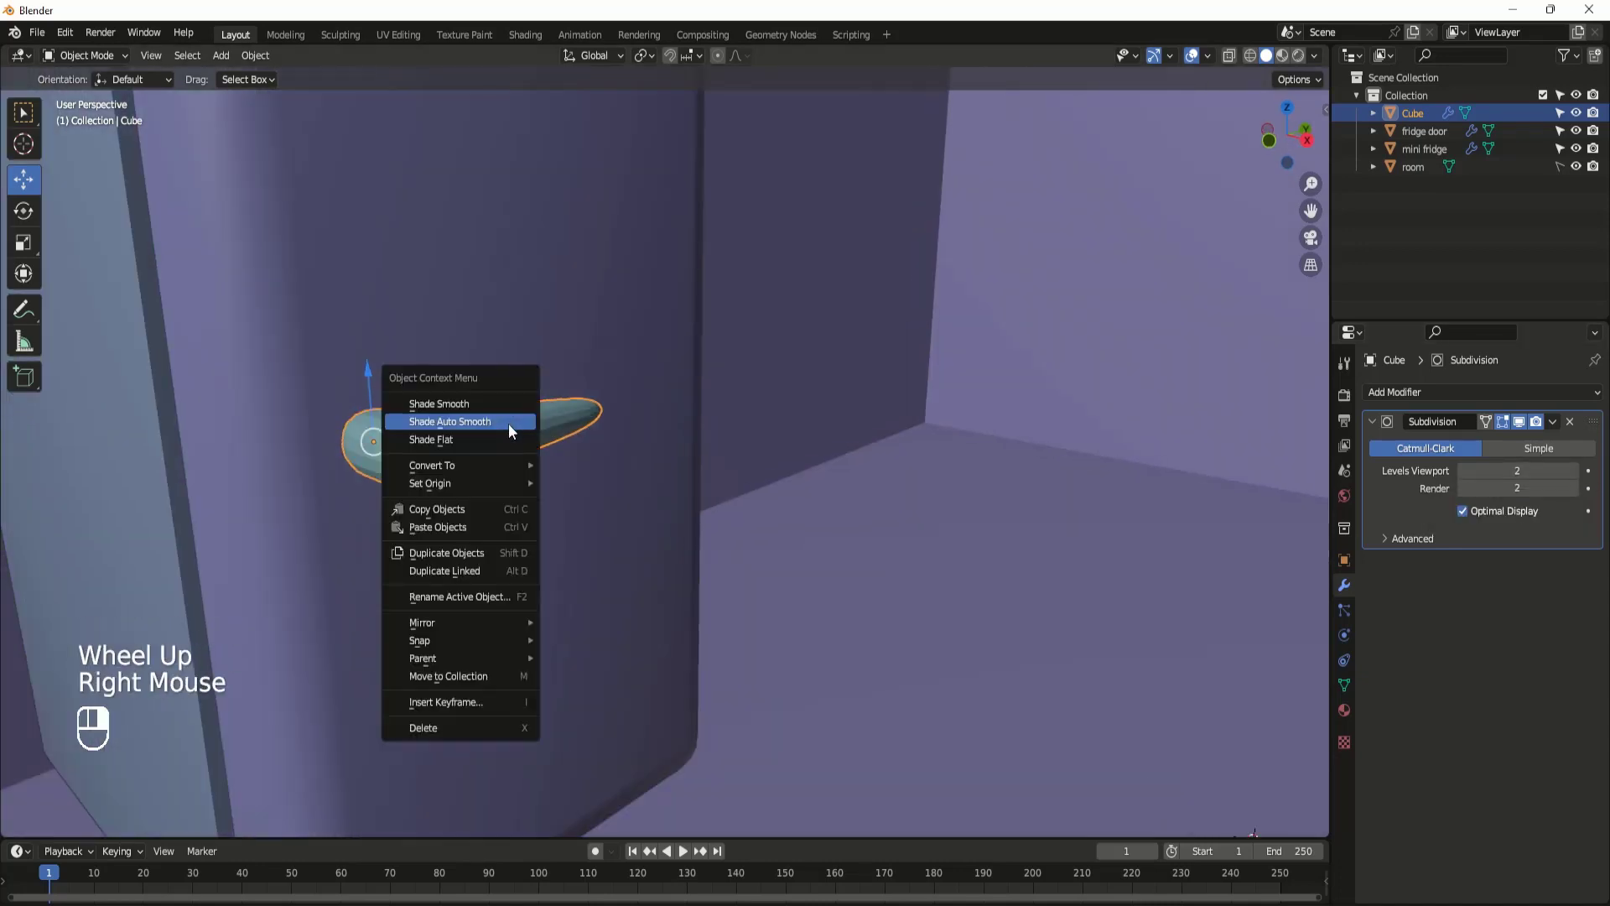
left_click(491, 424)
scroll(440, 457, "down", 2)
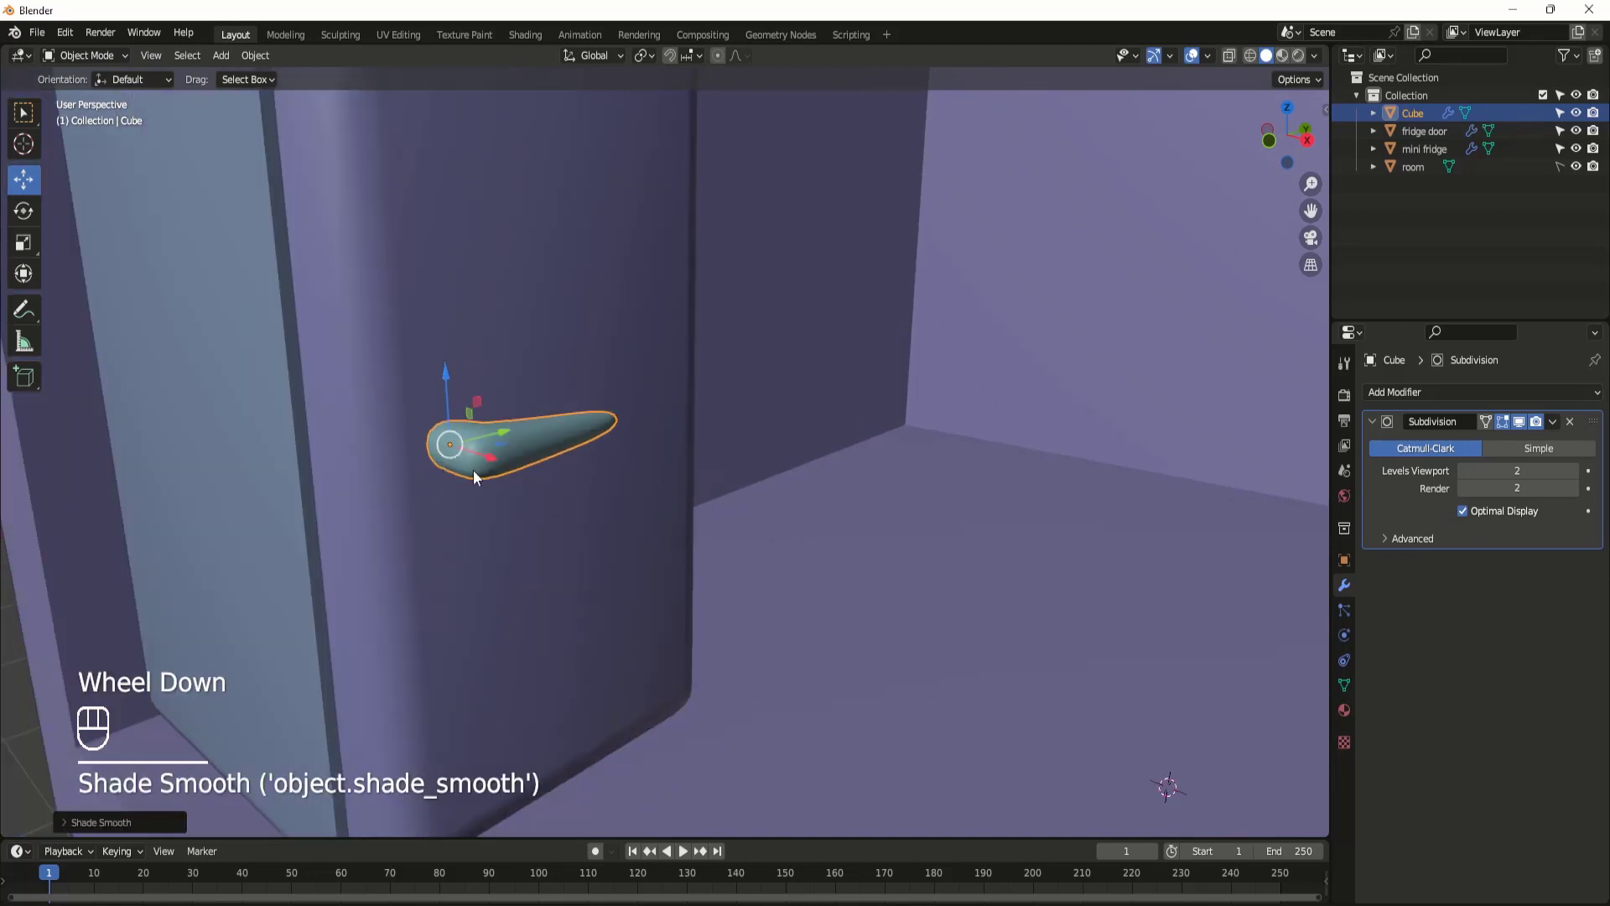
Step: Add two loop cuts to the handle's short stem in Edit Mode, sliding one toward the door and the other toward the handle's corner
middle_click_drag(473, 469, 539, 519)
key("Tab")
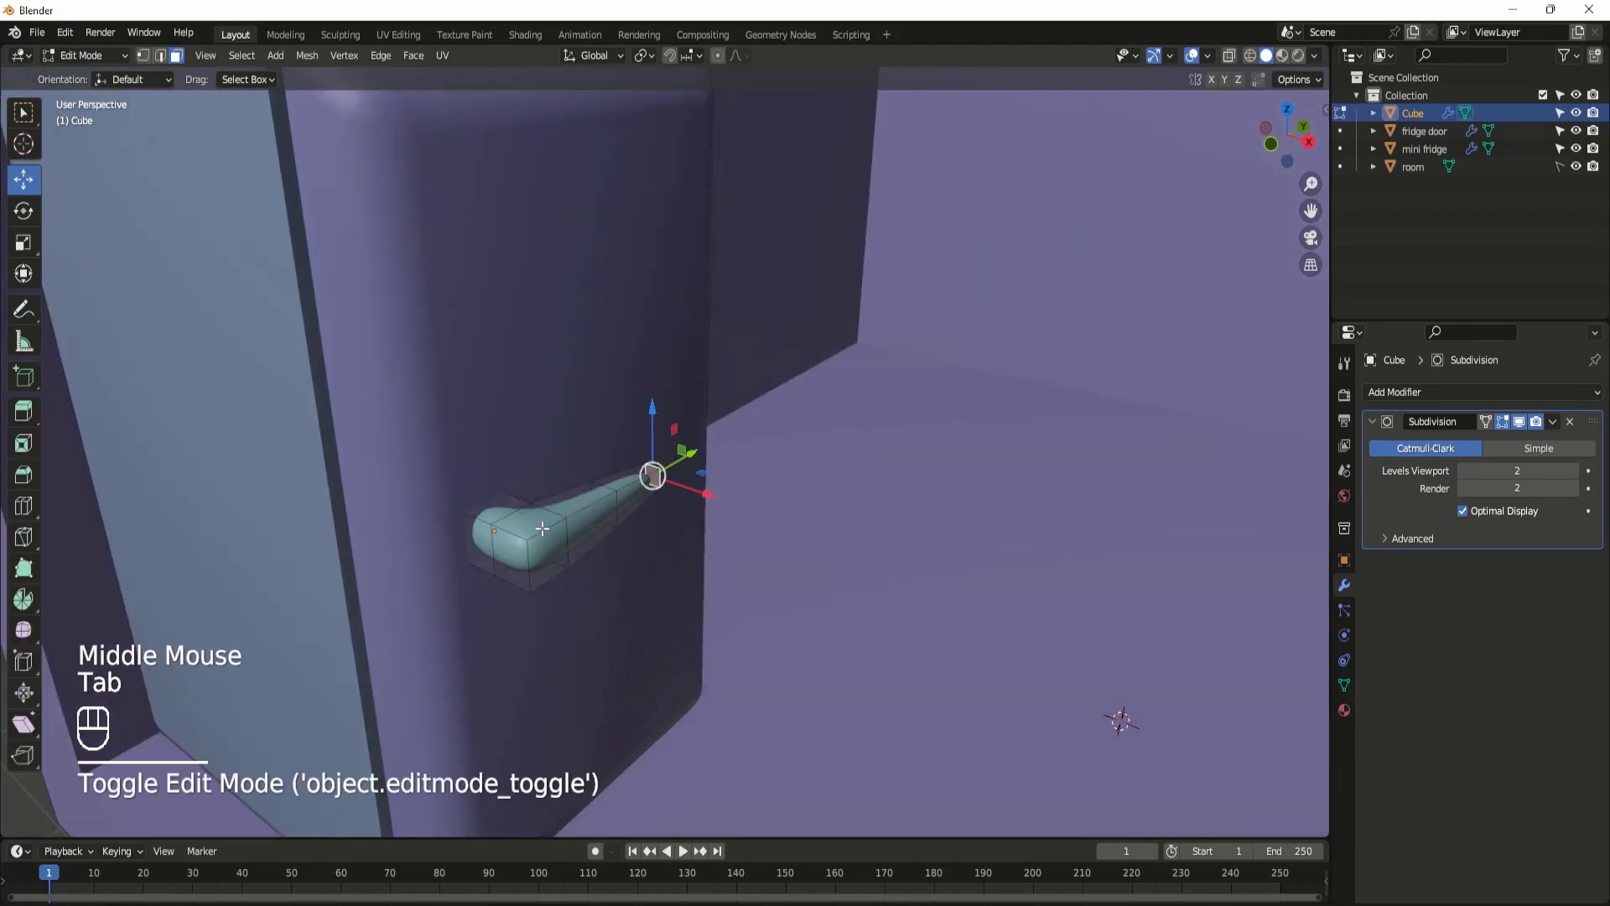
scroll(492, 588, "up", 2)
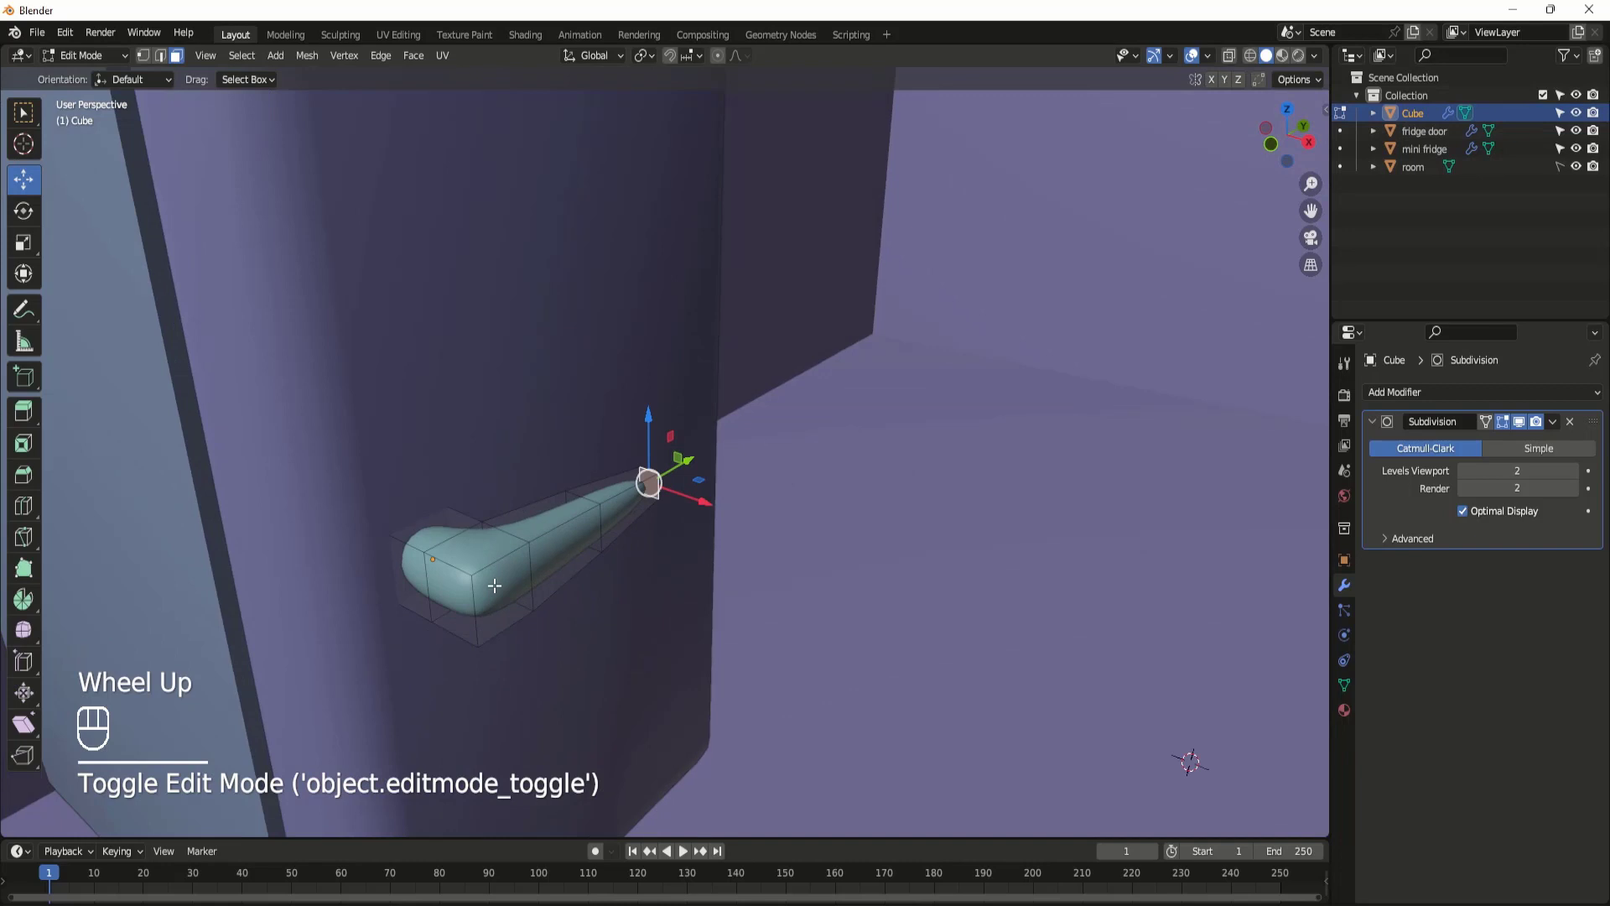
mouse_move(442, 587)
middle_mouse_down()
mouse_move(454, 608)
mouse_move(467, 600)
middle_mouse_up()
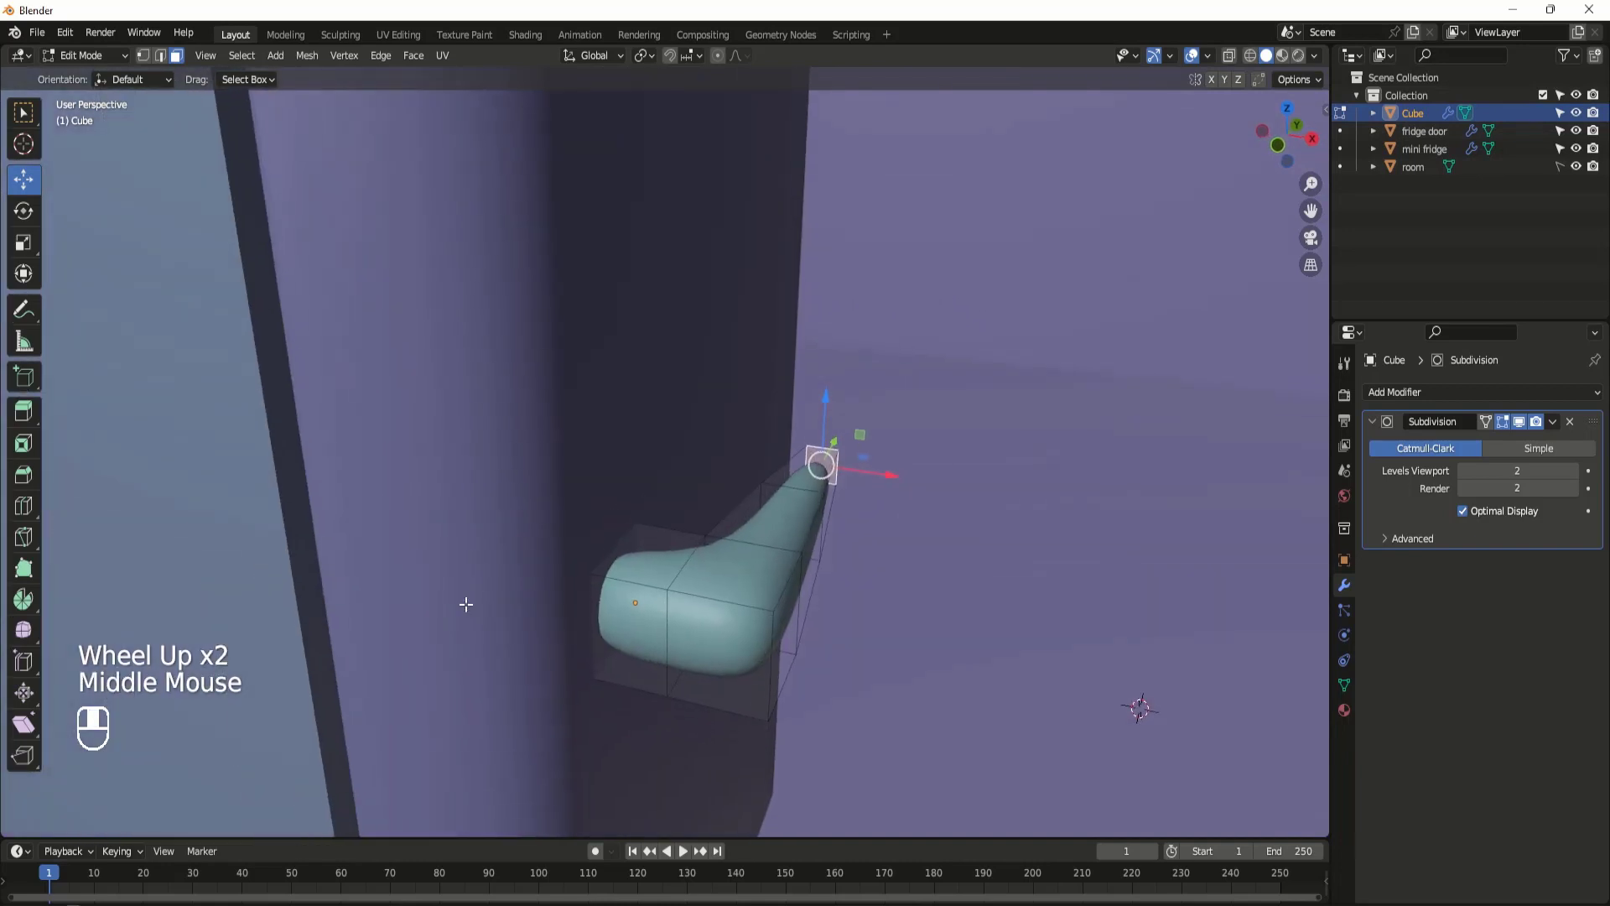
key("ctrl+r")
left_click(612, 667)
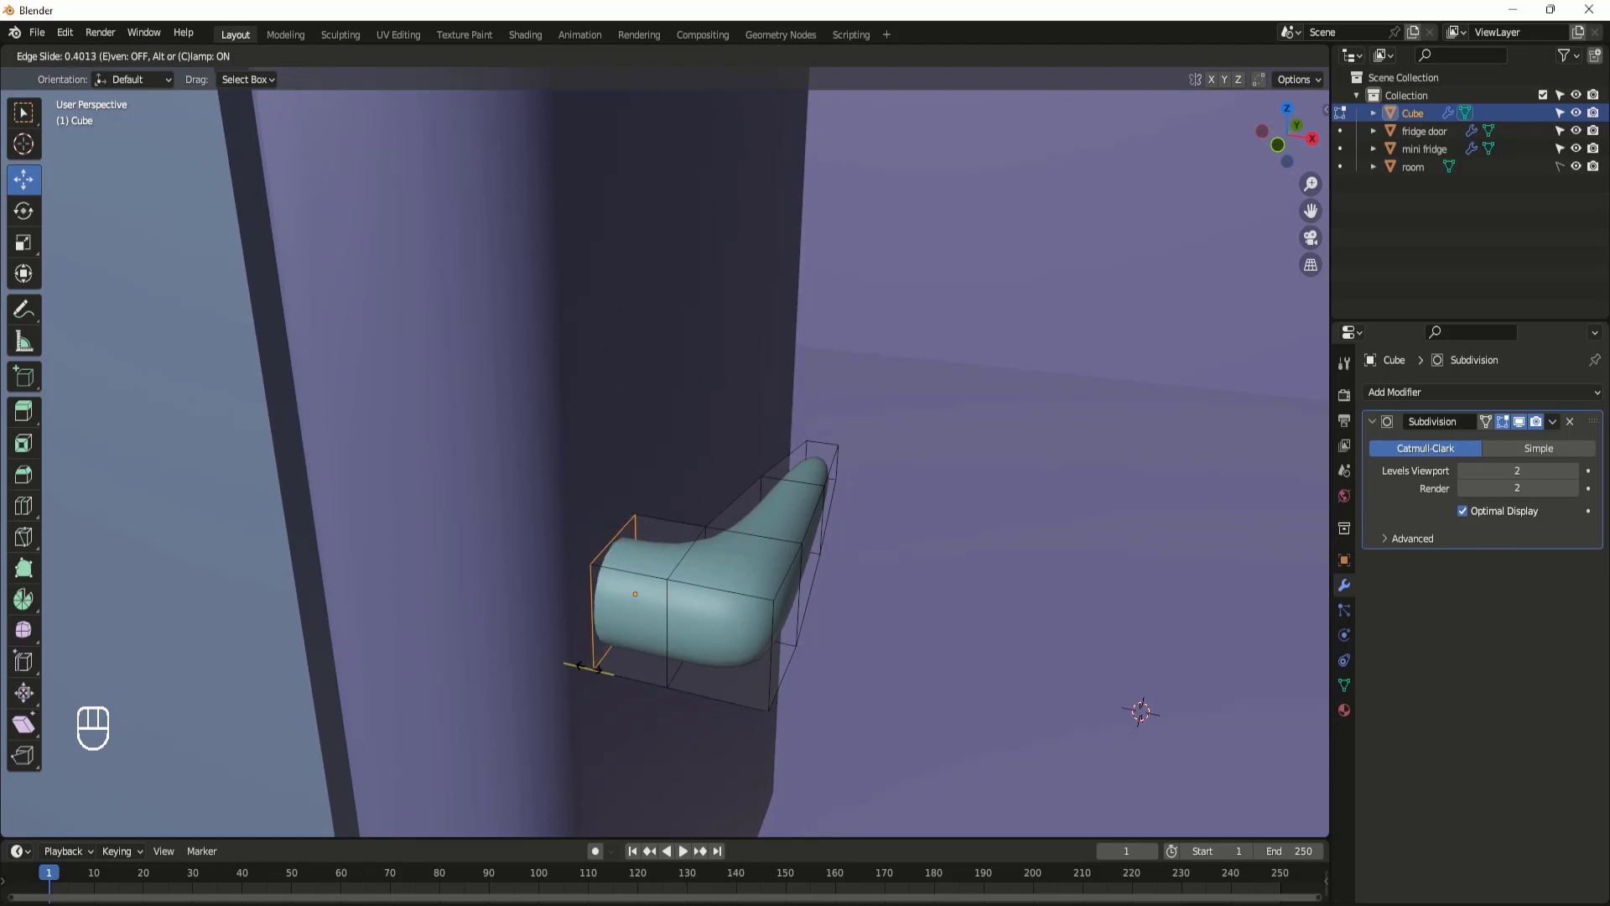
left_click(620, 670)
key("ctrl+r")
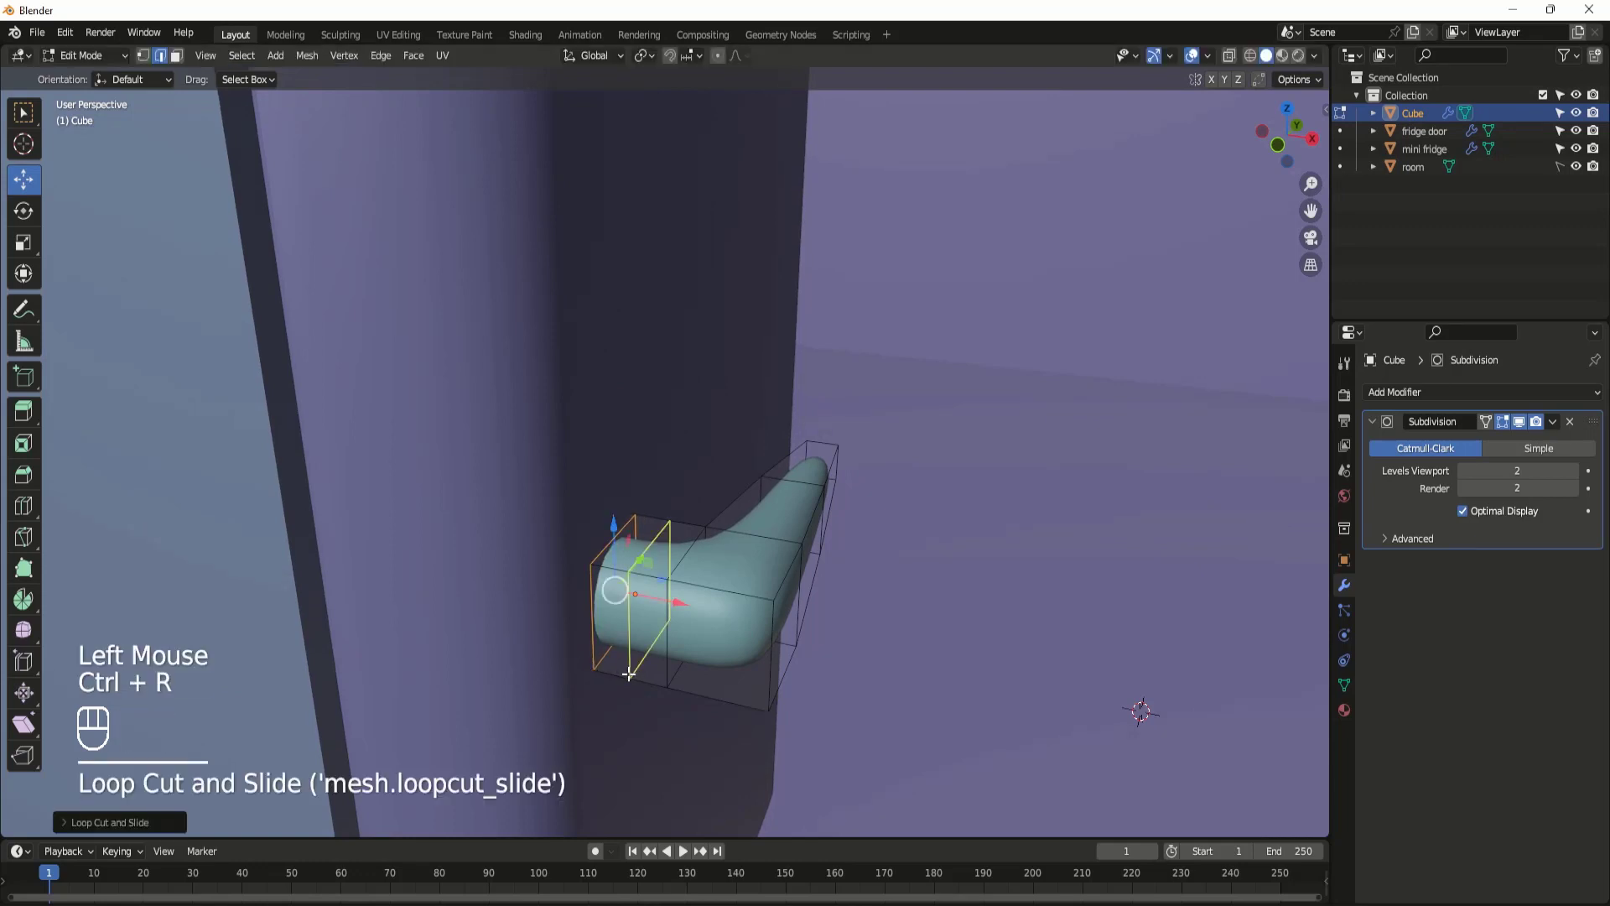
left_click(631, 676)
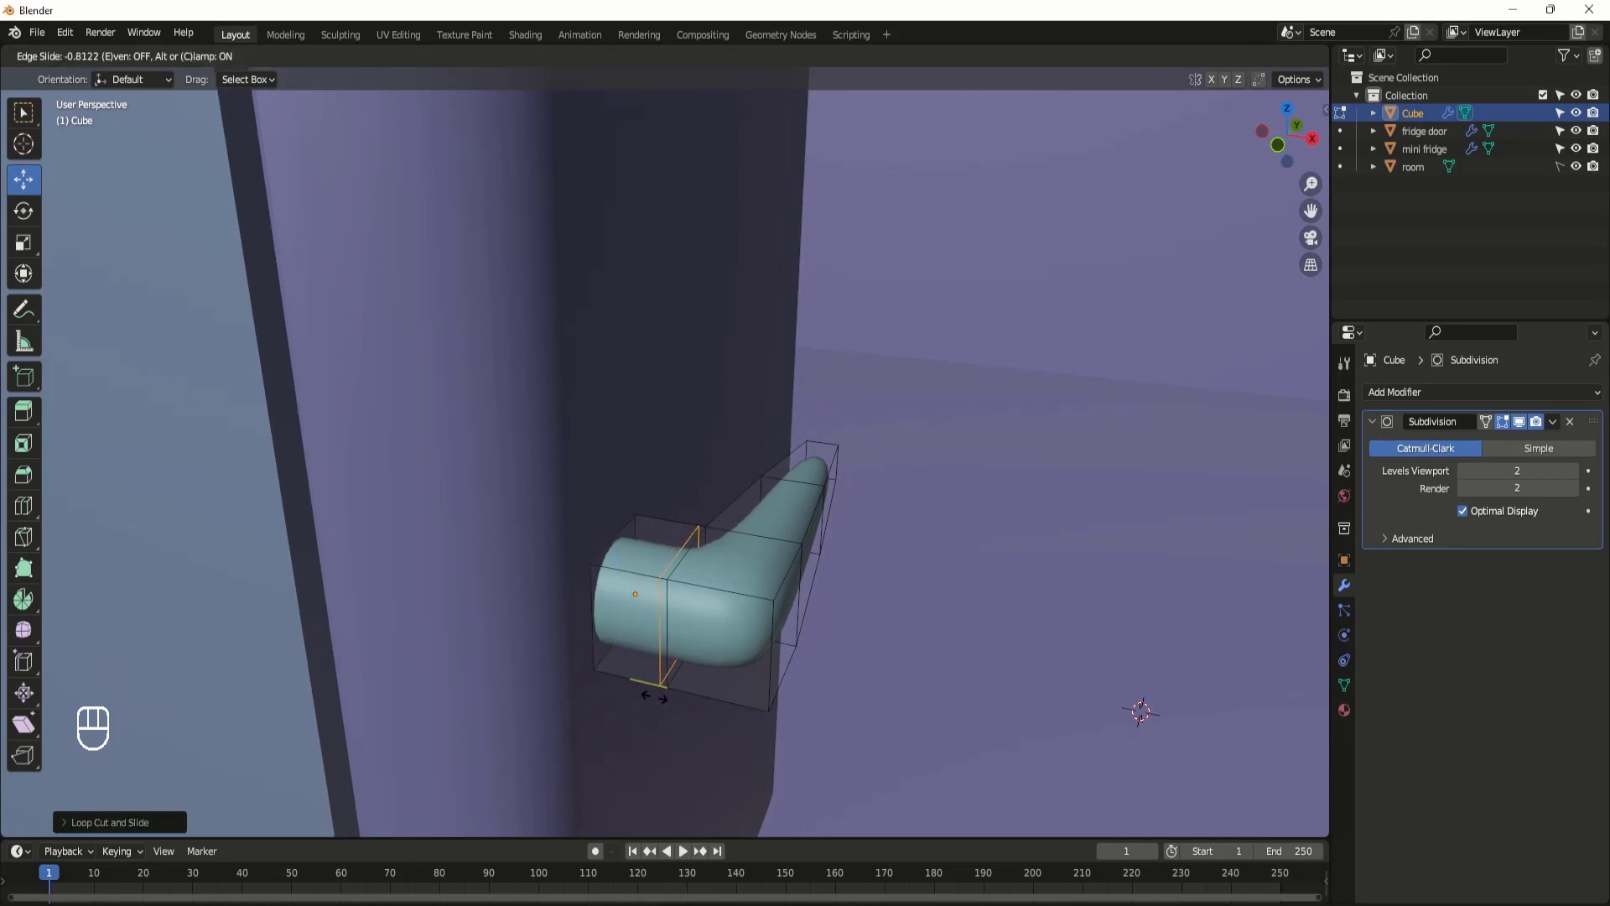
left_click(664, 694)
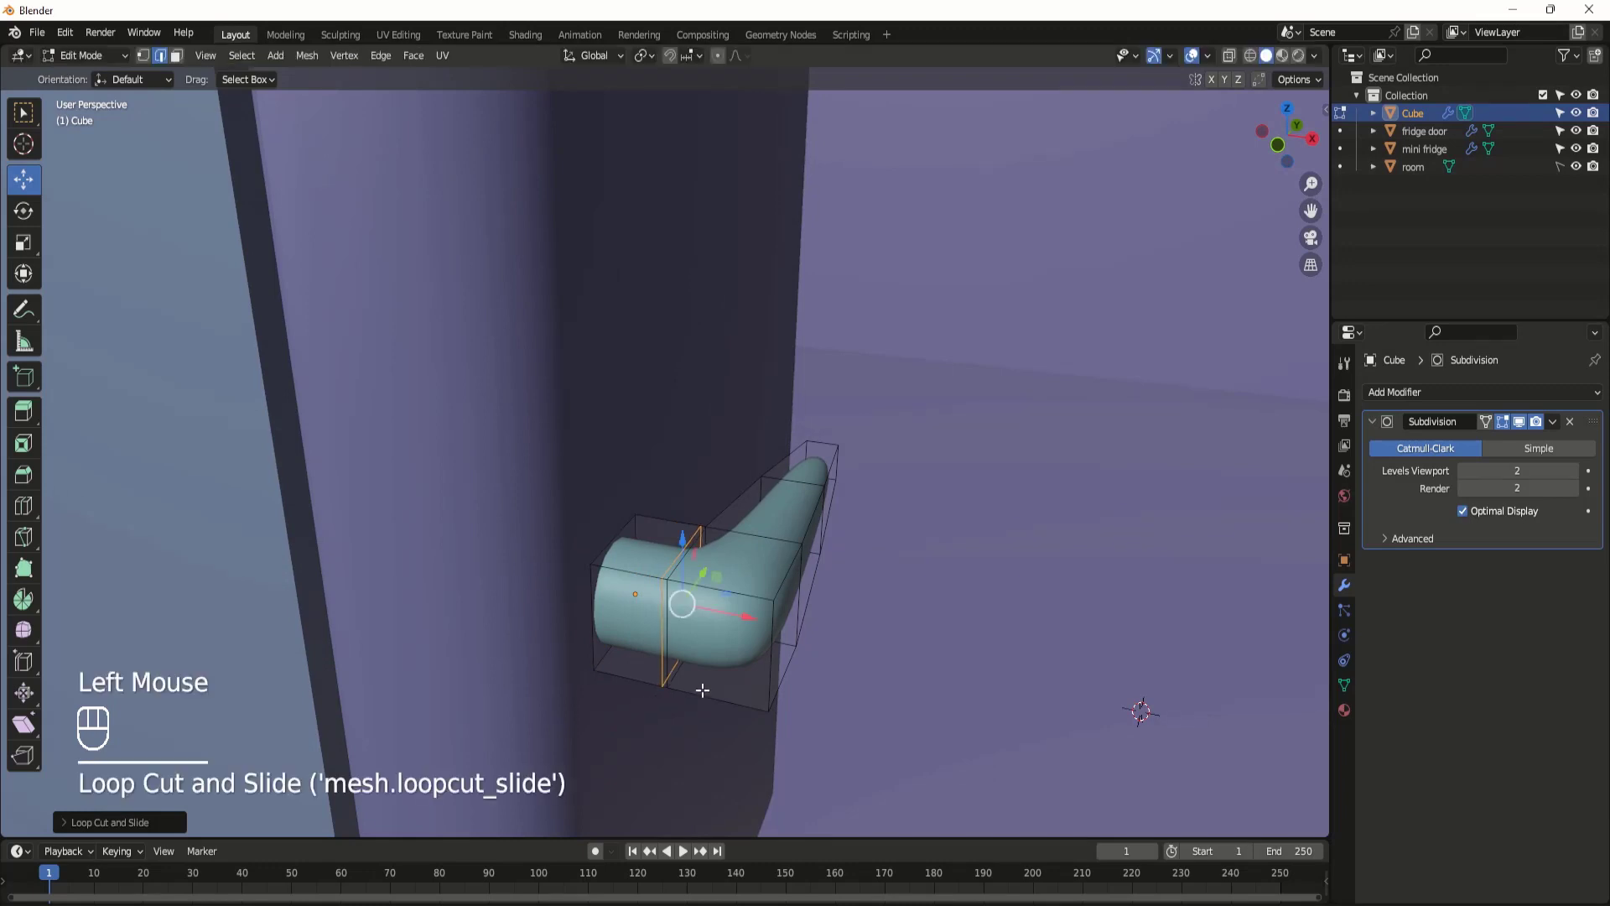
Step: Add a loop cut on the handle's long arm close to the corner and return to Object Mode
middle_click_drag(776, 630, 660, 670)
scroll(297, 639, "down", 2)
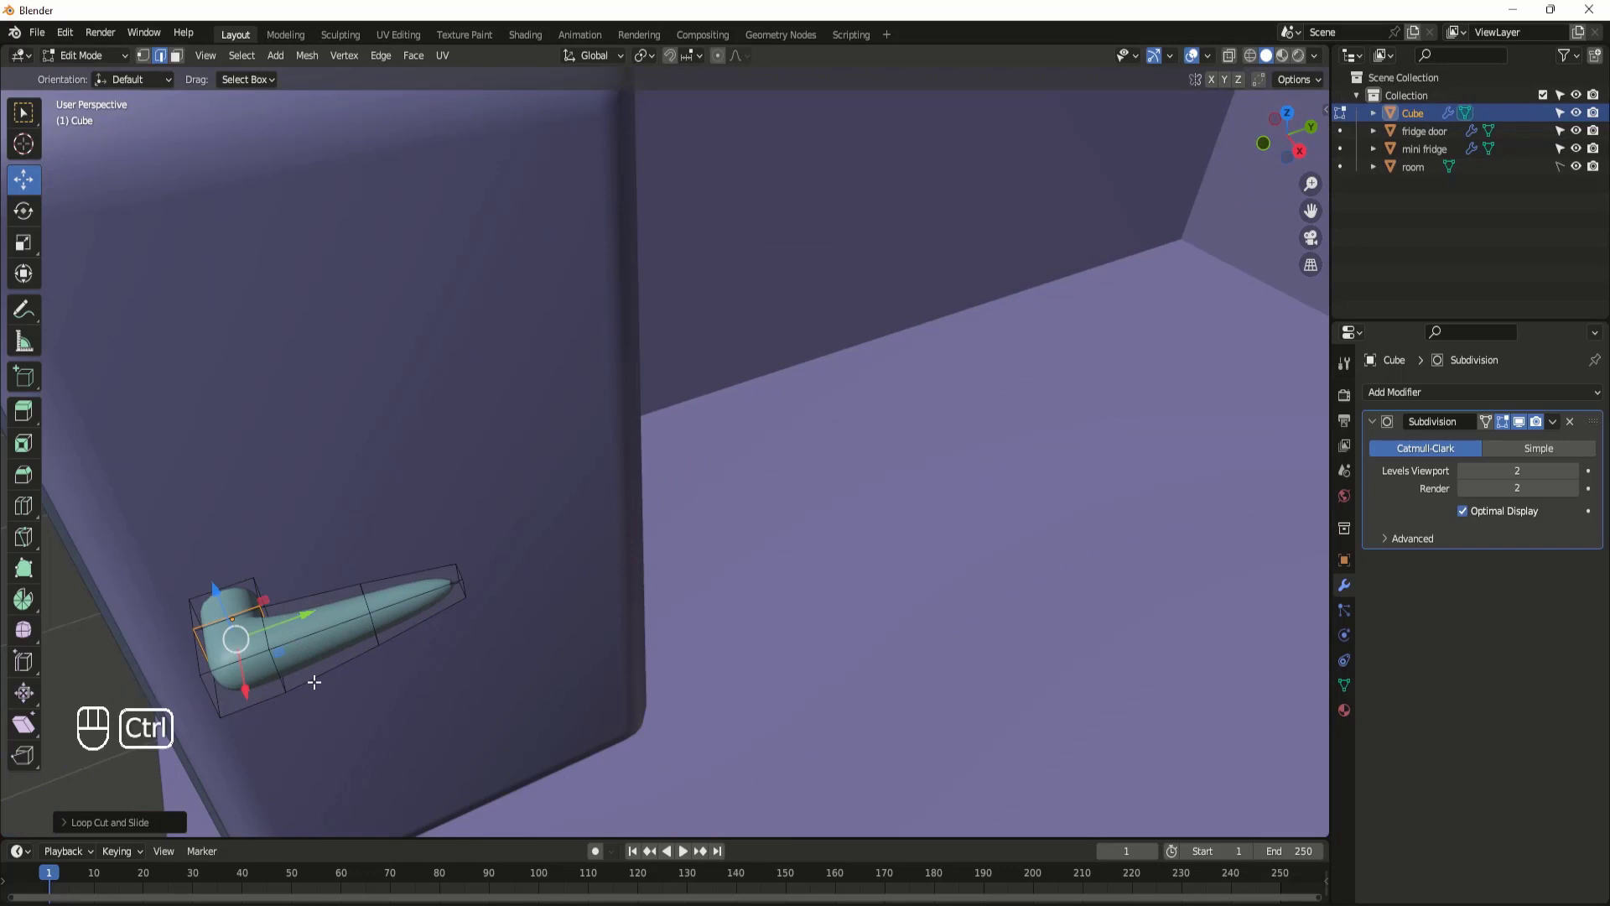
key("ctrl+r")
left_click(310, 673)
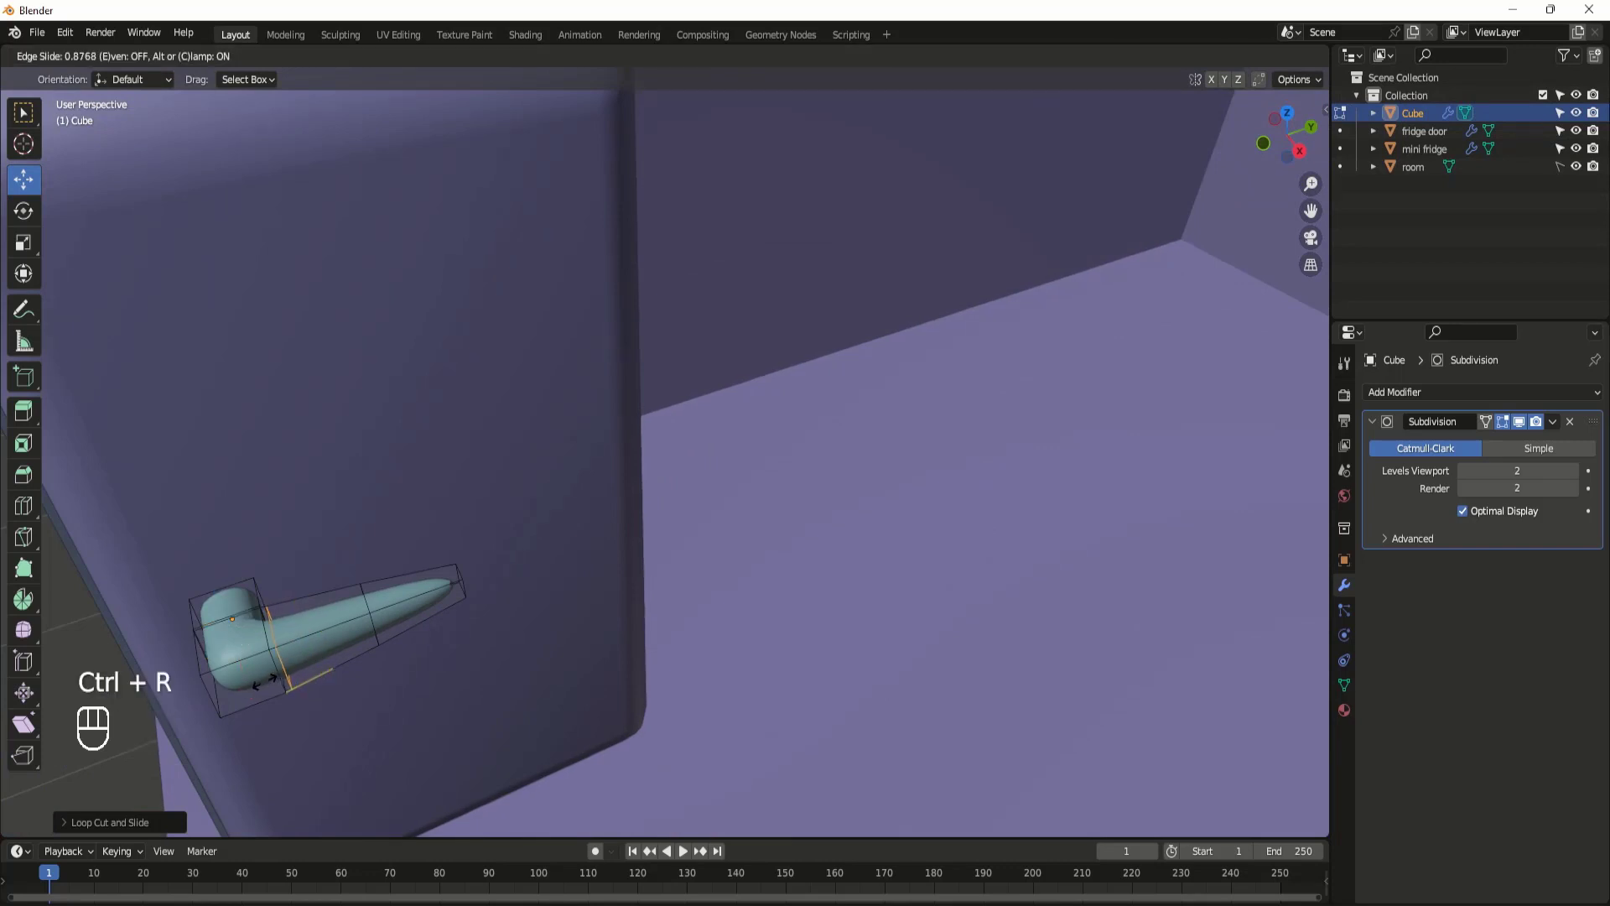
left_click(379, 677)
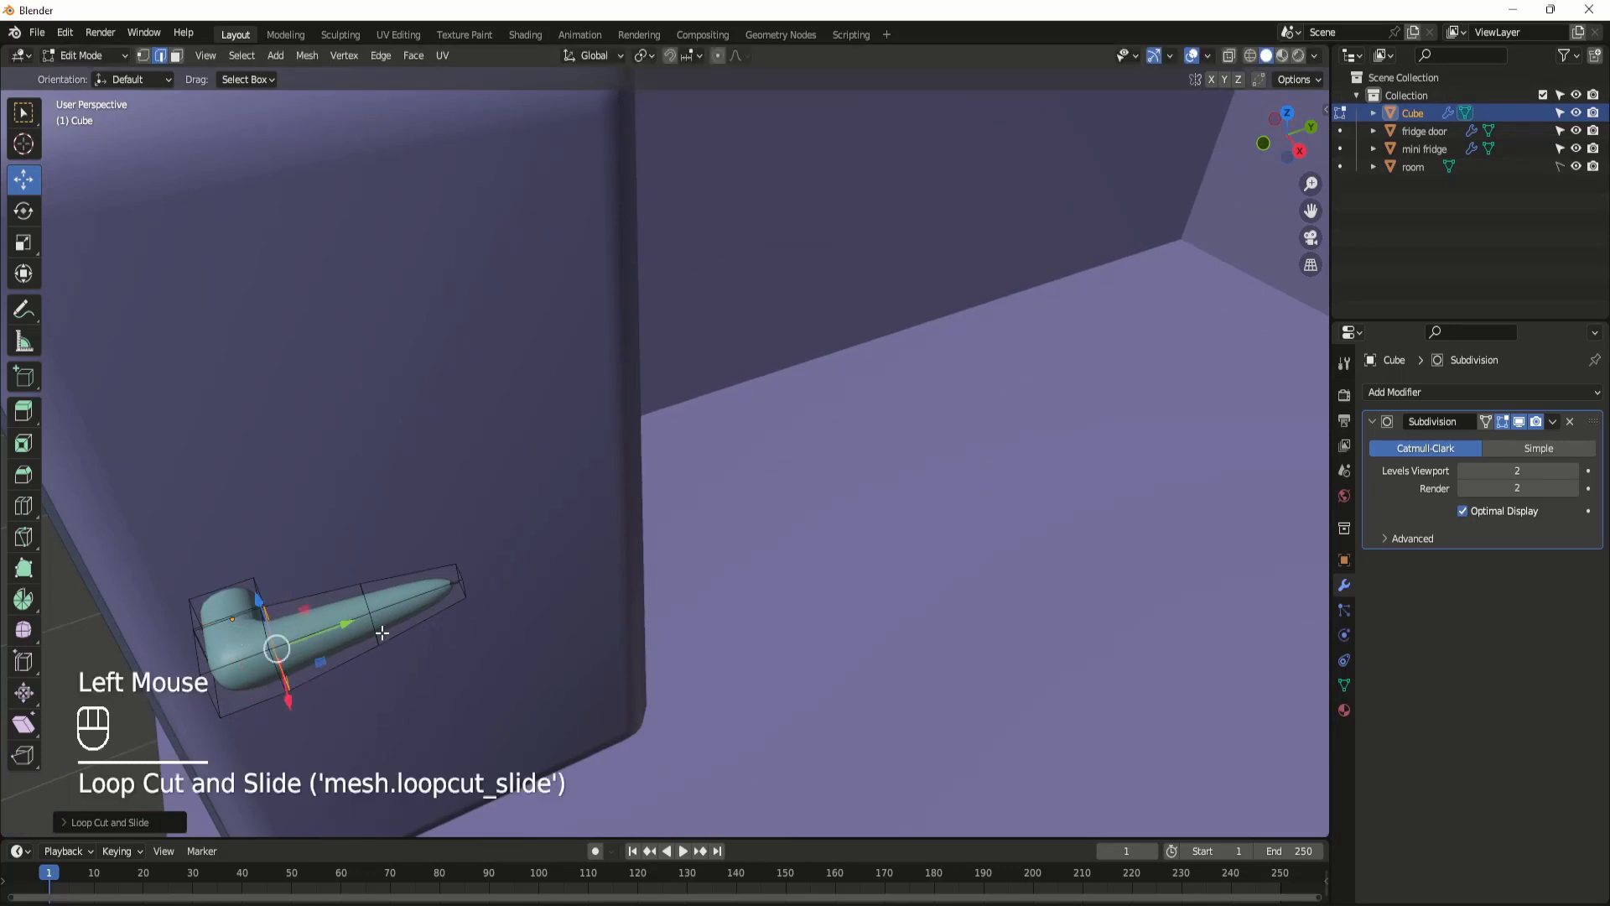
middle_click_drag(382, 633, 420, 587)
key("Tab")
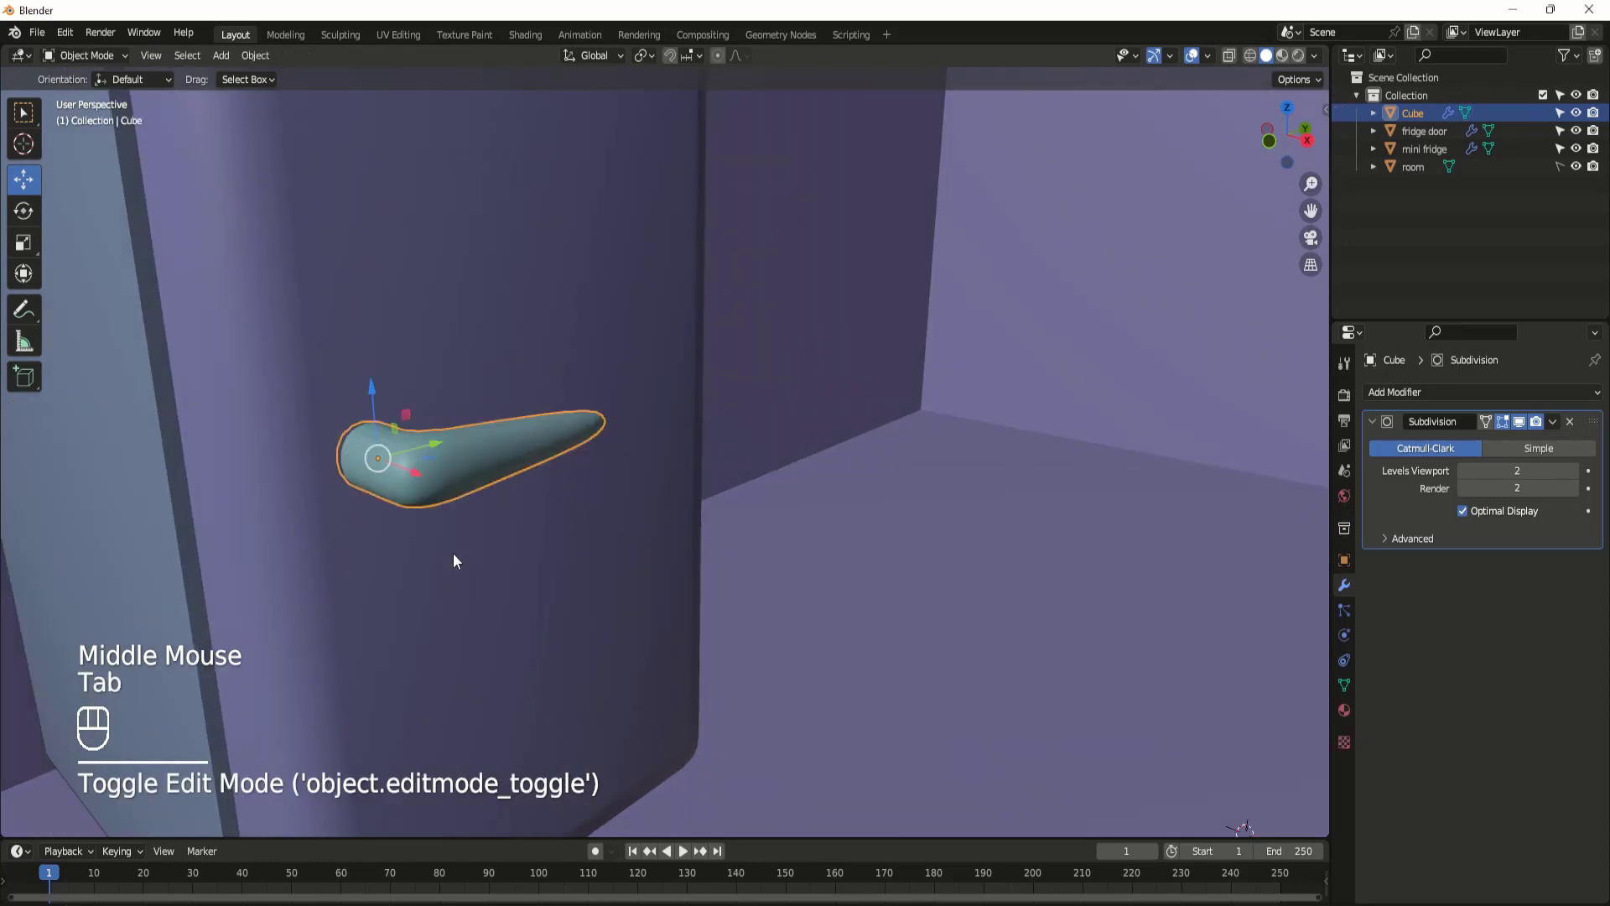
Step: Examine the smoothed handle and the whole fridge from several angles and distances
middle_click_drag(522, 536, 542, 481)
scroll(533, 541, "up", 1)
scroll(528, 536, "down", 1)
scroll(464, 531, "down", 3)
middle_click_drag(679, 513, 620, 551)
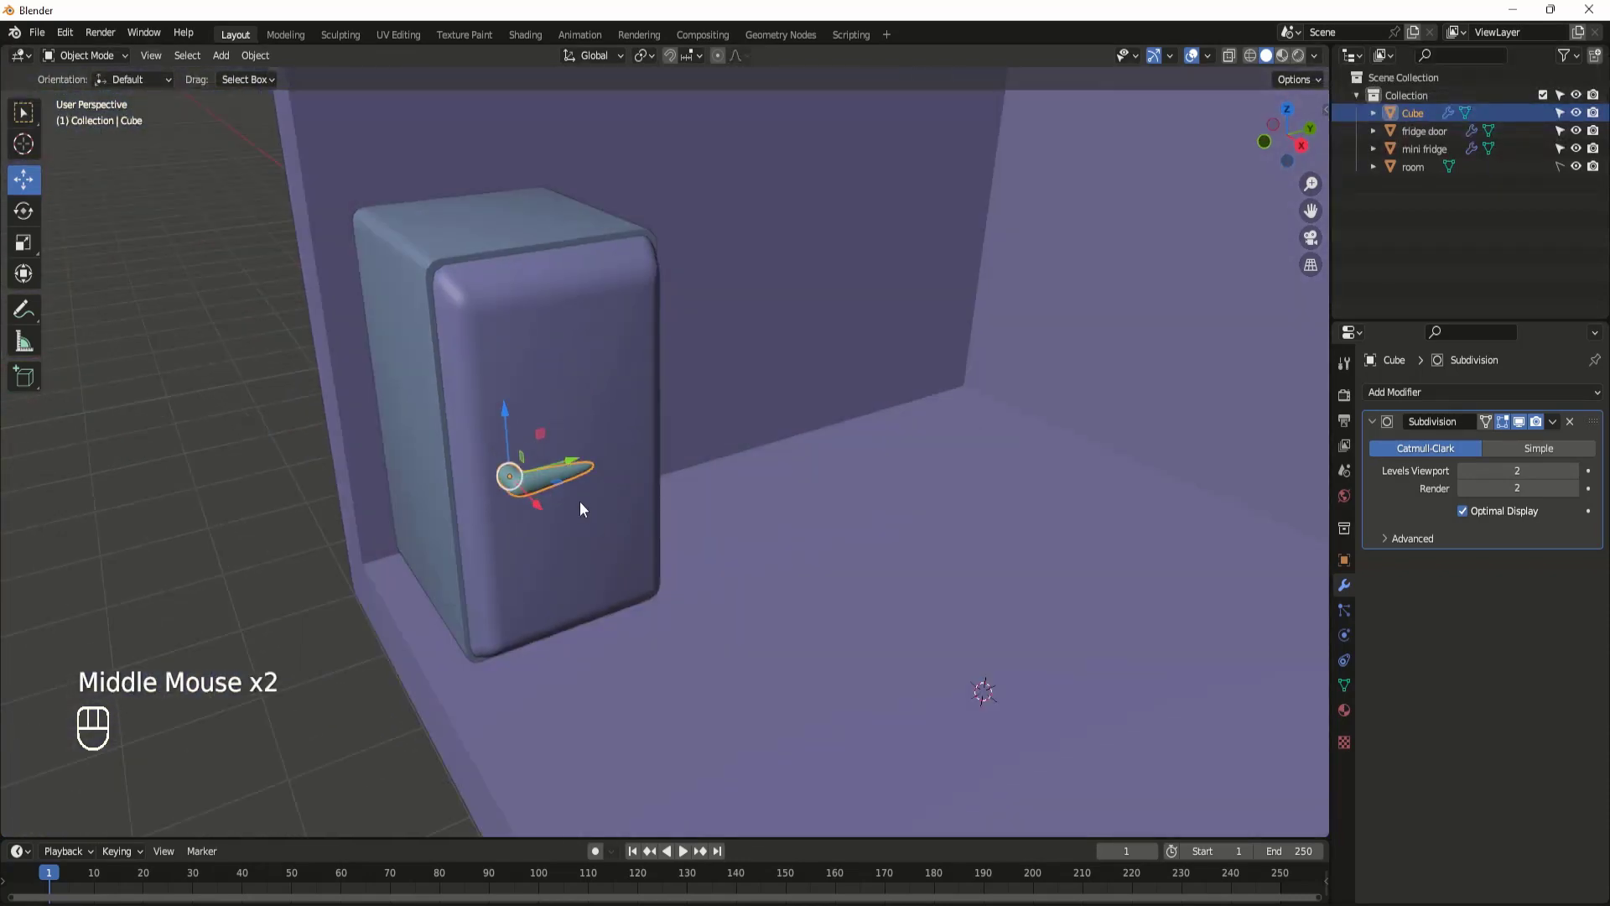
scroll(580, 501, "down", 3)
mouse_move(596, 491)
middle_mouse_down()
mouse_move(614, 542)
mouse_move(580, 440)
mouse_move(584, 471)
mouse_move(608, 479)
mouse_move(567, 480)
mouse_move(586, 513)
mouse_move(612, 490)
middle_mouse_up()
Step: Try moving the mini fridge body on its own and cancel the move
left_click(520, 466)
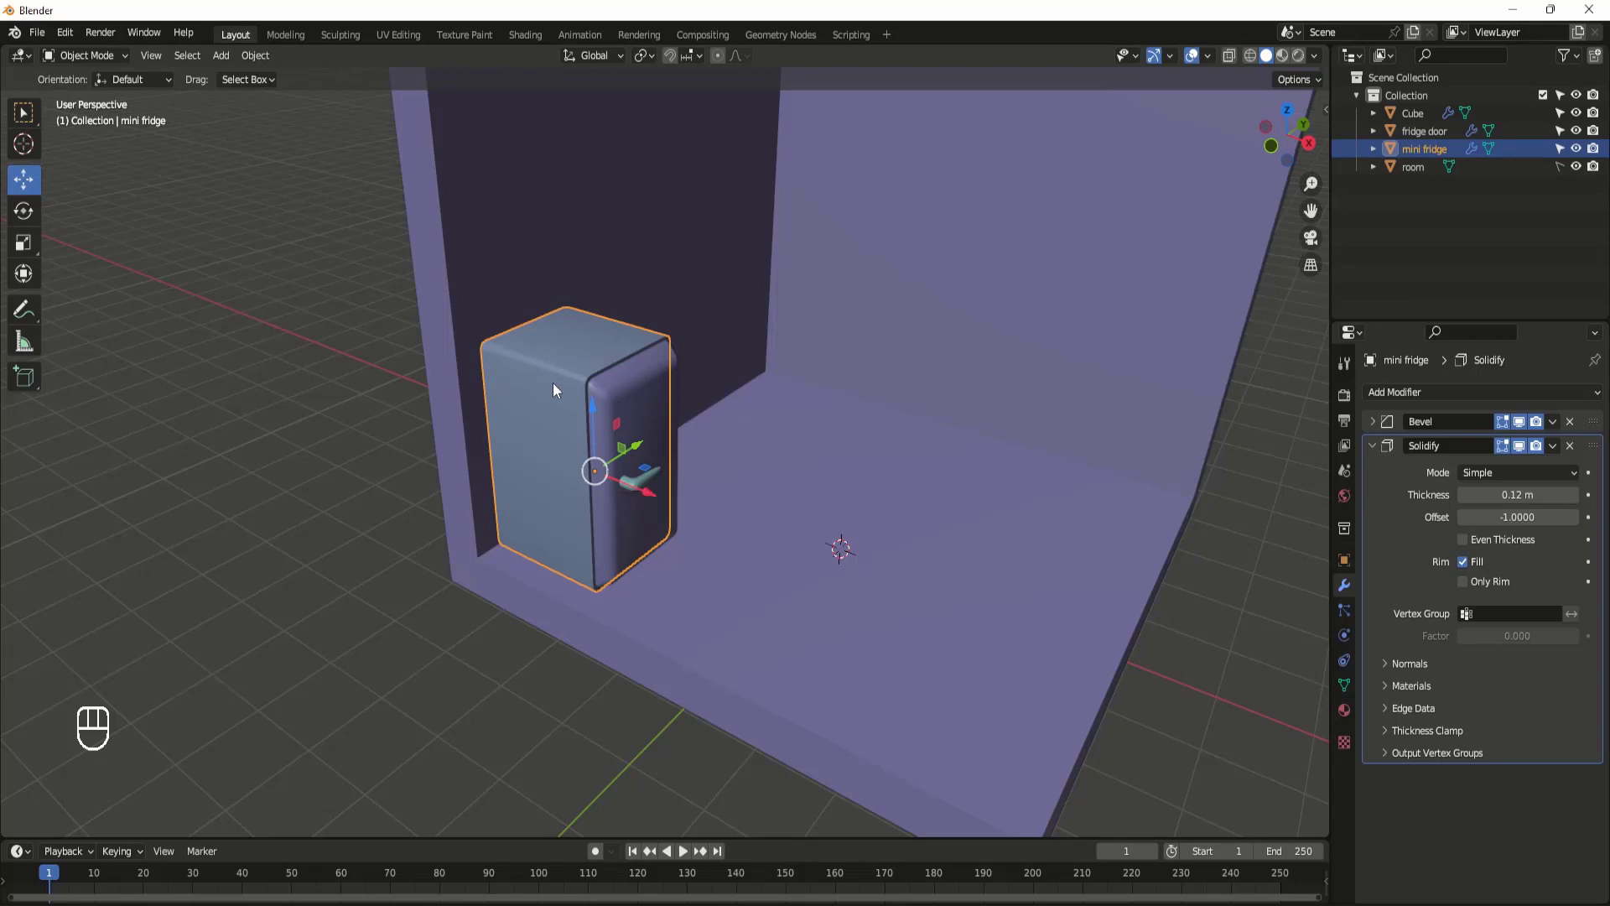
key("g")
right_click(574, 386)
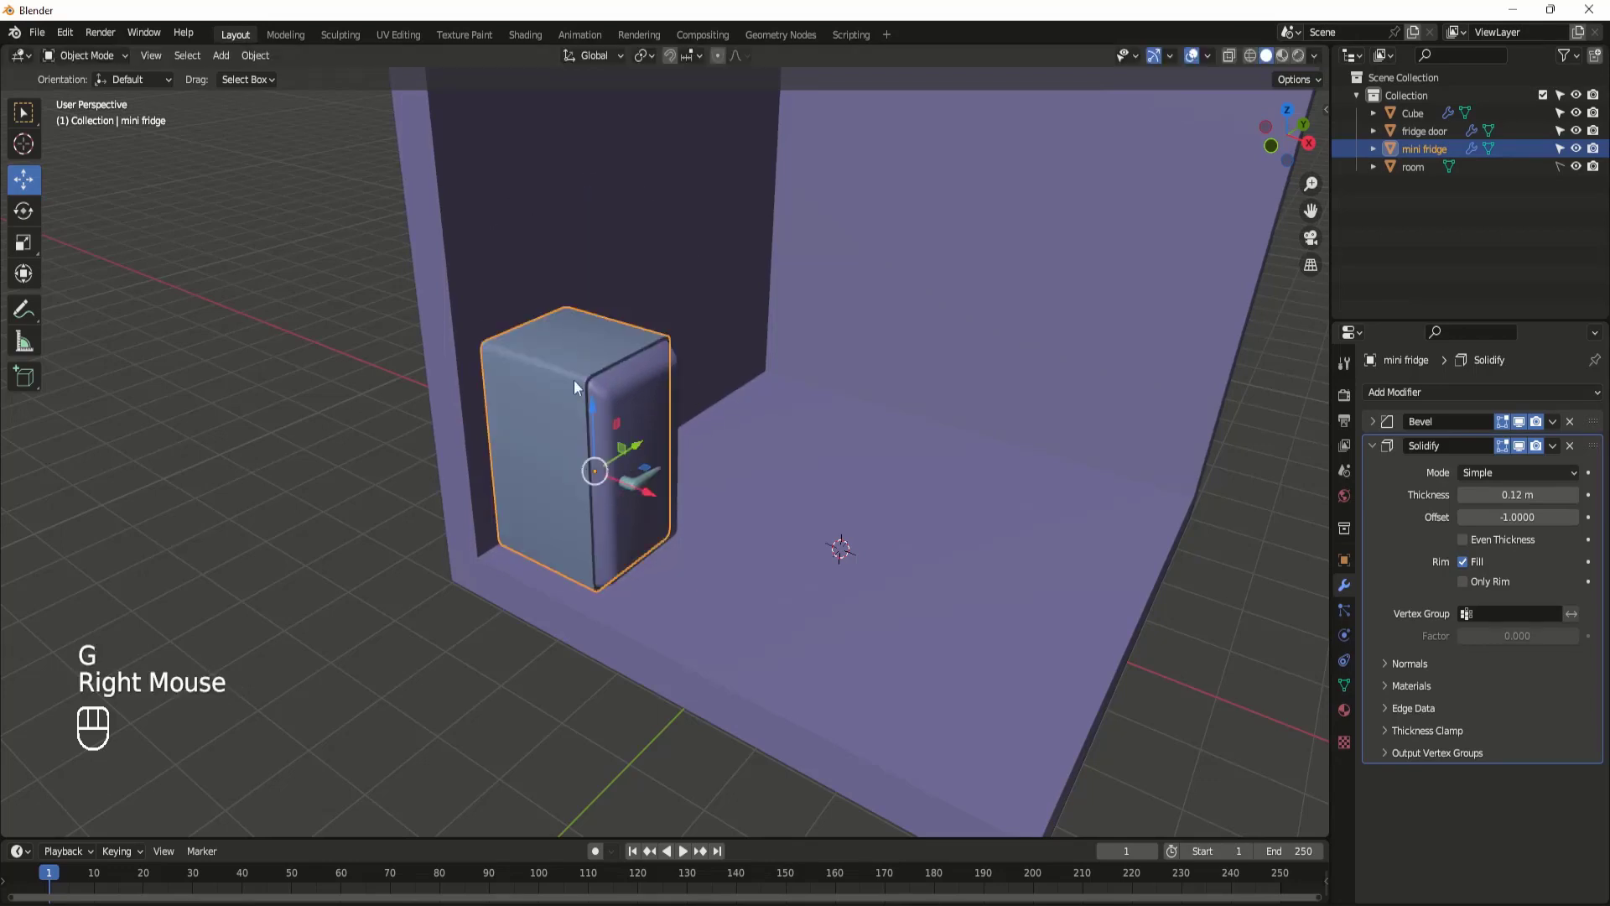
Step: Parent the handle and the fridge door to the mini fridge body using the Object option
scroll(587, 411, "up", 2)
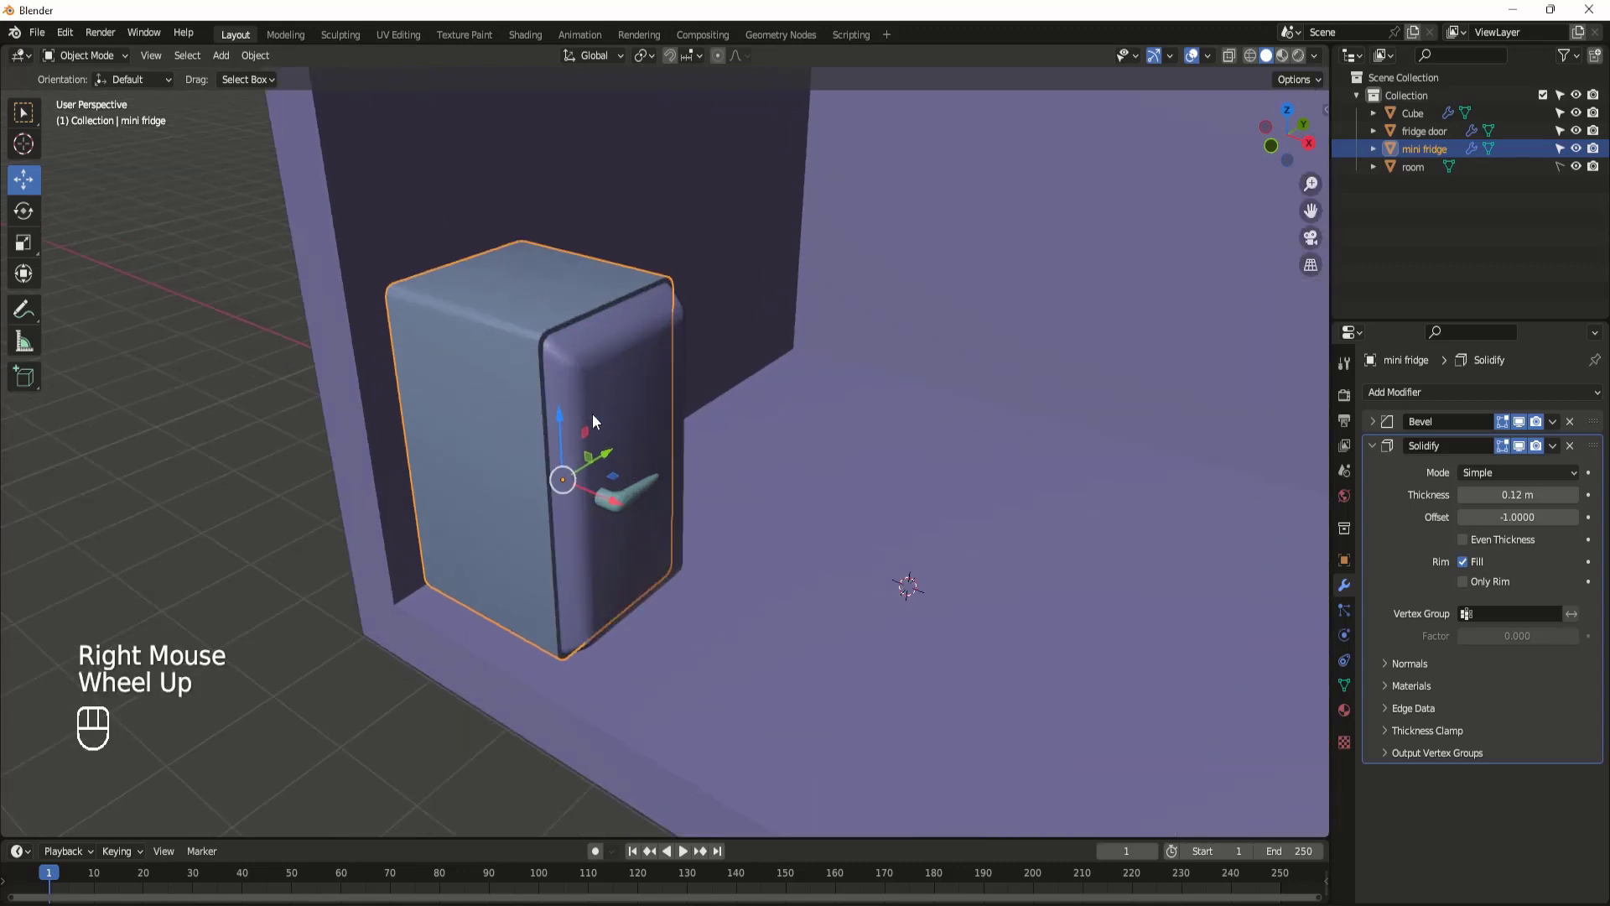
left_click(636, 495)
left_click(636, 495)
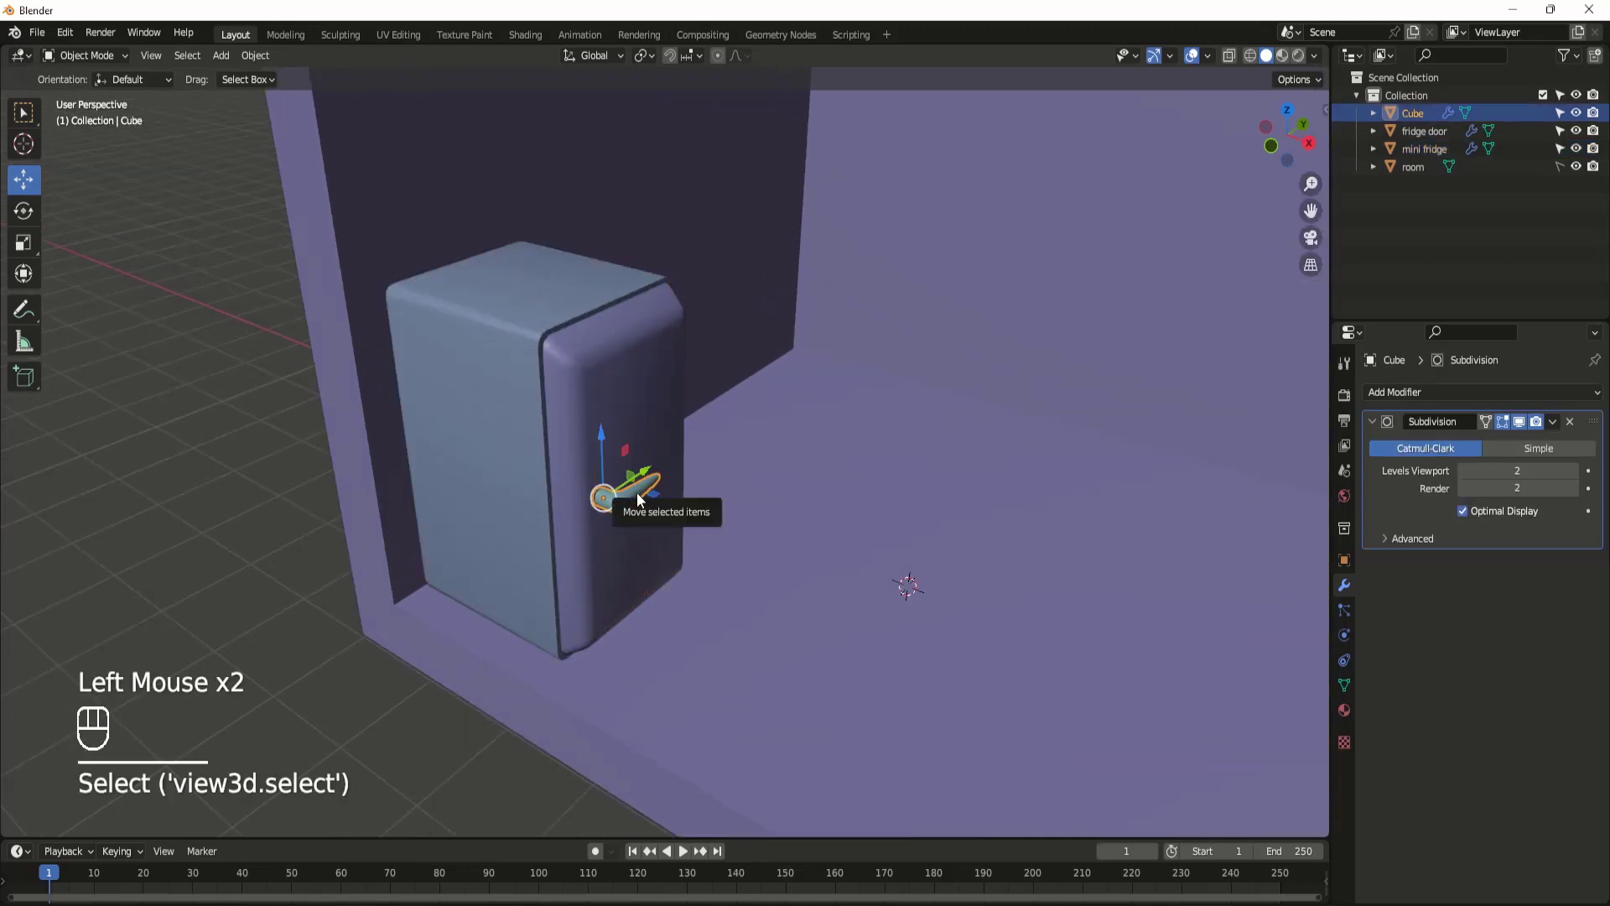
left_click(639, 375, "shift")
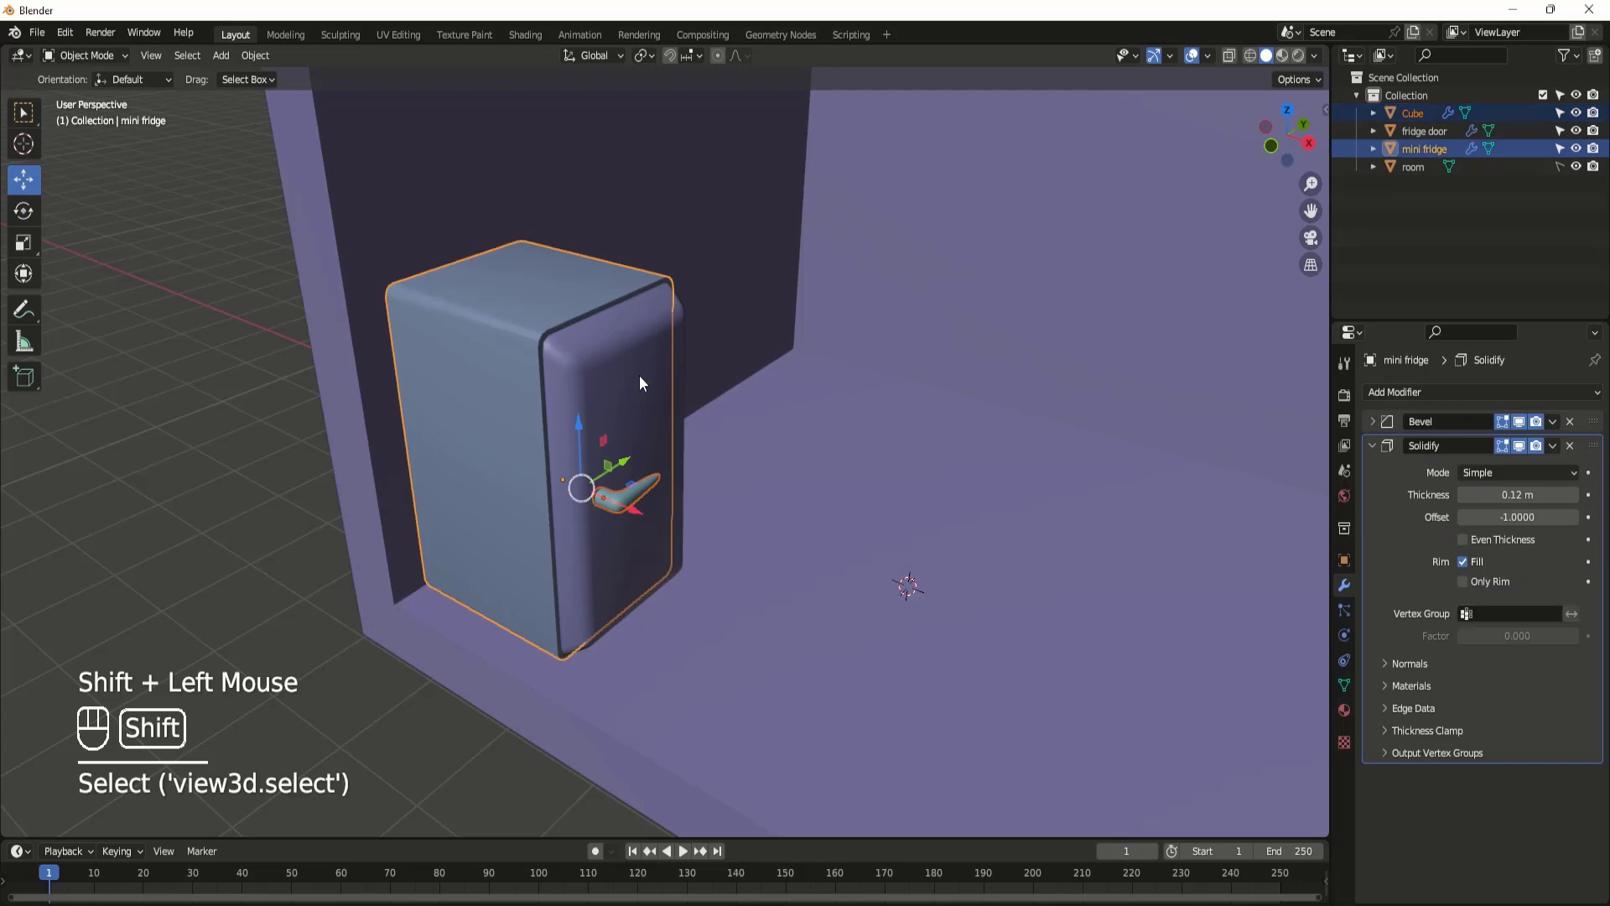
key("ctrl+z")
left_click(684, 356, "shift")
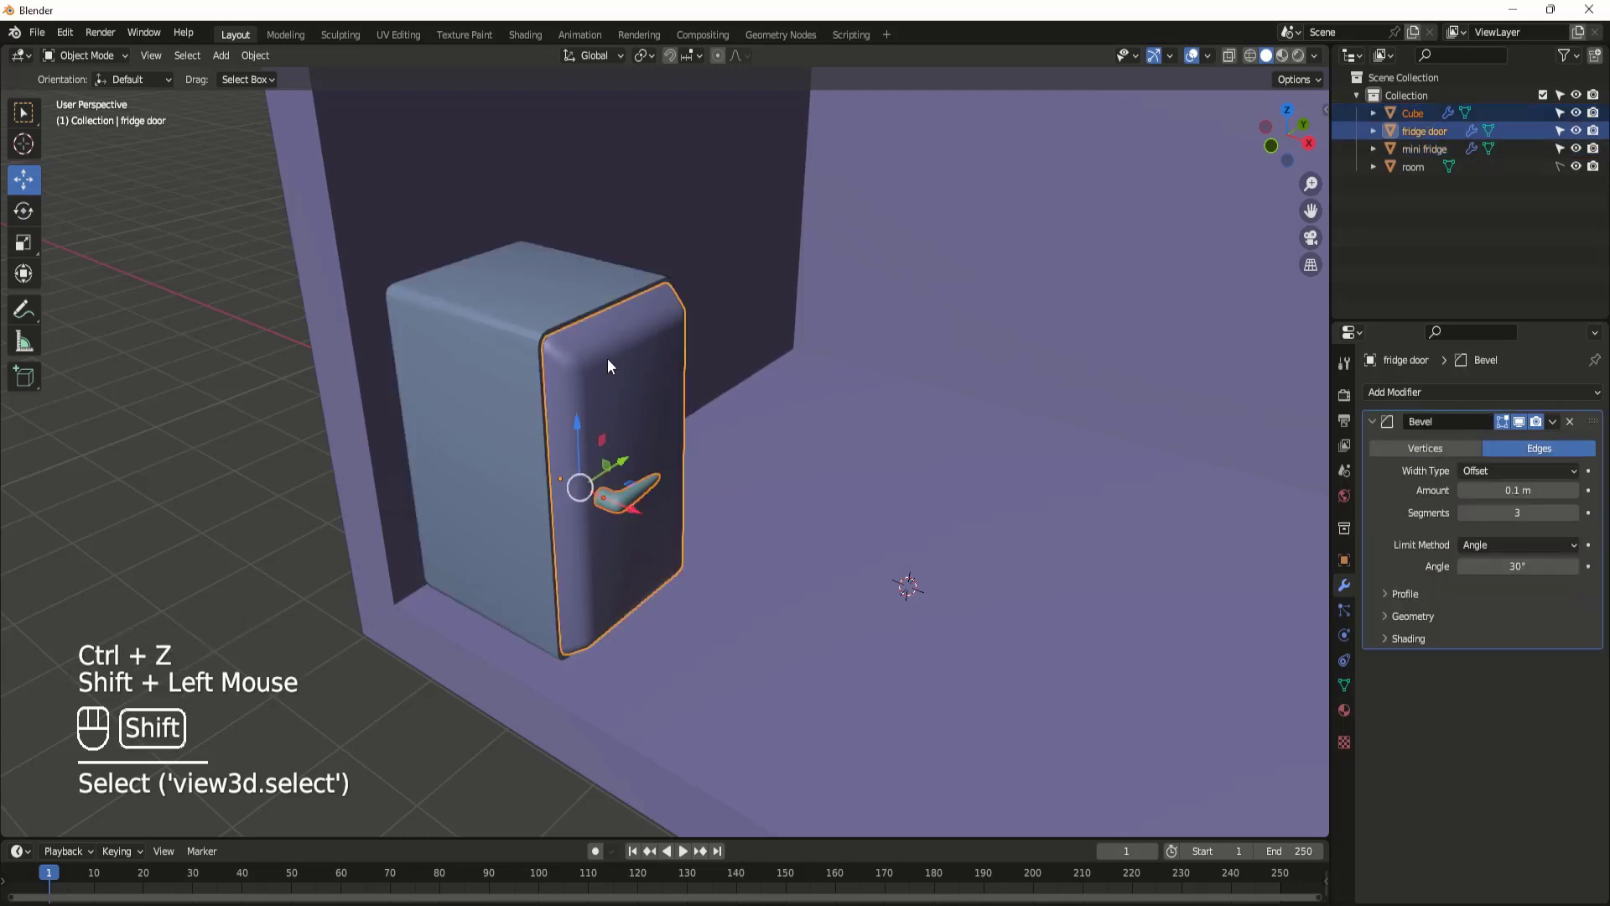
left_click(506, 340, "shift")
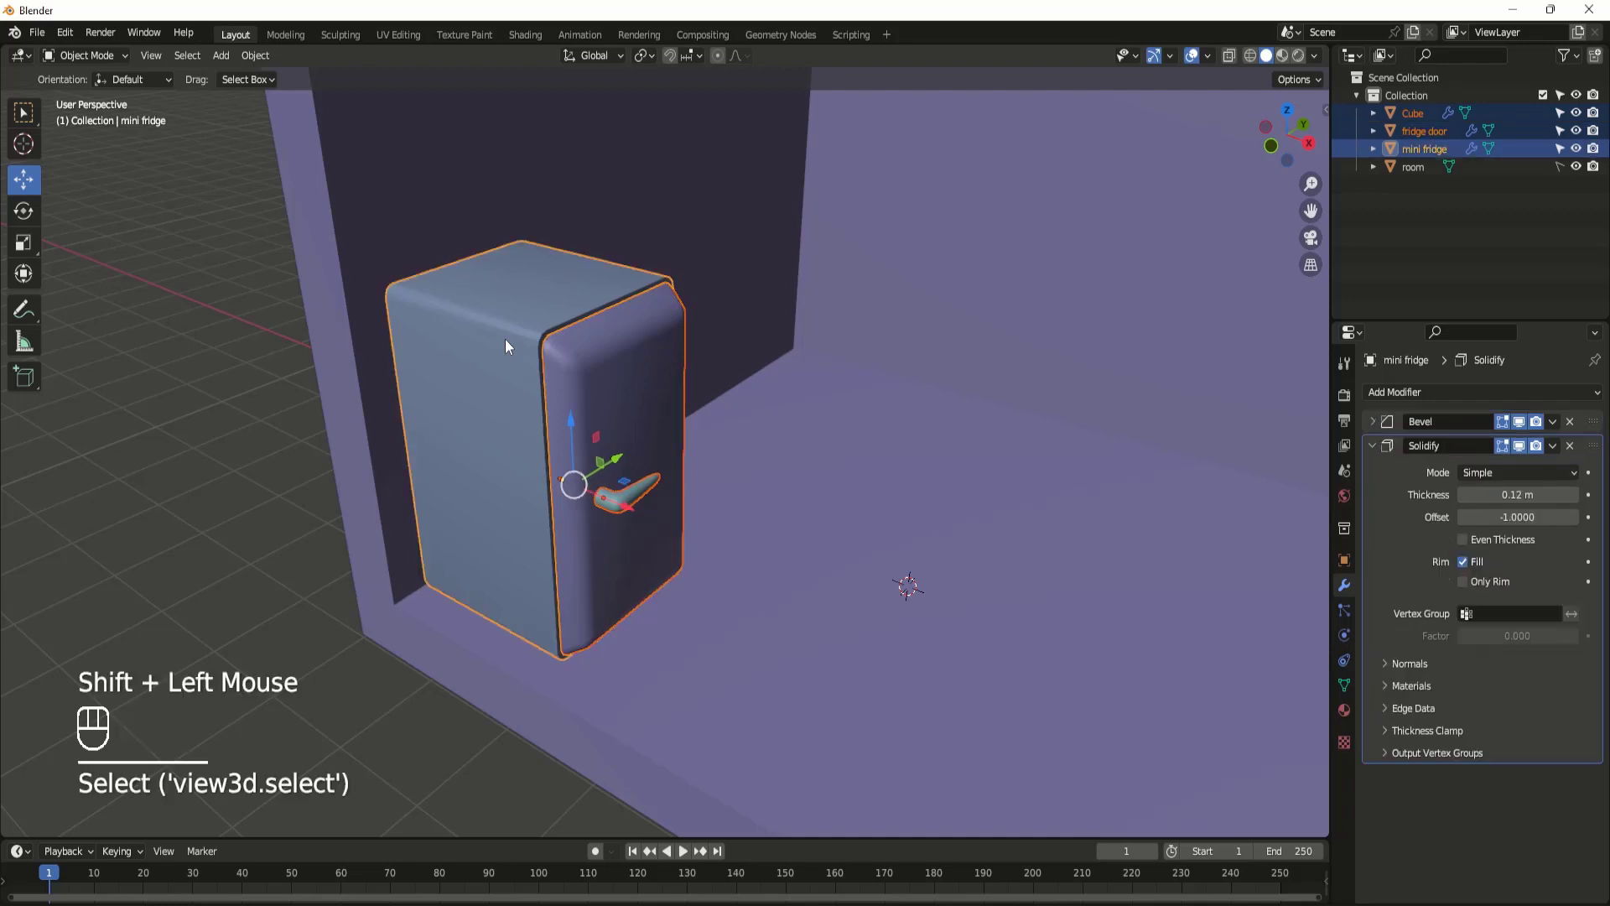
key("ctrl+p")
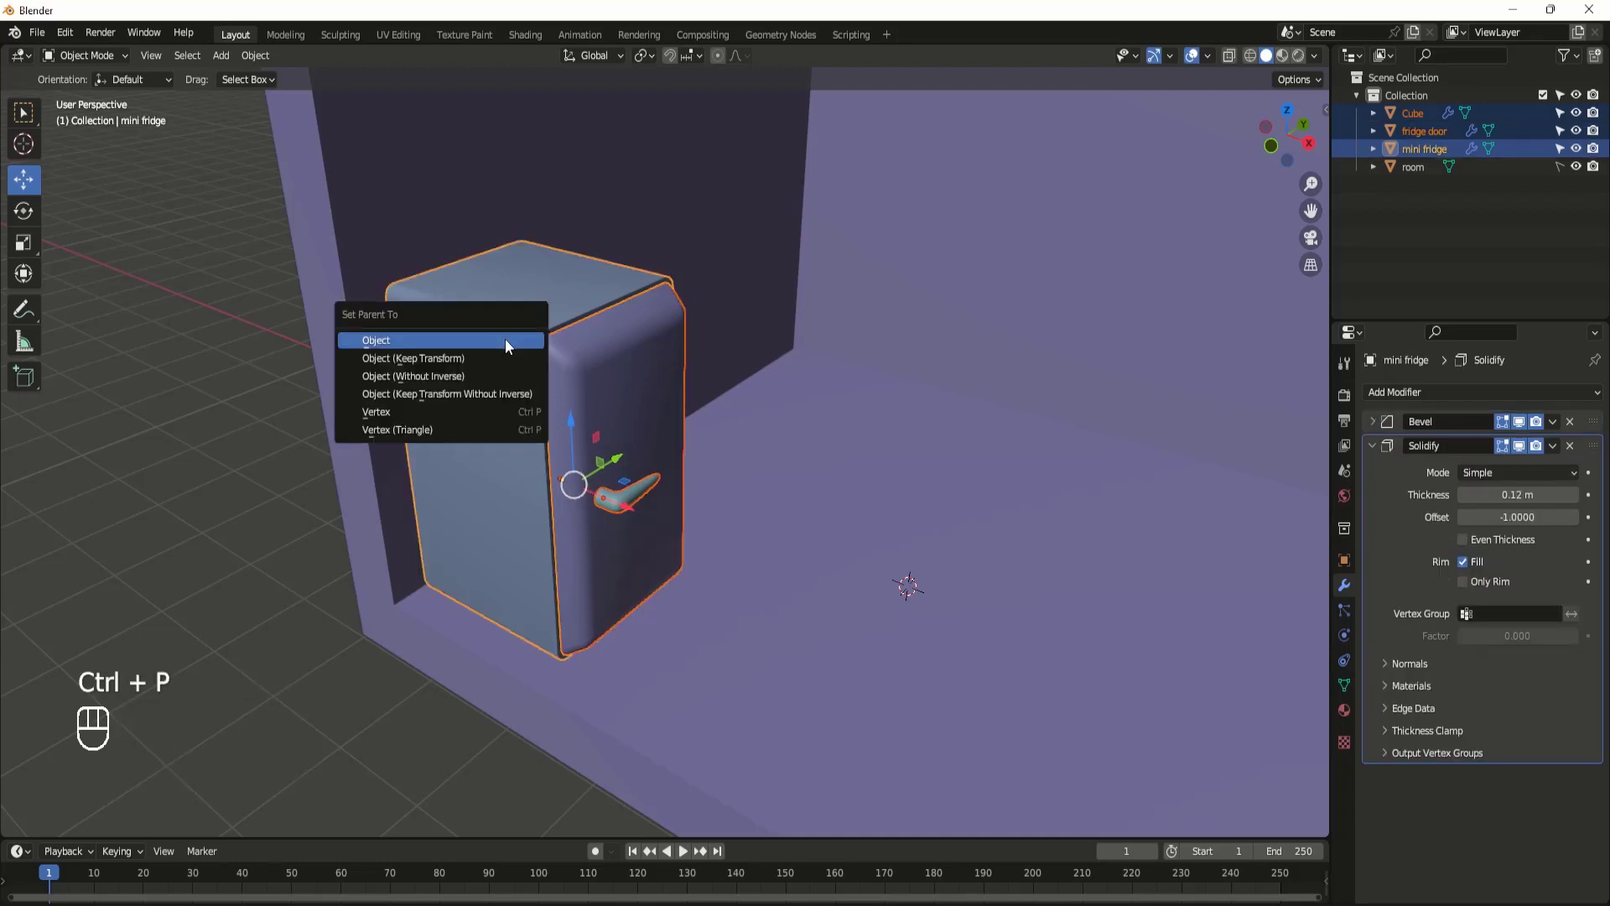
left_click(504, 339)
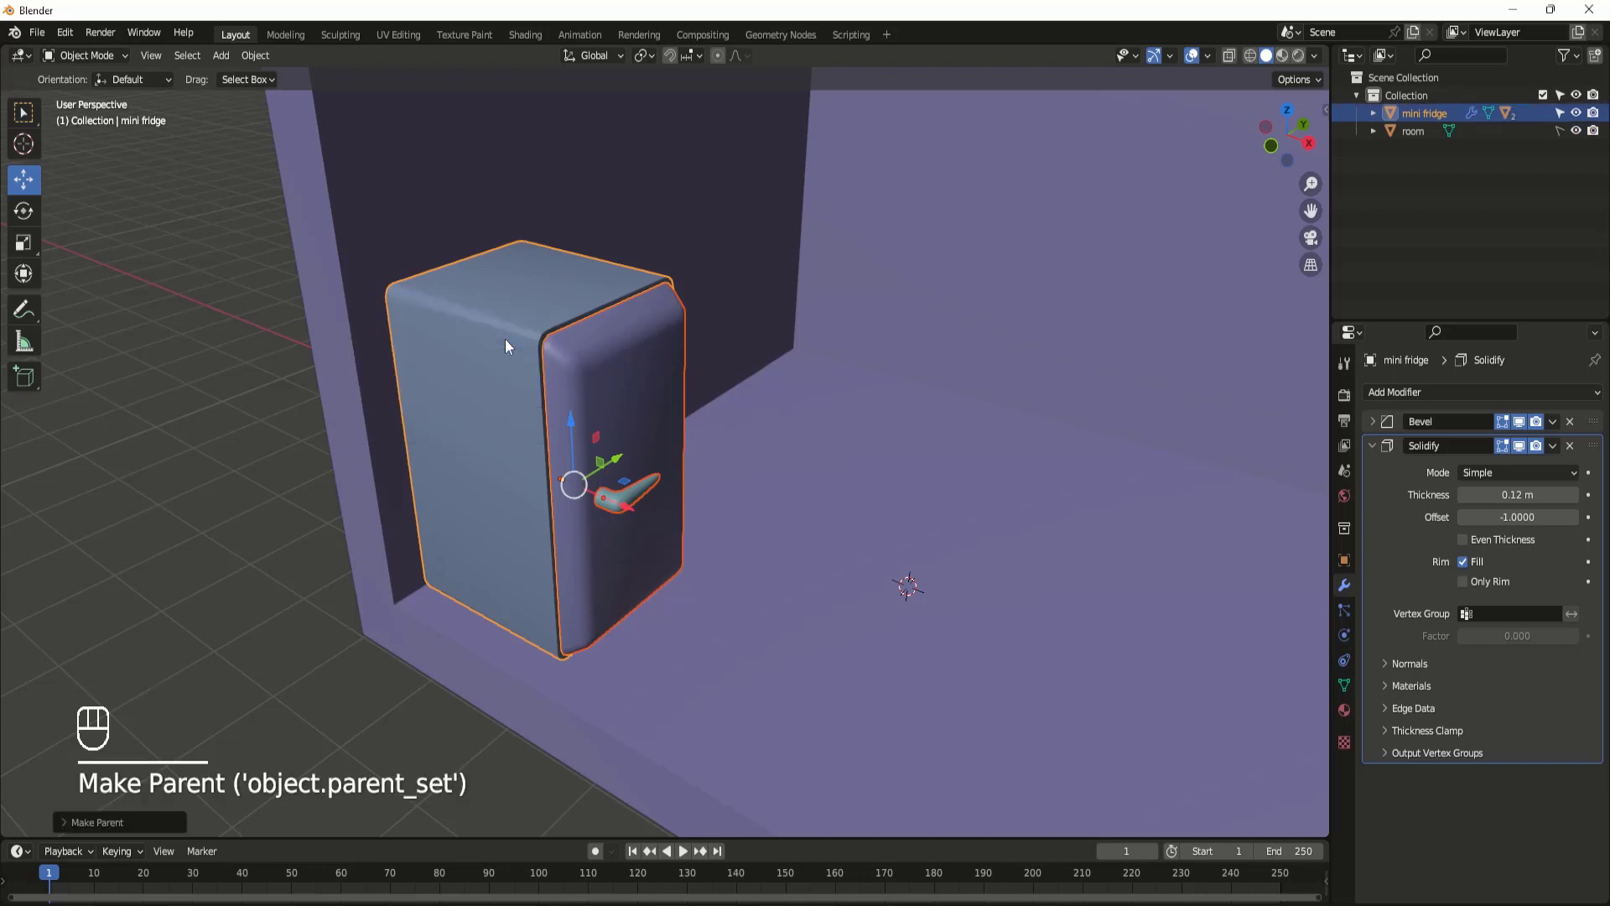
Step: Test-move the mini fridge to check that the door and handle follow it, and cancel the move
left_click(469, 561)
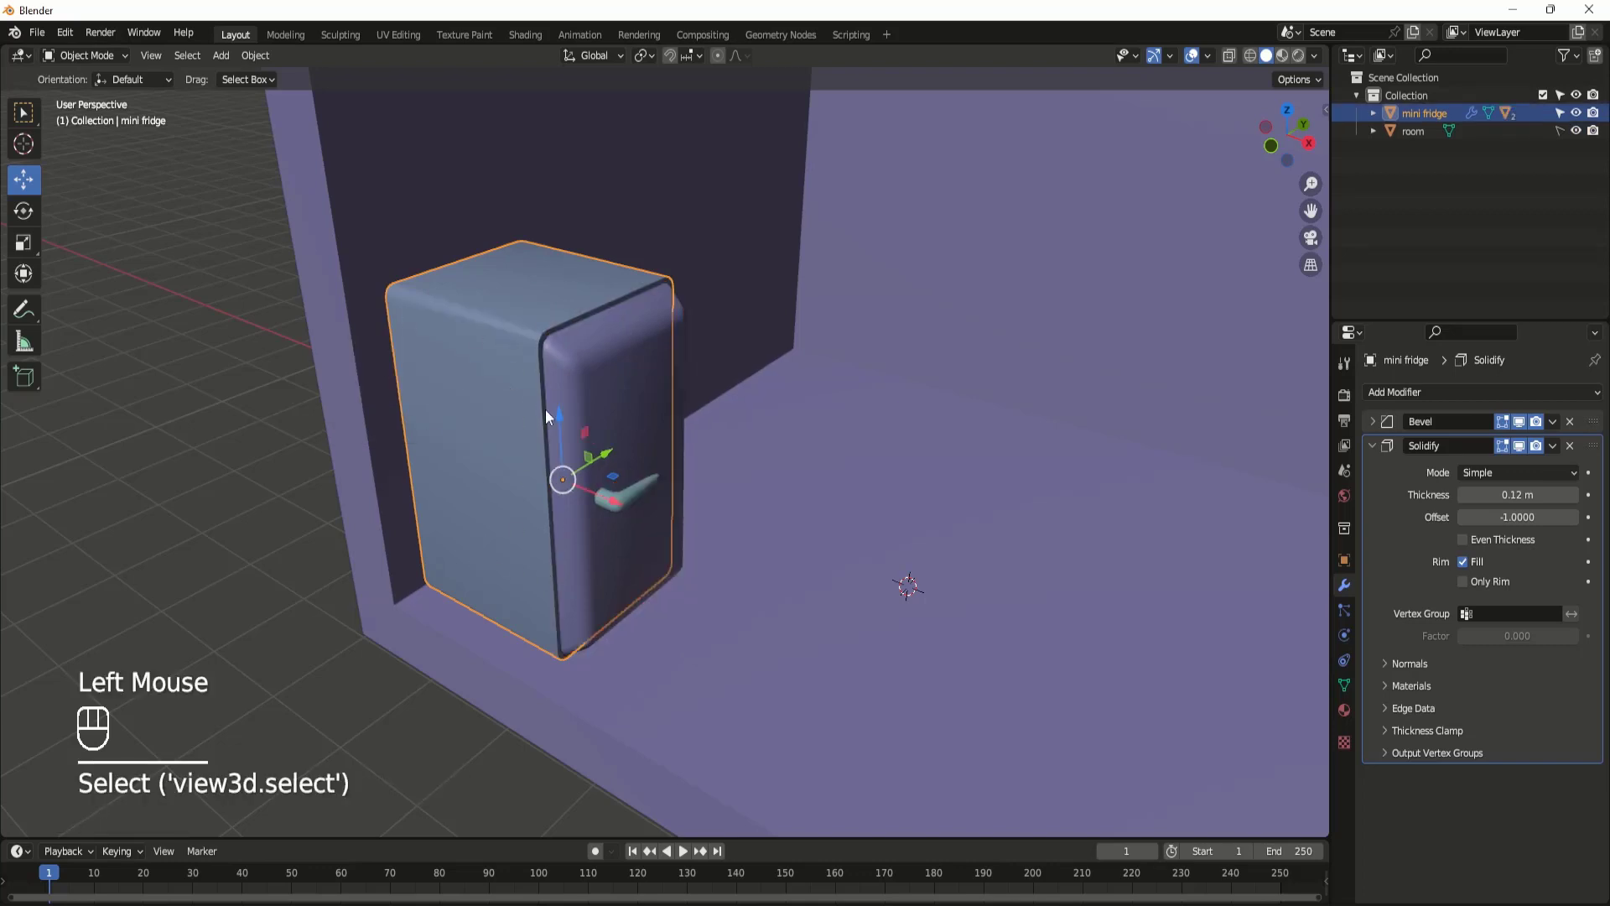
key("g")
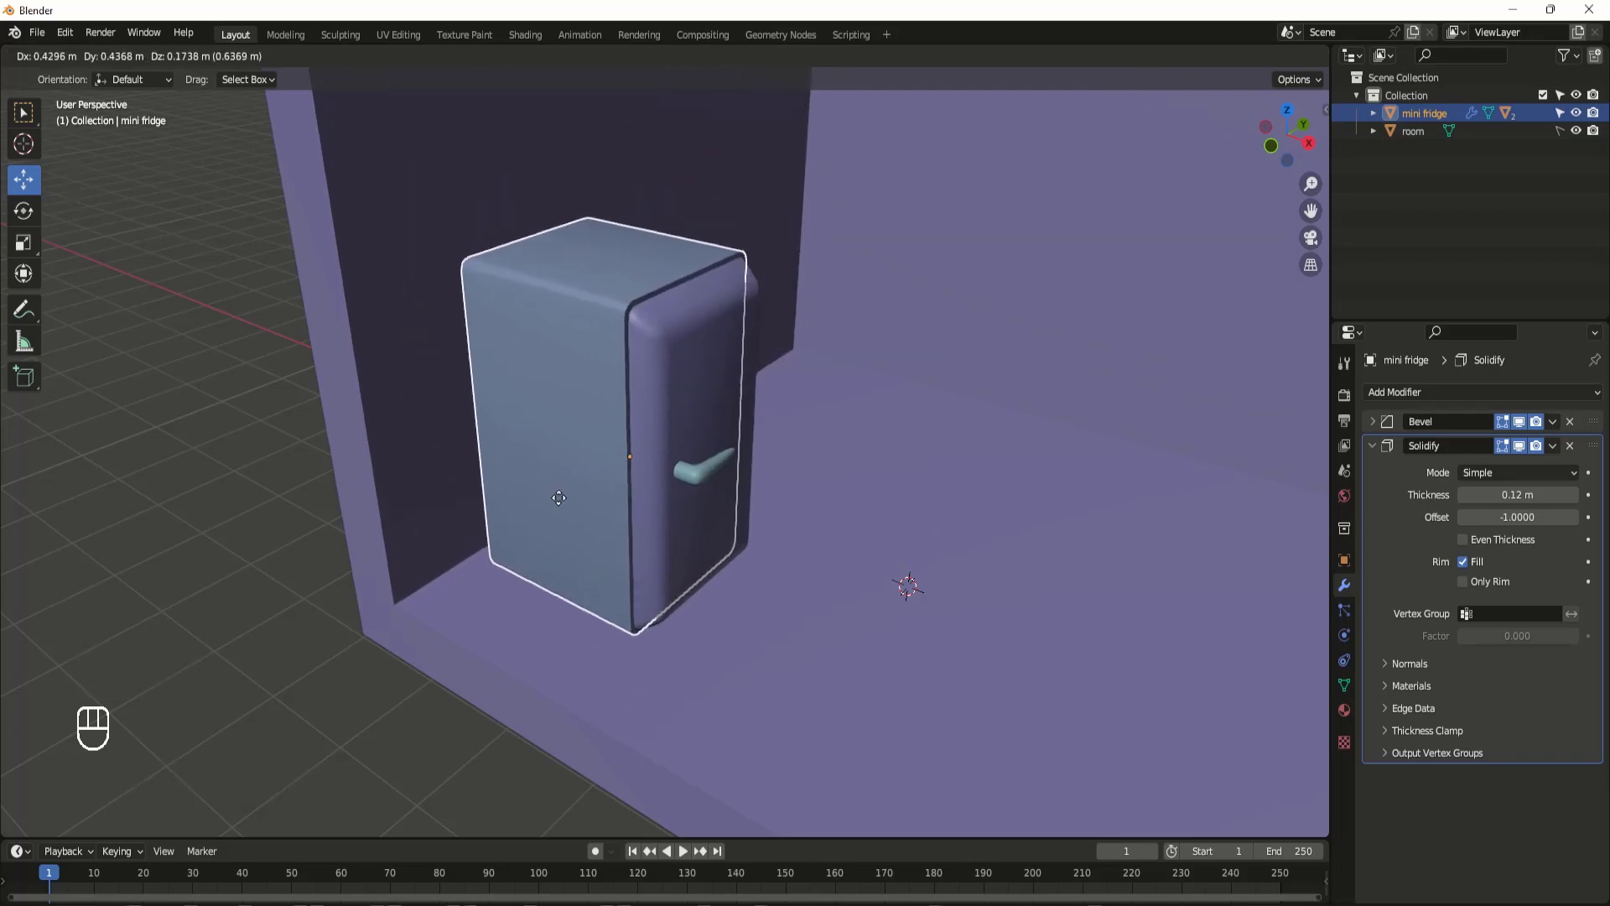
right_click(537, 511)
Step: Add a plane mesh at the 3D cursor in the middle of the room
scroll(567, 496, "down", 3)
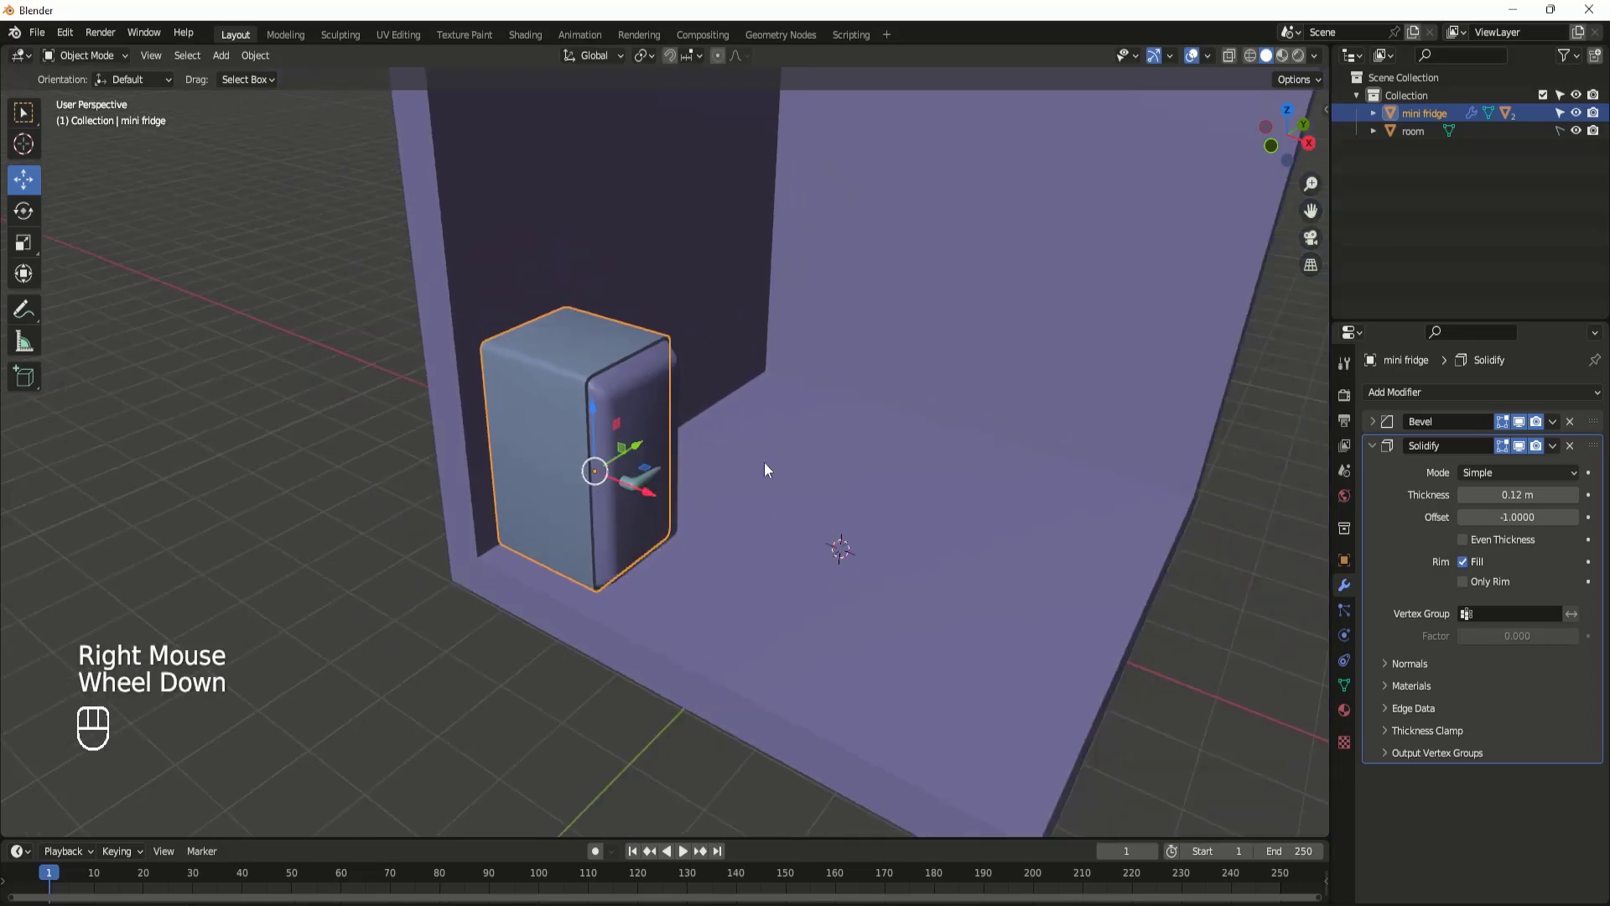
middle_click_drag(763, 461, 655, 445)
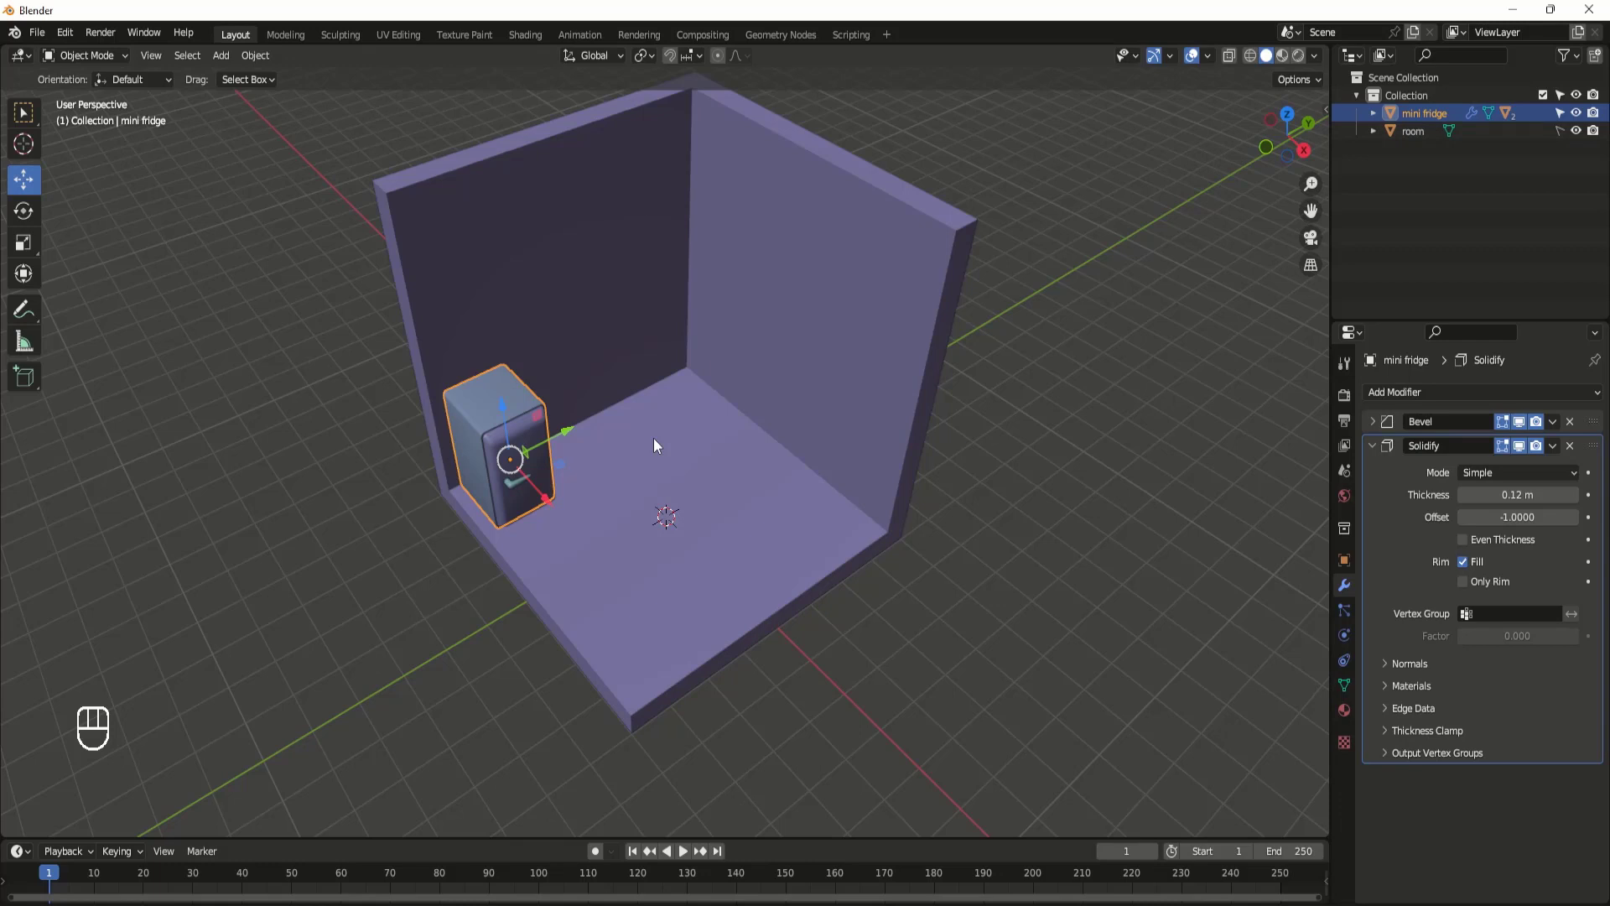
middle_click_drag(652, 438, 652, 478)
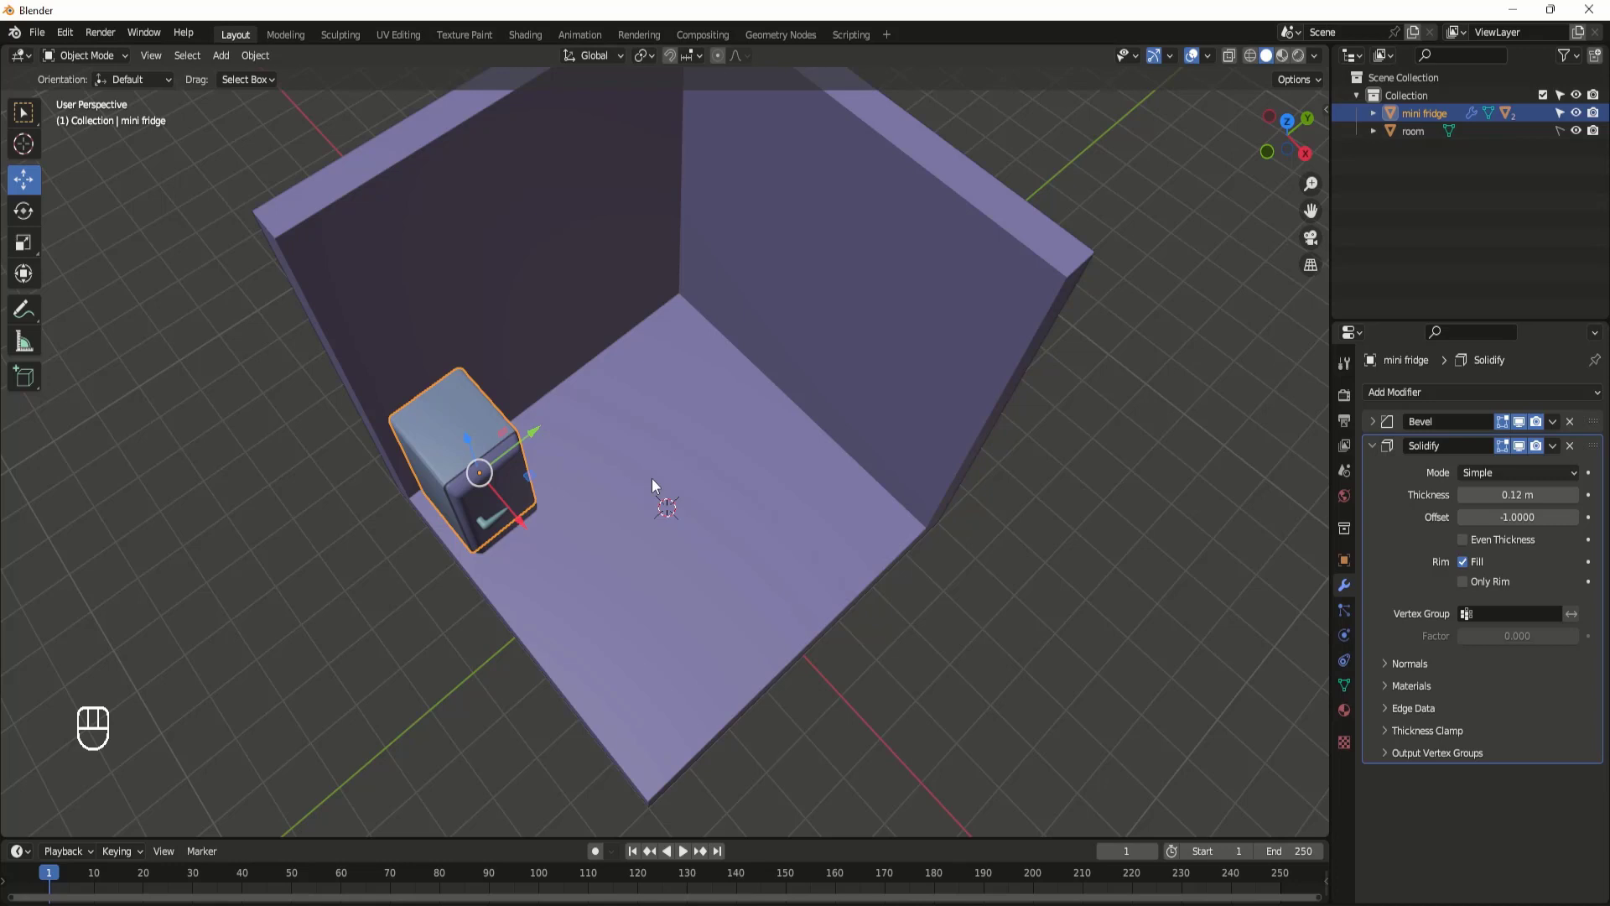
left_click(610, 441)
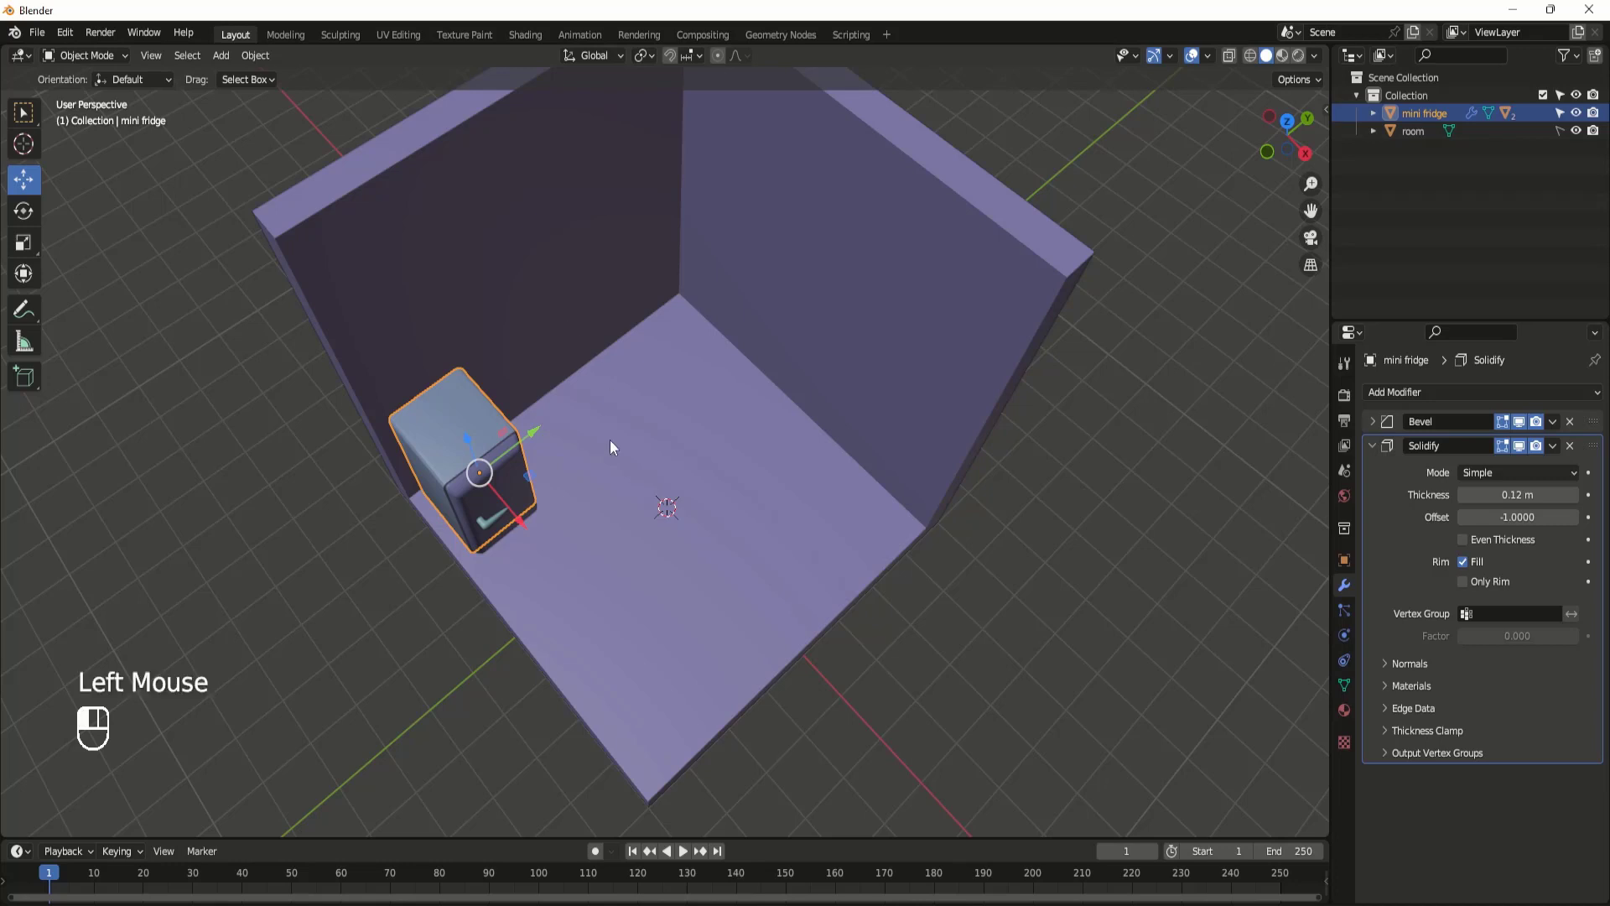
key("shift+a")
mouse_move(646, 501)
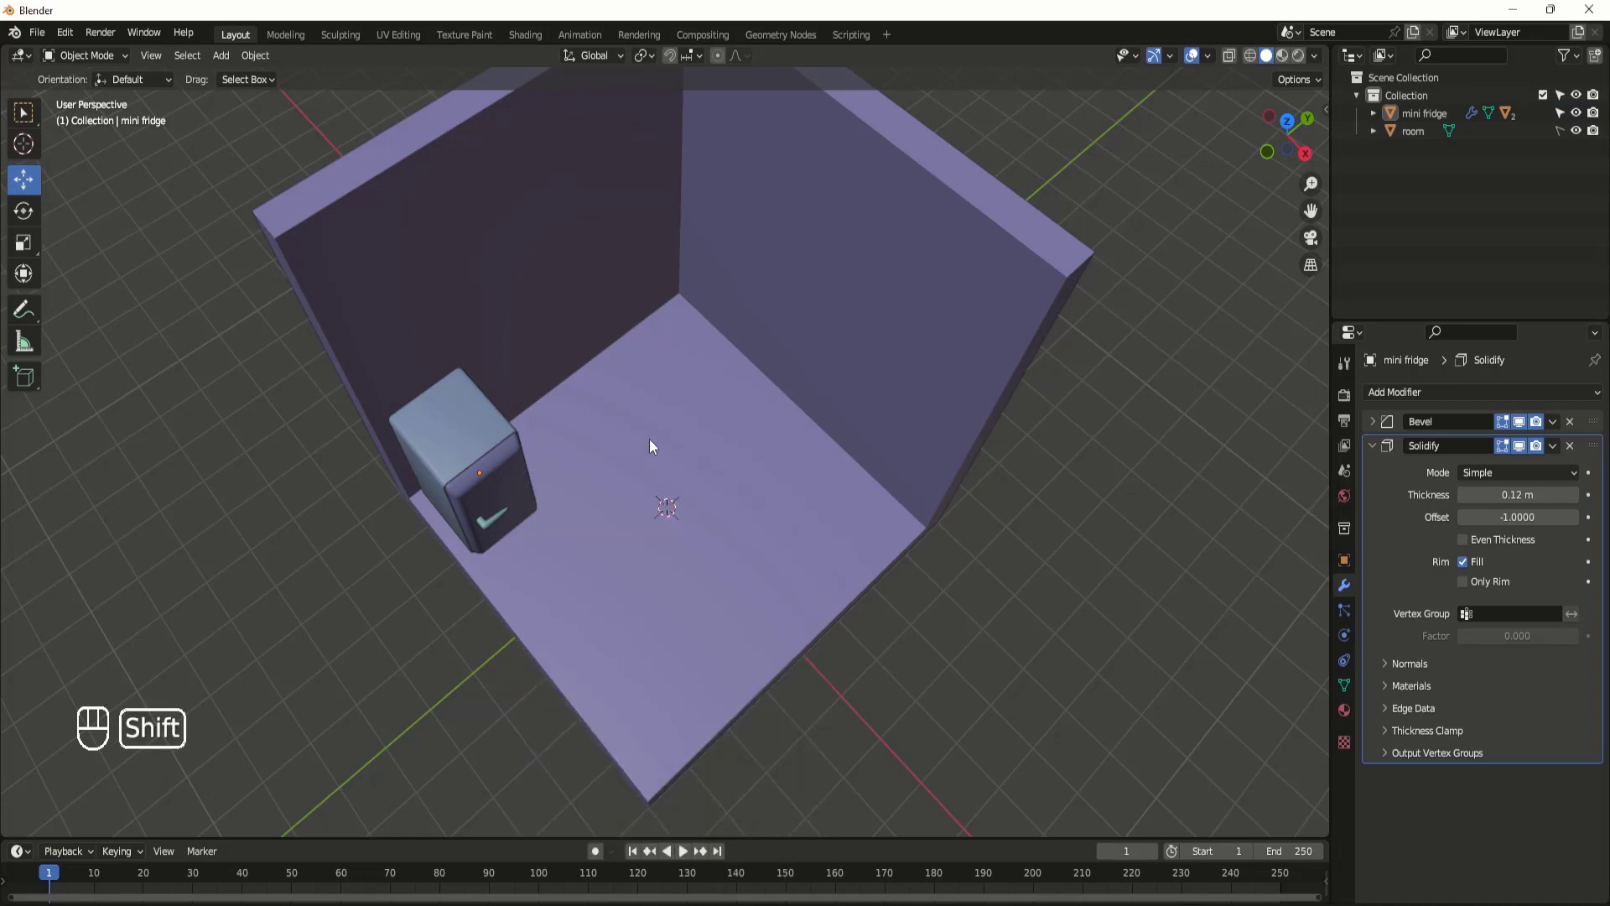
key("shift+a")
mouse_move(649, 436)
left_click(713, 441)
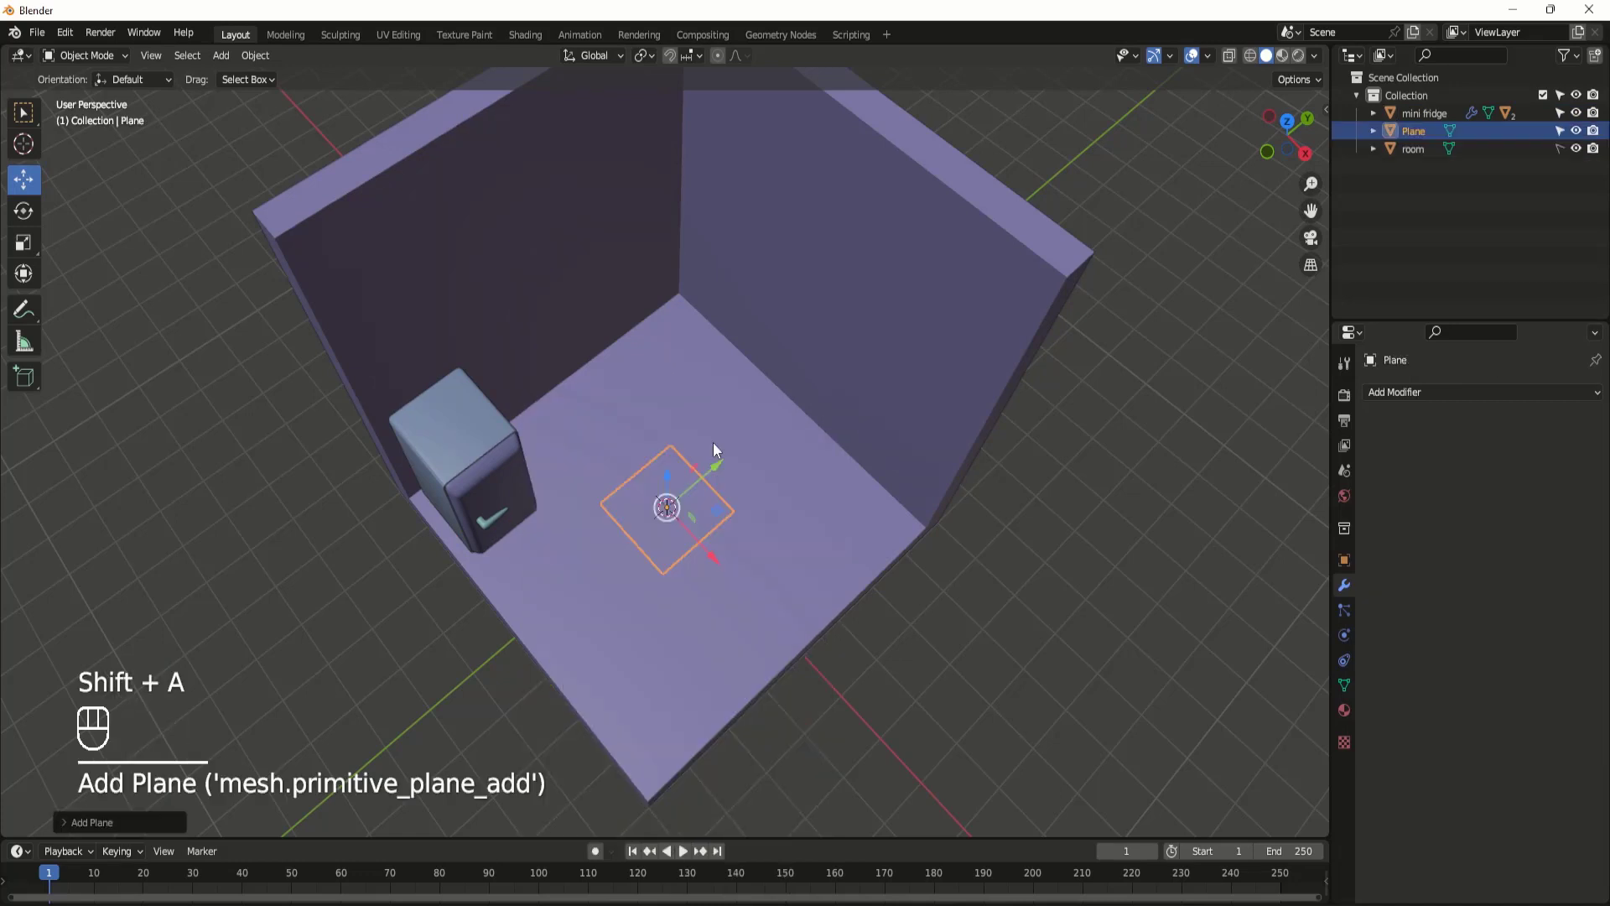
Step: Raise the plane about 0.87 m along Z above the floor using wireframe display, and return to solid display
middle_click_drag(721, 567, 692, 416)
key("shift+z")
left_click_drag(661, 476, 660, 428)
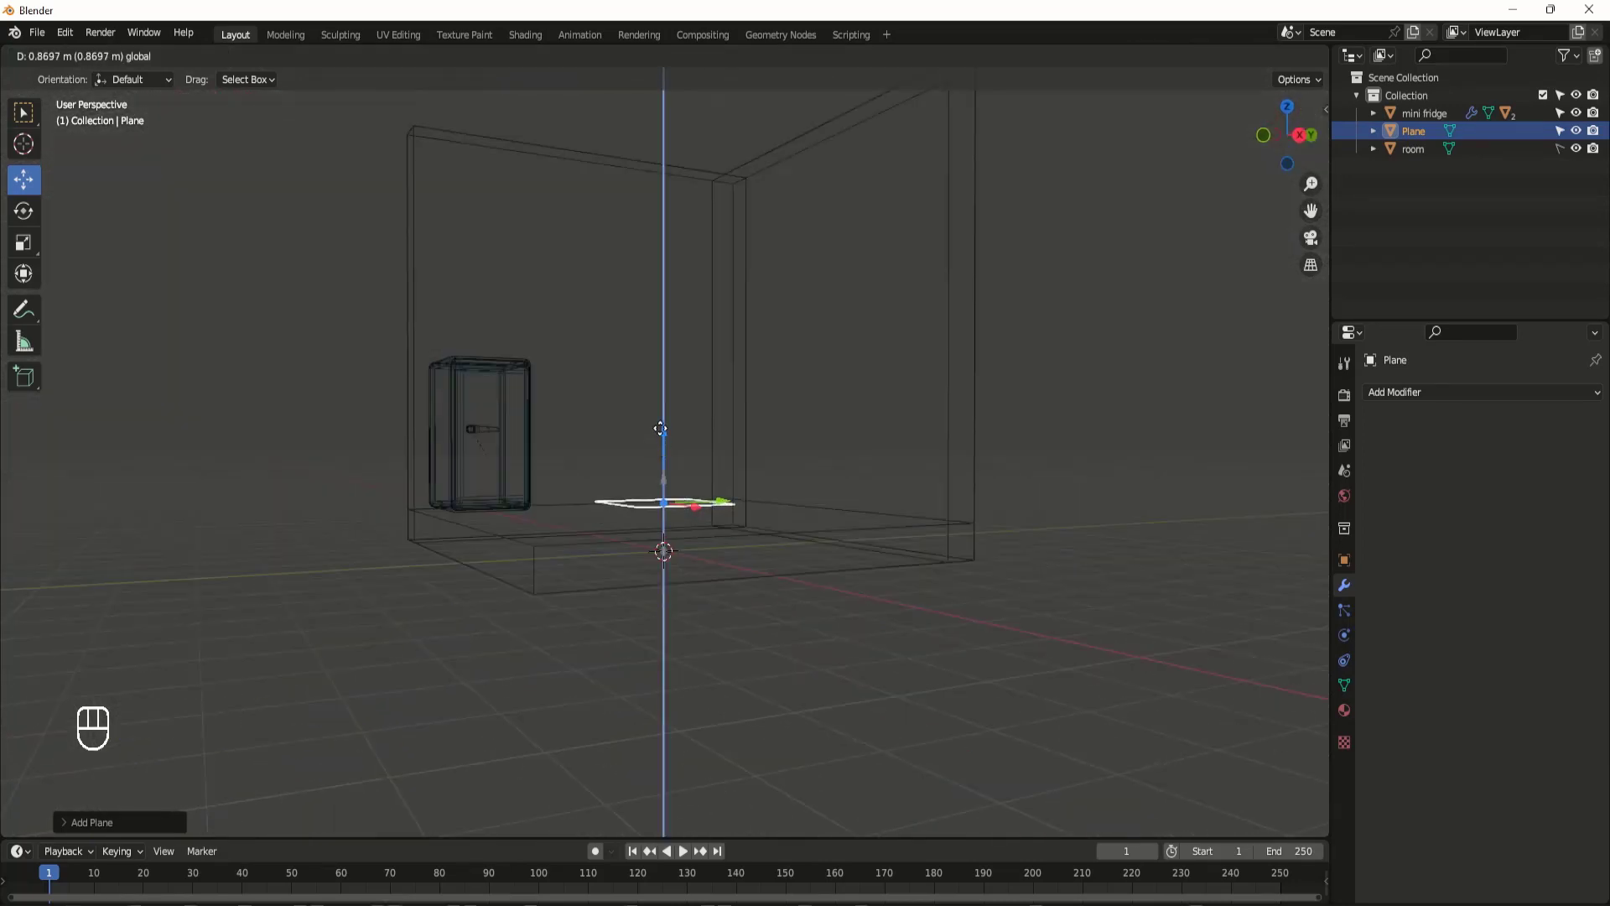
key("shift+z")
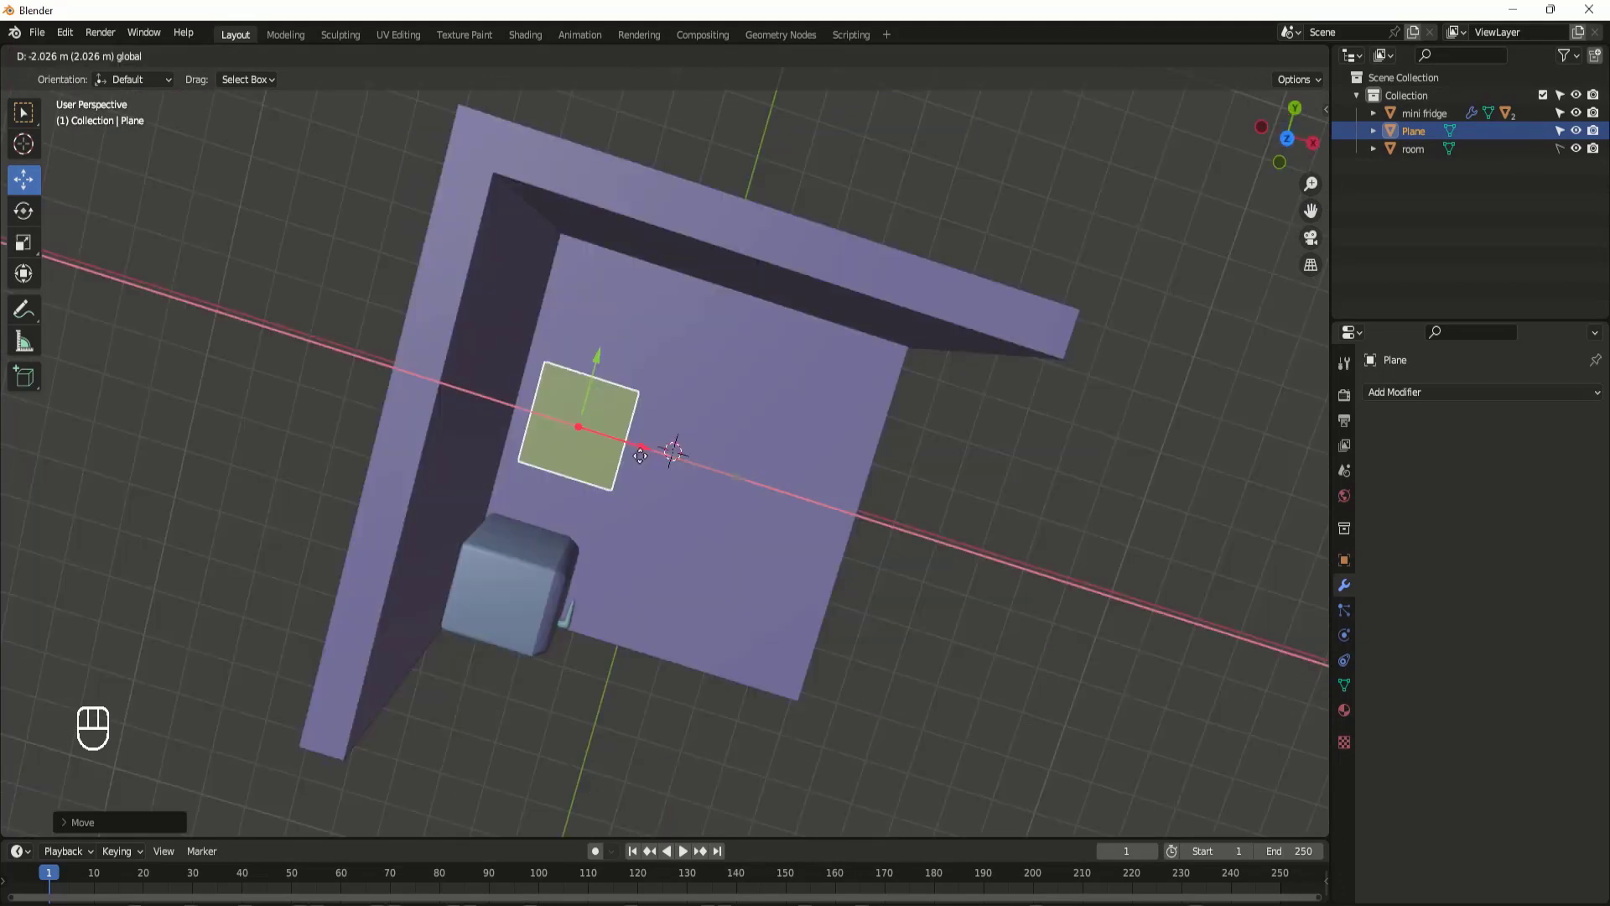
Step: Move the plane along X to the wall beside the mini fridge and adjust its height to sit at floor level
left_click_drag(640, 456, 605, 441)
middle_click_drag(636, 447, 689, 417)
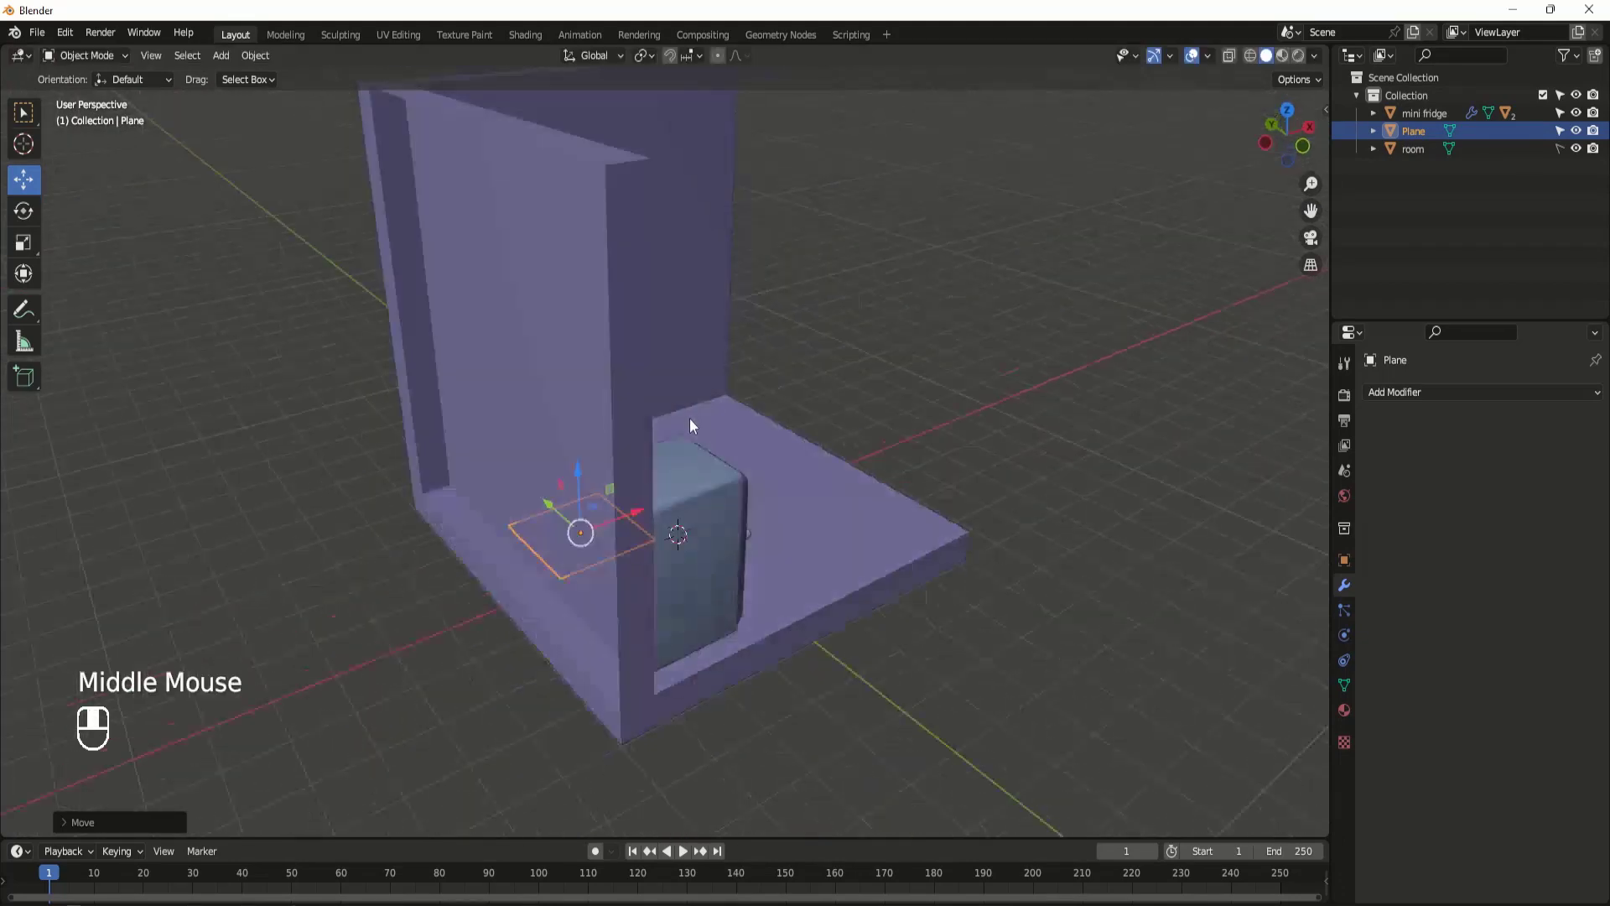
middle_click_drag(741, 608, 610, 429)
left_click_drag(601, 424, 602, 436)
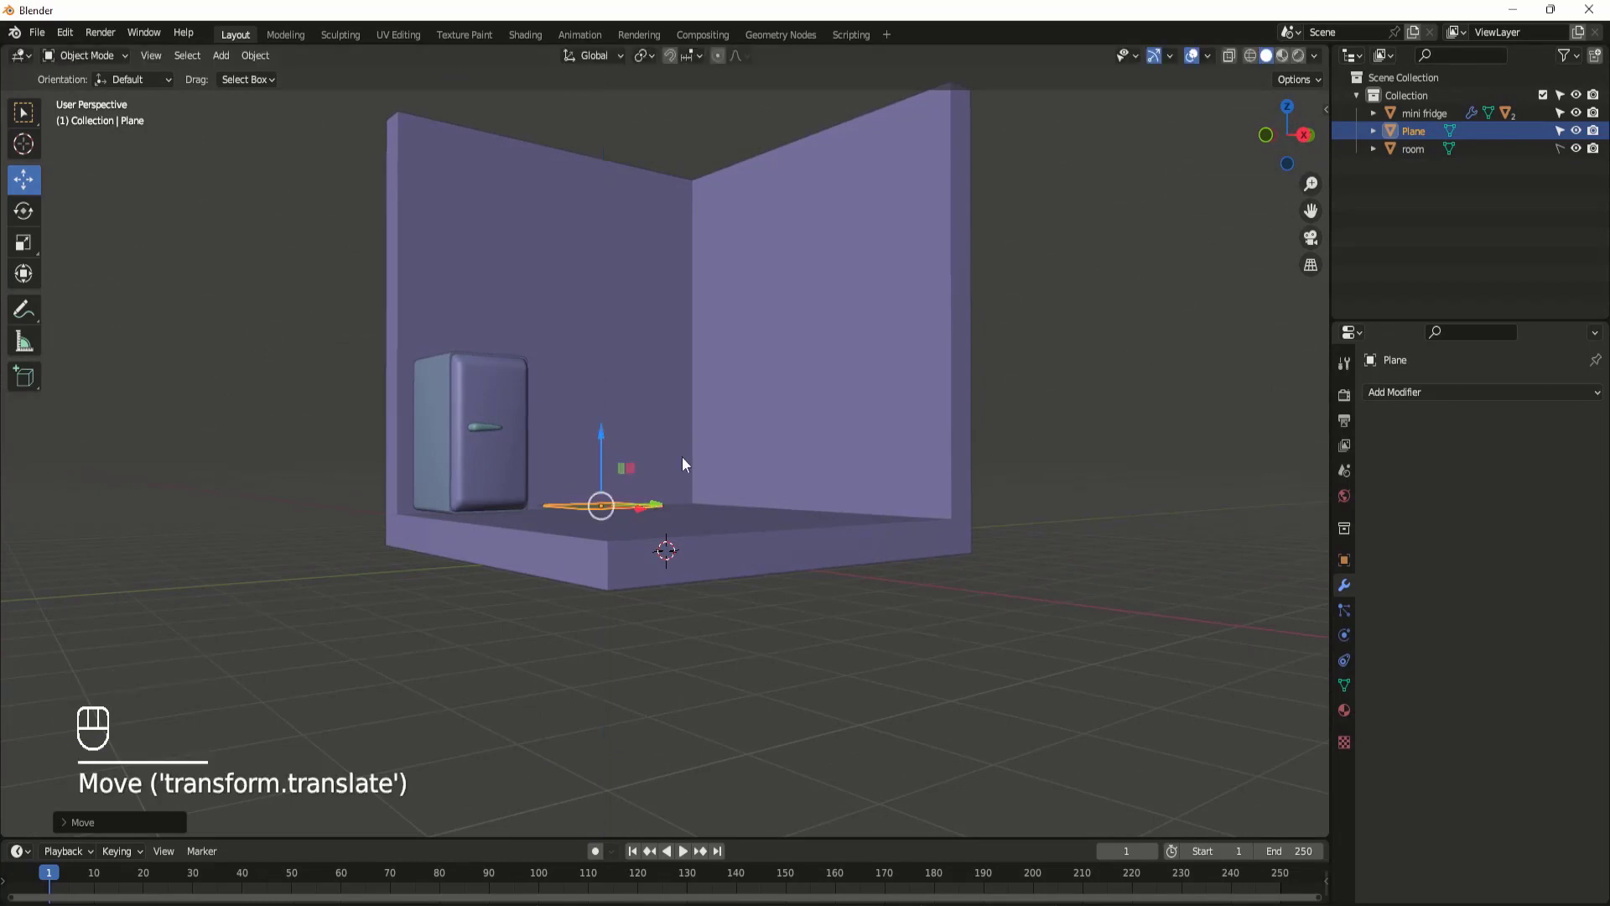
middle_click_drag(682, 456, 658, 510)
Step: In top view, narrow the plane along X to about 0.77 and move it against the wall's inner face, away from the fridge
key("KP_7")
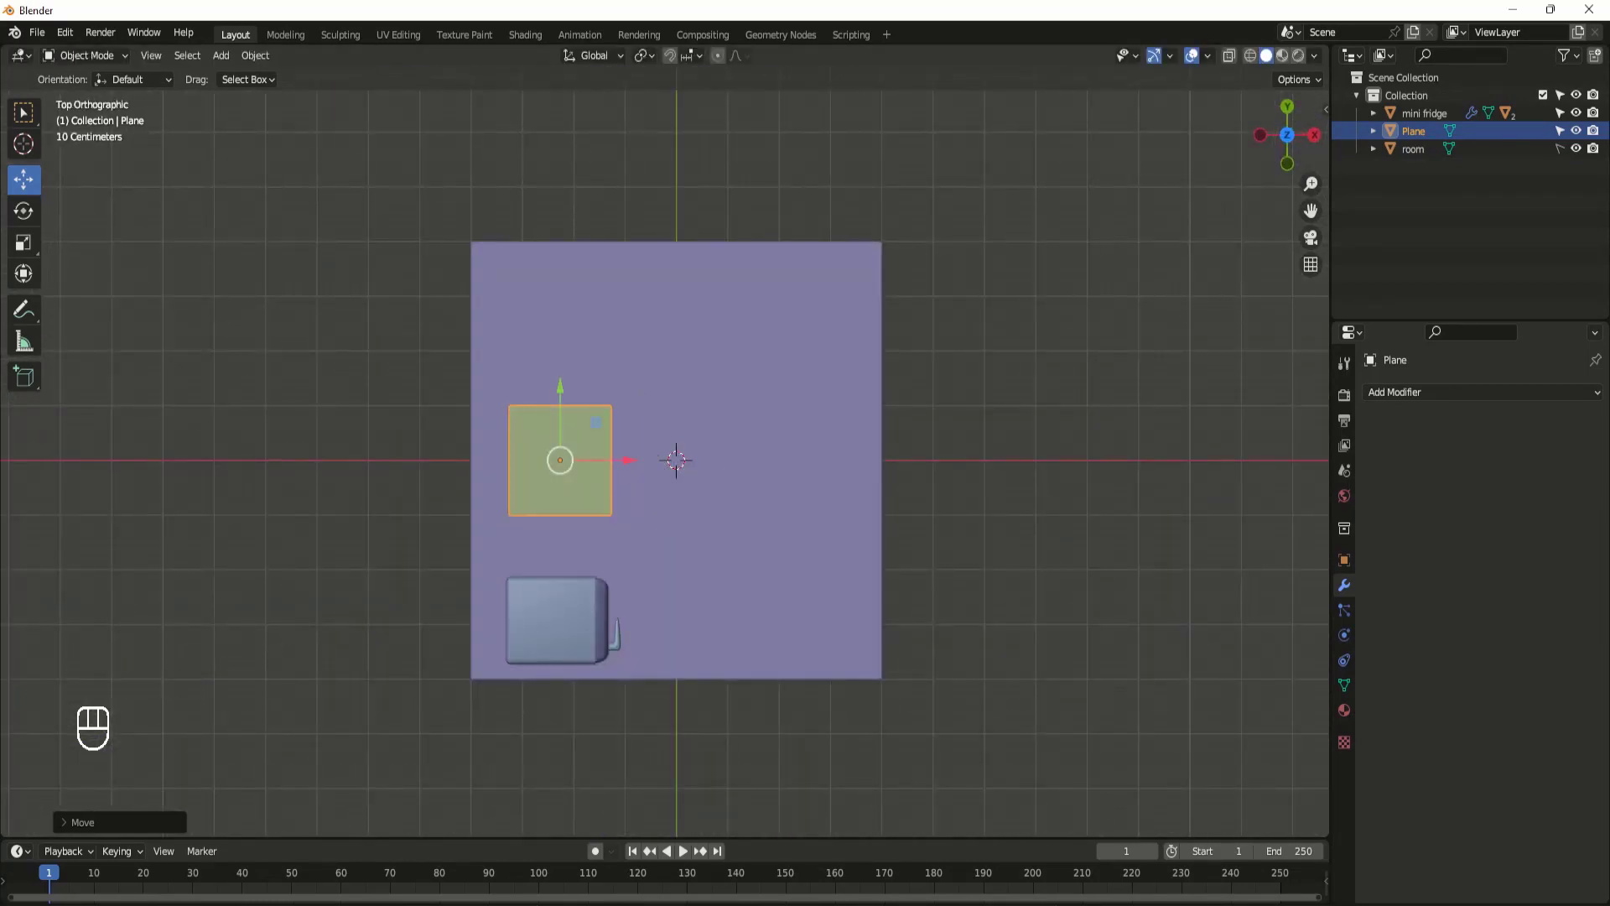
key("s")
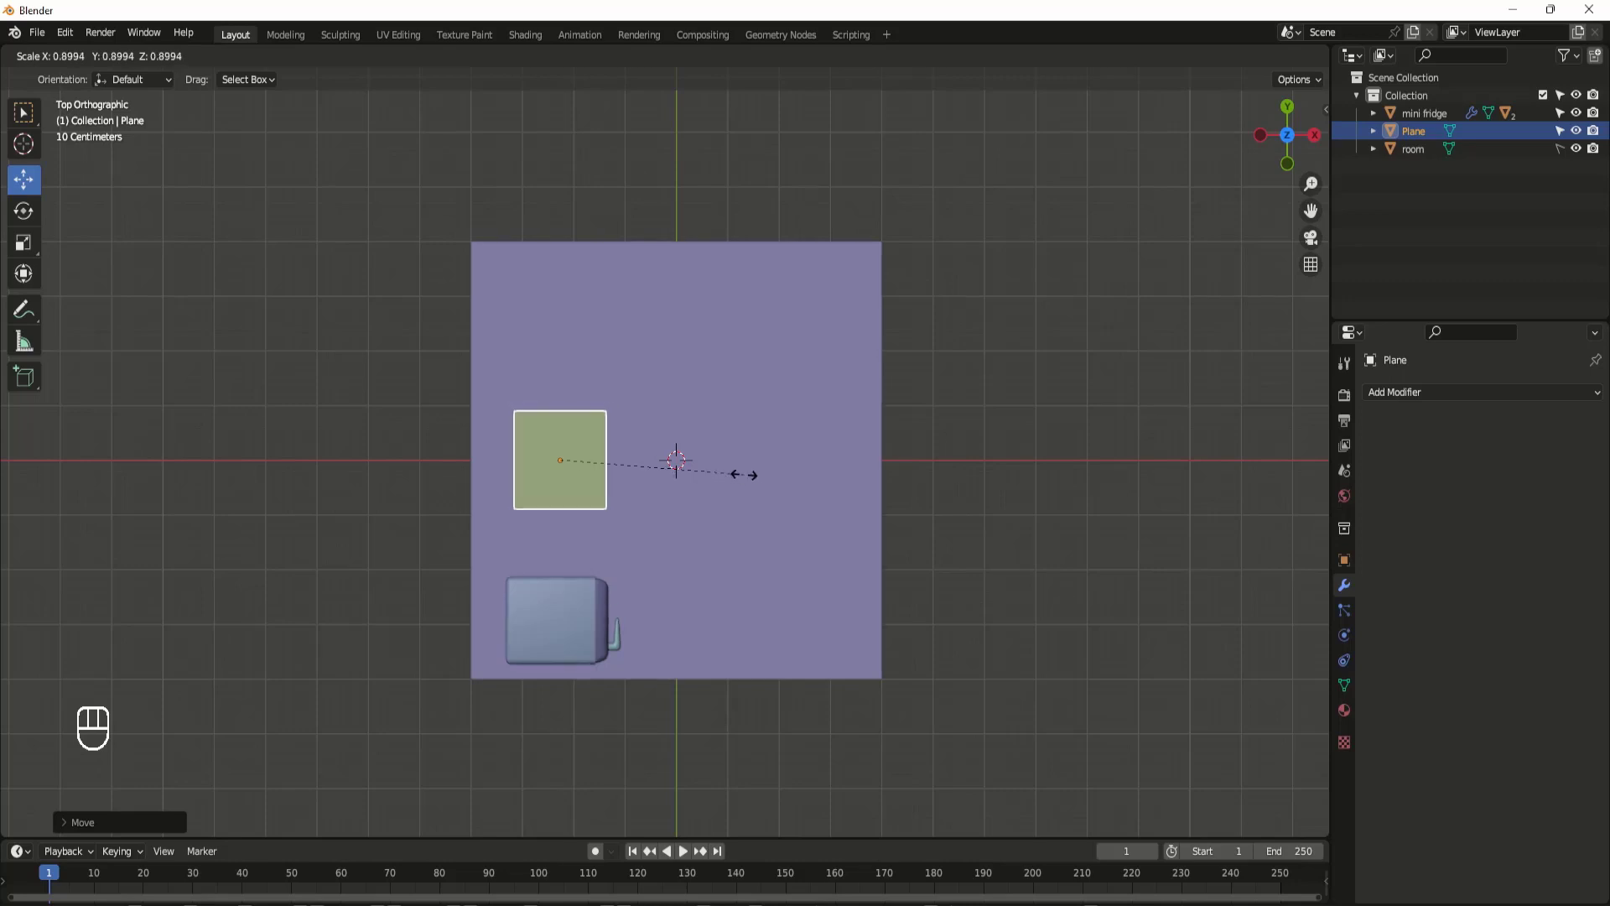
right_click(766, 491)
key("s")
key("x")
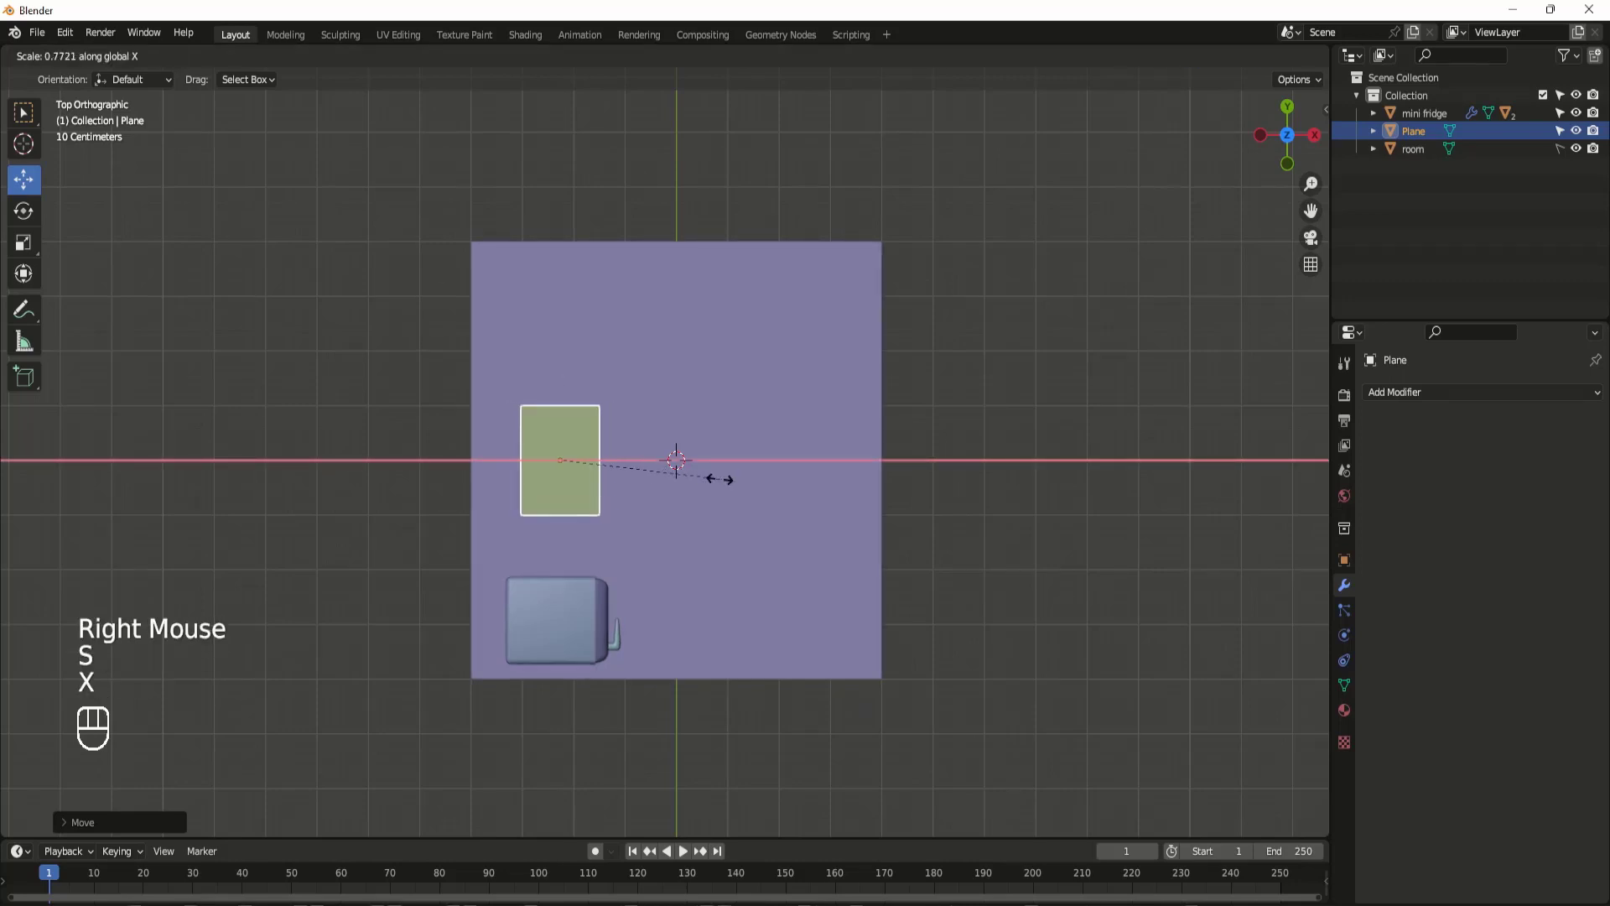
left_click(666, 468)
left_click_drag(626, 456, 608, 458)
left_click_drag(539, 404, 539, 378)
Step: Switch to wireframe display and stretch the plane along Y to roughly twice its length
key("shift+z")
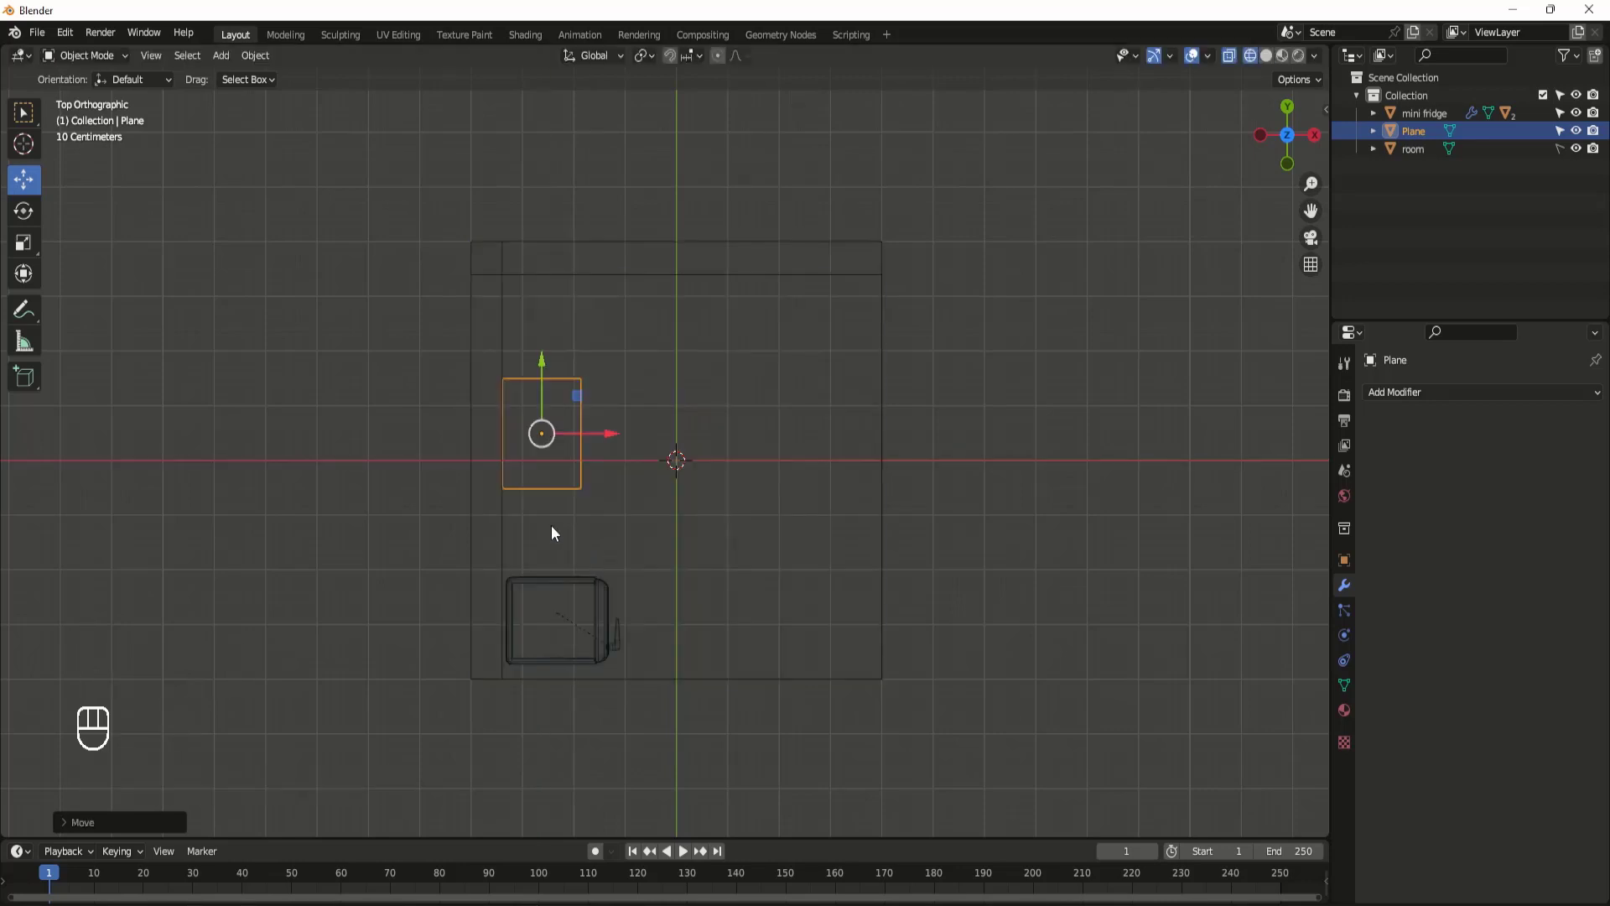
key("s")
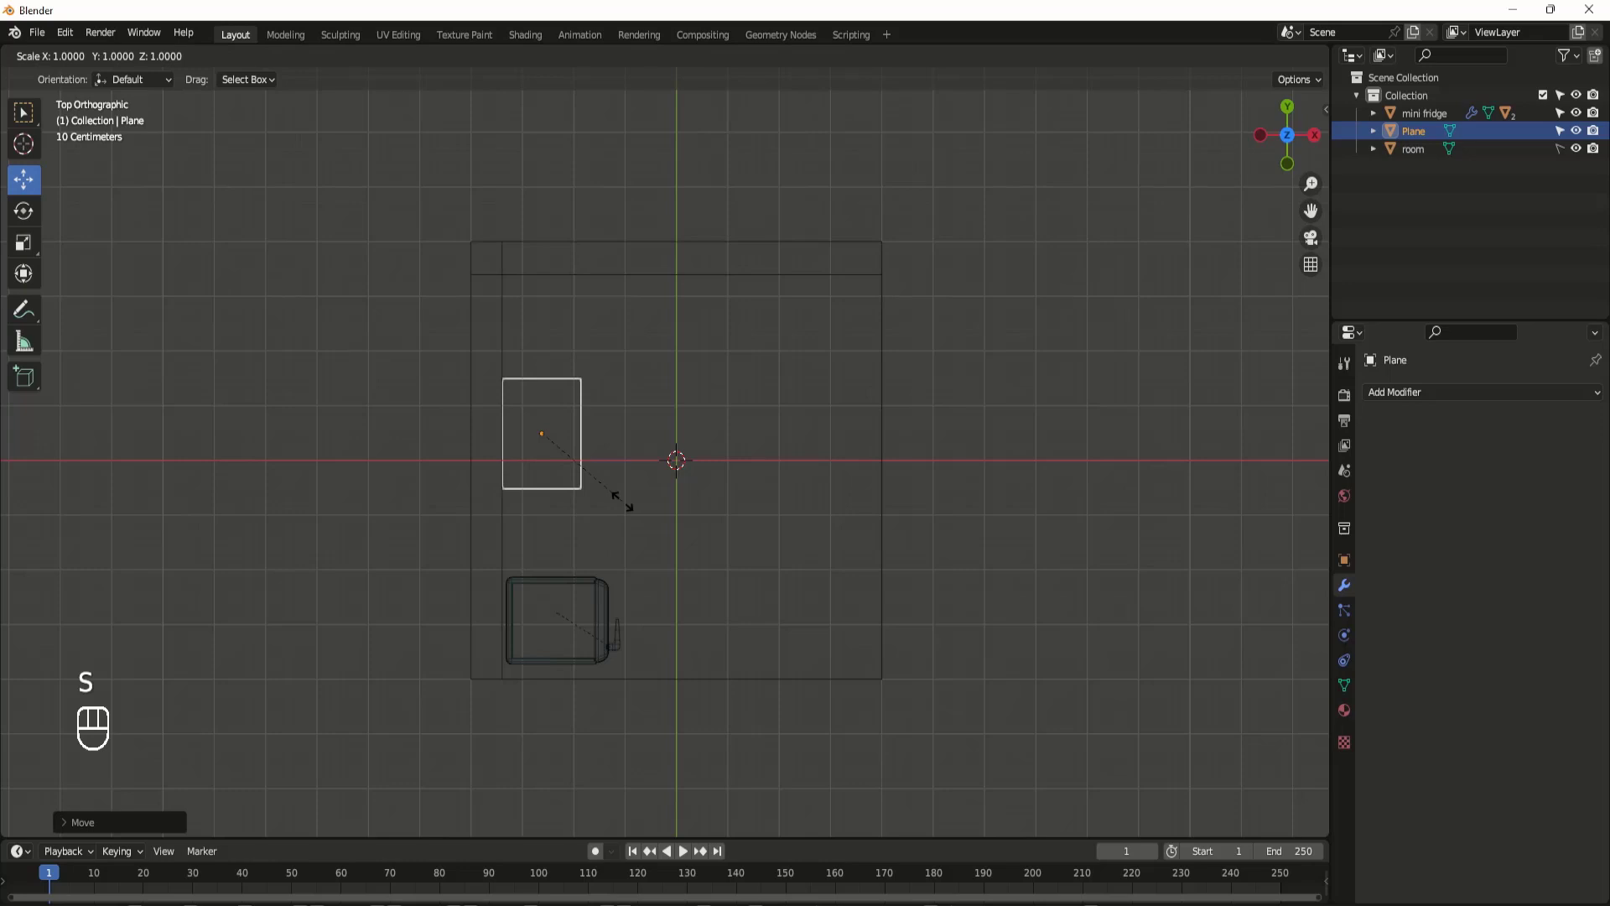
key("y")
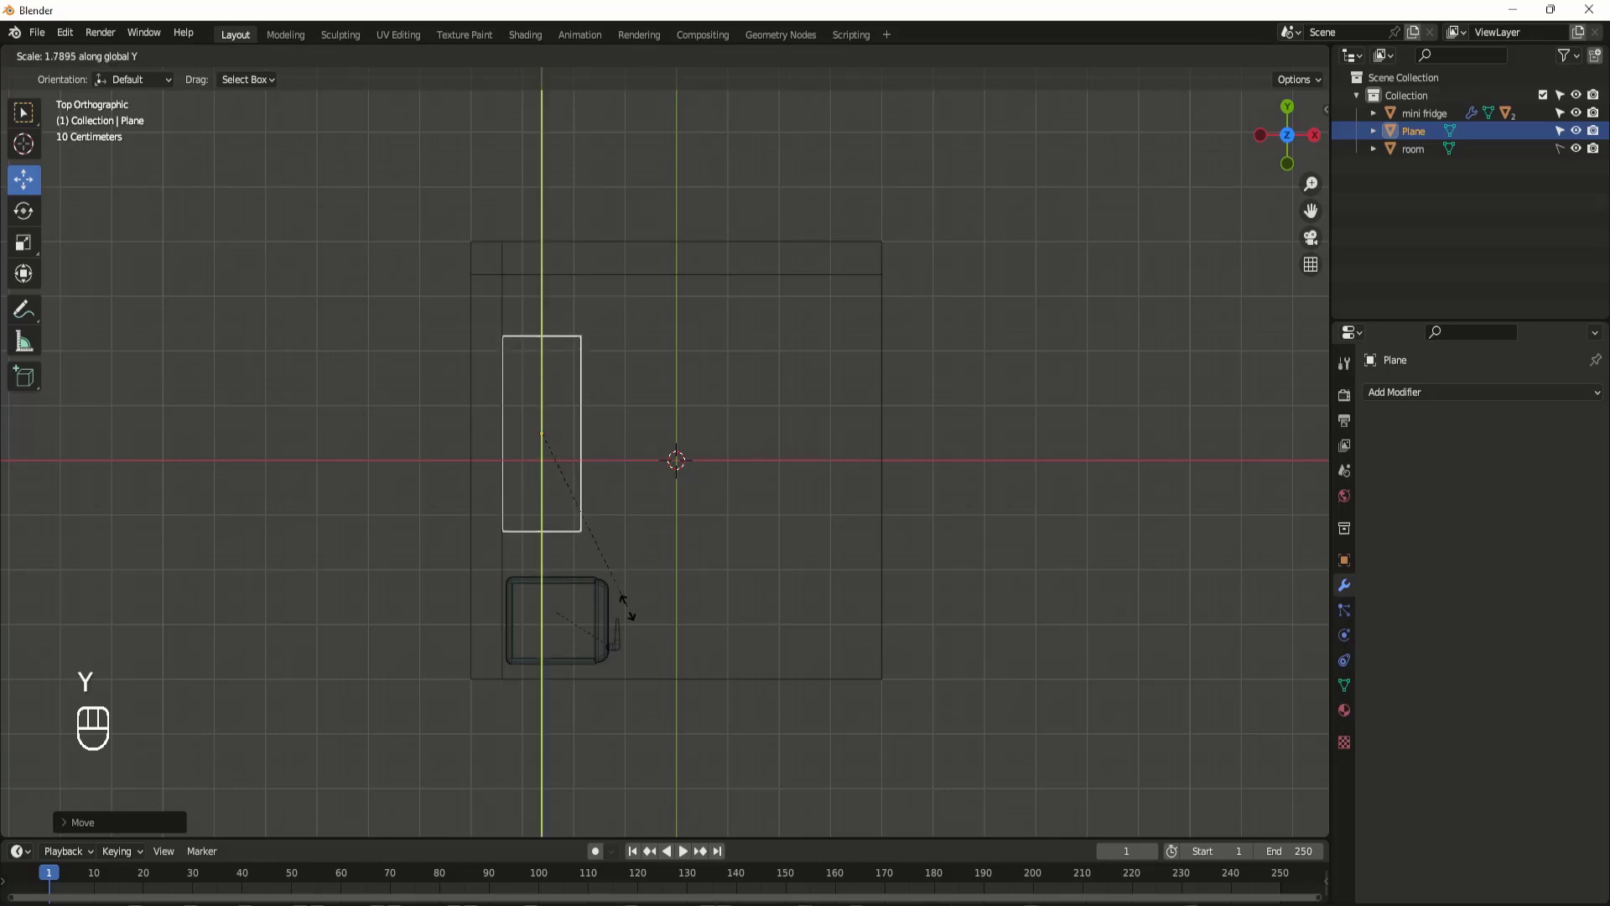
left_click(634, 650)
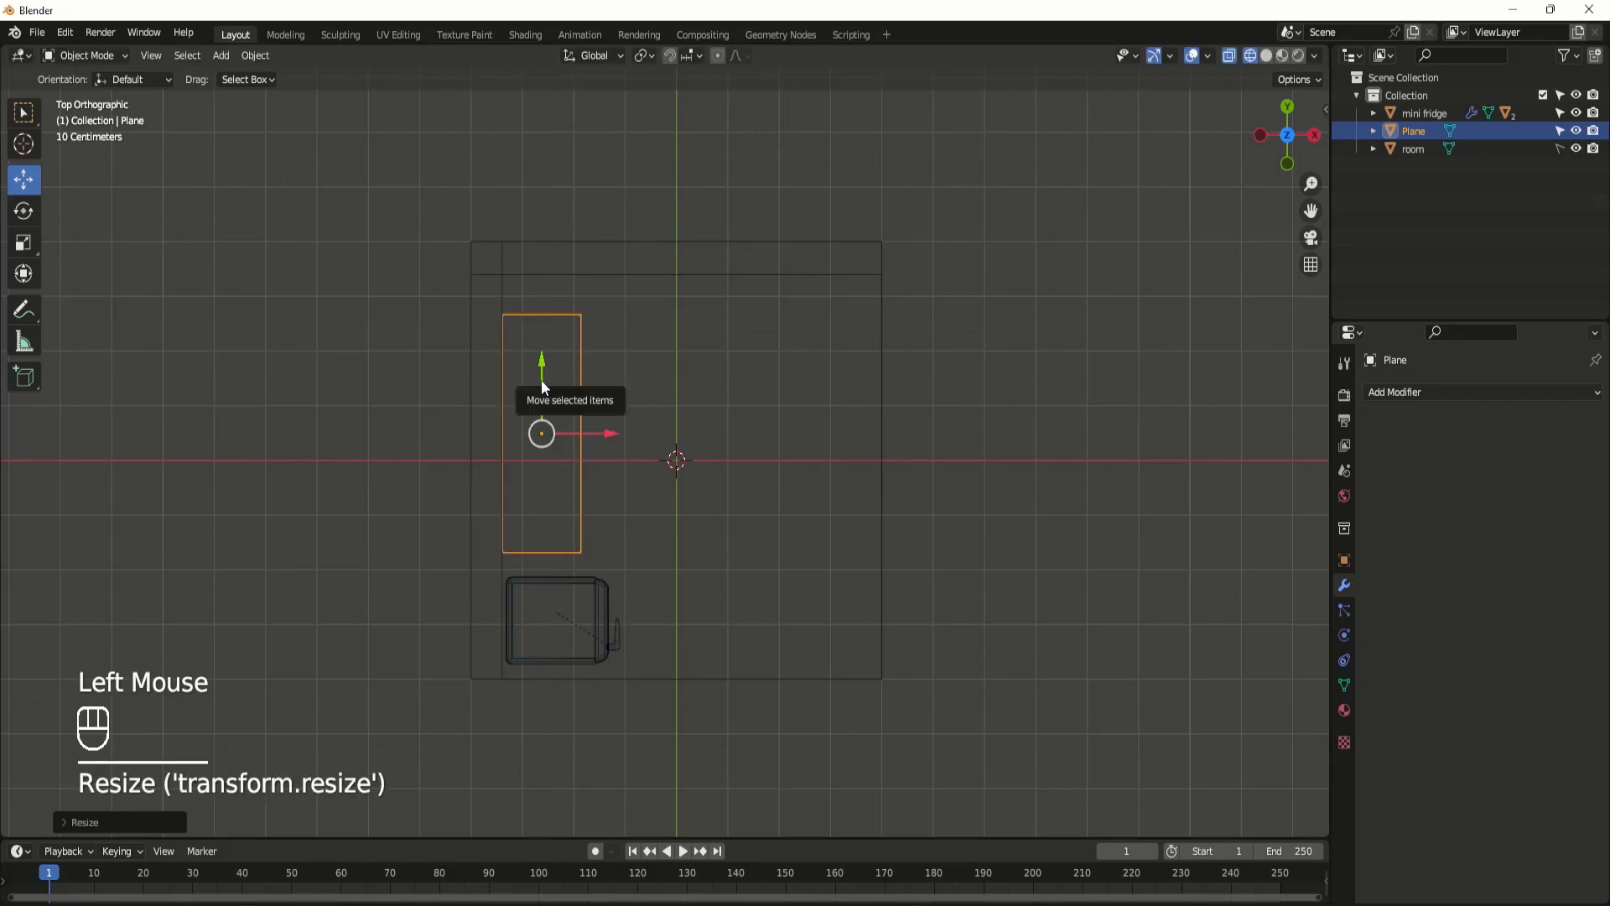
Step: Lengthen the plane slightly along Y, fit it between the room corner and the fridge, and return to solid shading
left_click_drag(541, 381, 541, 356)
key("s")
key("y")
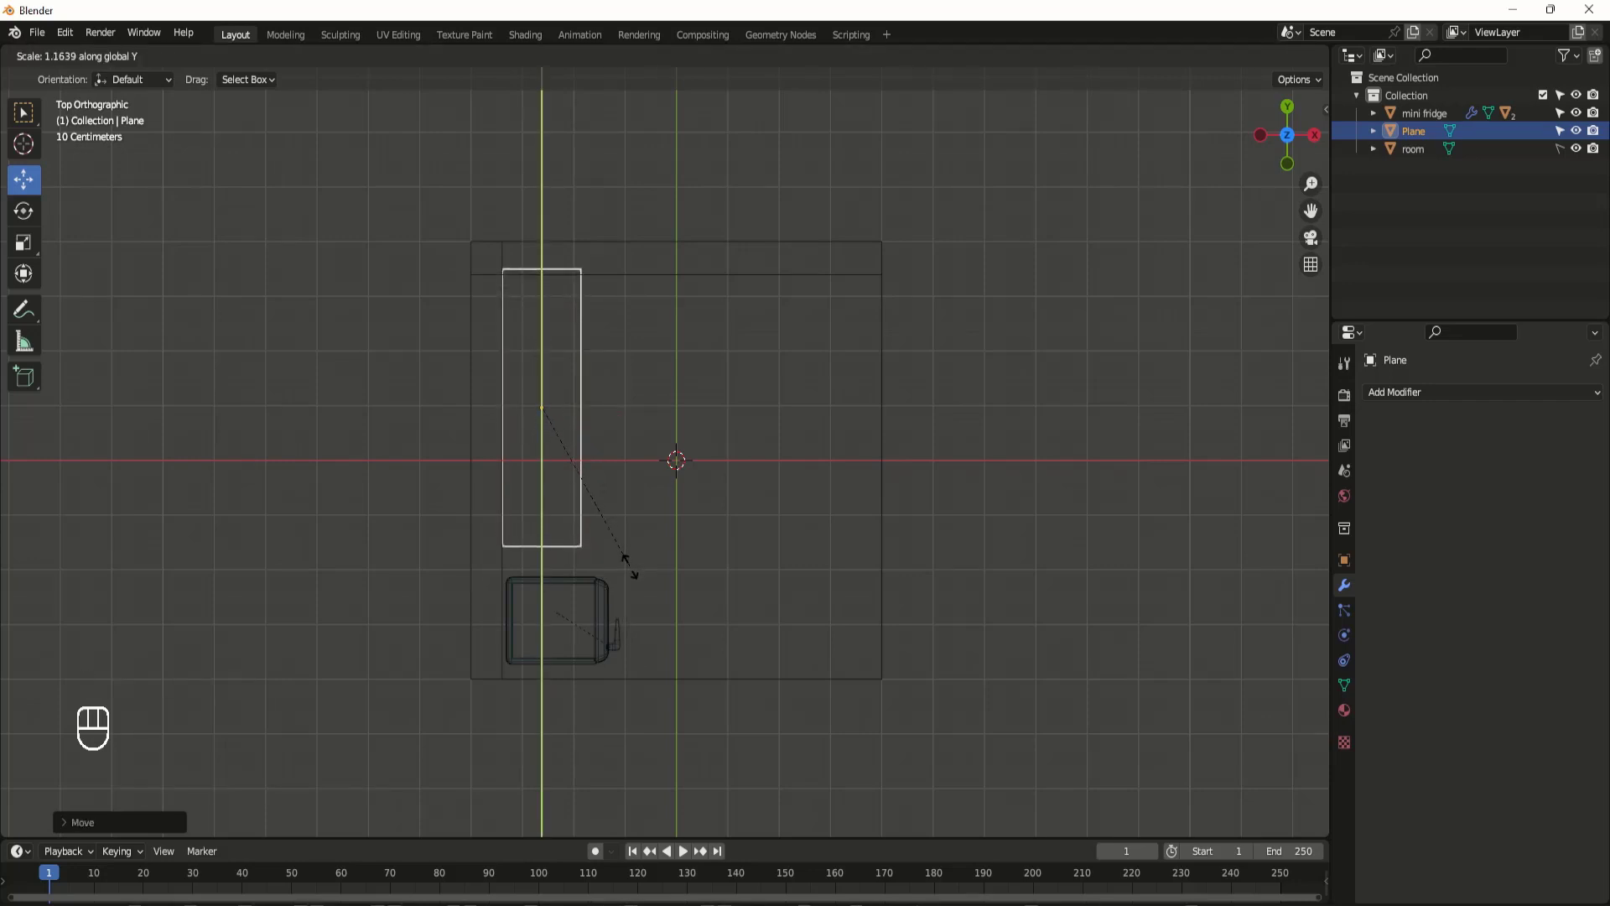
left_click(630, 564)
left_click_drag(540, 334, 545, 349)
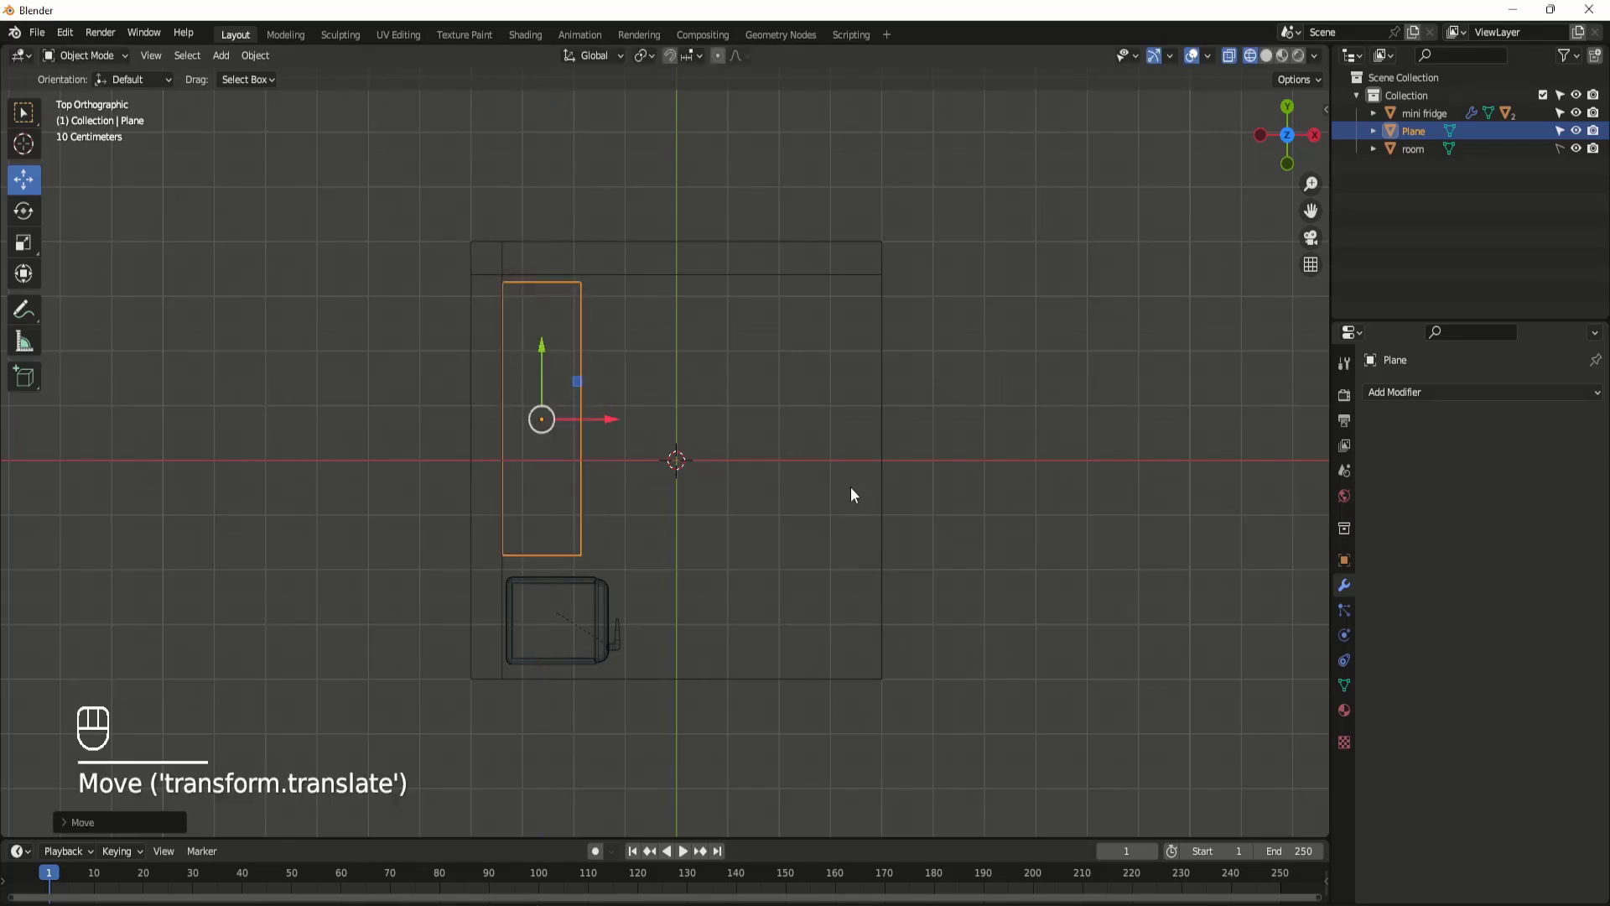
middle_click_drag(850, 486, 683, 449)
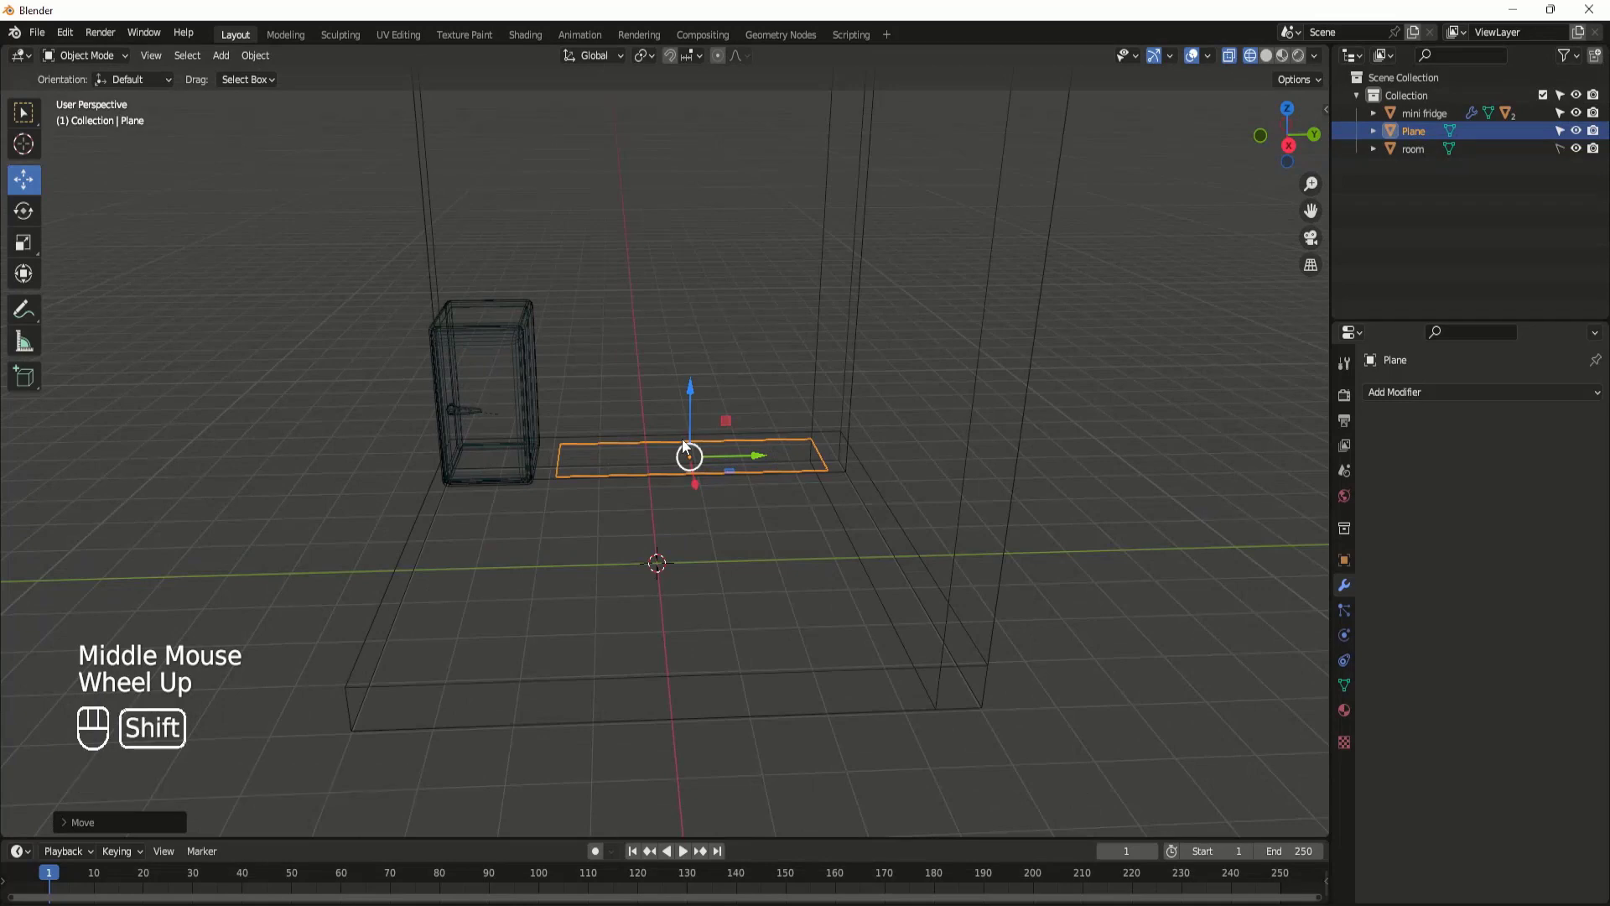
key("shift+z")
mouse_move(661, 438)
middle_mouse_down()
mouse_move(719, 524)
mouse_move(683, 478)
mouse_move(671, 505)
mouse_move(696, 513)
mouse_move(686, 432)
middle_mouse_up()
scroll(686, 432, "down", 2)
scroll(686, 432, "up", 2)
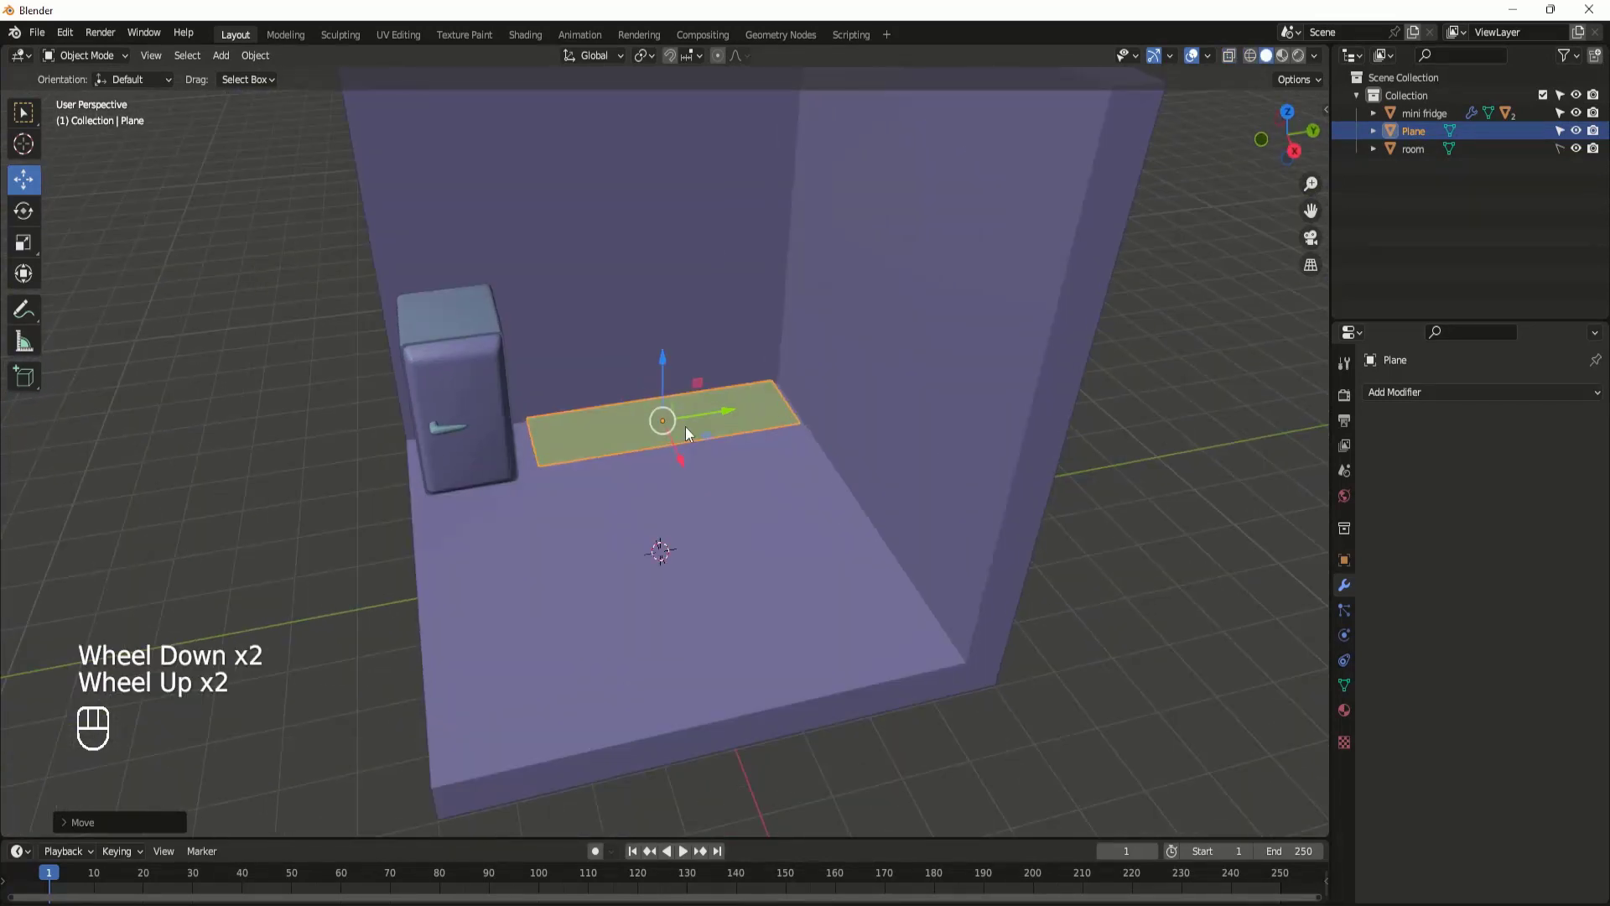
Step: Extrude the plane's face upward in Edit Mode to form a counter block slightly lower than the fridge
key("Tab")
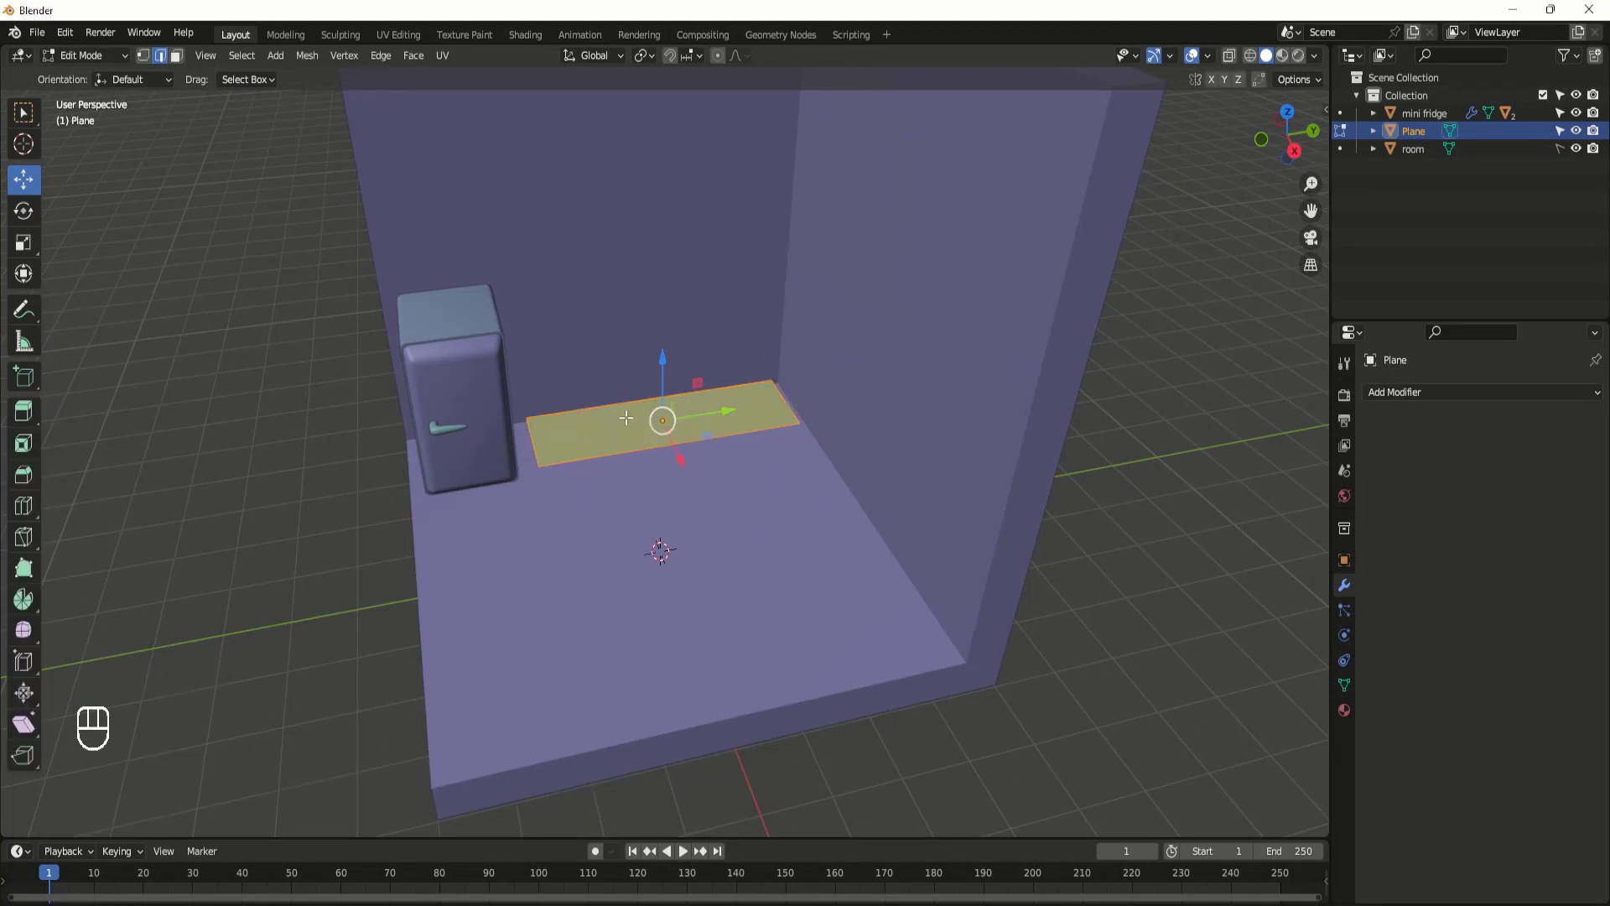
left_click(177, 55)
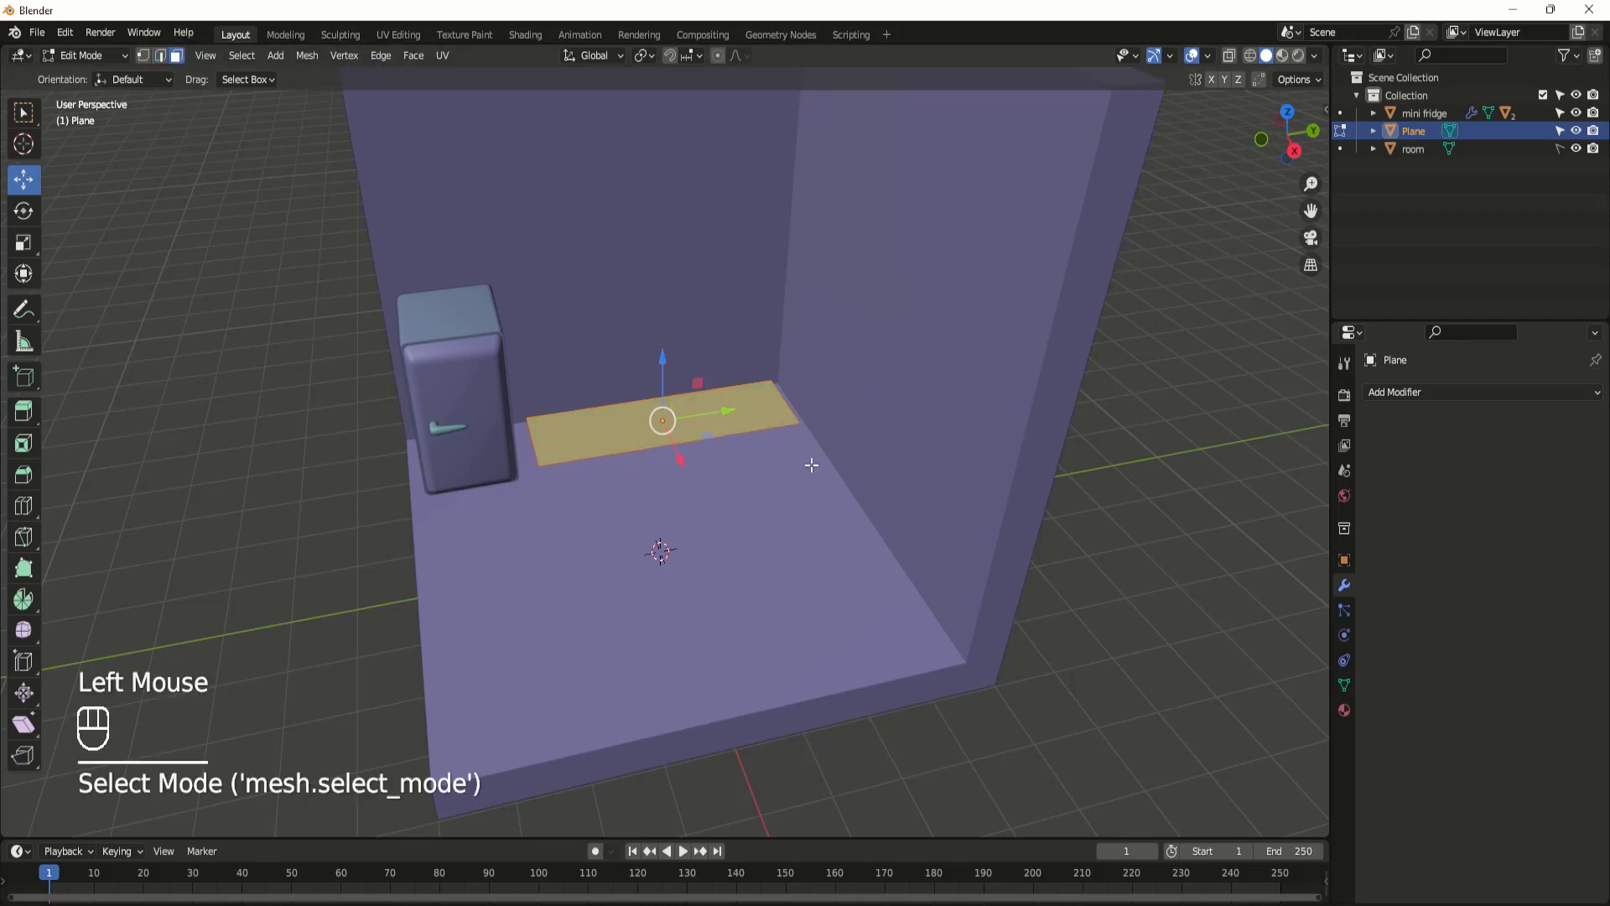
double_click(632, 428)
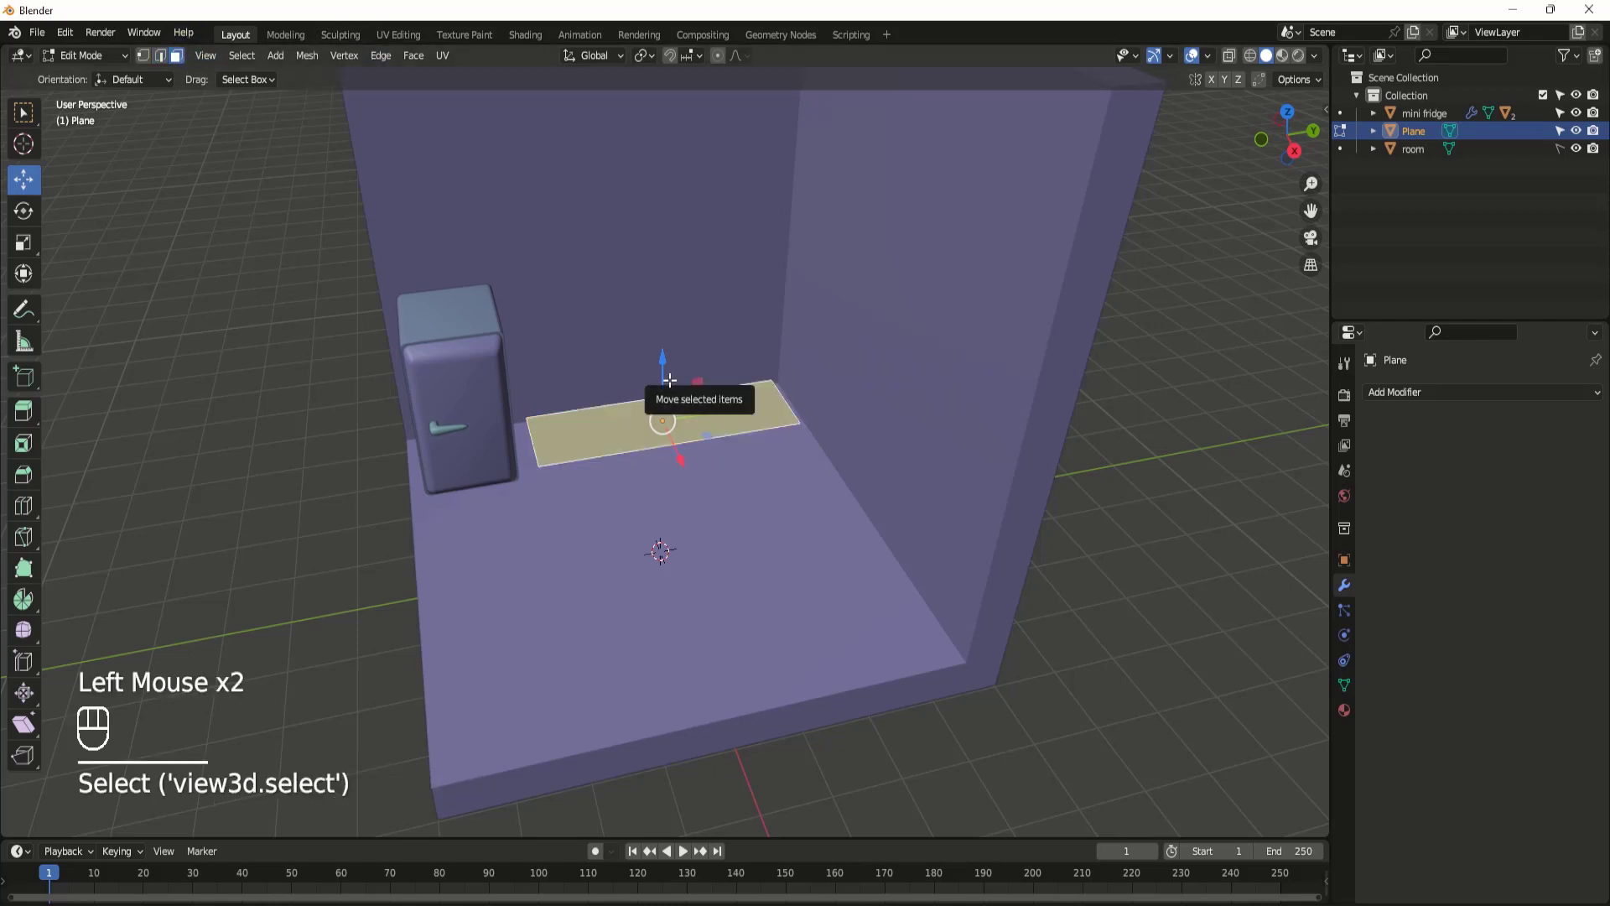
key("e")
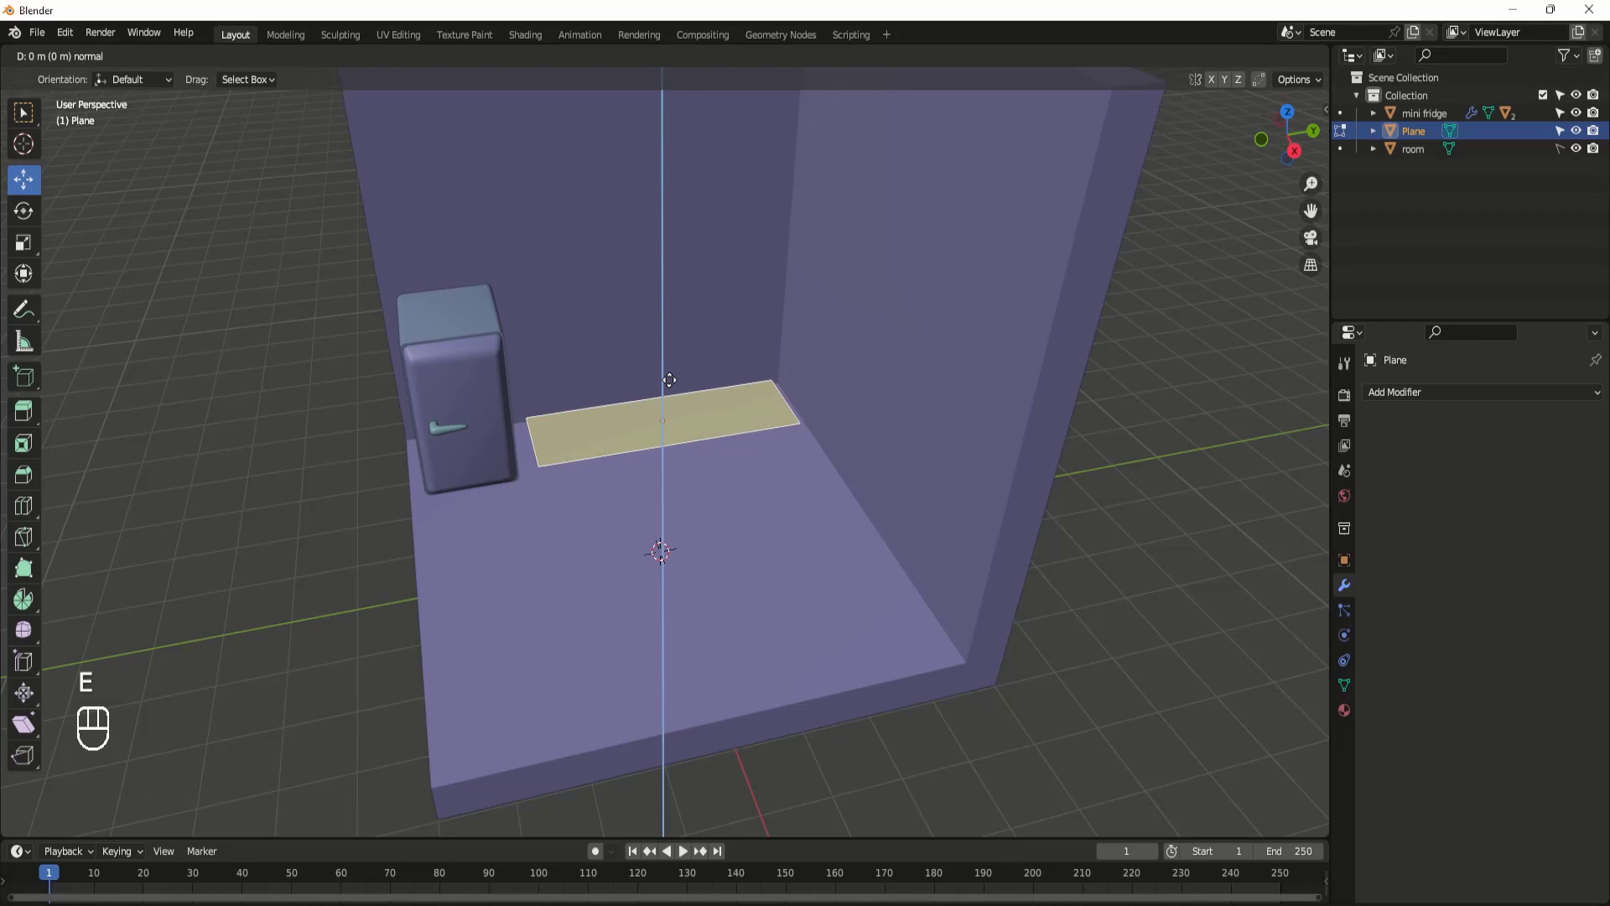
right_click(669, 380)
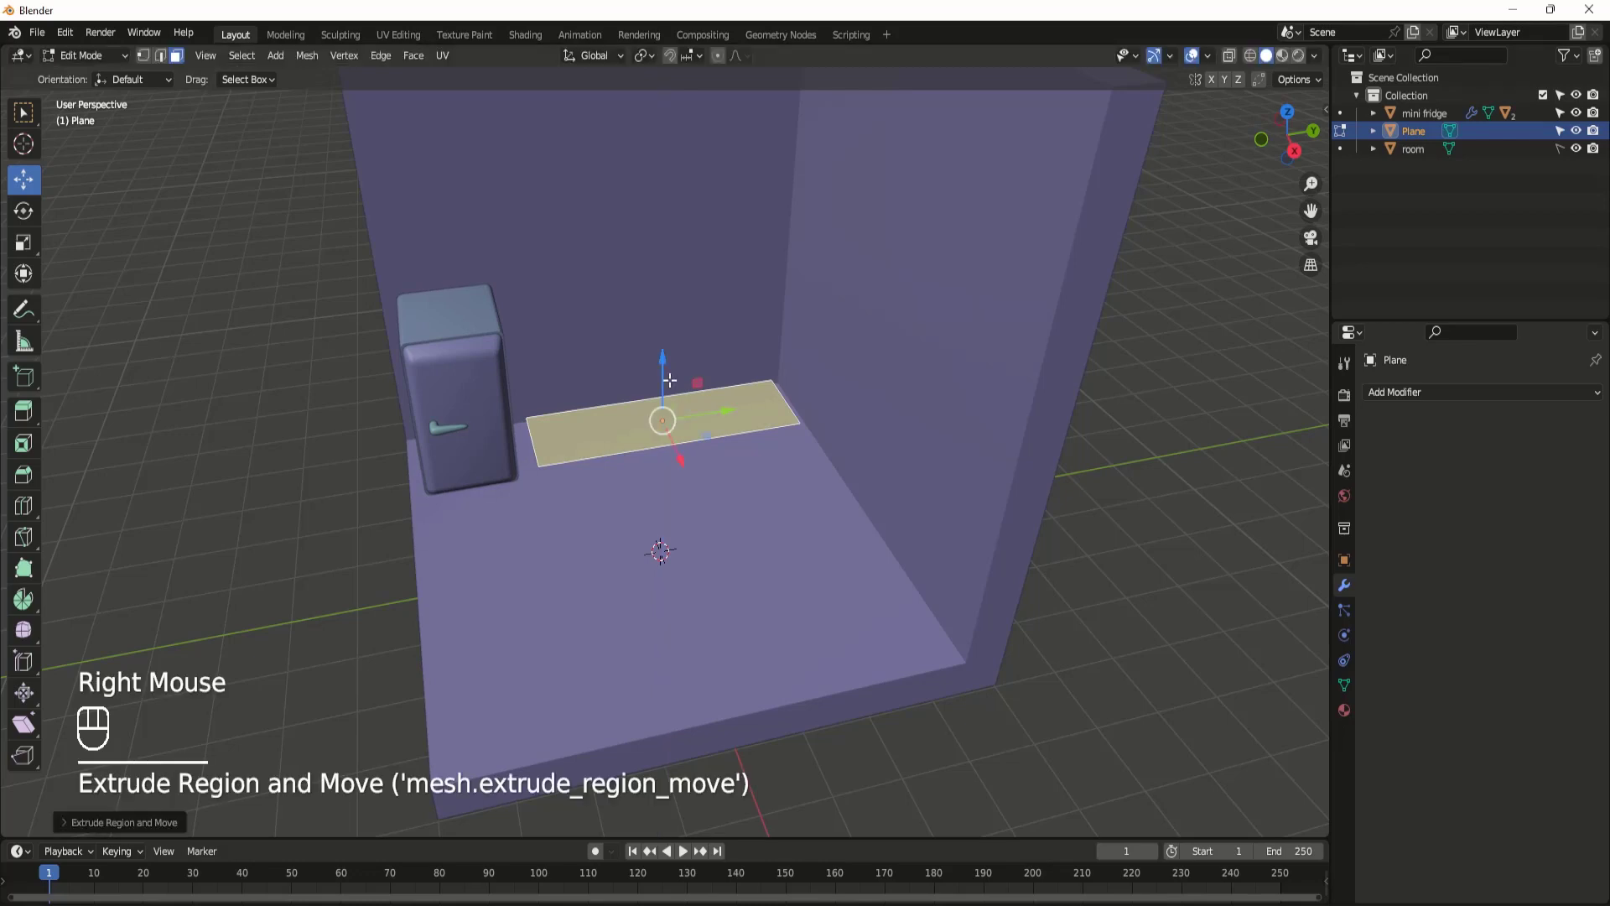
left_click_drag(664, 369, 669, 263)
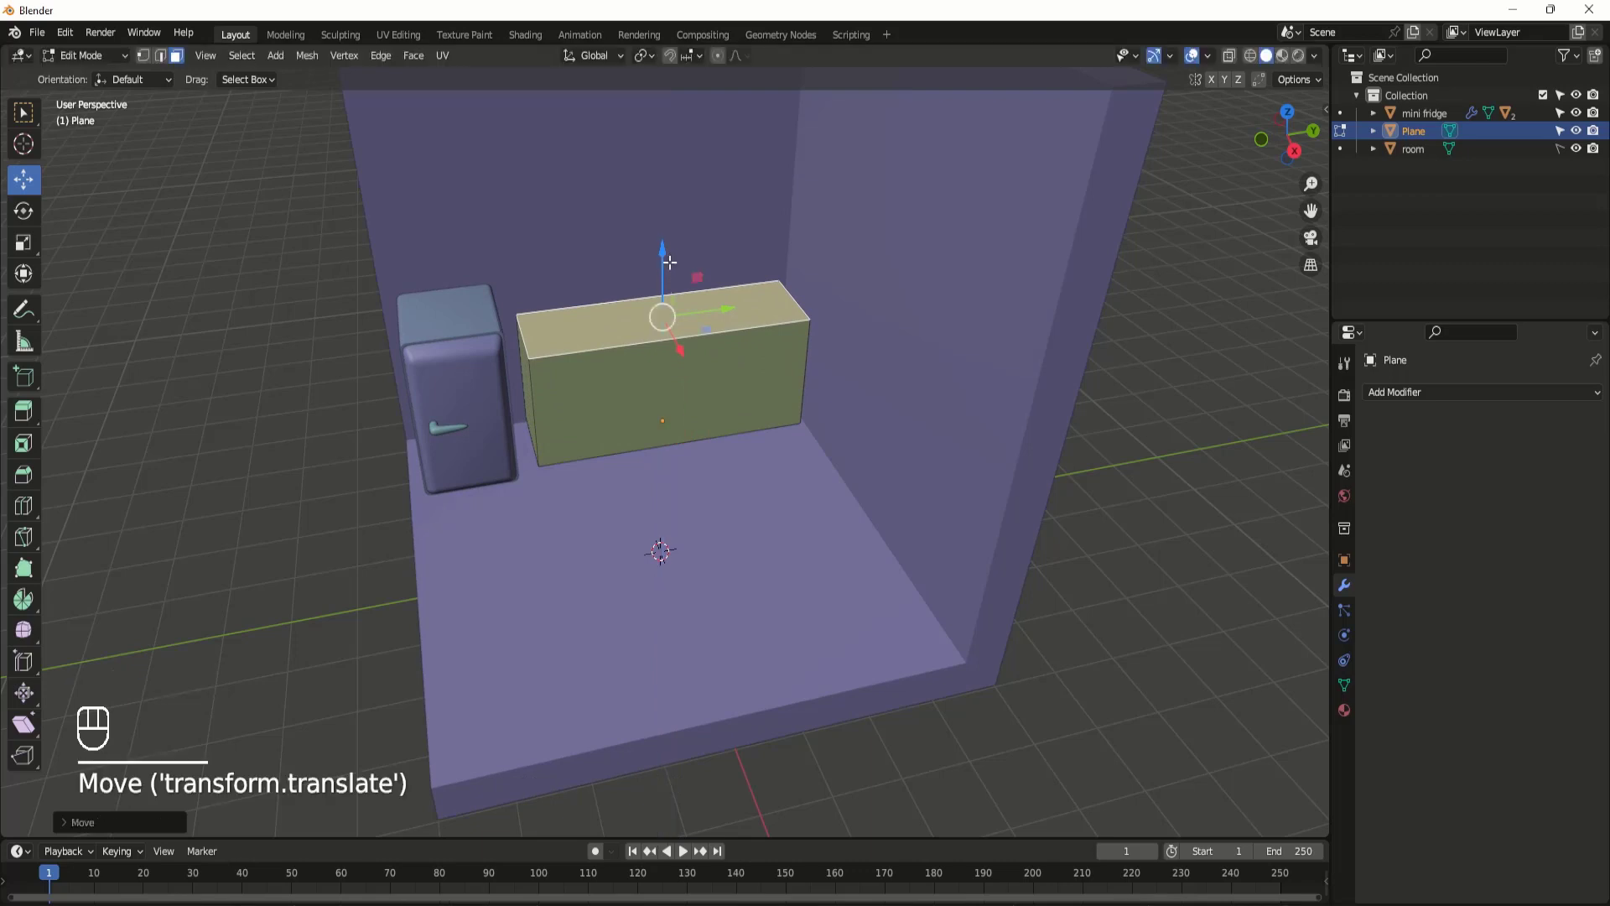
key("KP_3")
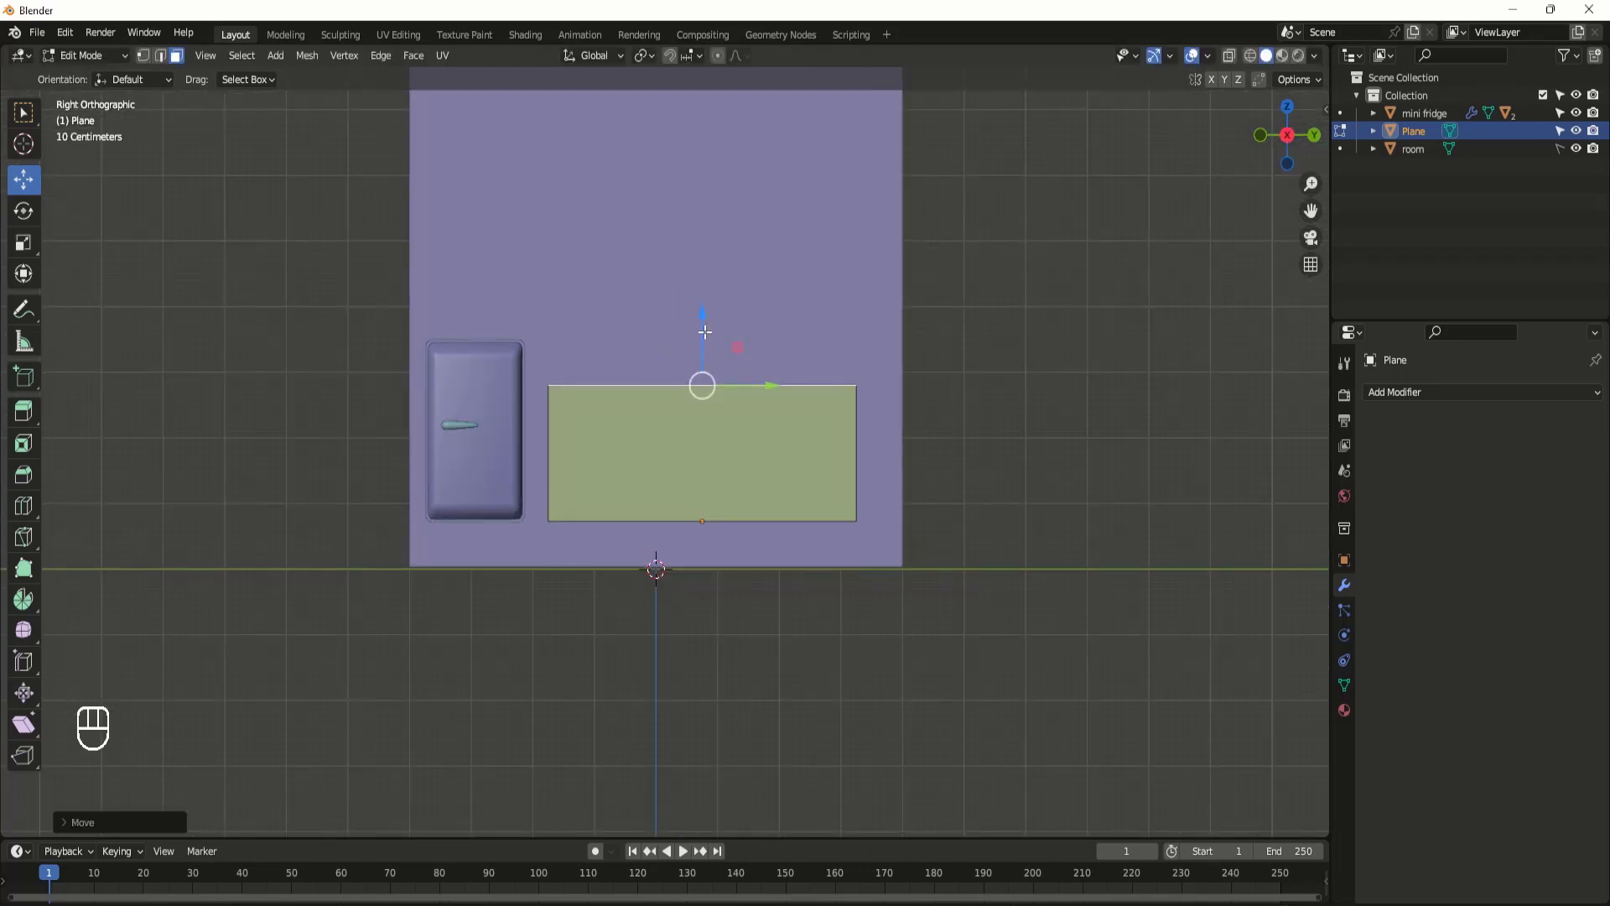
left_click_drag(702, 329, 703, 318)
Step: Add a vertical loop cut across the counter block, slid to about one third of its length from the fridge end
middle_click_drag(788, 337, 730, 338)
scroll(715, 325, "up", 2)
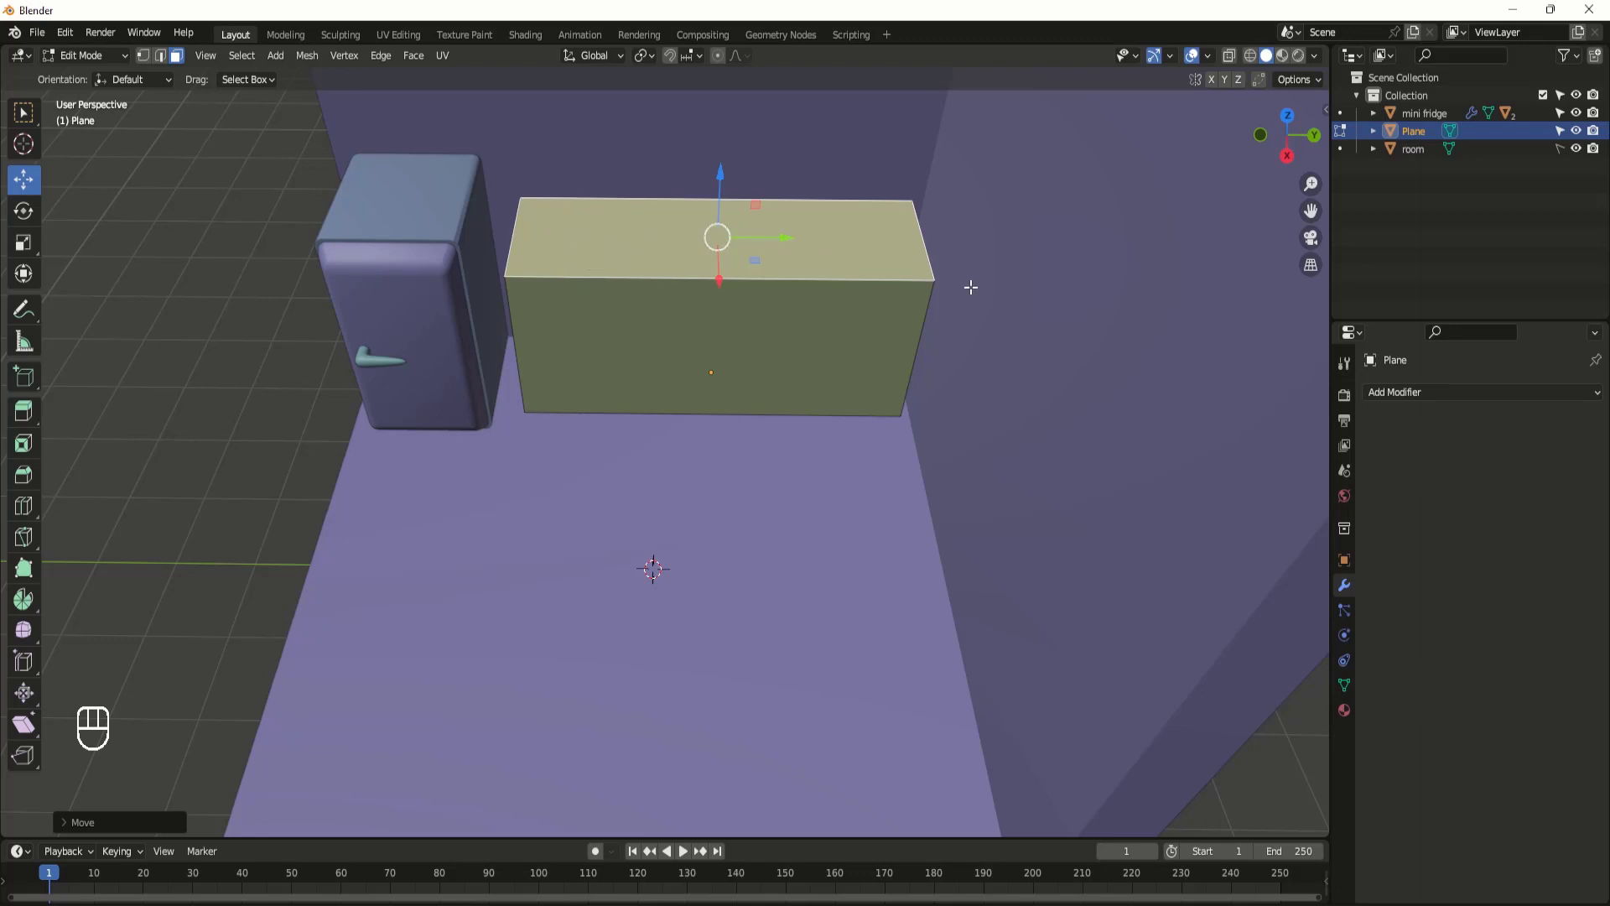
key("ctrl+r")
left_click(671, 386)
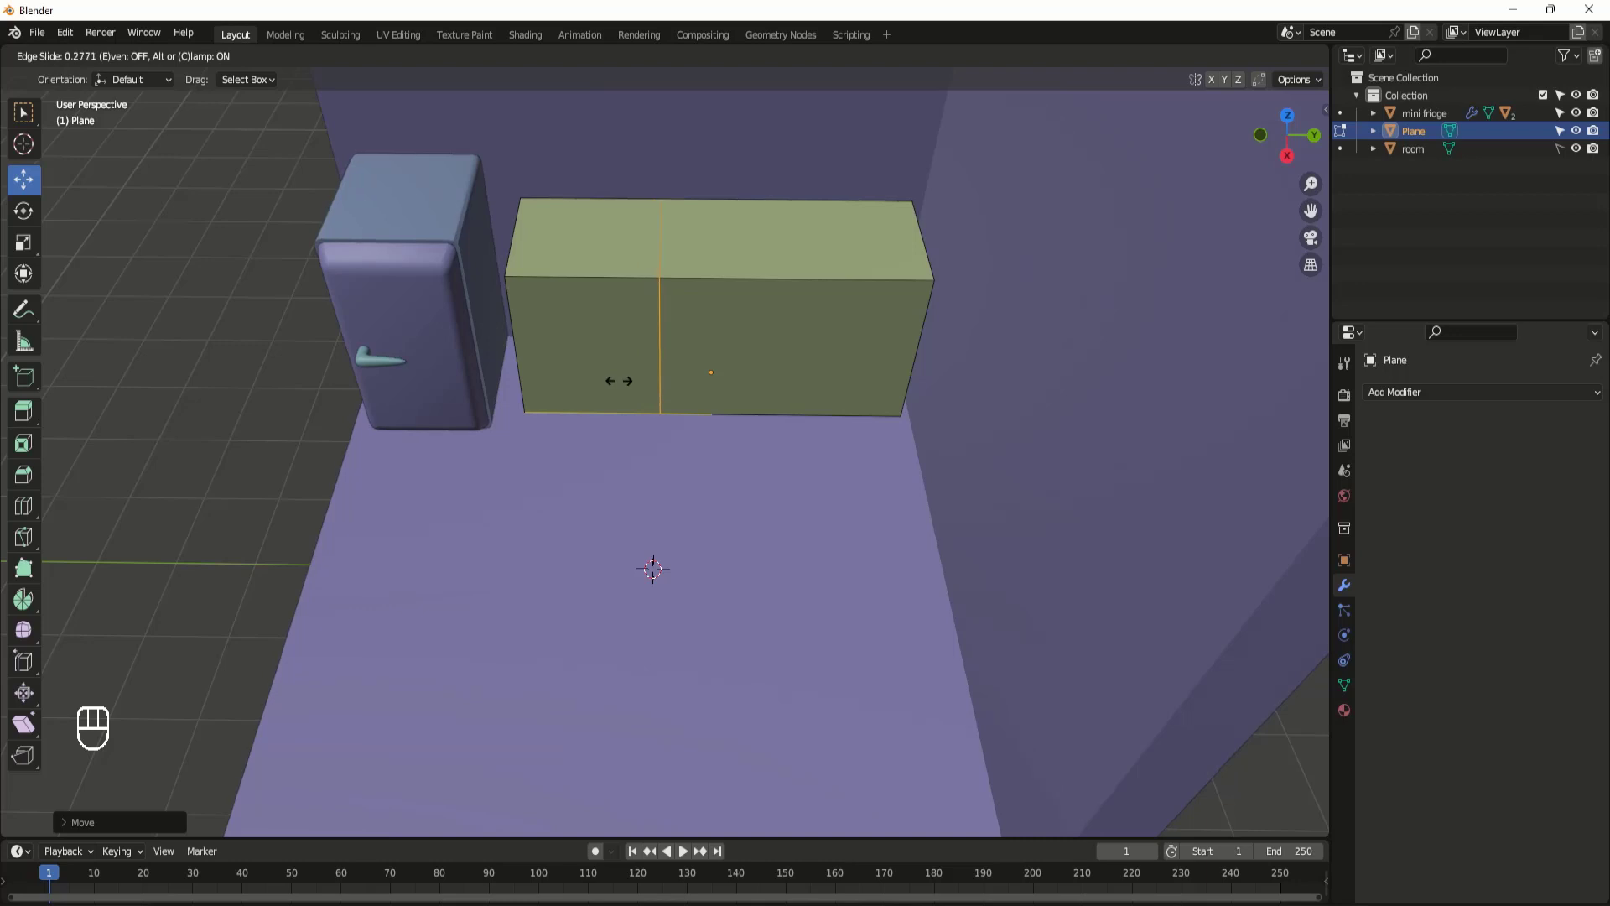
left_click(616, 381)
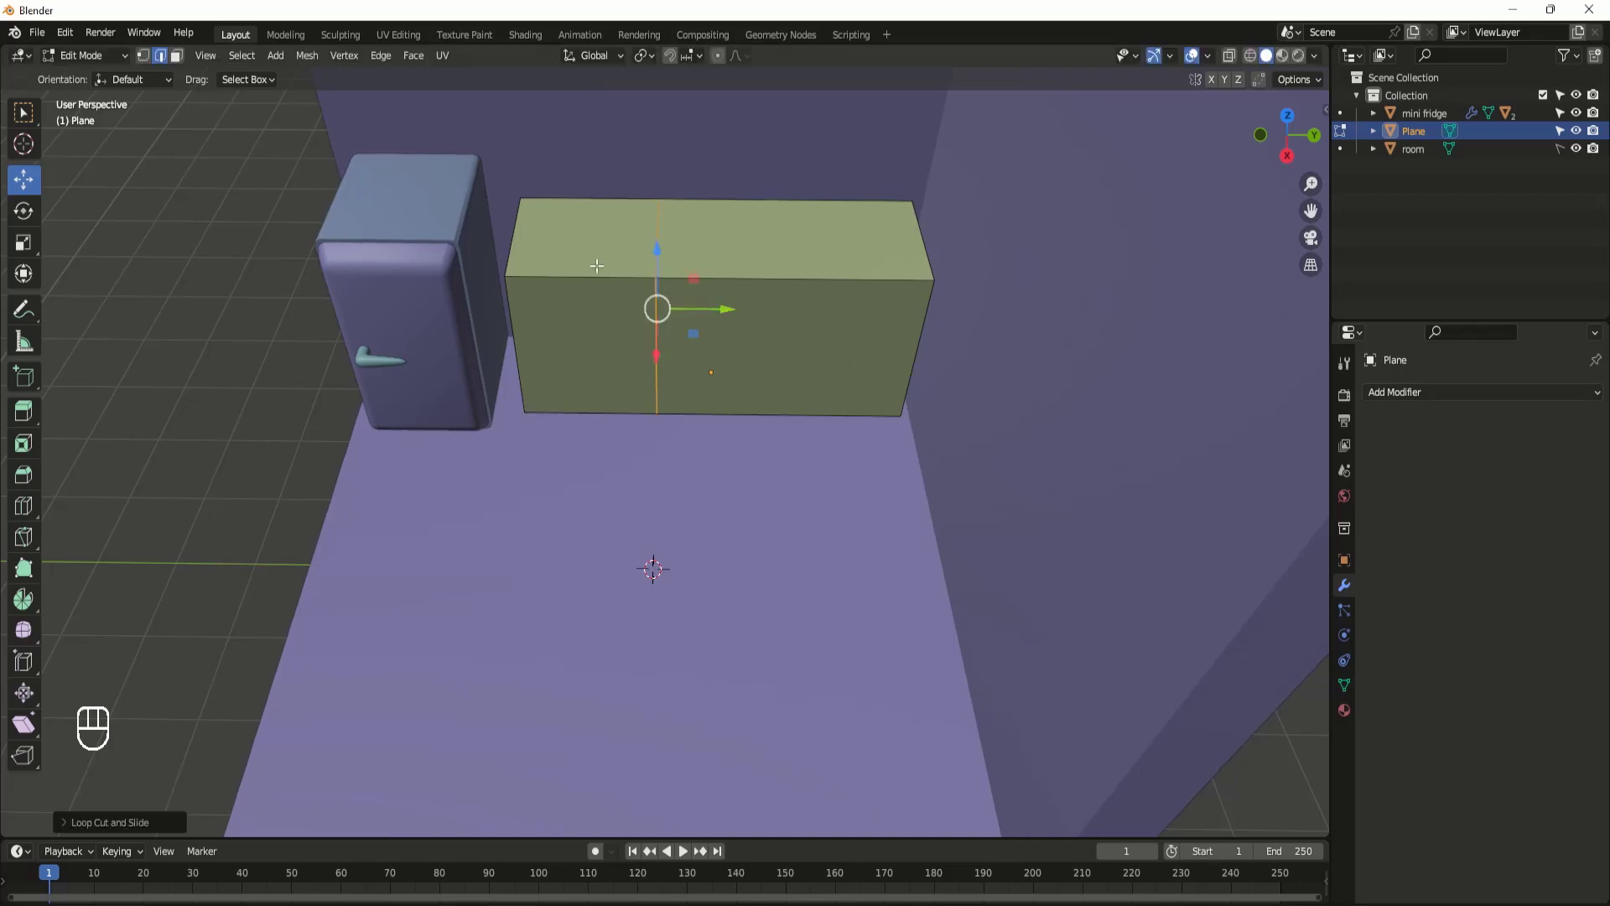
left_click_drag(735, 313, 746, 311)
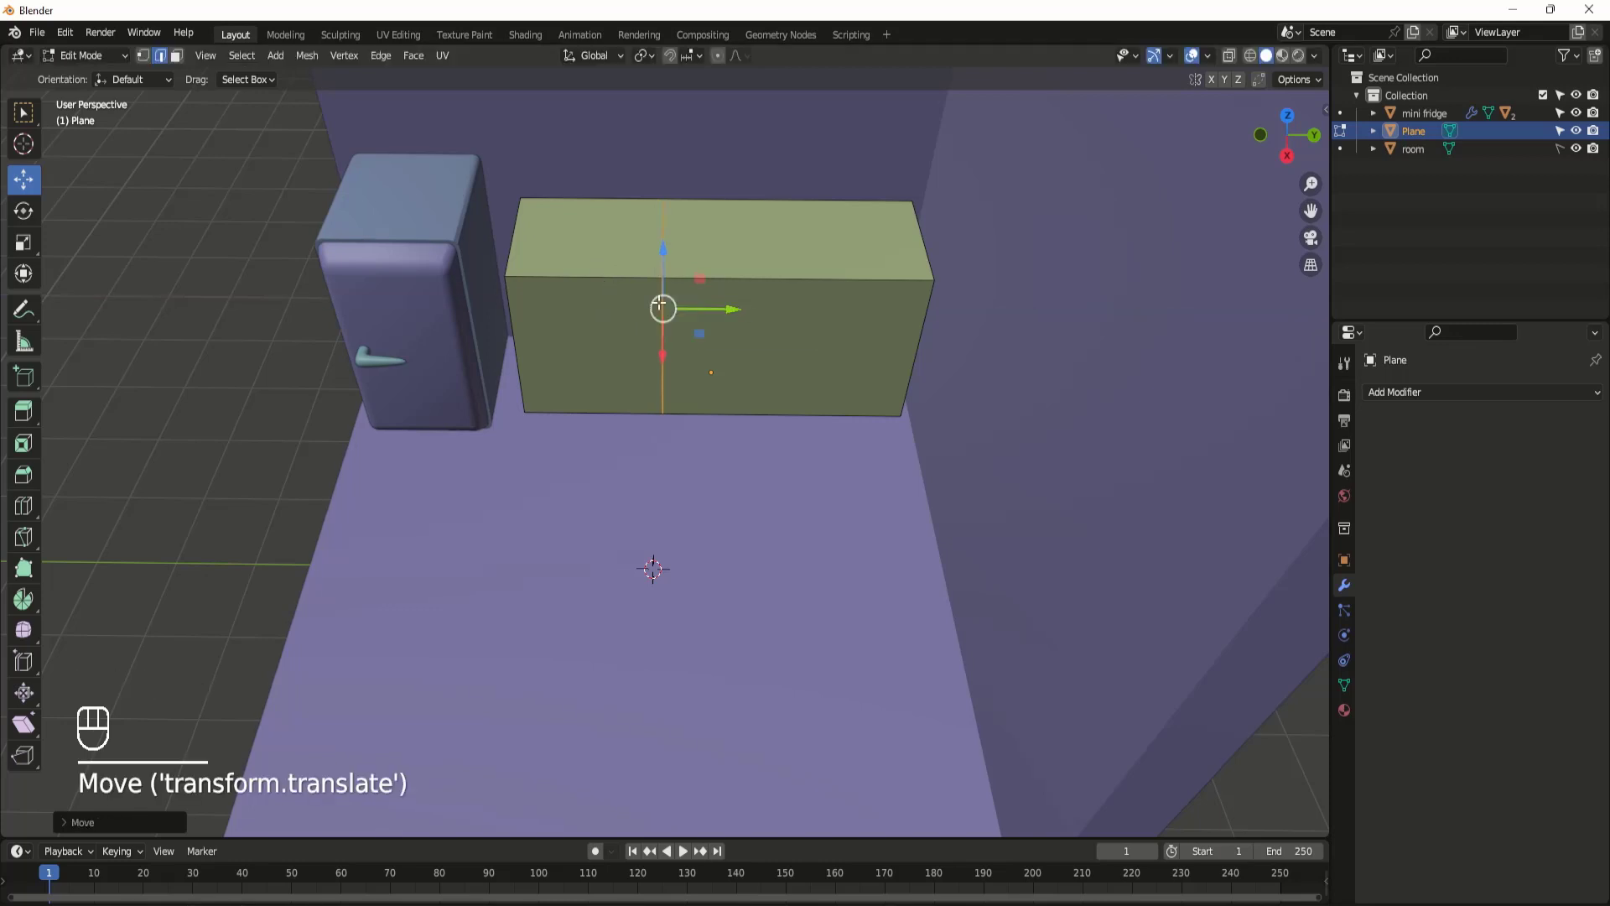
Step: Inset the top face of the counter section nearest the fridge by about 0.19 m
left_click(595, 261)
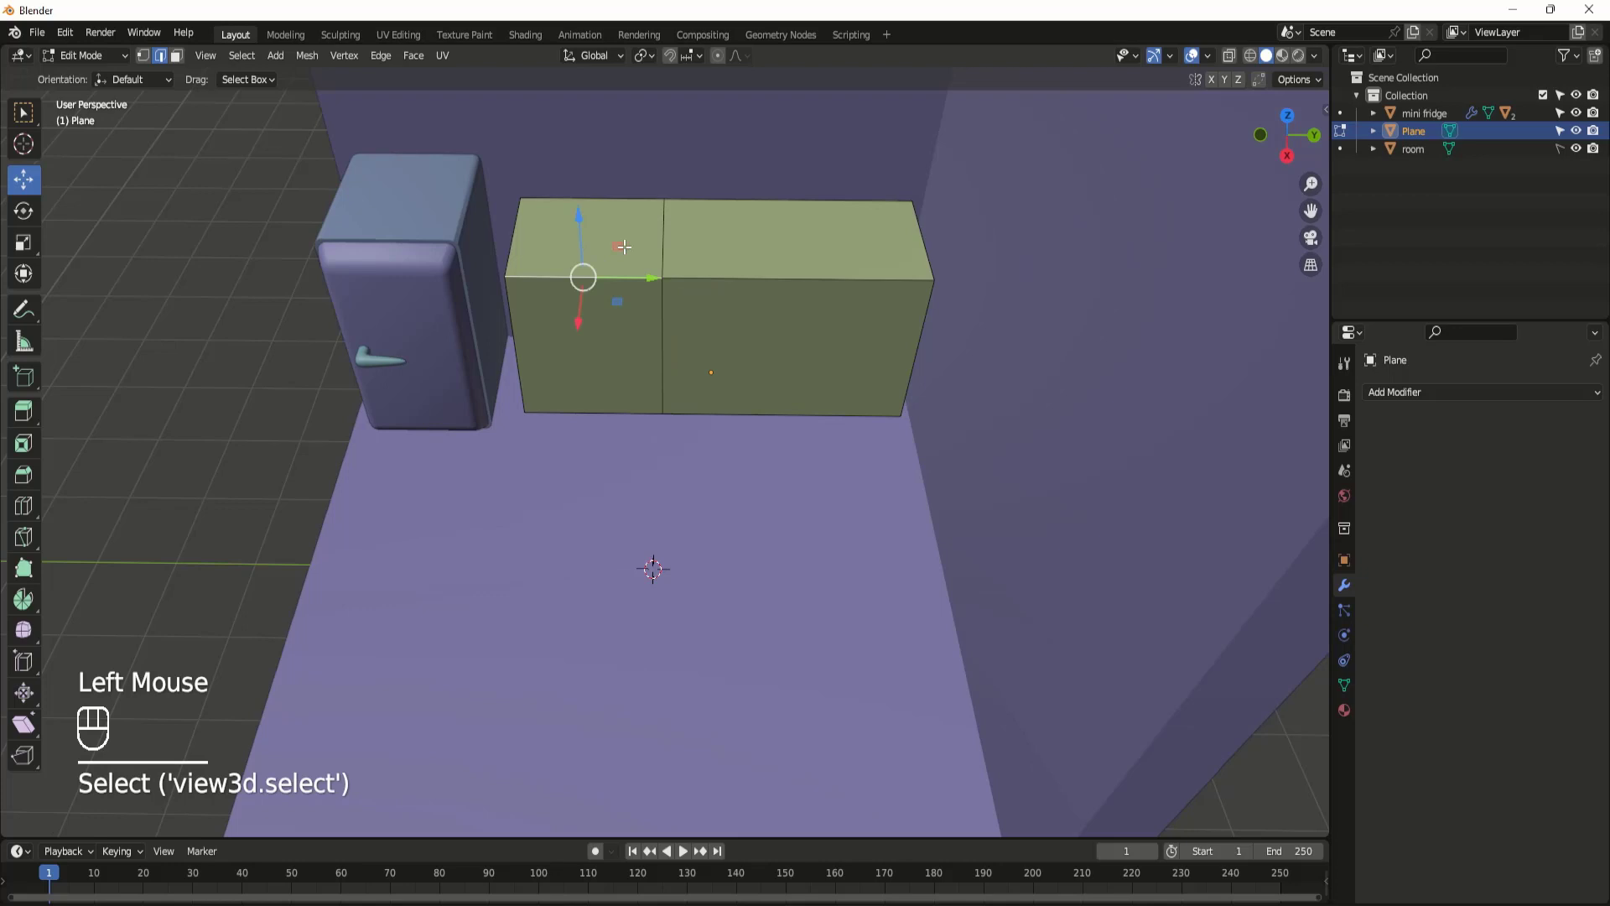
left_click(176, 56)
middle_click_drag(611, 256, 612, 249)
left_click(579, 236)
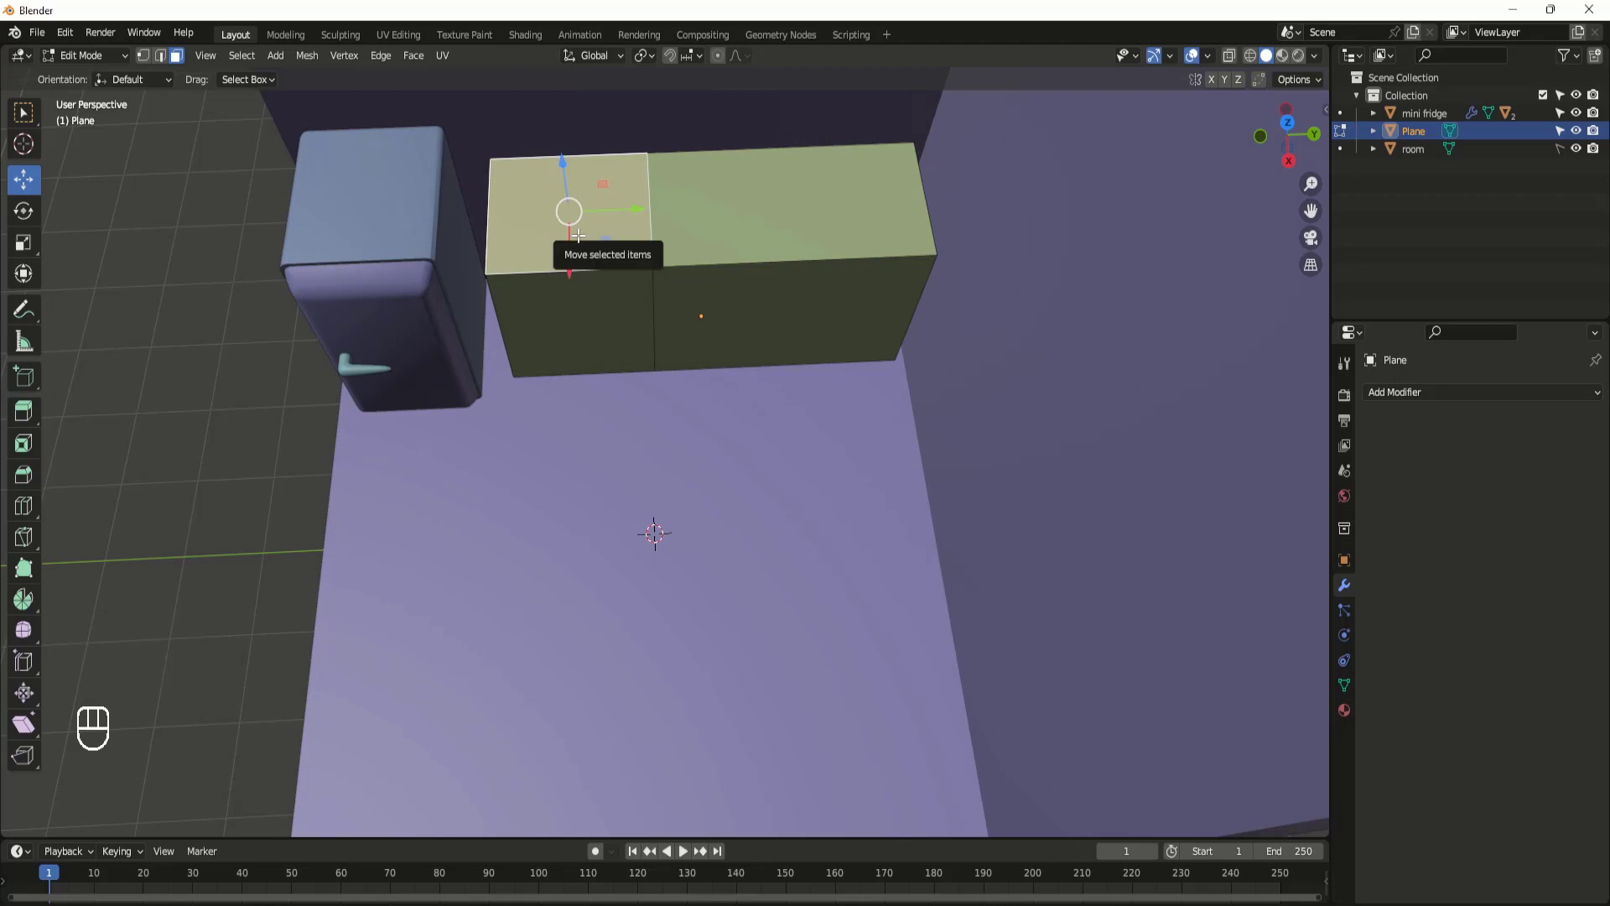
key("i")
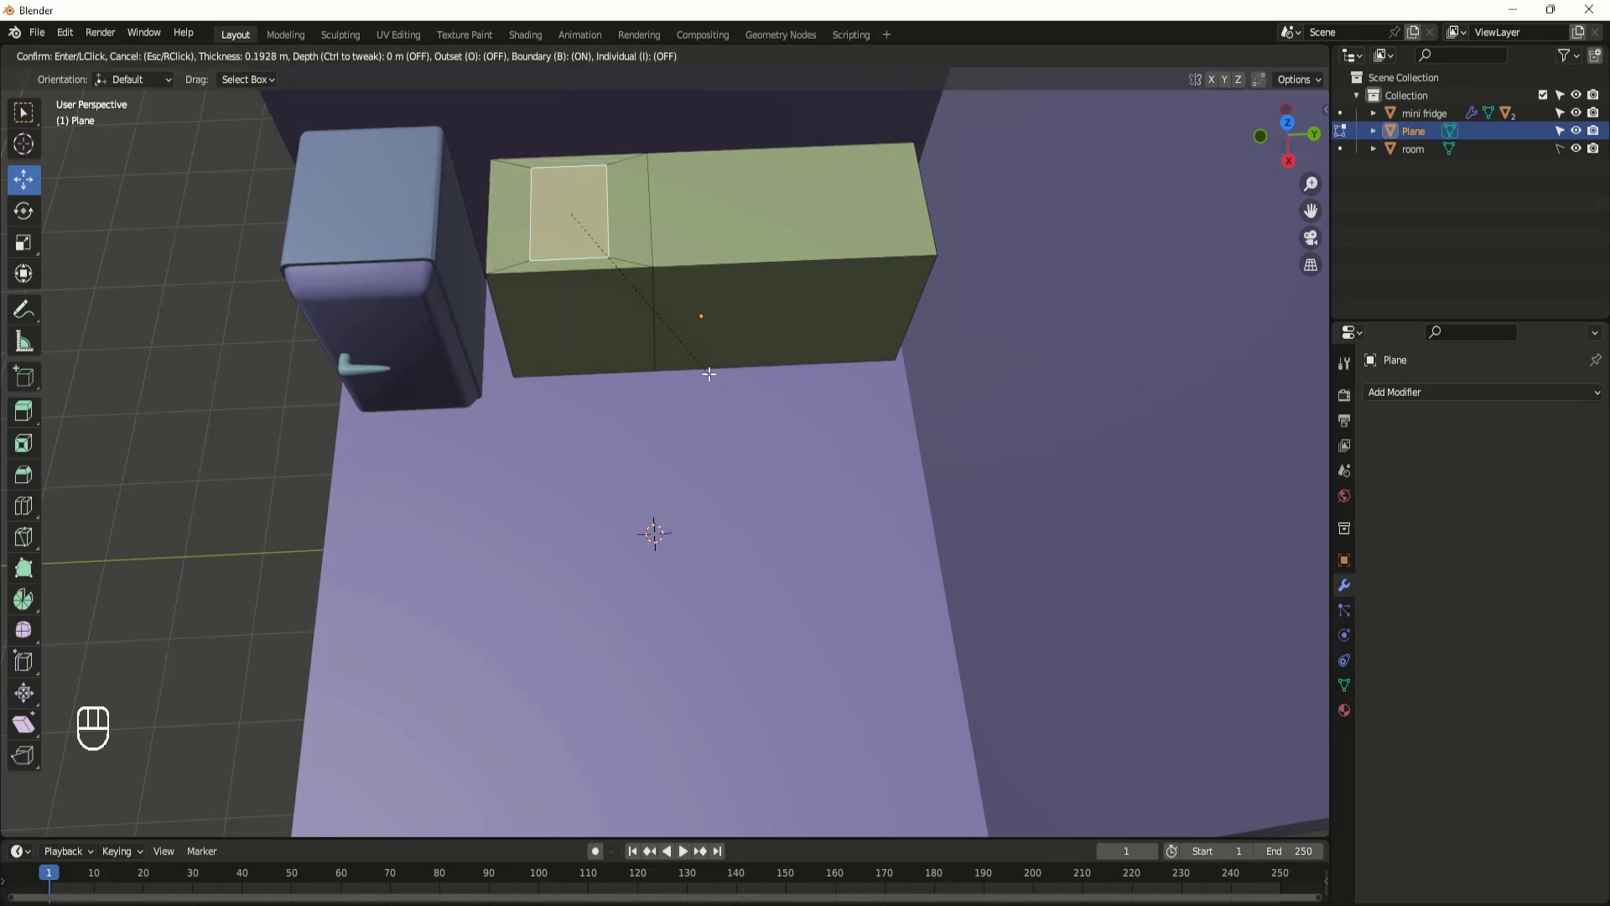
left_click(709, 373)
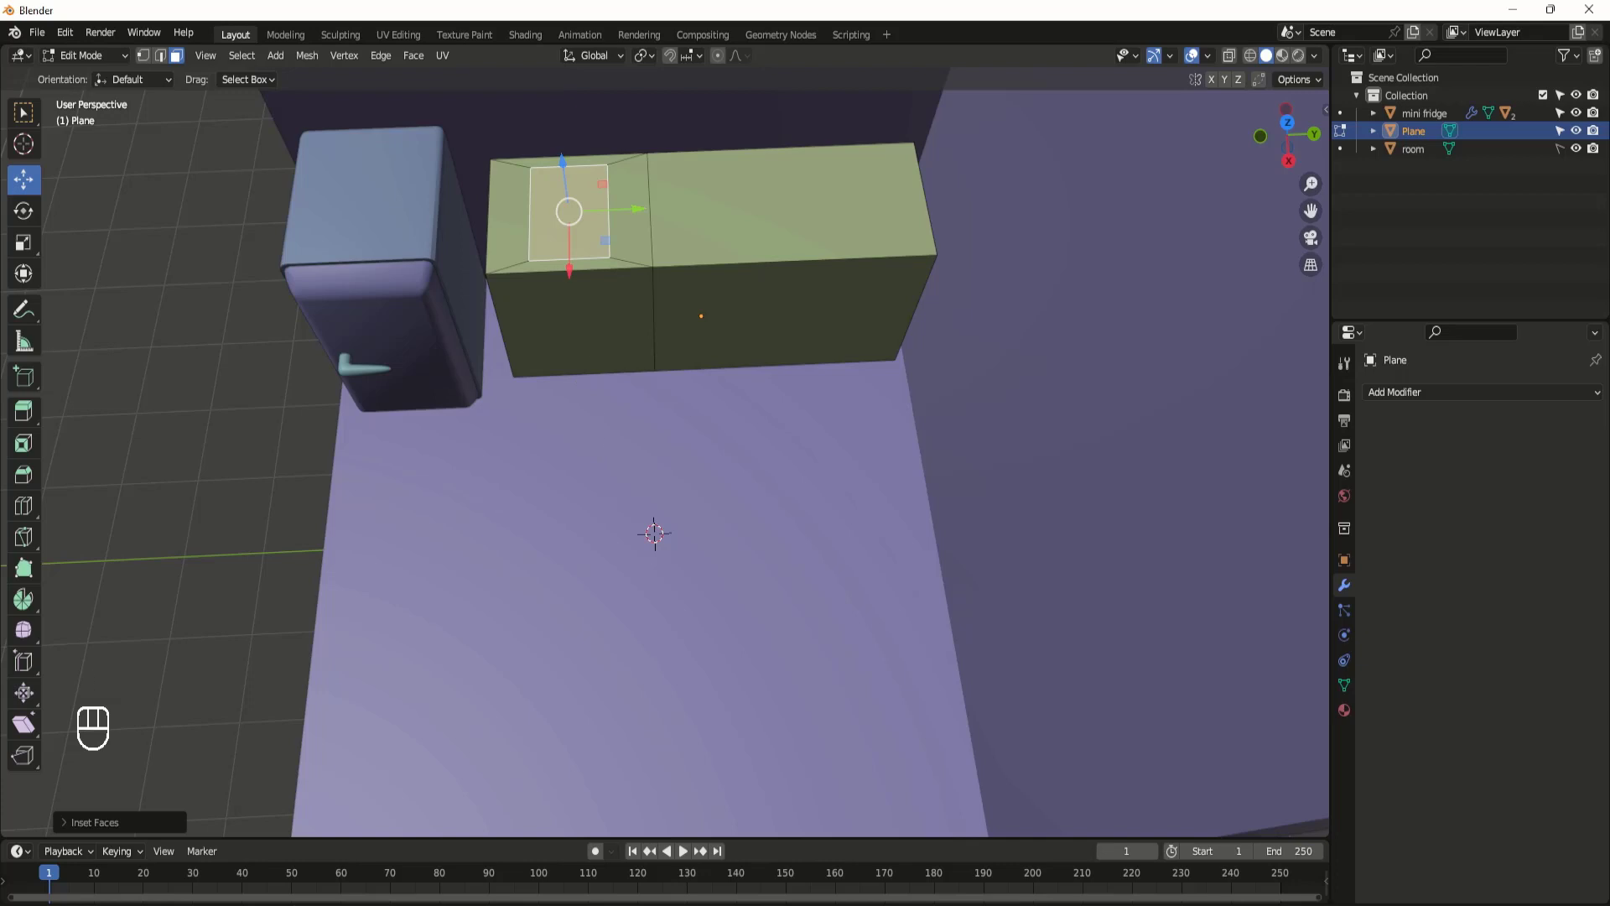
Step: Scale the inset face to about 0.67 along X and about 1.29 along Y
key("s")
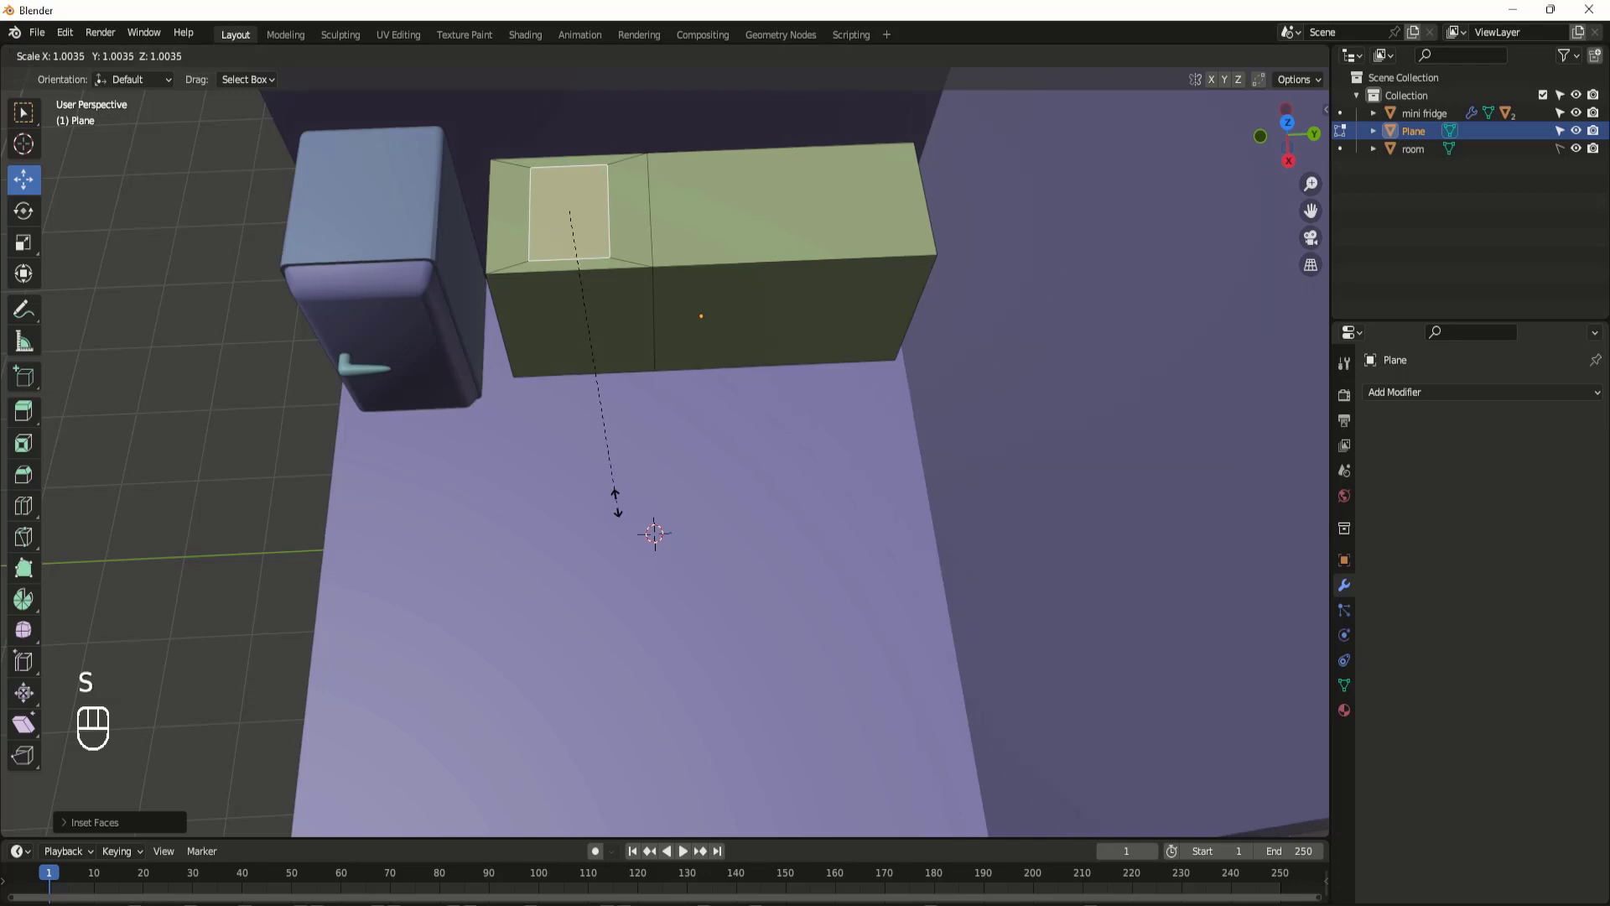
key("x")
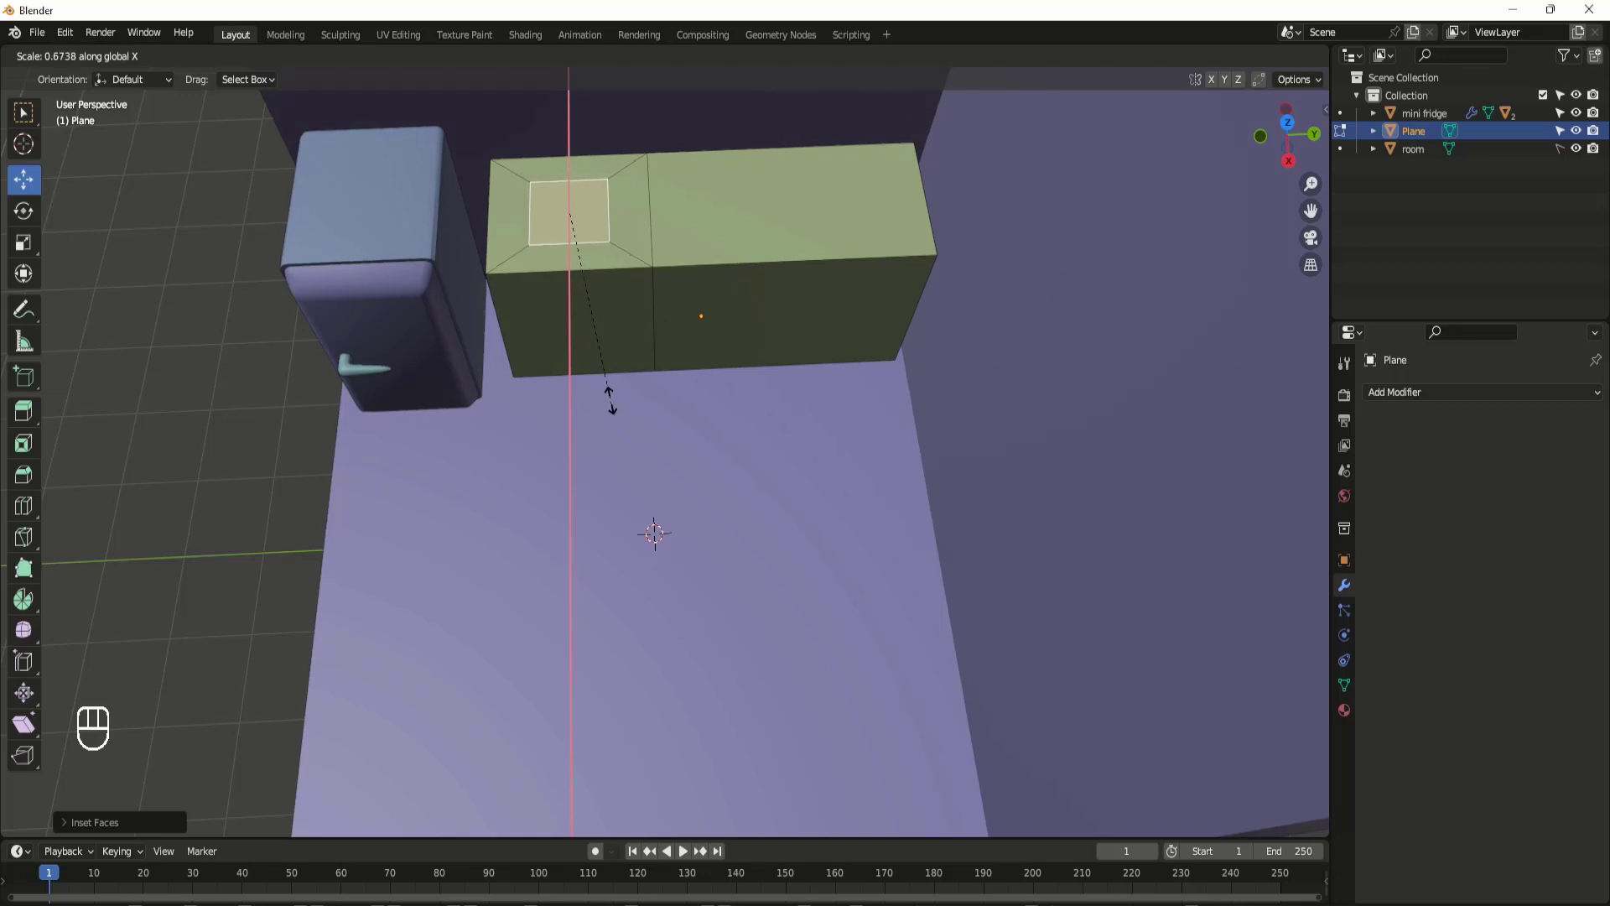
left_click(609, 396)
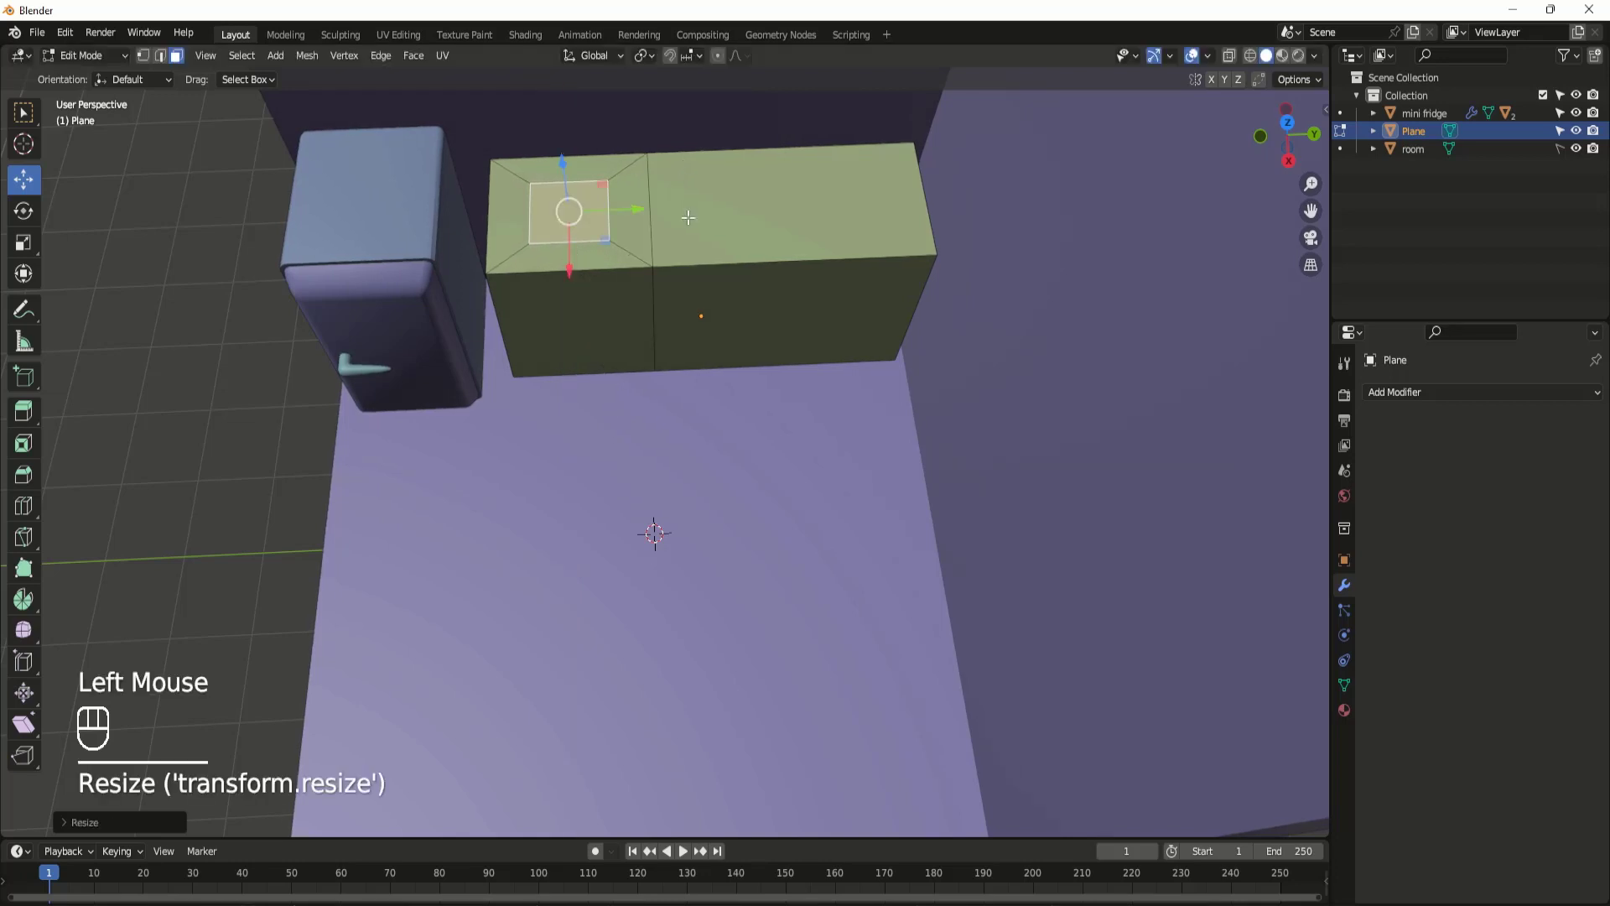
key("s")
key("y")
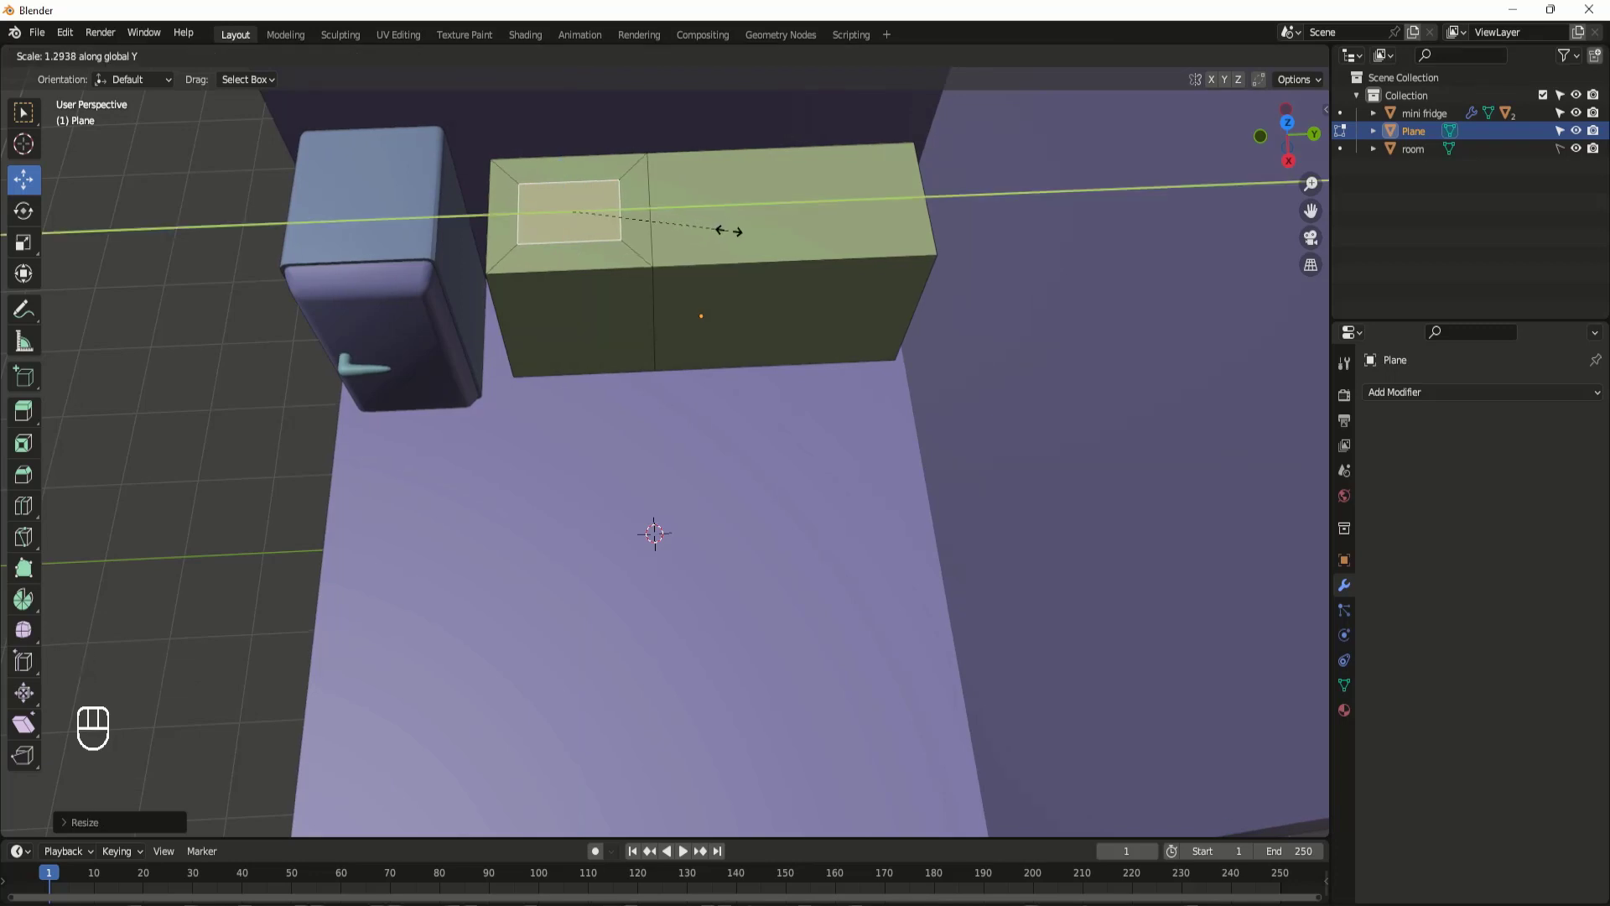
left_click(728, 231)
Step: Extrude the inset top face straight down into the counter section nearest the fridge to form a recessed sink basin
middle_click_drag(604, 174, 603, 154)
scroll(608, 338, "up", 1)
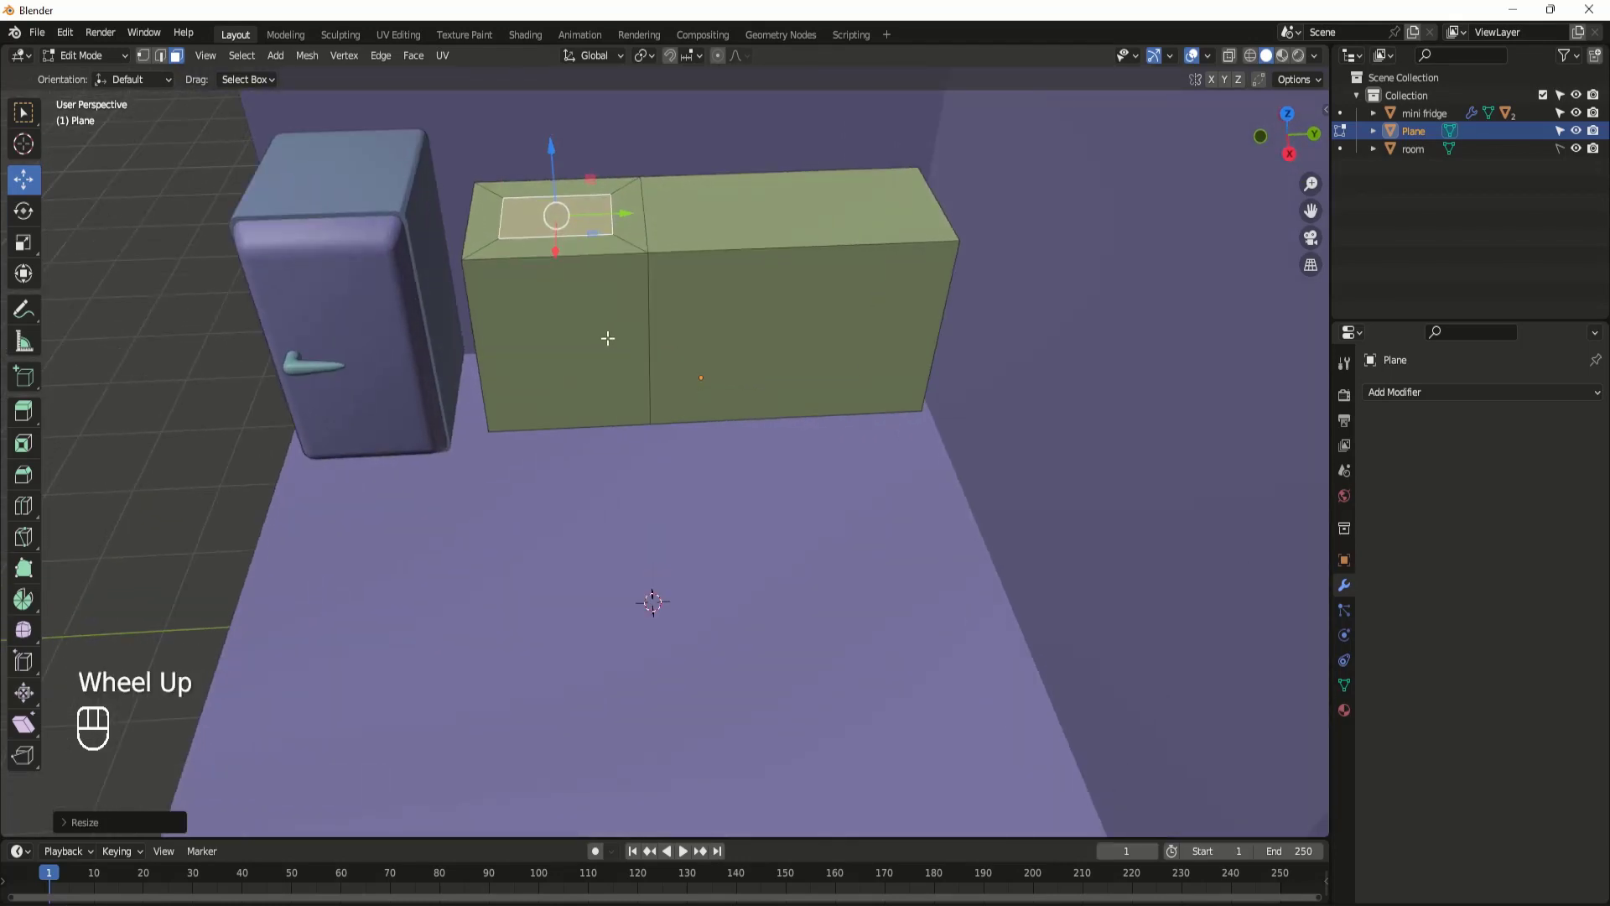
left_click(1229, 55)
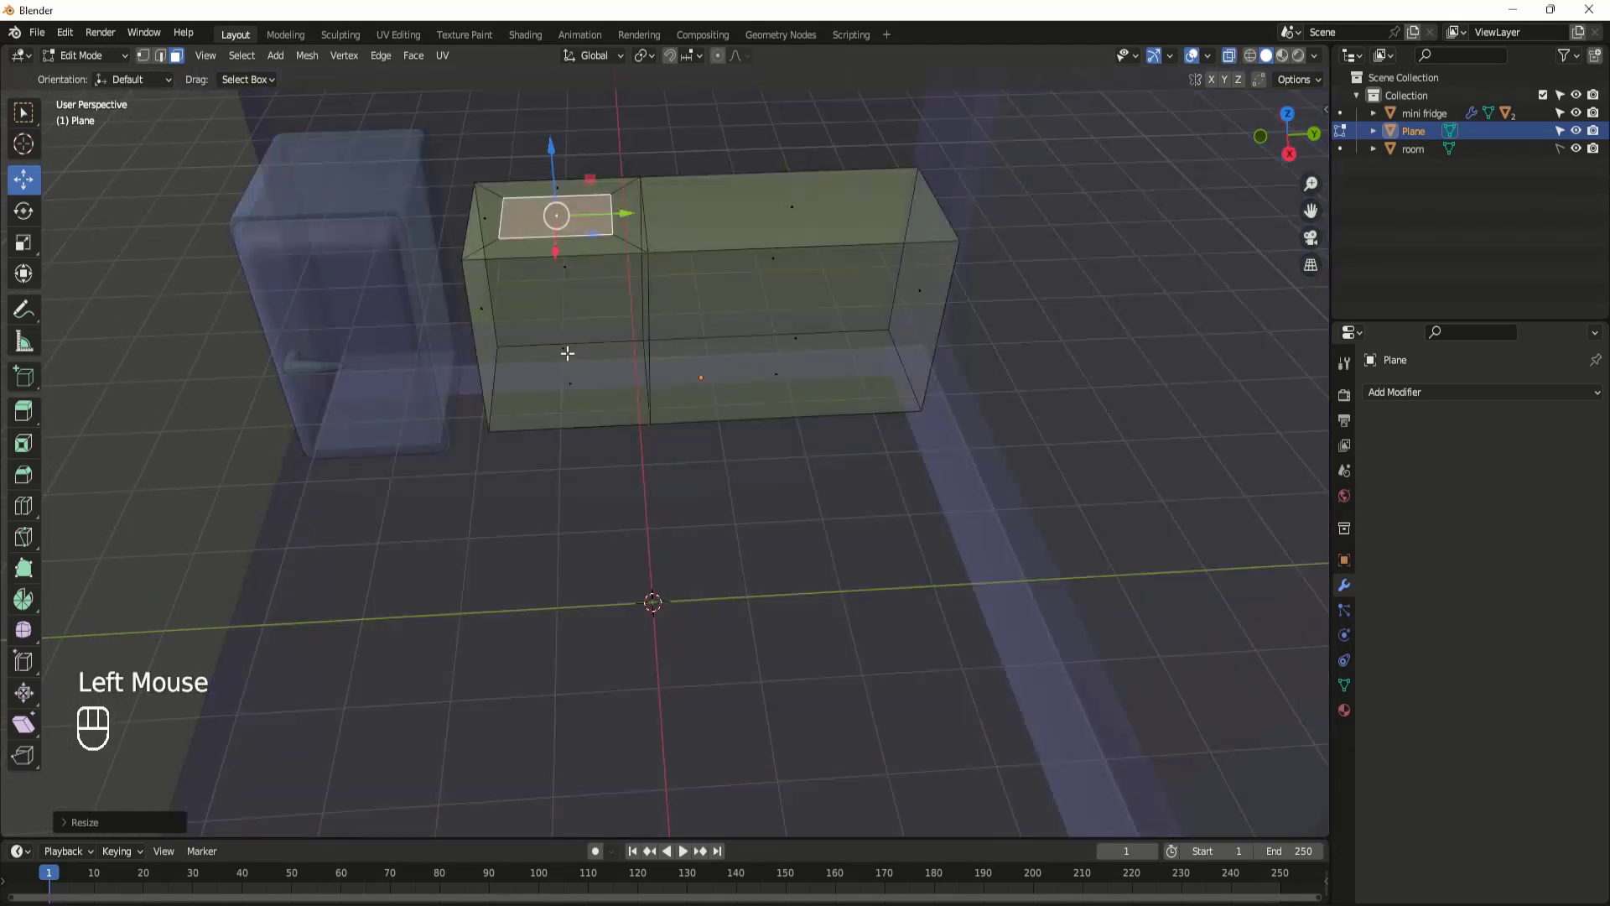
middle_click_drag(575, 285, 566, 262)
key("e")
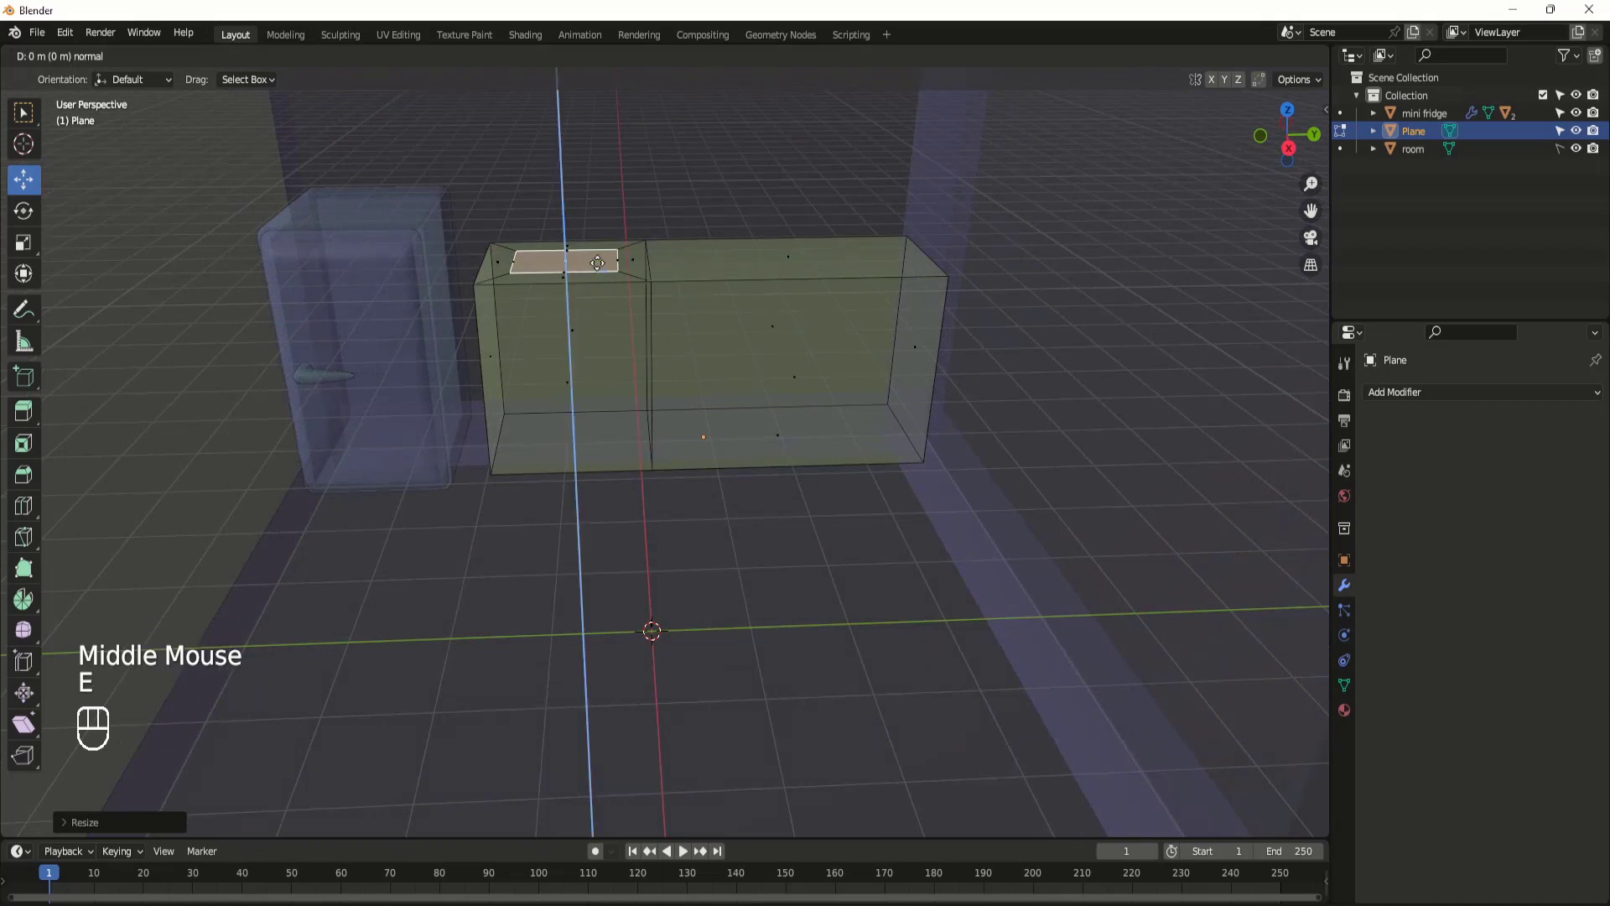
right_click(597, 263)
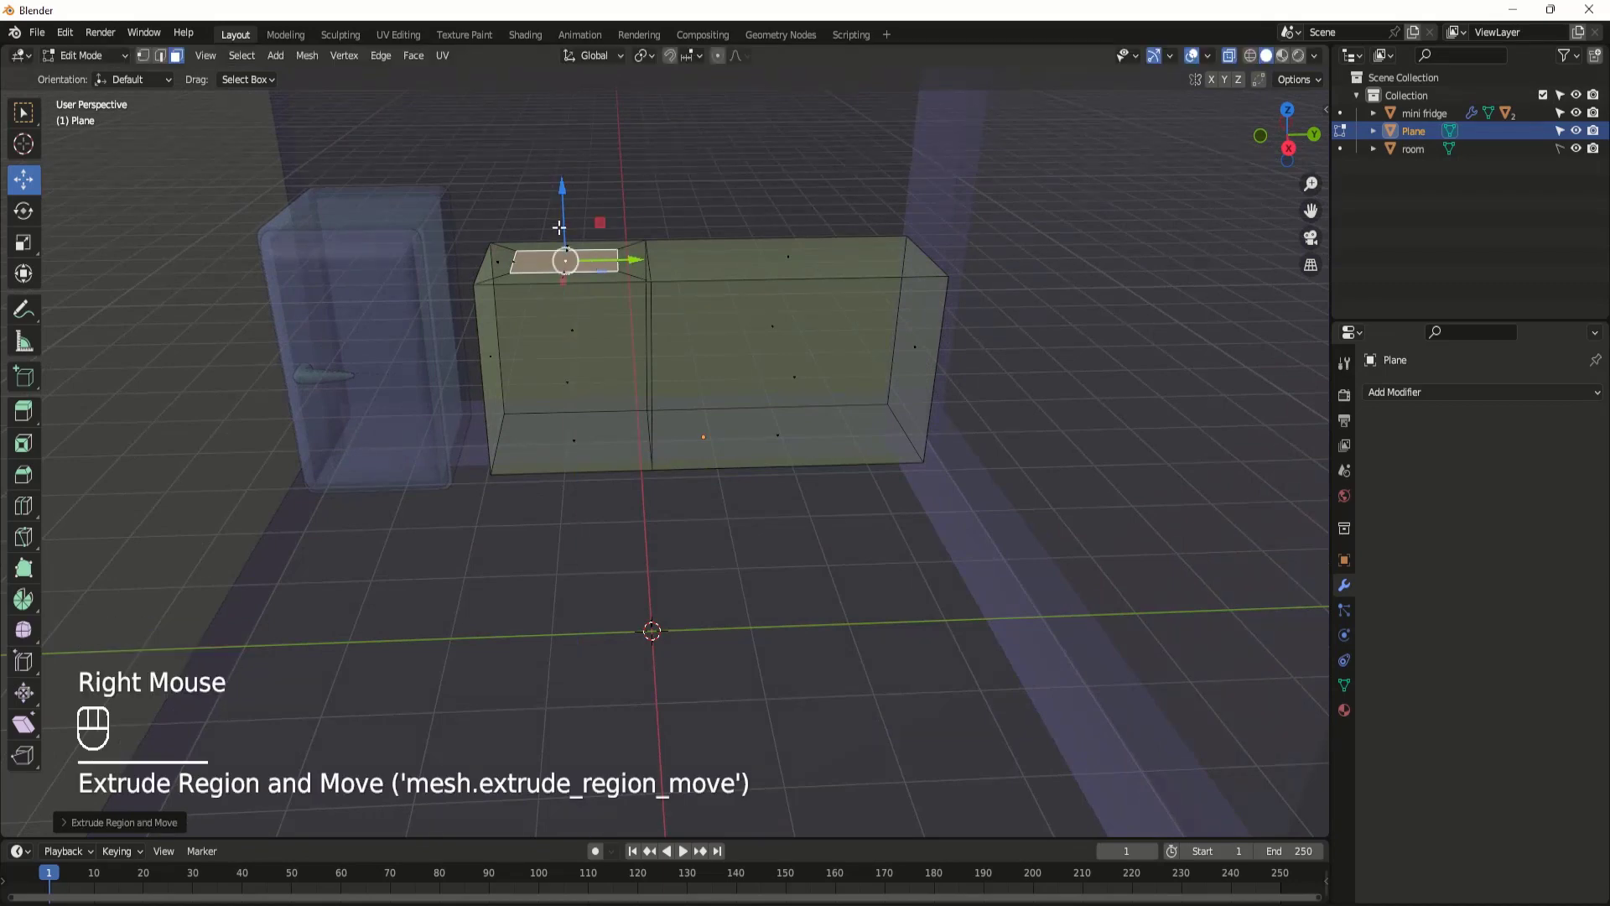
left_click_drag(563, 185, 567, 248)
scroll(599, 303, "up", 2)
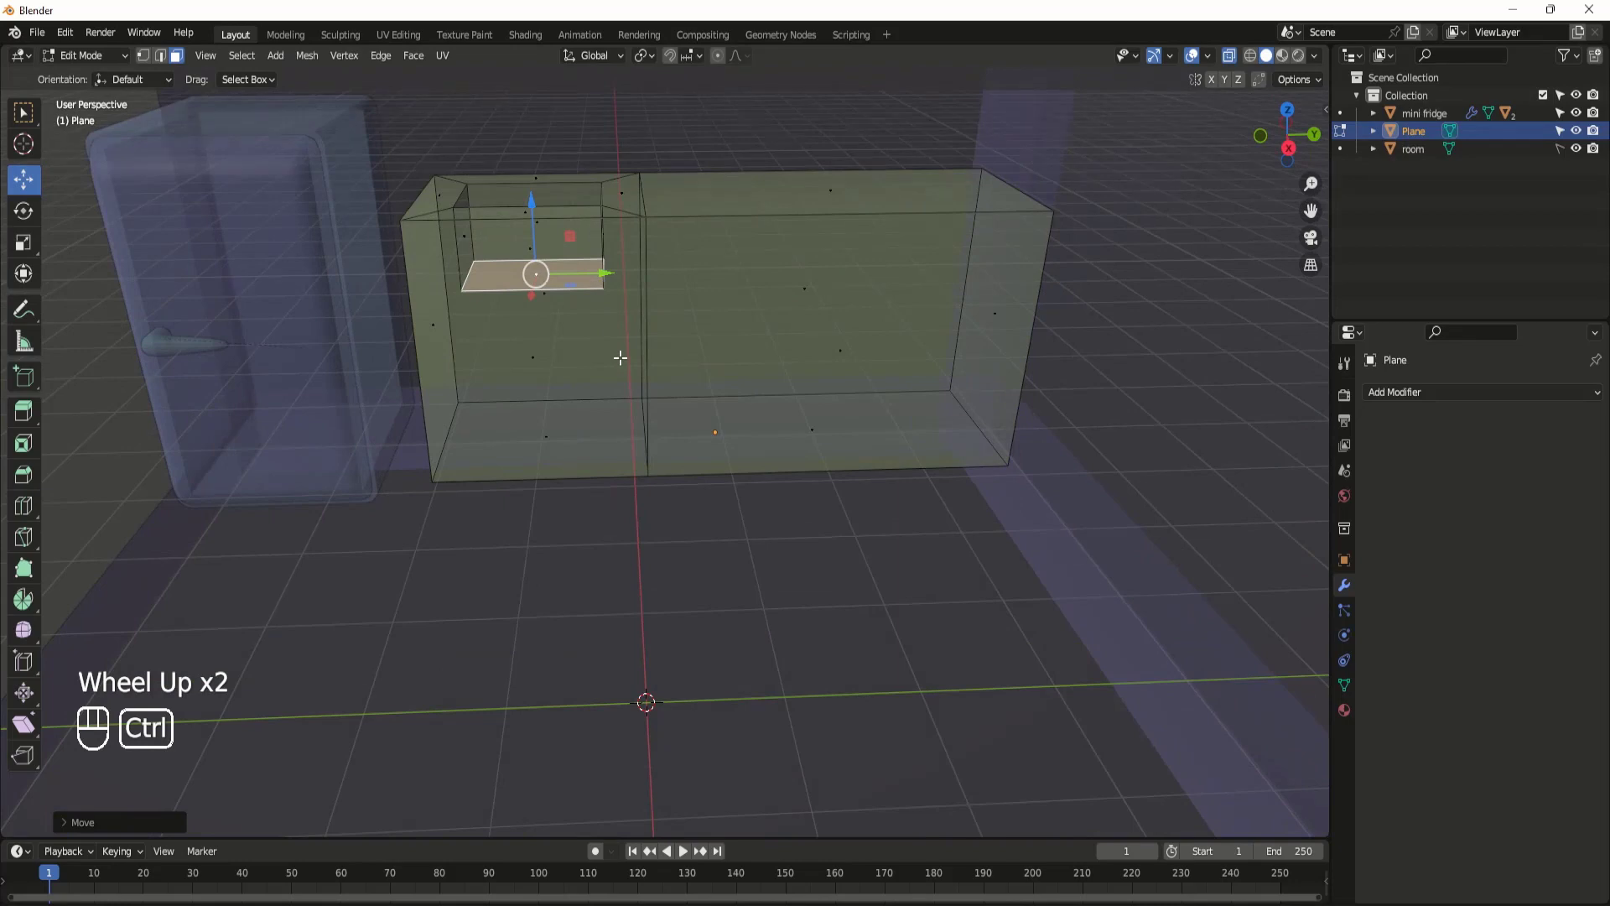
Step: Bevel the edges of the sink basin's bottom face with a narrow, multi-segment bevel
key("ctrl+b")
scroll(630, 373, "up", 1)
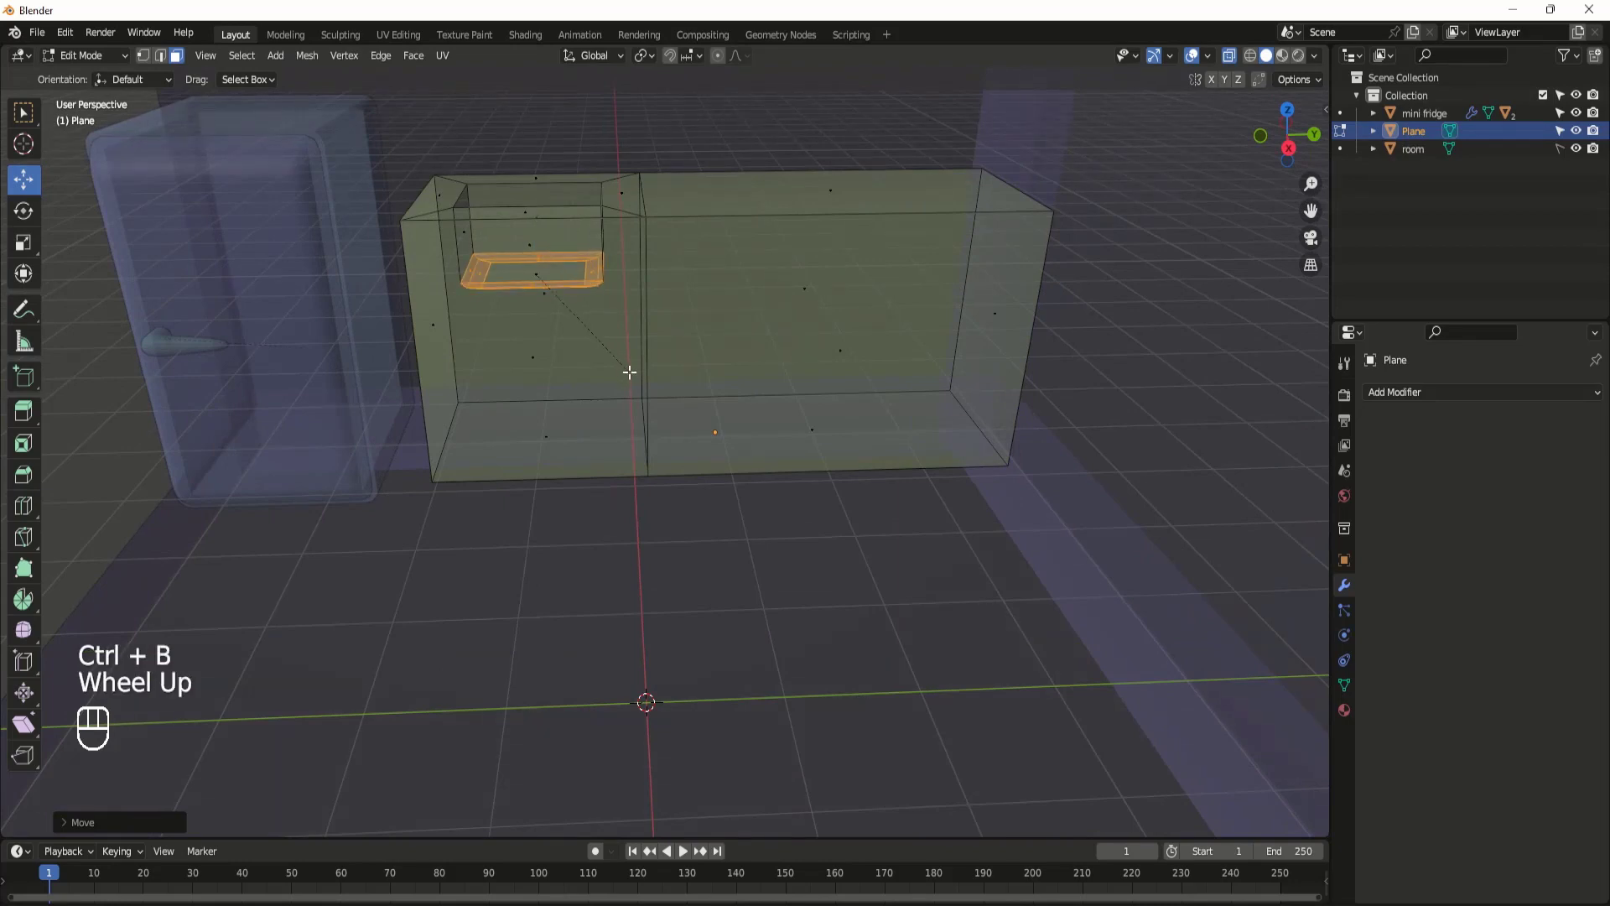
scroll(629, 372, "down", 1)
scroll(630, 372, "up", 2)
scroll(630, 372, "up", 3)
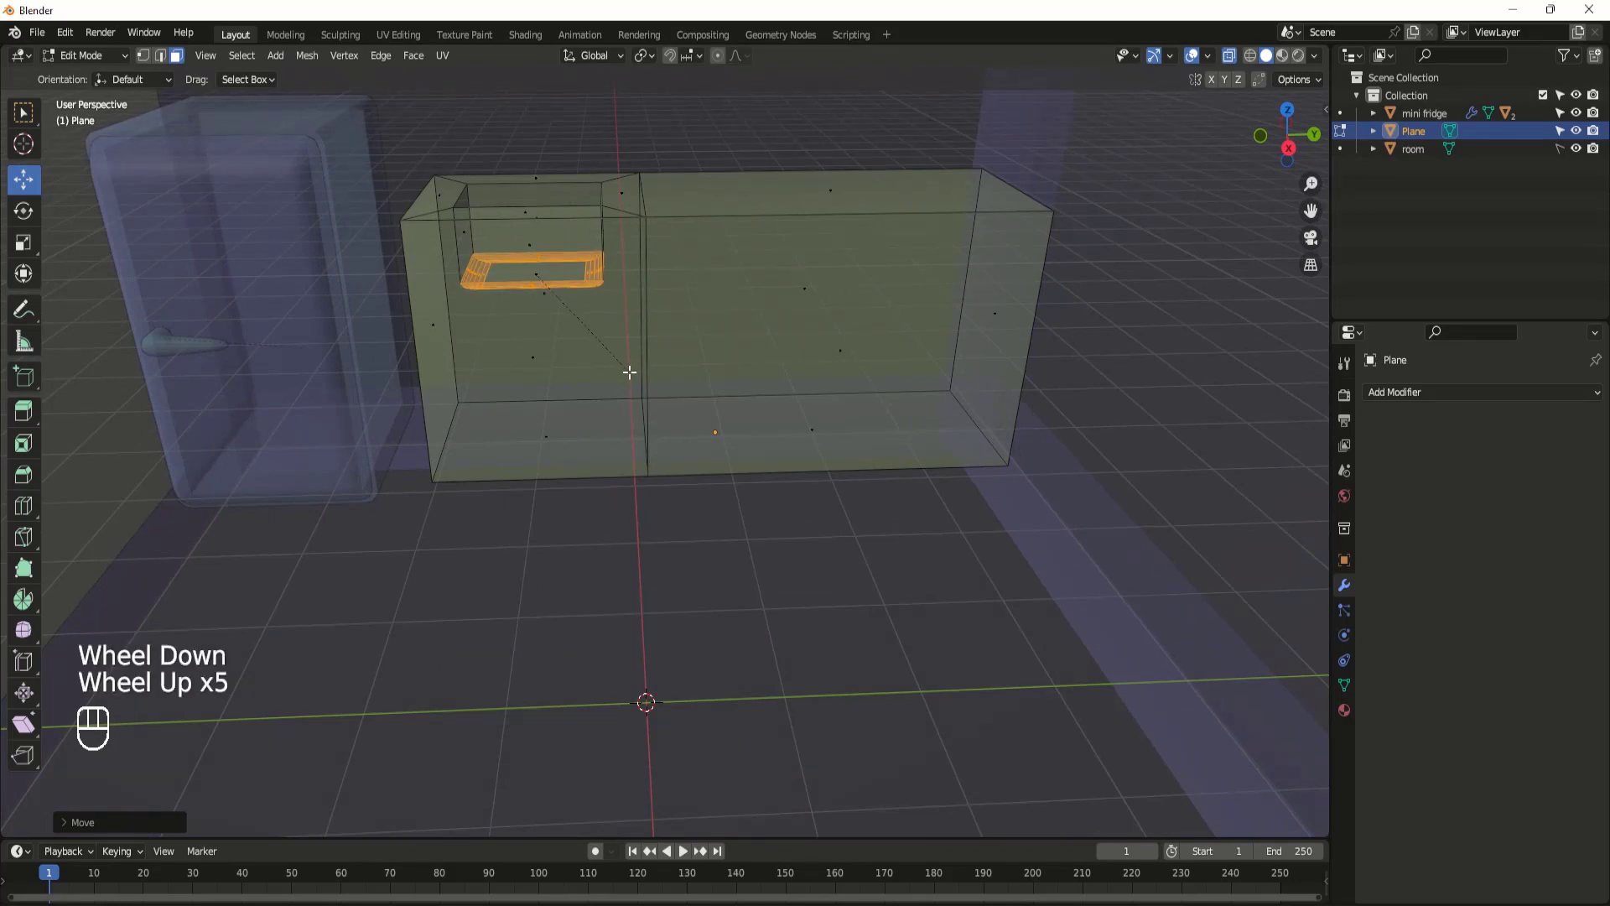
scroll(630, 372, "down", 2)
scroll(630, 372, "up", 2)
scroll(630, 372, "down", 1)
scroll(630, 372, "down", 2)
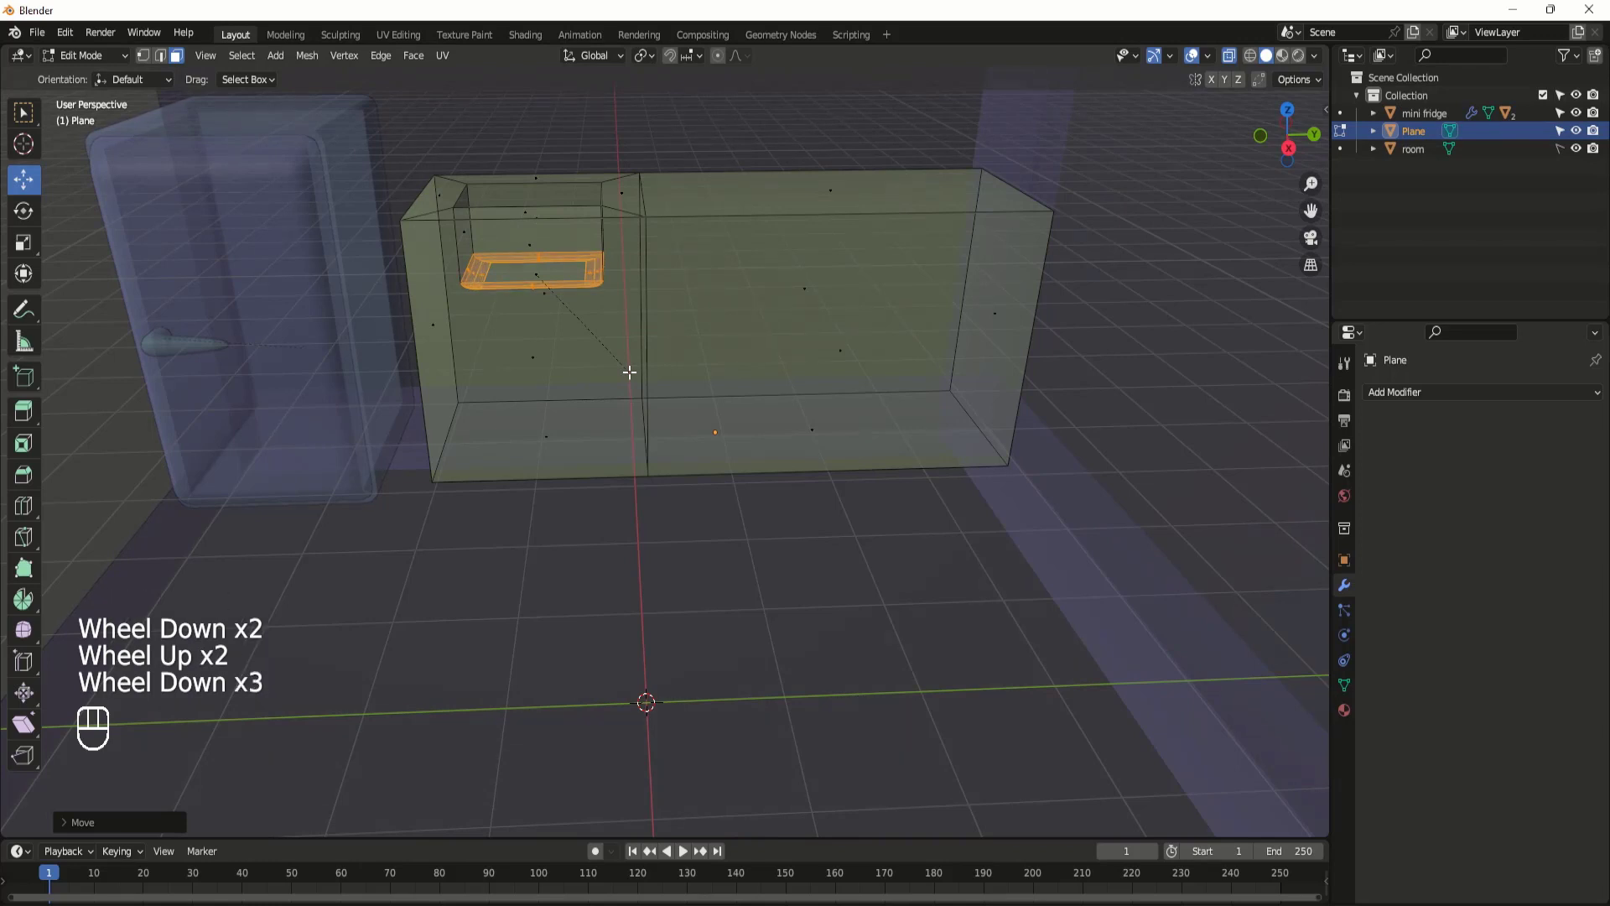
scroll(630, 373, "up", 2)
scroll(630, 372, "down", 4)
scroll(629, 372, "up", 3)
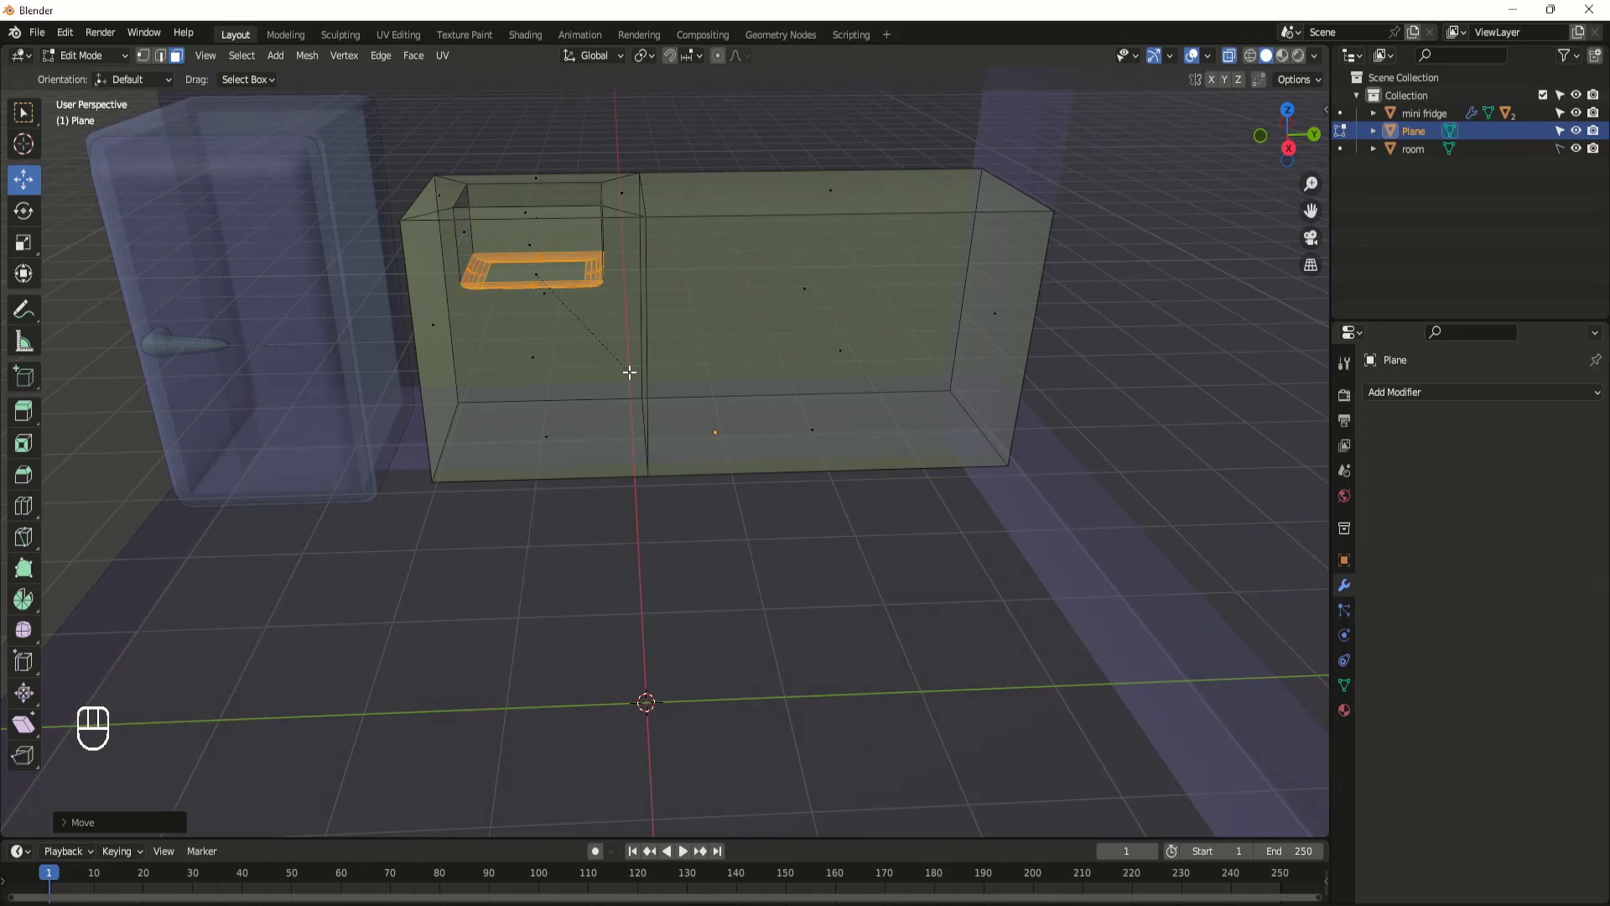
scroll(630, 373, "down", 1)
scroll(630, 373, "up", 5)
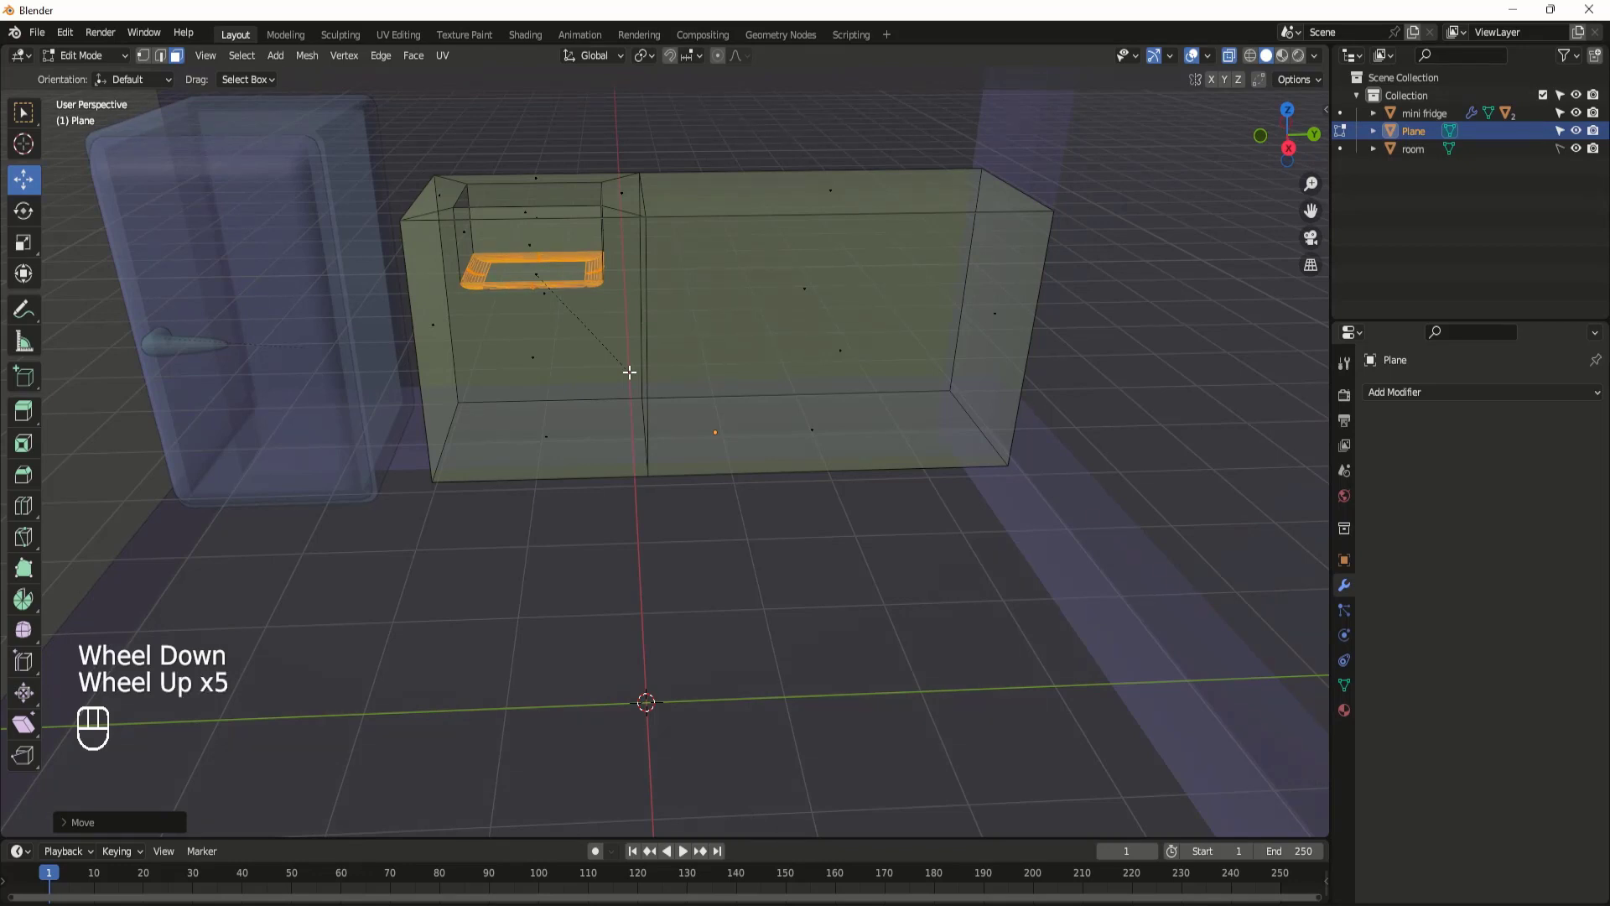
scroll(629, 372, "up", 3)
scroll(629, 372, "down", 4)
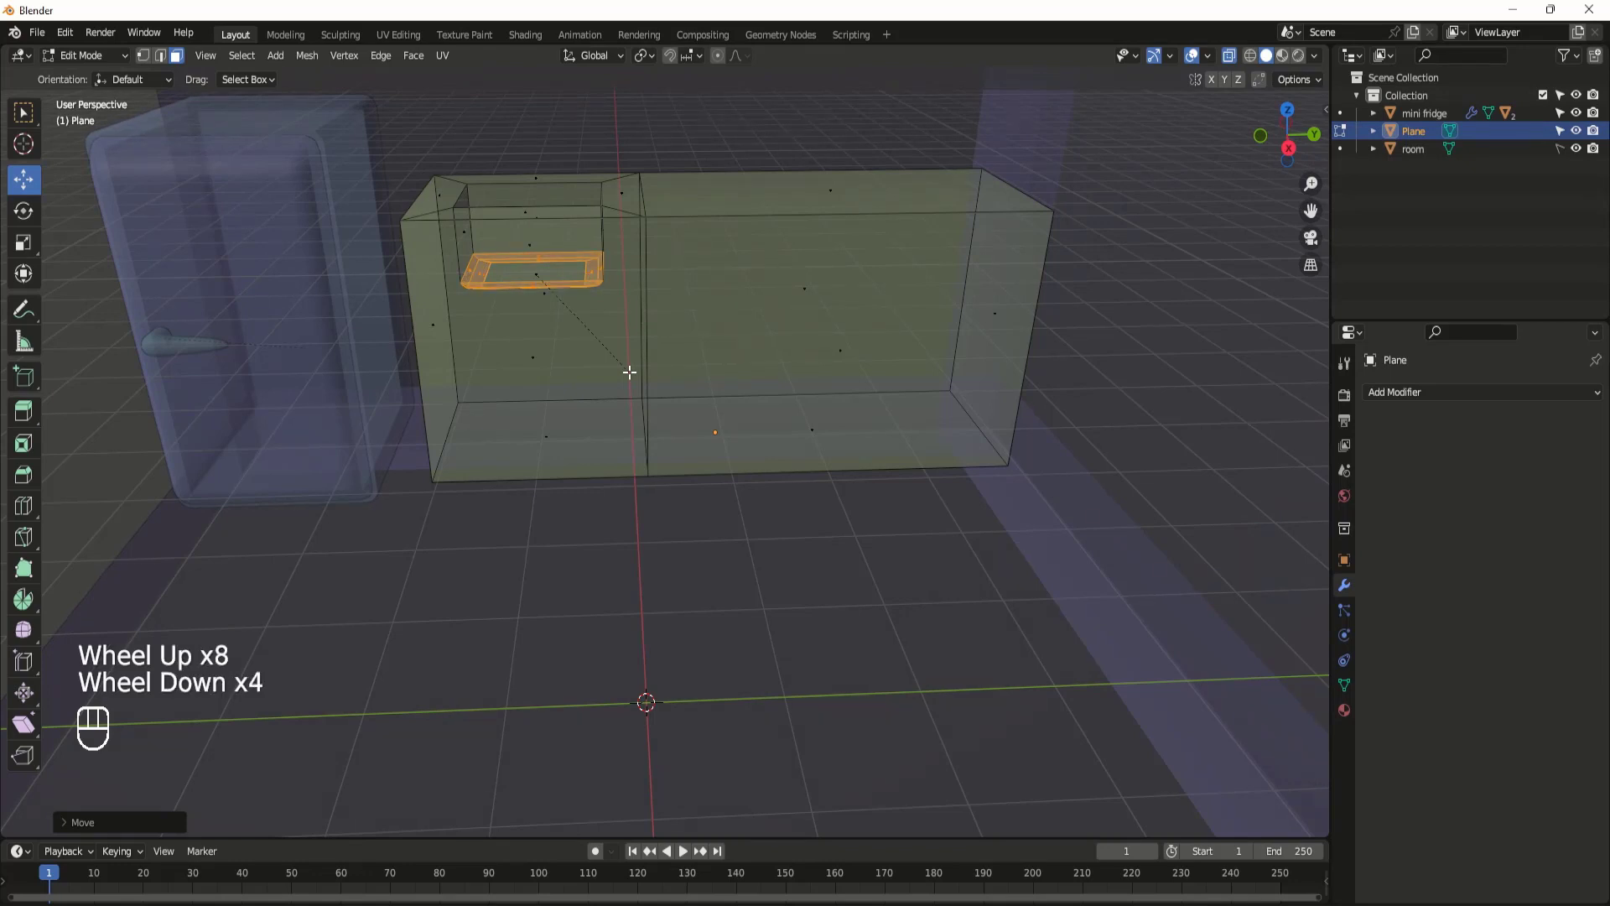
scroll(630, 373, "up", 1)
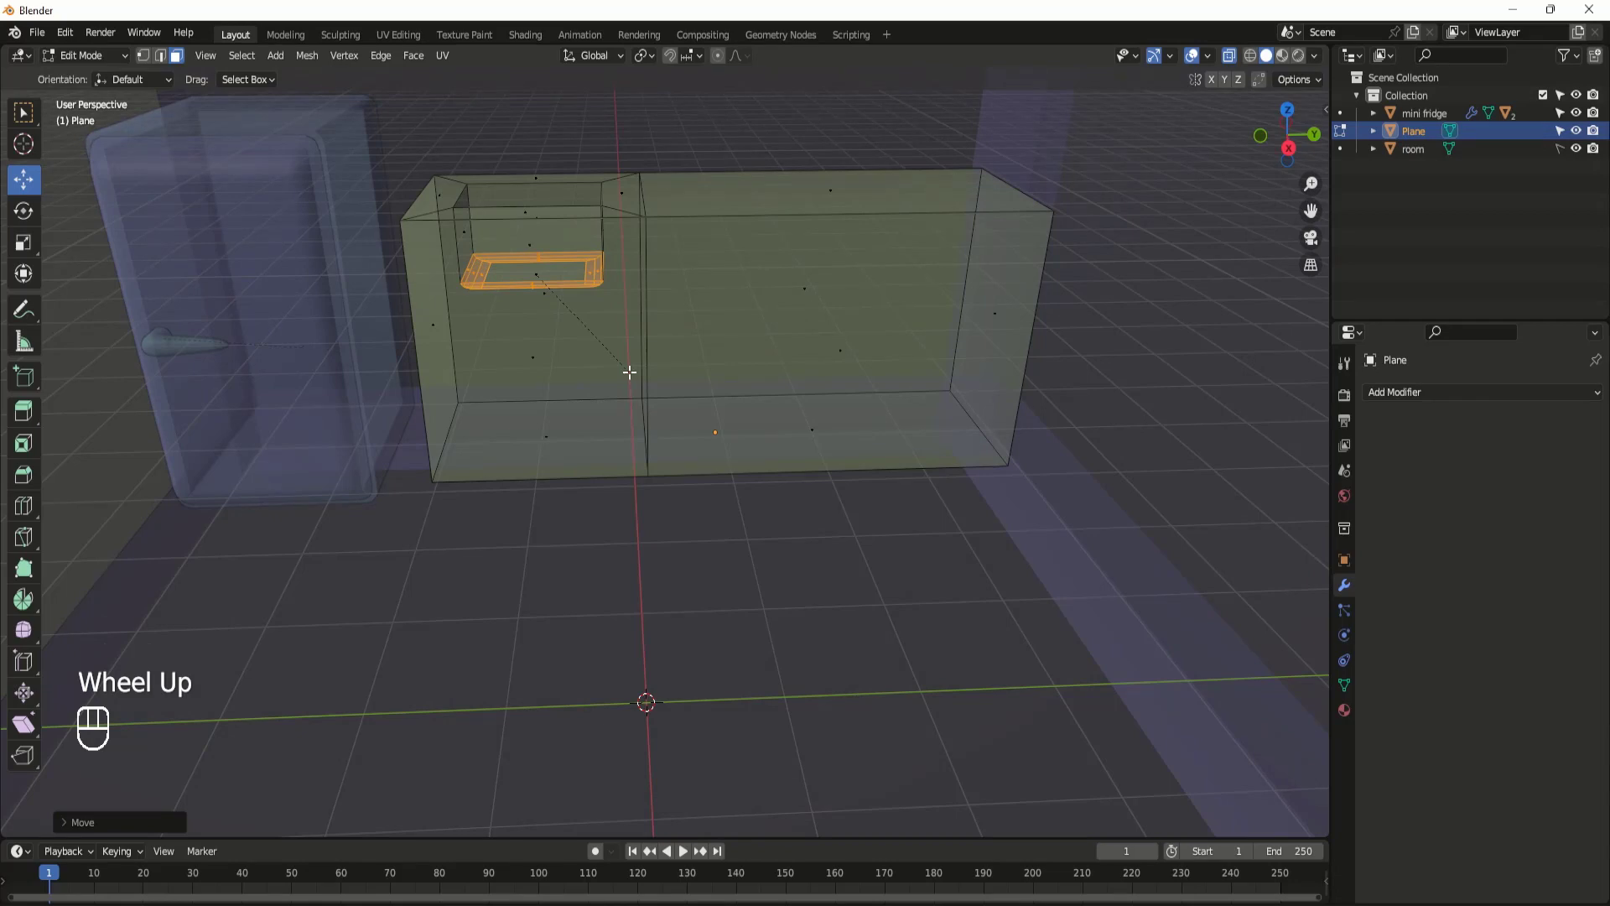
left_click(630, 372)
Step: Examine the recessed sink basin and the counter block from above and from the front
middle_click_drag(630, 372, 611, 388)
scroll(680, 432, "down", 3)
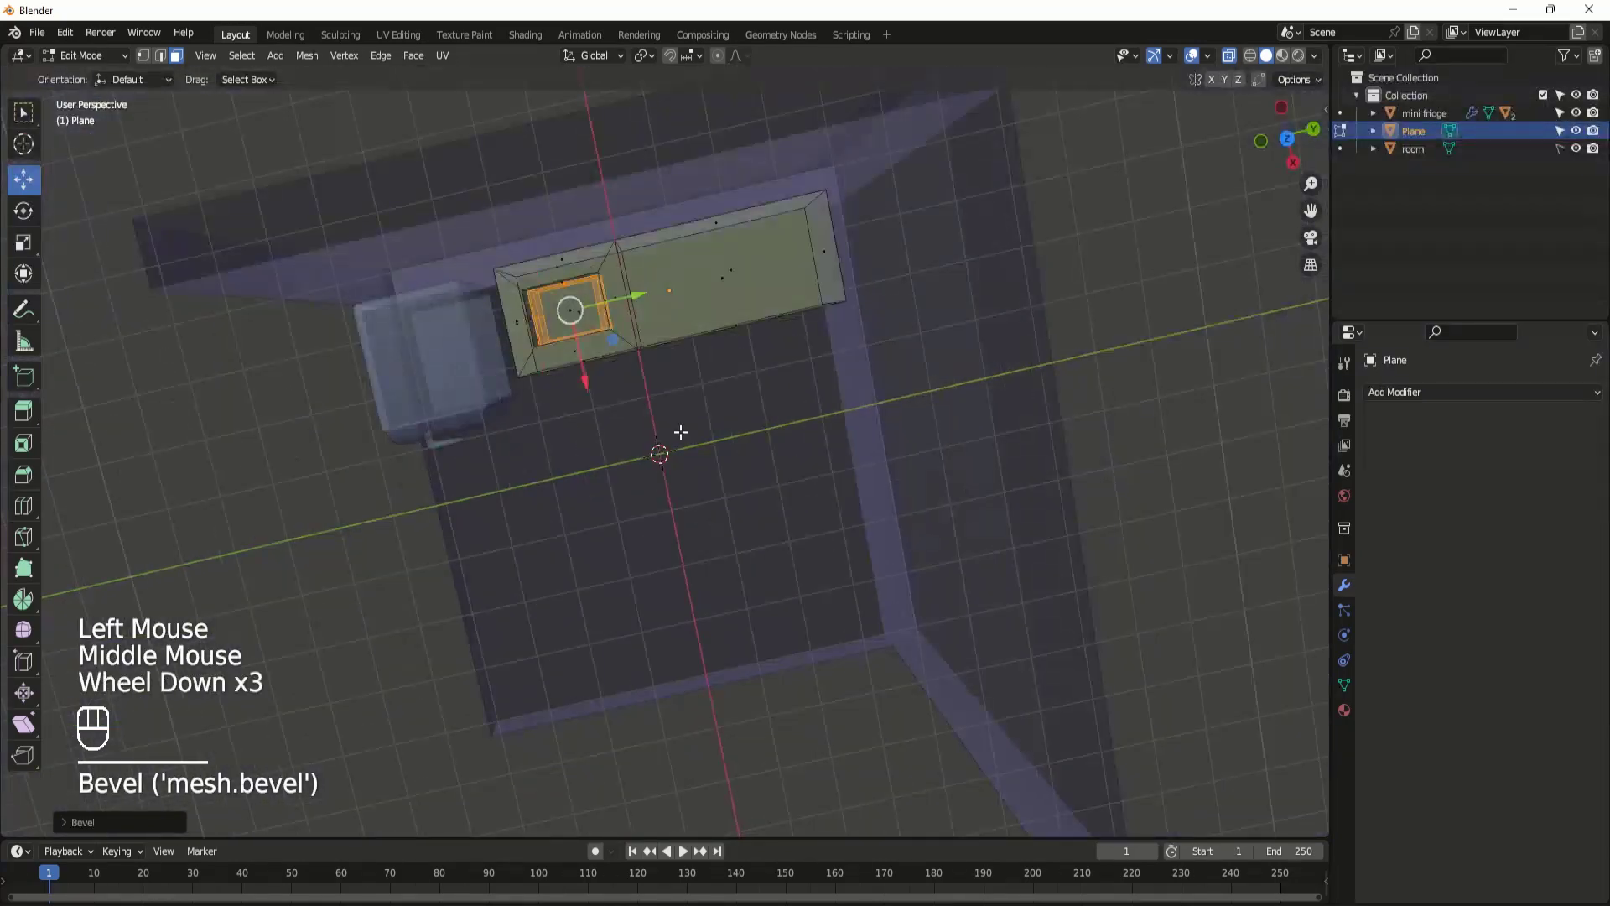
middle_click_drag(681, 432, 654, 519)
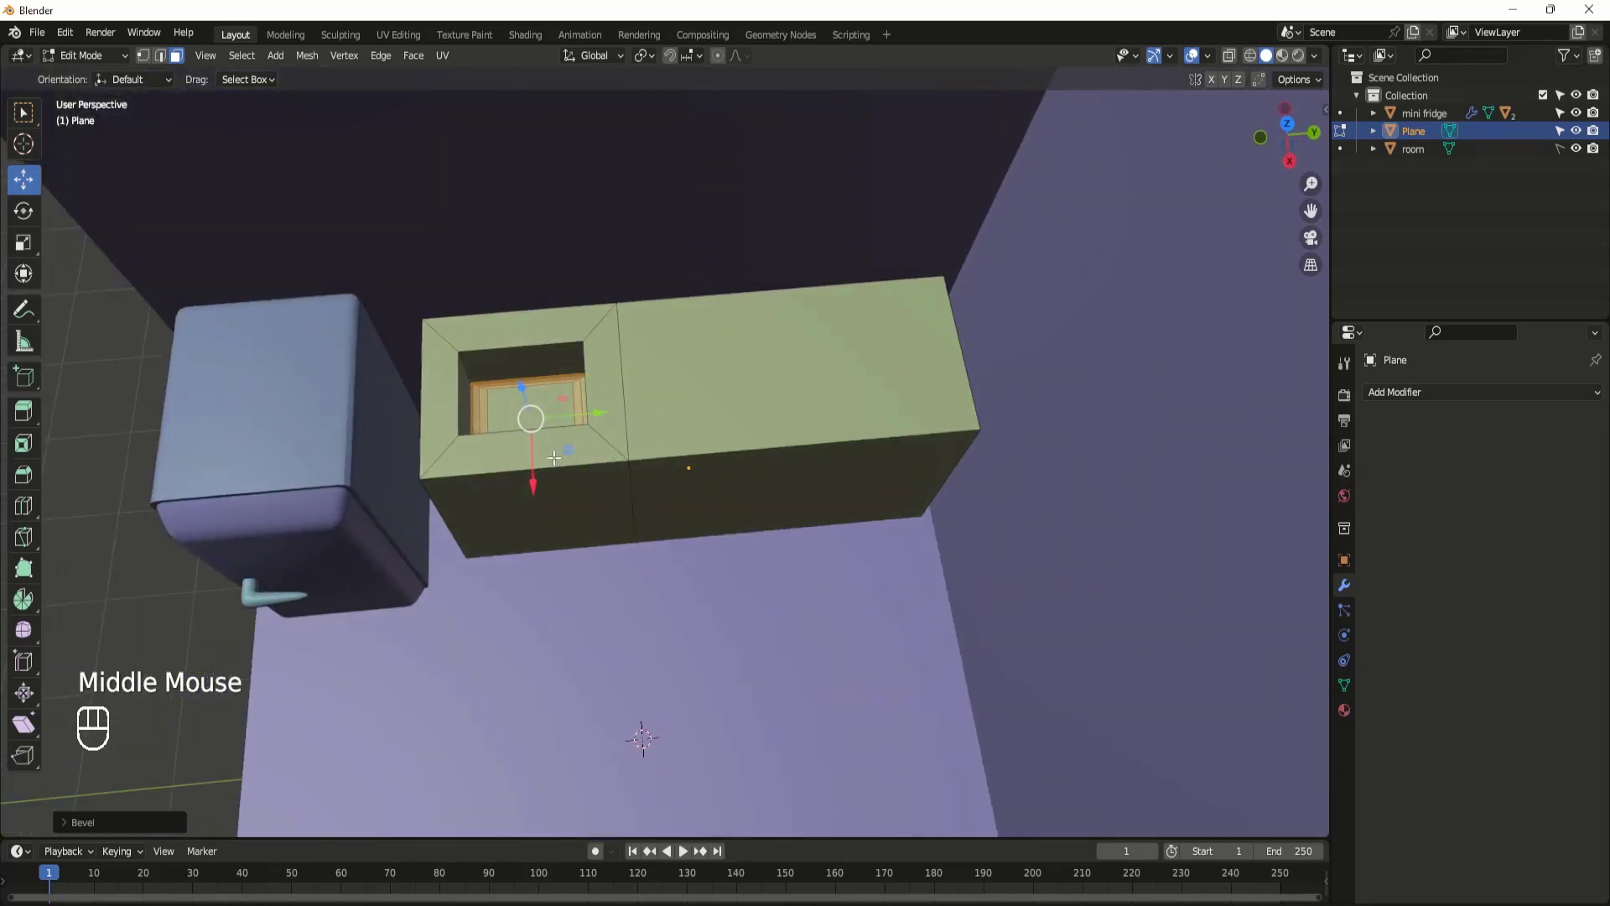
key("Tab")
middle_click_drag(702, 414, 640, 435)
scroll(671, 419, "down", 2)
right_click(667, 384)
left_click(663, 384)
key("Tab")
middle_click_drag(752, 470, 736, 426)
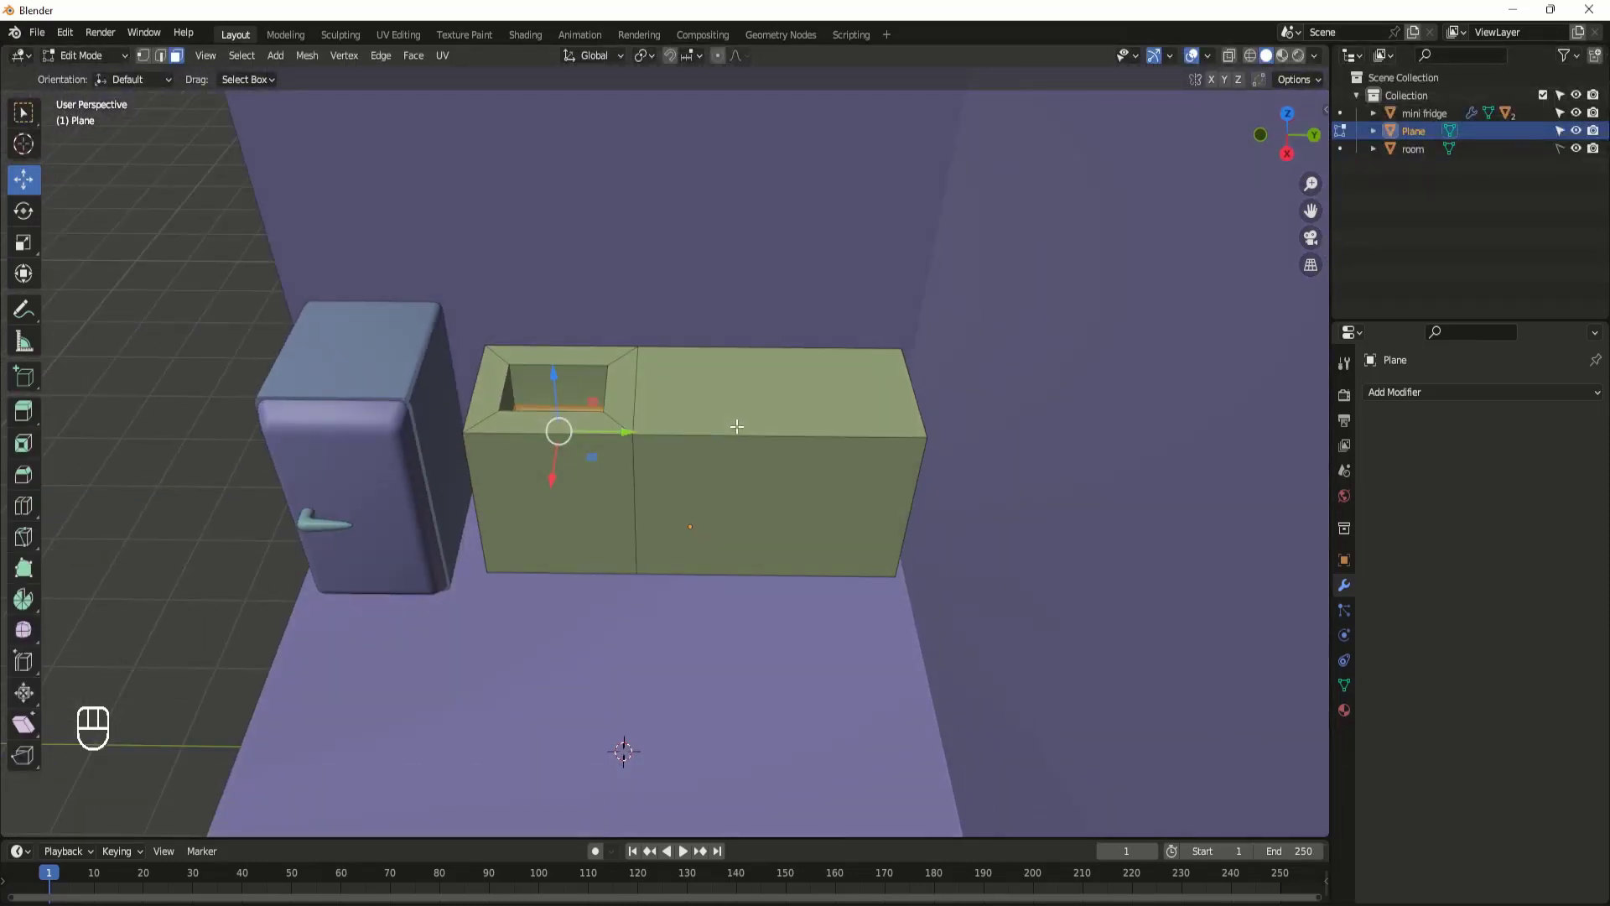
Step: Duplicate the top face of the longer counter section in place and separate the copy into its own object
left_click(776, 375)
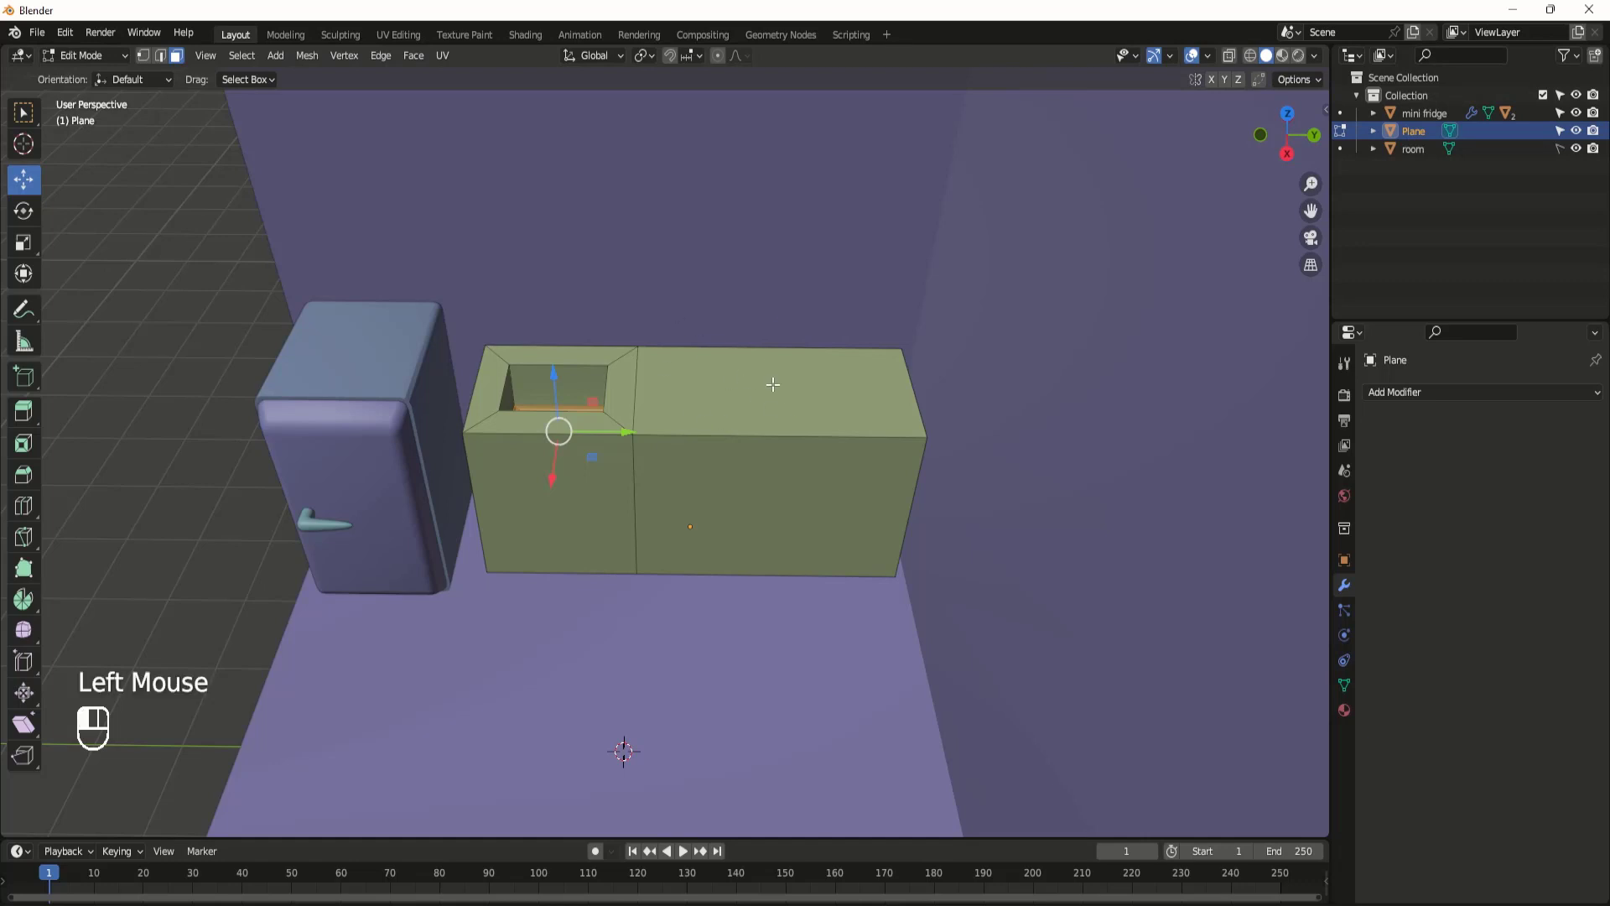
middle_click_drag(803, 424, 765, 377)
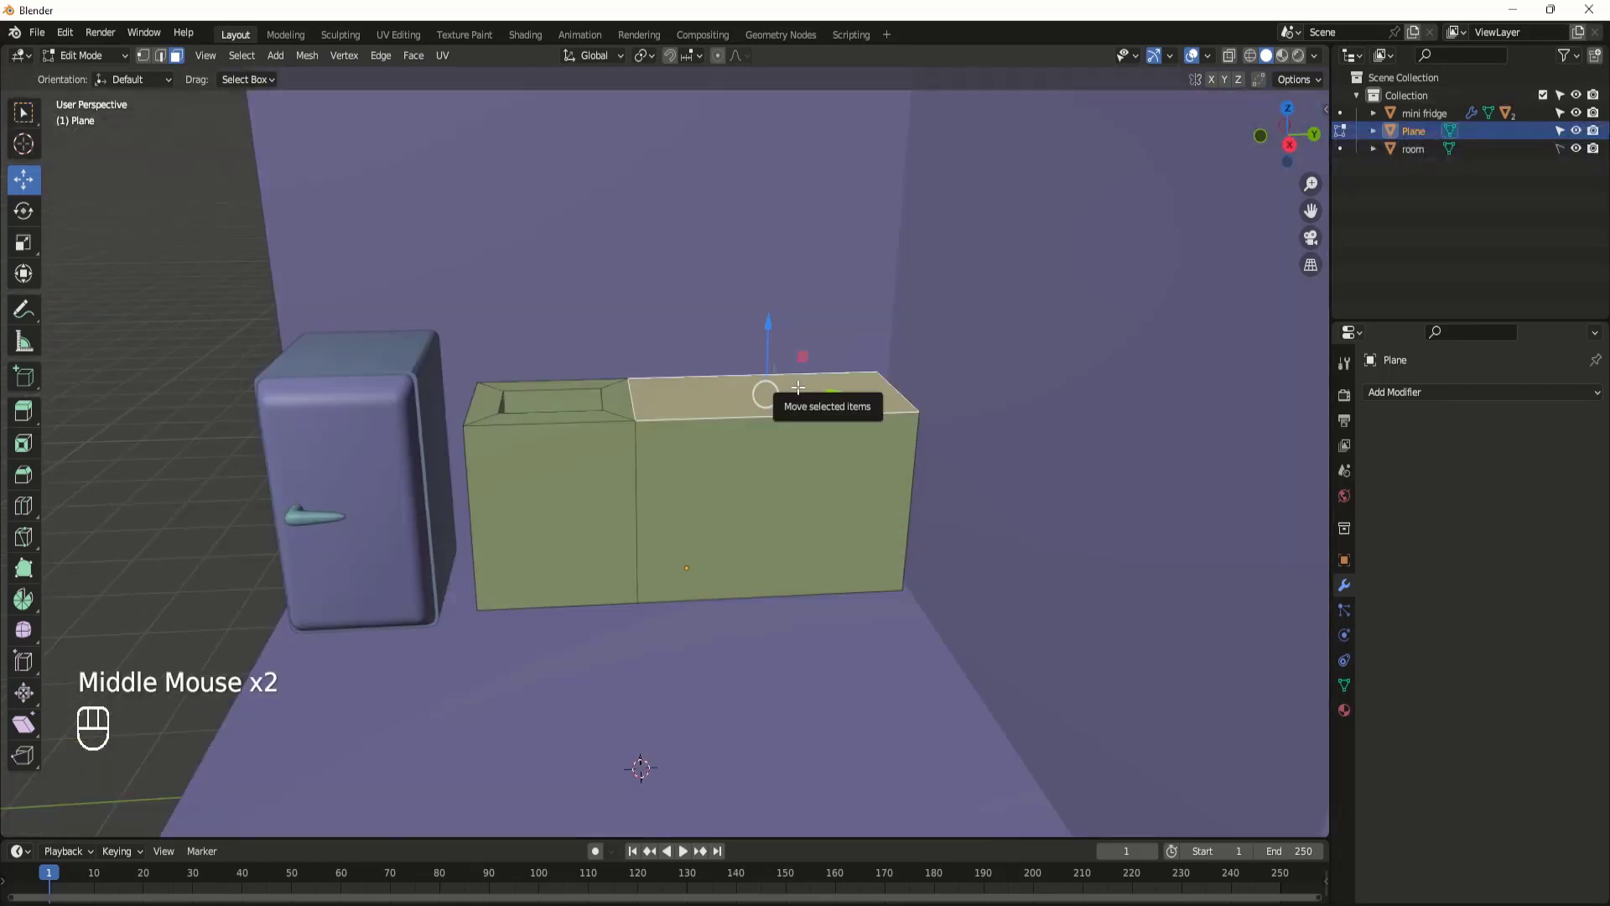
key("shift+d")
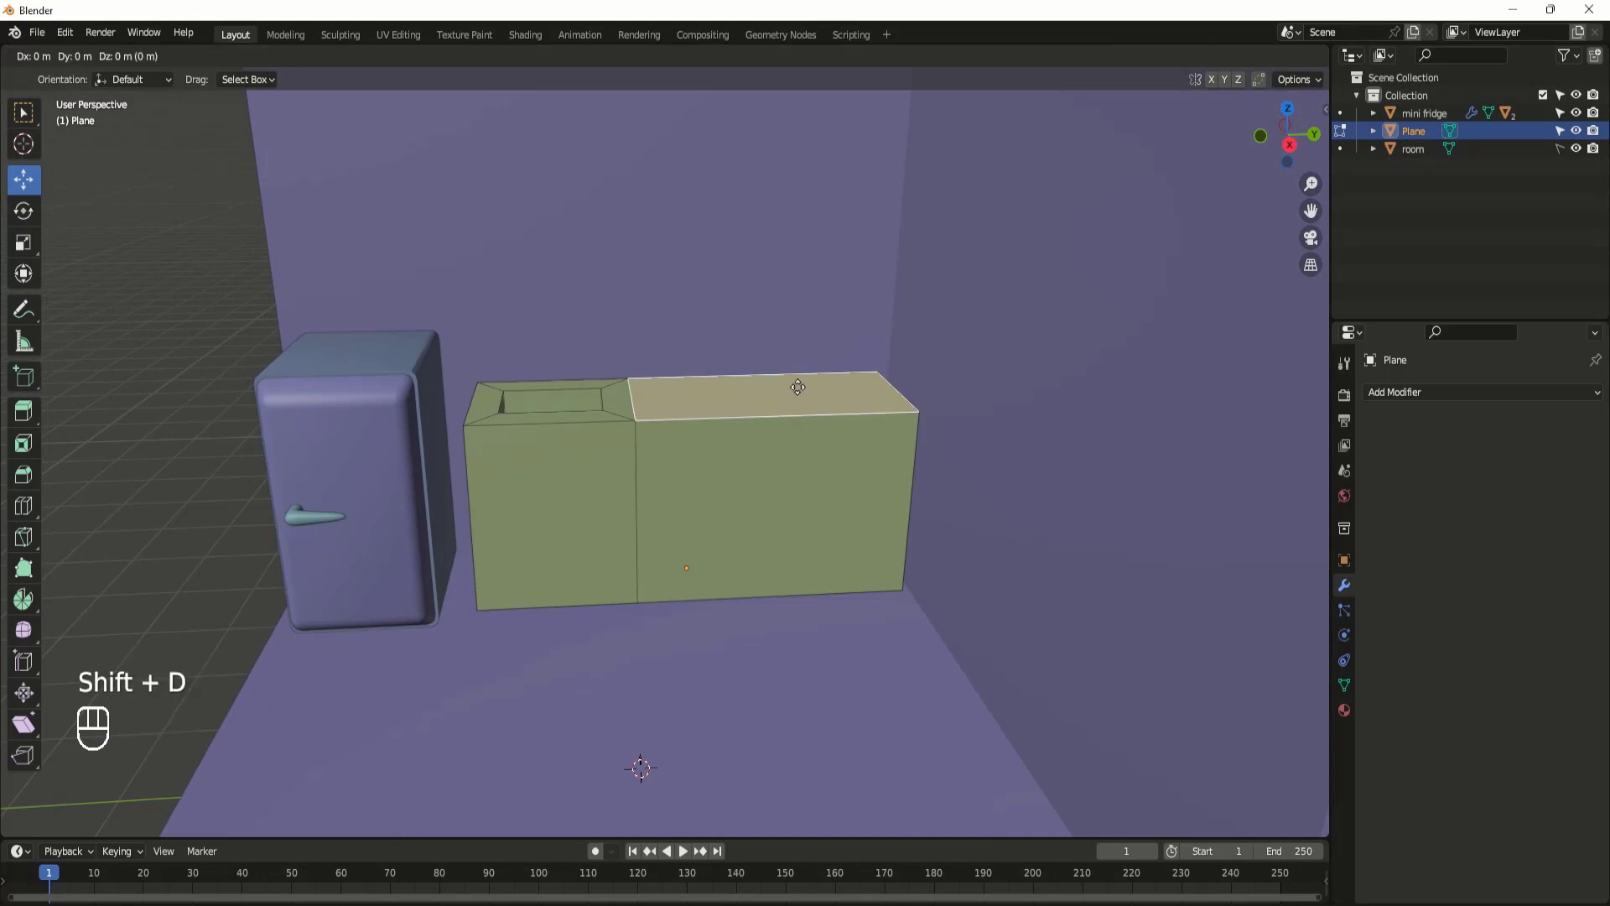
right_click(798, 387)
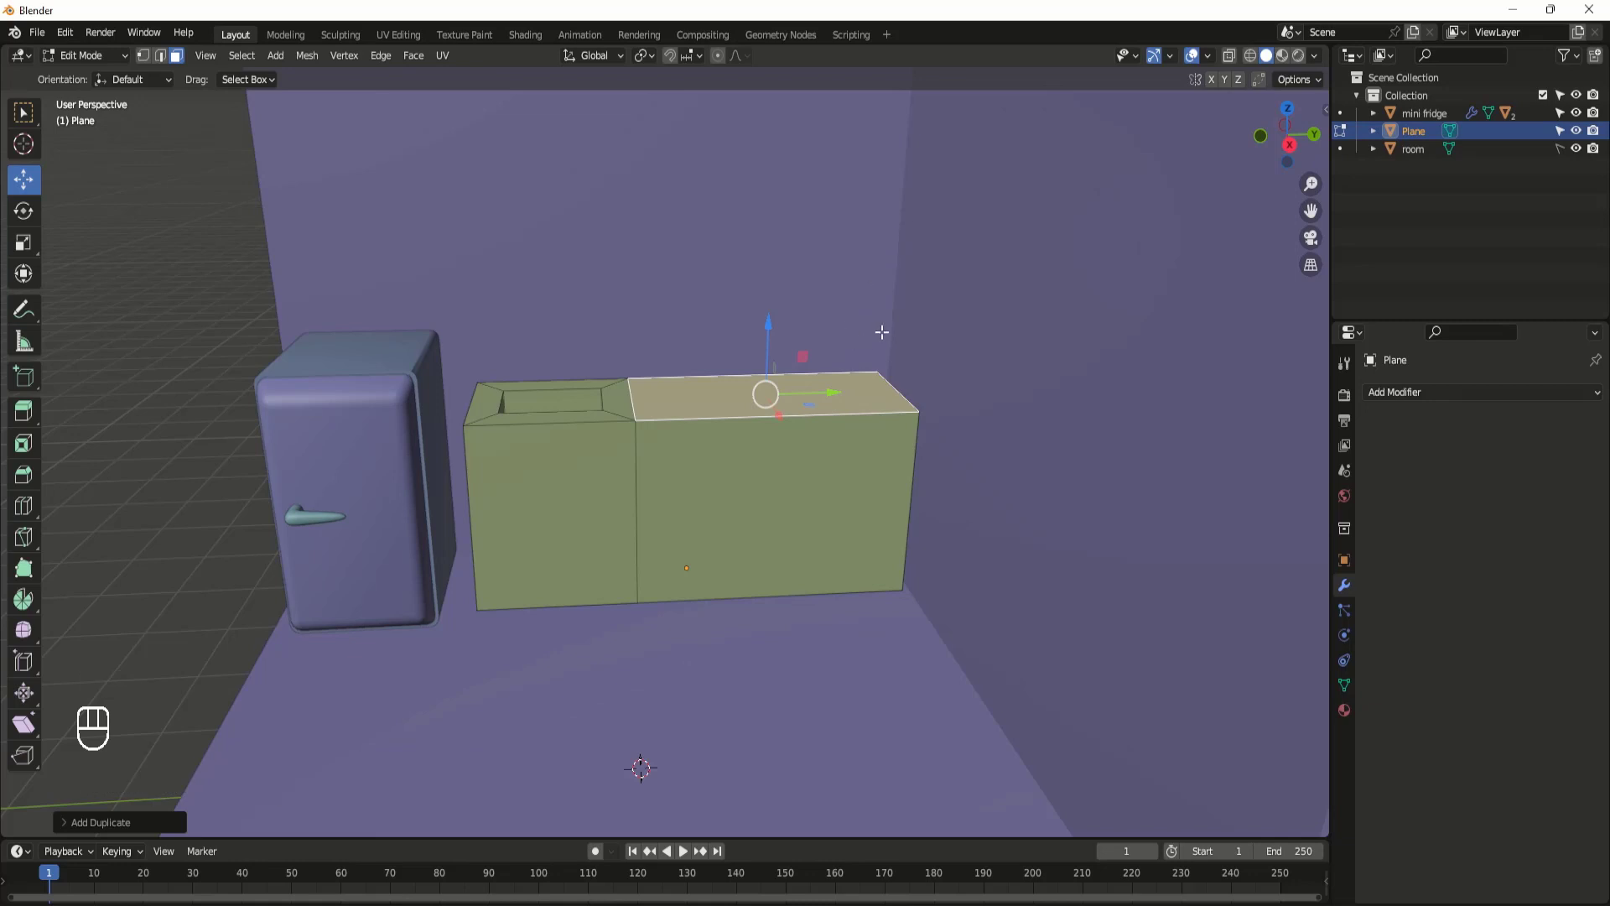
key("p")
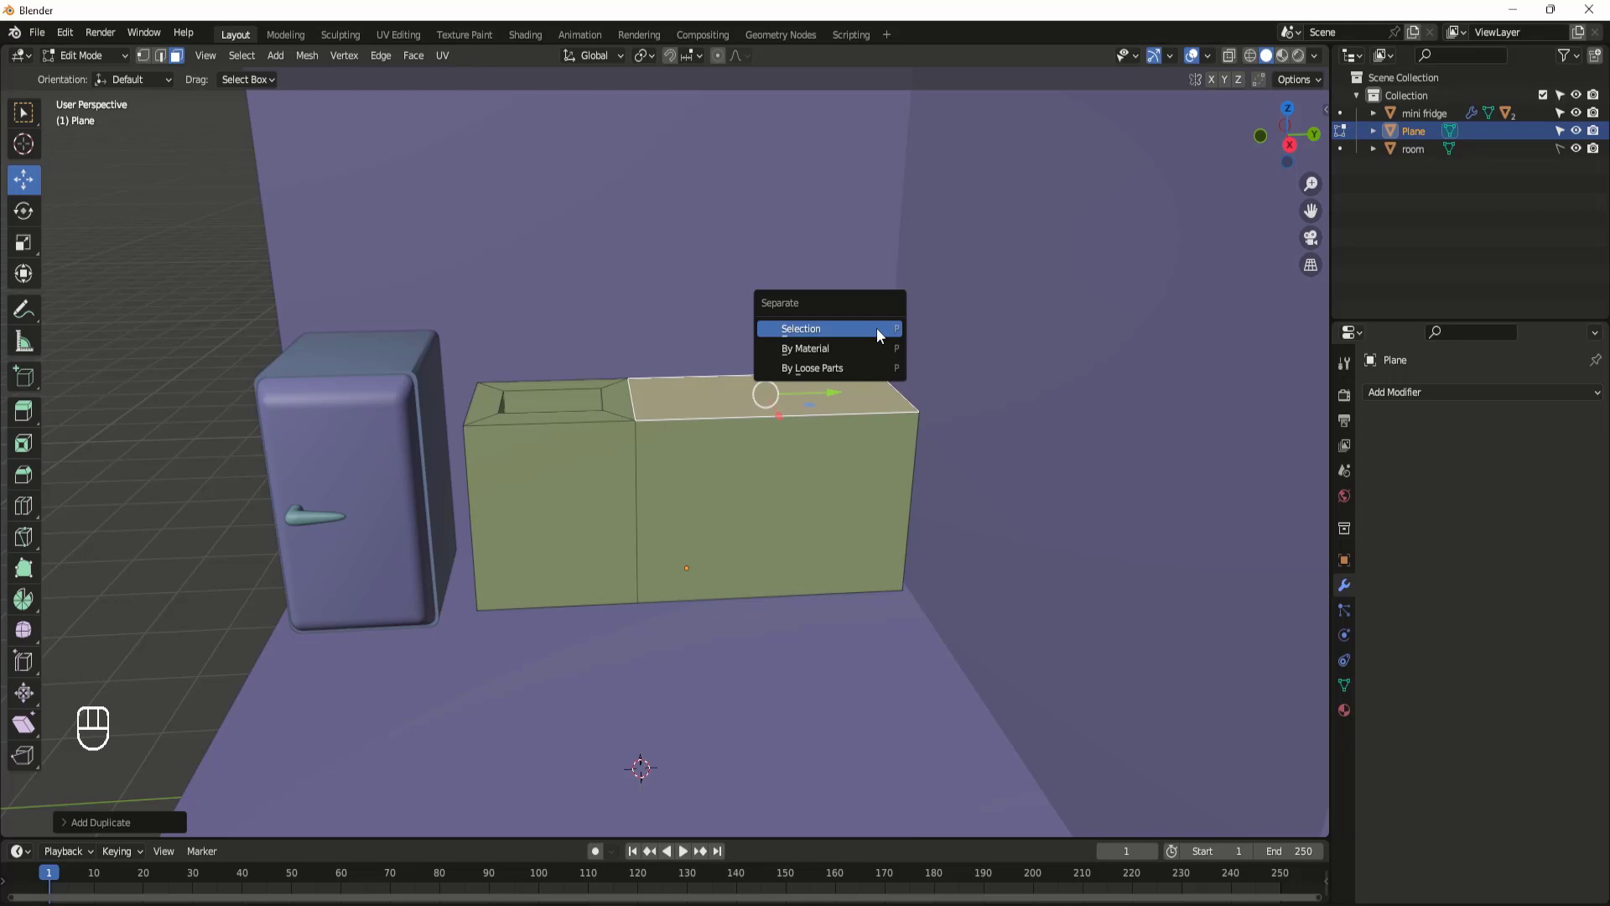
left_click(877, 329)
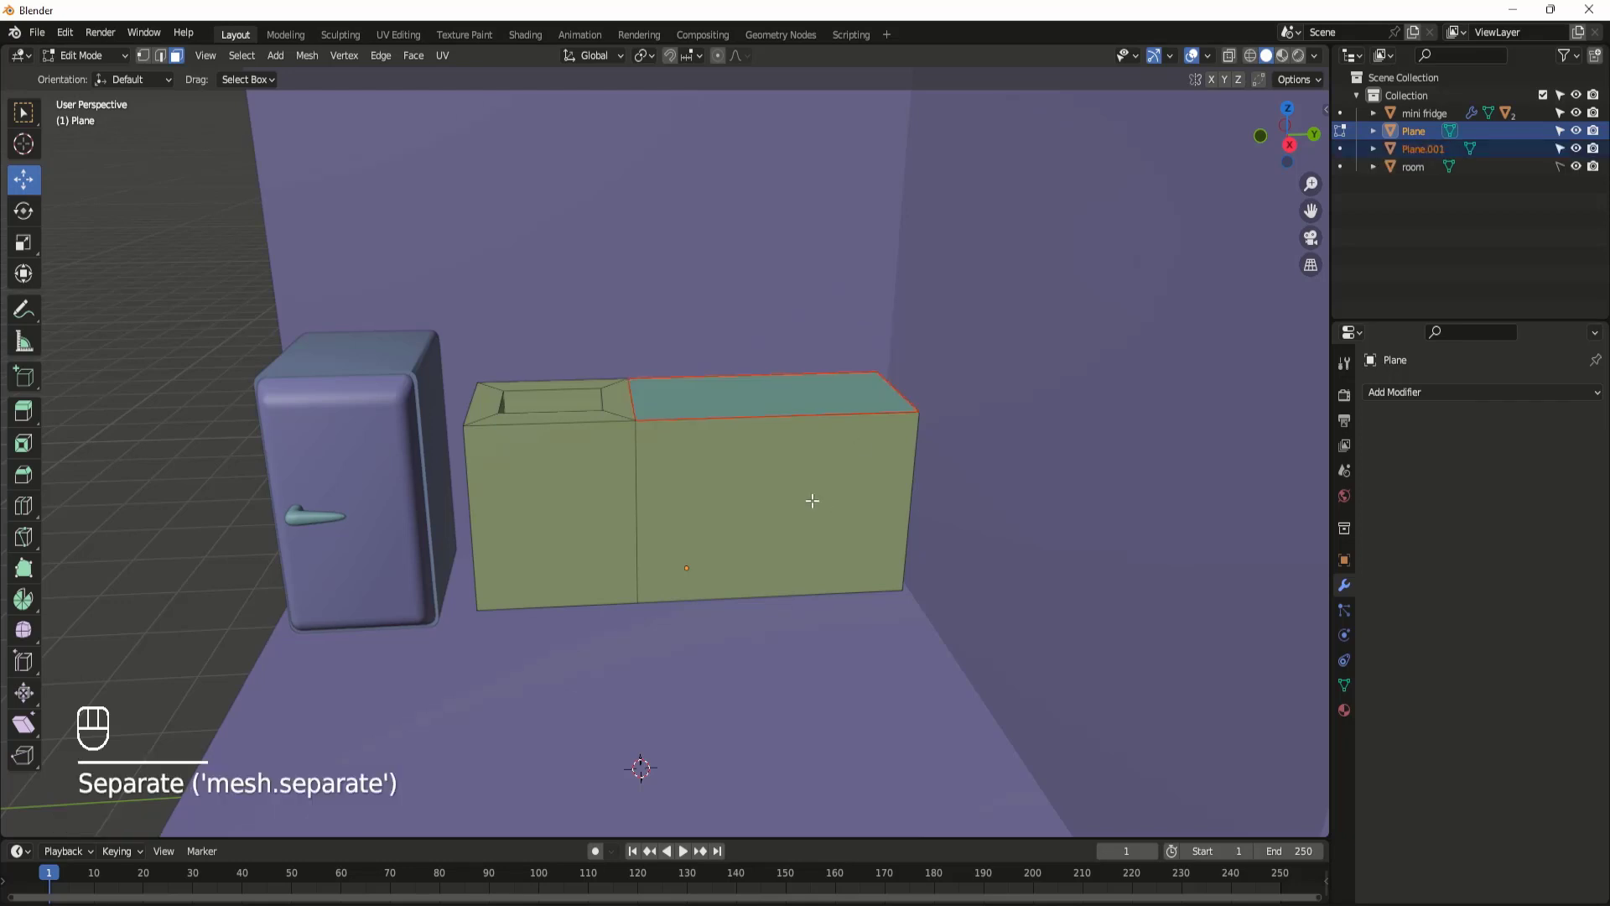
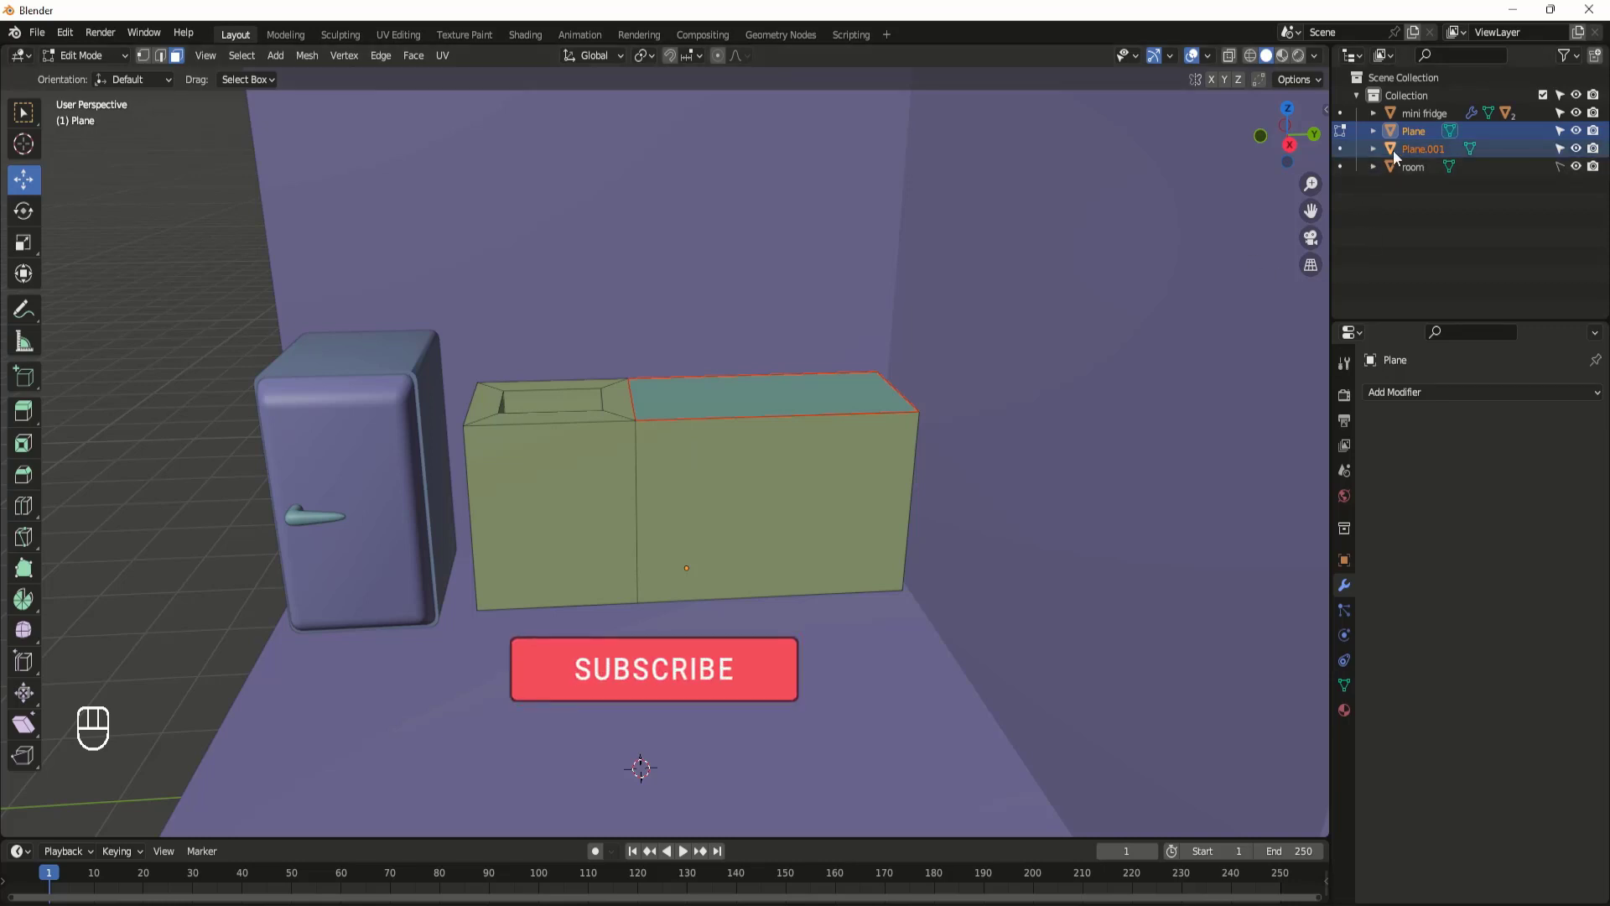
Step: Rename the separated top face object as "sink/cabinet top"
double_click(1436, 150)
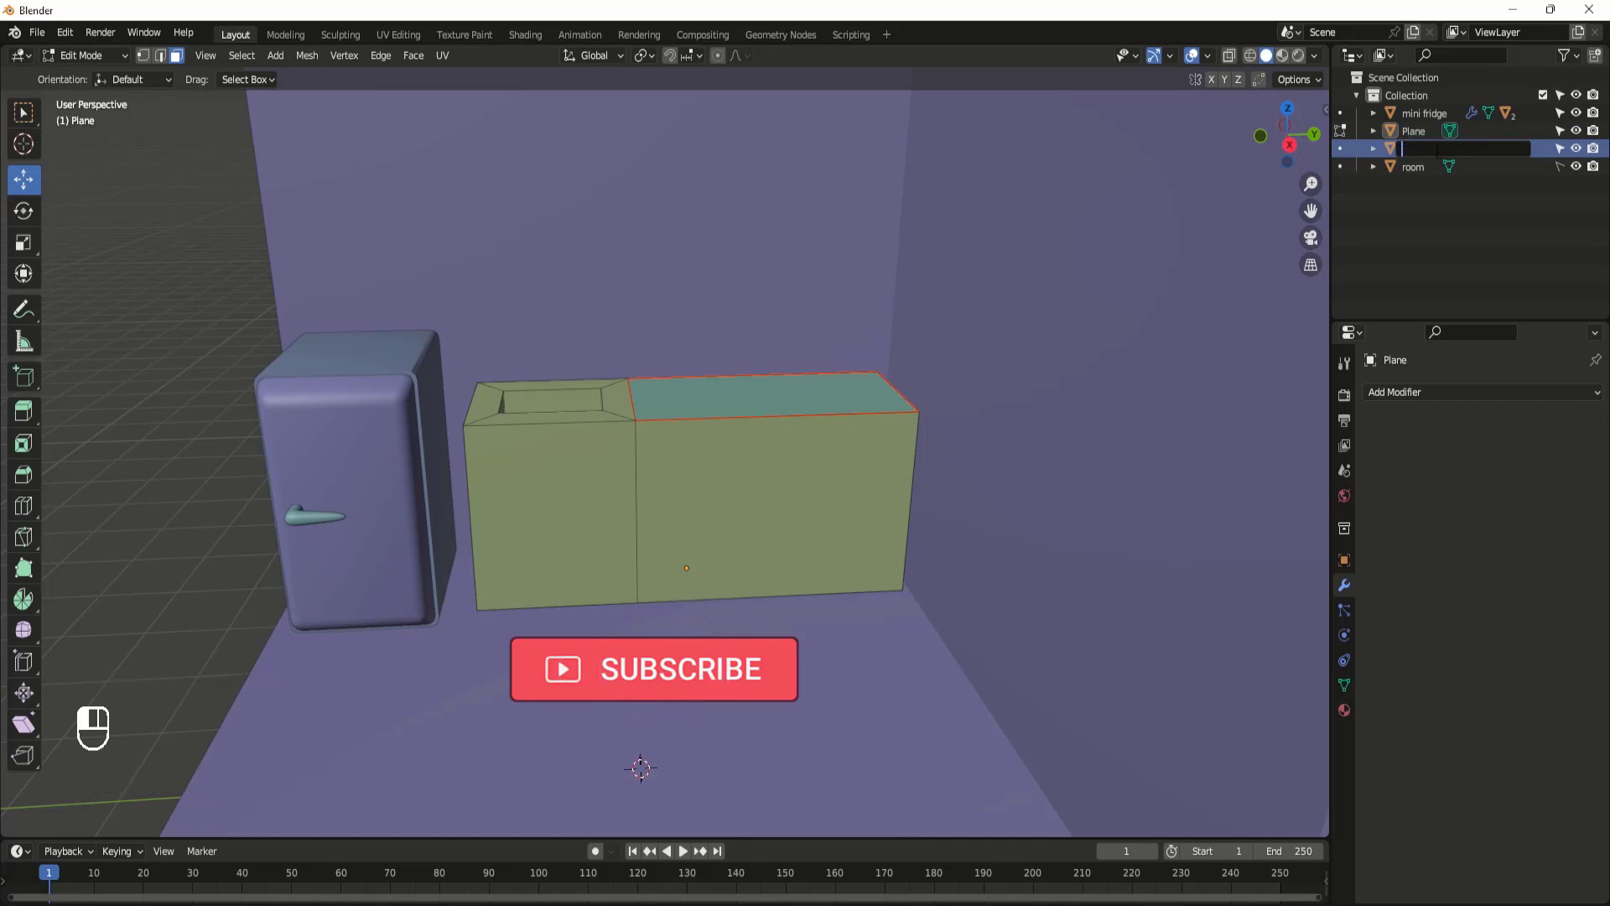
type("sink")
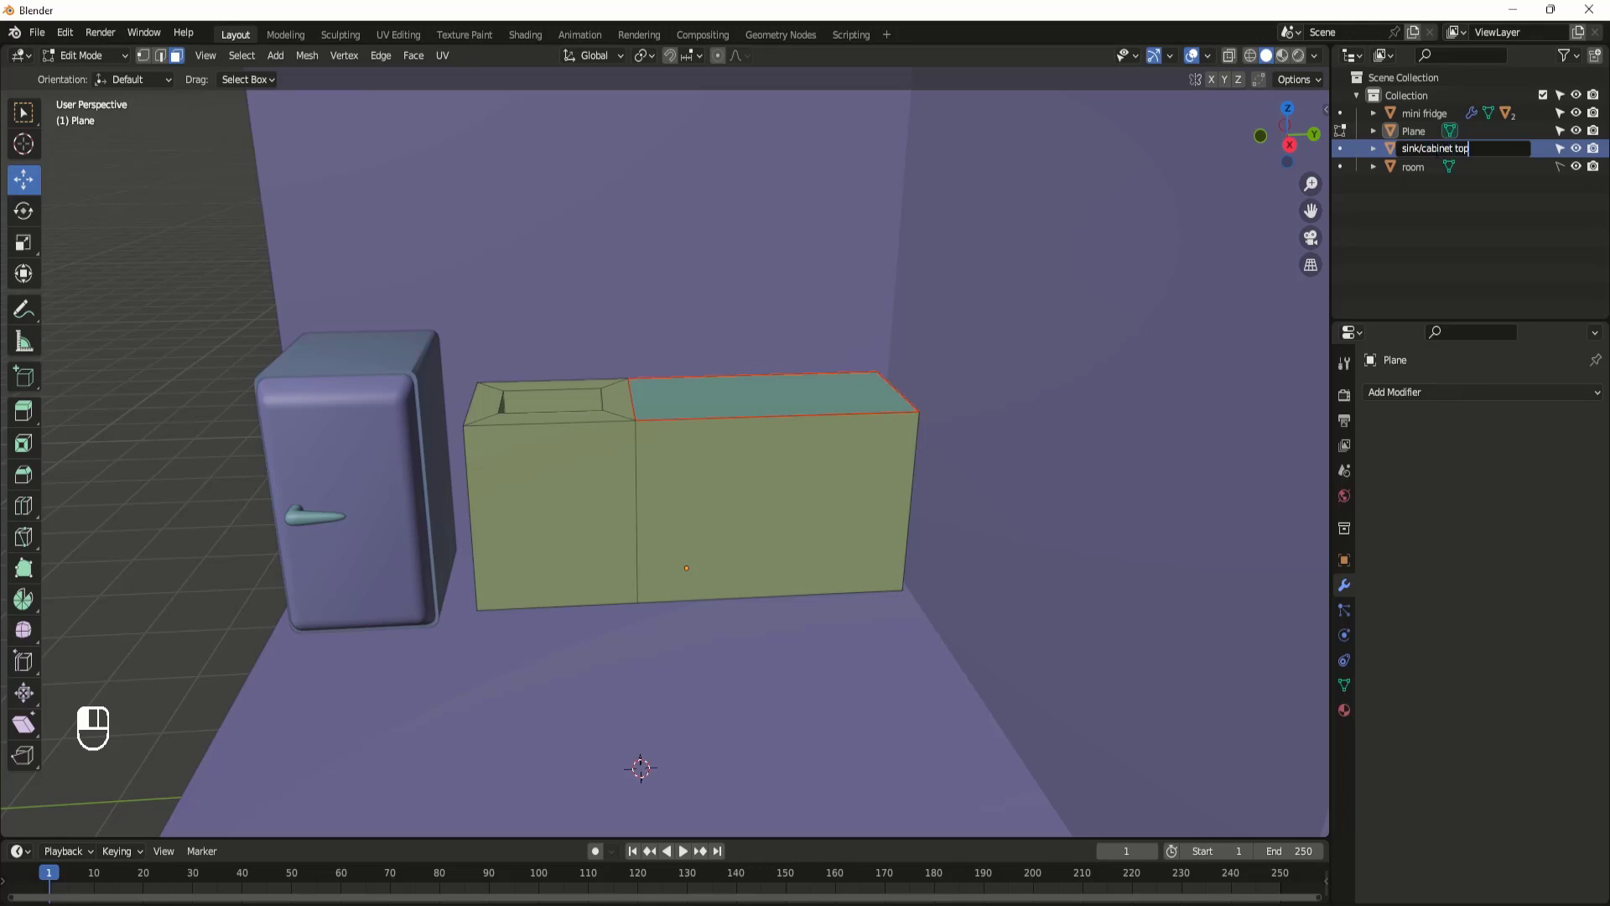
type("/cabinet top")
key("Return")
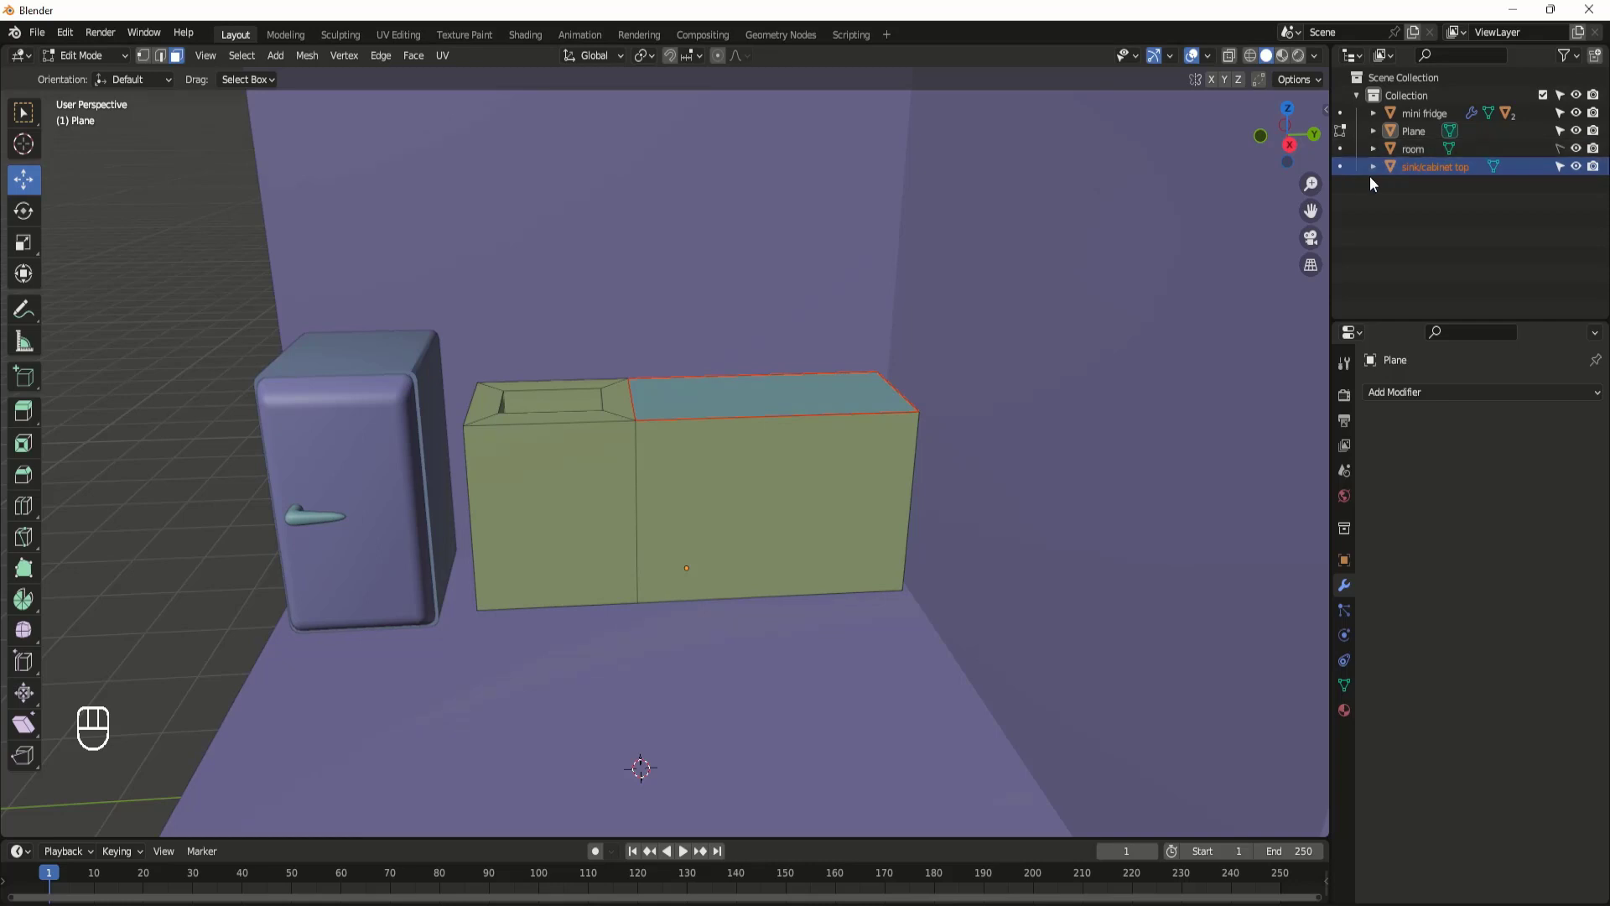
Step: Rename the counter block object as "sink/cabinet"
left_click(1412, 130)
double_click(1412, 130)
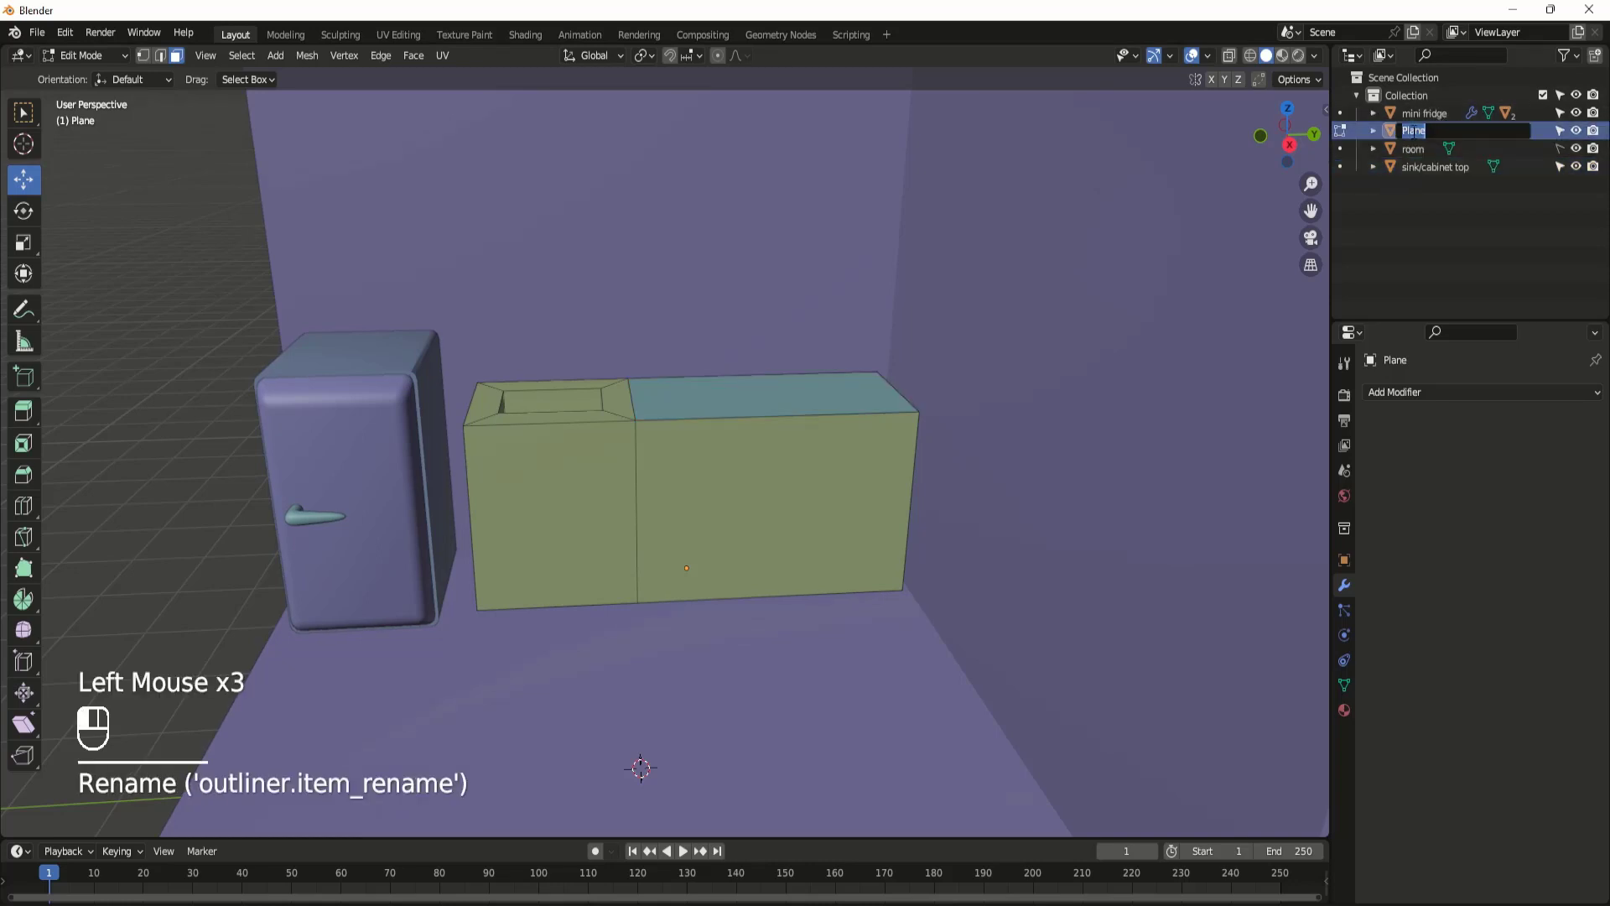
type("sink/cabinet")
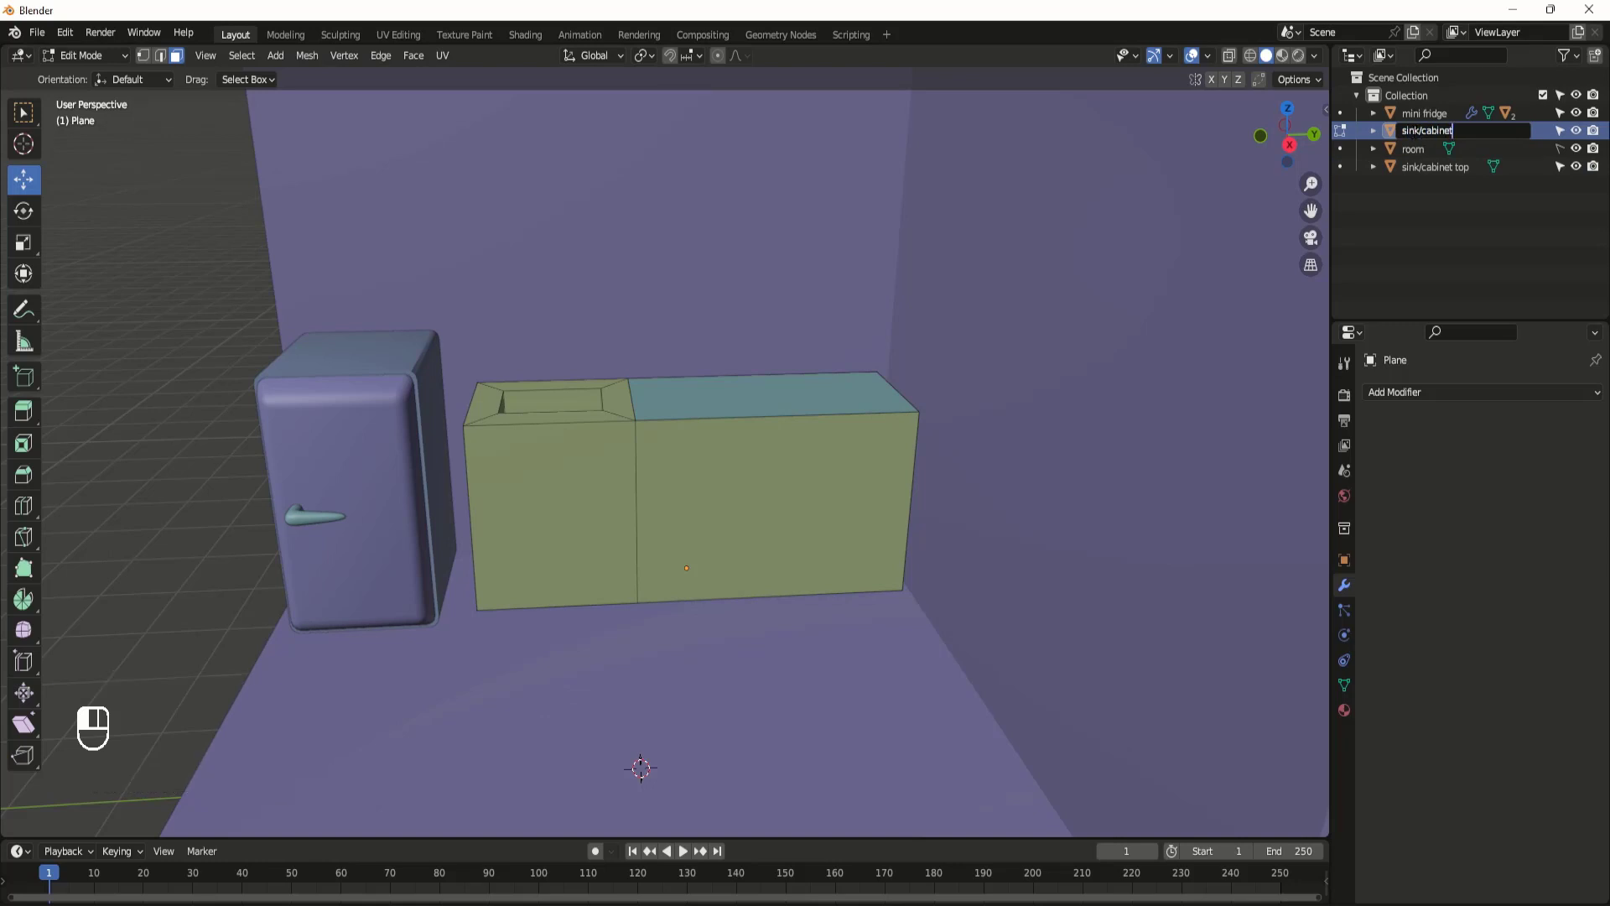
key("Return")
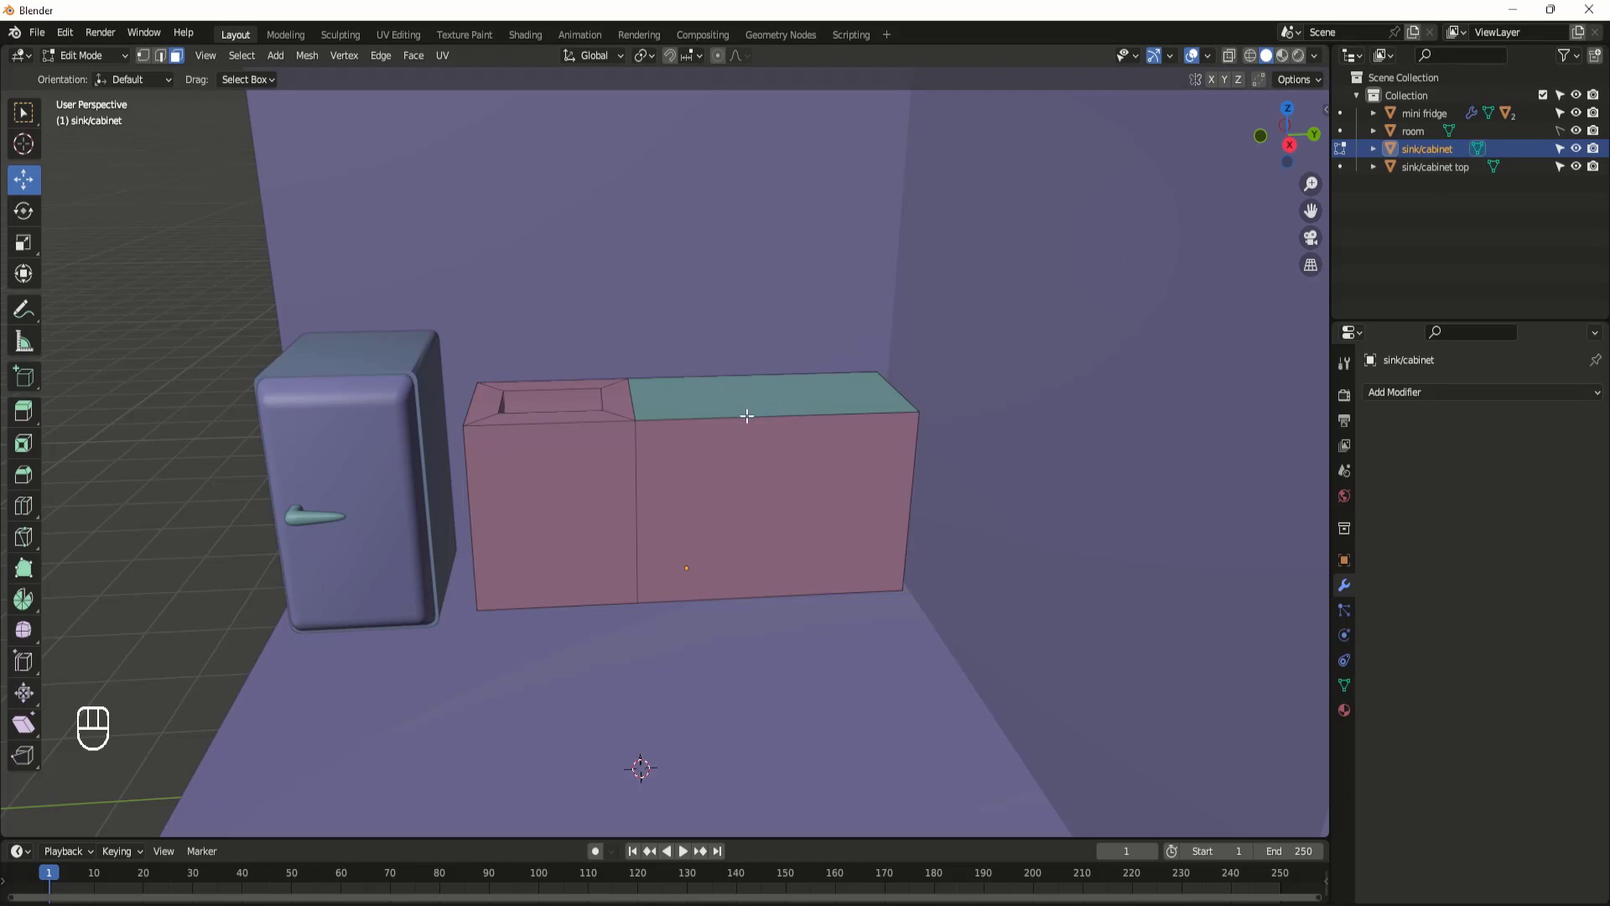
Step: Extrude the face of the sink/cabinet top object slightly upward in Edit Mode to form a thin countertop slab
key("Tab")
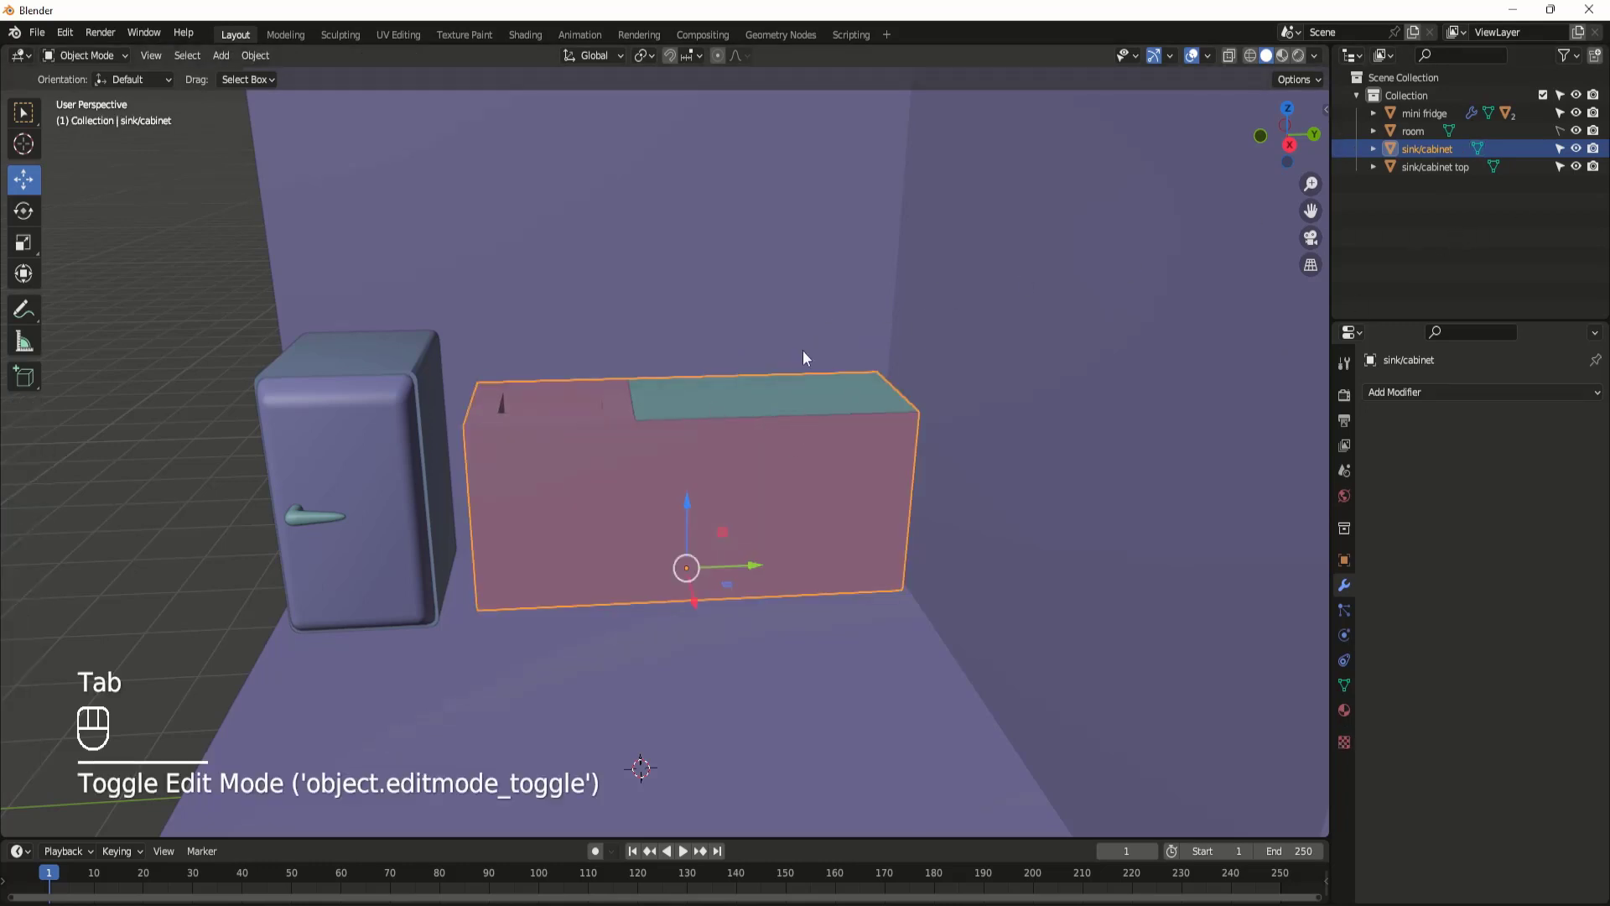
left_click(758, 386)
double_click(765, 400)
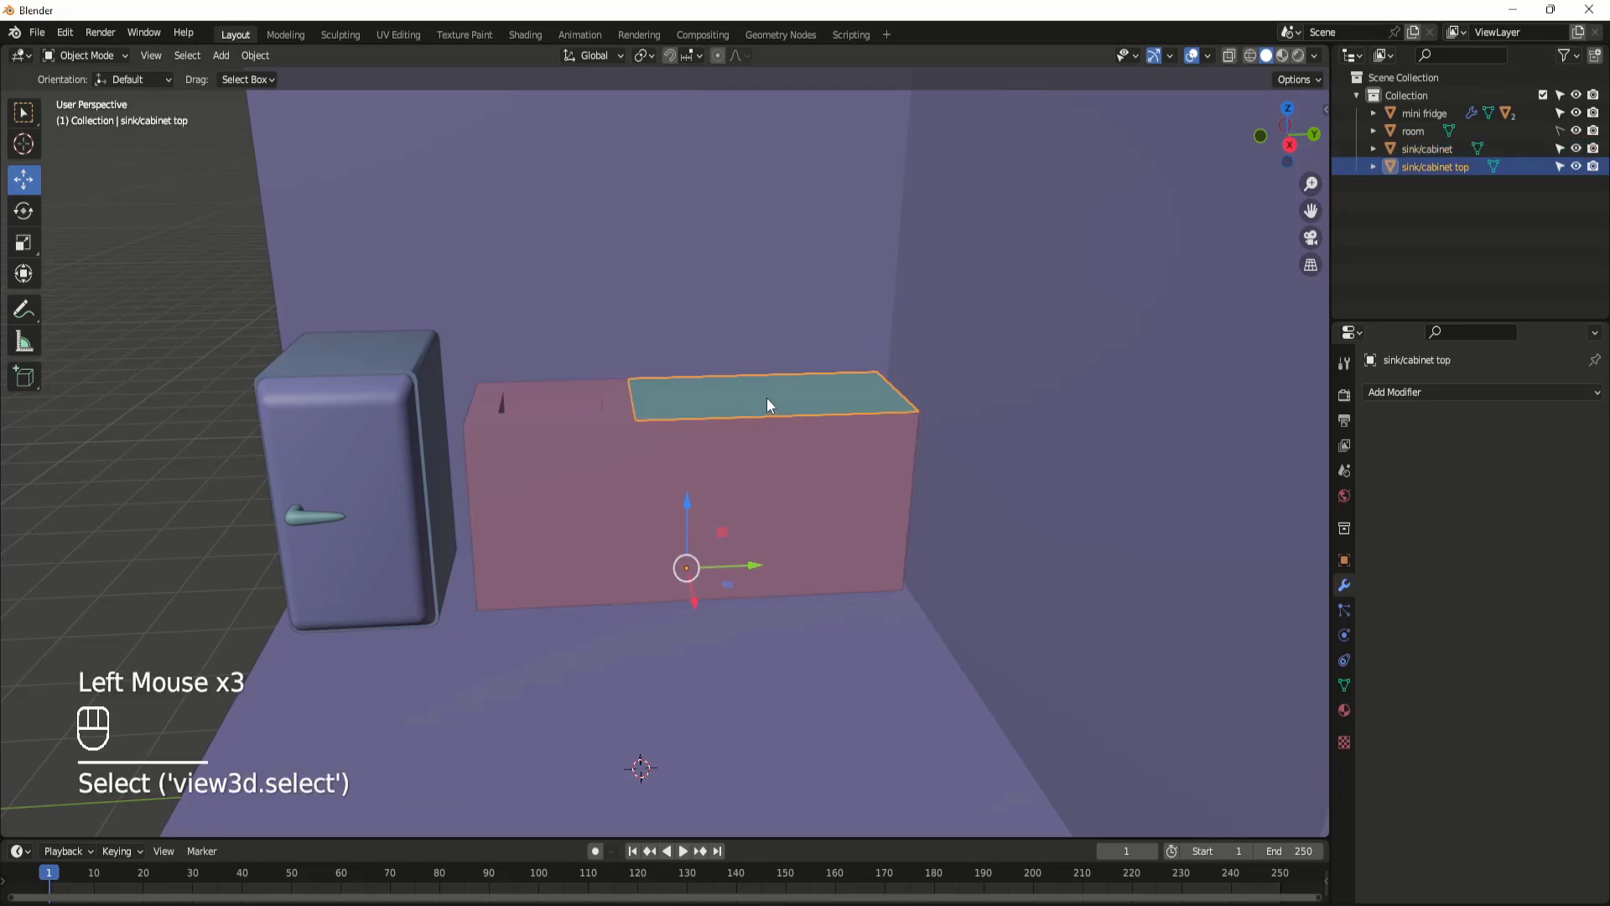
mouse_move(822, 394)
middle_mouse_down()
mouse_move(827, 366)
mouse_move(784, 380)
mouse_move(810, 394)
middle_mouse_up()
key("Tab")
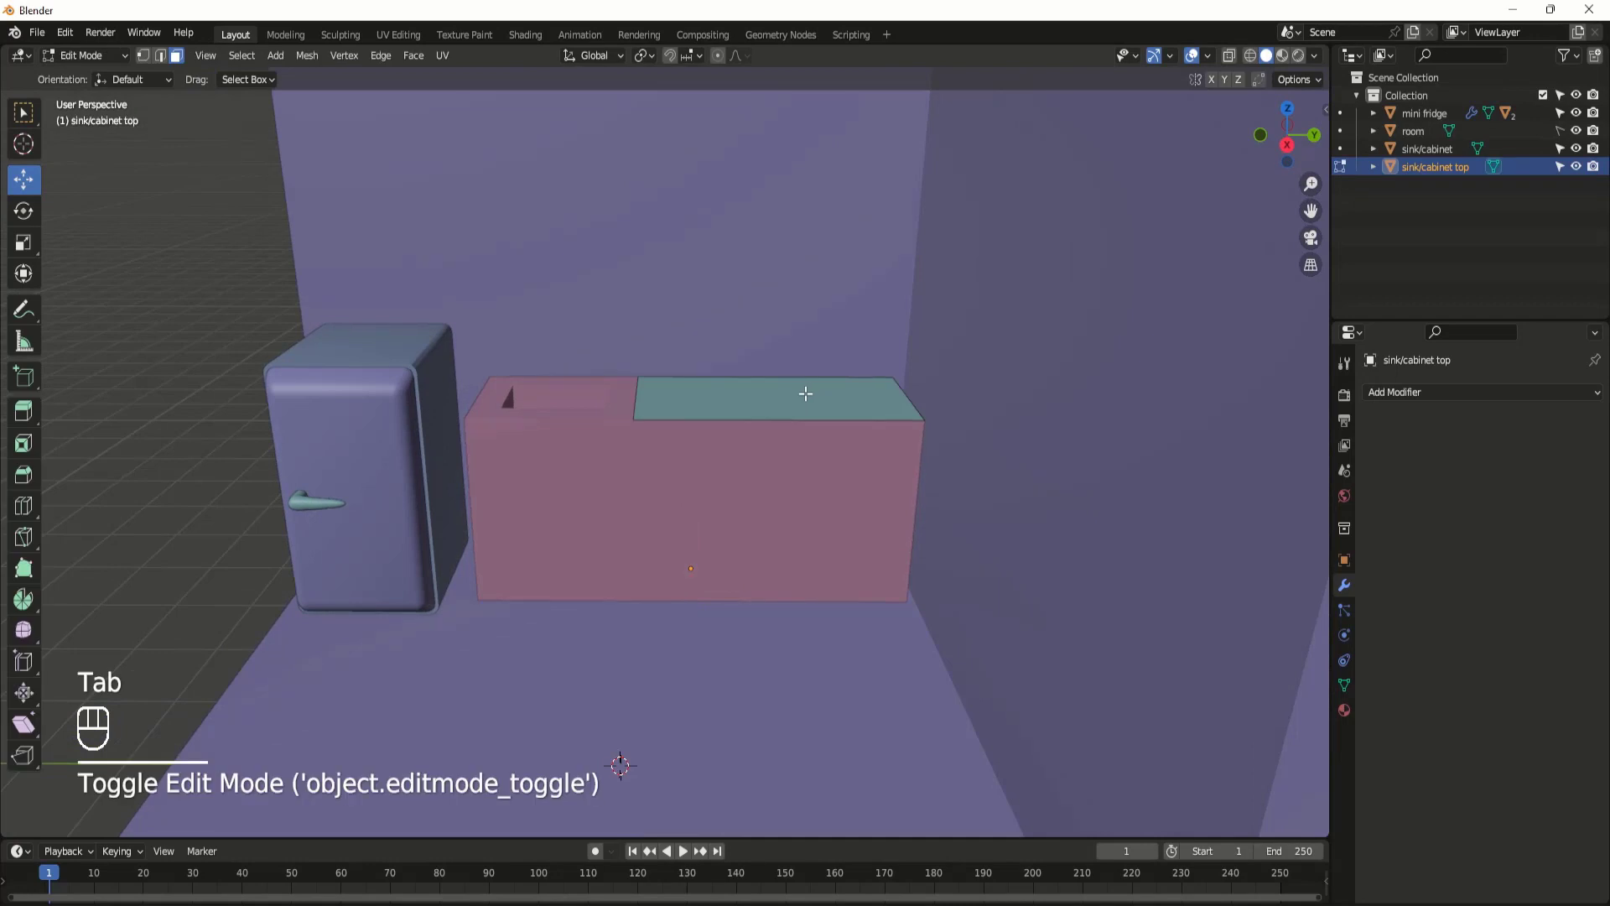
left_click(795, 396)
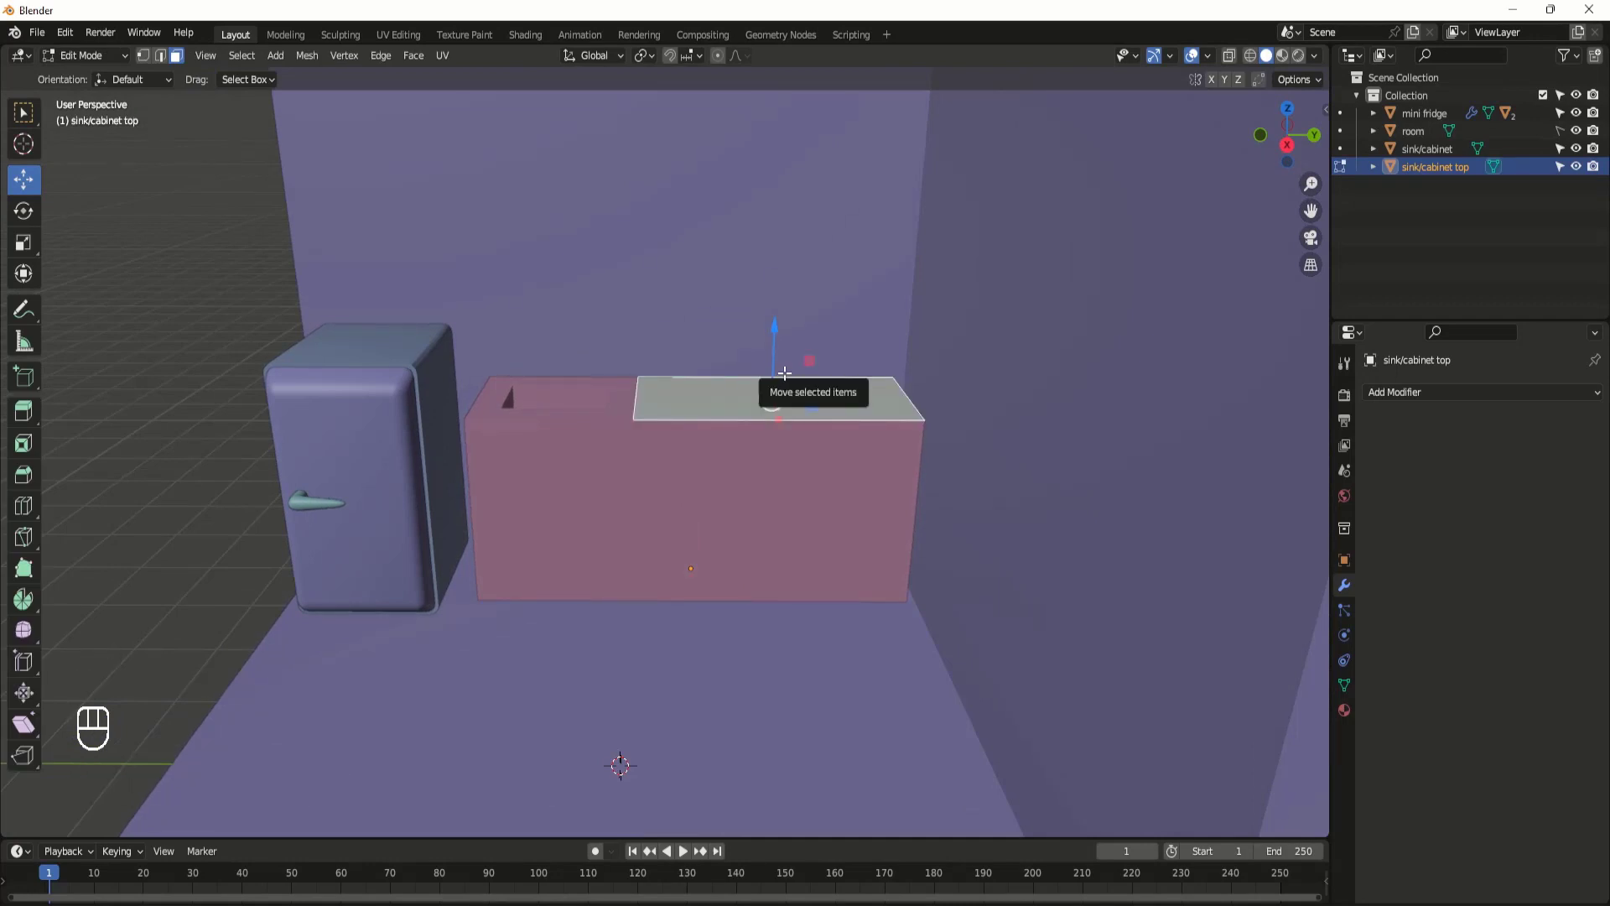
key("e")
right_click(784, 373)
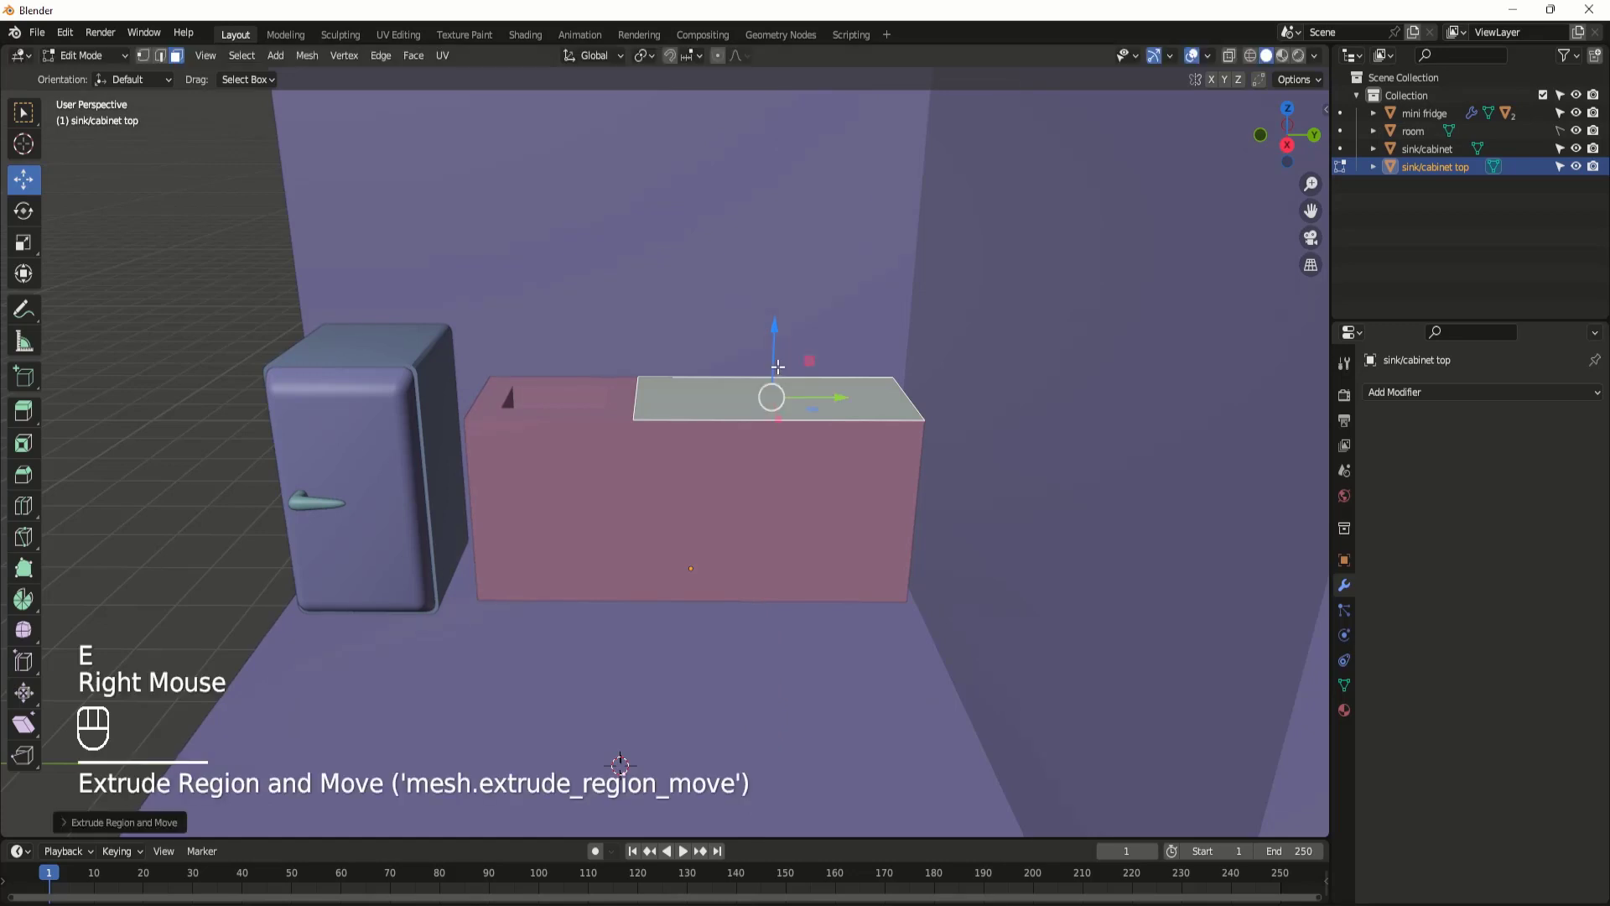
mouse_move(778, 367)
left_mouse_down()
mouse_move(780, 340)
mouse_move(786, 370)
left_mouse_up()
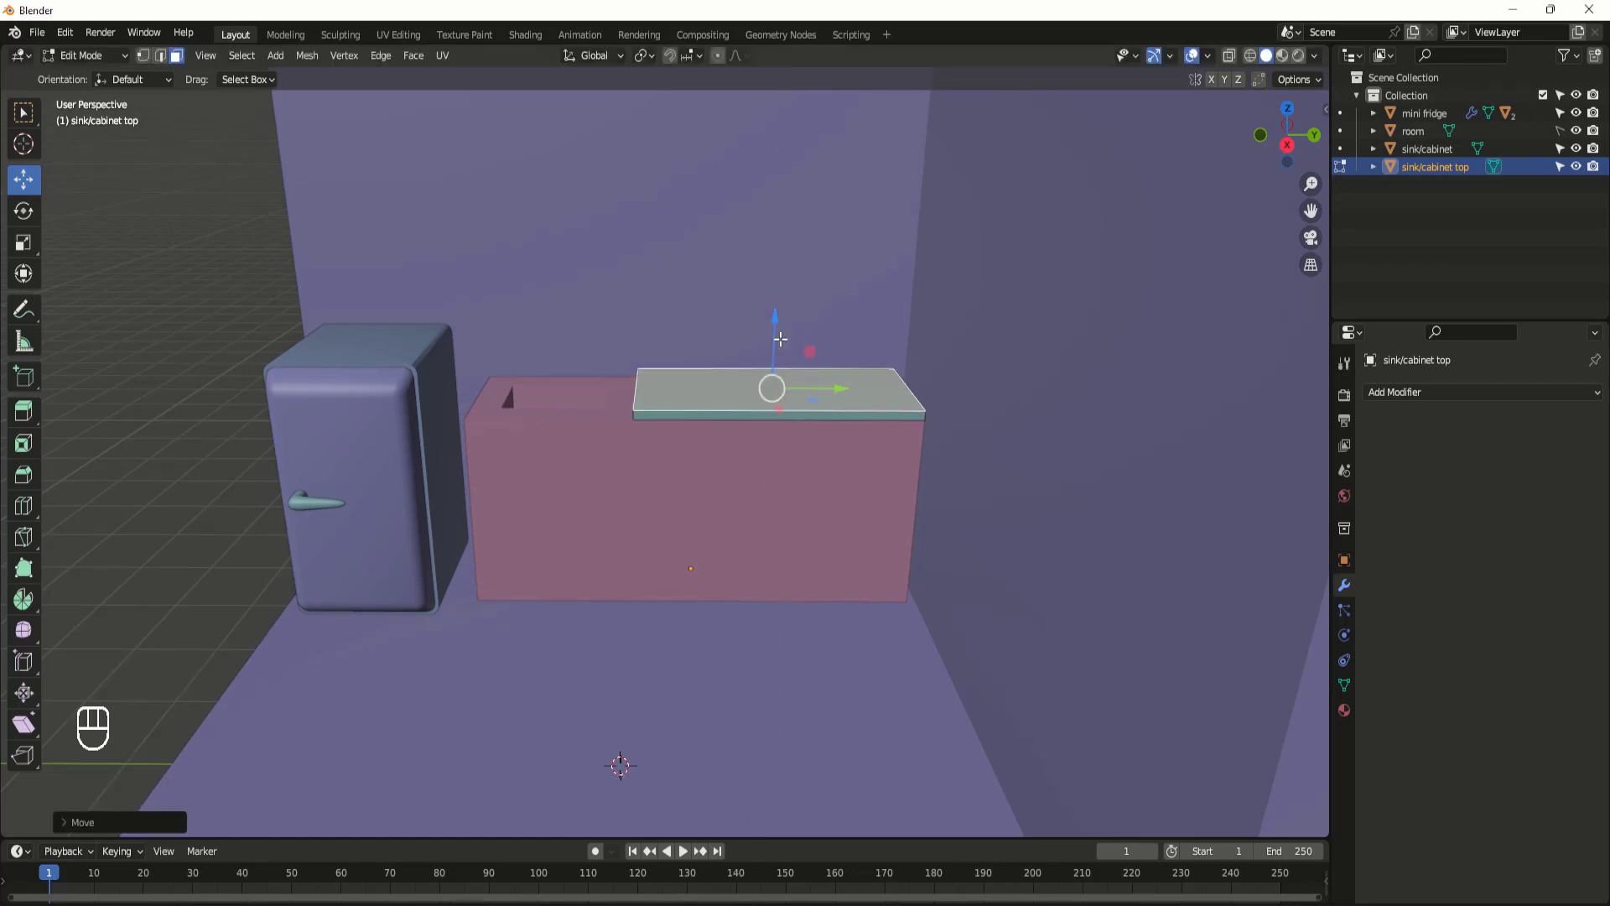
middle_click_drag(788, 370, 839, 402)
scroll(864, 428, "up", 4)
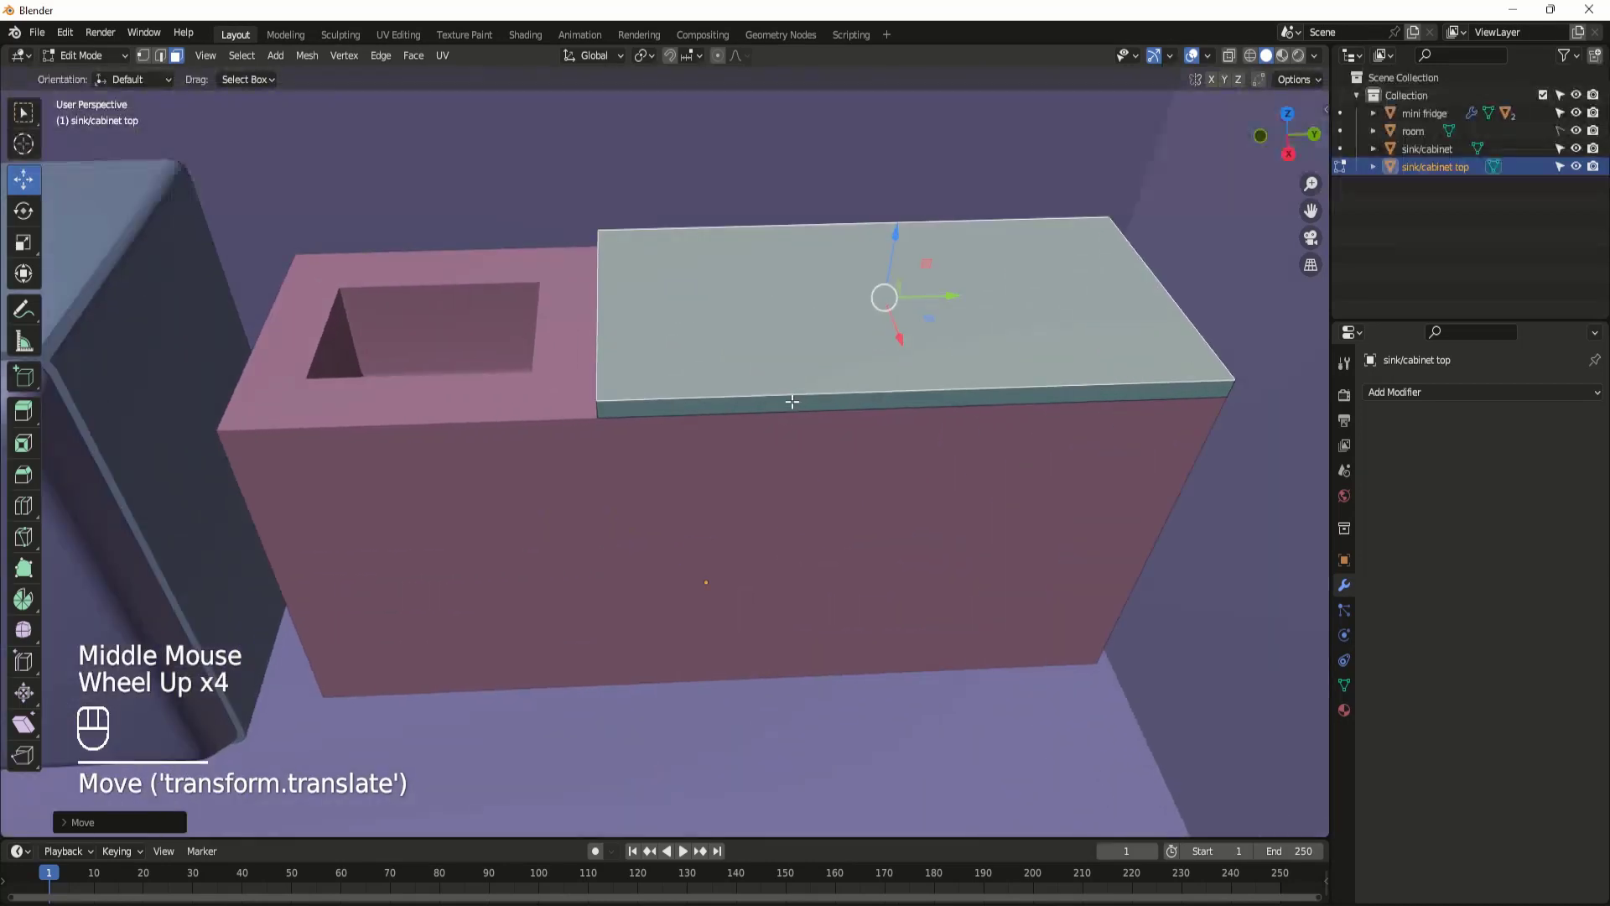
Step: Bevel the edges of the countertop slab's top face with a narrow bevel
scroll(864, 428, "down", 1)
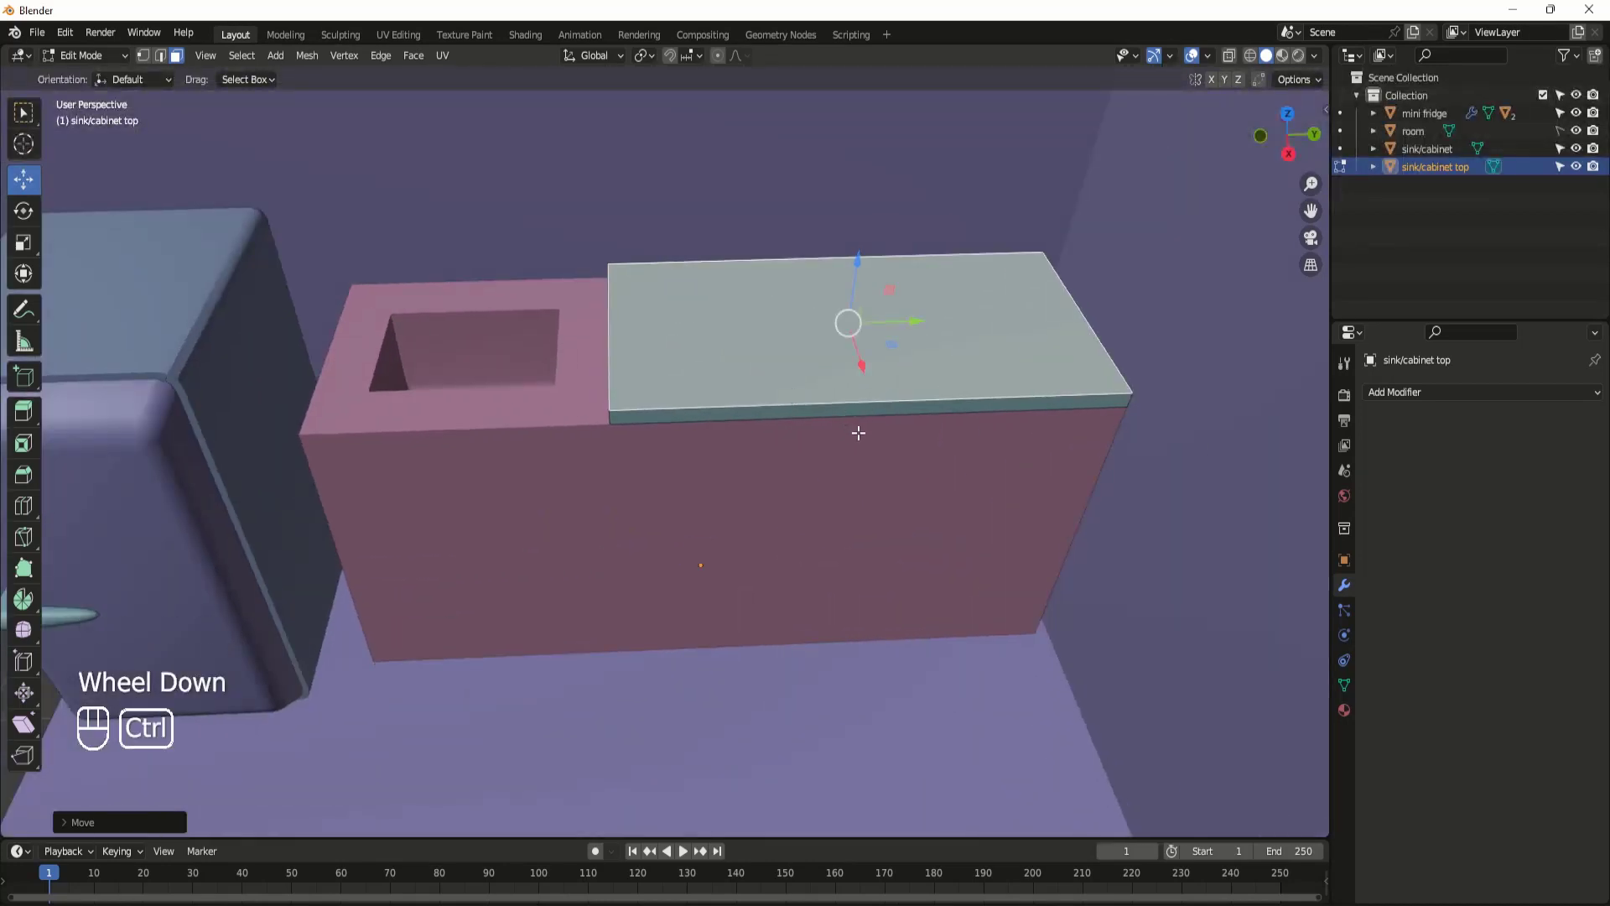
key("ctrl+b")
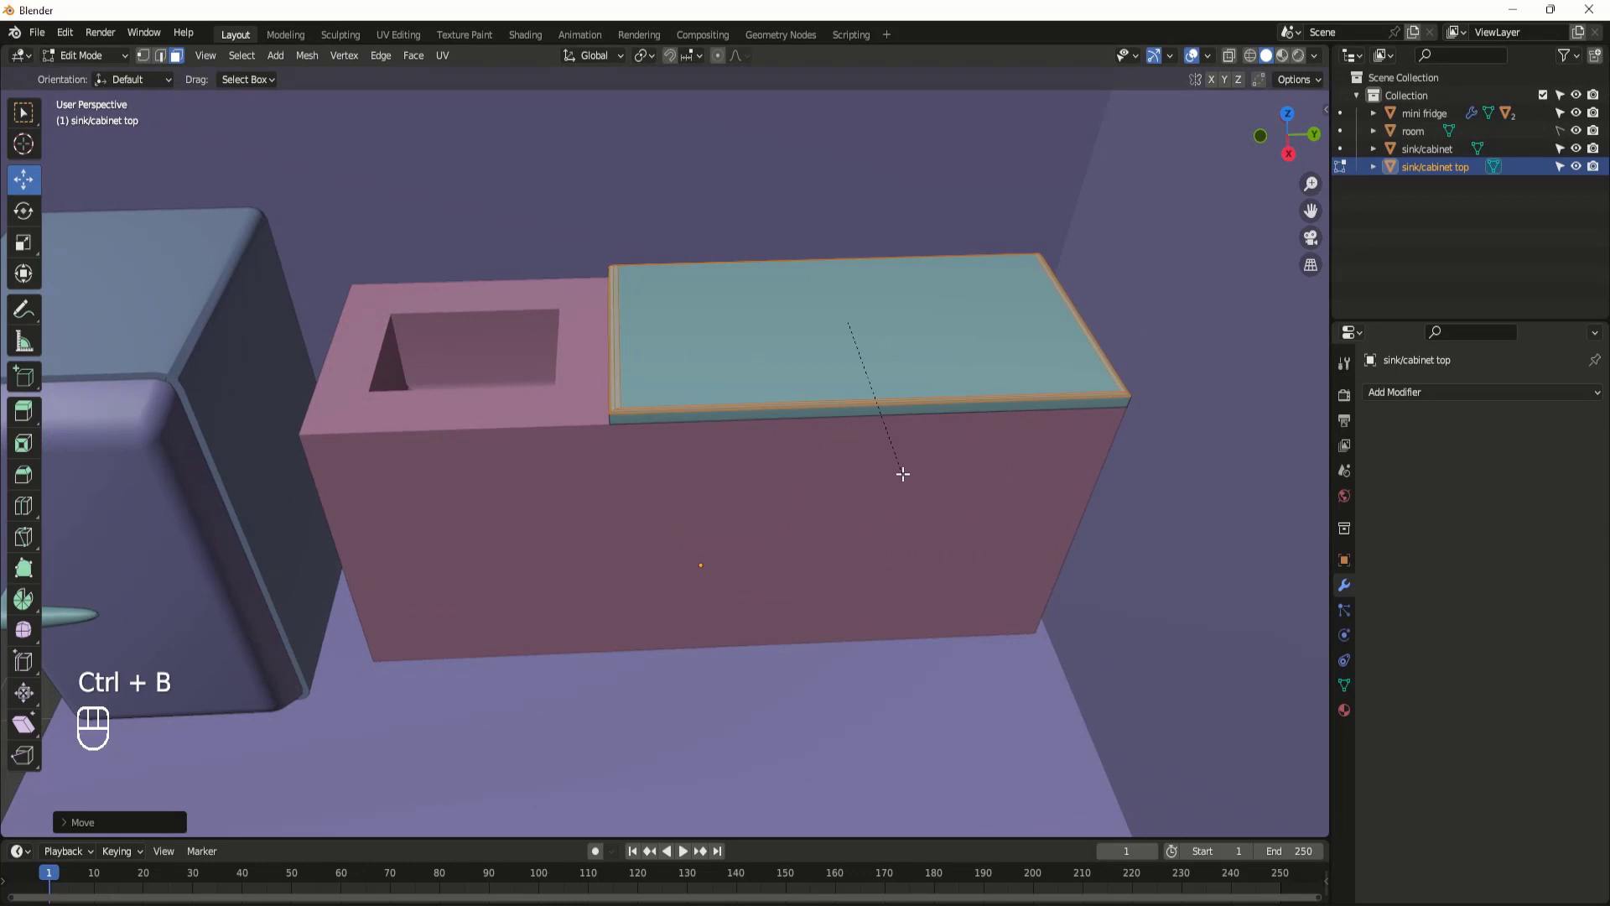
scroll(903, 476, "down", 1)
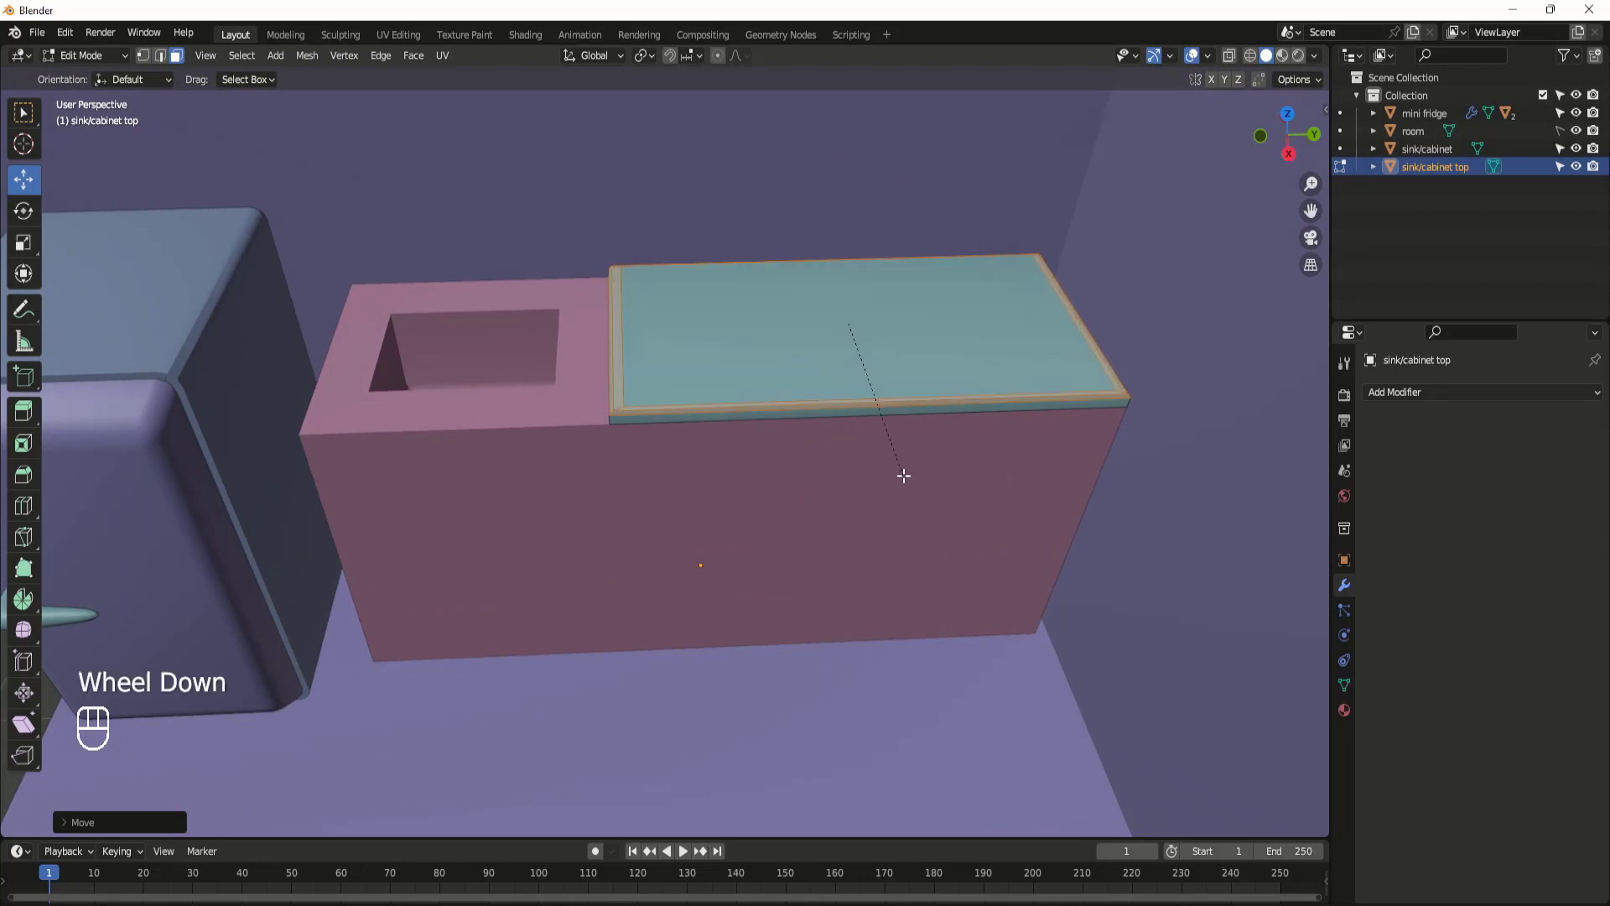
left_click(903, 475)
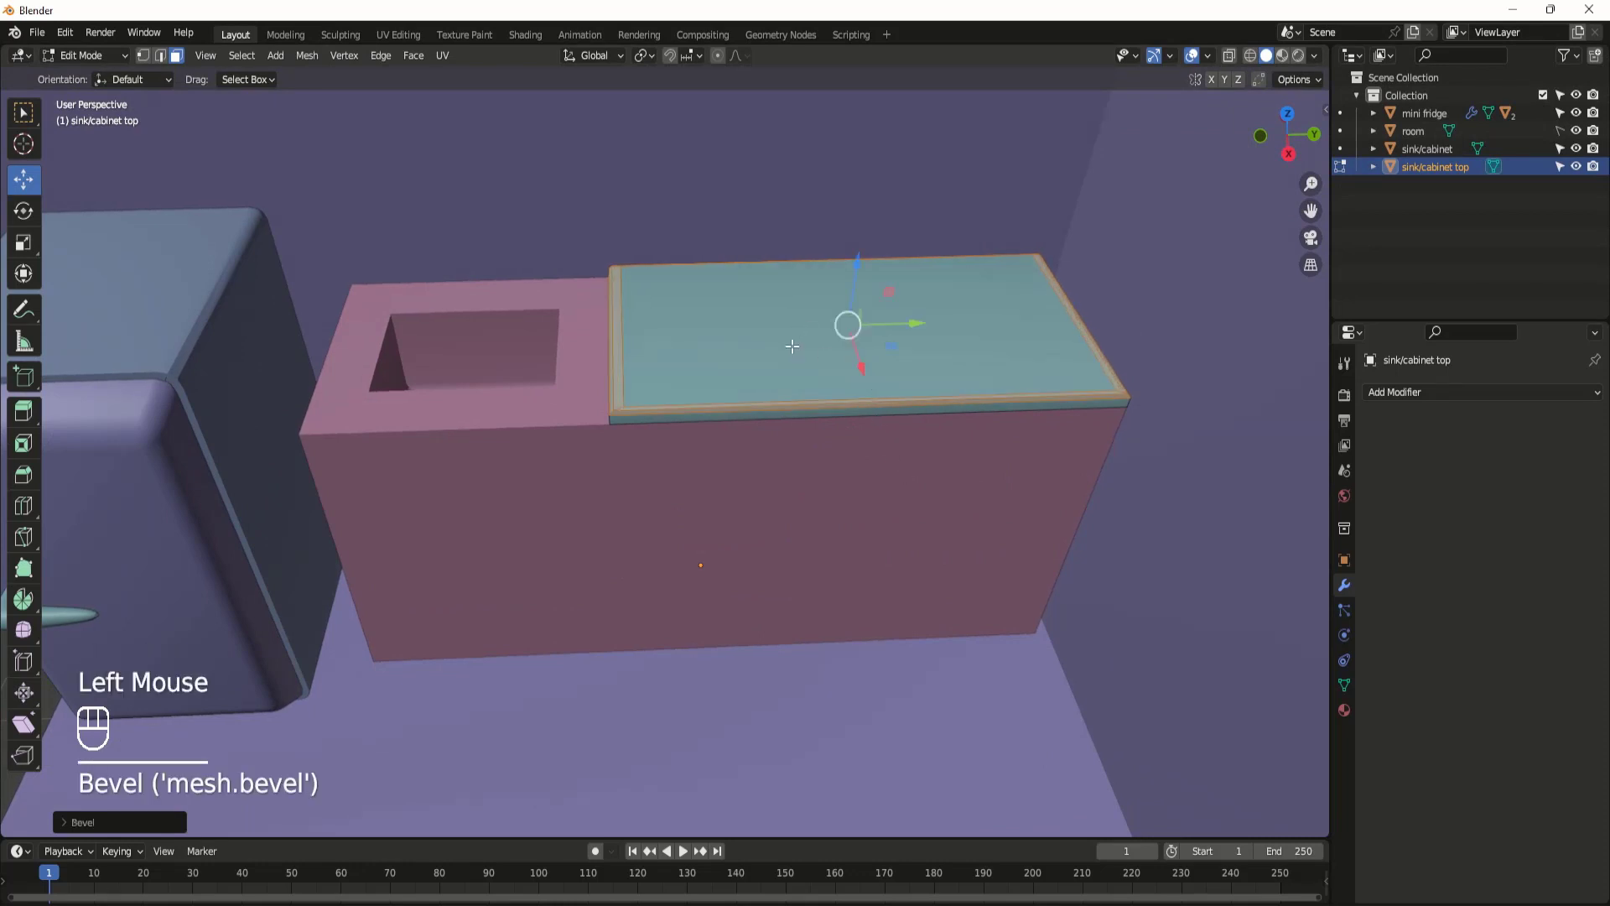
Step: Return to Object Mode and apply smooth shading to the sink/cabinet top object
key("Tab")
middle_click_drag(837, 403, 721, 494)
right_click(840, 355)
left_click(839, 355)
scroll(864, 406, "up", 2)
scroll(736, 495, "down", 2)
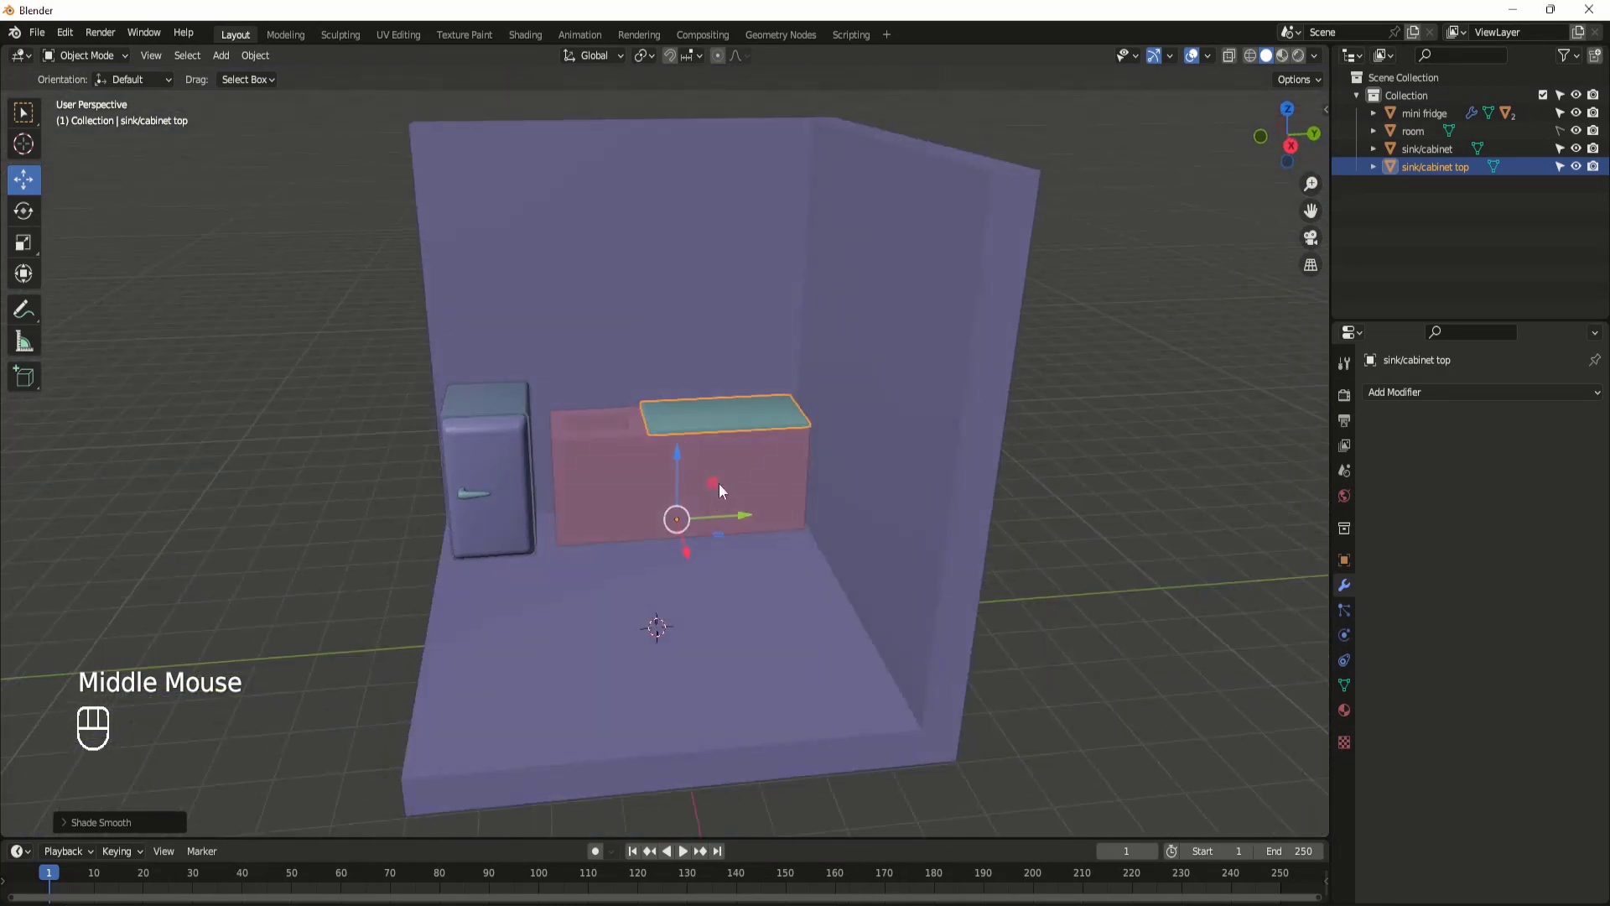
Step: Add a cube mesh to the room scene
scroll(718, 483, "up", 1)
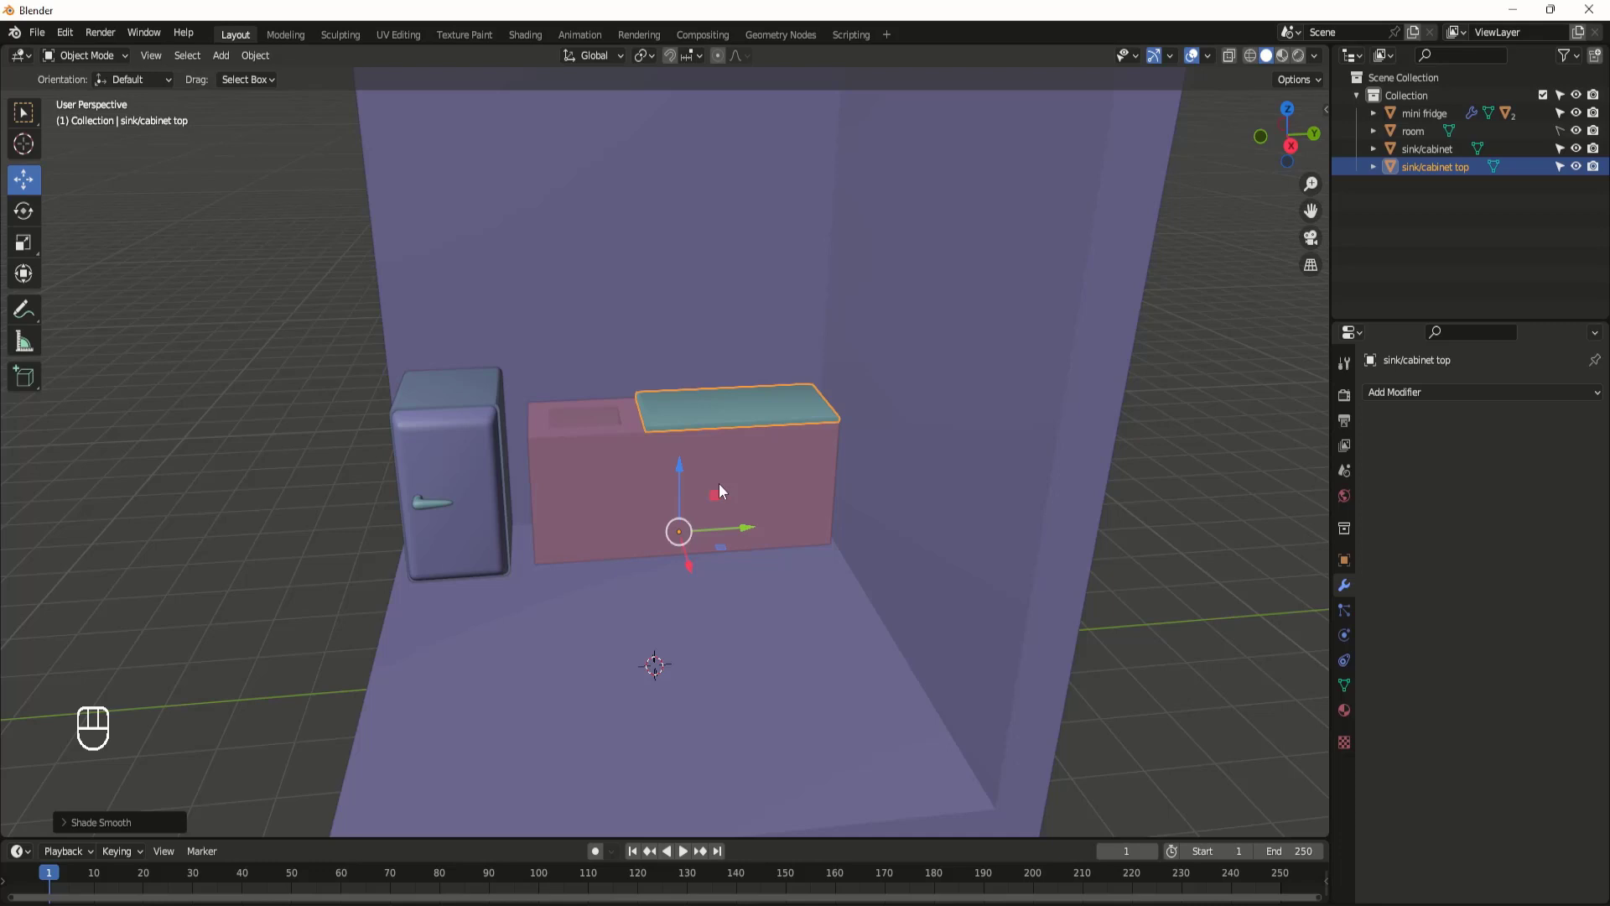
scroll(718, 483, "up", 2)
scroll(718, 483, "down", 1)
middle_click_drag(630, 524, 582, 486)
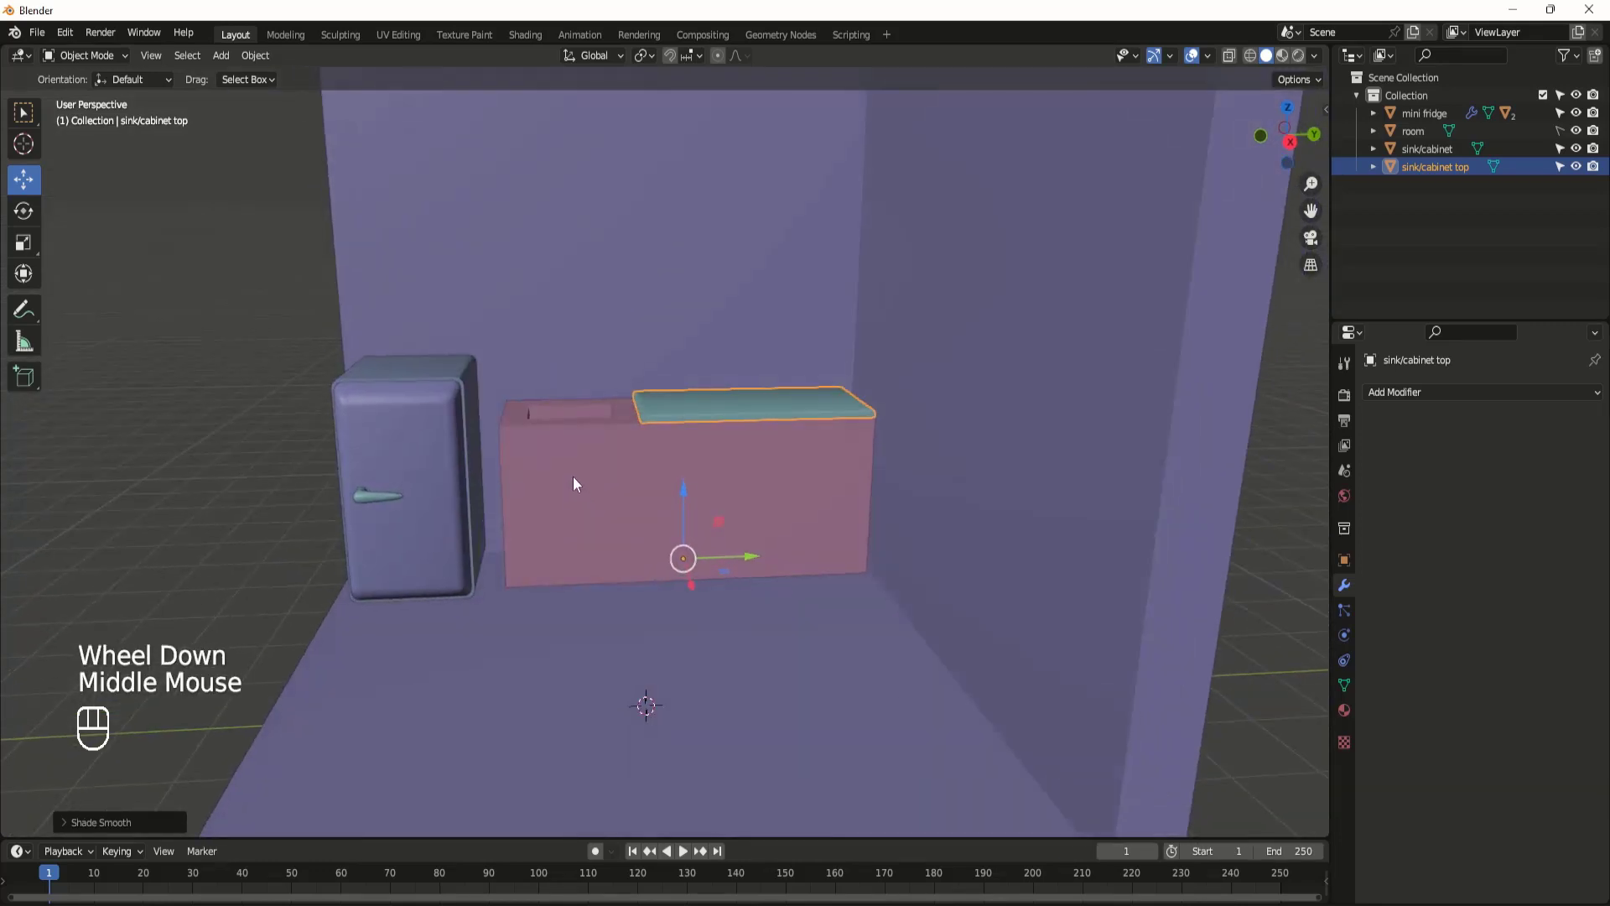
left_click(587, 503)
scroll(591, 509, "up", 1)
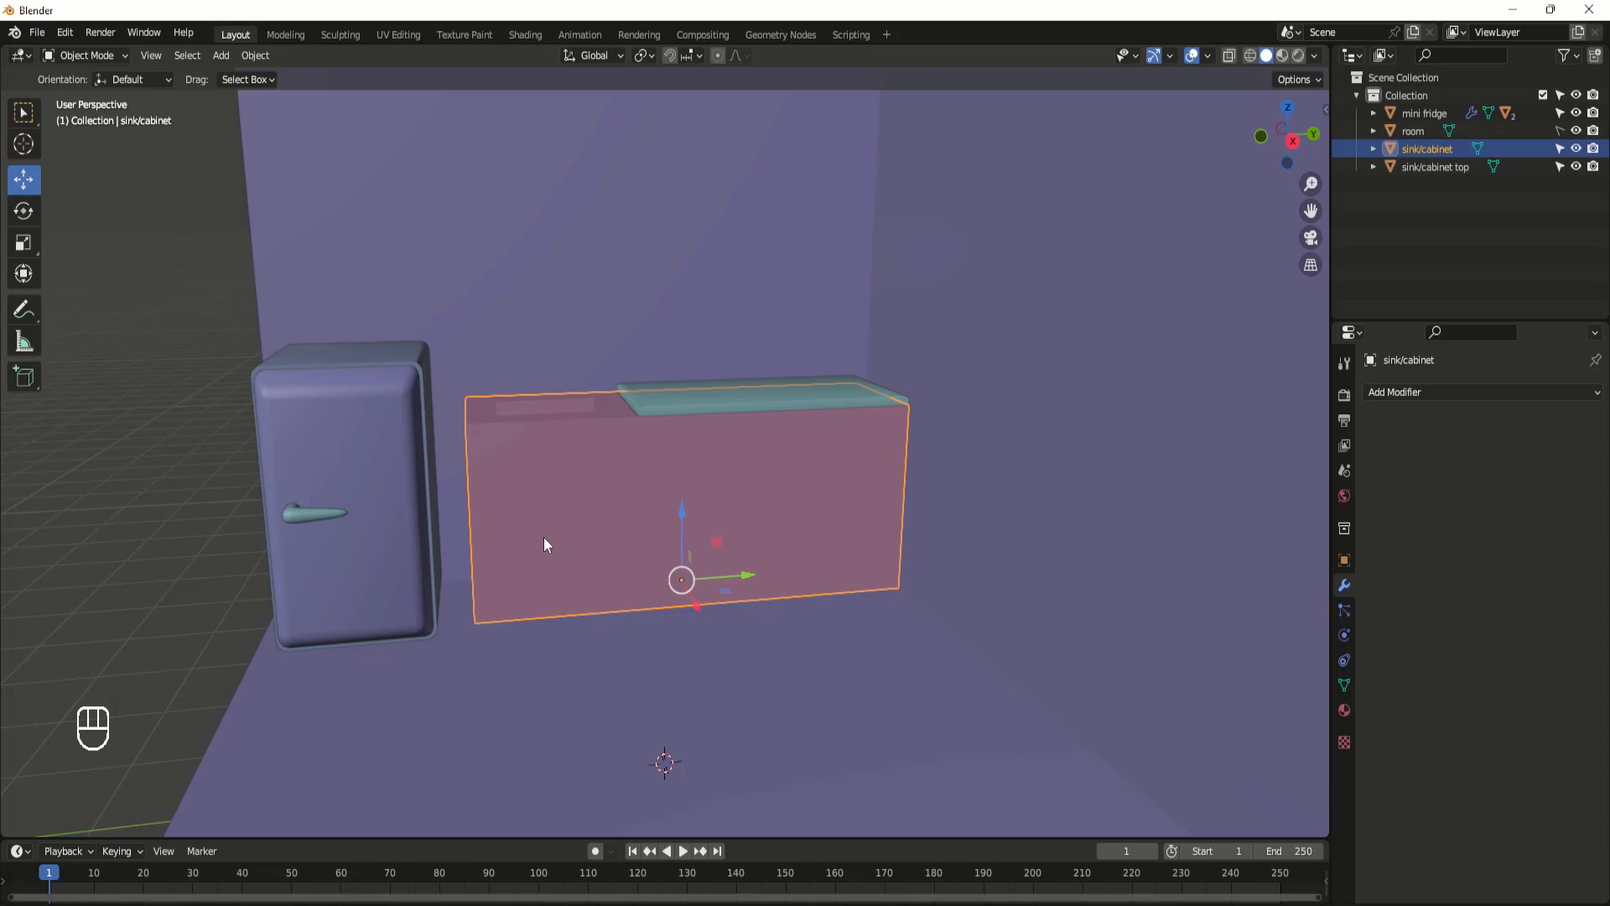
key("shift+a")
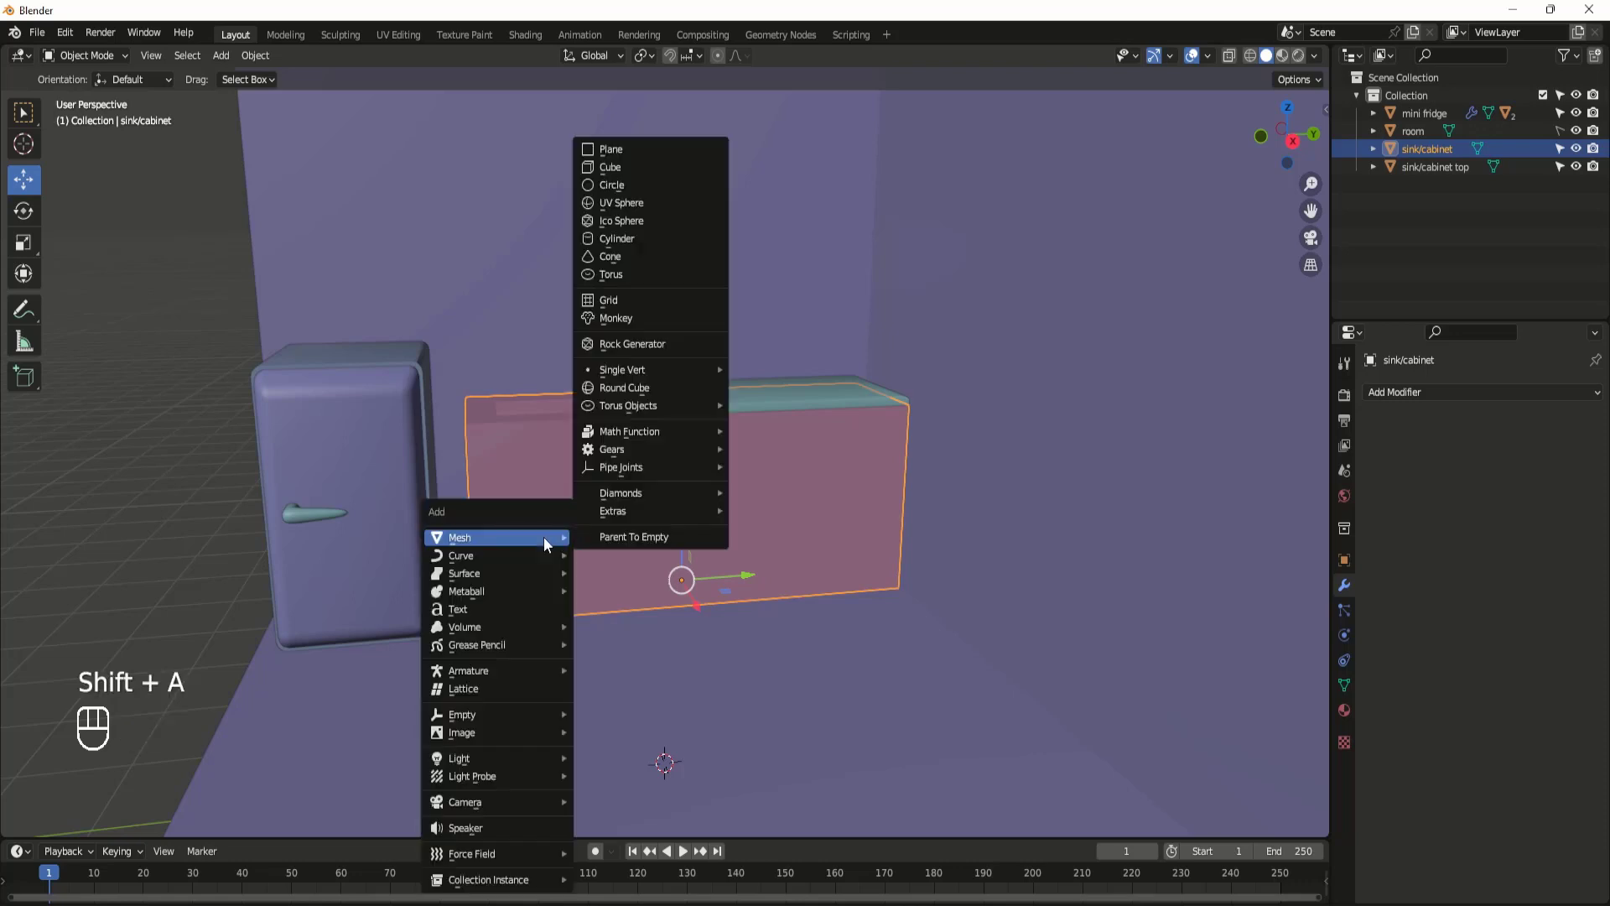
left_click(617, 168)
scroll(674, 603, "down", 3)
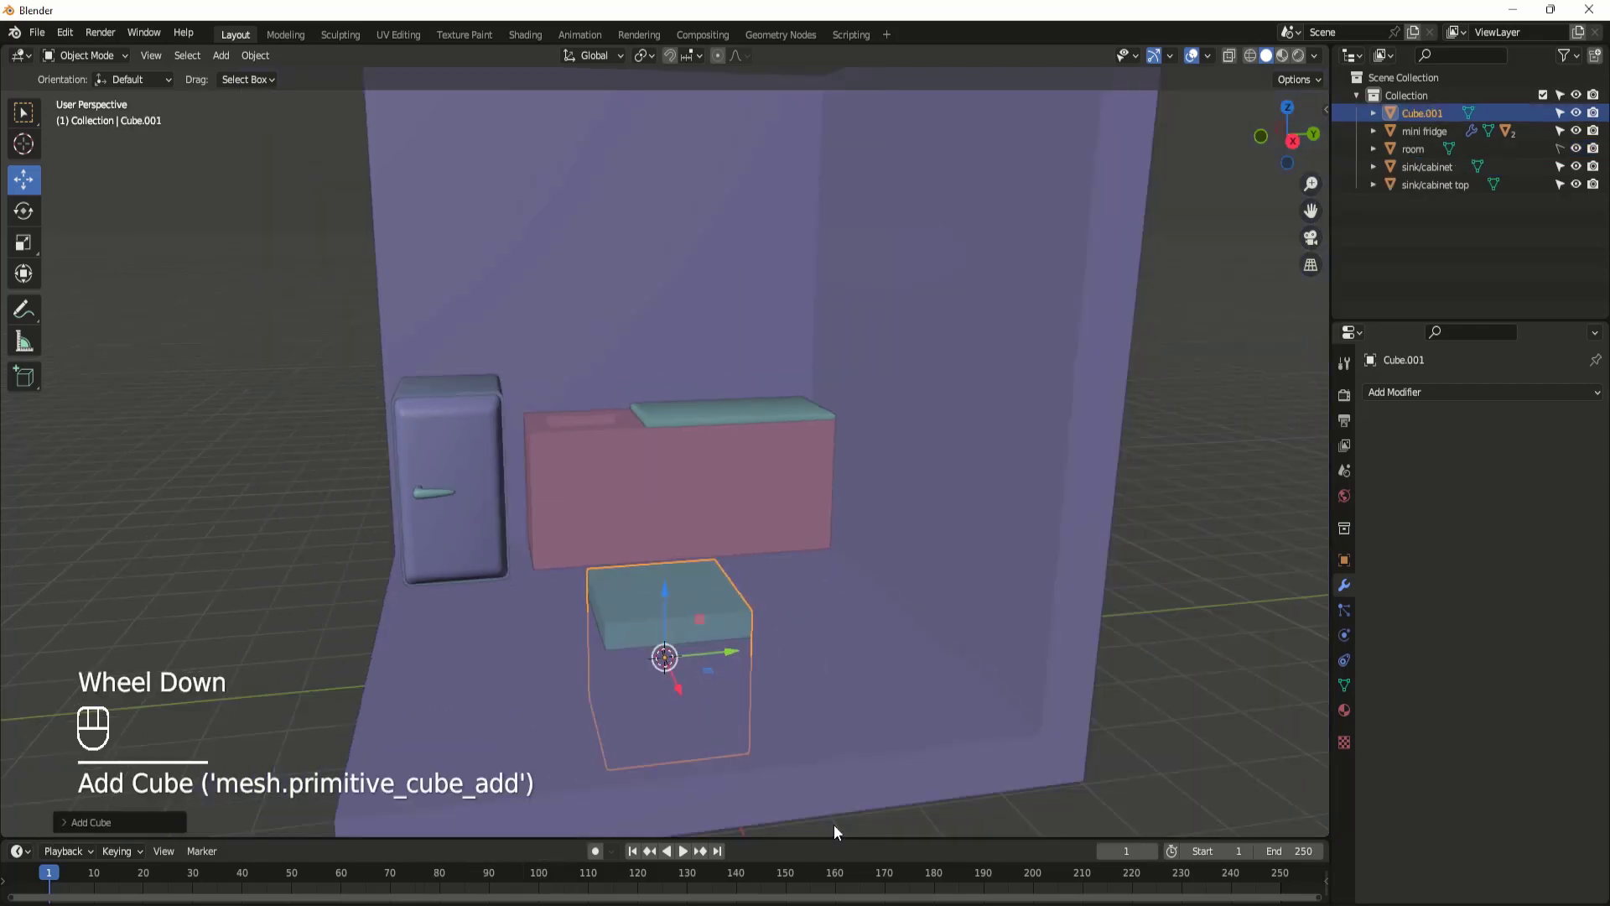
Step: Shrink the new cube to a small block and move it up in front of the cabinet's sink section
key("s")
left_click(713, 642)
key("g")
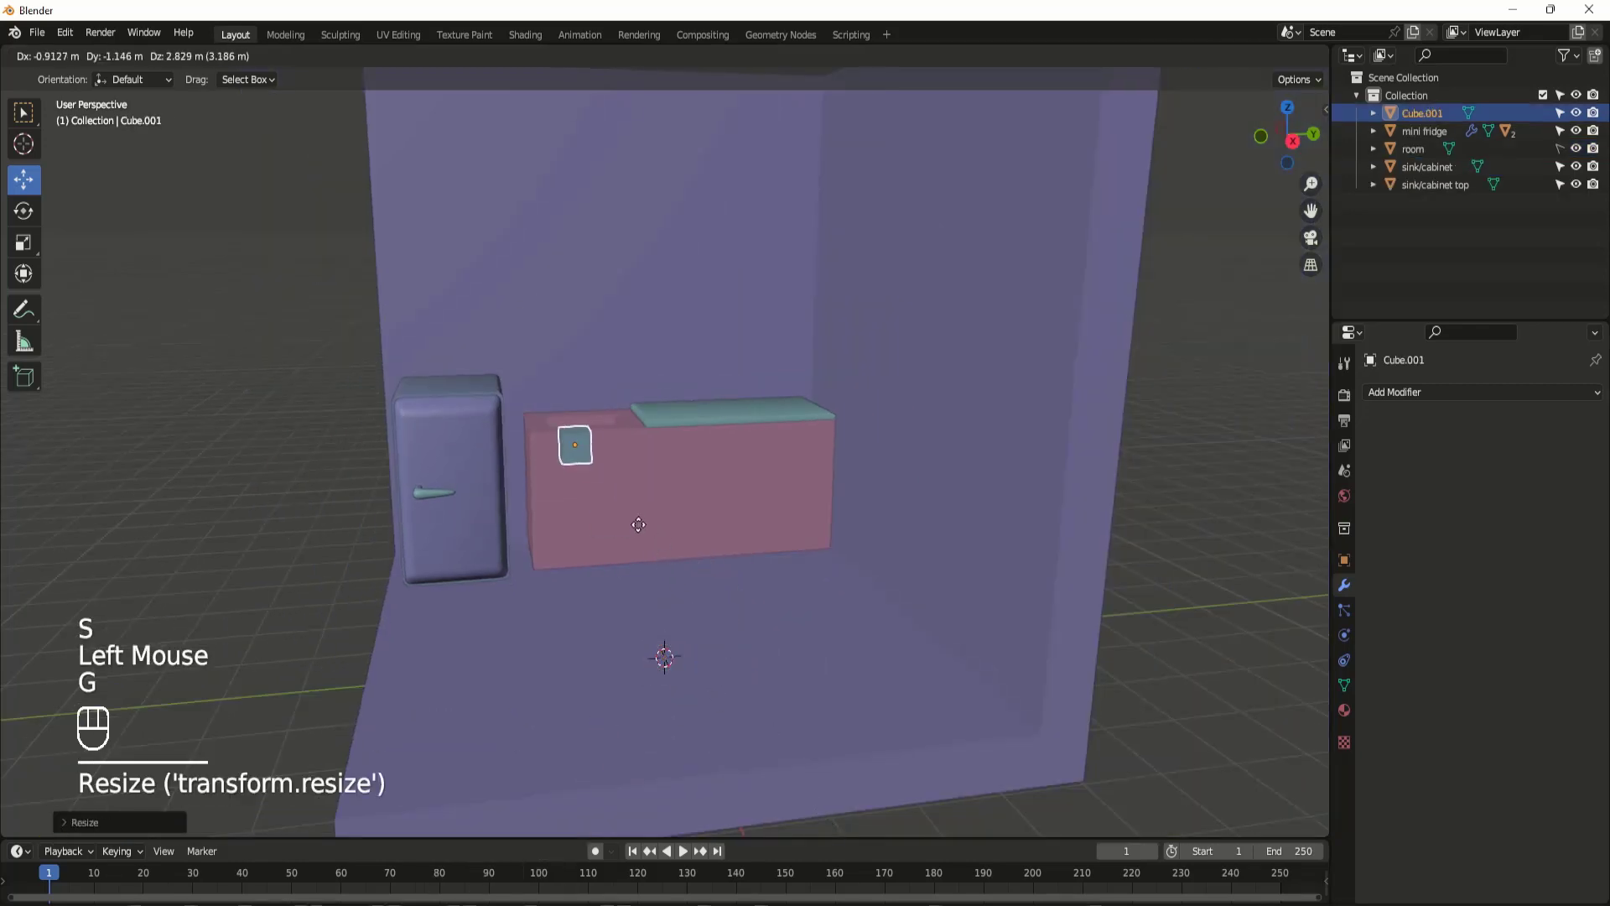
left_click(645, 551)
Step: In top view, flatten the cube along X into a thin panel and move it close to the cabinet front
key("KP_7")
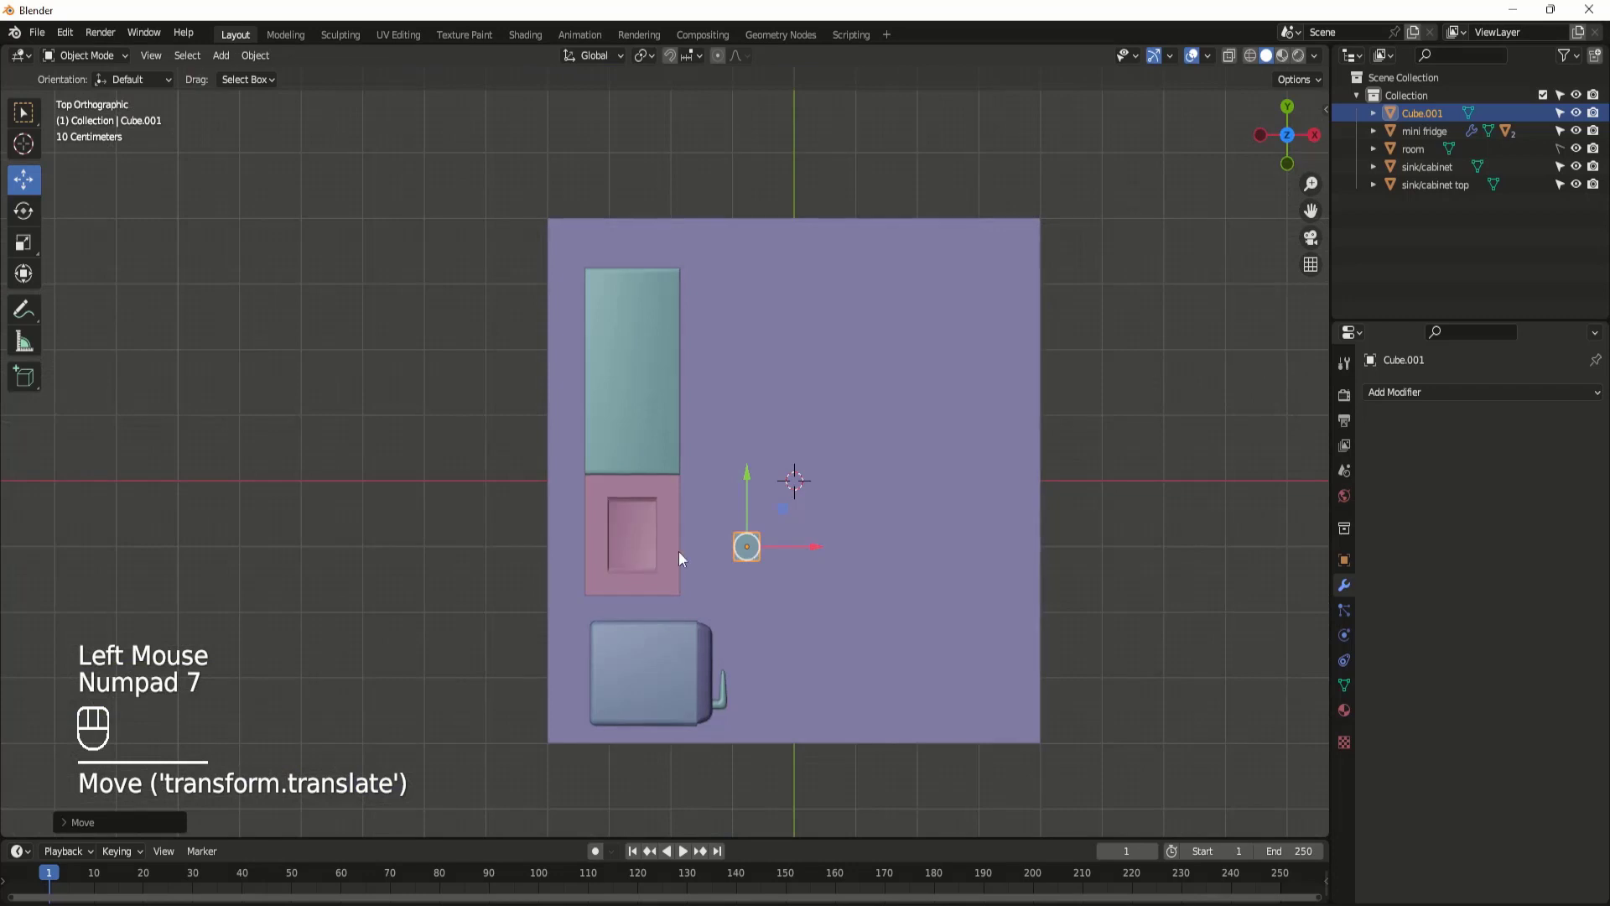
left_click_drag(827, 552, 764, 546)
key("s")
key("x")
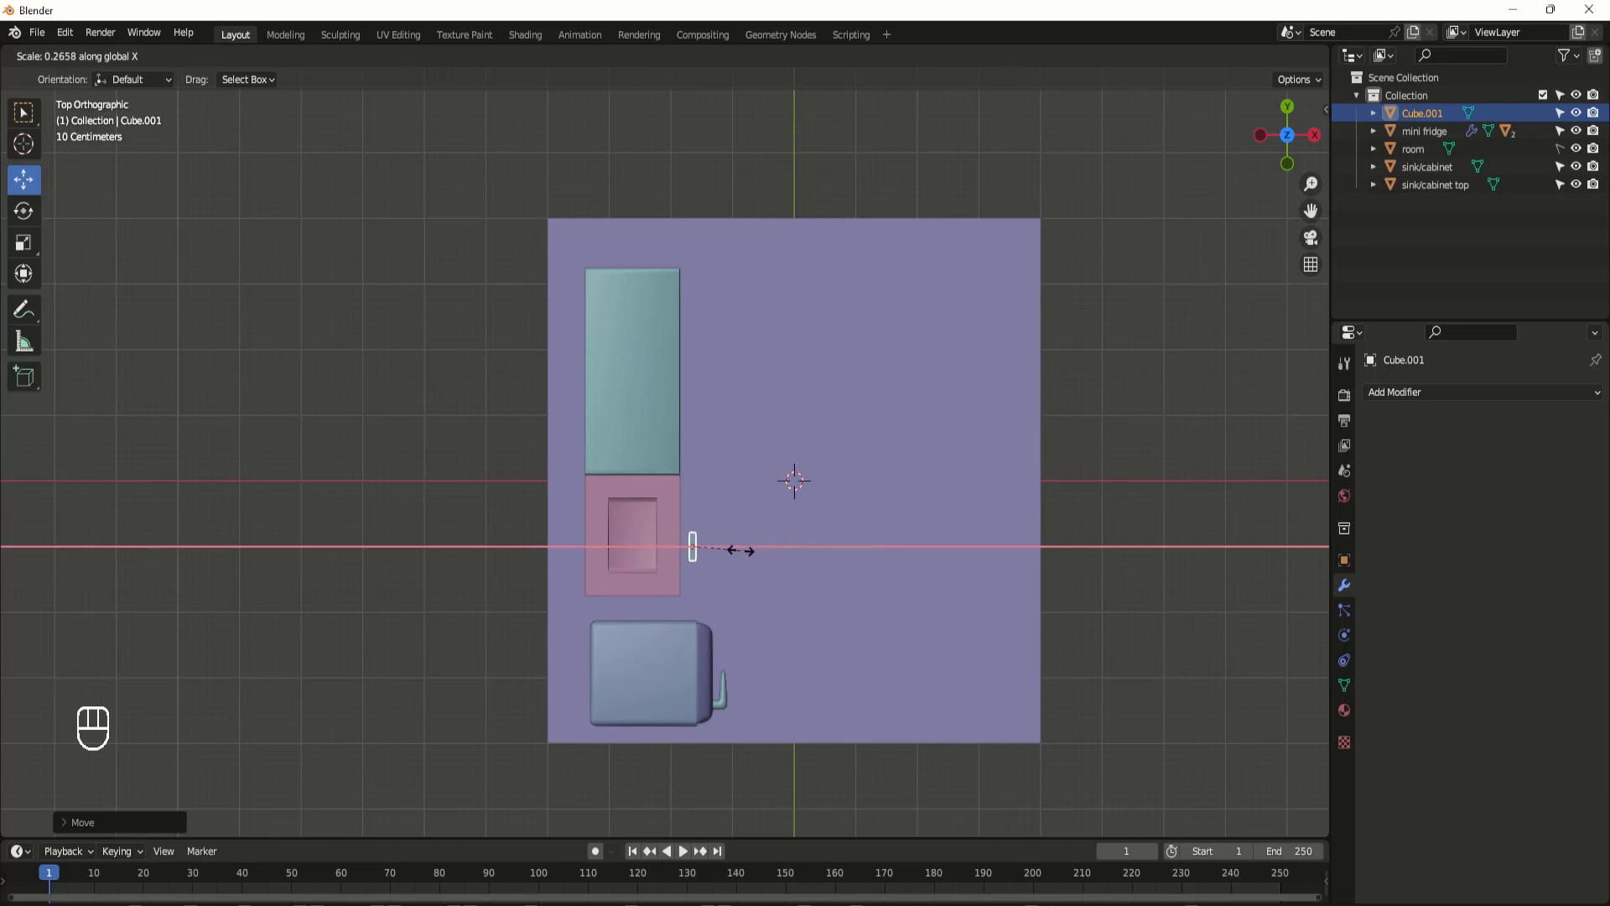
key("s")
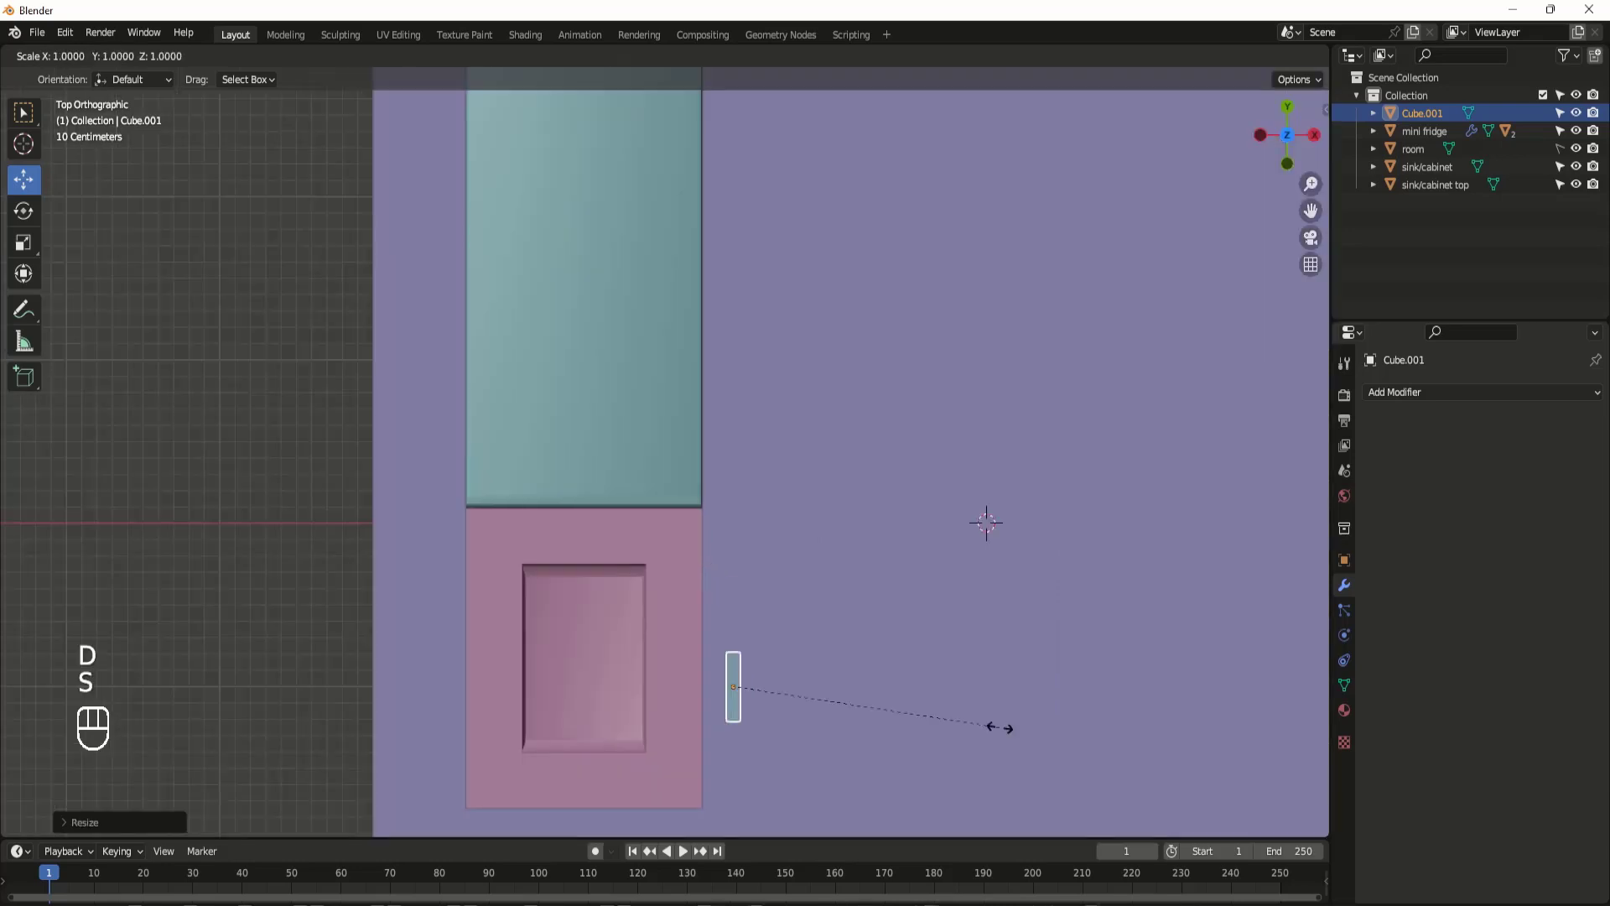
key("x")
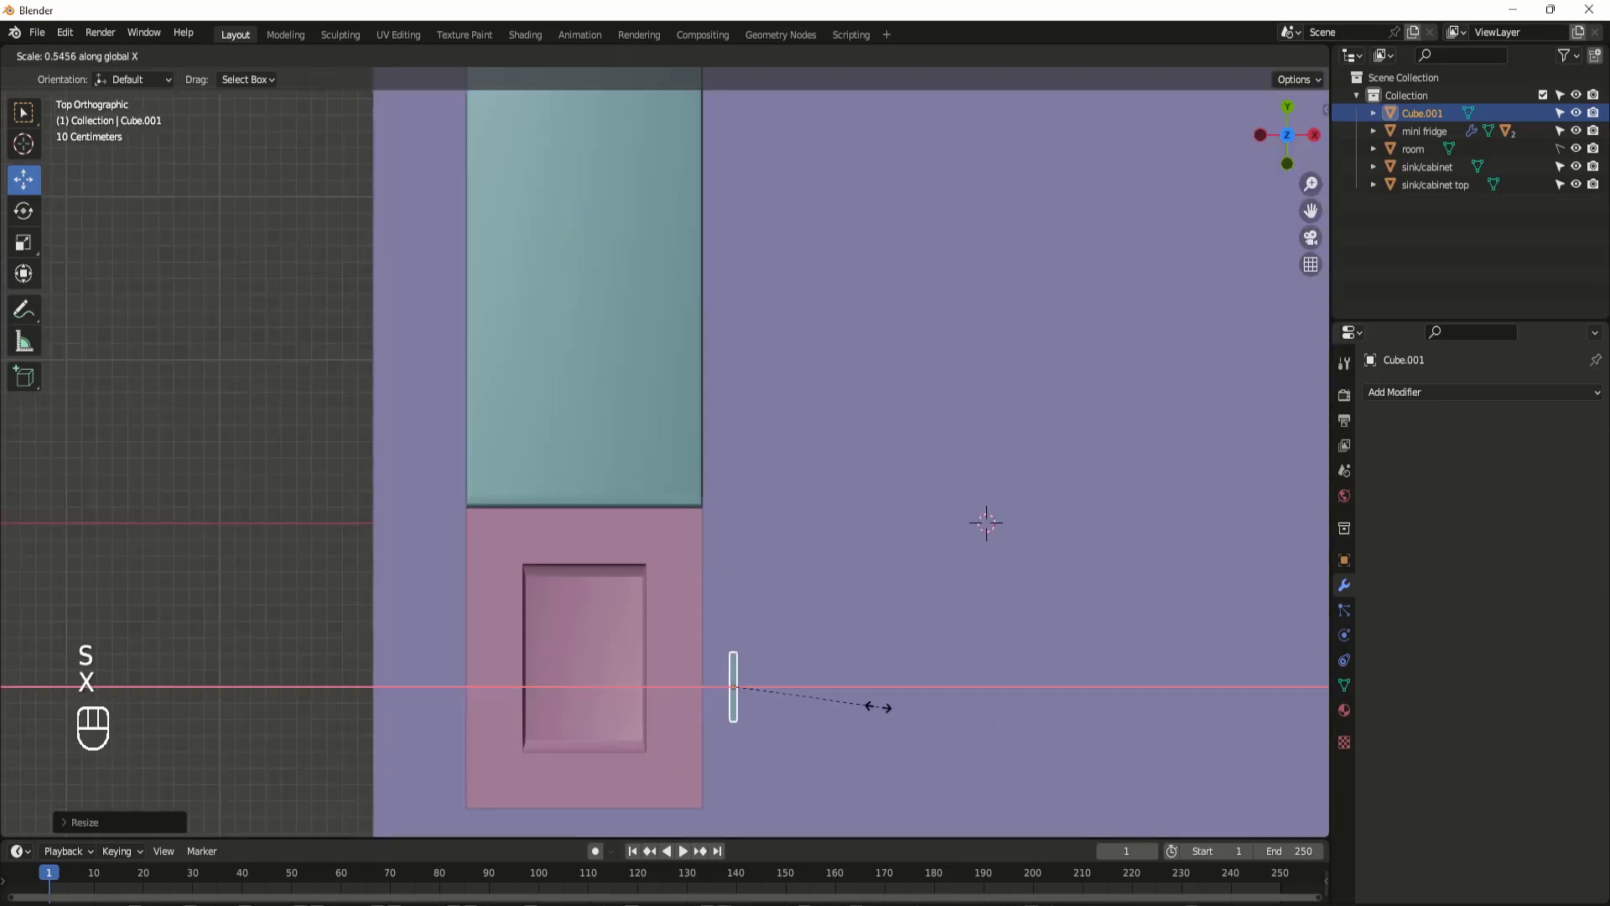
left_click(873, 706)
left_click_drag(782, 687, 773, 688)
Step: In right view, stretch the panel along Y to a little over twice its width to form a drawer front
key("KP_3")
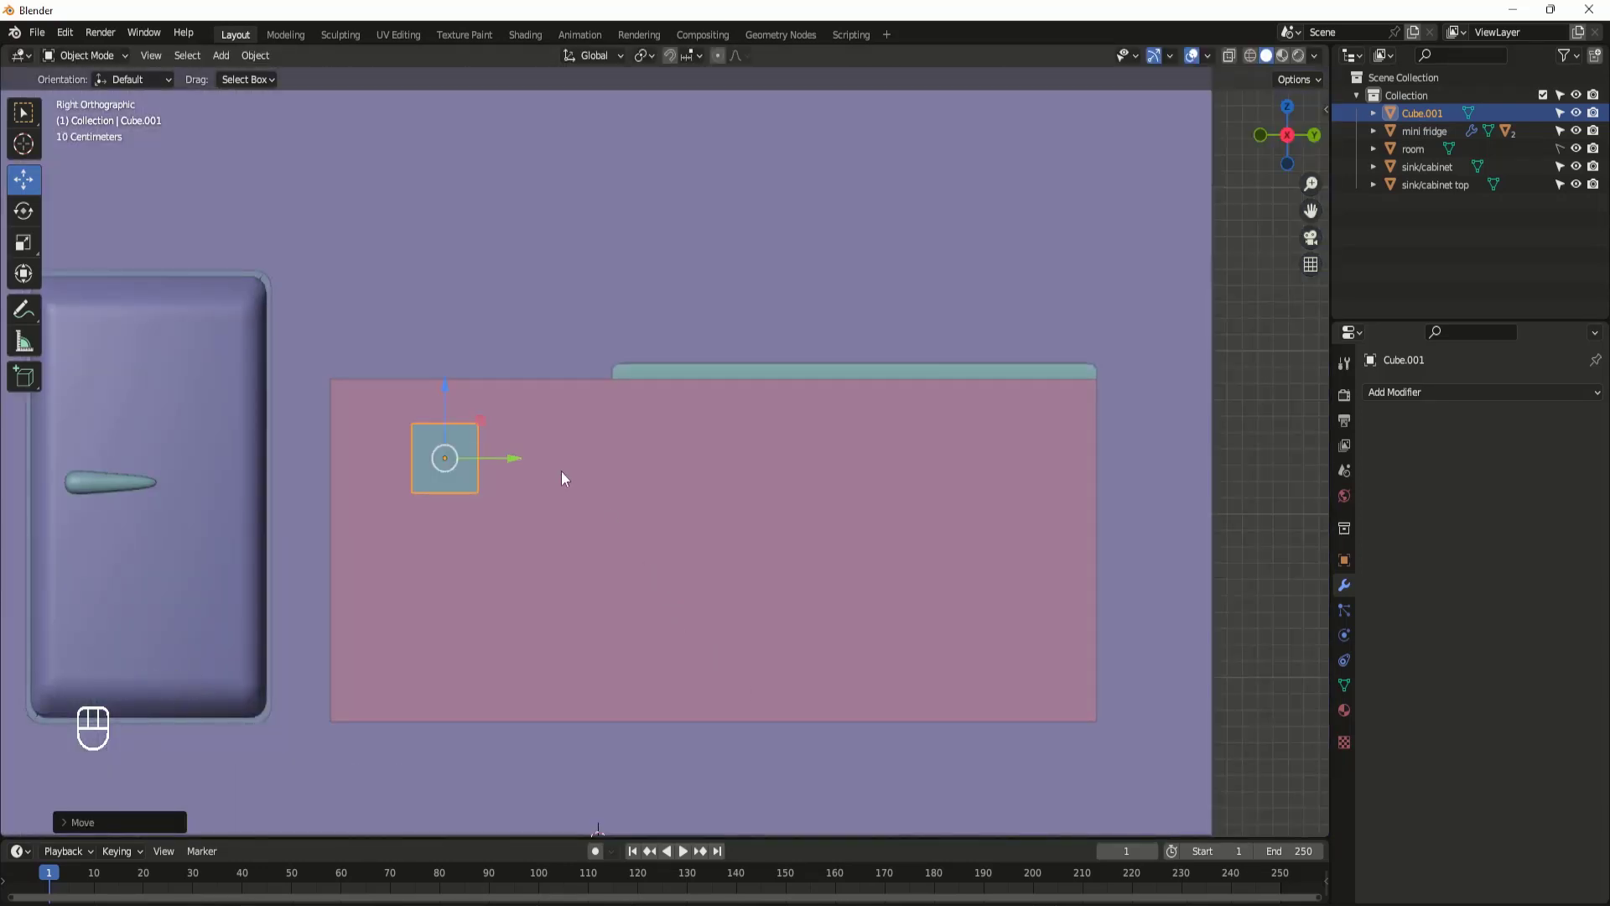
key("s")
key("y")
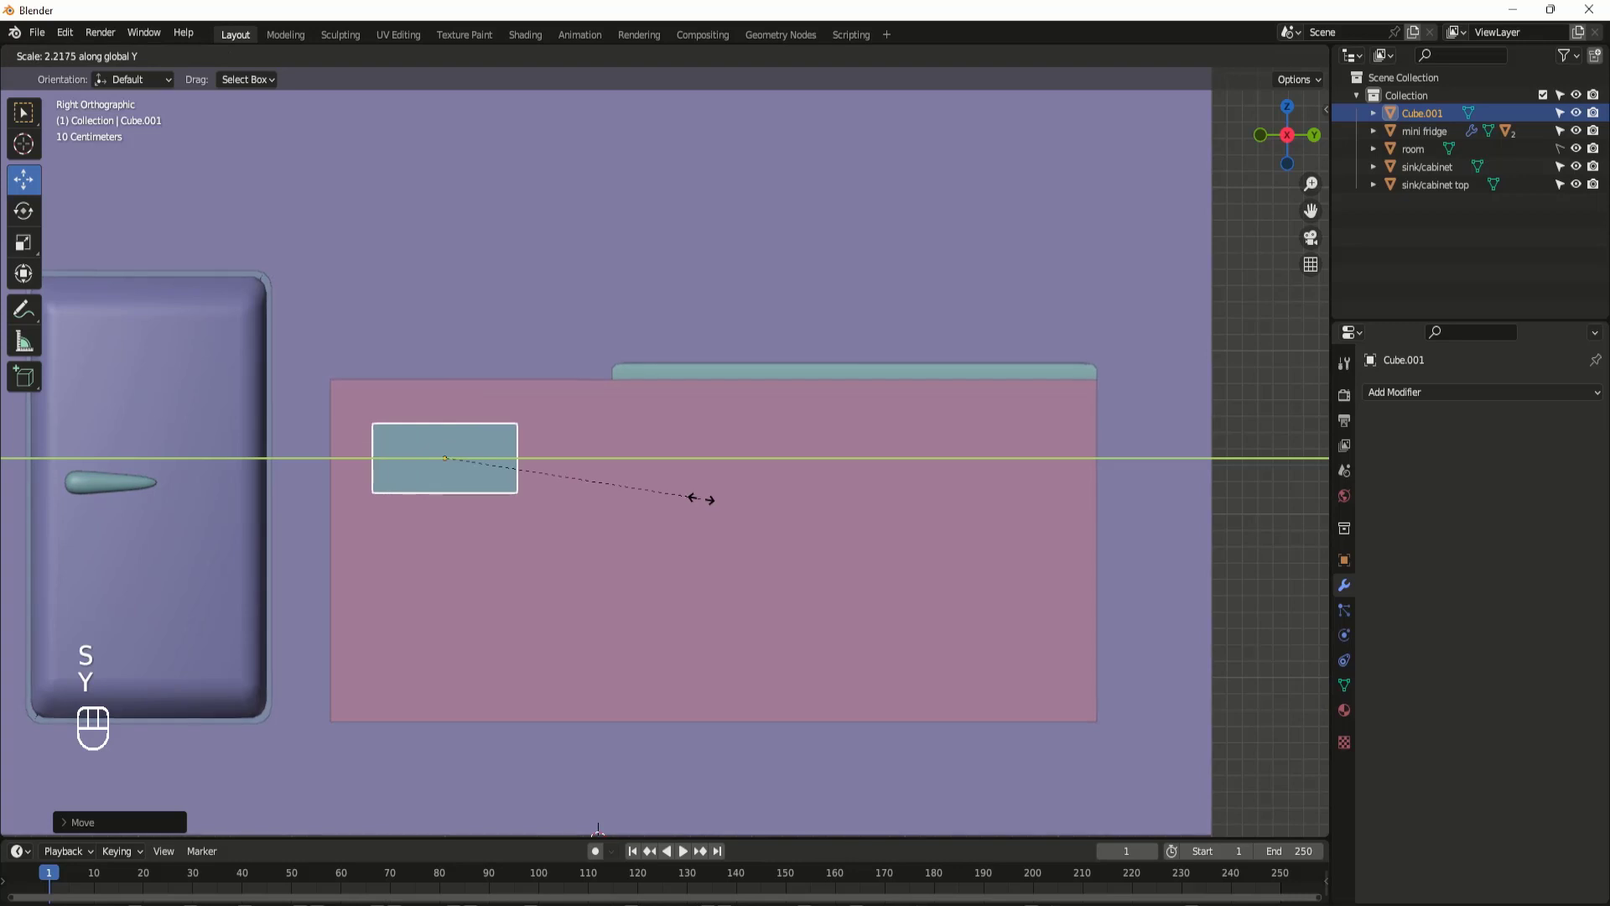
left_click(708, 501)
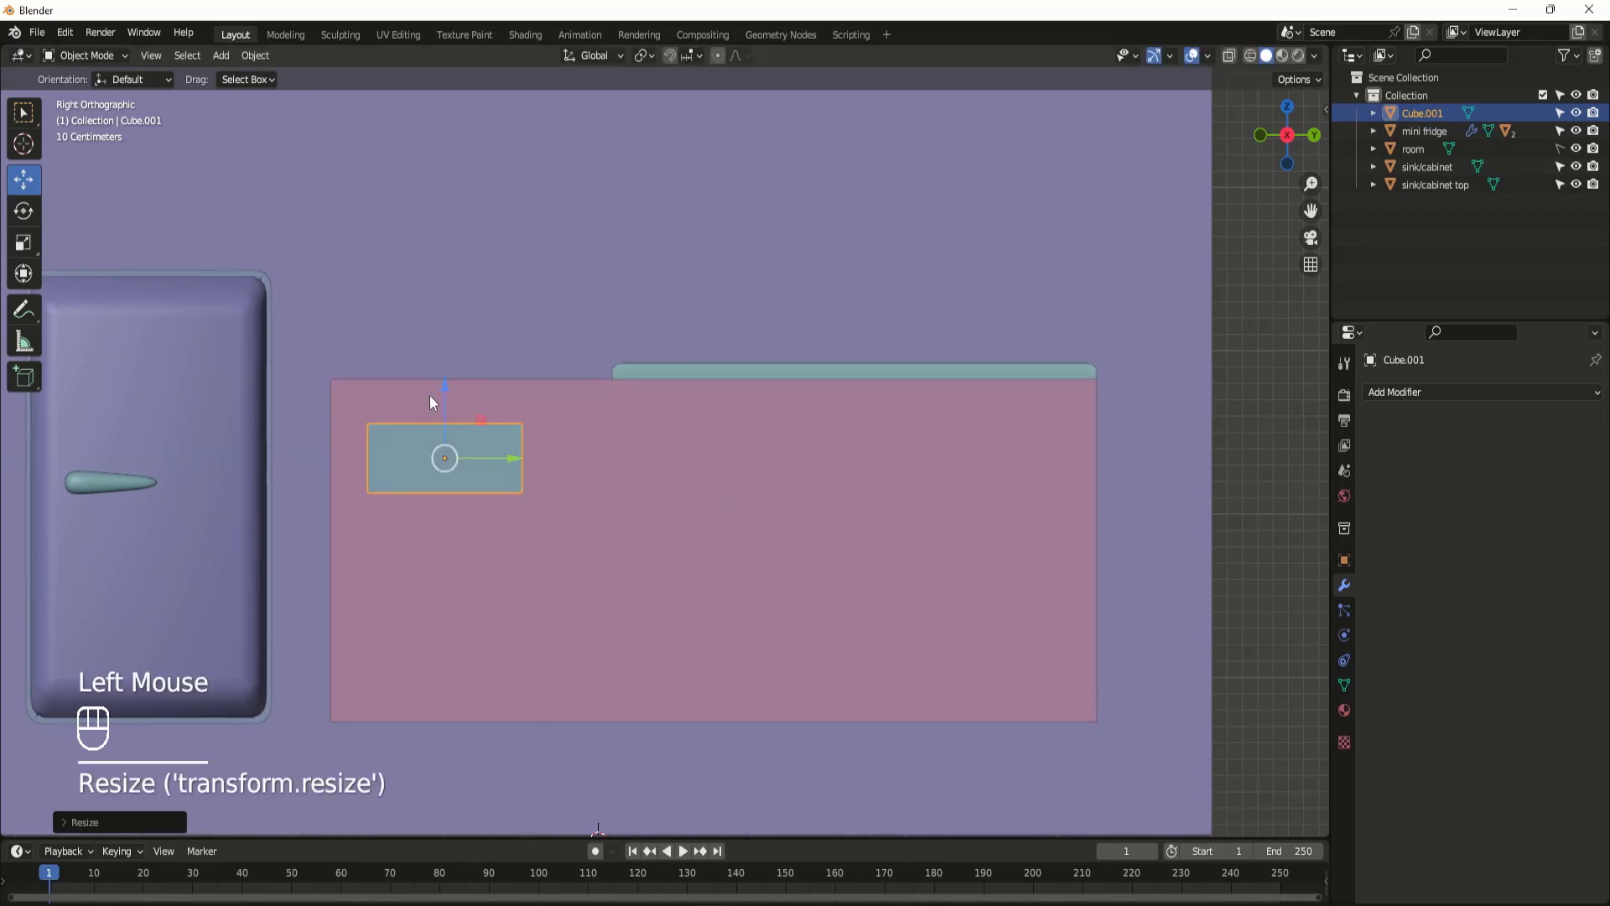
left_click_drag(444, 389, 466, 390)
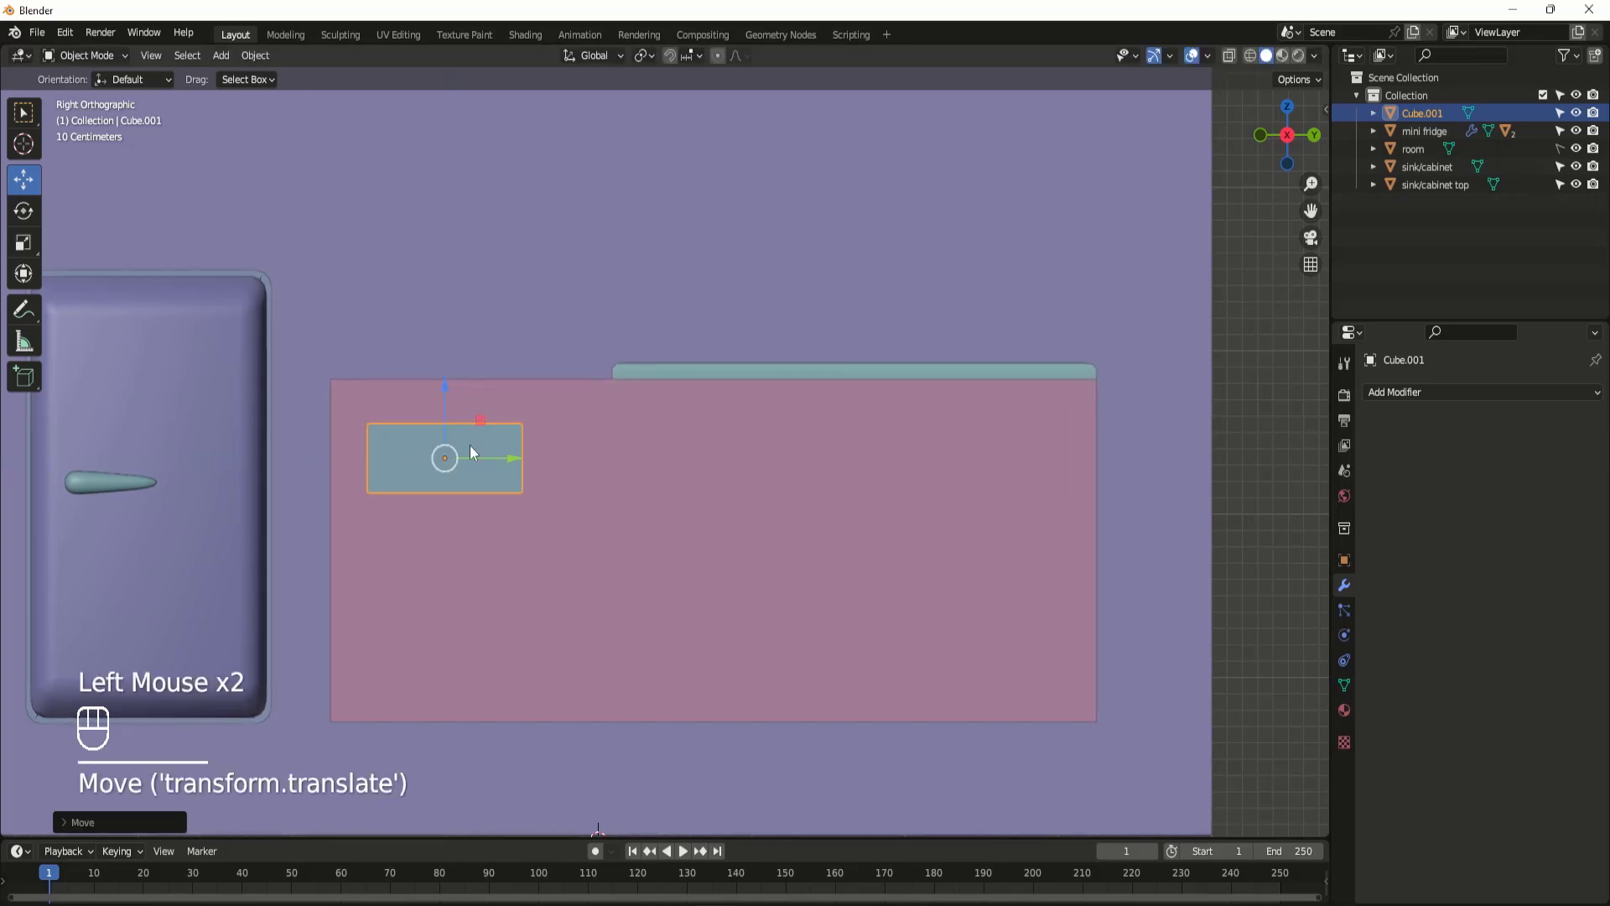
Step: Thin the drawer panel further along X and set it against the cabinet's front face
middle_click_drag(469, 446, 590, 681)
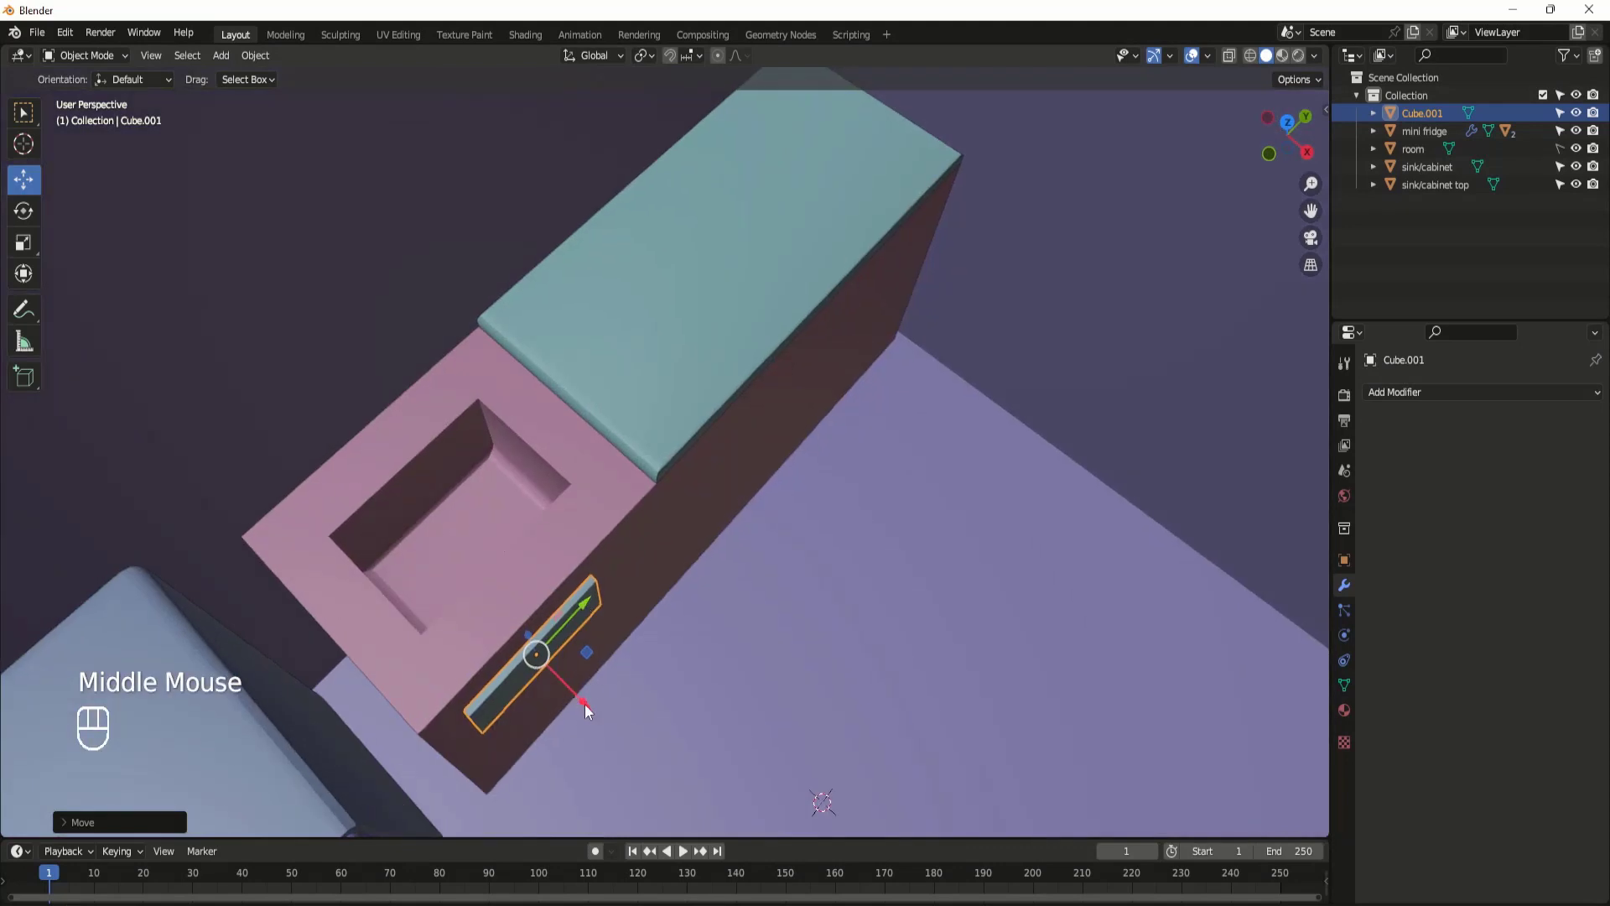
left_click_drag(585, 702, 586, 701)
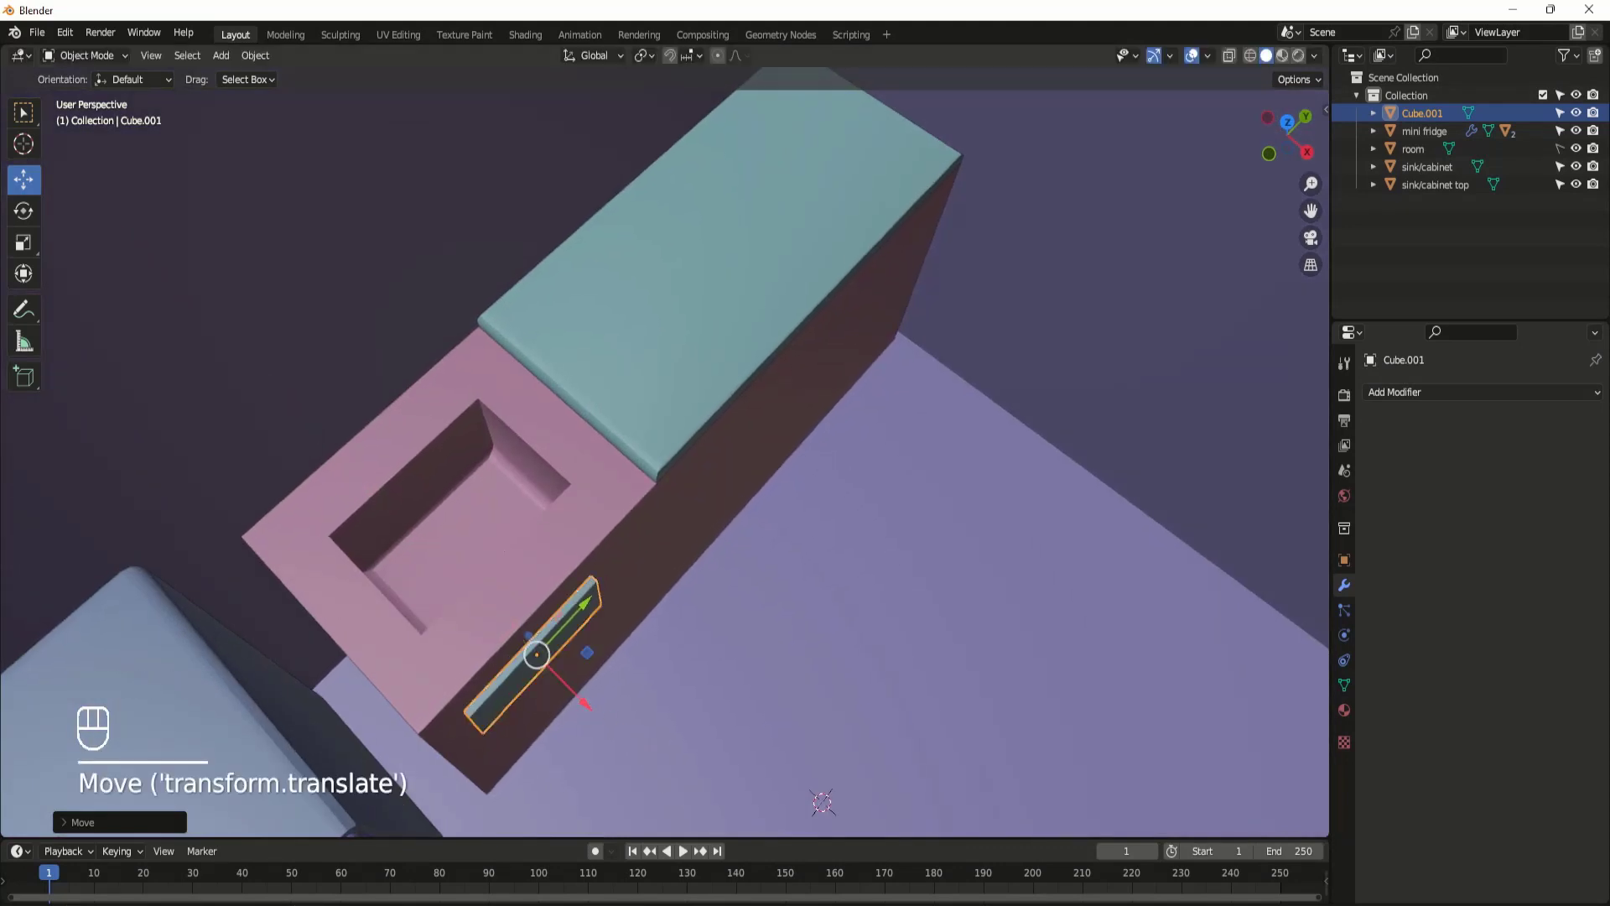
key("s")
key("x")
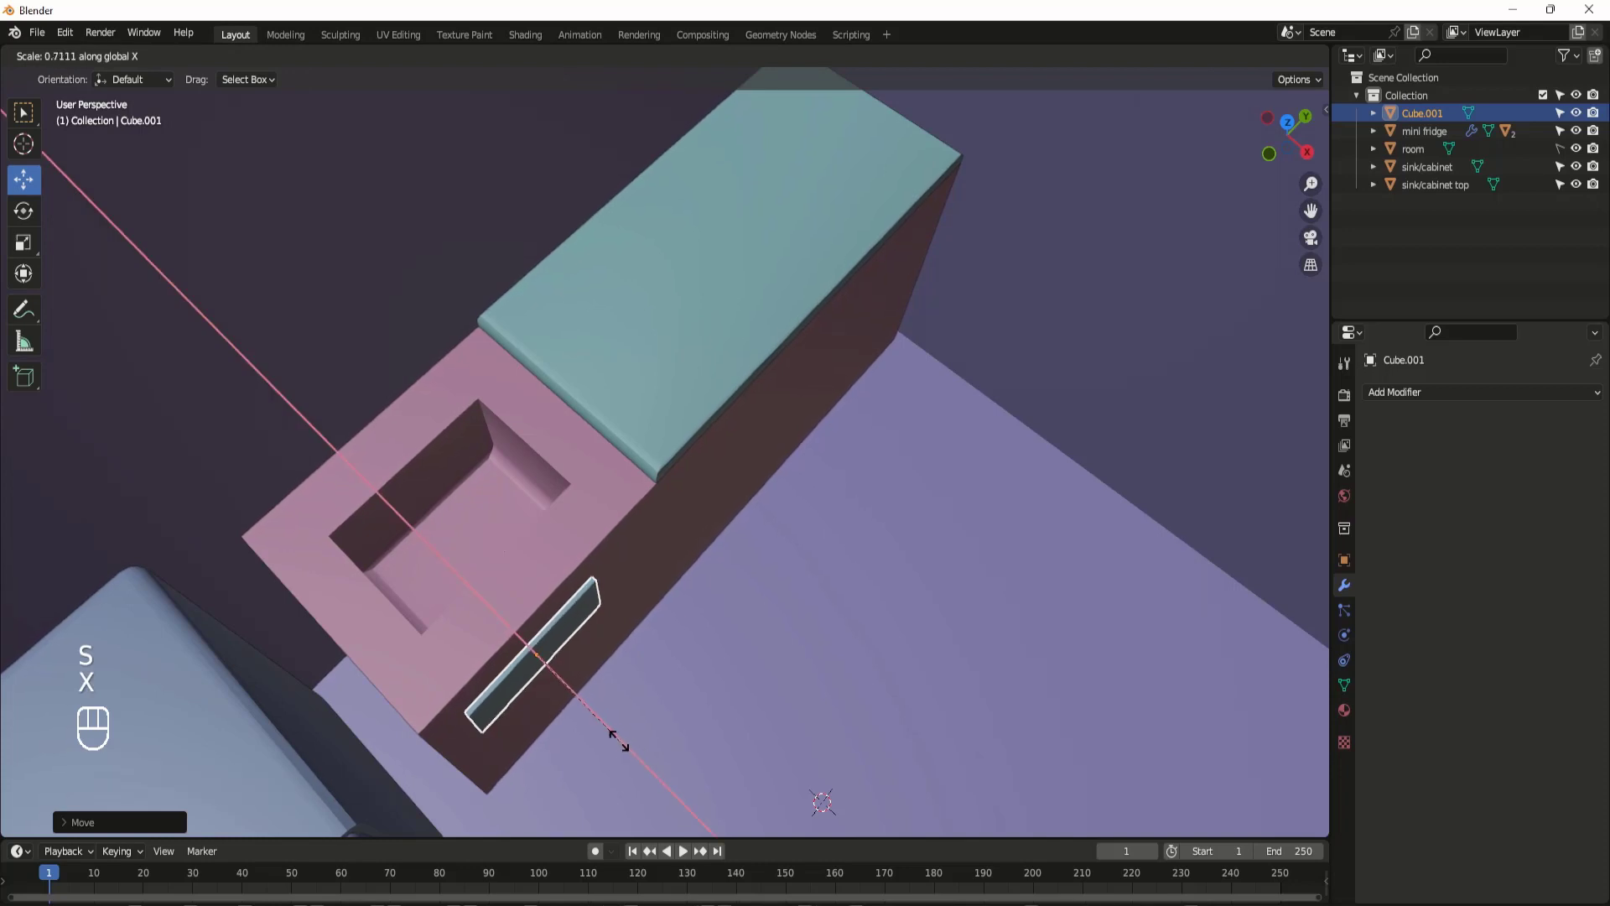
left_click(607, 731)
left_click_drag(586, 707, 581, 696)
middle_click_drag(581, 696, 570, 629)
Step: Center the drawer panel on the sink basin along Y and lower it just beneath the basin, using wireframe in right view
left_click_drag(515, 510, 538, 517)
key("KP_3")
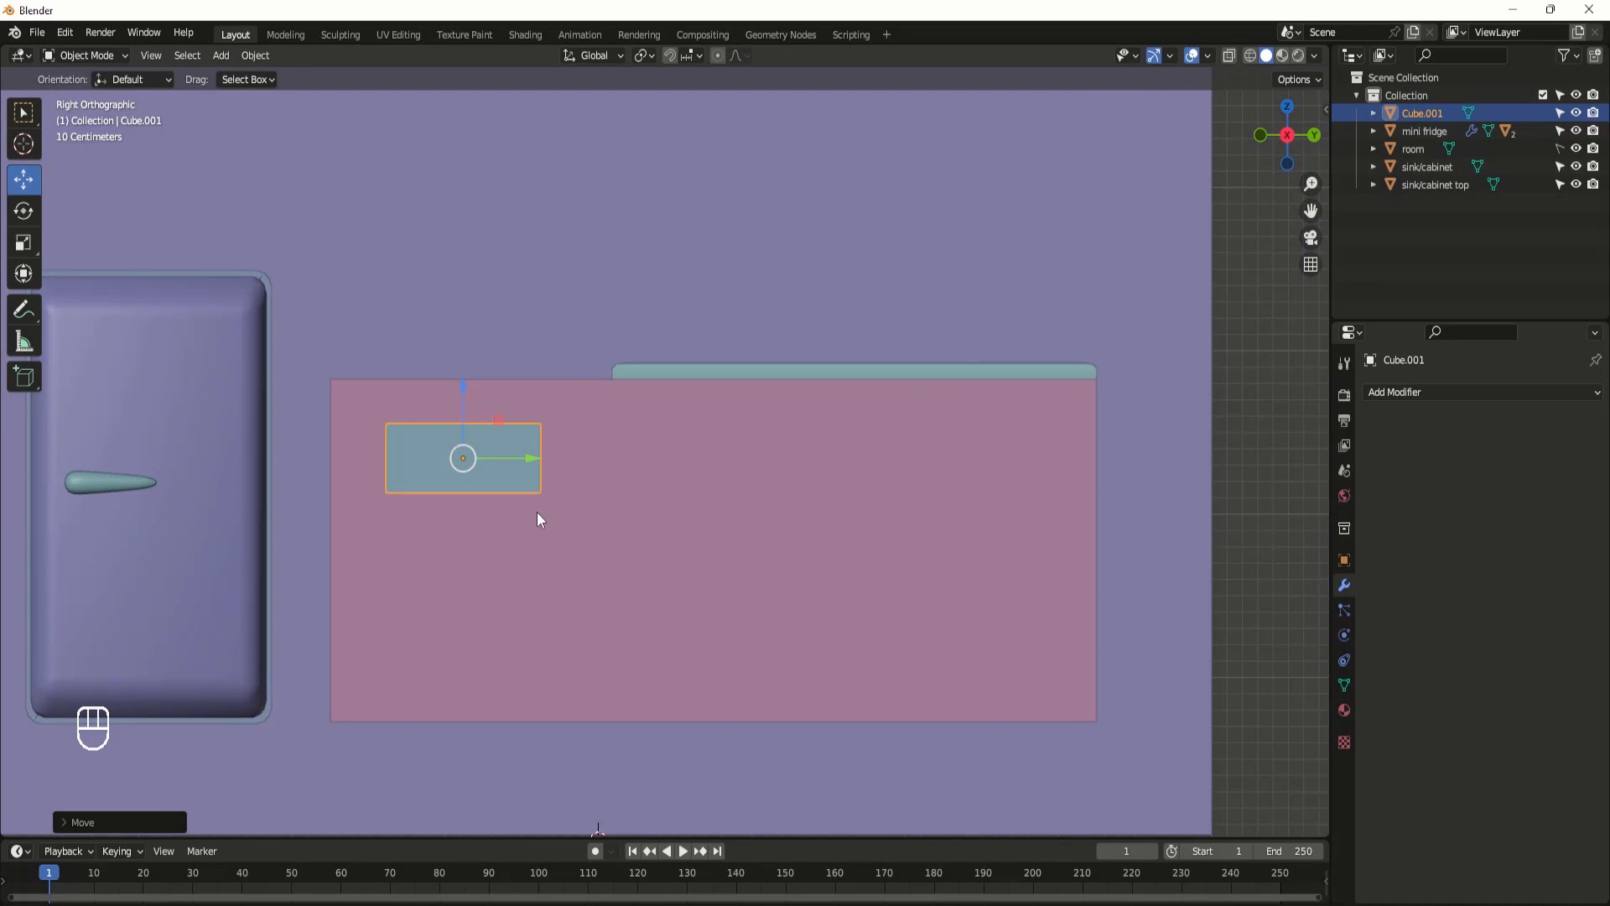
key("shift+z")
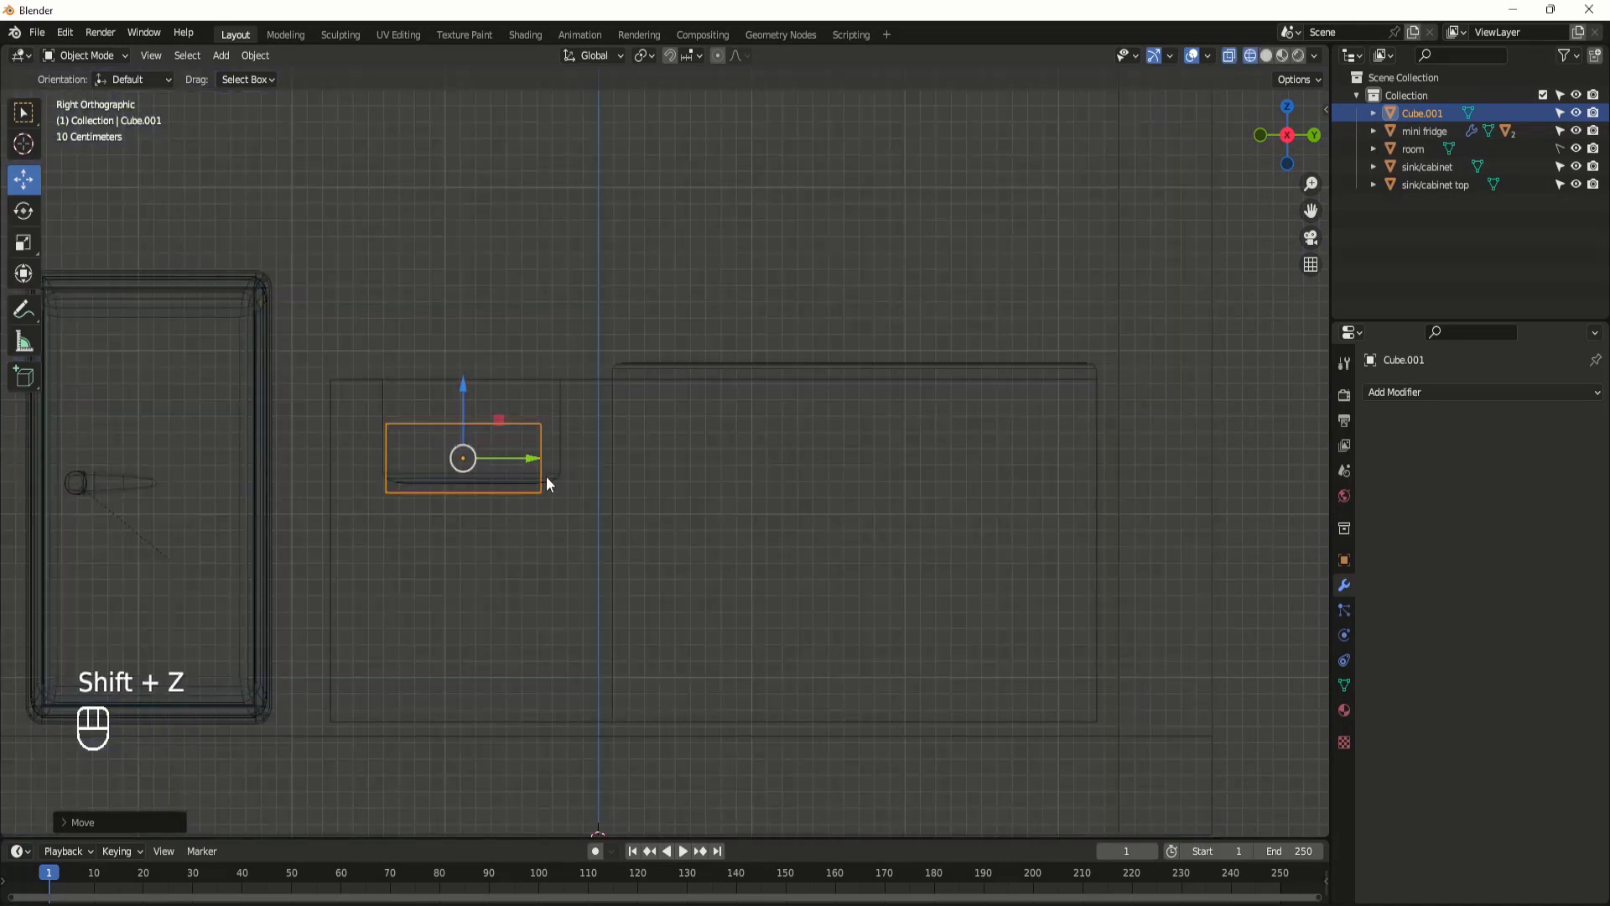
left_click_drag(535, 461, 550, 451)
left_click_drag(470, 377, 465, 453)
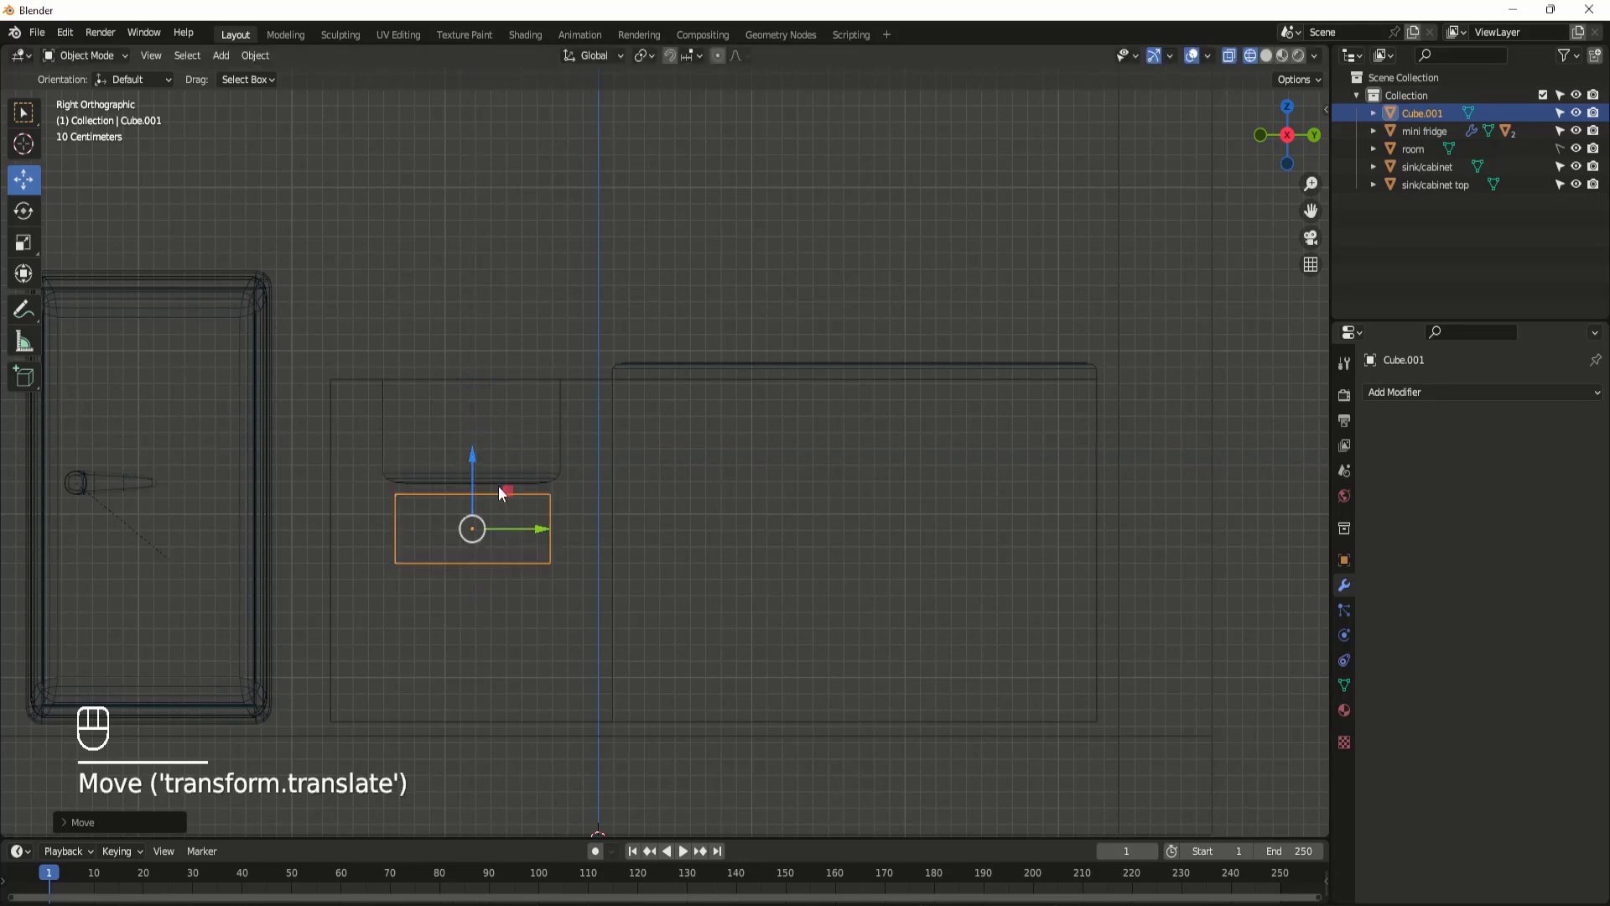
mouse_move(514, 488)
middle_mouse_down()
mouse_move(503, 551)
mouse_move(488, 491)
mouse_move(437, 480)
mouse_move(506, 490)
mouse_move(496, 458)
mouse_move(523, 510)
mouse_move(513, 476)
middle_mouse_up()
key("shift+z")
Step: Add a UV sphere to the drawer panel's mesh in Edit Mode
scroll(501, 474, "down", 2)
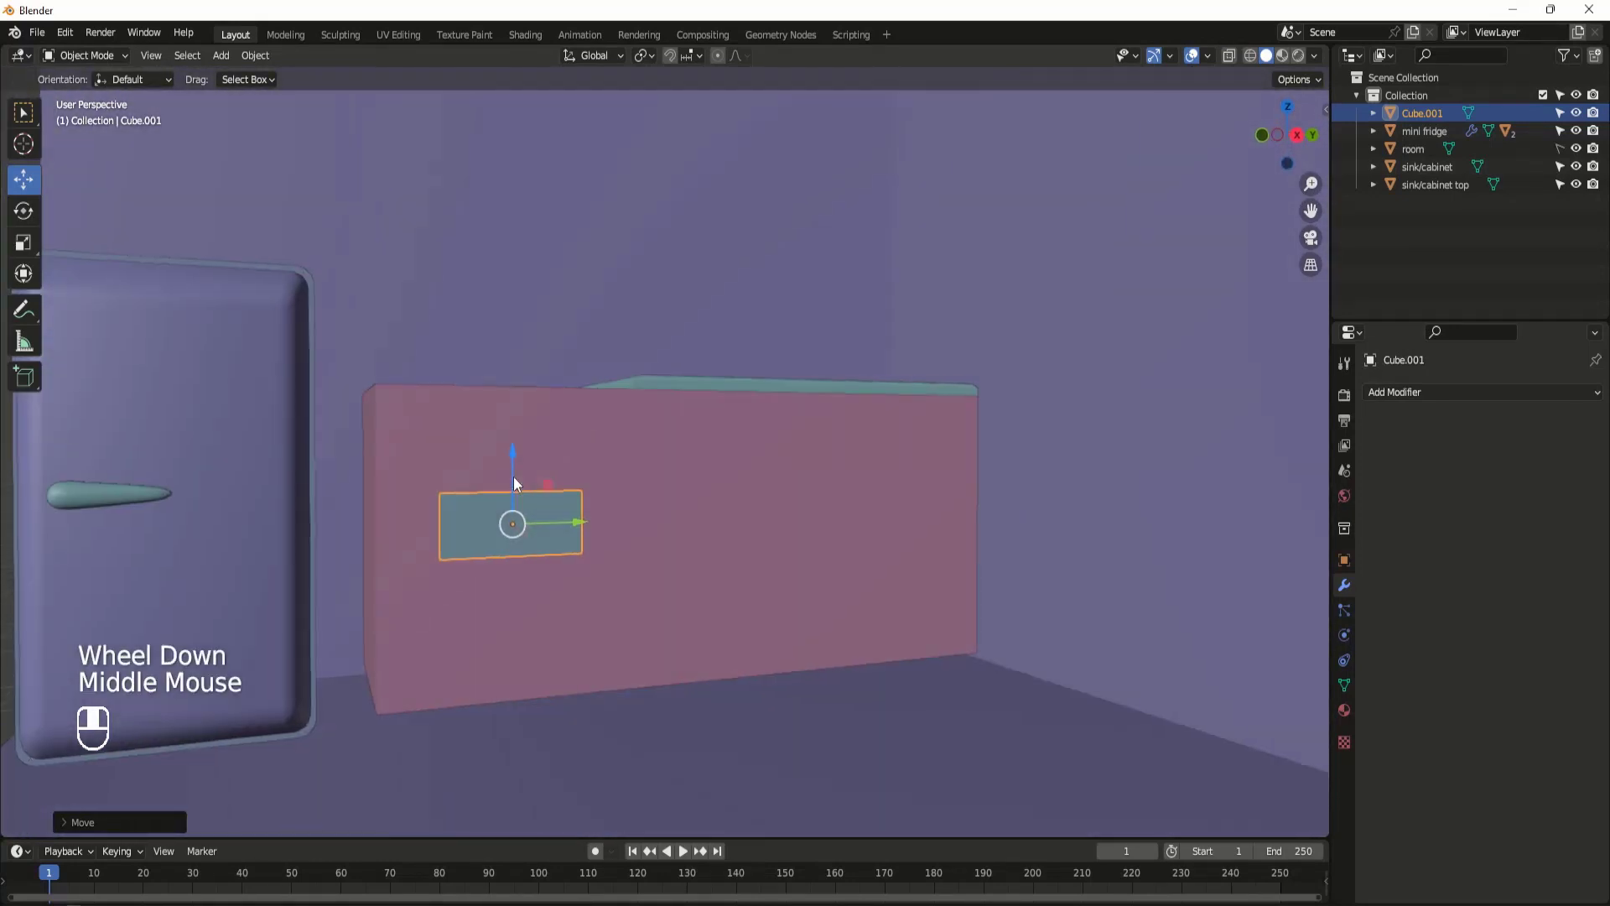
scroll(514, 478, "up", 2)
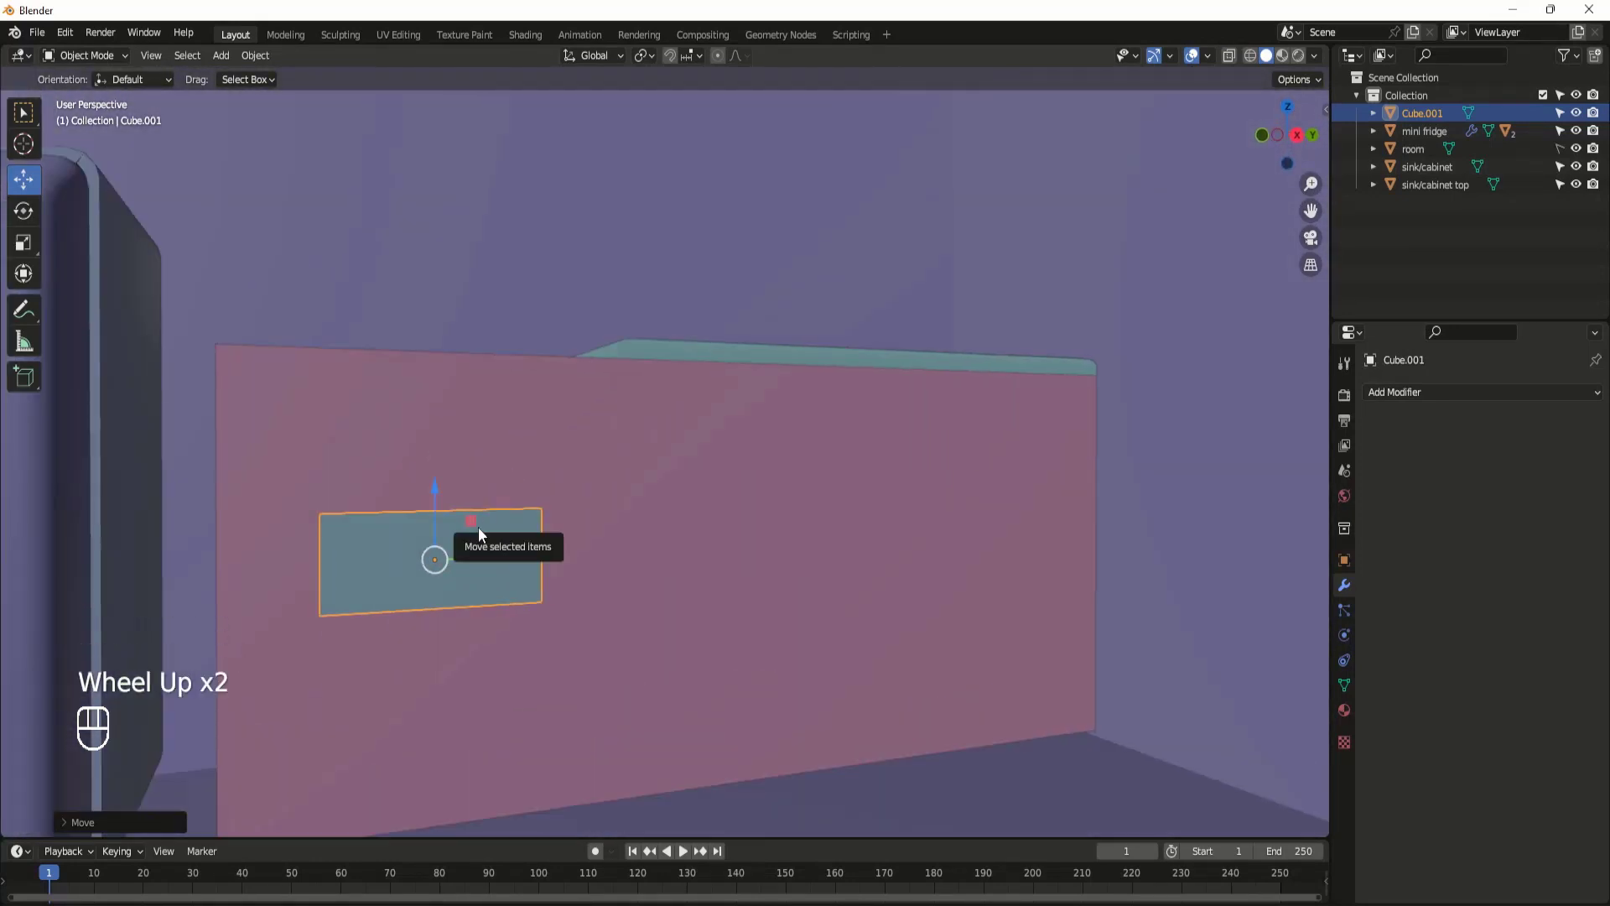
scroll(492, 542, "down", 1)
middle_click_drag(495, 542, 476, 558)
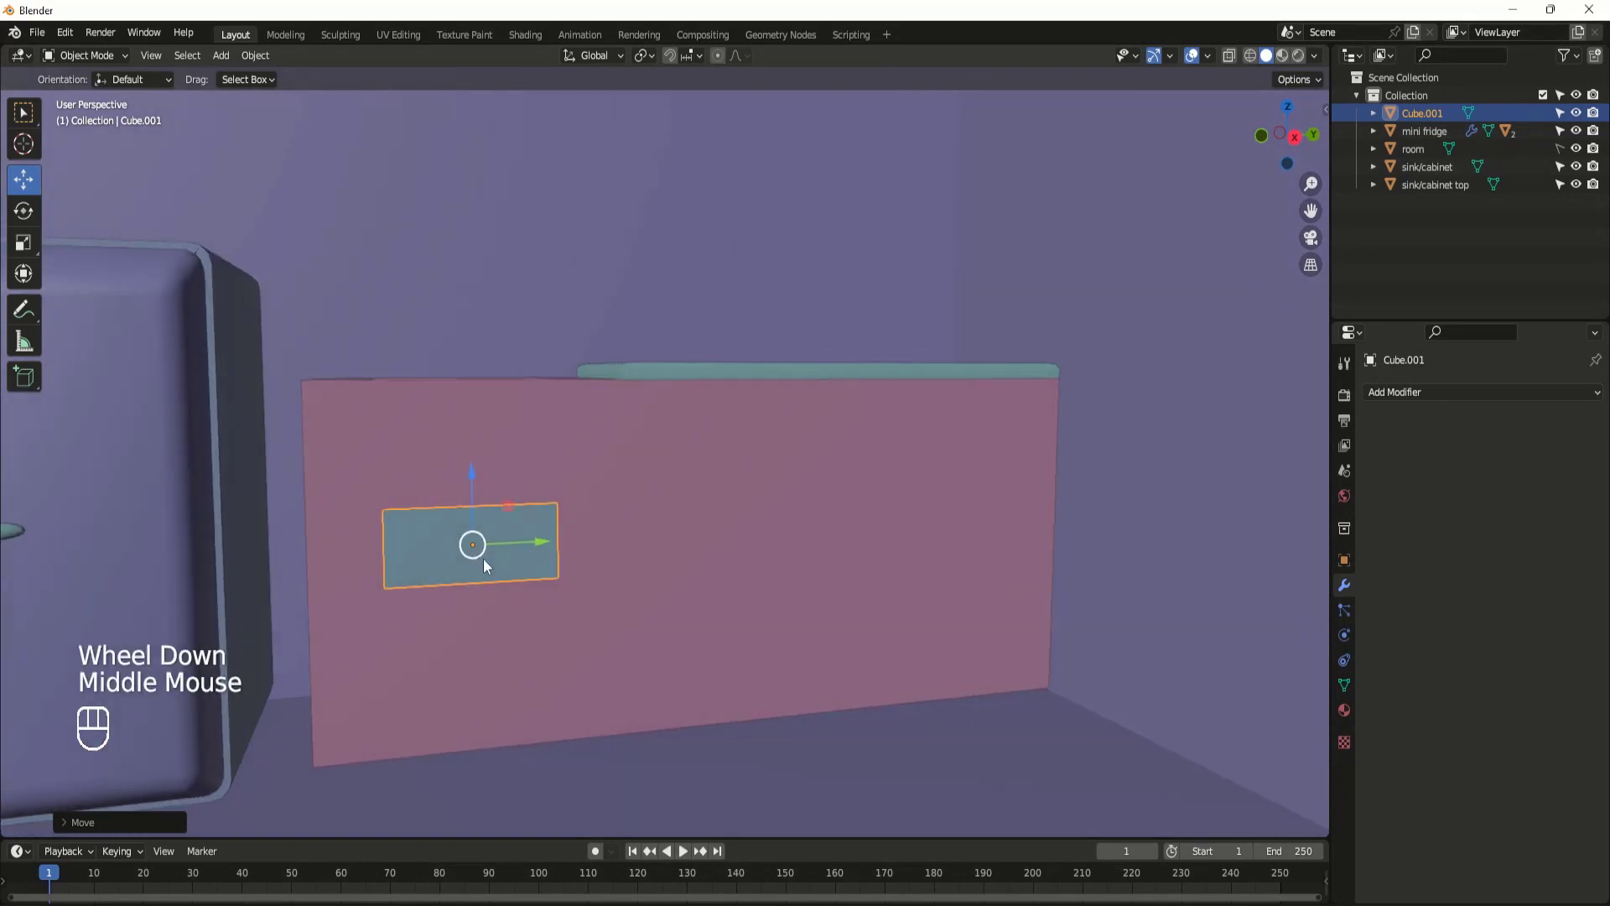
key("Tab")
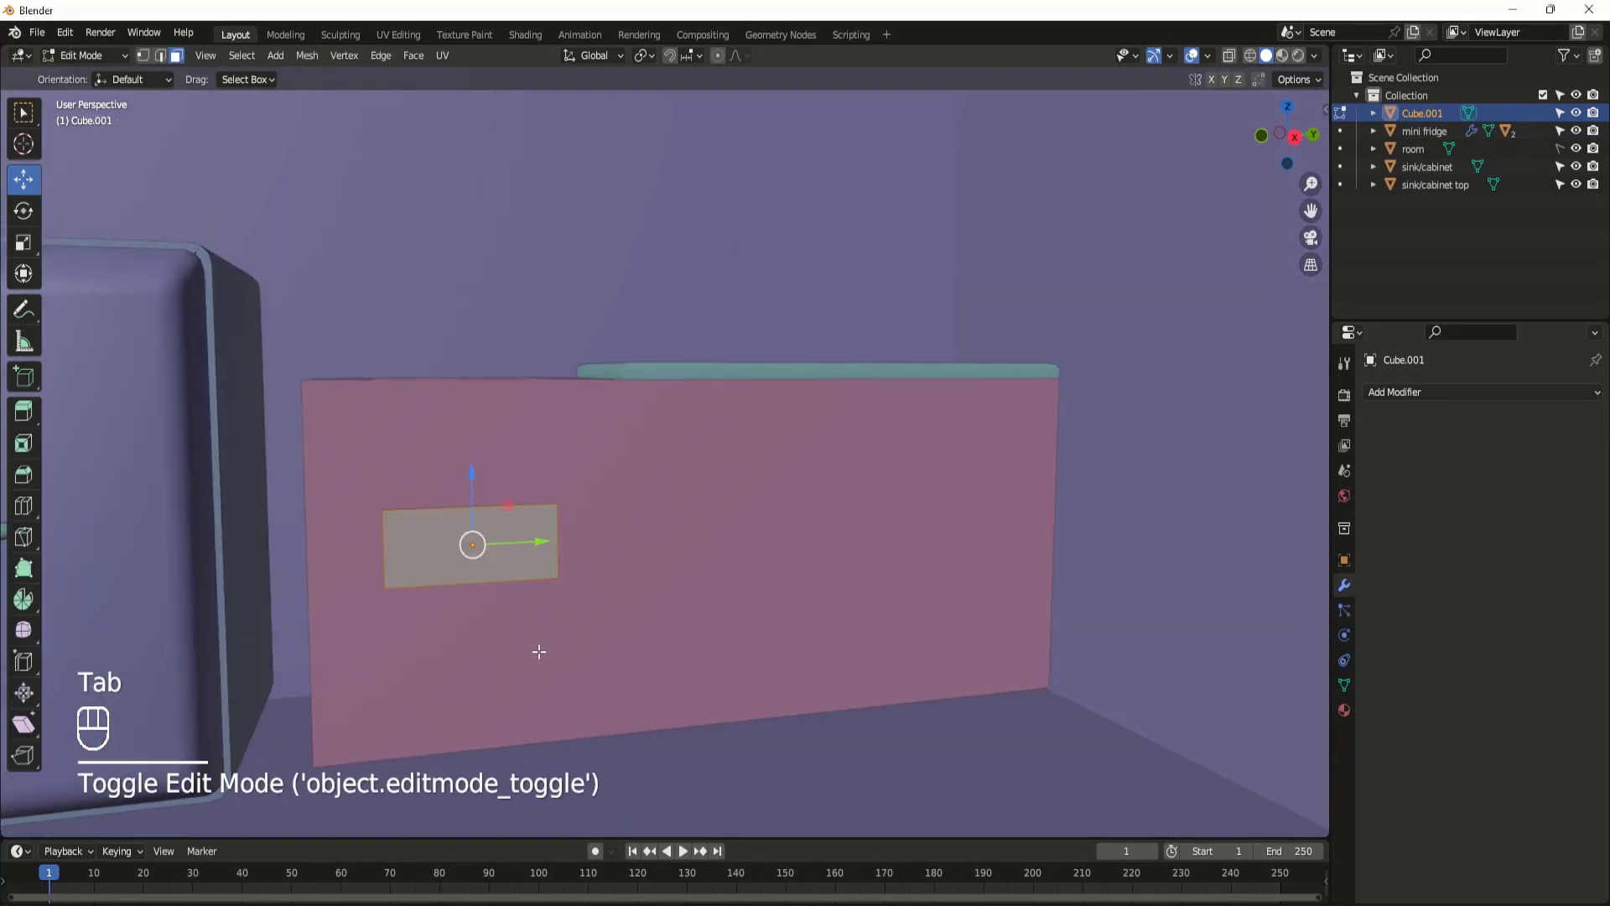
key("shift+a")
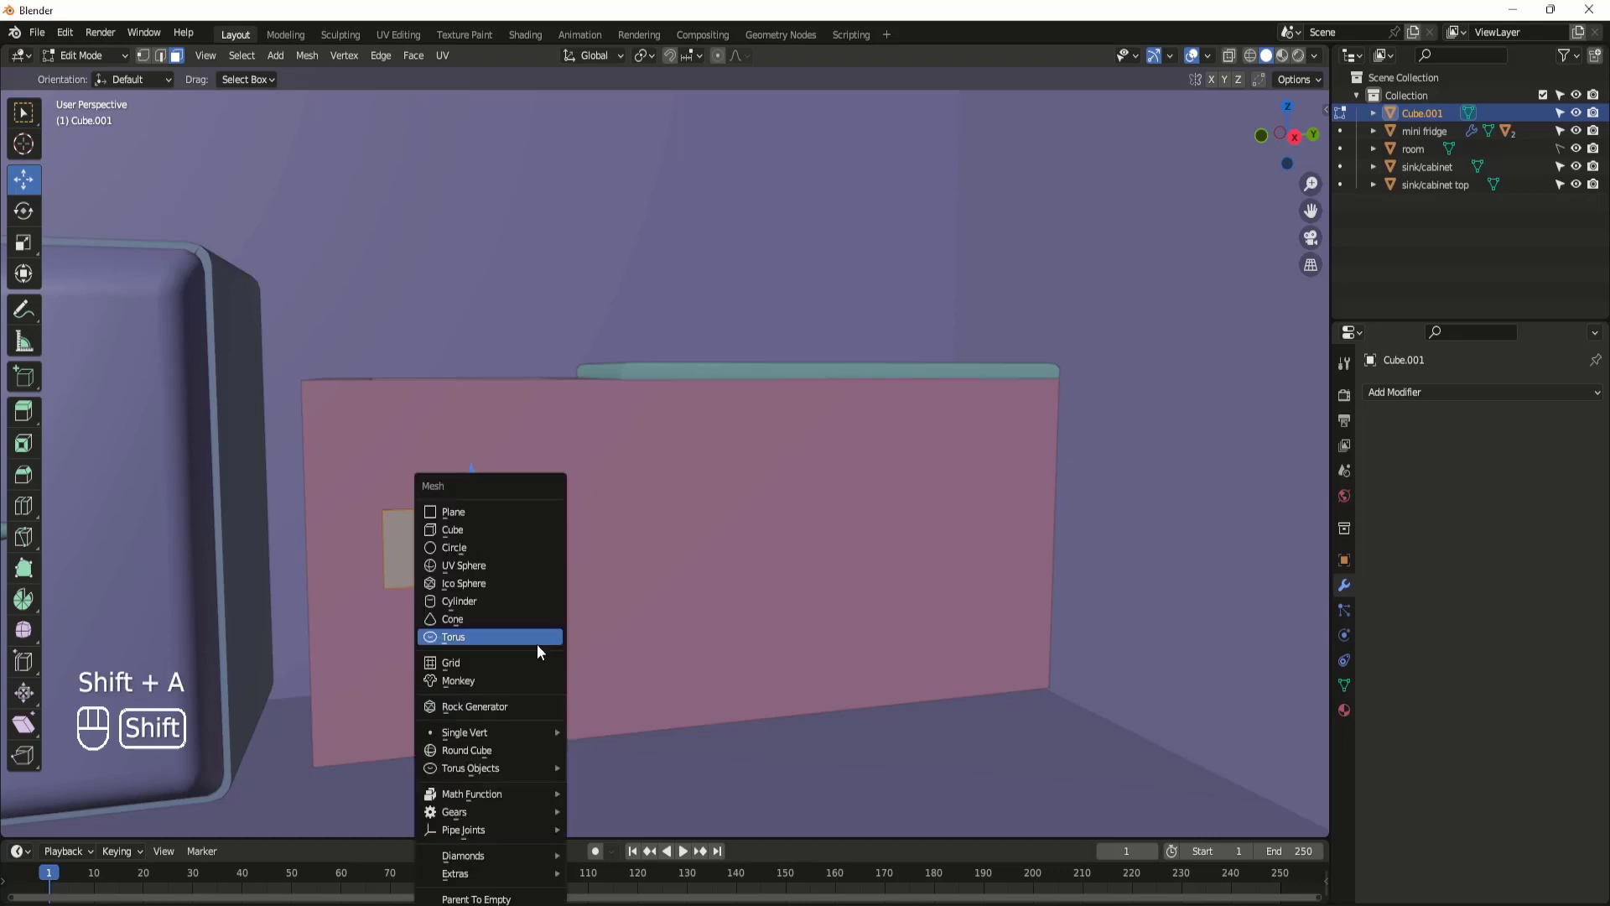
left_click(485, 566)
scroll(661, 682, "down", 3)
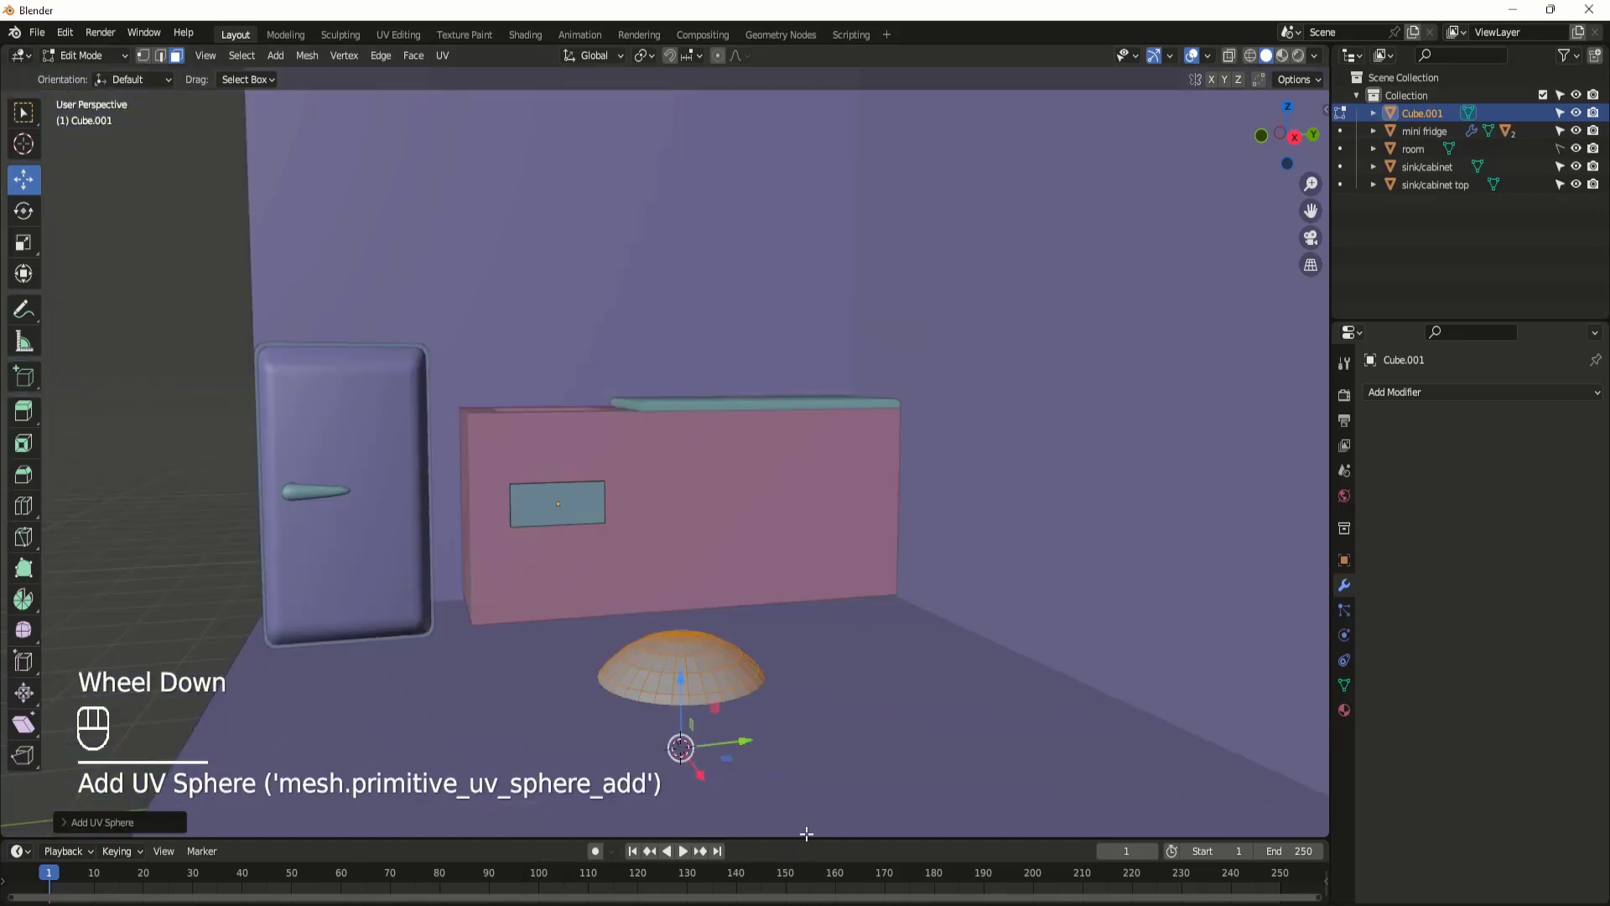
Step: Scale the sphere down to about 0.55 and move it in front of the drawer panel
key("s")
key("s")
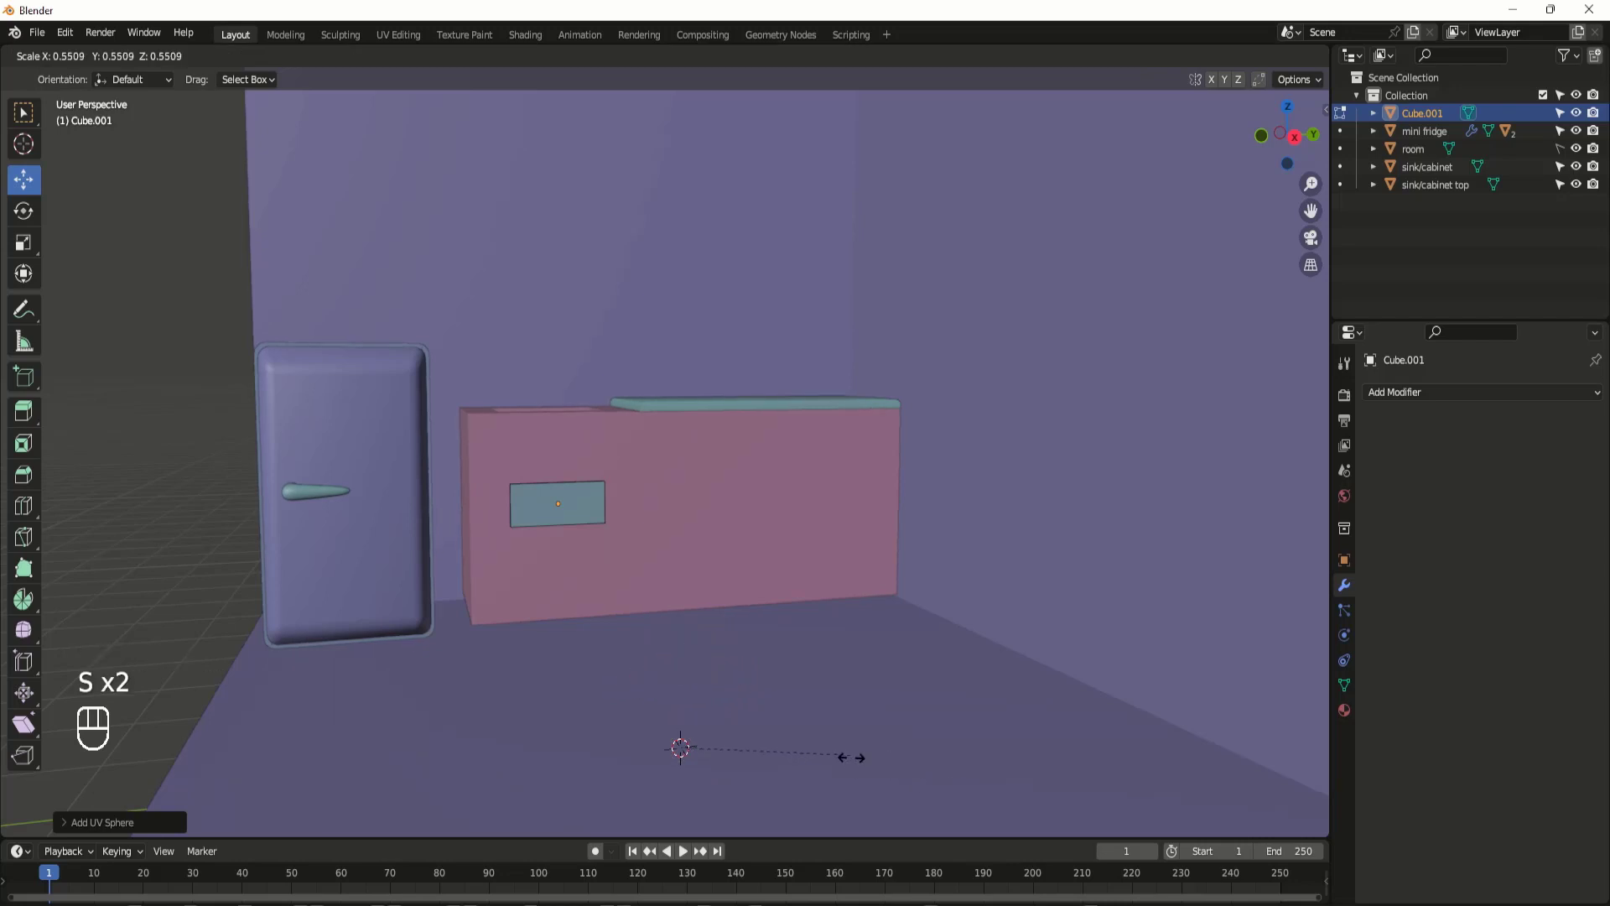
left_click(851, 757)
key("g")
left_click(651, 507)
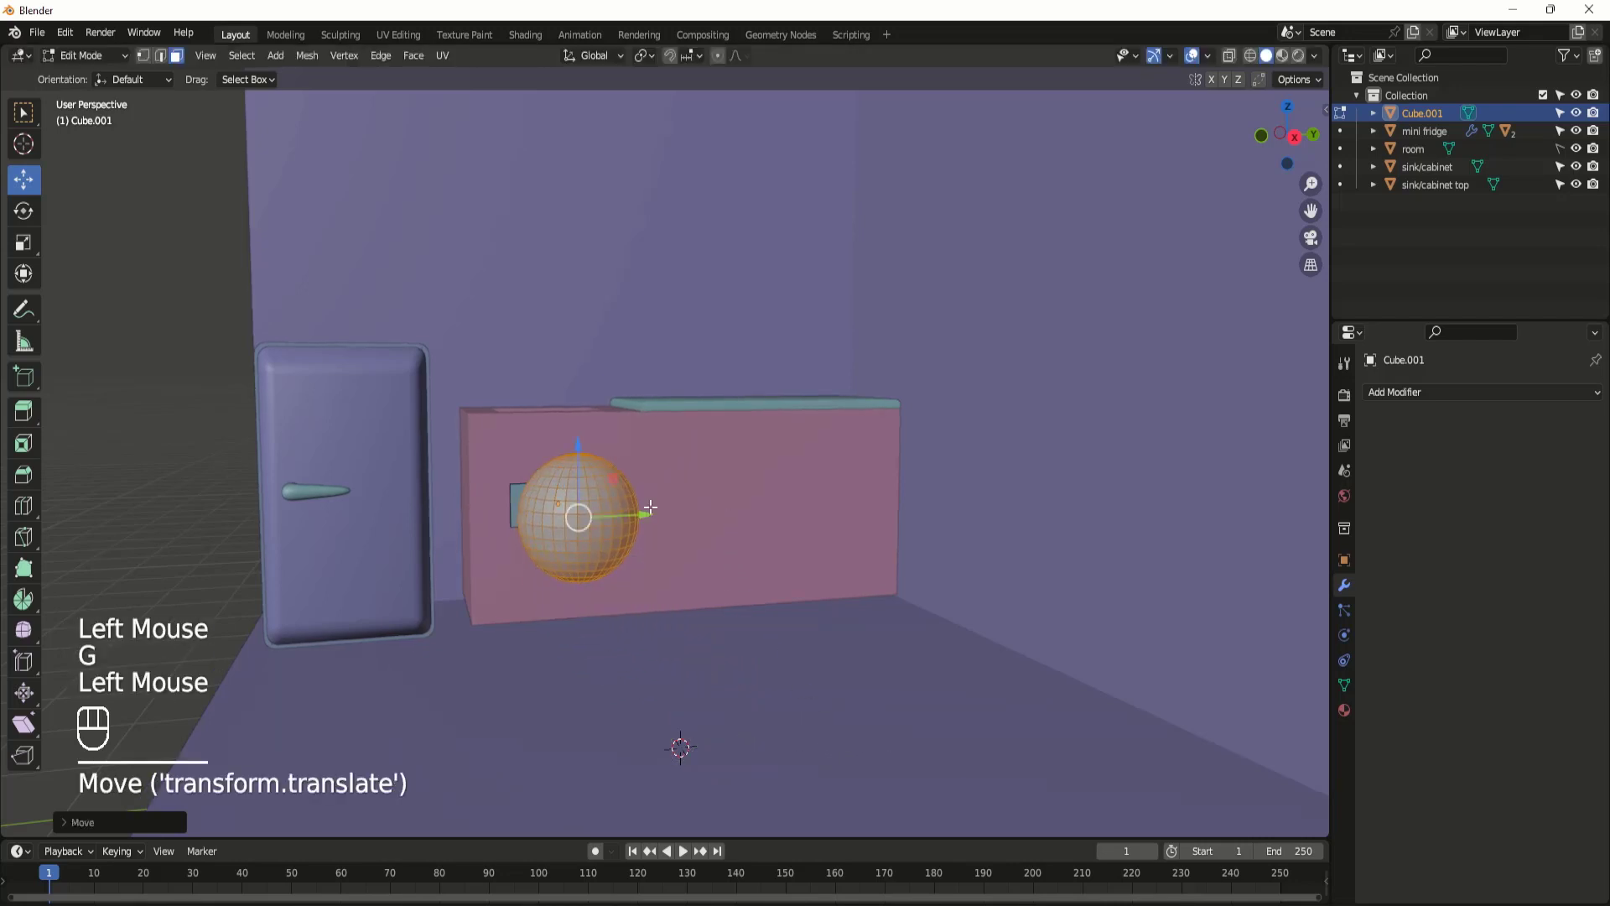
Step: Shrink the sphere to knob size with a scale of about 0.18 and position it at the drawer panel's center
scroll(651, 507, "up", 2)
key("s")
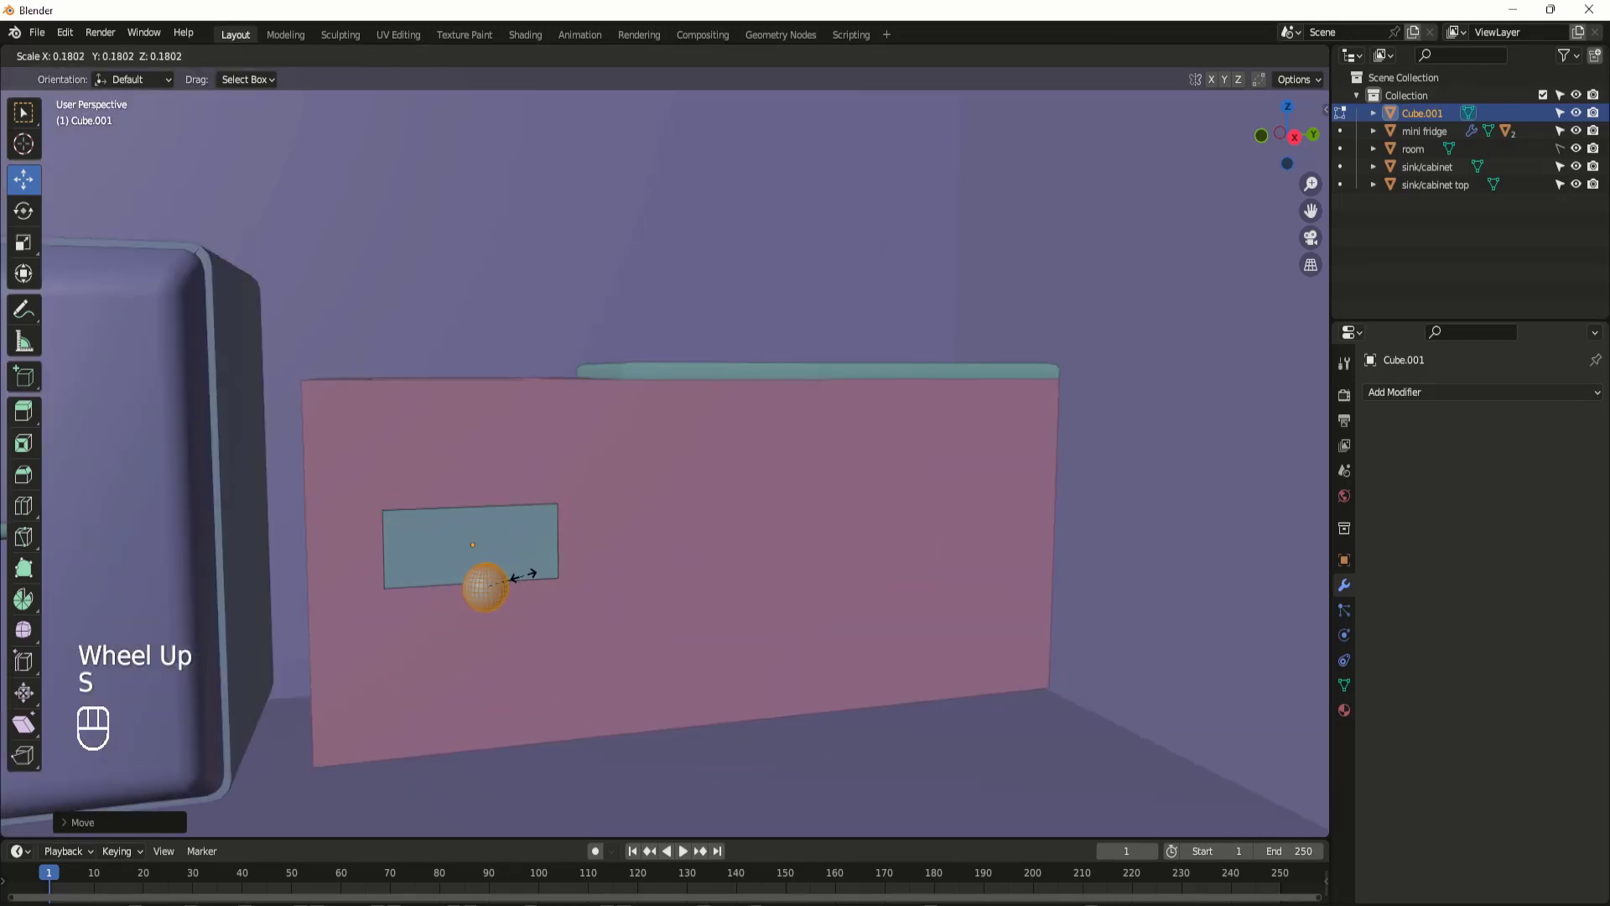
left_click(524, 579)
key("g")
left_click(527, 594)
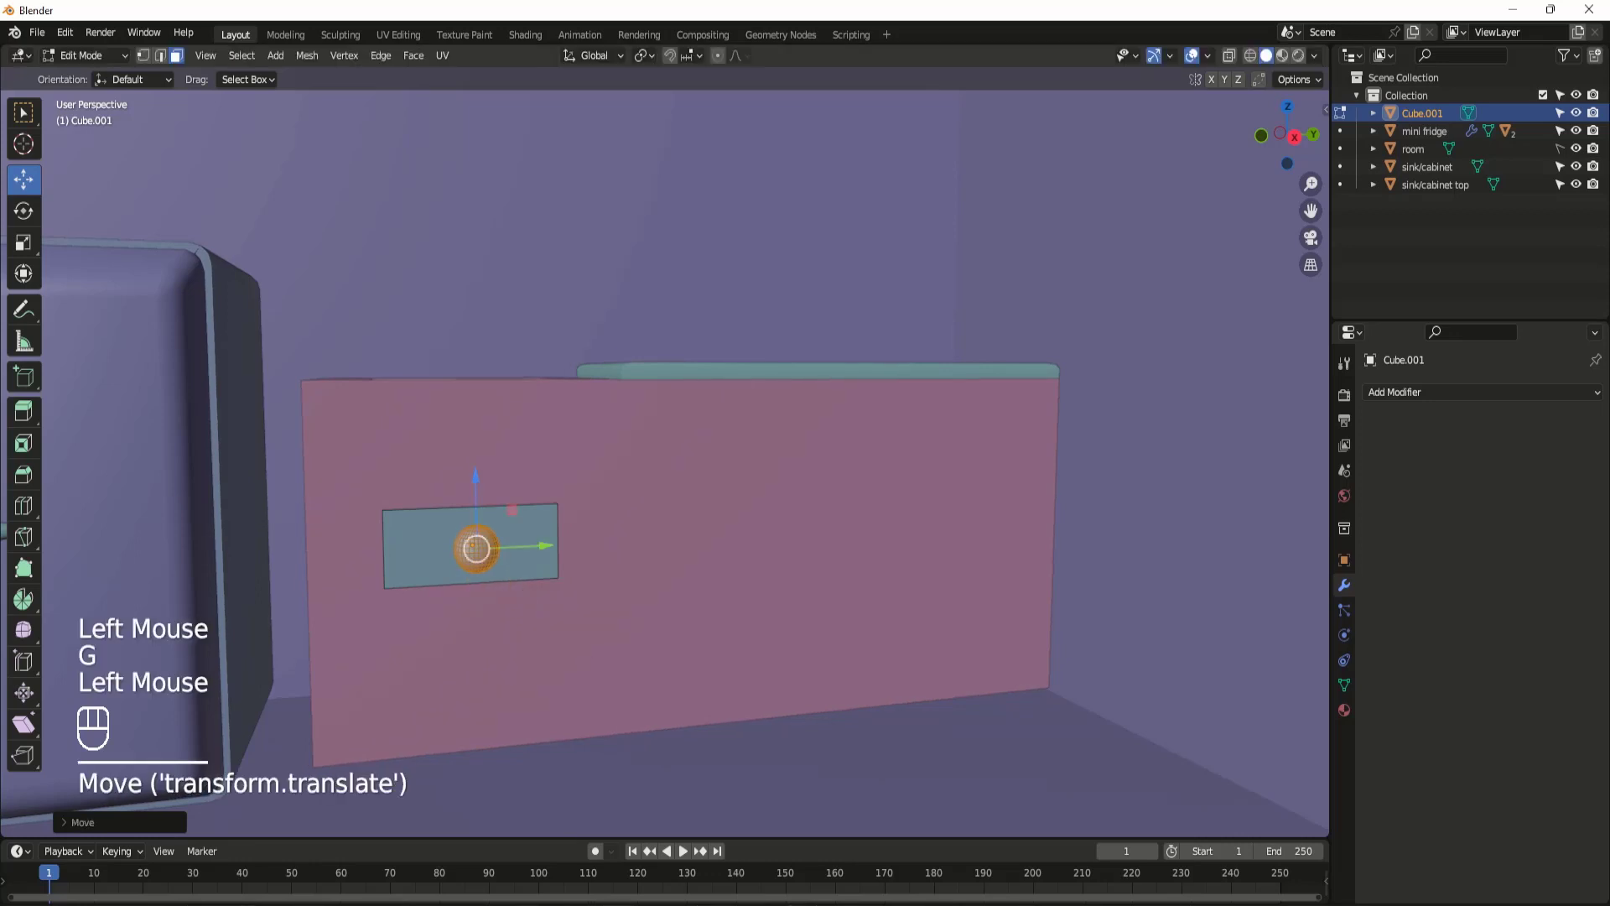
Step: Scale the knob sphere down to about 0.37 and move it along X against the drawer panel's front face, using top view
key("s")
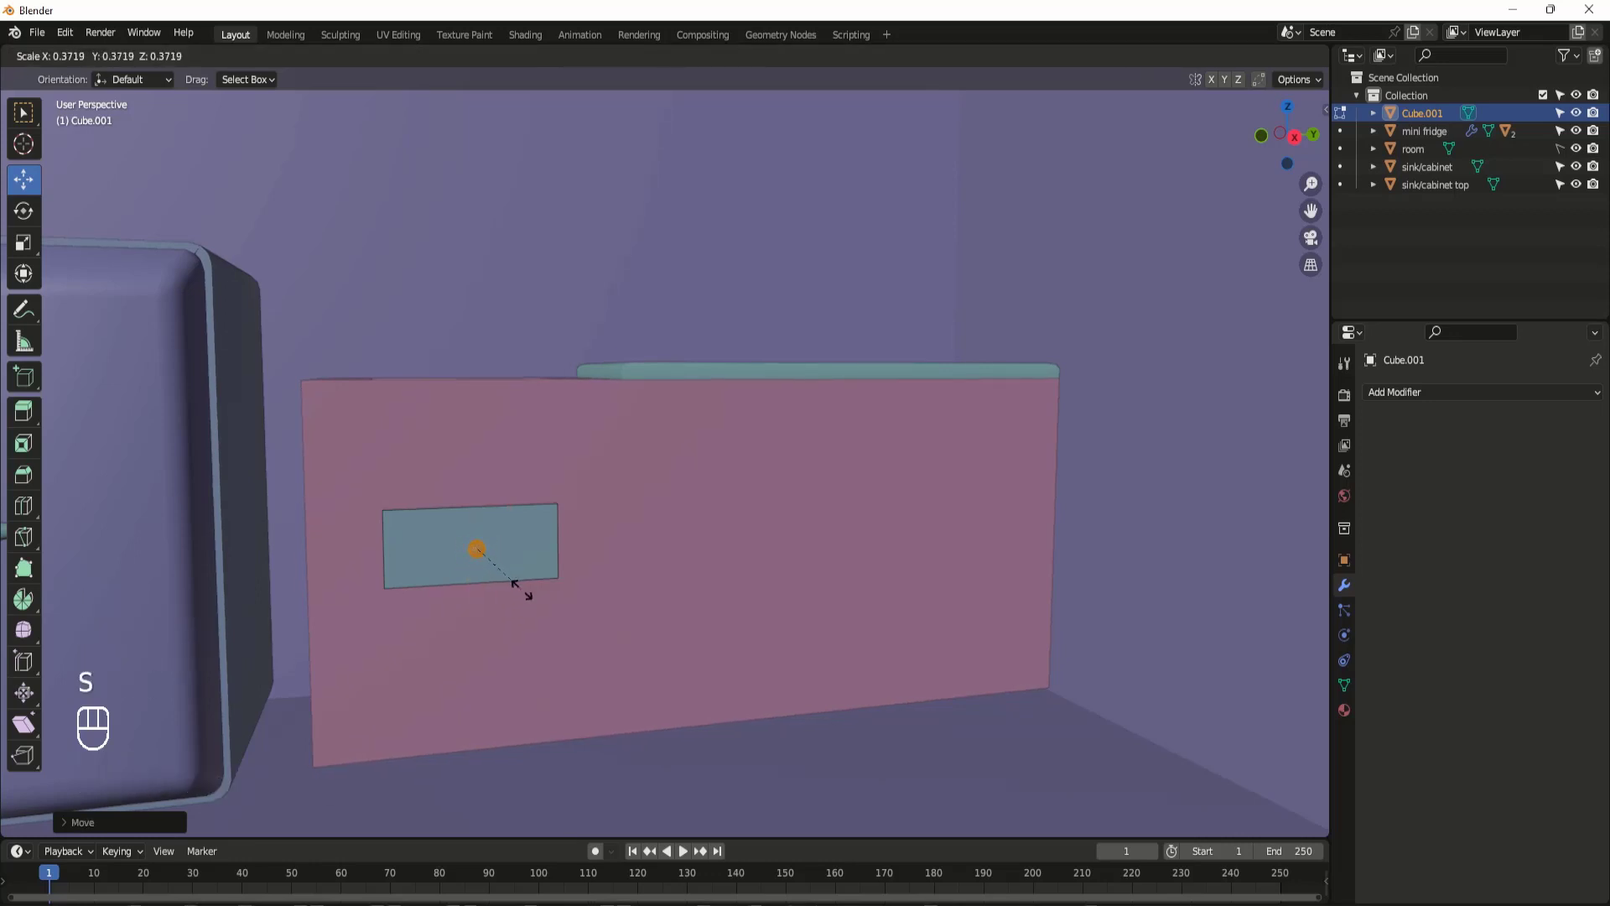
left_click(524, 593)
key("KP_7")
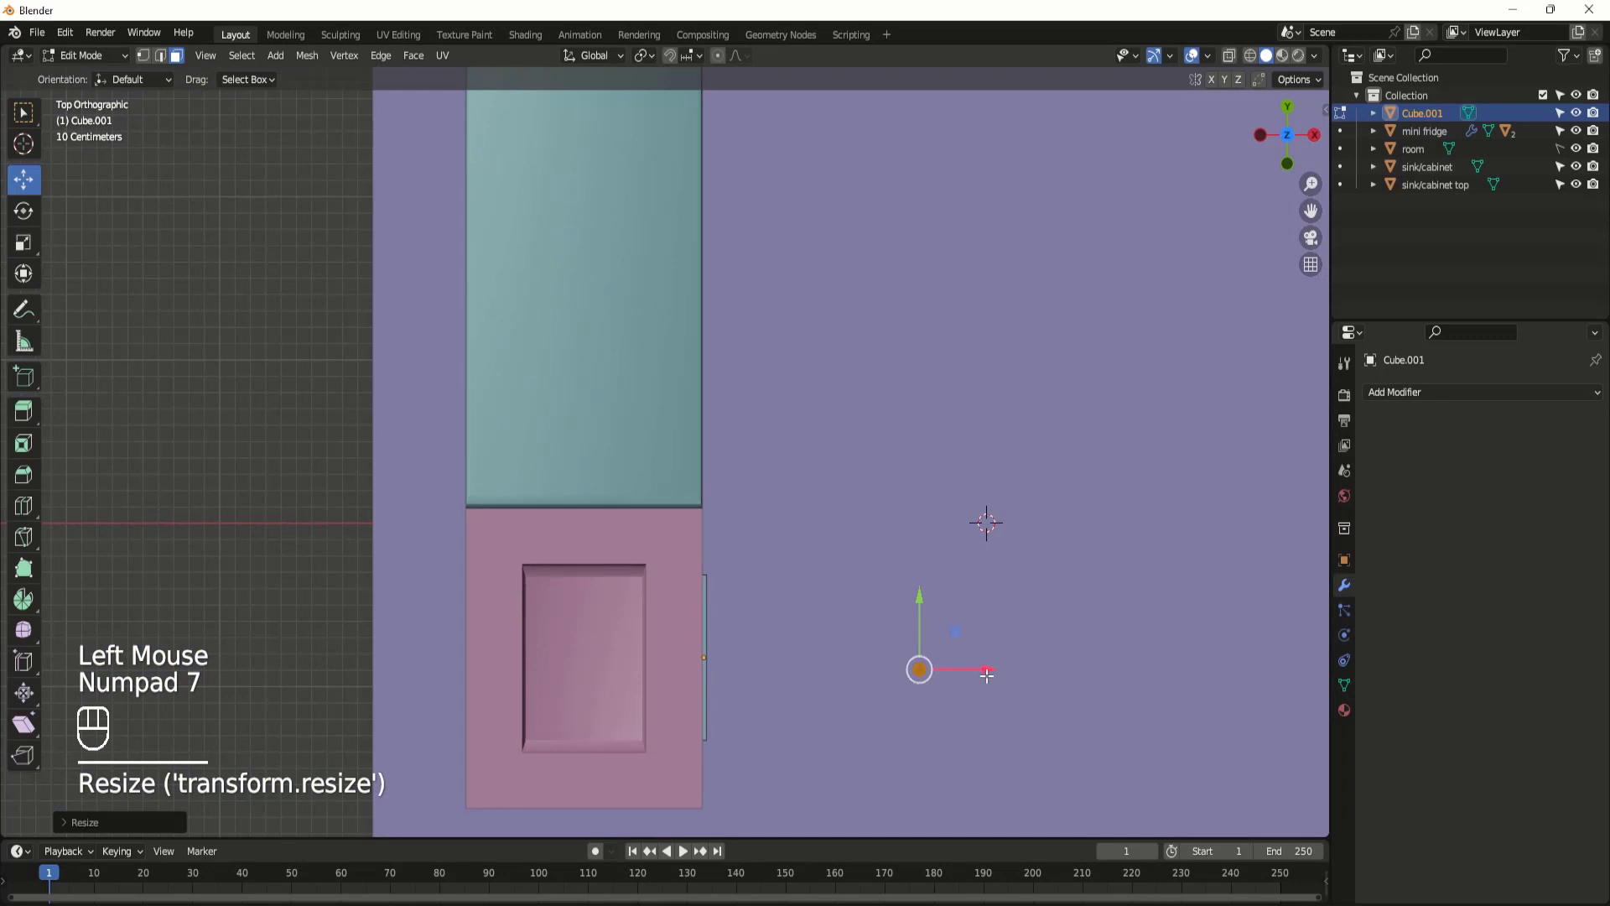
left_click_drag(986, 673, 714, 615)
Step: Lower the knob along Z to the middle of the drawer panel in right view and leave Edit Mode
middle_click_drag(807, 702, 697, 525)
key("KP_3")
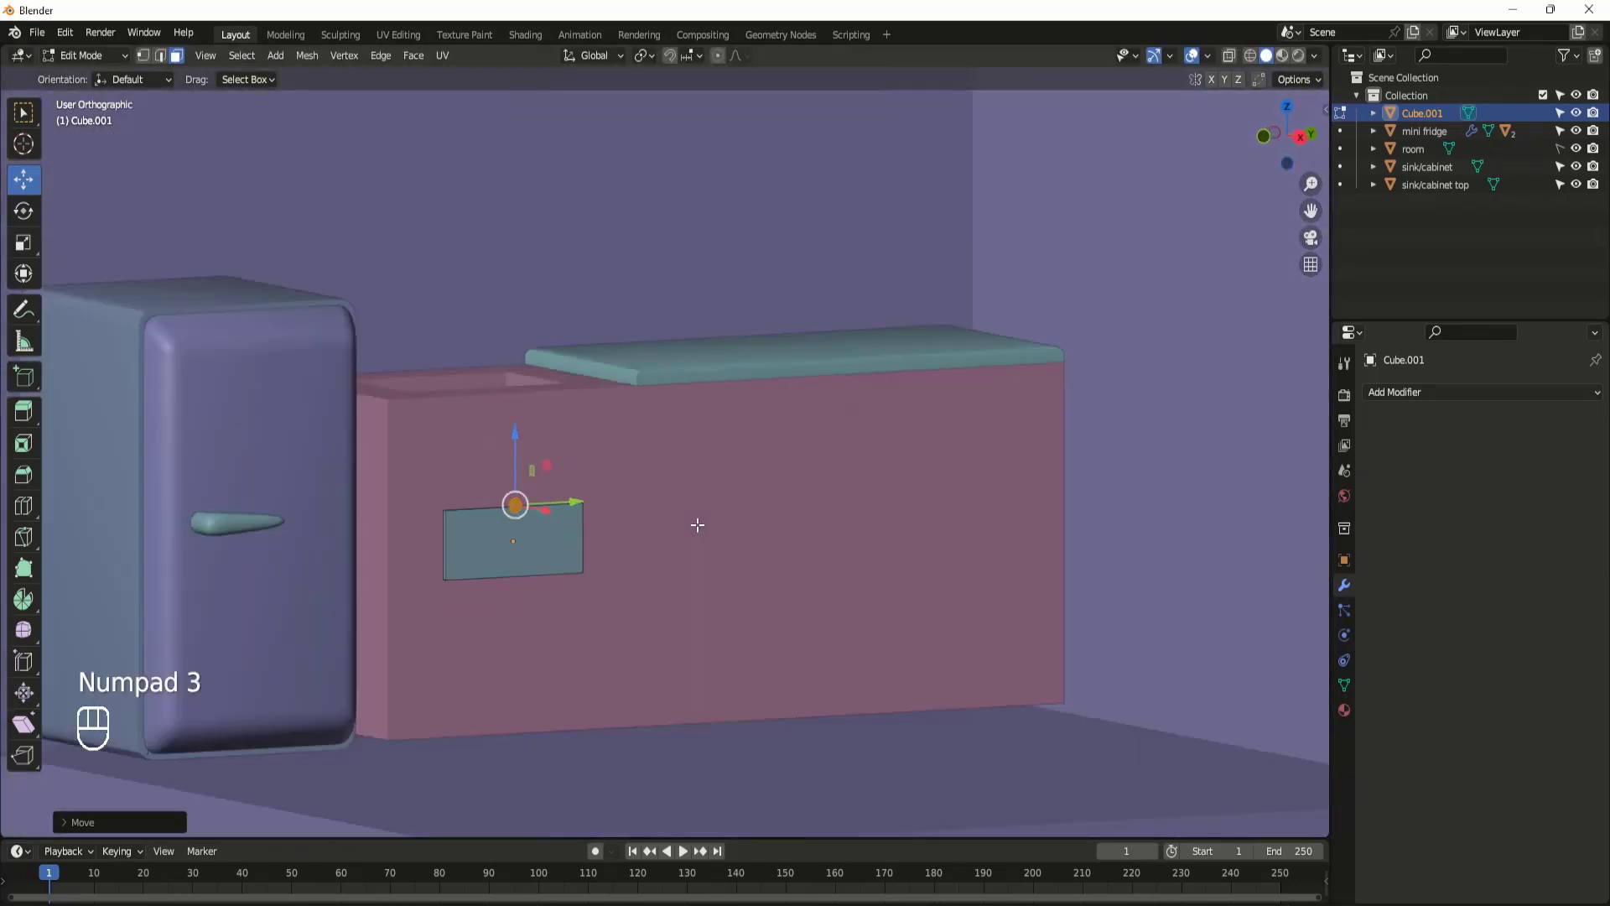
left_click_drag(470, 415, 470, 462)
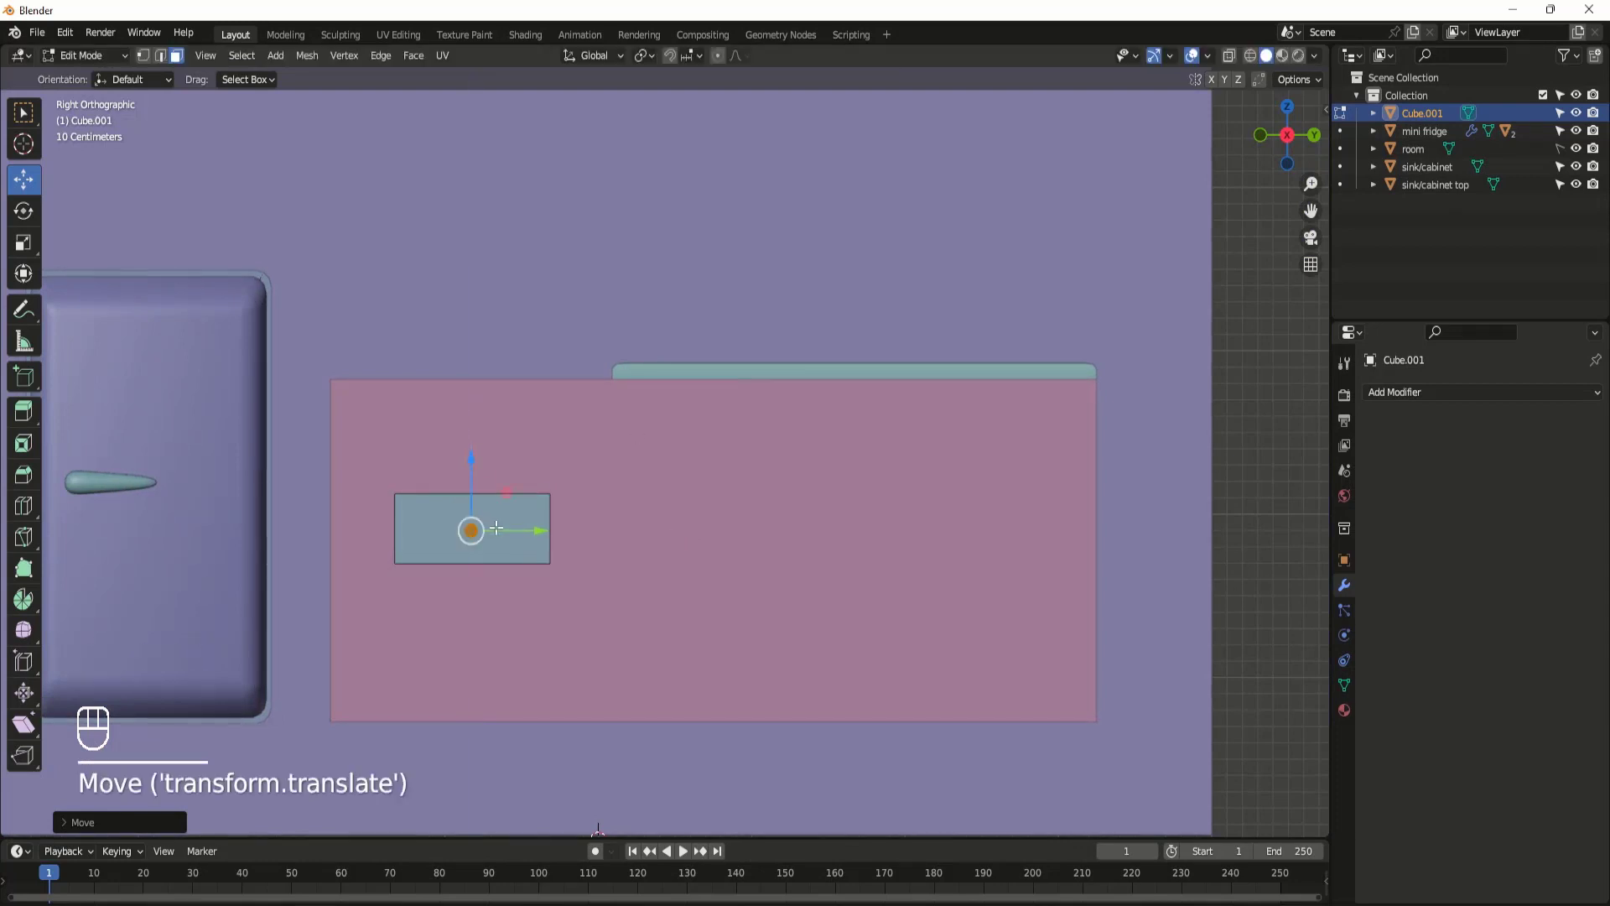
key("Tab")
middle_click_drag(521, 543, 712, 605)
left_click(667, 617)
Step: Examine the knob's size and placement on the drawer panel from several angles and in right view
scroll(396, 501, "up", 2)
scroll(397, 508, "up", 1)
middle_click_drag(406, 594, 497, 614)
key("Tab")
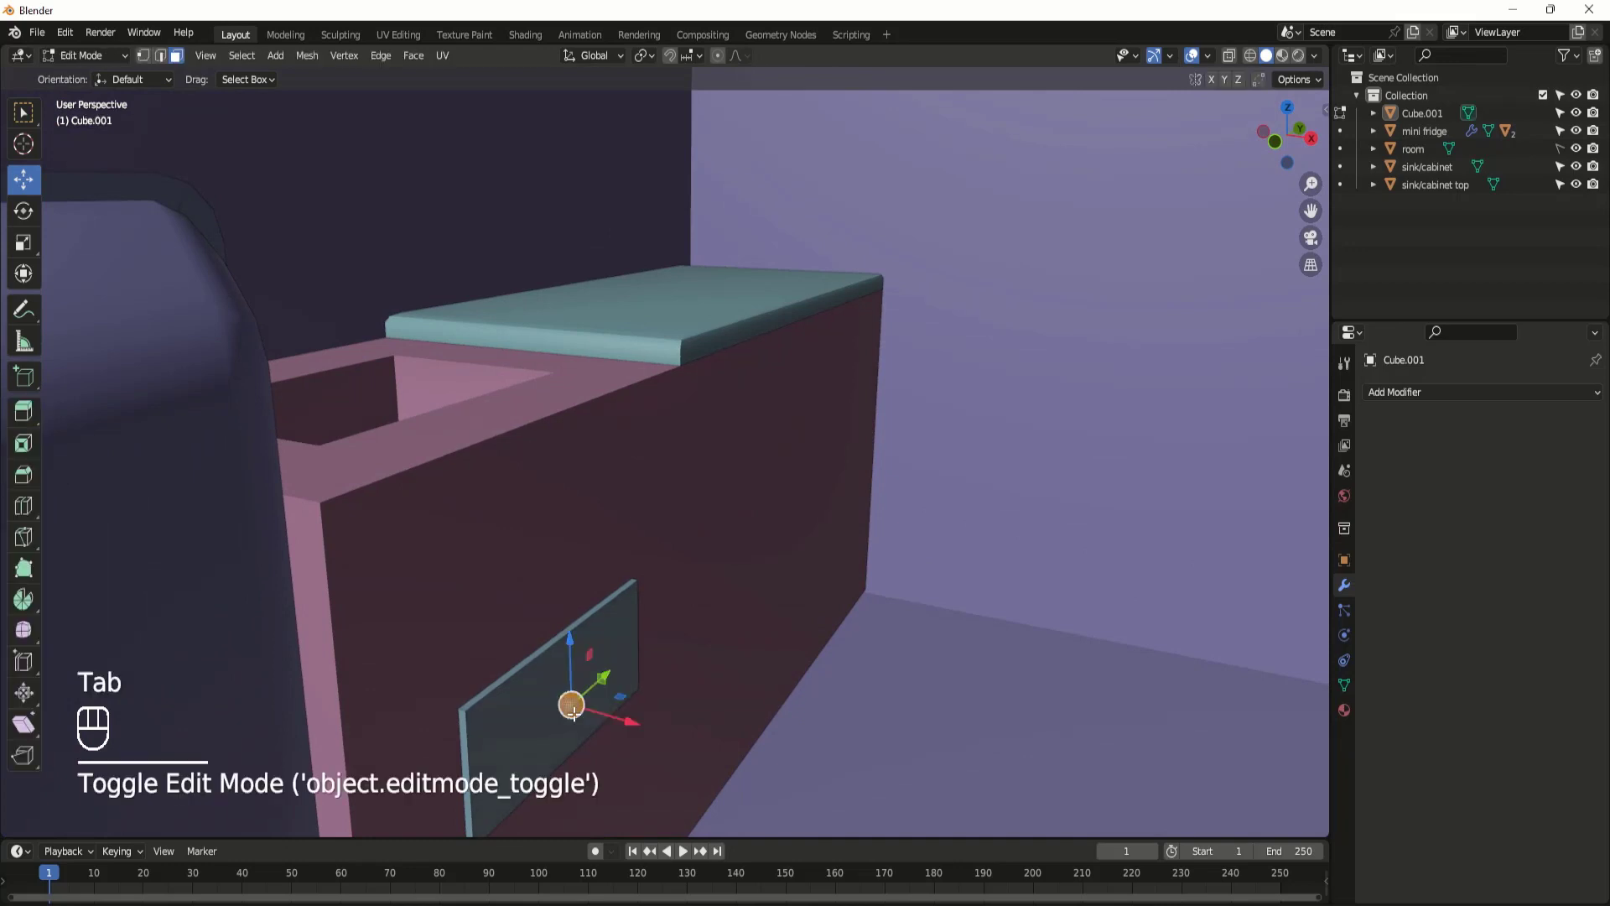
key("Tab")
right_click(576, 713)
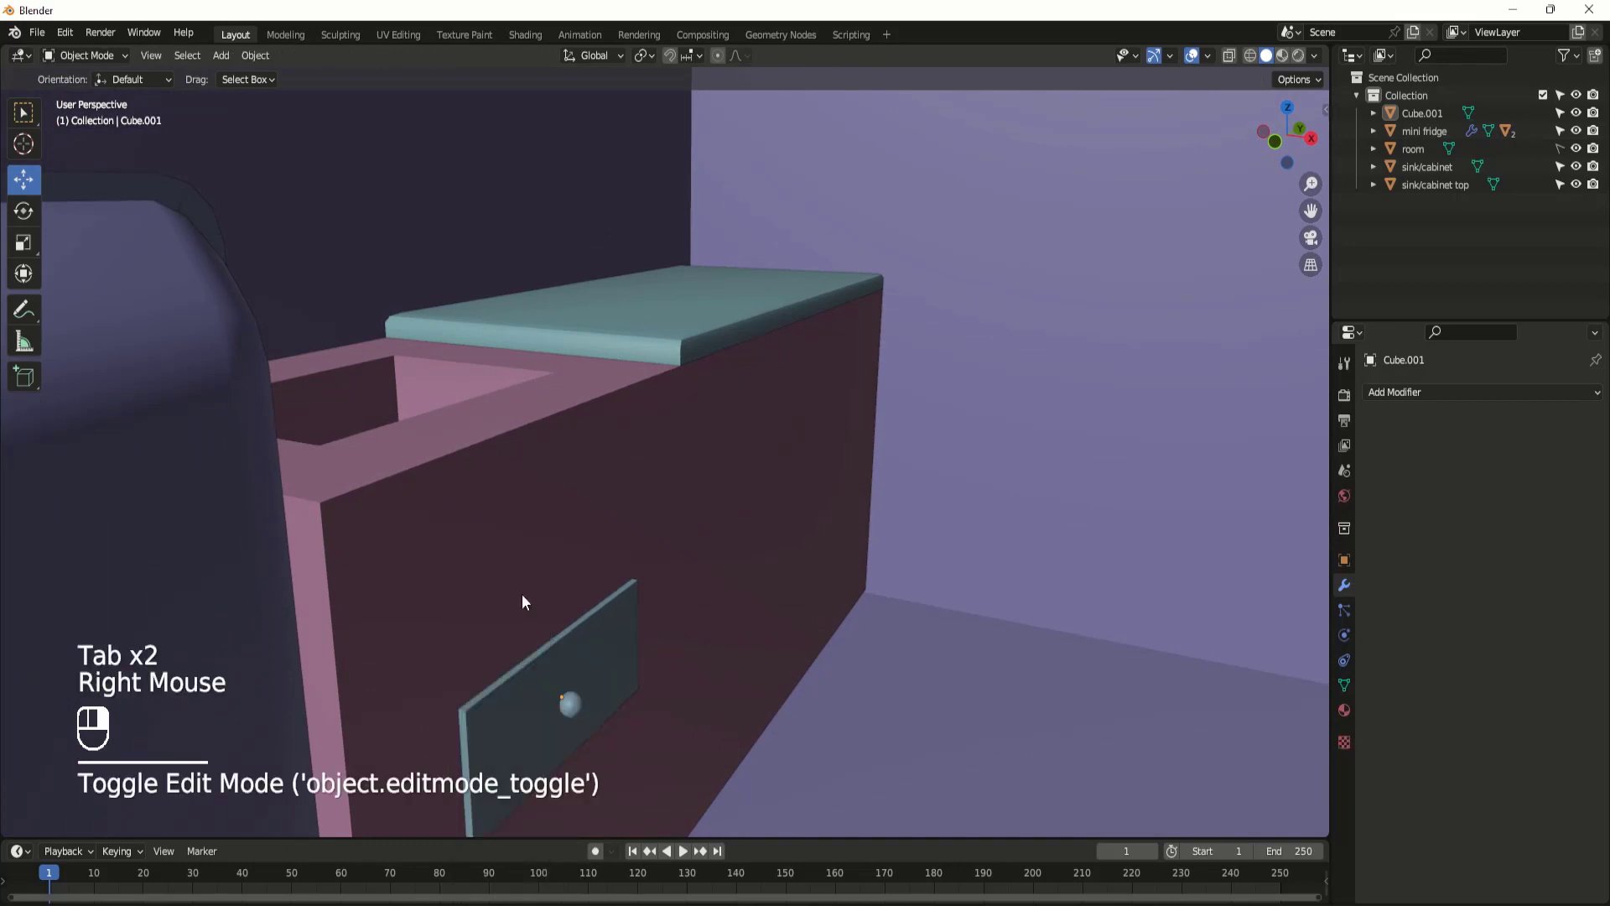
middle_click_drag(622, 712, 546, 625)
scroll(550, 640, "down", 2)
scroll(594, 665, "down", 1)
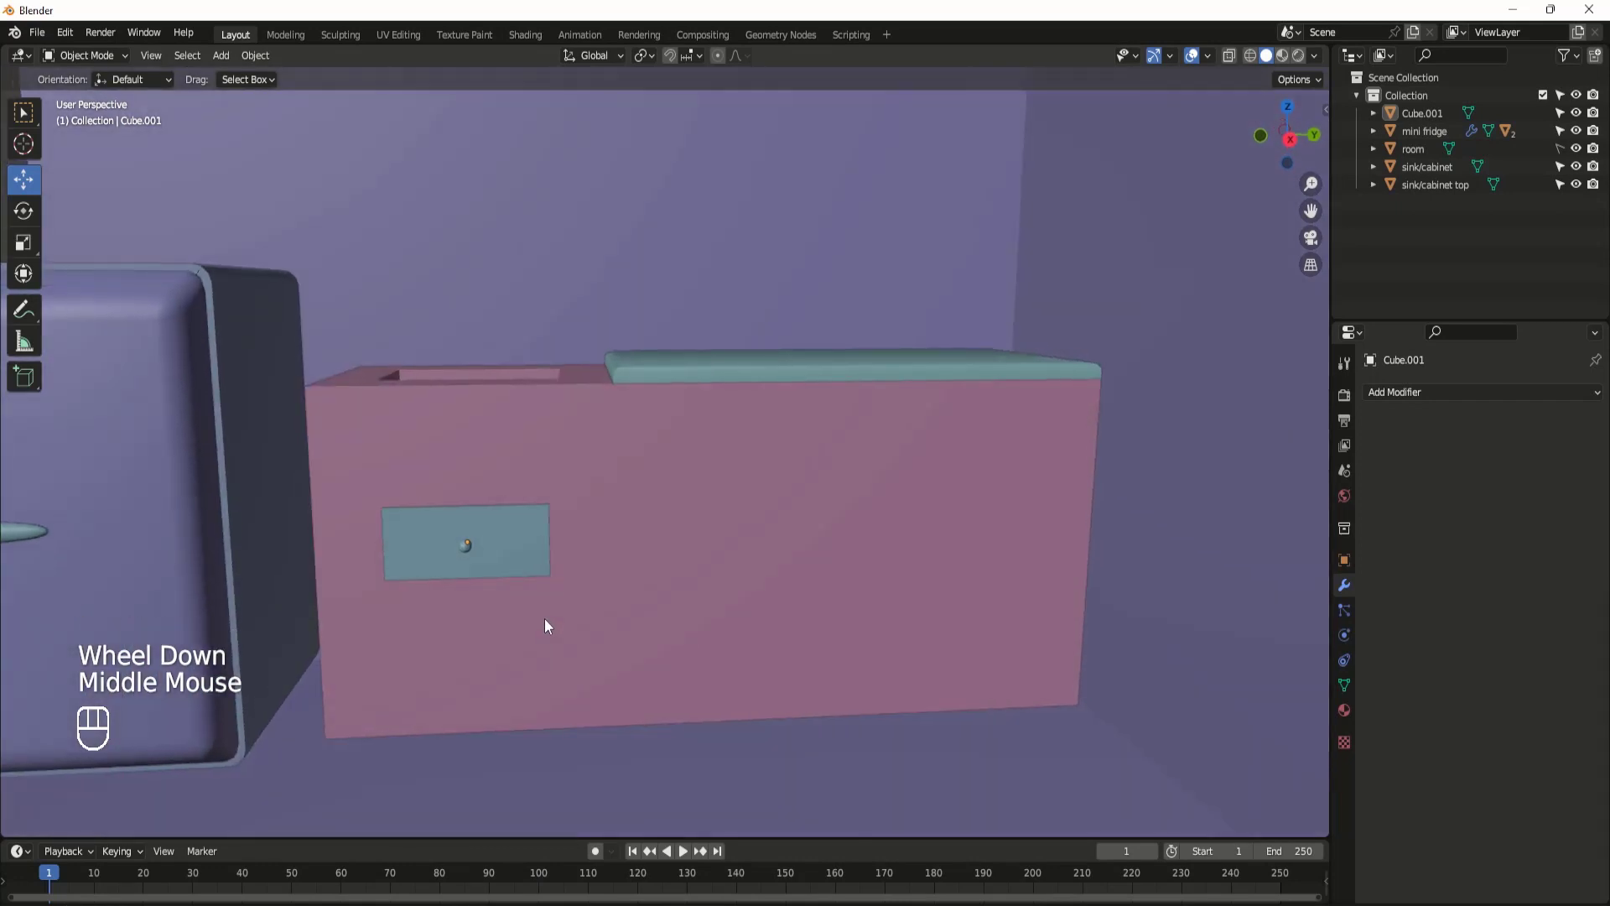
scroll(545, 626, "up", 2)
key("KP_3")
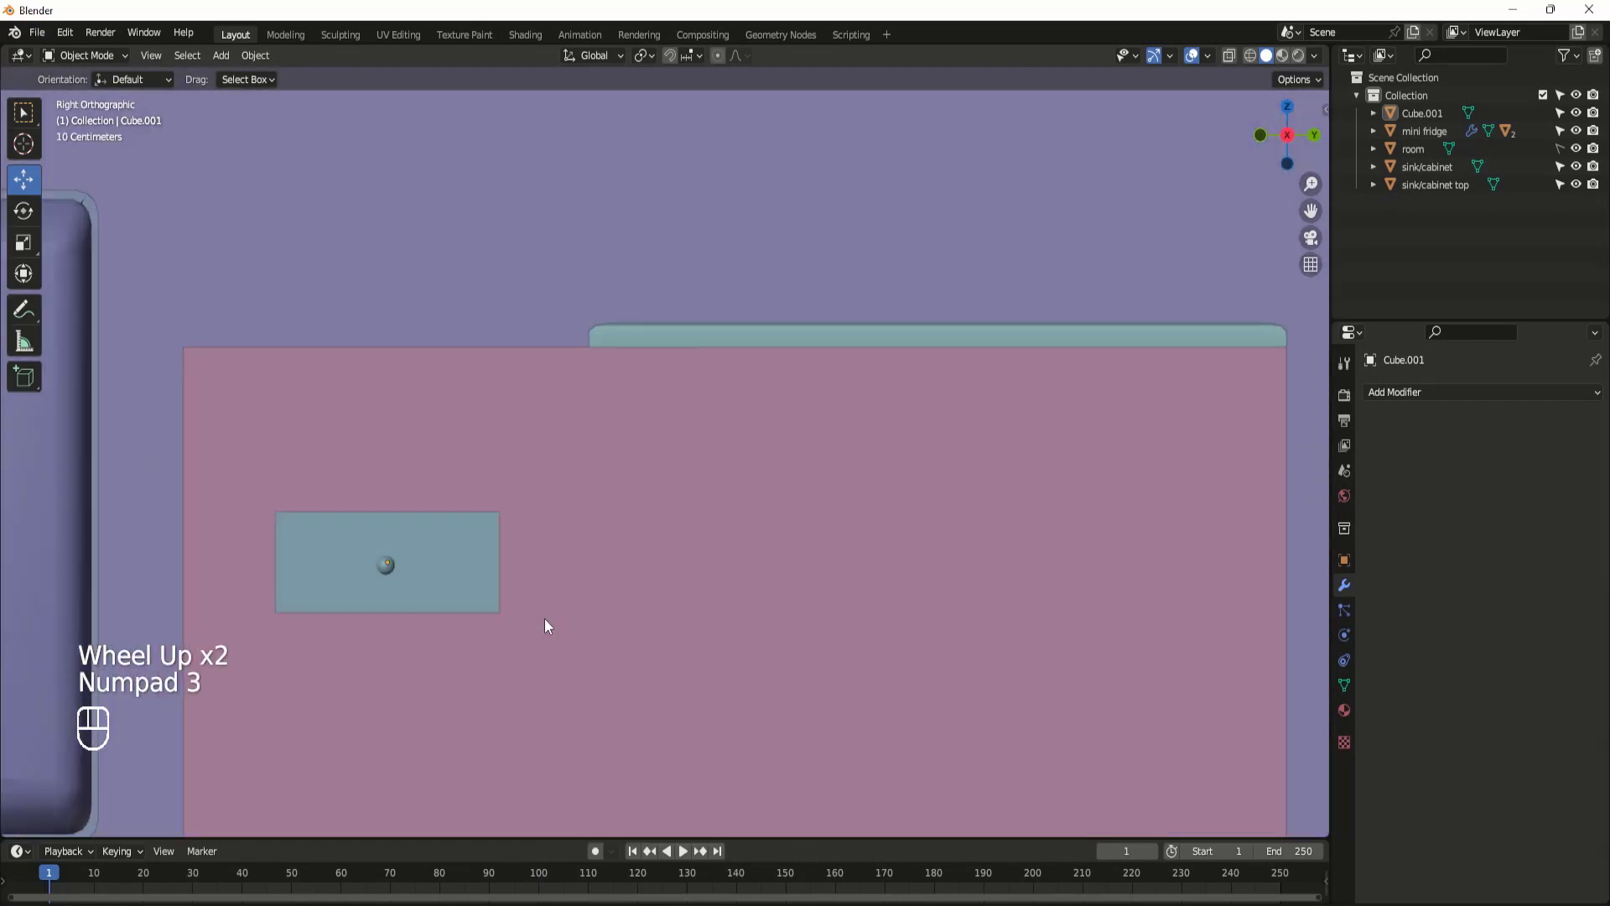
scroll(546, 626, "down", 1)
scroll(532, 616, "up", 1)
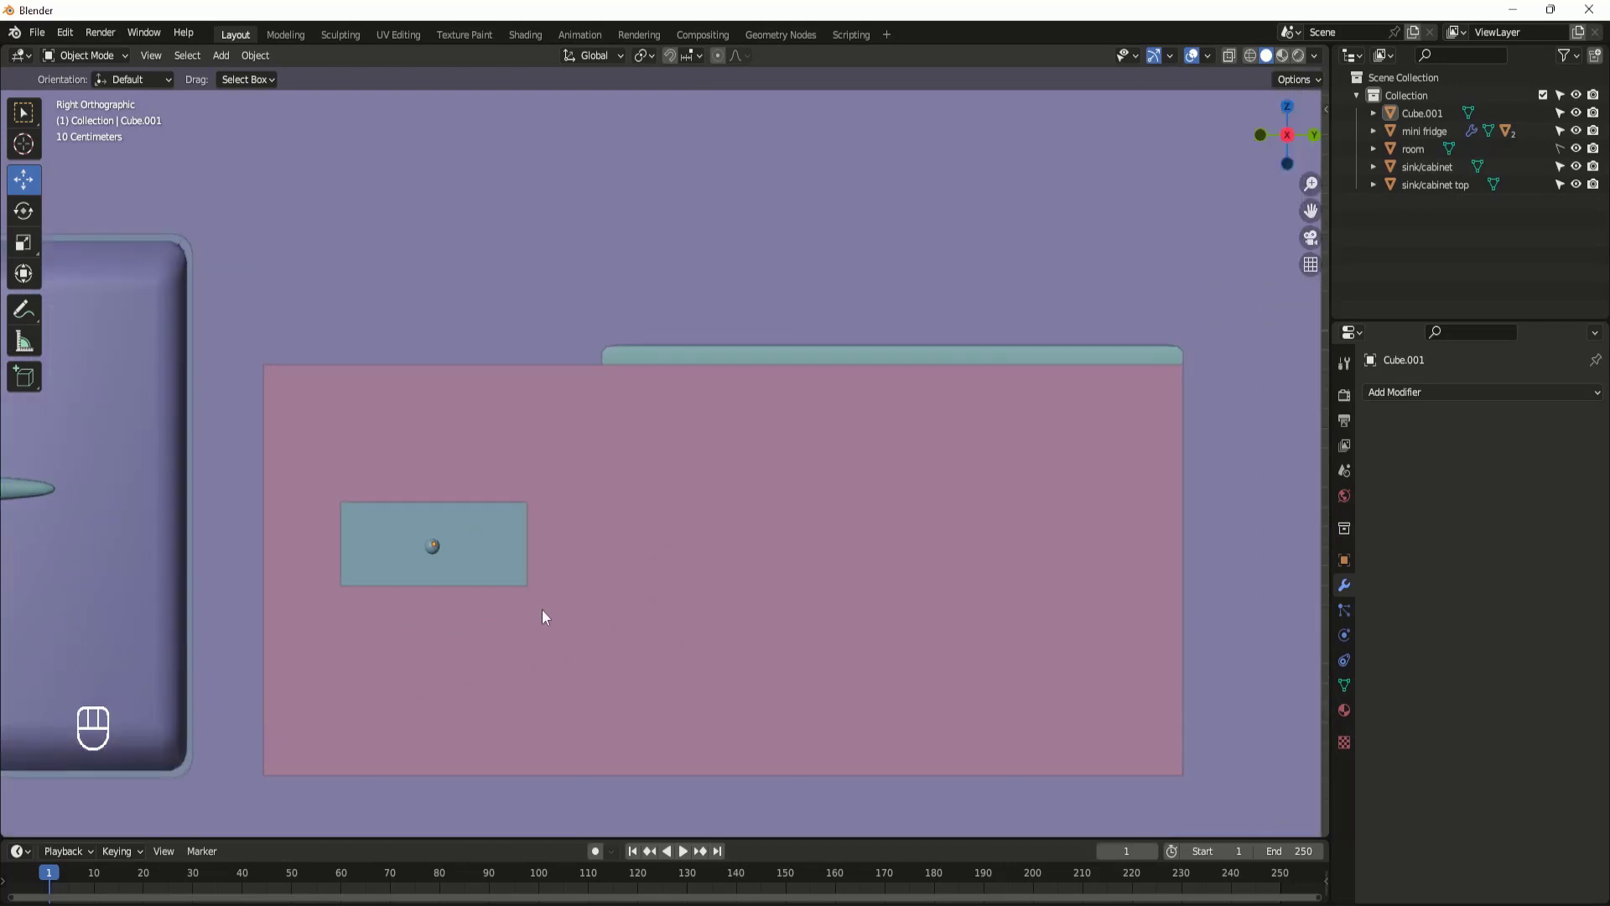
Step: Duplicate the drawer front with its knob and move the copy about 0.47 m down along Z, just beneath the original
left_click(506, 558)
scroll(506, 557, "down", 2)
middle_click_drag(507, 557, 560, 584)
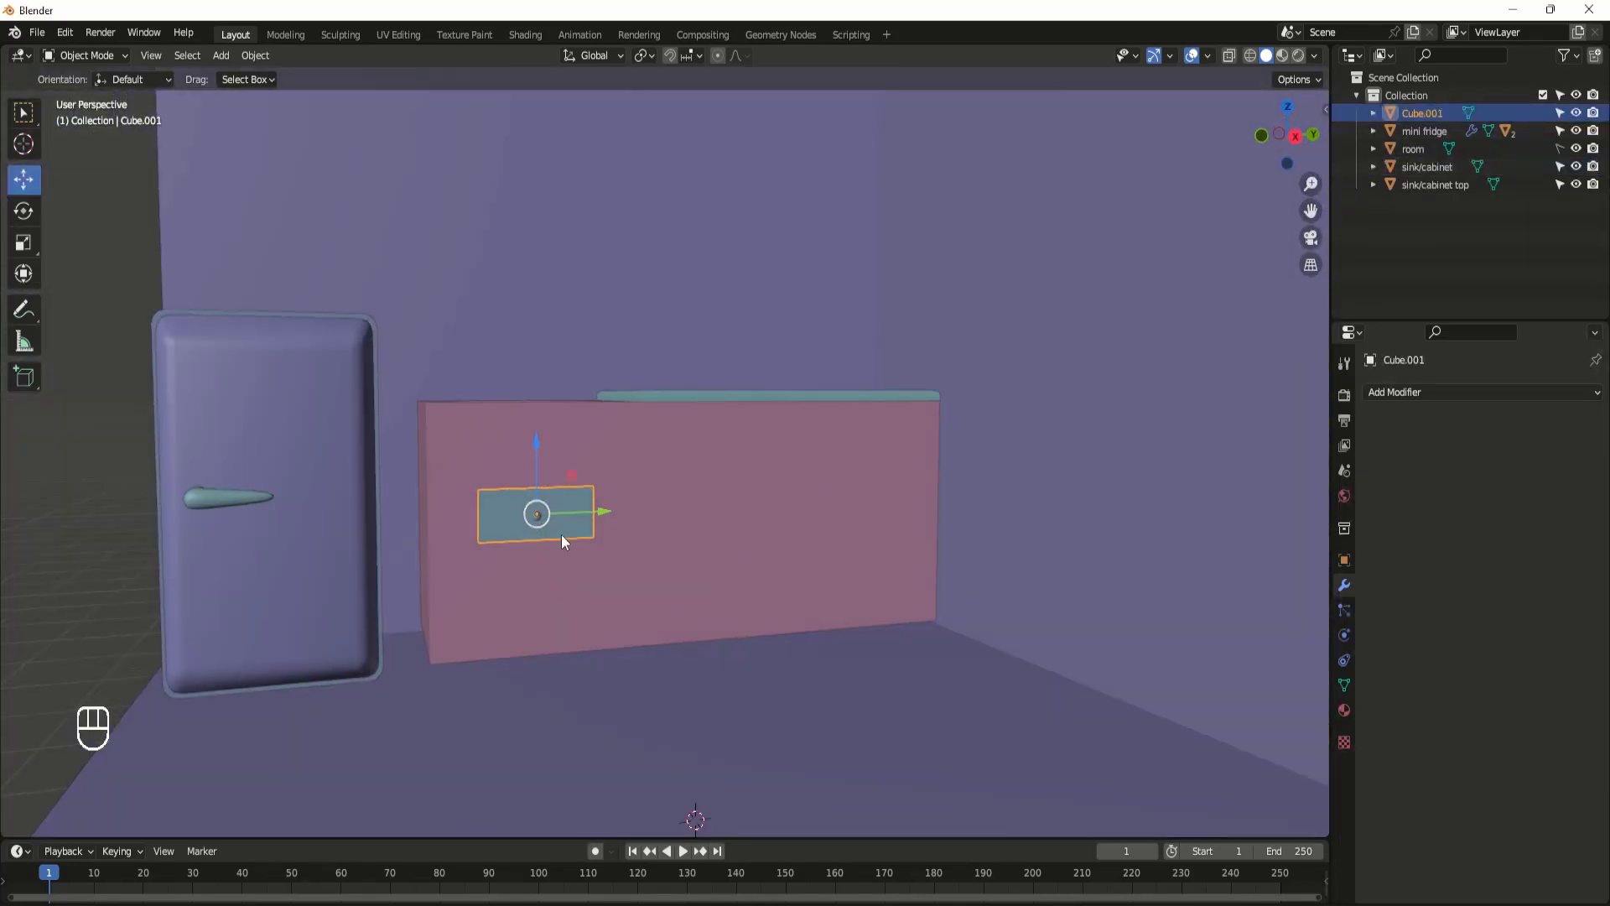
key("shift+d")
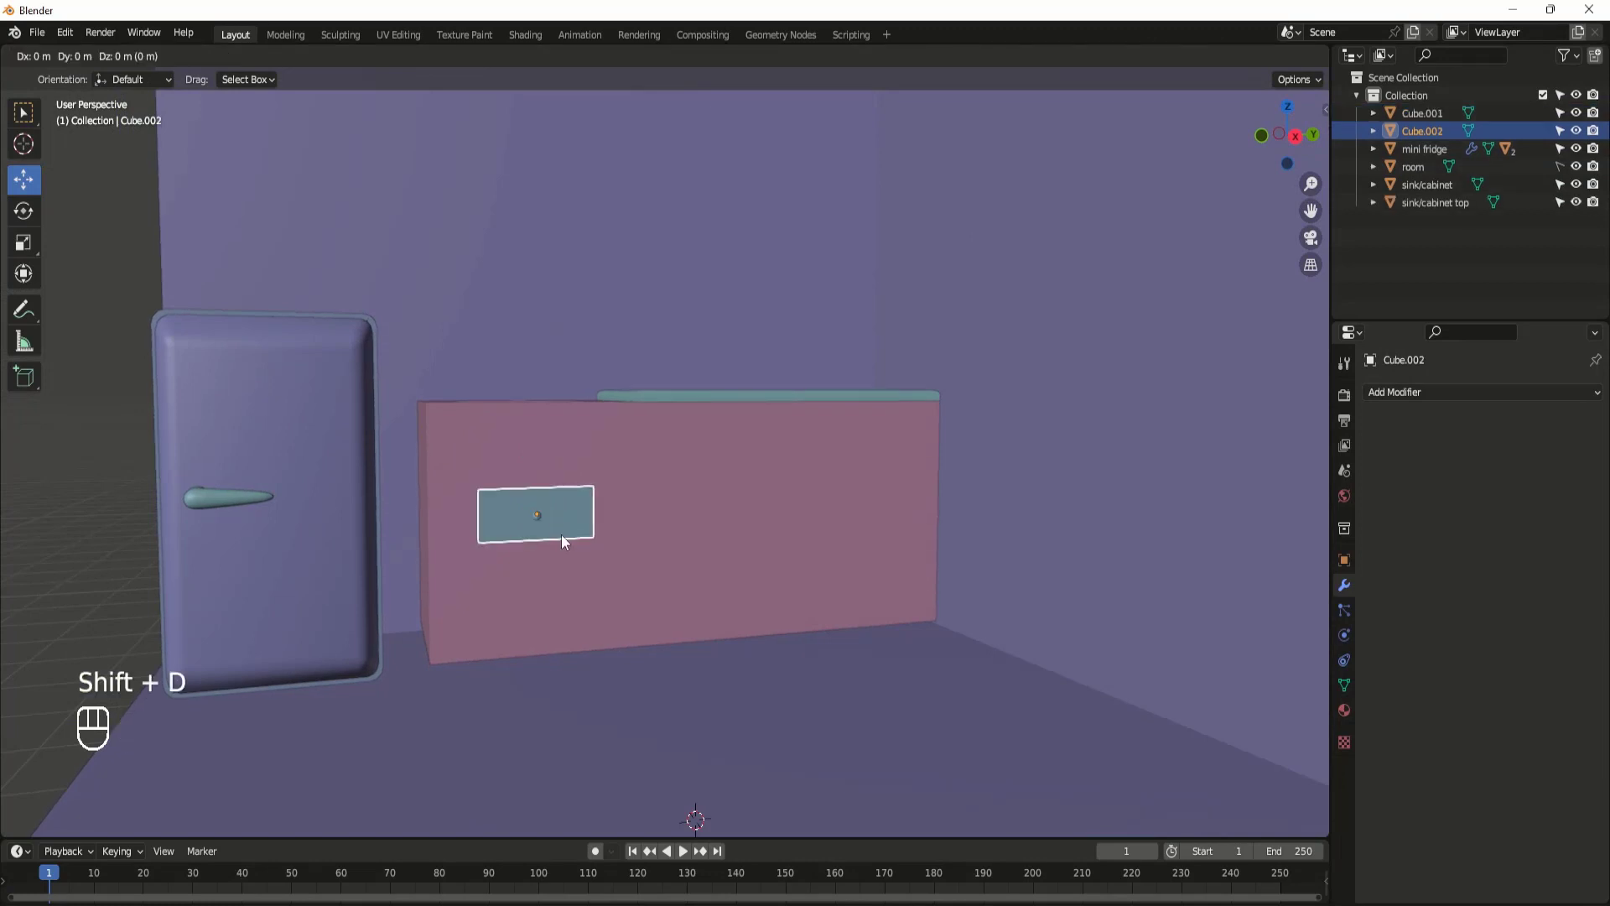
right_click(561, 535)
left_click_drag(544, 450, 548, 505)
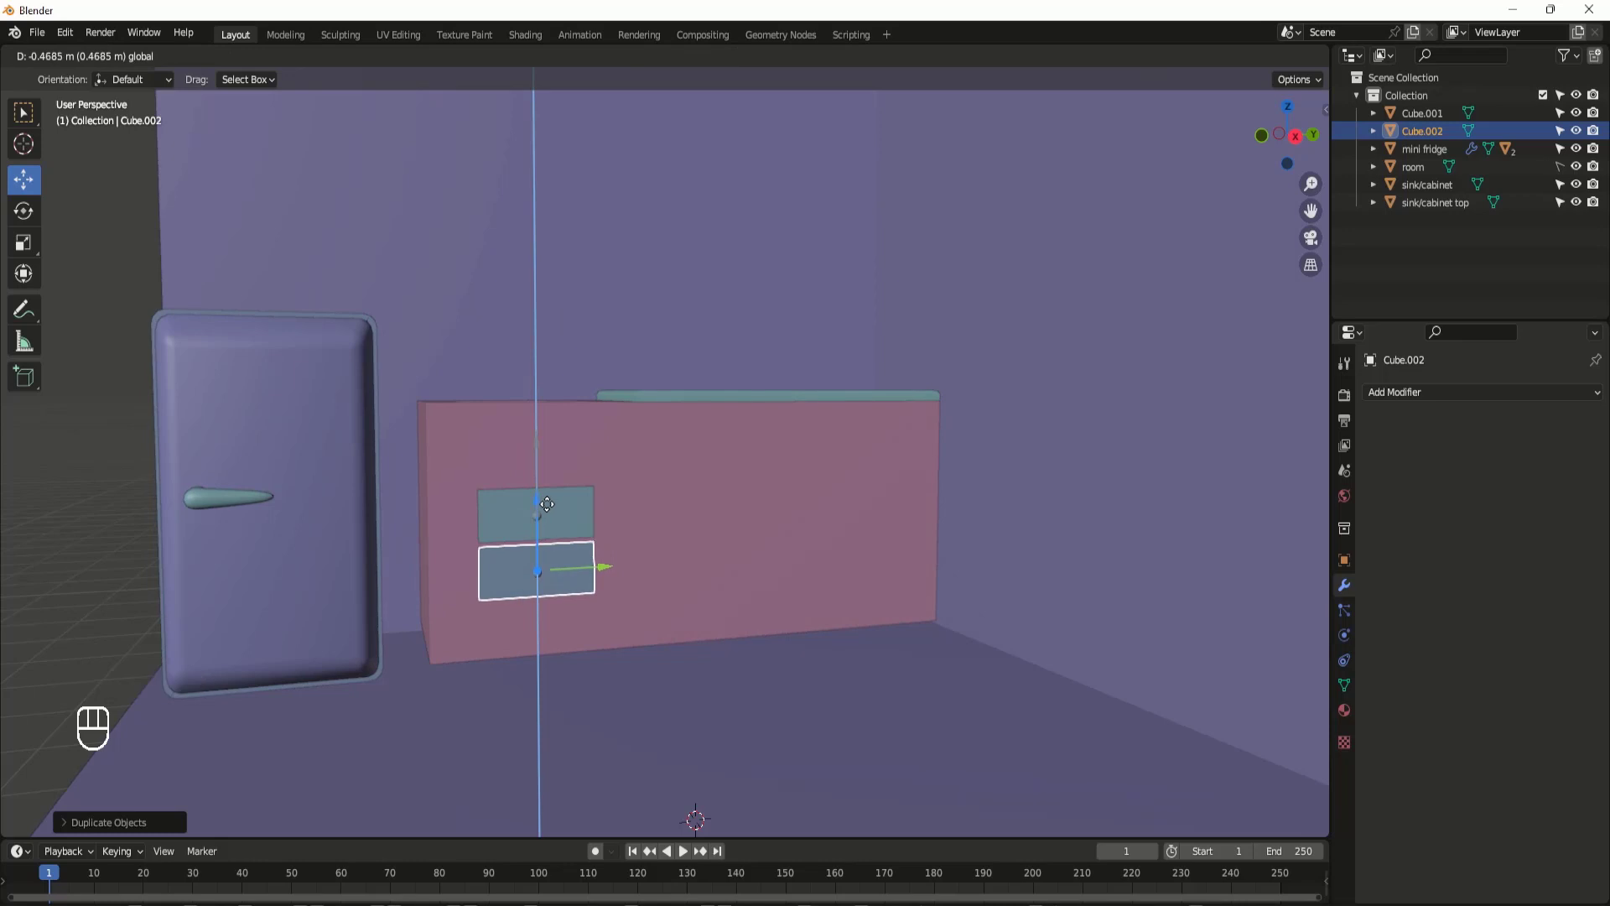
left_click(547, 504)
Step: Duplicate the second drawer front and move the copy down along Z to form a third drawer beneath it
middle_click_drag(653, 600, 602, 542)
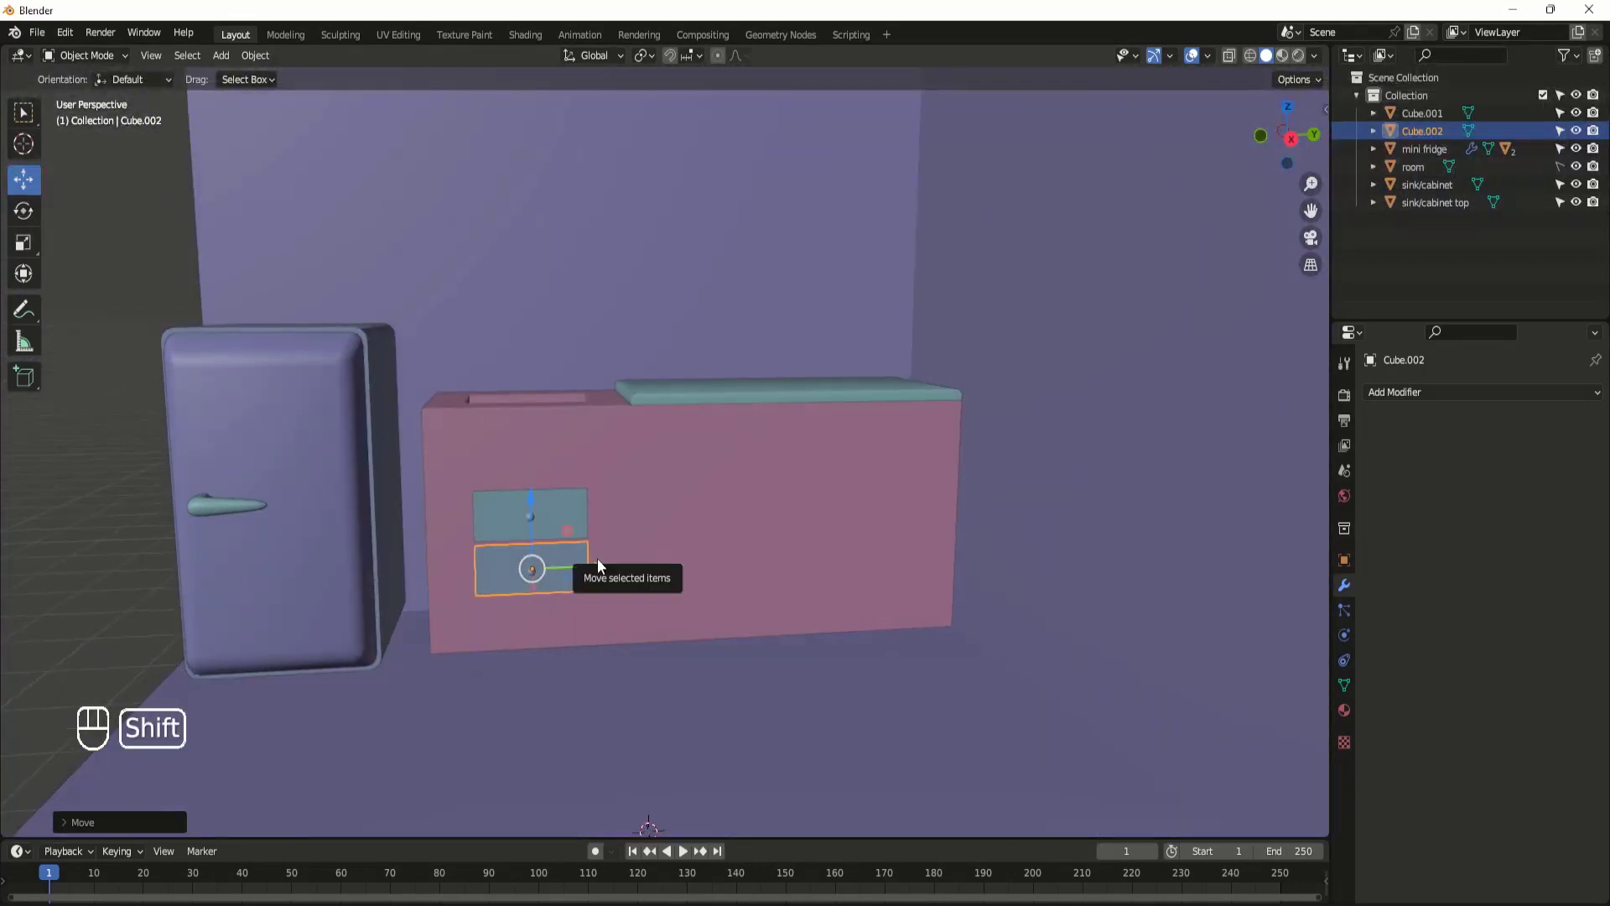
key("shift+d")
right_click(597, 560)
left_click_drag(530, 498, 535, 551)
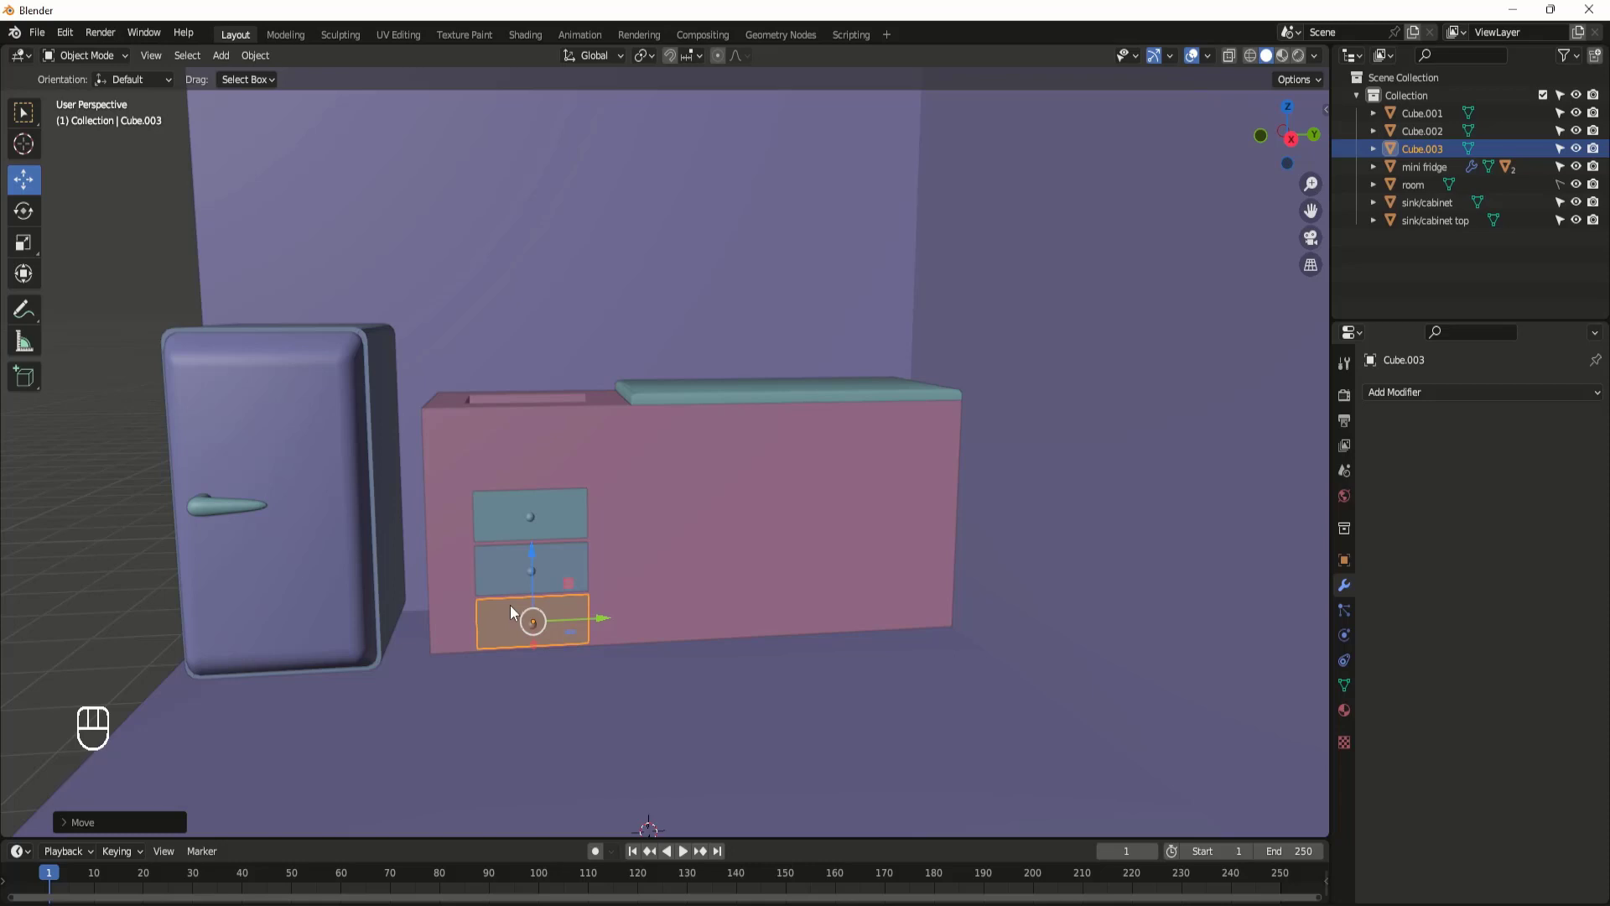
Step: Select all three drawer fronts without the cabinet and raise them slightly together along Z on the cabinet front
left_click(510, 570, "shift")
key("ctrl+z")
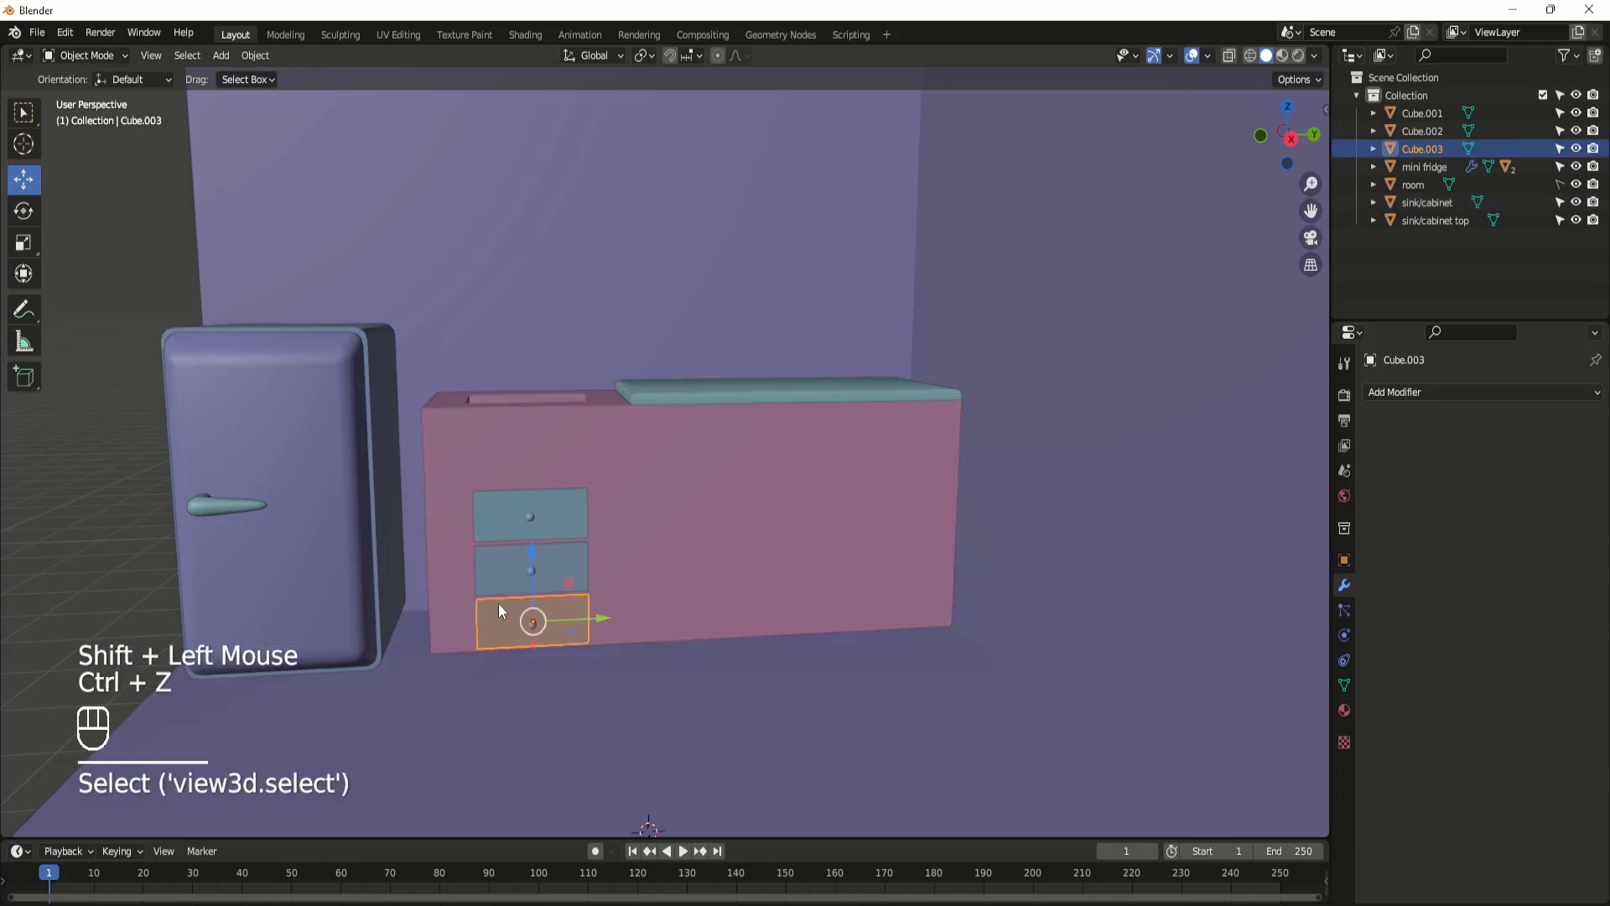
left_click(496, 587, "shift")
left_click(505, 572, "shift")
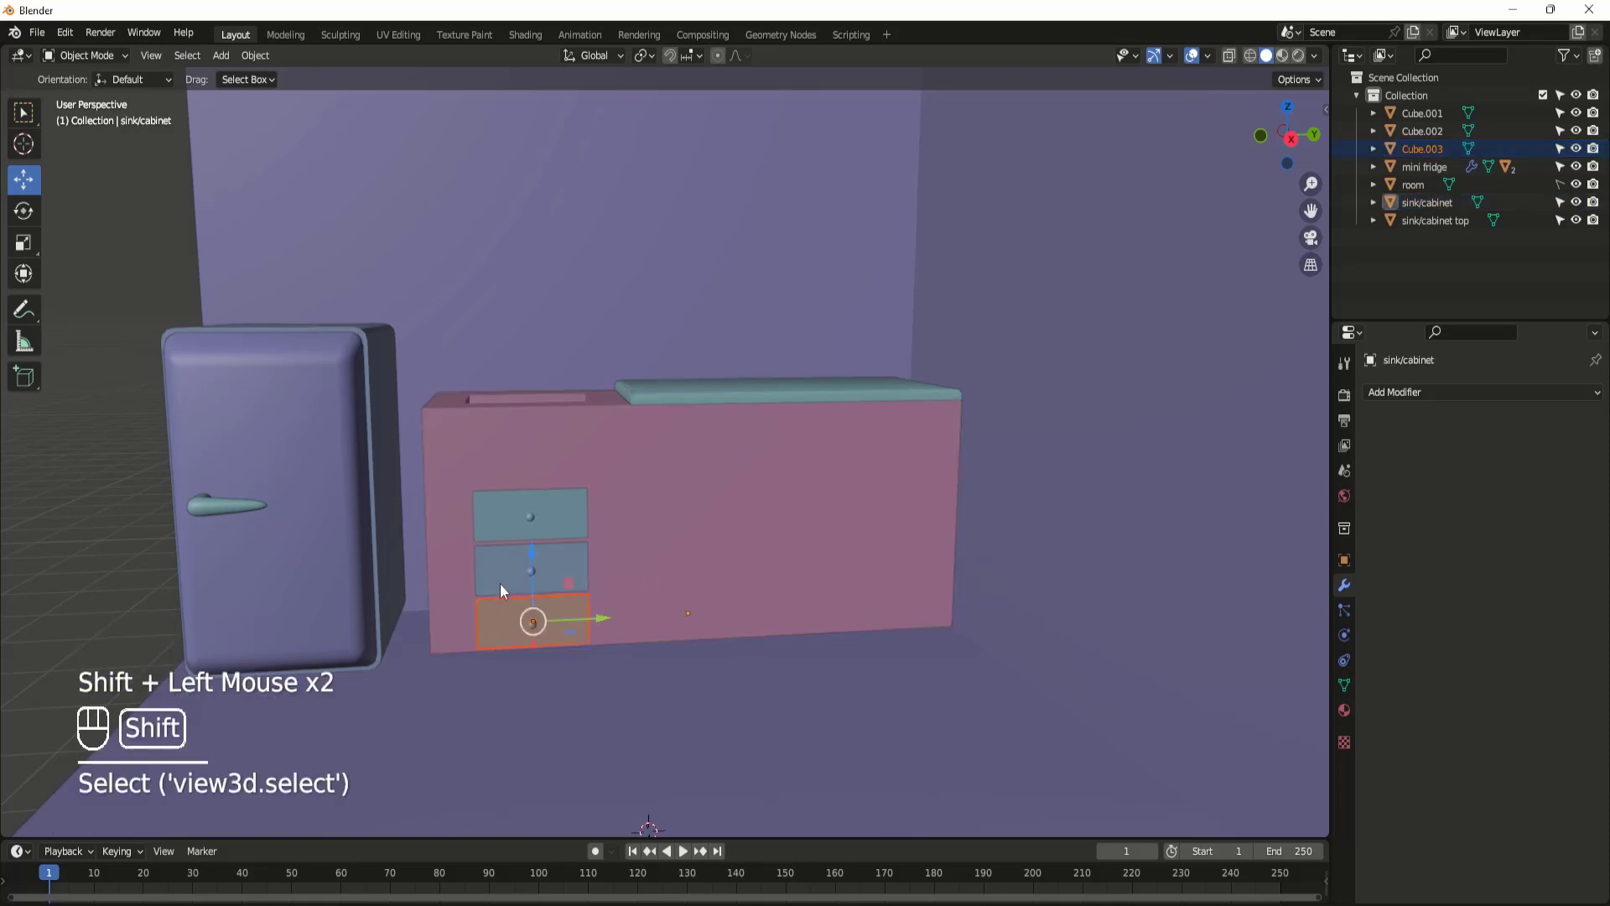
left_click_drag(521, 696, 531, 469)
left_click(693, 540, "shift")
left_click(666, 677)
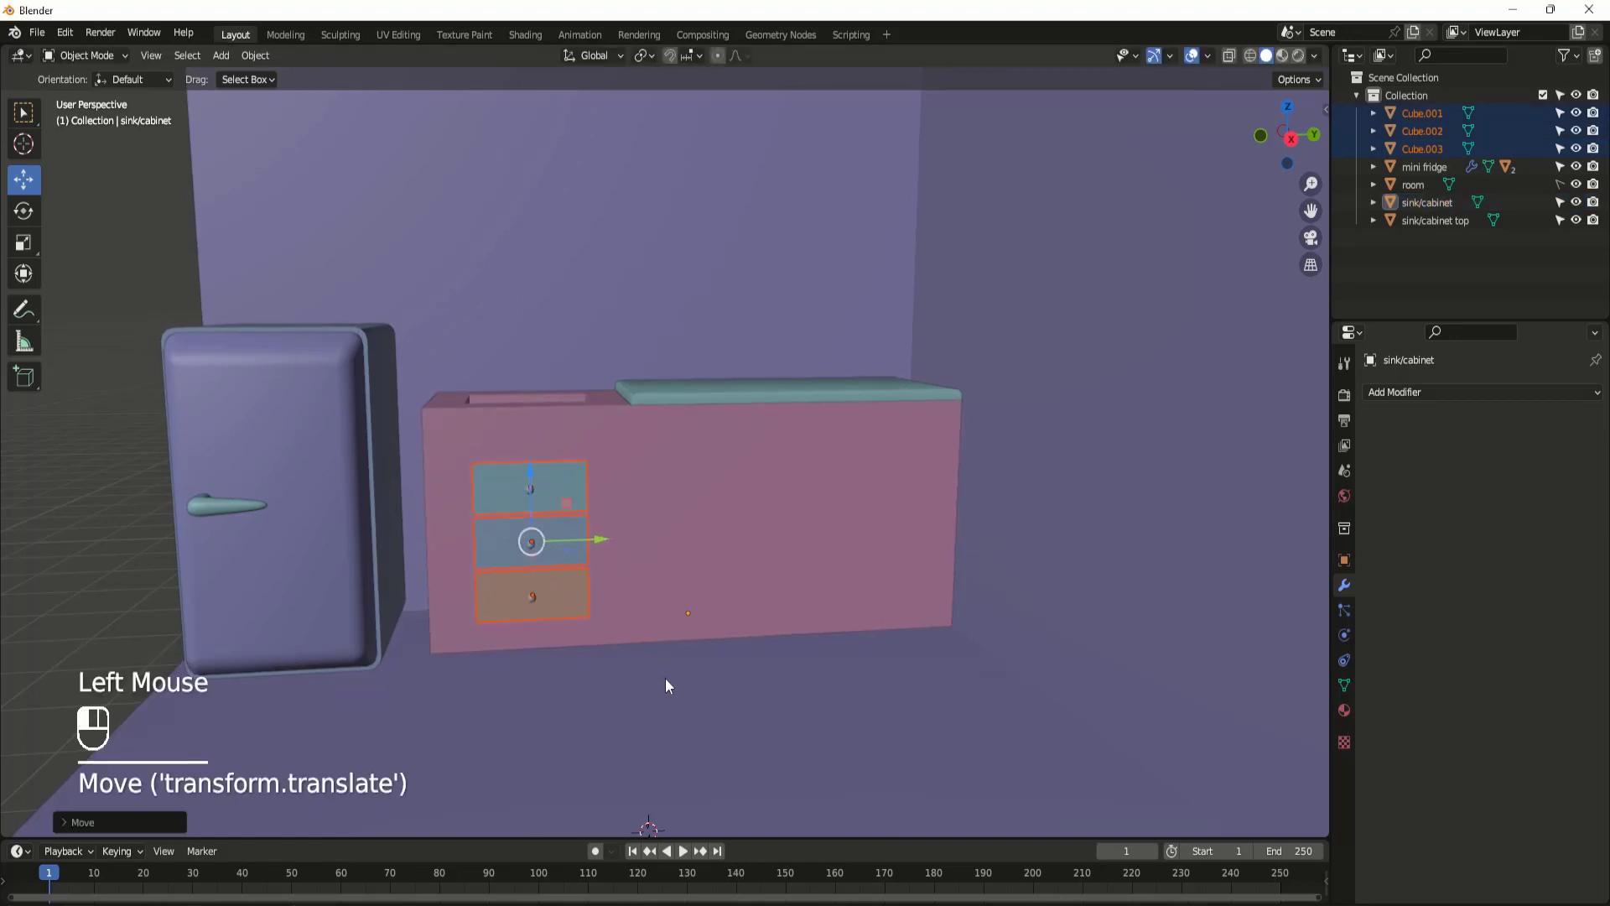
Step: Rename the top drawer front as "sink door"
middle_click_drag(666, 678, 476, 566)
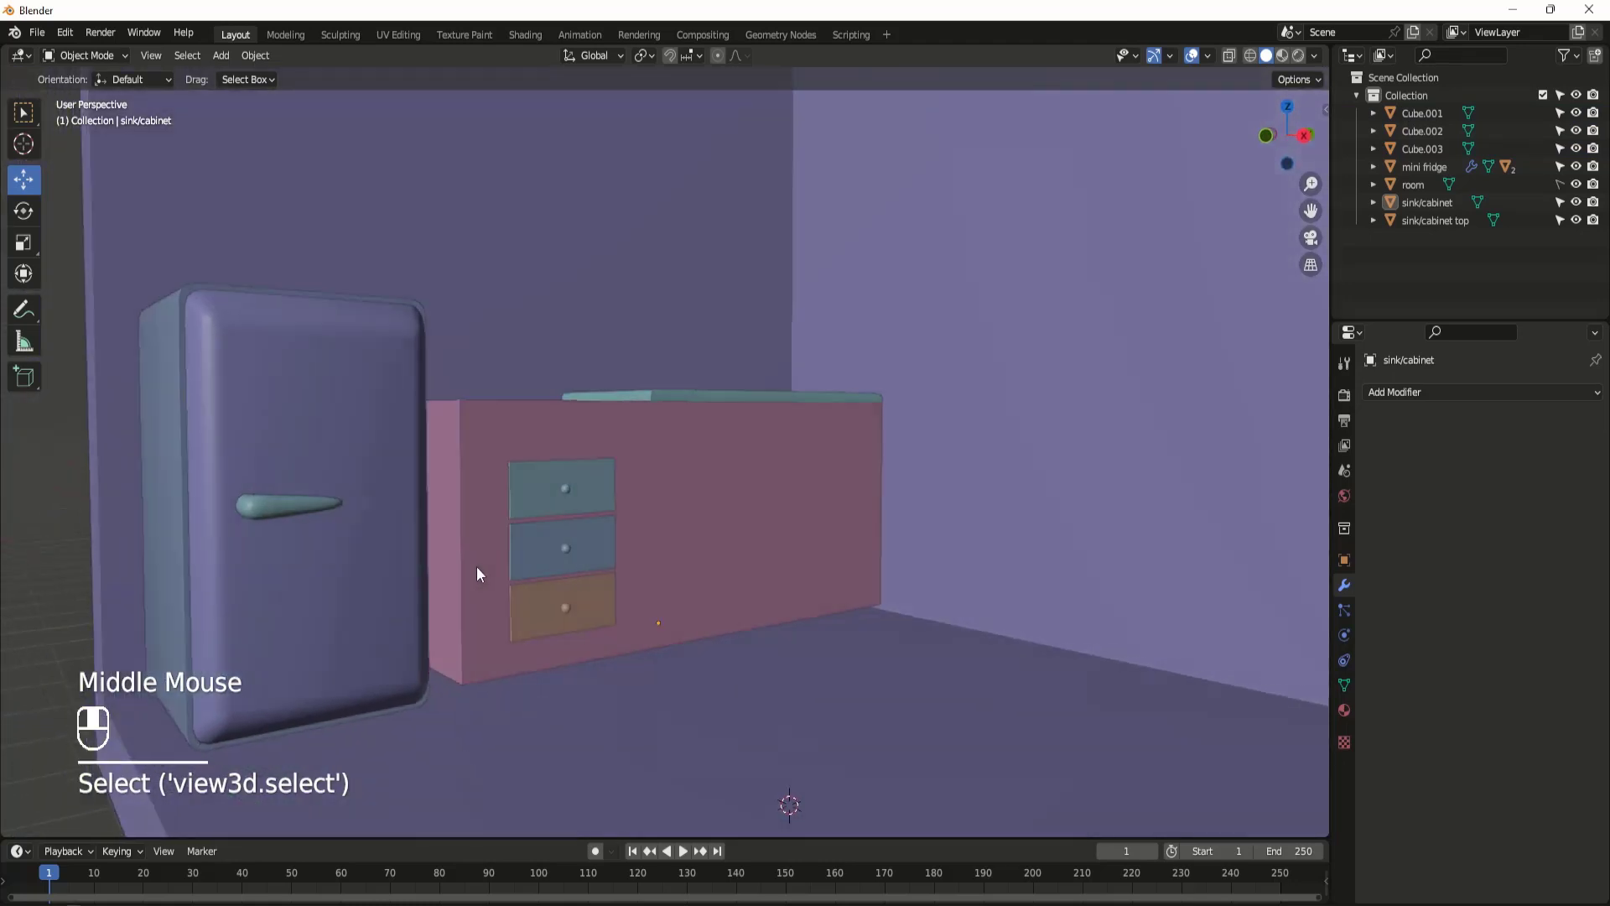
left_click(554, 489)
double_click(1423, 113)
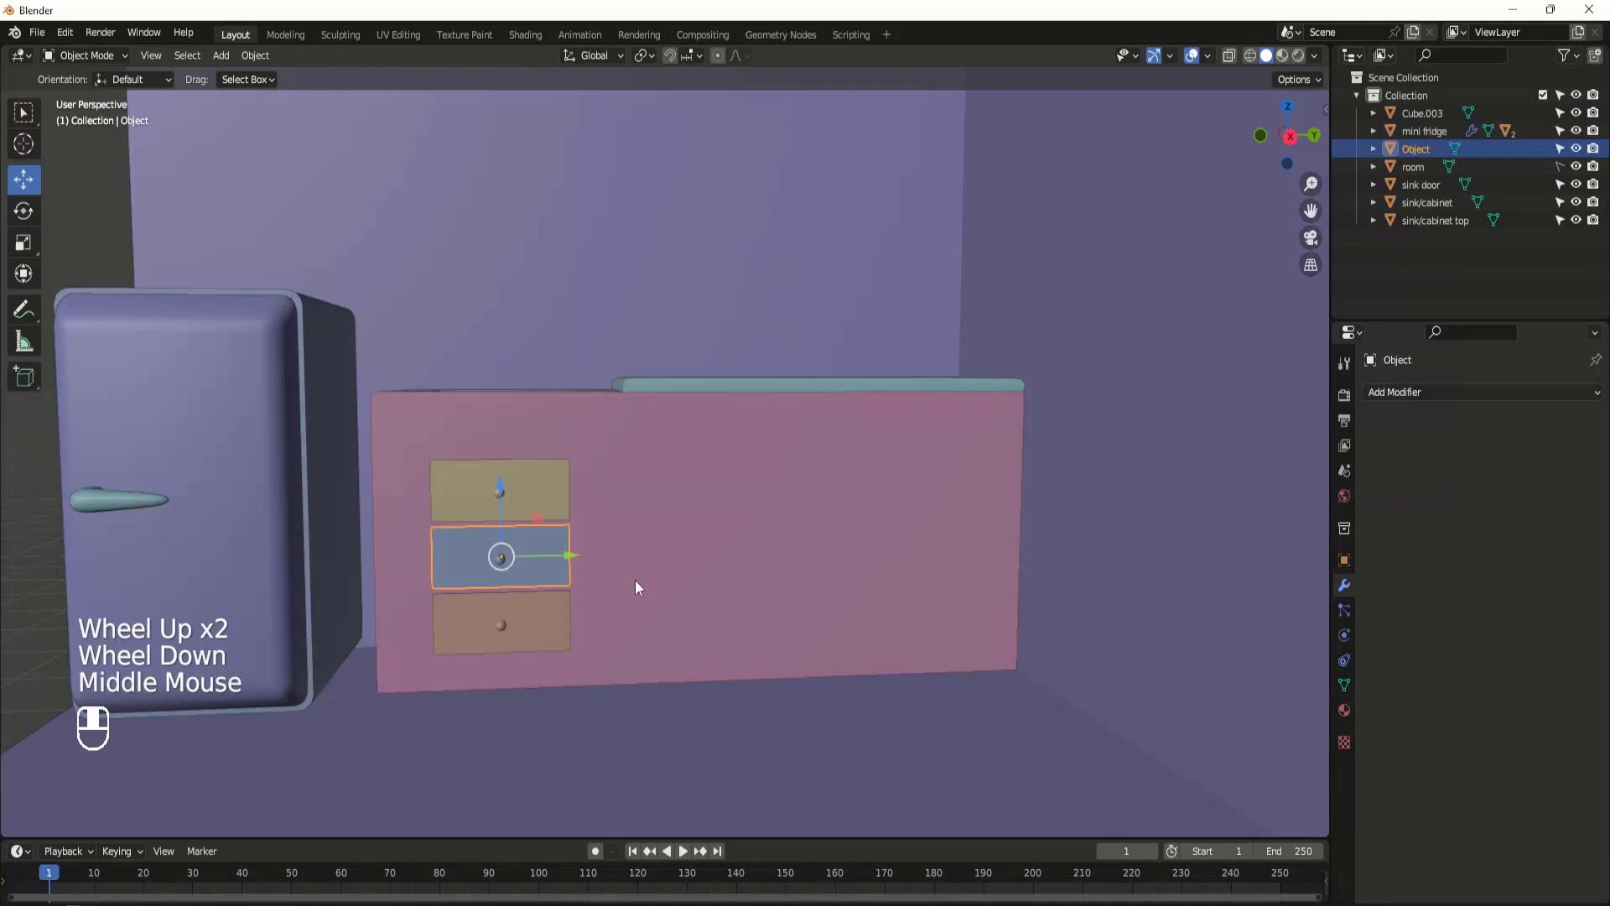
middle_click_drag(637, 585, 532, 532)
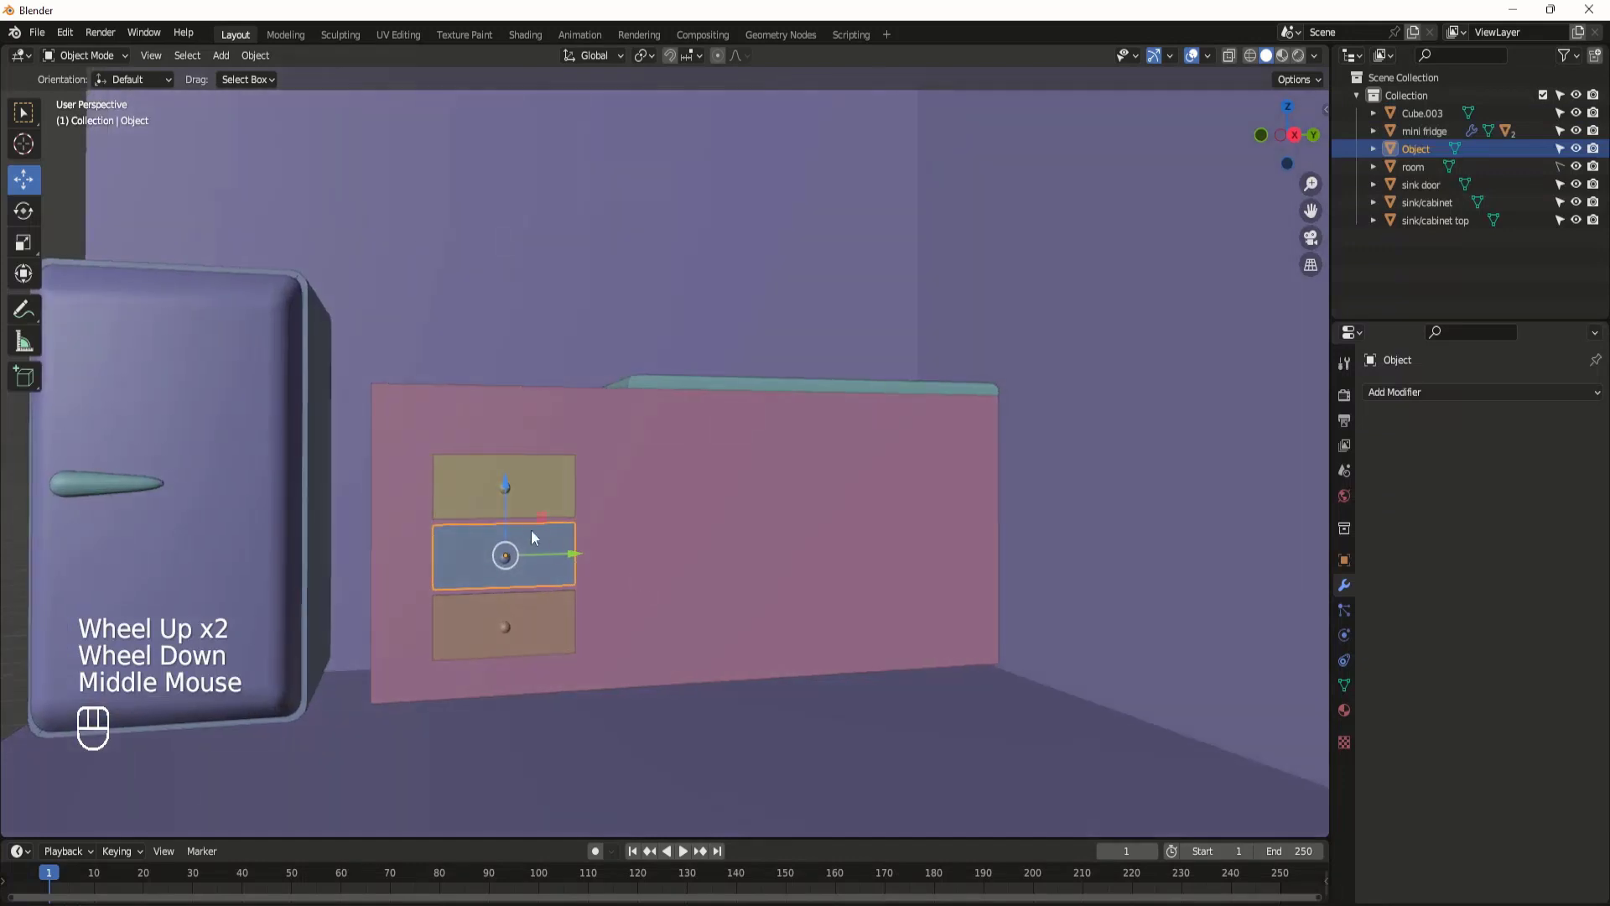
Step: Select the three drawer fronts without the cabinet and join them into one object
left_click(552, 763)
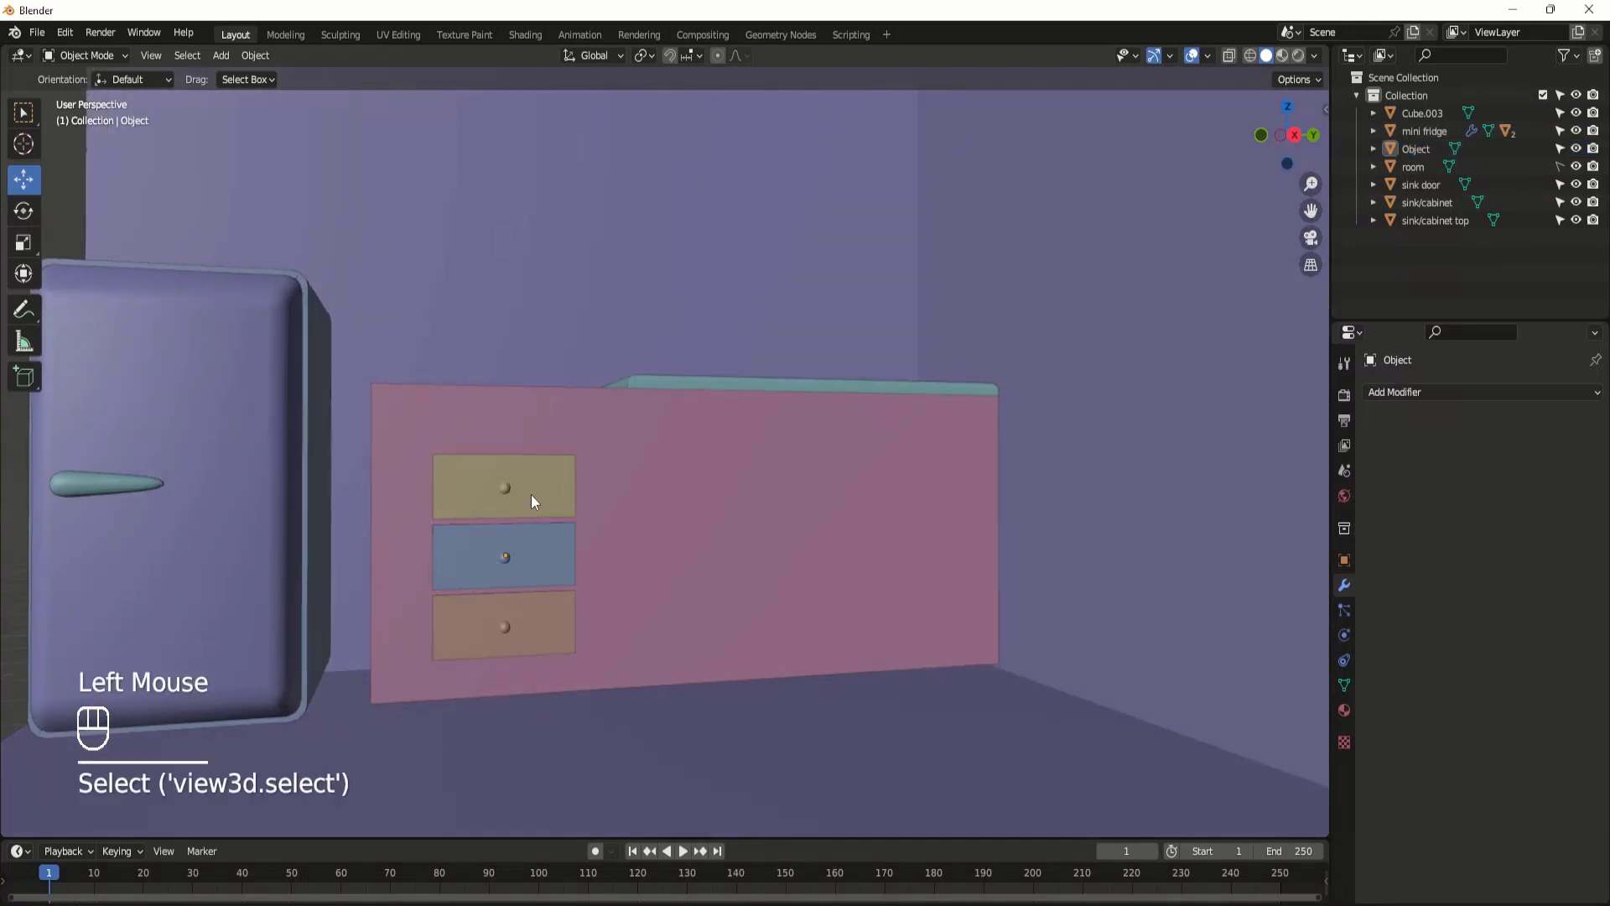
left_click(536, 499)
left_click(537, 499)
left_click(537, 499)
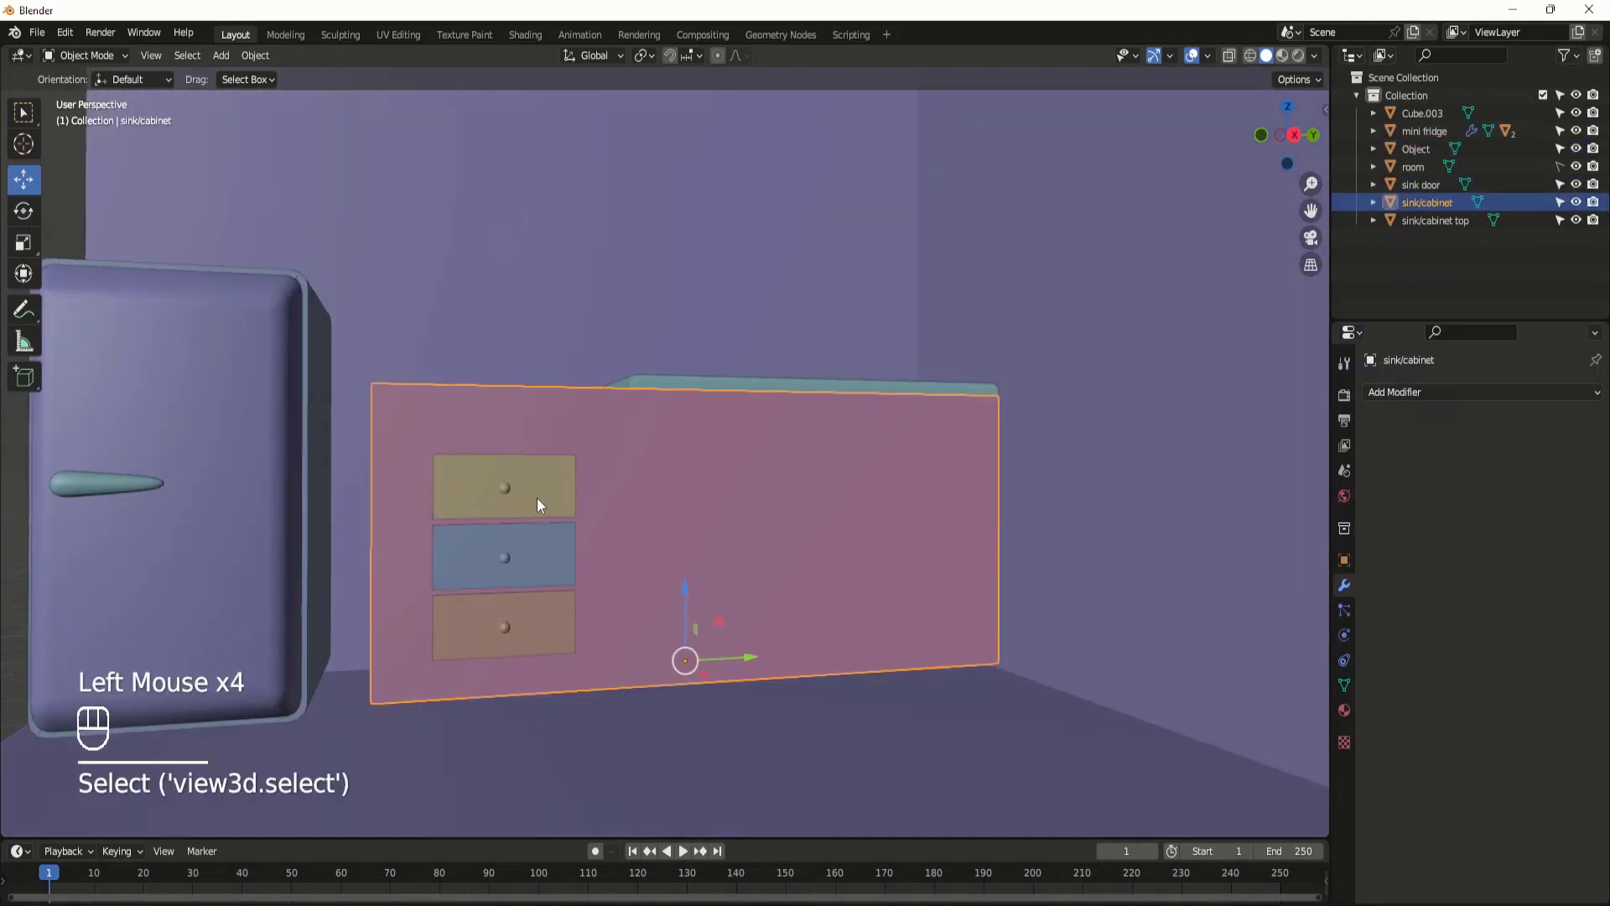
left_click(537, 499)
left_click(536, 497)
left_click(536, 496)
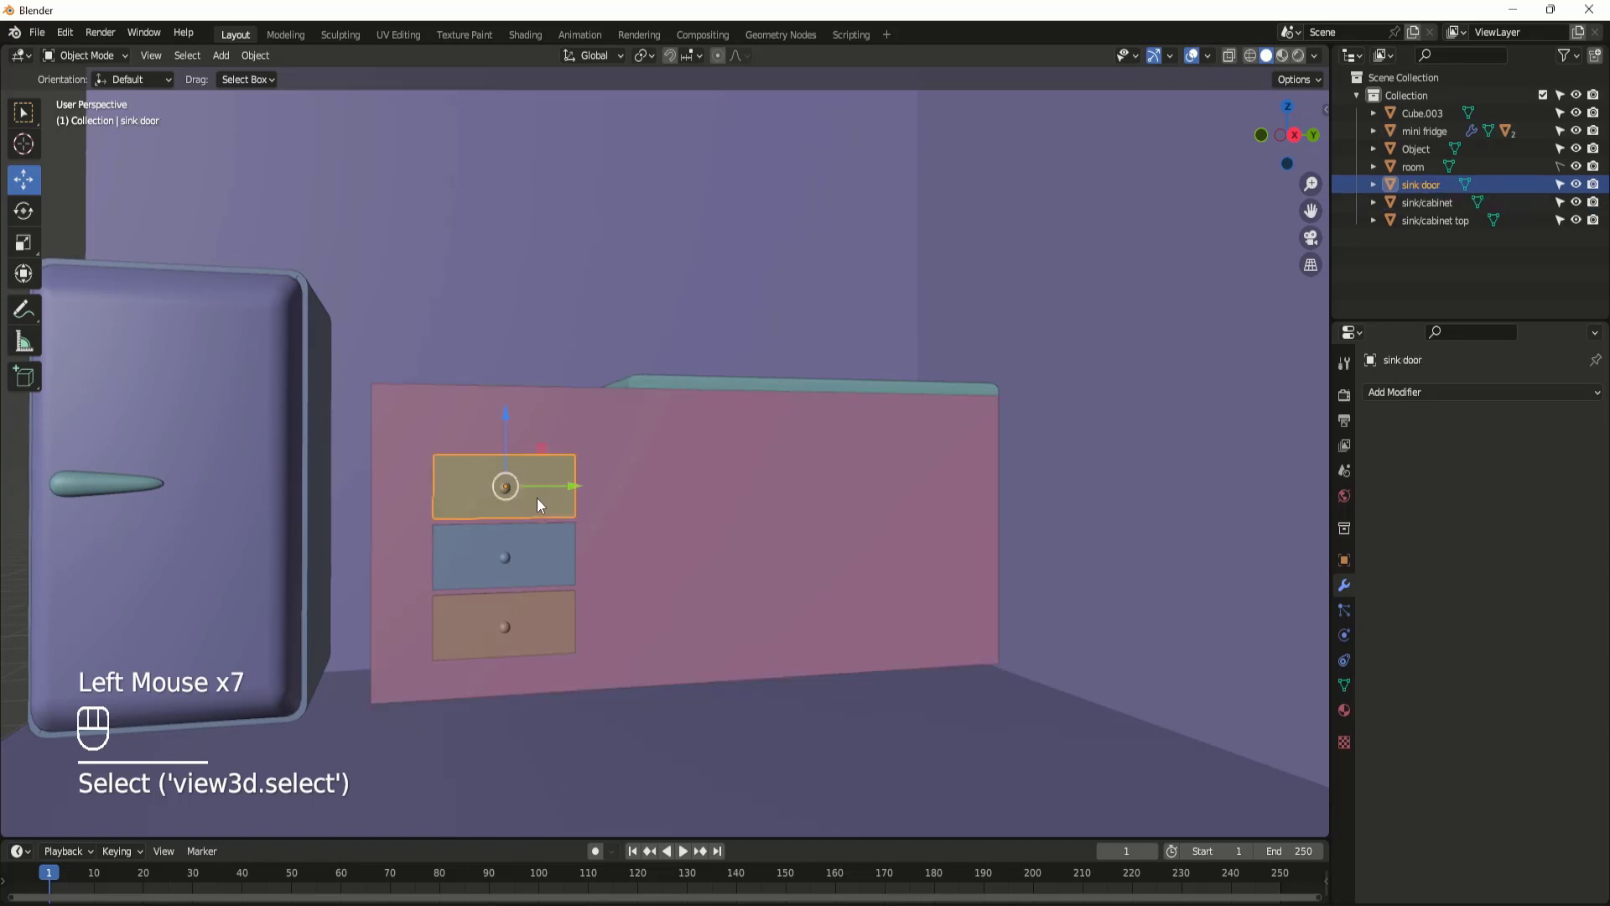
left_click(550, 540, "shift")
left_click(550, 547, "shift")
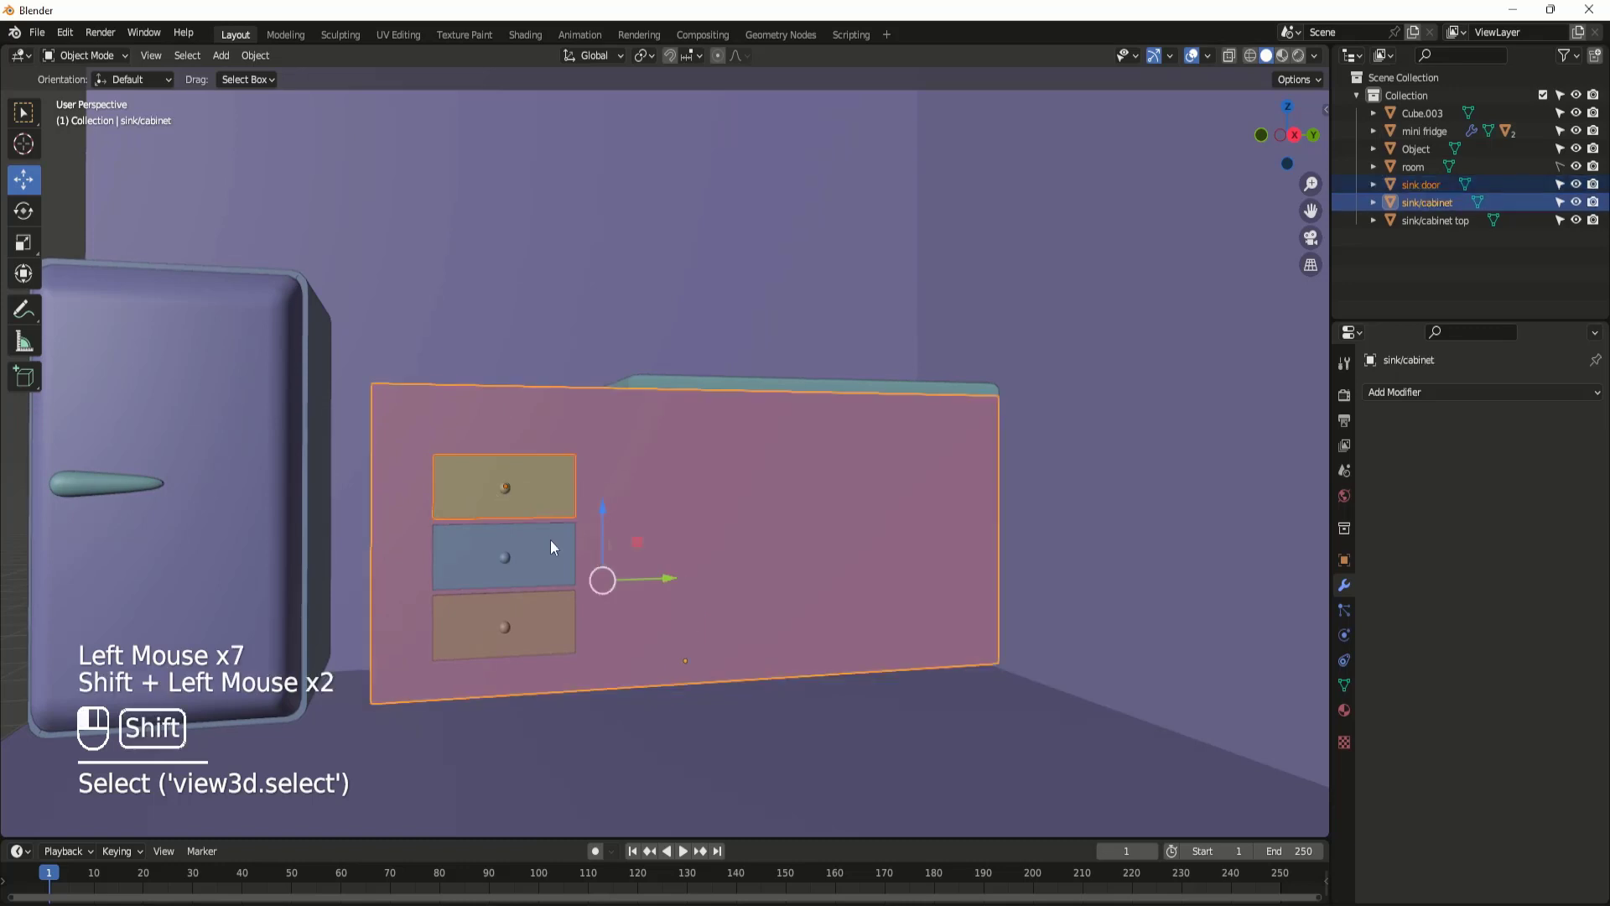
left_click(546, 637, "shift")
left_click(547, 638, "shift")
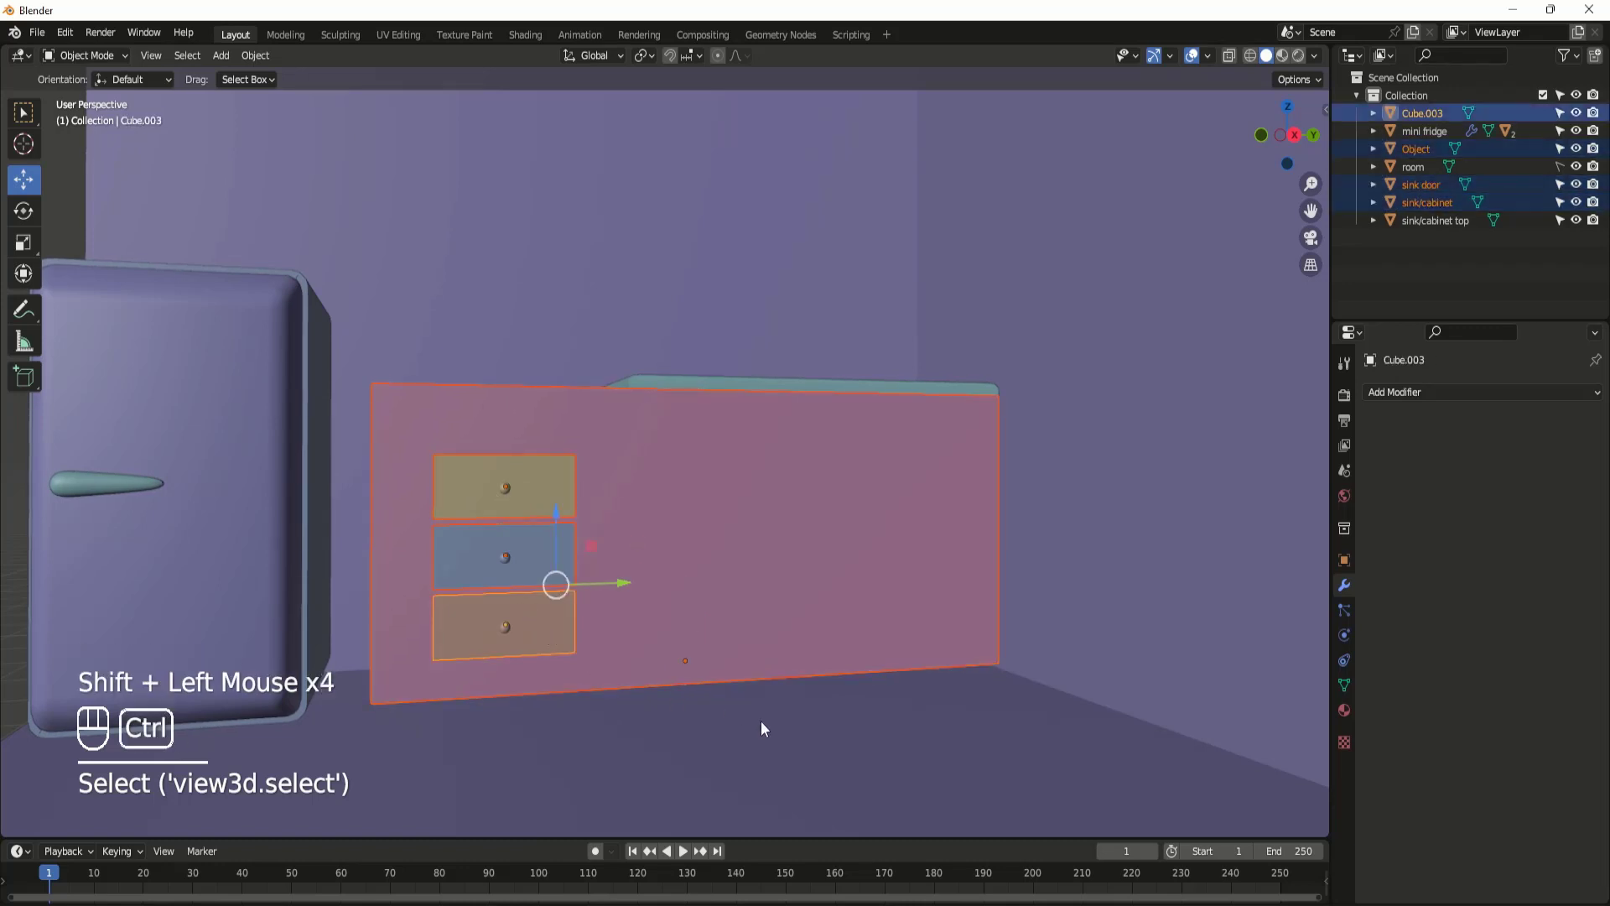
left_click_drag(761, 721, 762, 601, "ctrl")
scroll(516, 567, "down", 1)
scroll(556, 546, "up", 1)
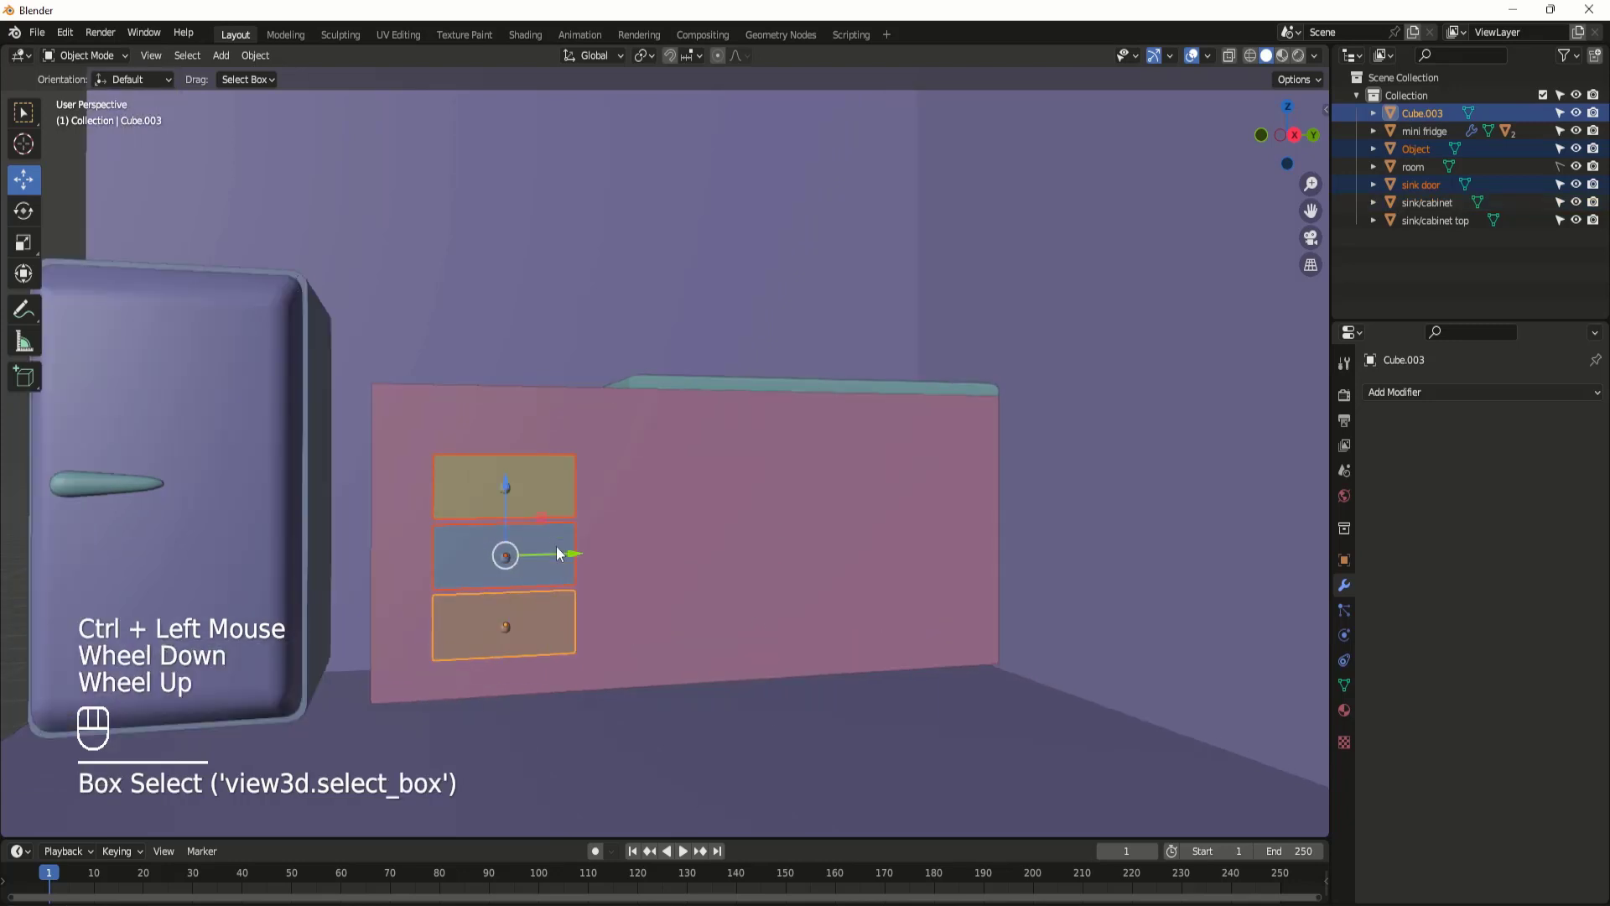
key("ctrl+j")
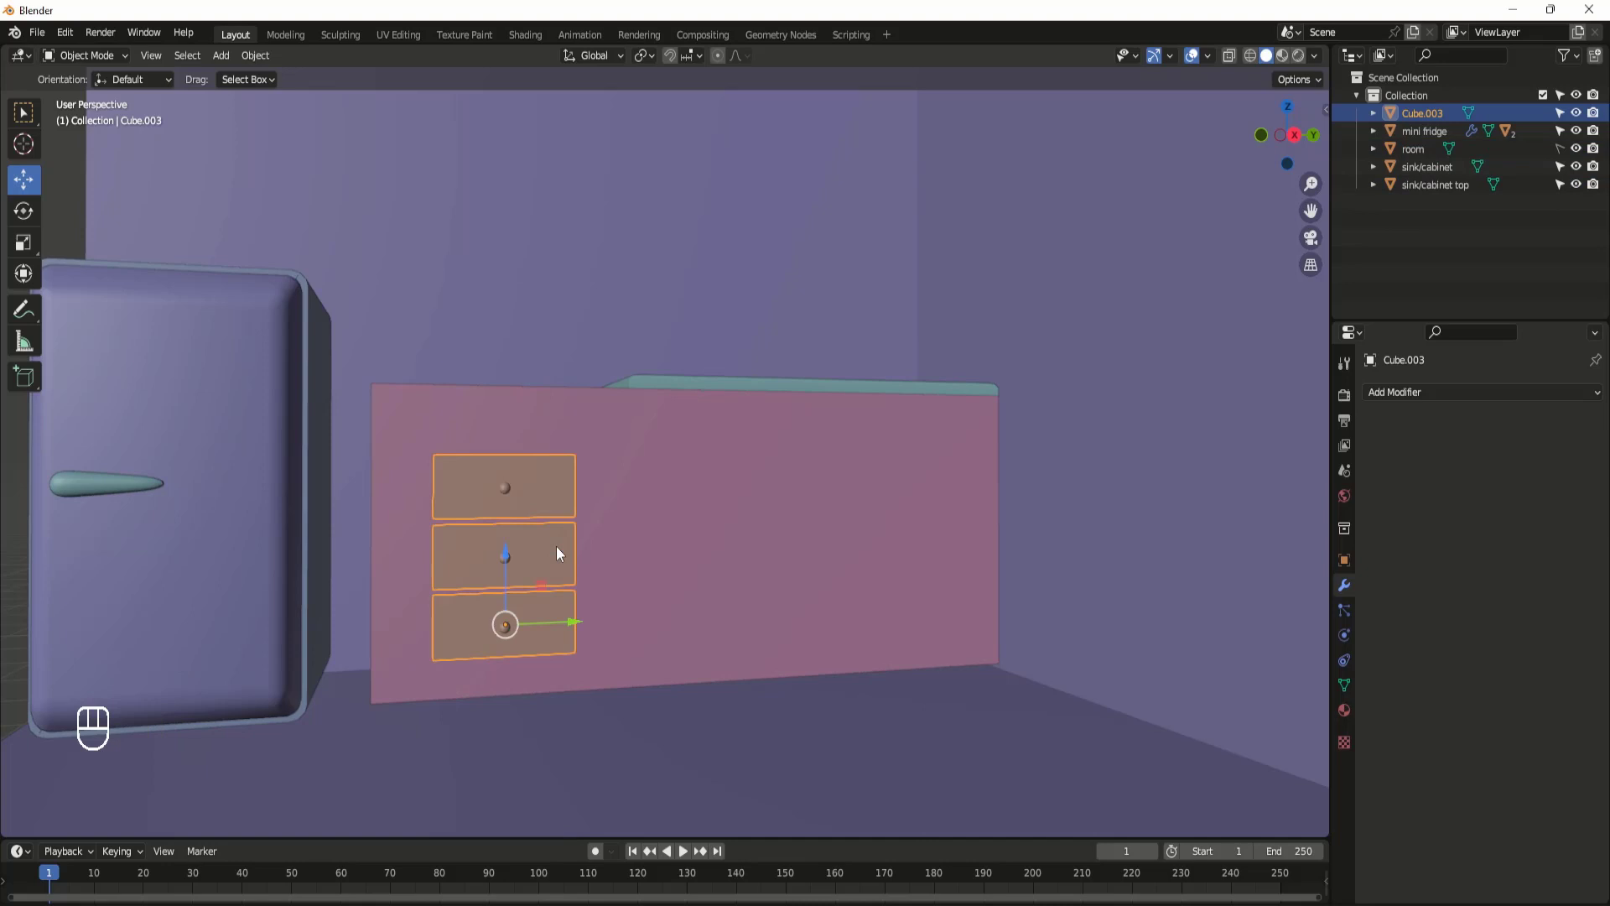
Step: Try moving the joined drawer fronts as one object and undo the move
left_click(600, 571)
left_click(567, 563)
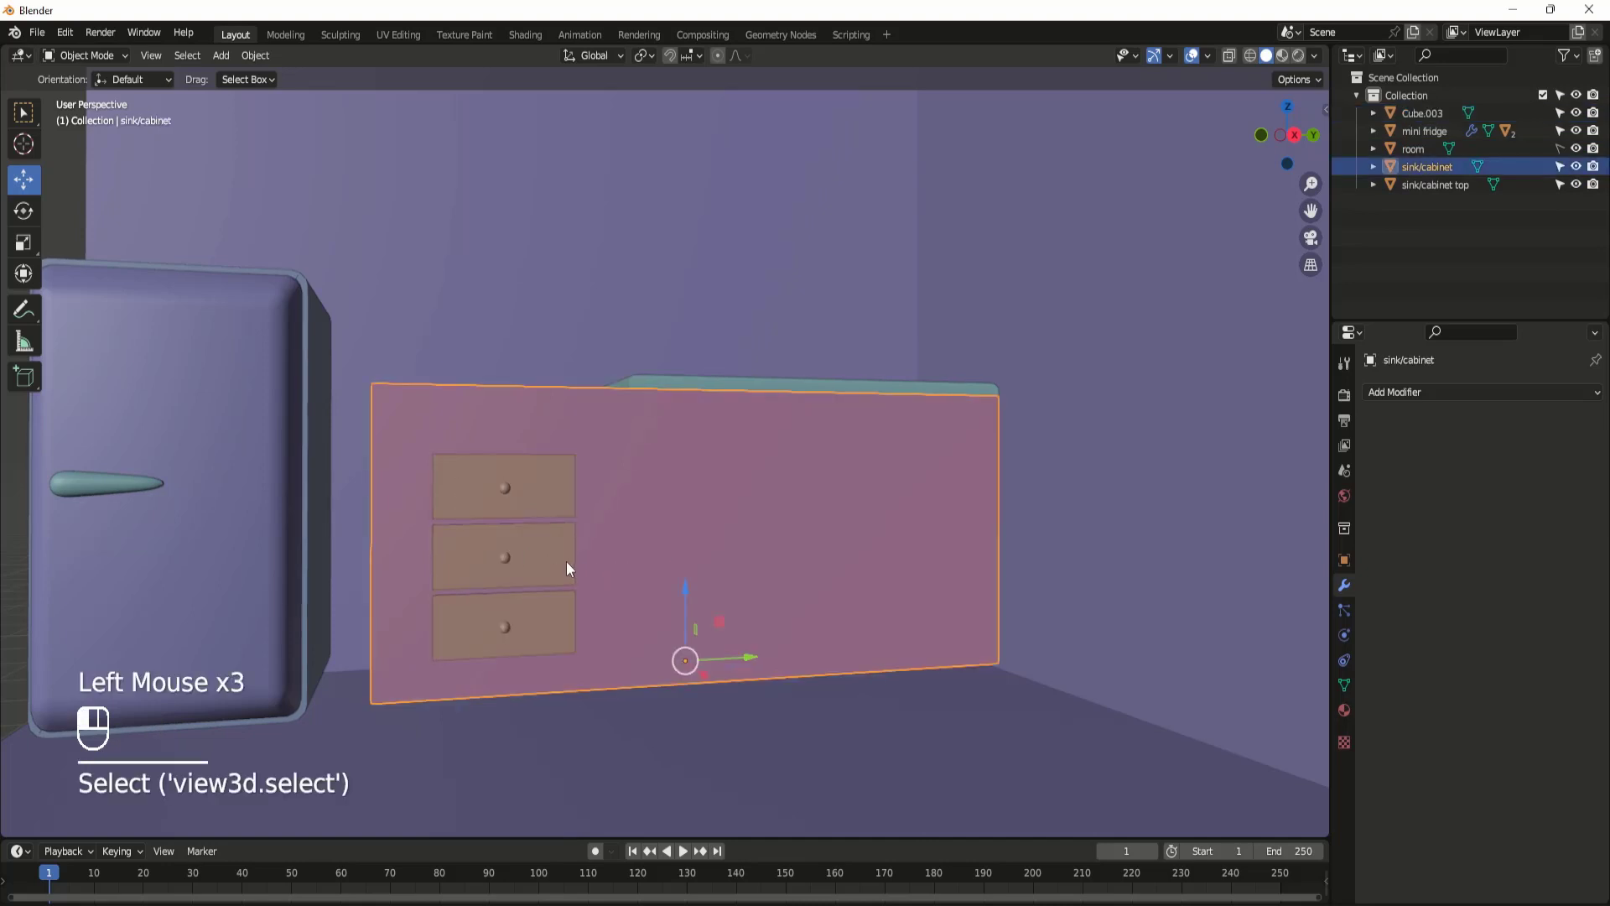
left_click(567, 563)
left_click(567, 564)
middle_click_drag(496, 688, 609, 675)
left_click_drag(609, 676, 624, 734)
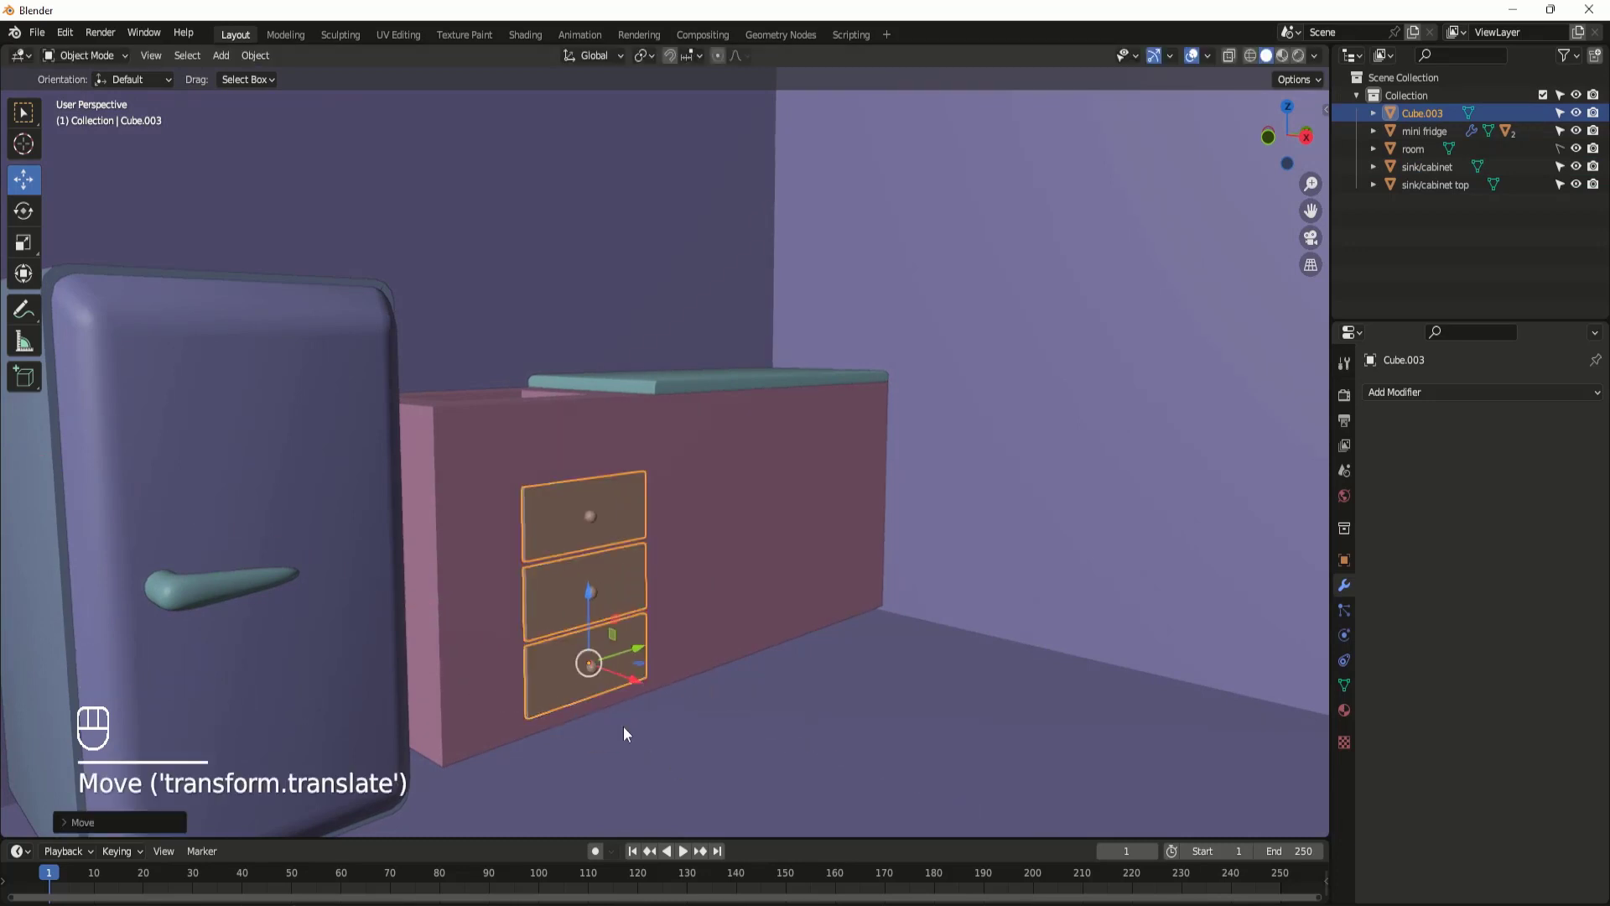
key("ctrl+z")
Step: Rename the joined drawer object as "sink door"
middle_click_drag(623, 733, 867, 557)
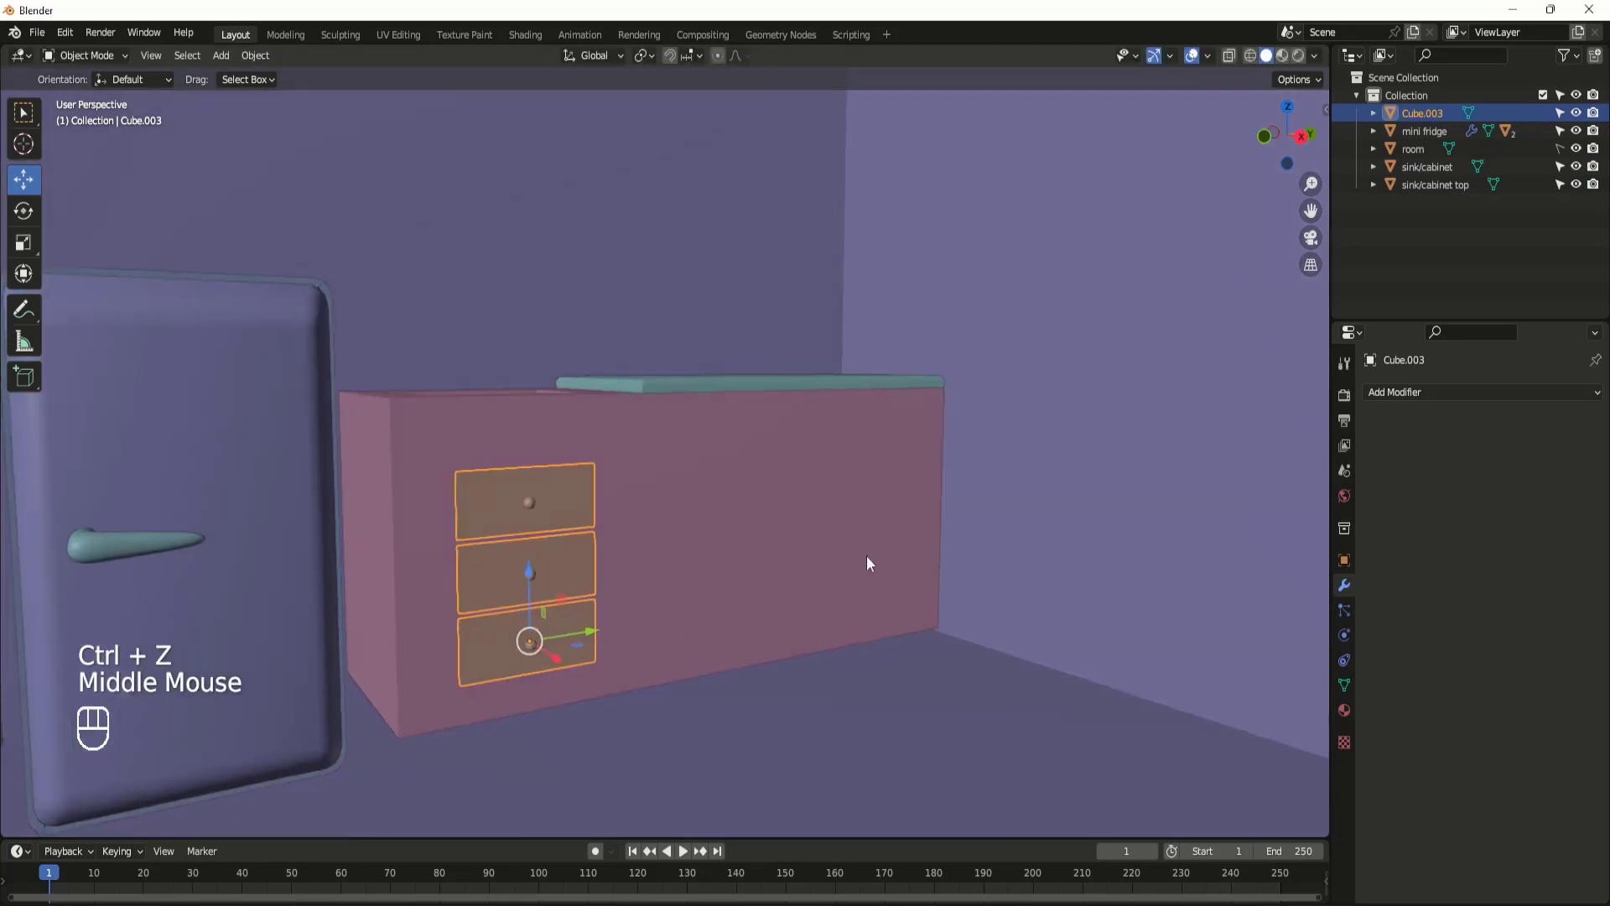
double_click(1439, 112)
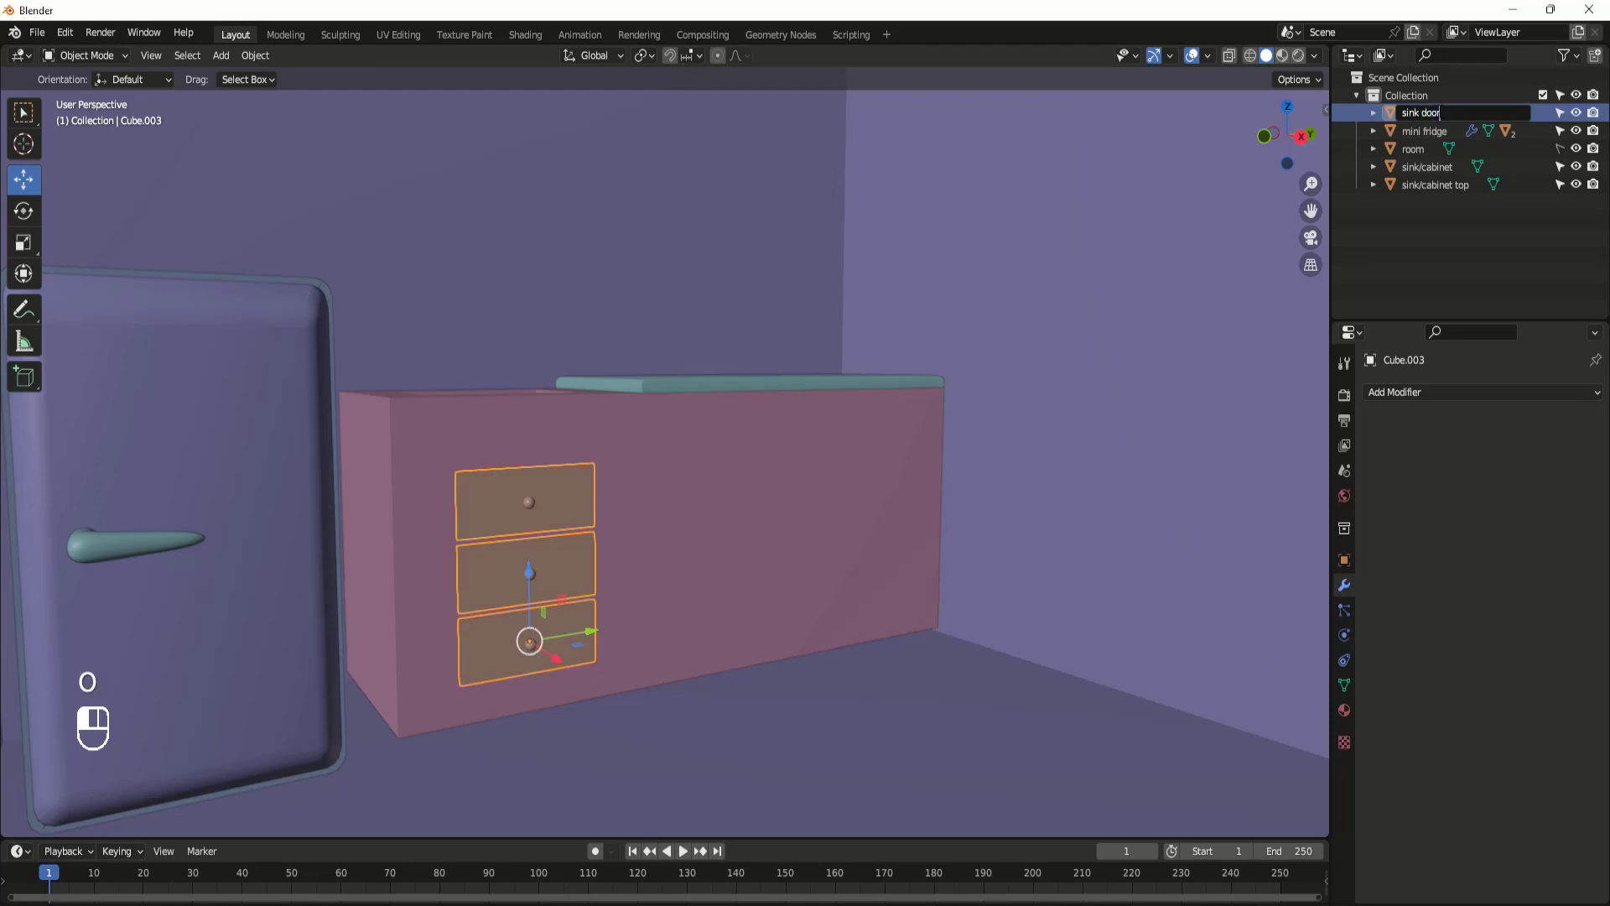
key("Return")
scroll(680, 364, "down", 2)
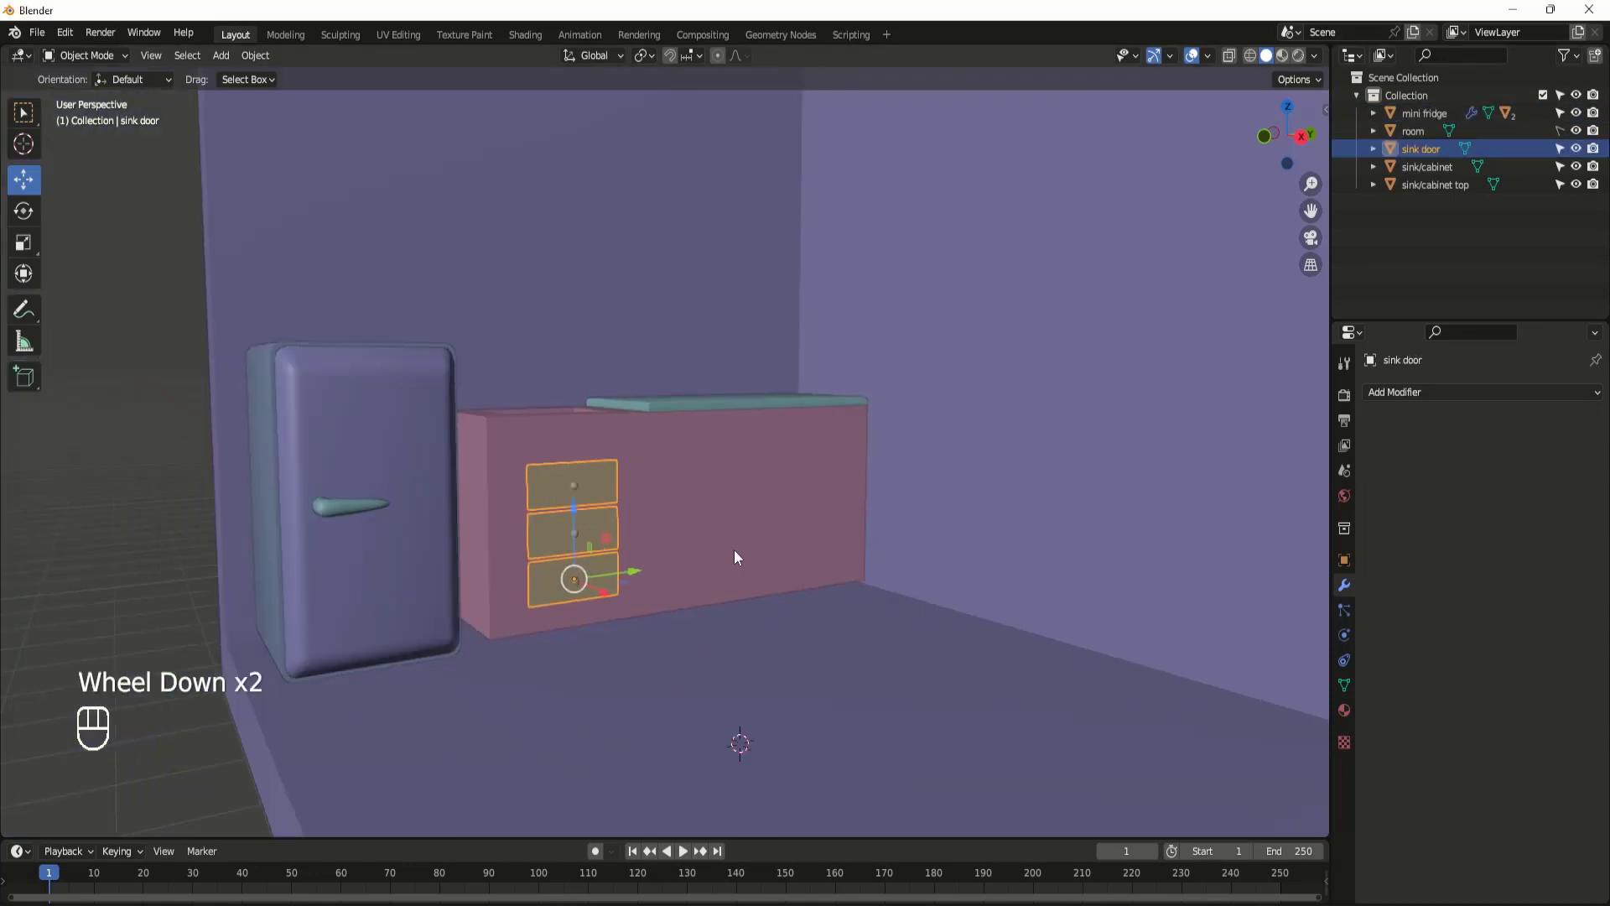
middle_click_drag(733, 553, 686, 541)
scroll(686, 535, "up", 2)
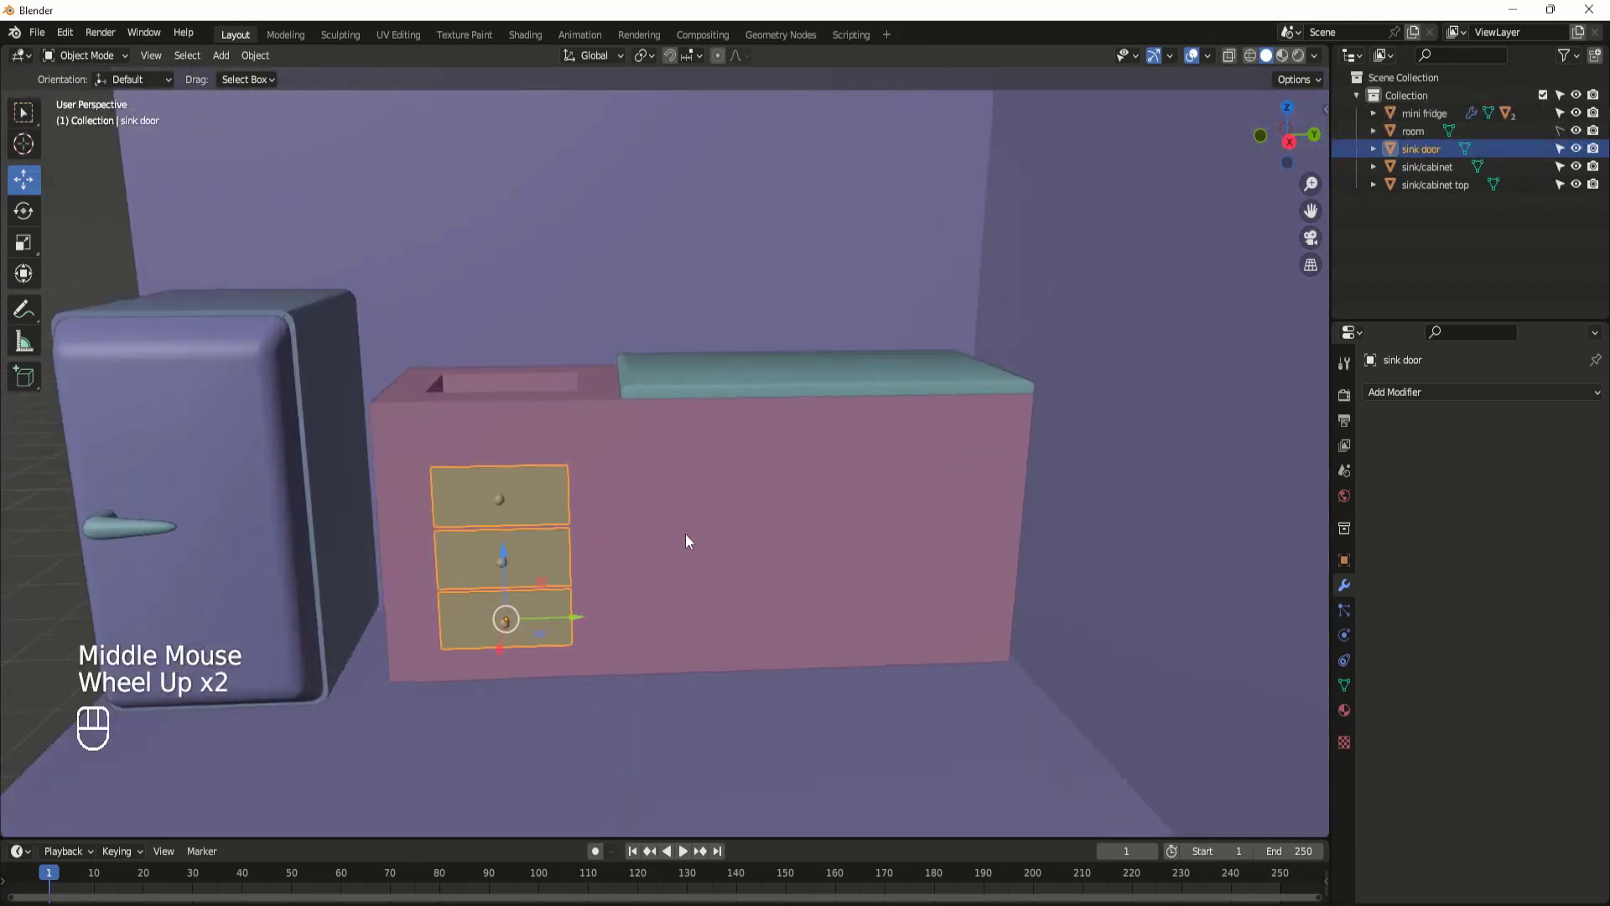
scroll(767, 520, "down", 1)
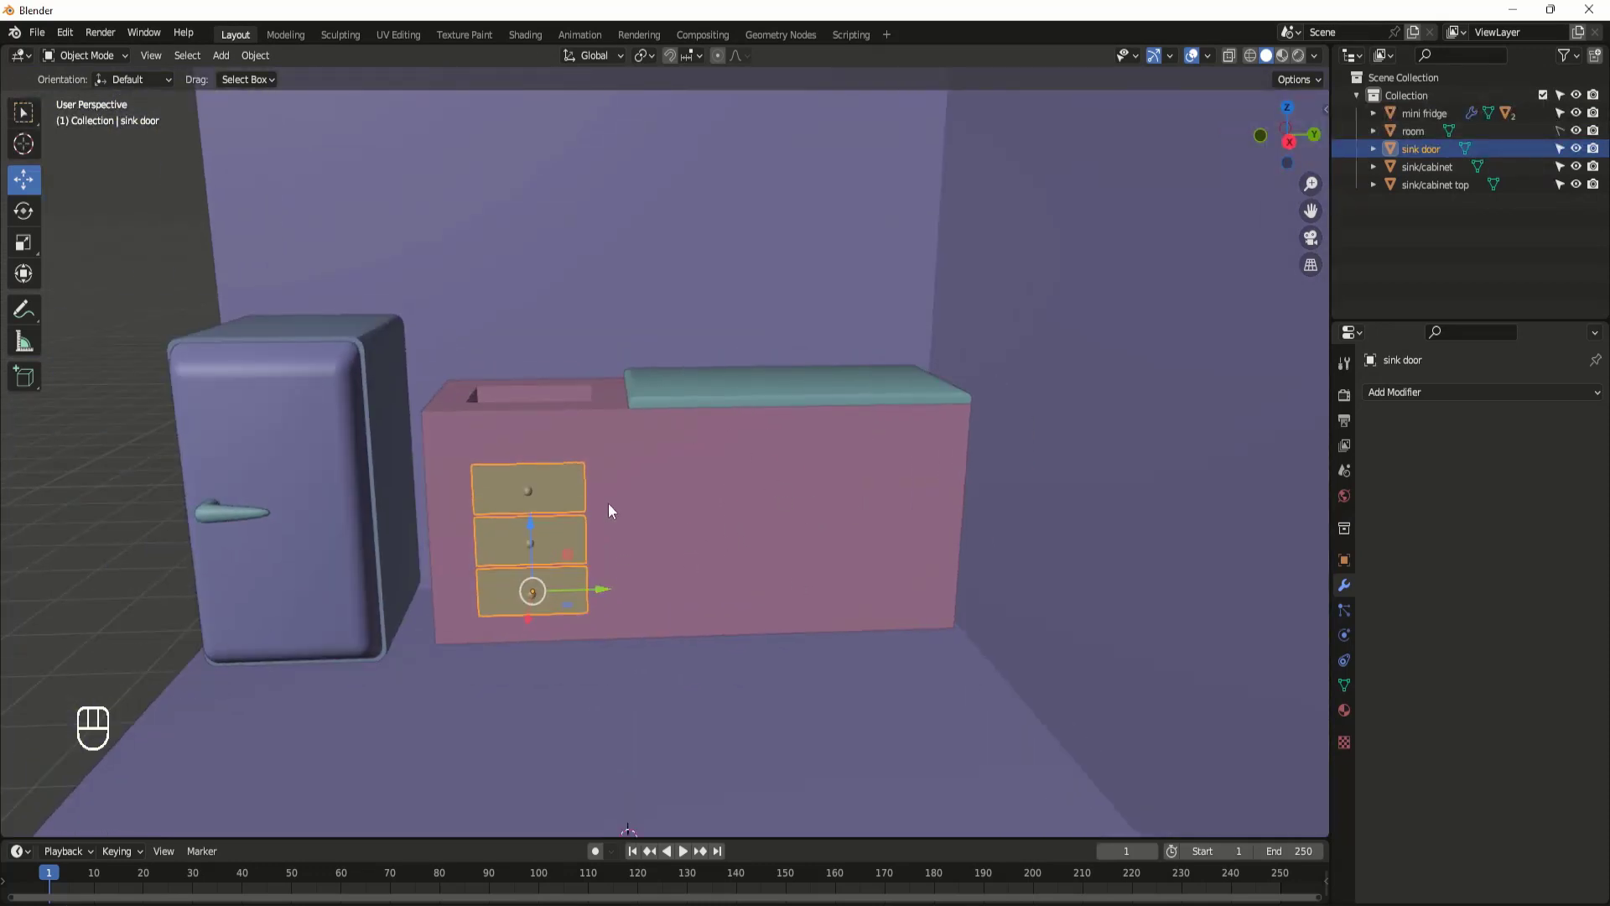
middle_click_drag(680, 534, 705, 564)
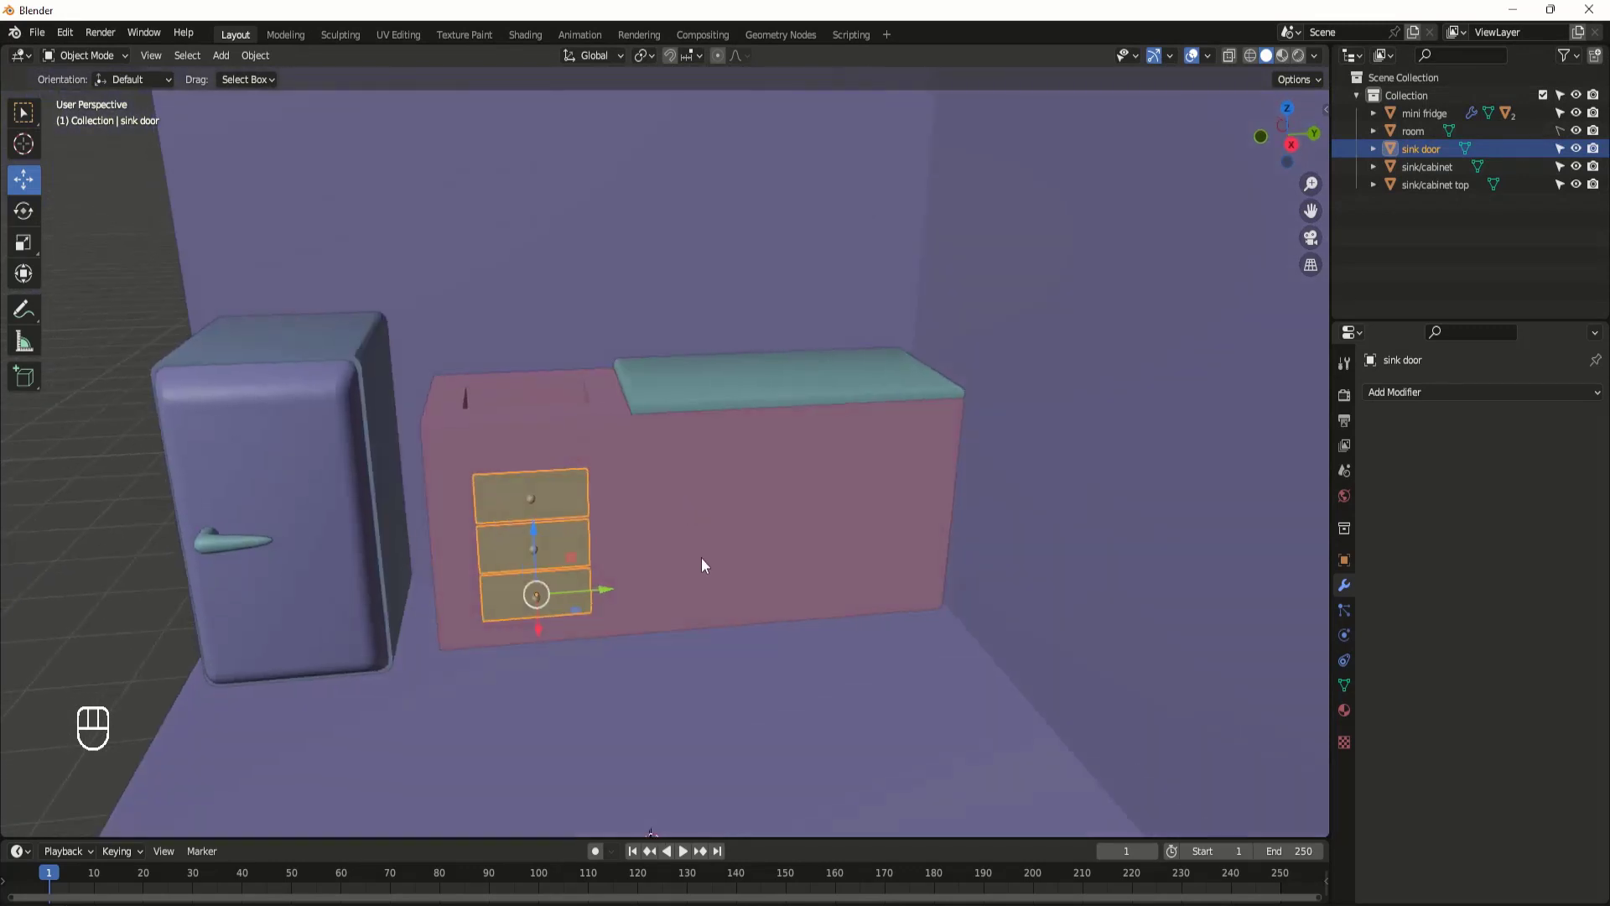
Step: Add a plane, raise it to about the cabinet's mid-height and shift it along Y to the countertop side
scroll(701, 579, "down", 2)
scroll(702, 584, "down", 1)
key("shift+a")
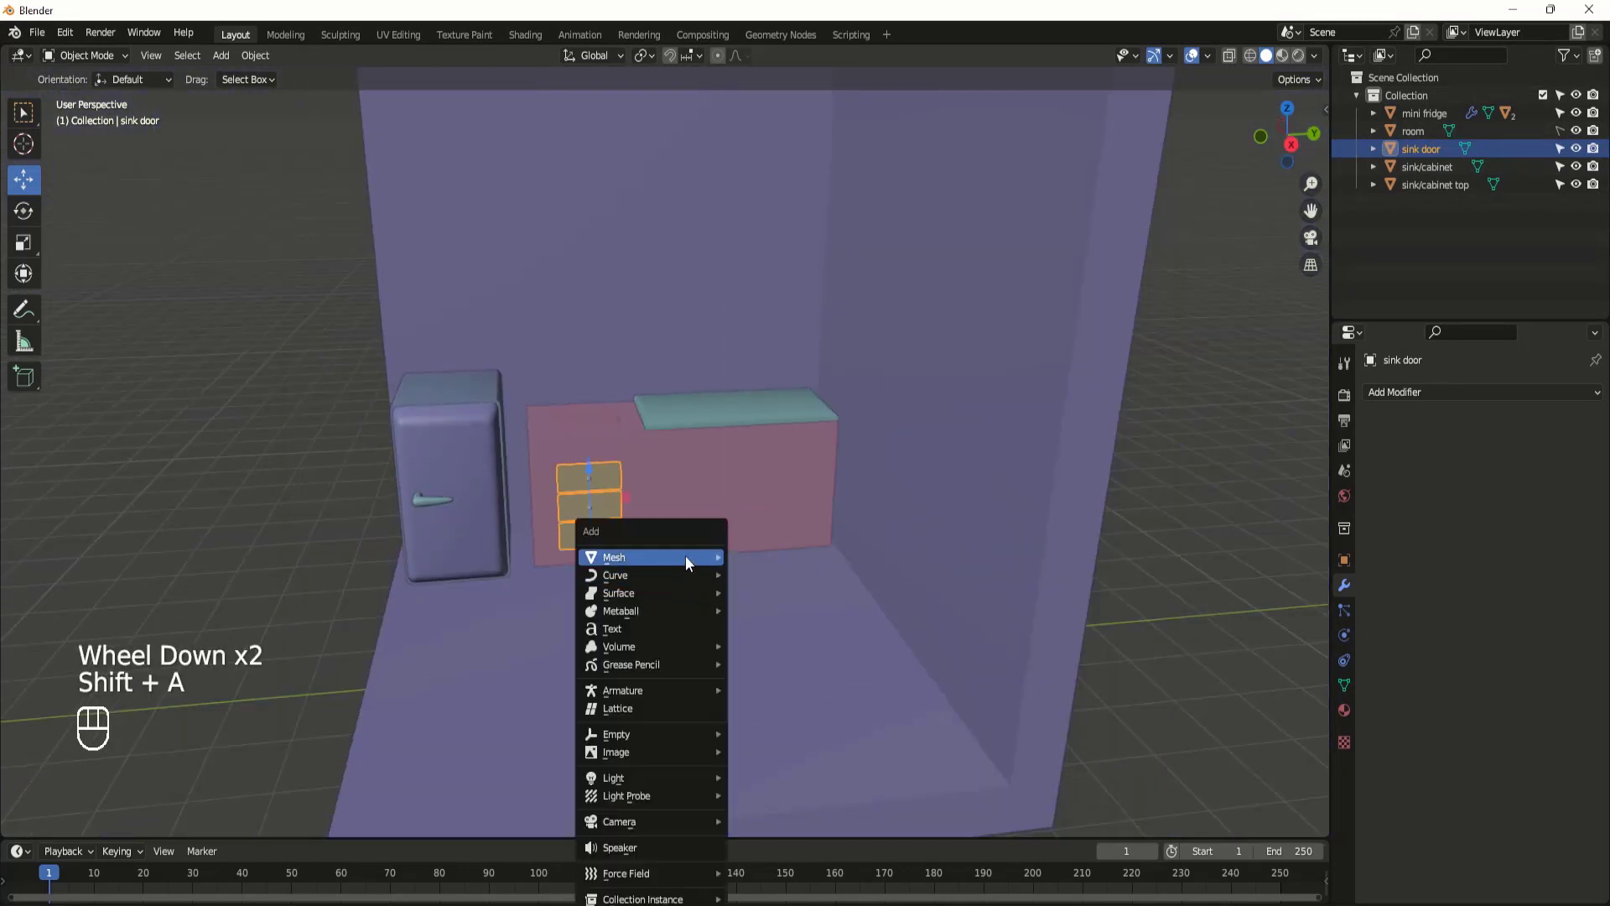
mouse_move(686, 557)
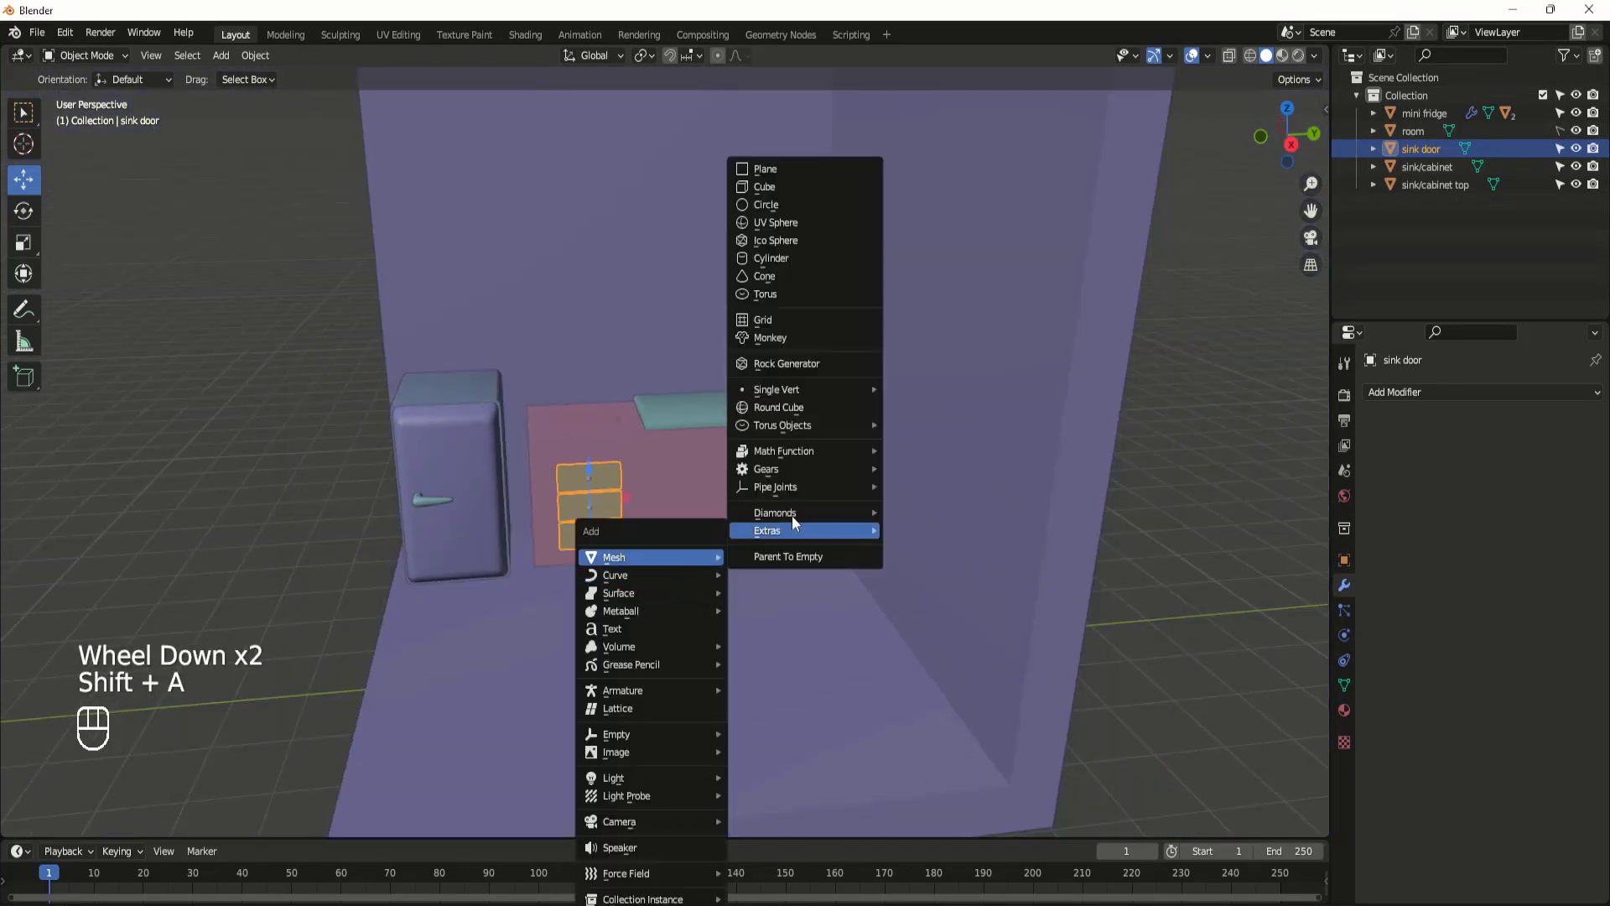
left_click(801, 171)
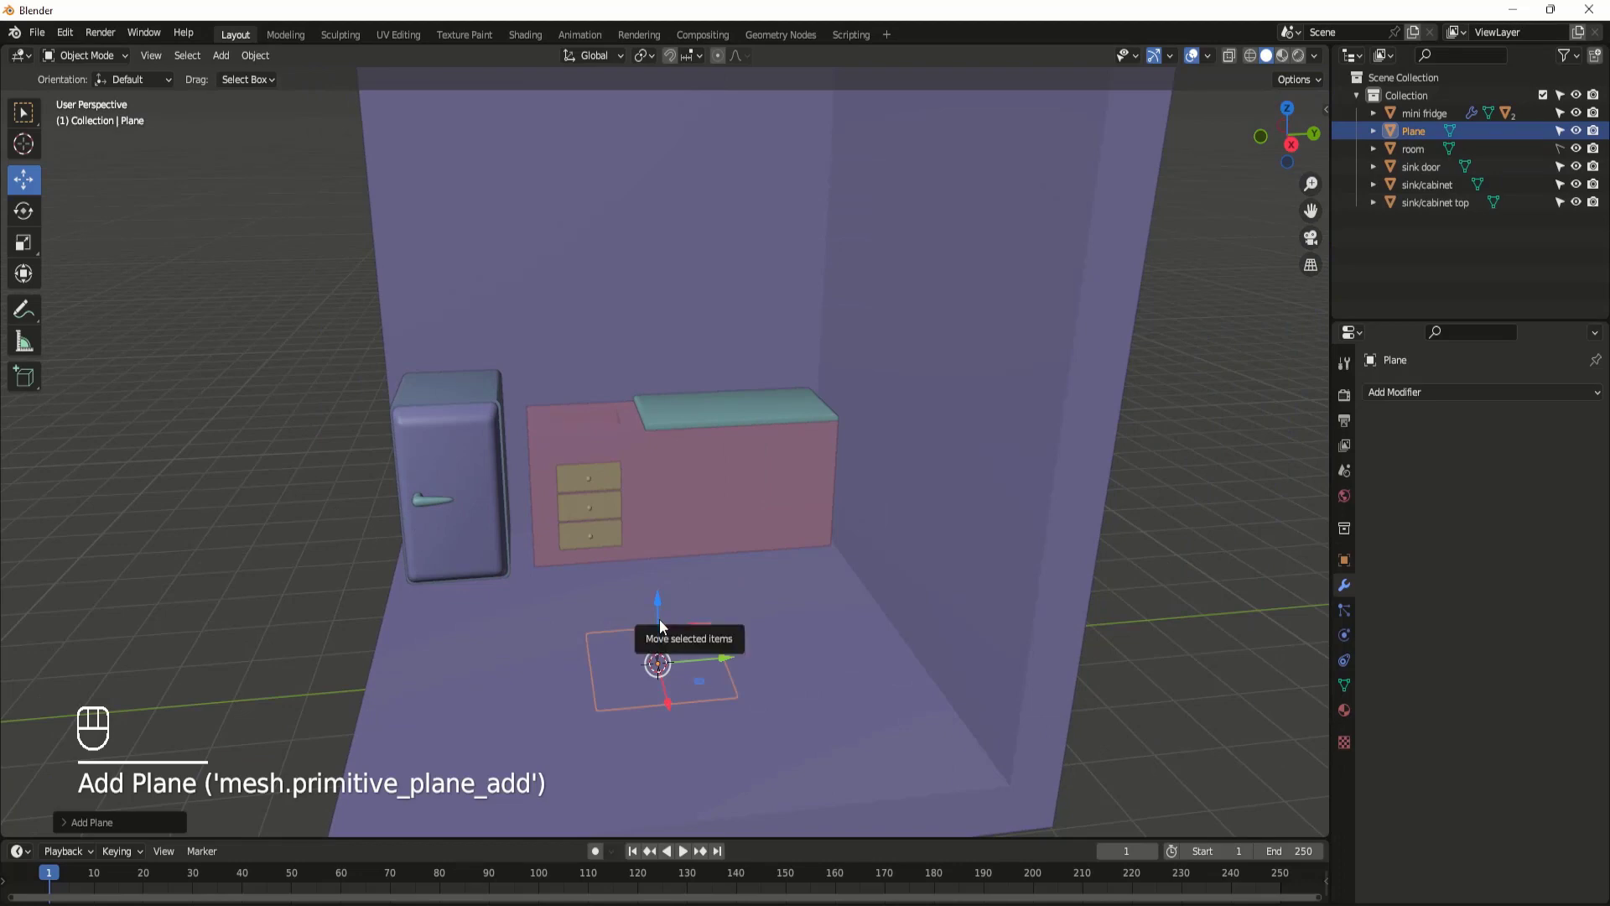
key("KP_3")
left_click_drag(639, 541, 665, 407)
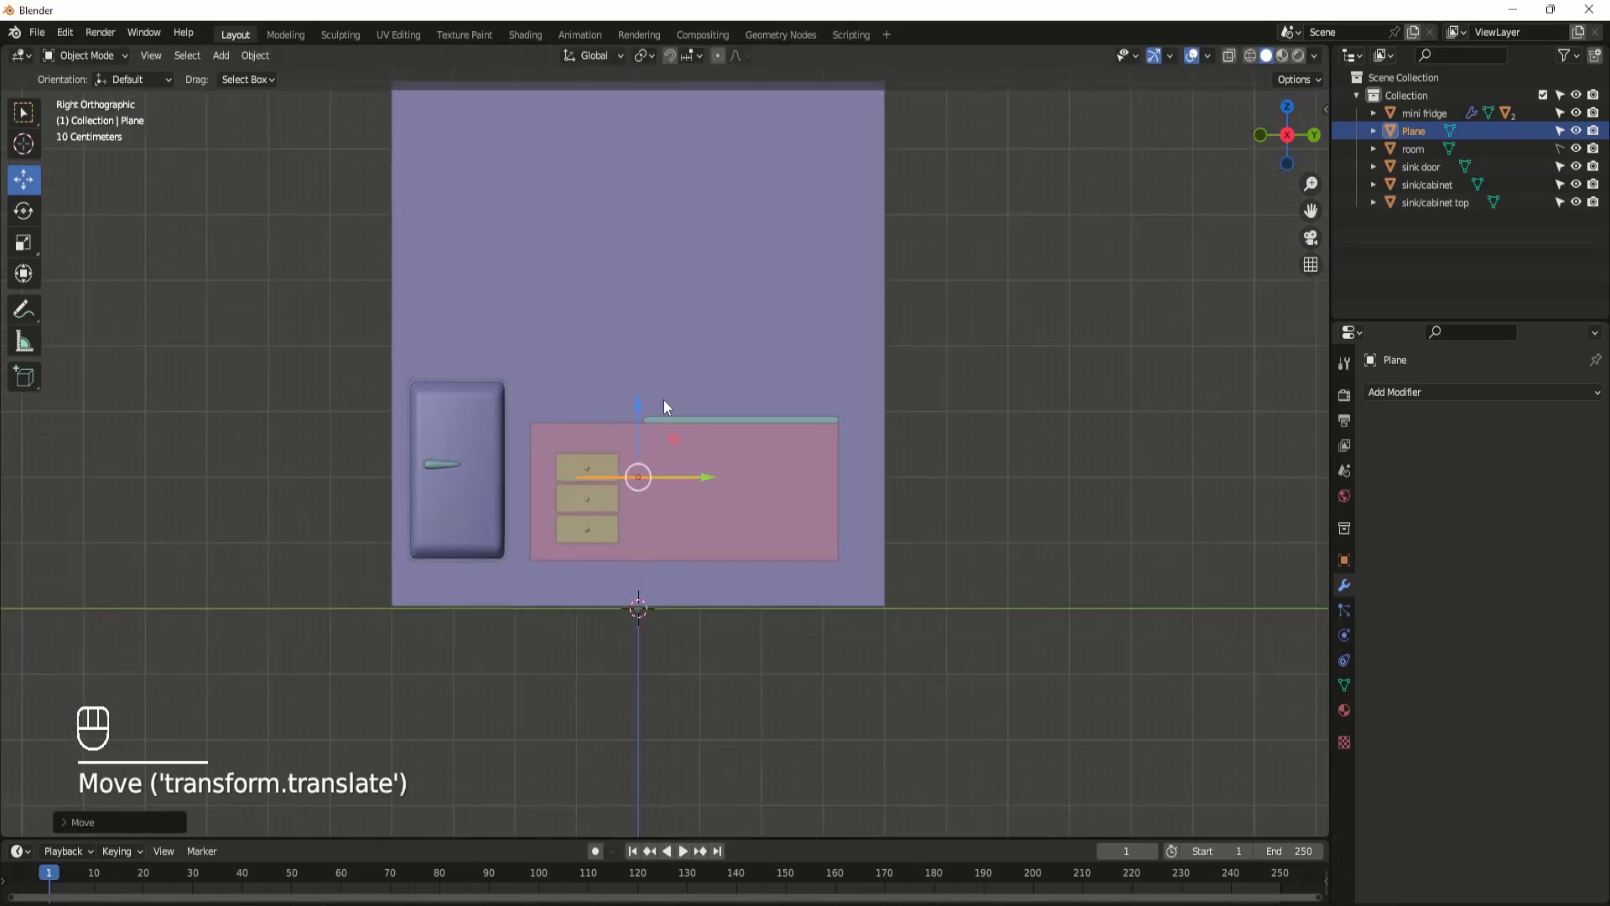
left_click_drag(707, 475, 832, 477)
Step: Rotate the plane 90 degrees about the global Y axis so it stands upright
middle_click_drag(831, 476, 834, 556)
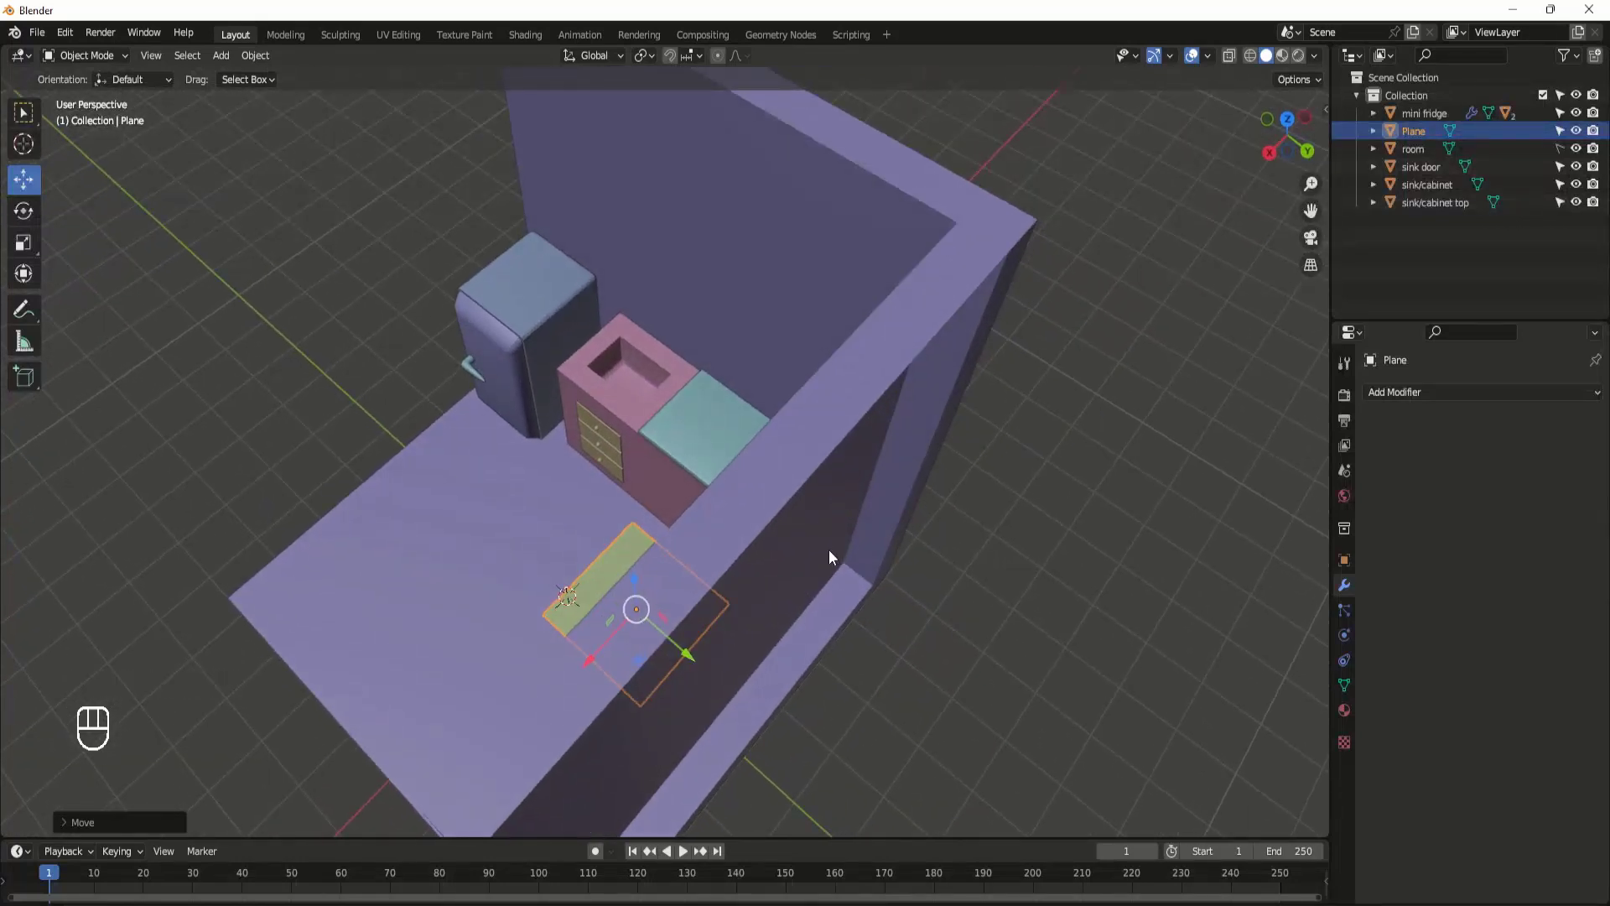
middle_click_drag(525, 564, 698, 569)
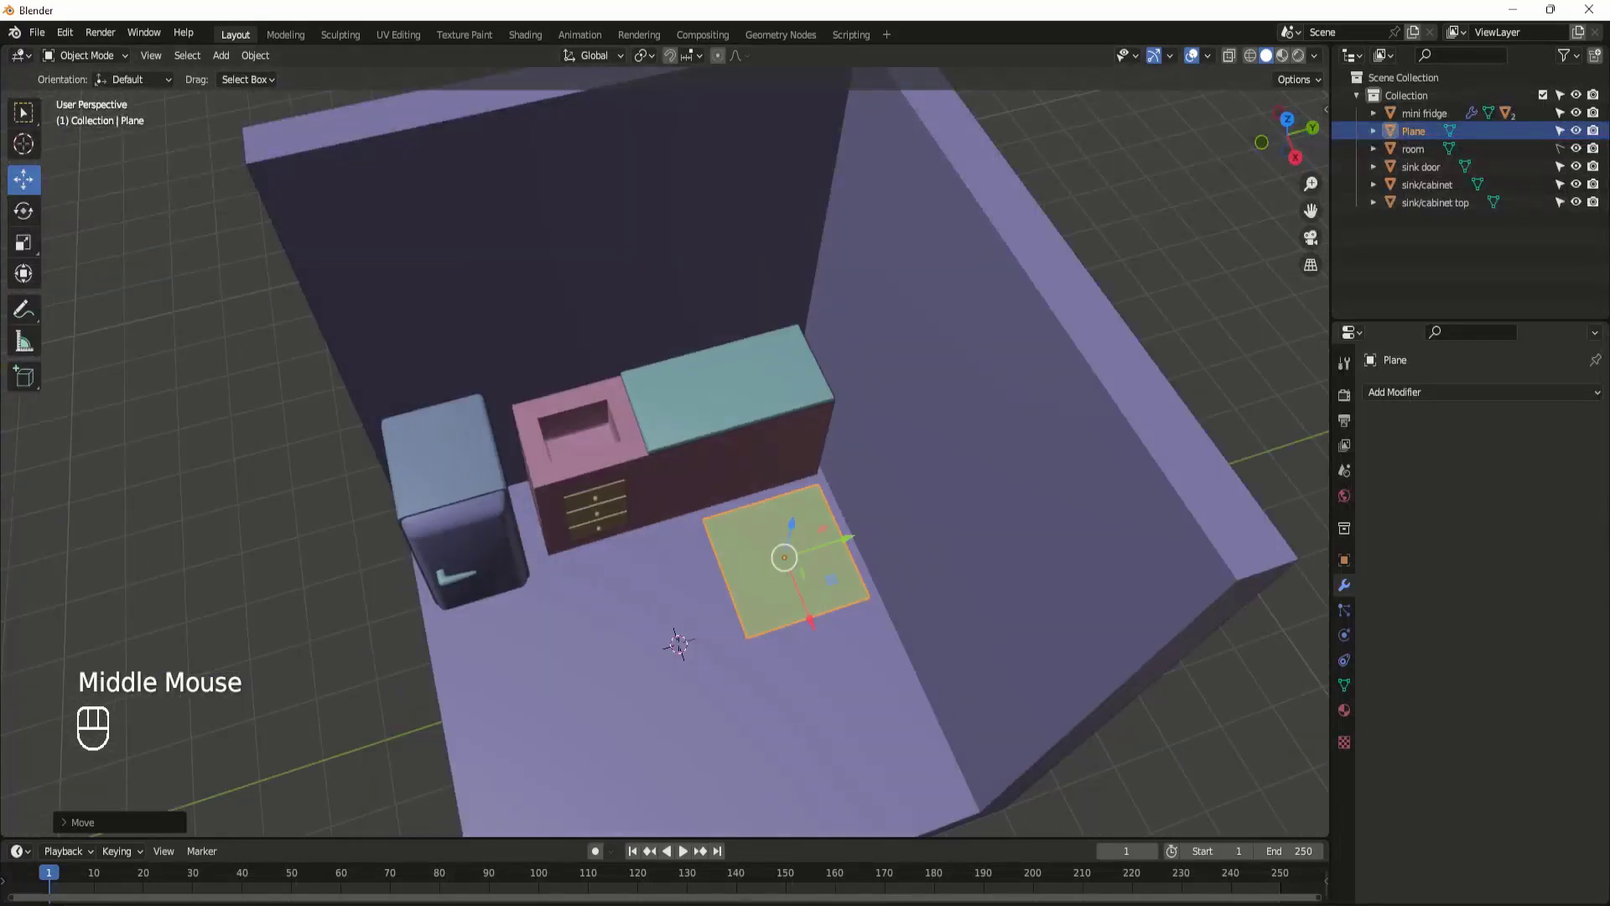
left_click(31, 217)
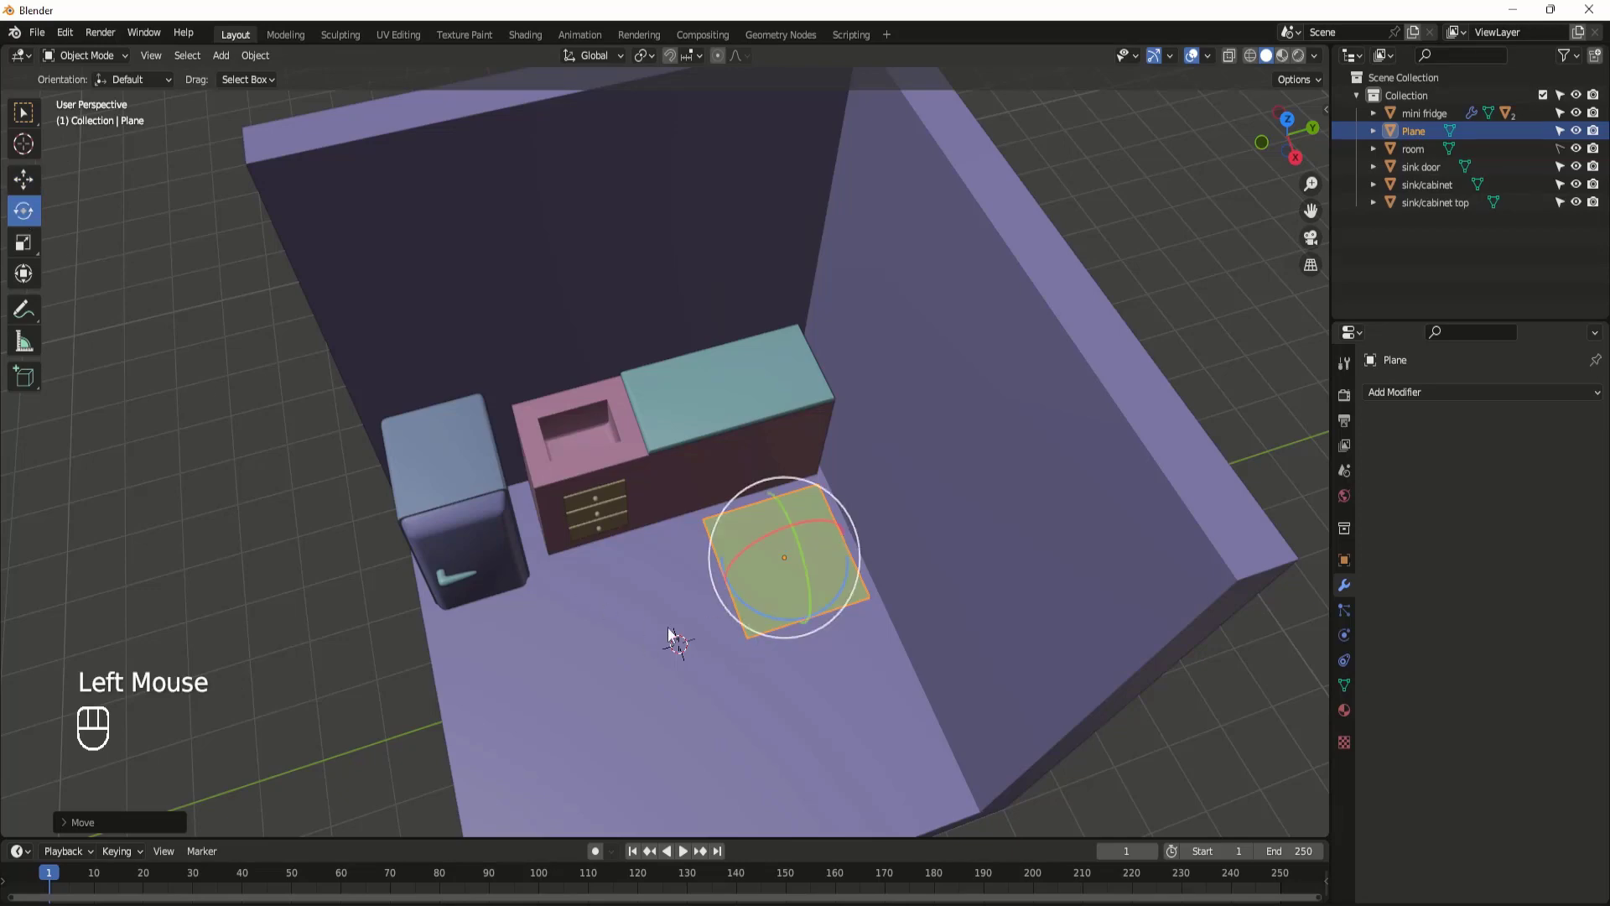
middle_click_drag(752, 645, 772, 532)
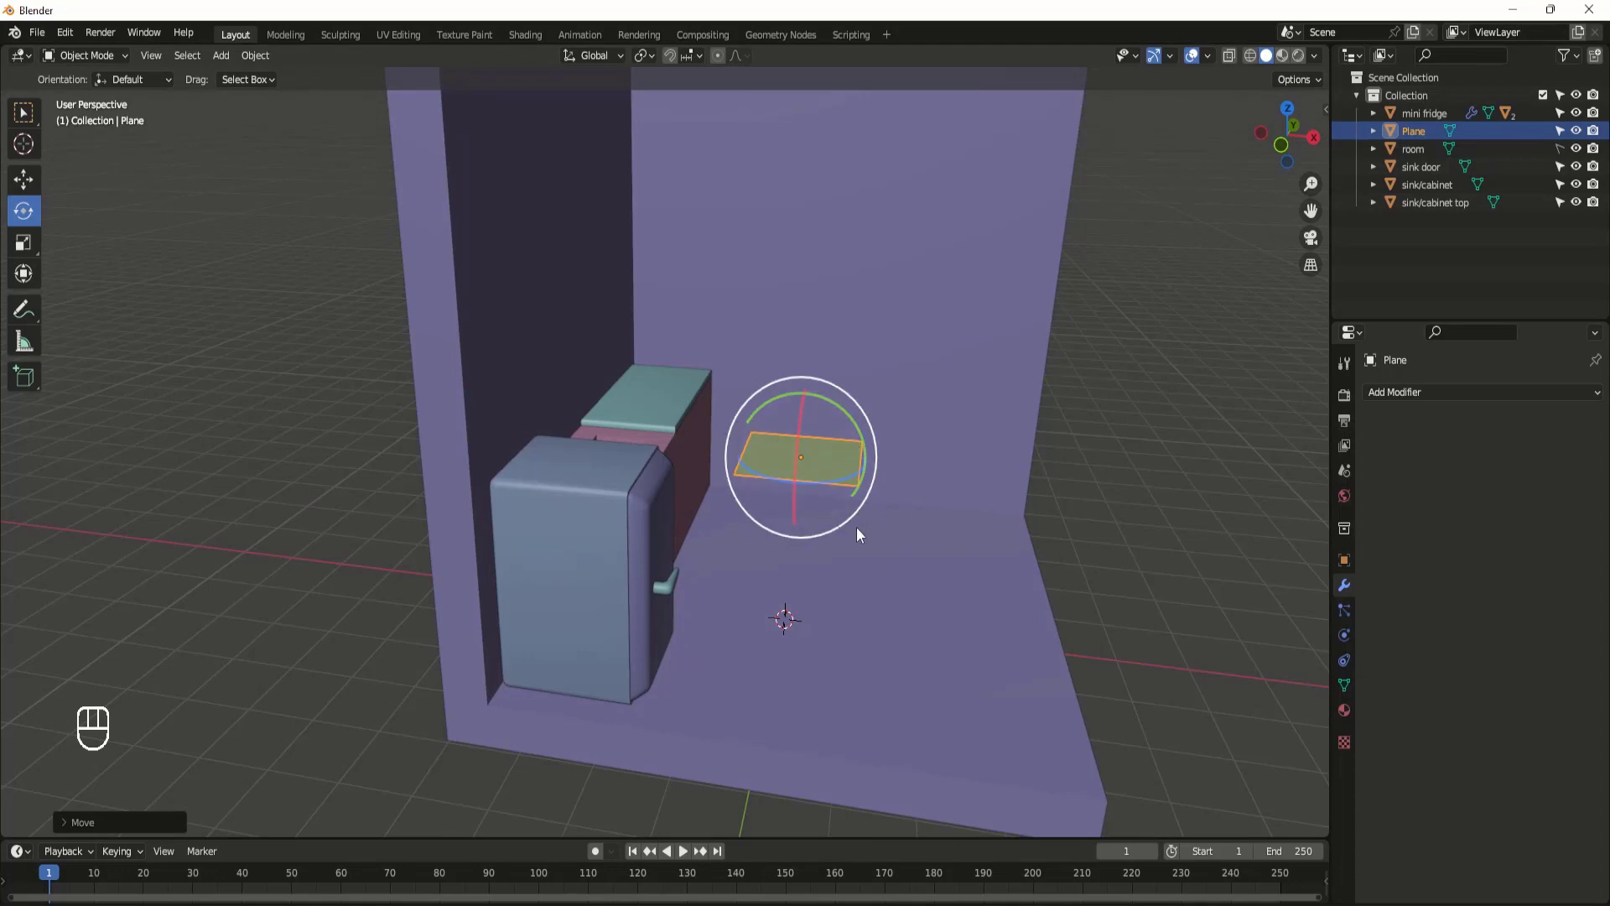
key("r")
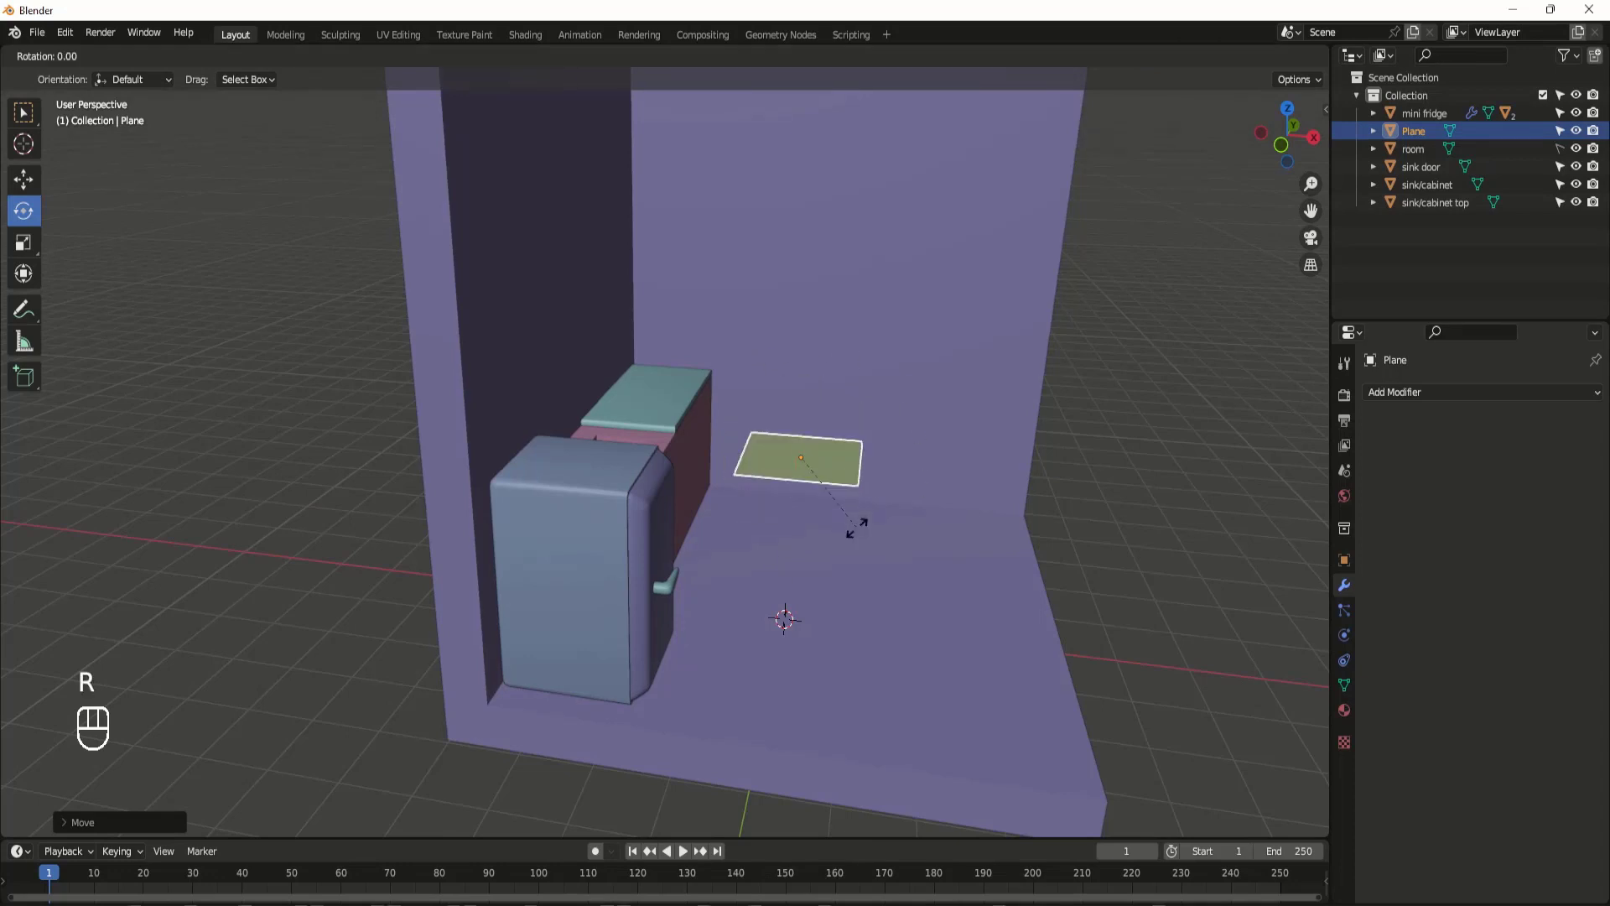
key("y")
key("KP_9")
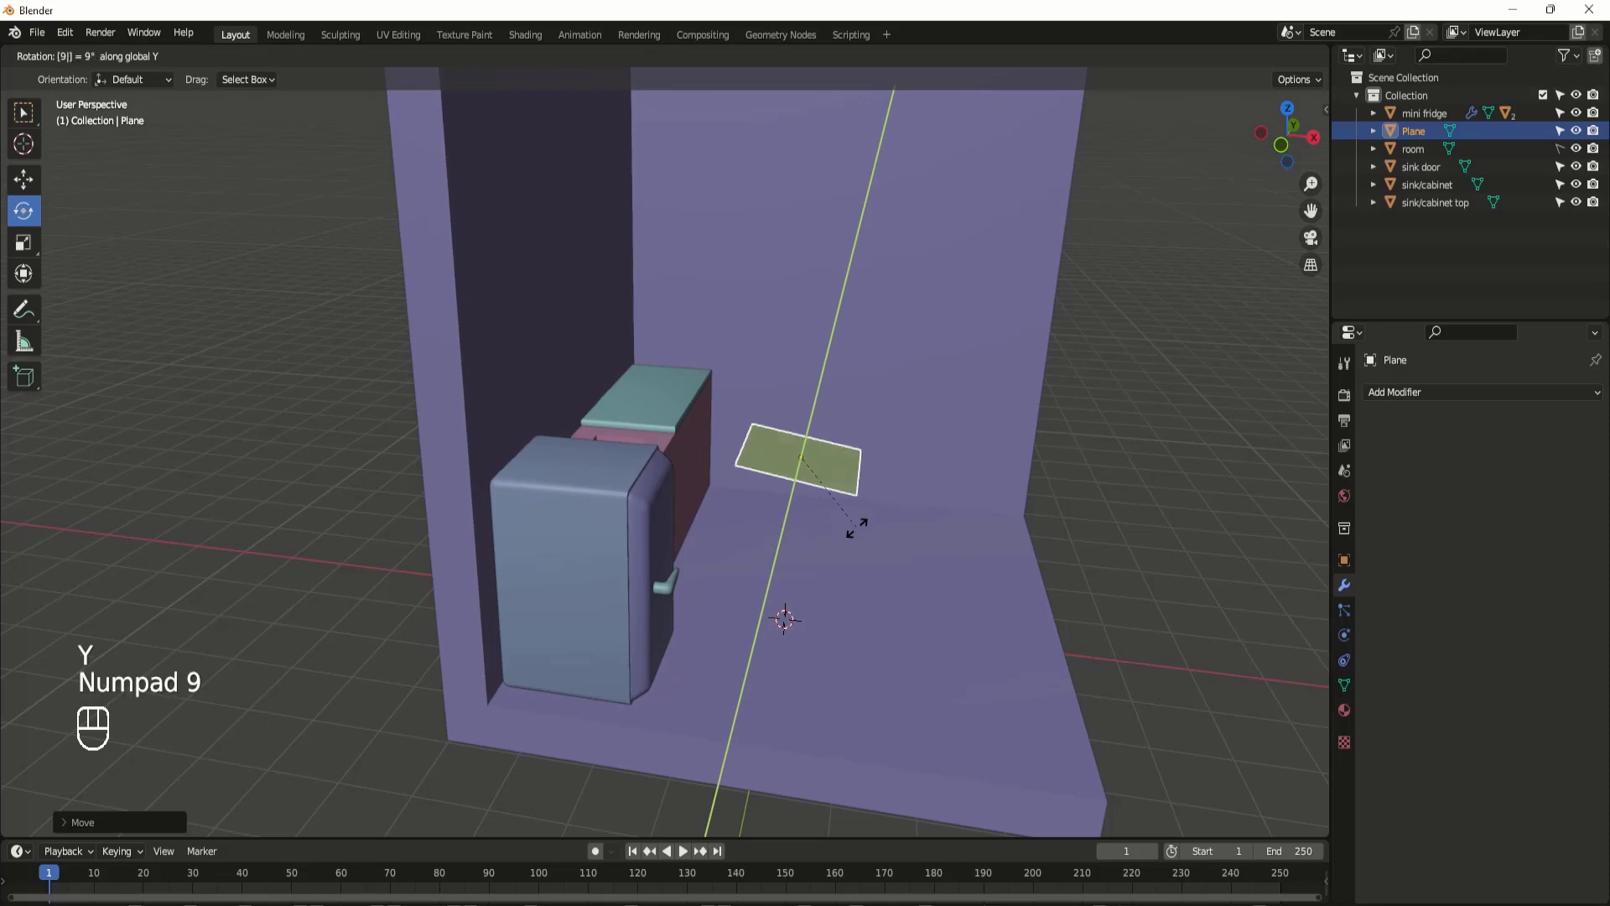
key("KP_0")
key("KP_Enter")
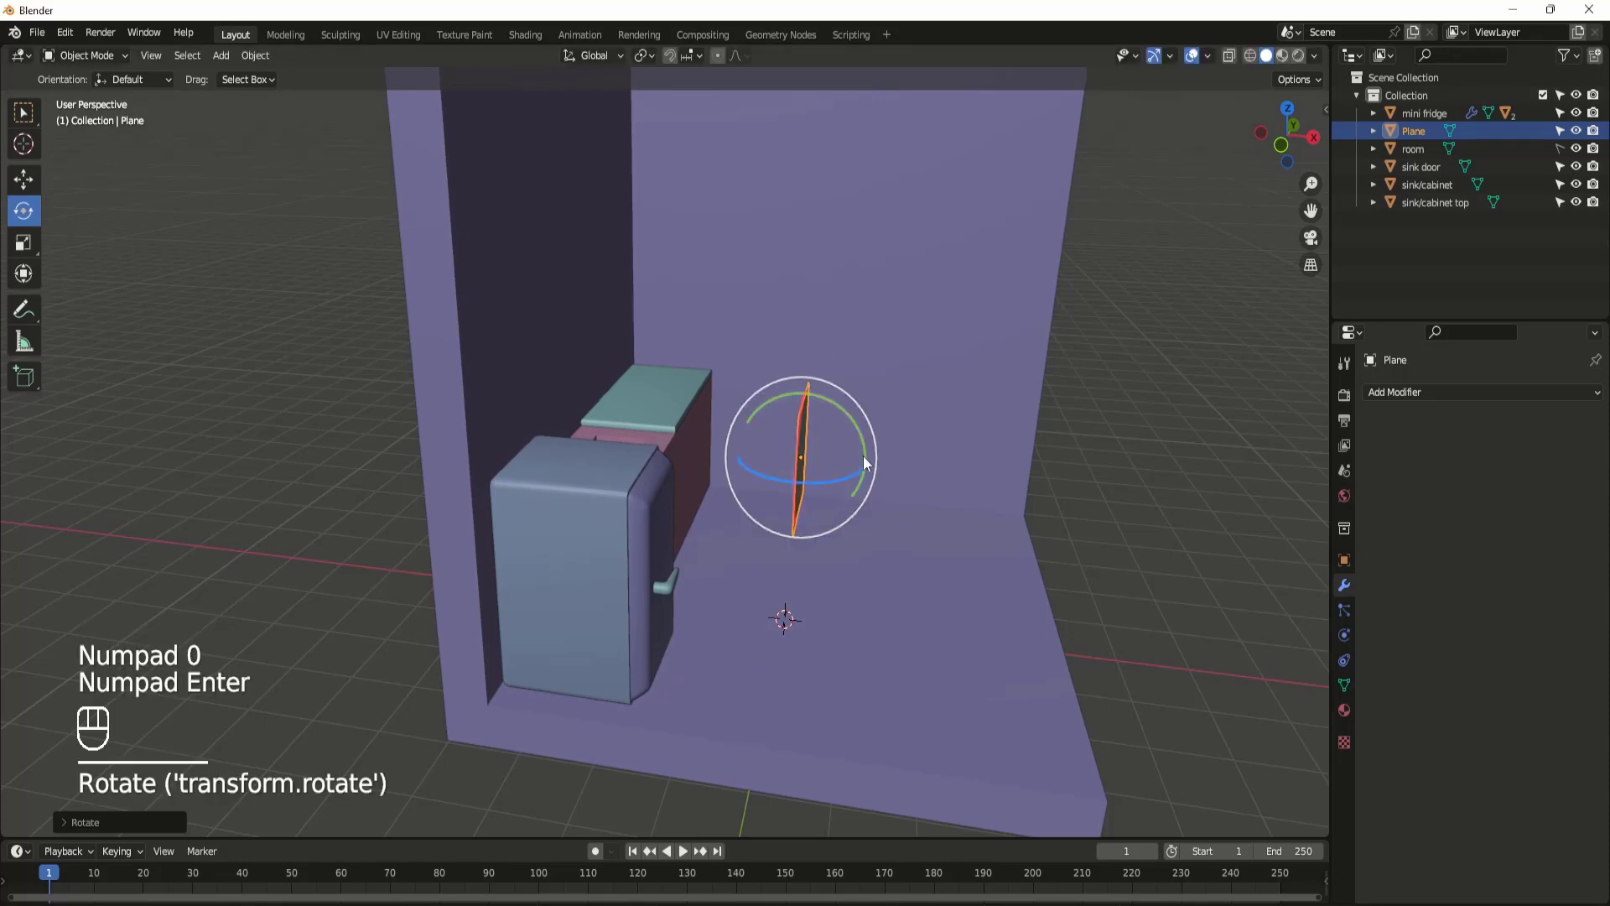
Step: Move the upright plane along X toward the cabinet front and scale it down uniformly to about half size
middle_click_drag(857, 527, 803, 473)
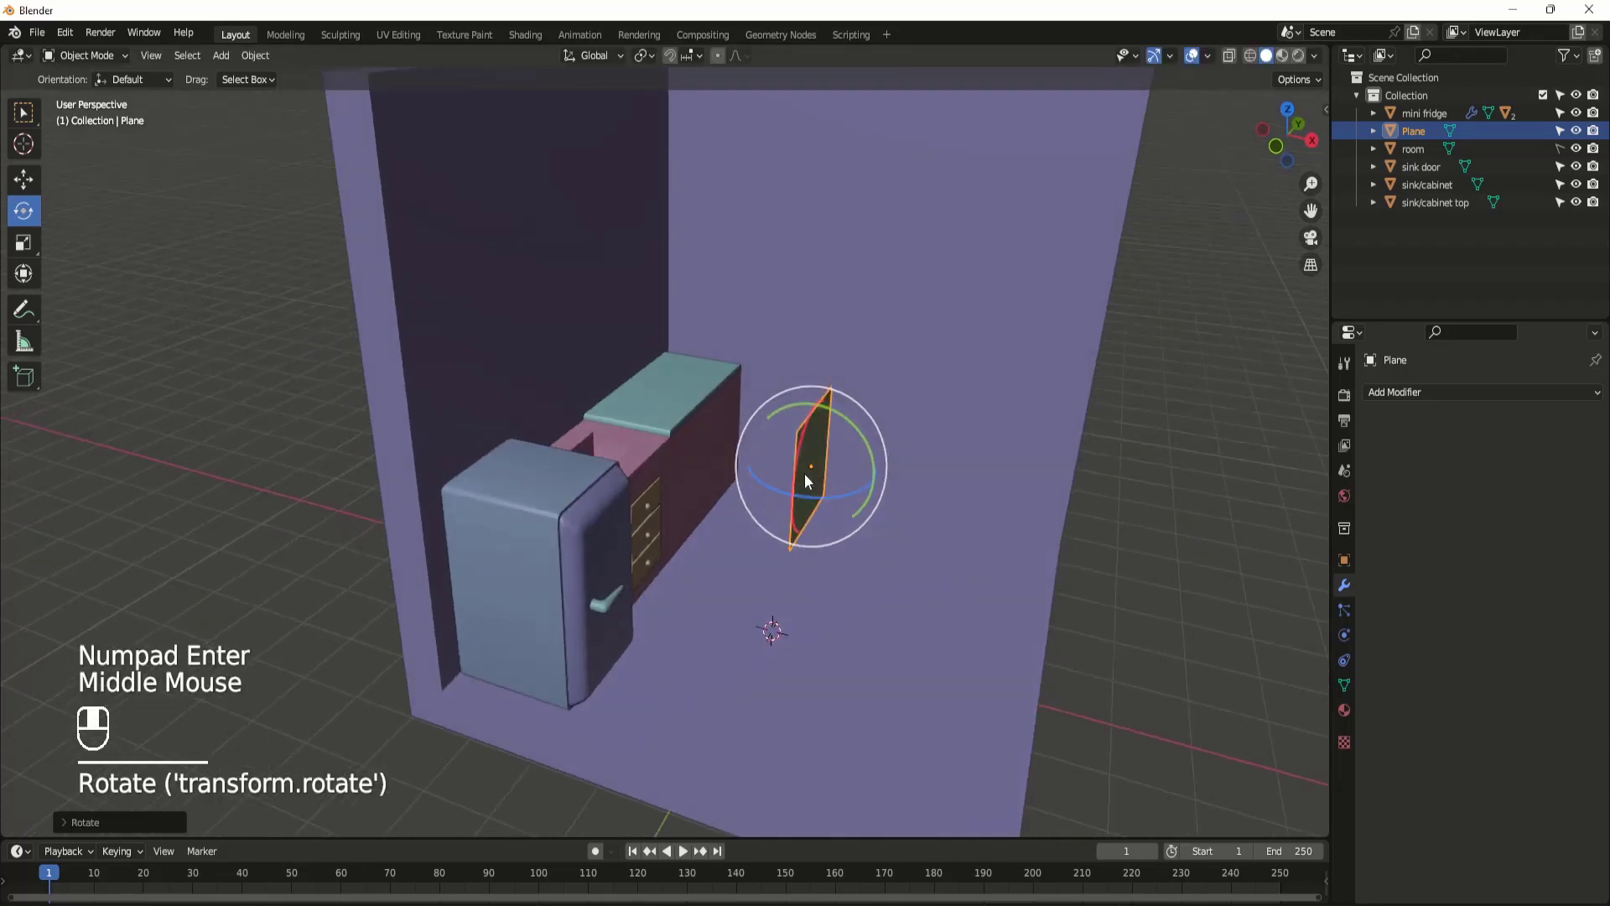
left_click(32, 174)
left_click_drag(876, 471, 781, 461)
key("KP_3")
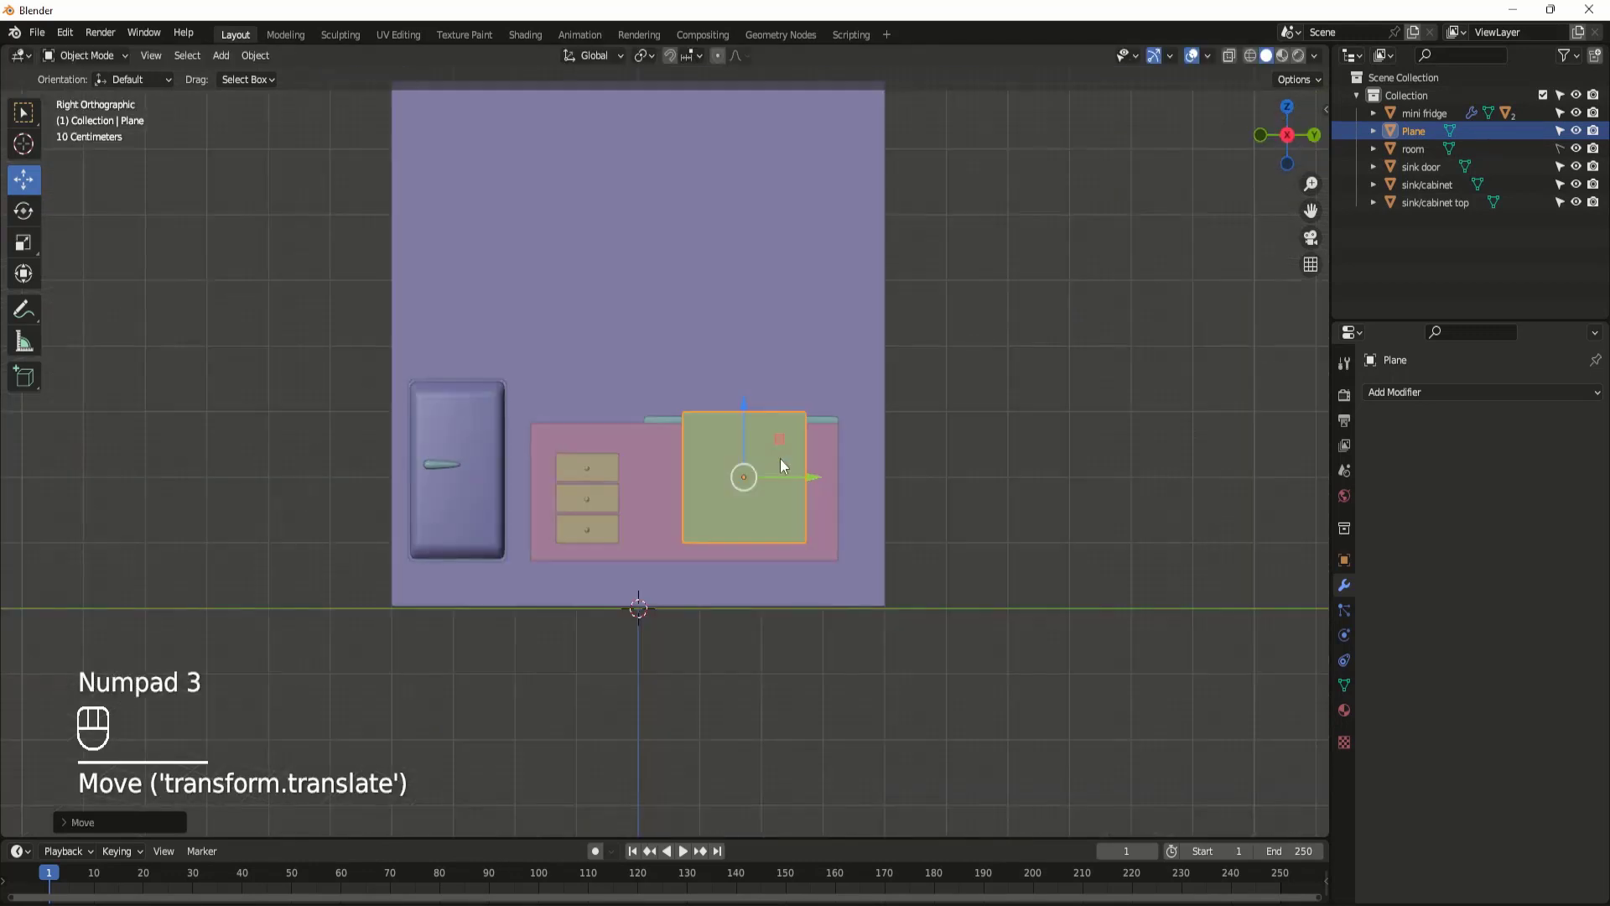
key("s")
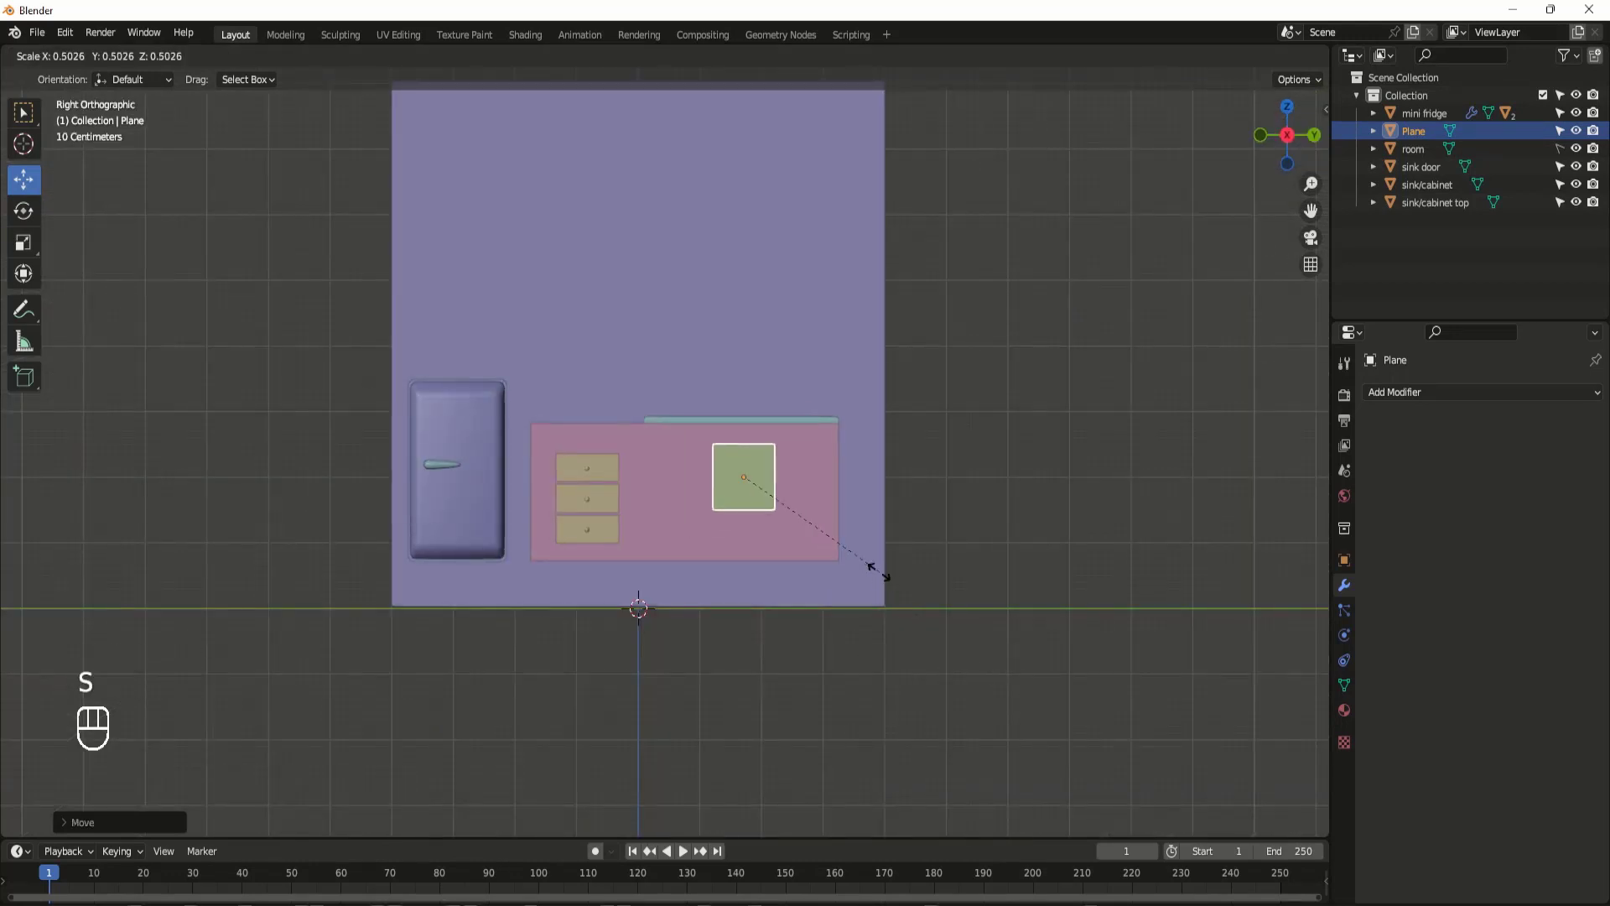
left_click(762, 550)
Step: Adjust the plane's position from above so it lines up with the cabinet's front face
middle_click_drag(762, 550, 795, 600)
key("KP_7")
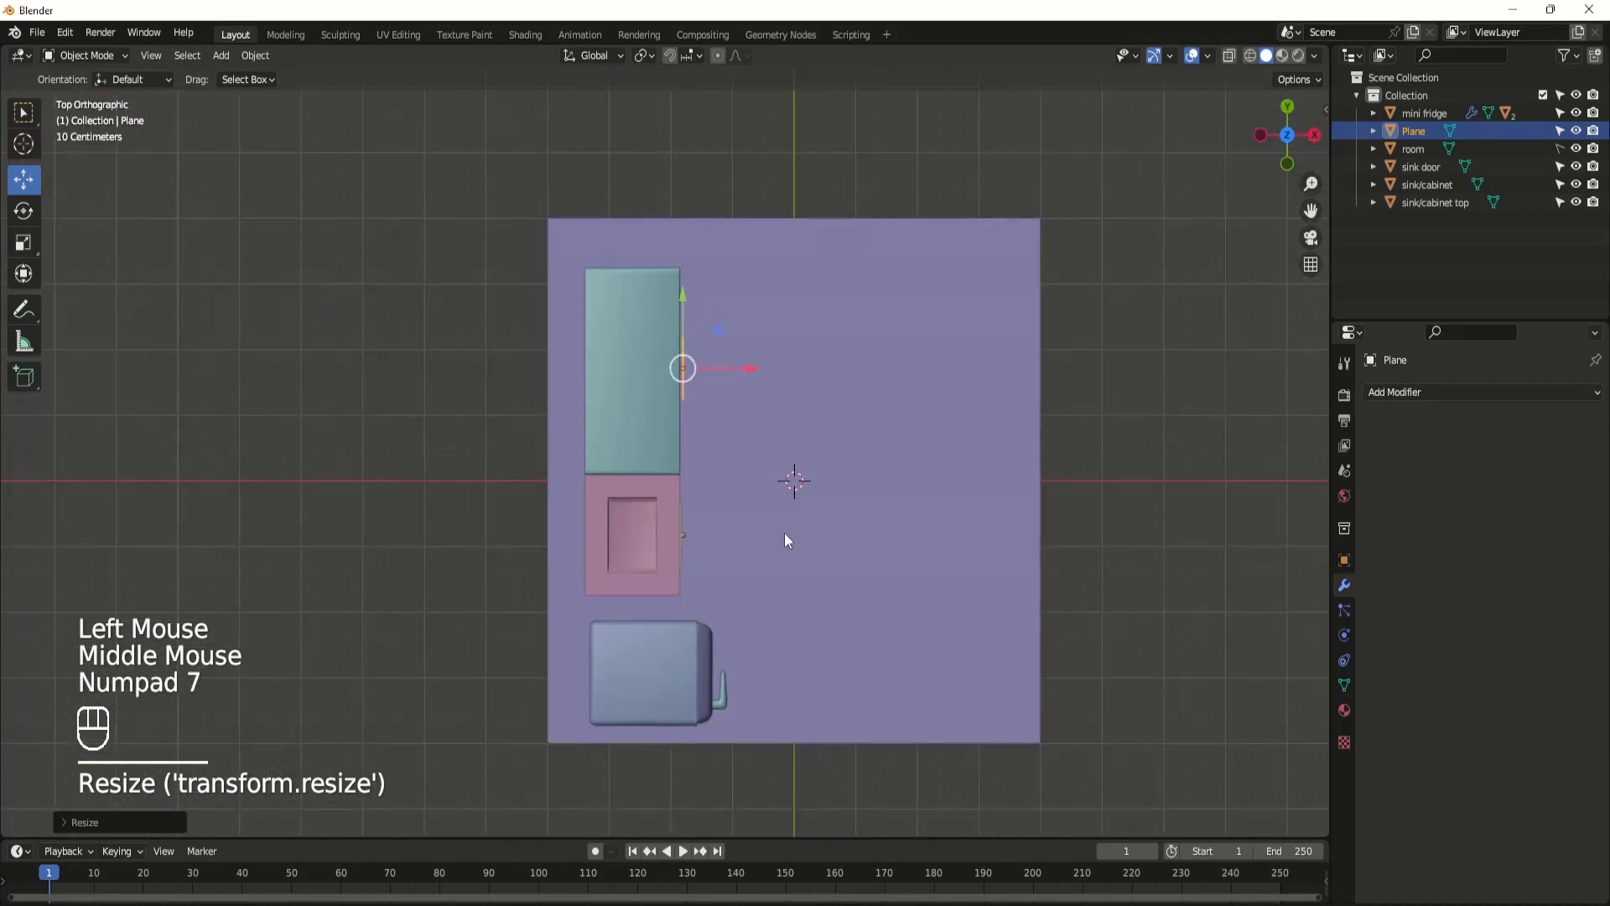
scroll(648, 321, "up", 3)
scroll(652, 325, "up", 2)
left_click_drag(764, 204, 766, 202)
middle_click_drag(825, 267, 623, 144)
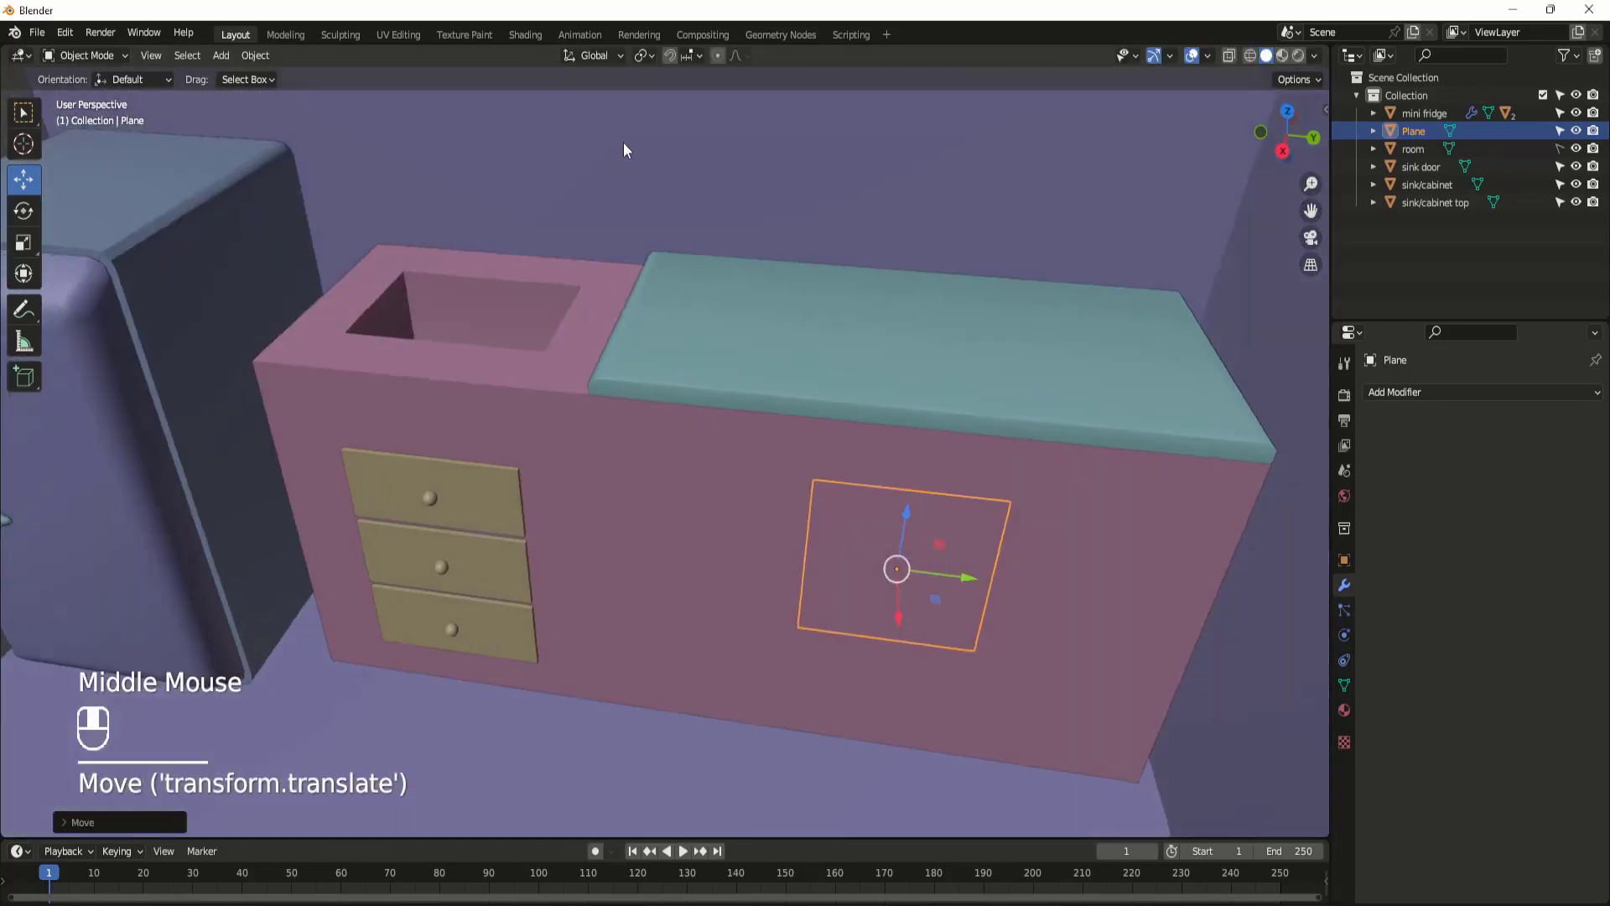
Step: Narrow the plane along the Y axis to about 70% of its width, working in wireframe display
key("KP_3")
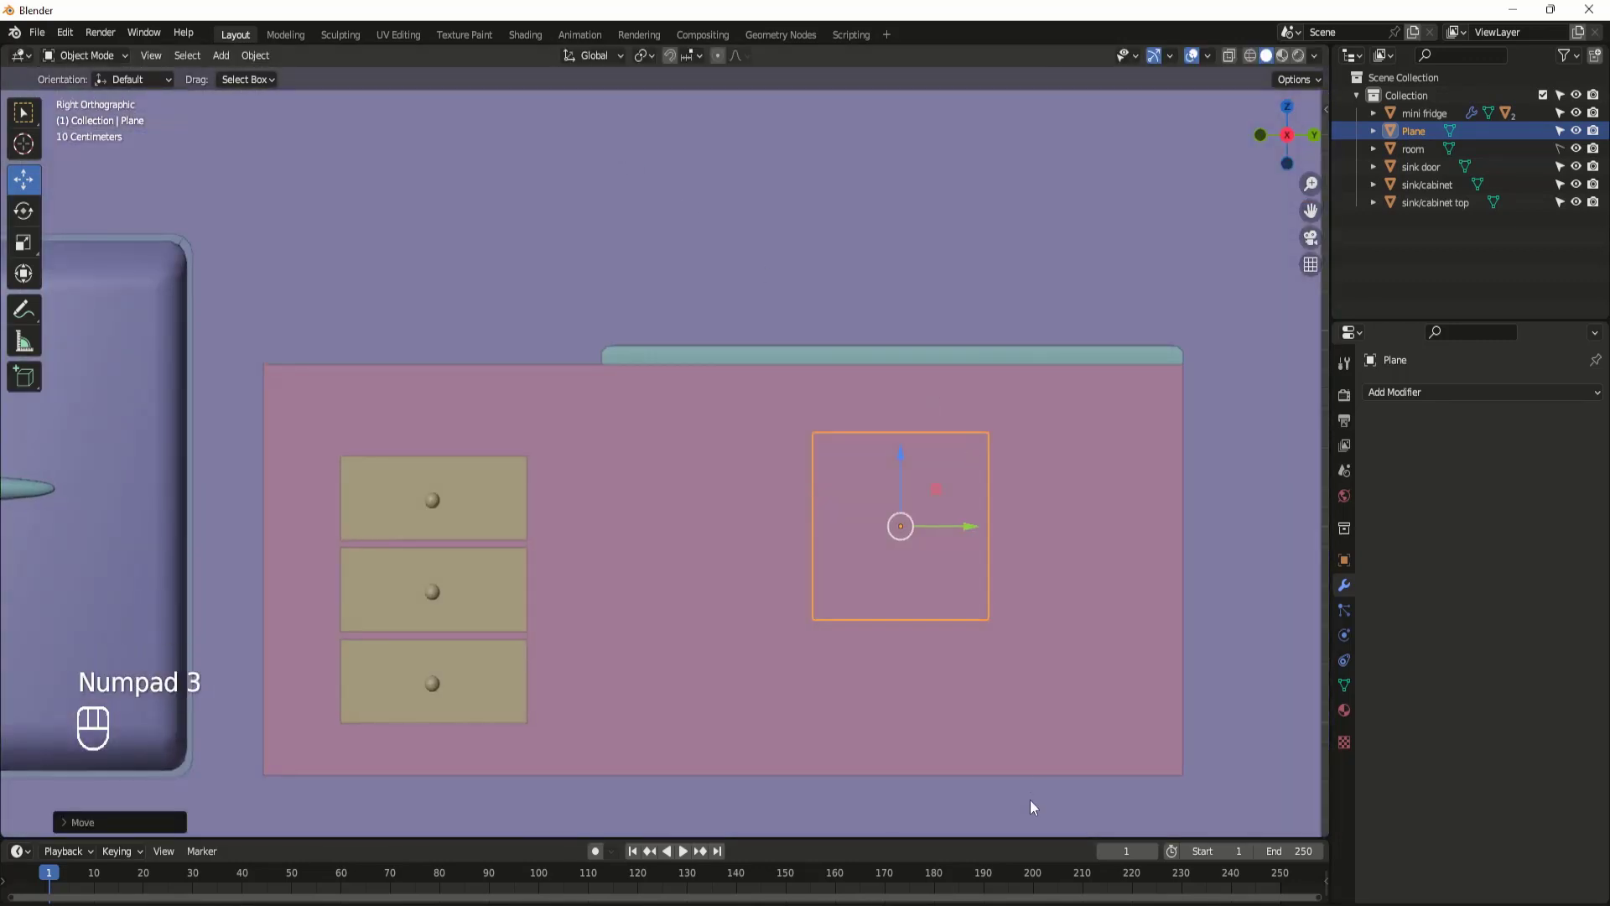
key("shift+z")
scroll(985, 527, "down", 2)
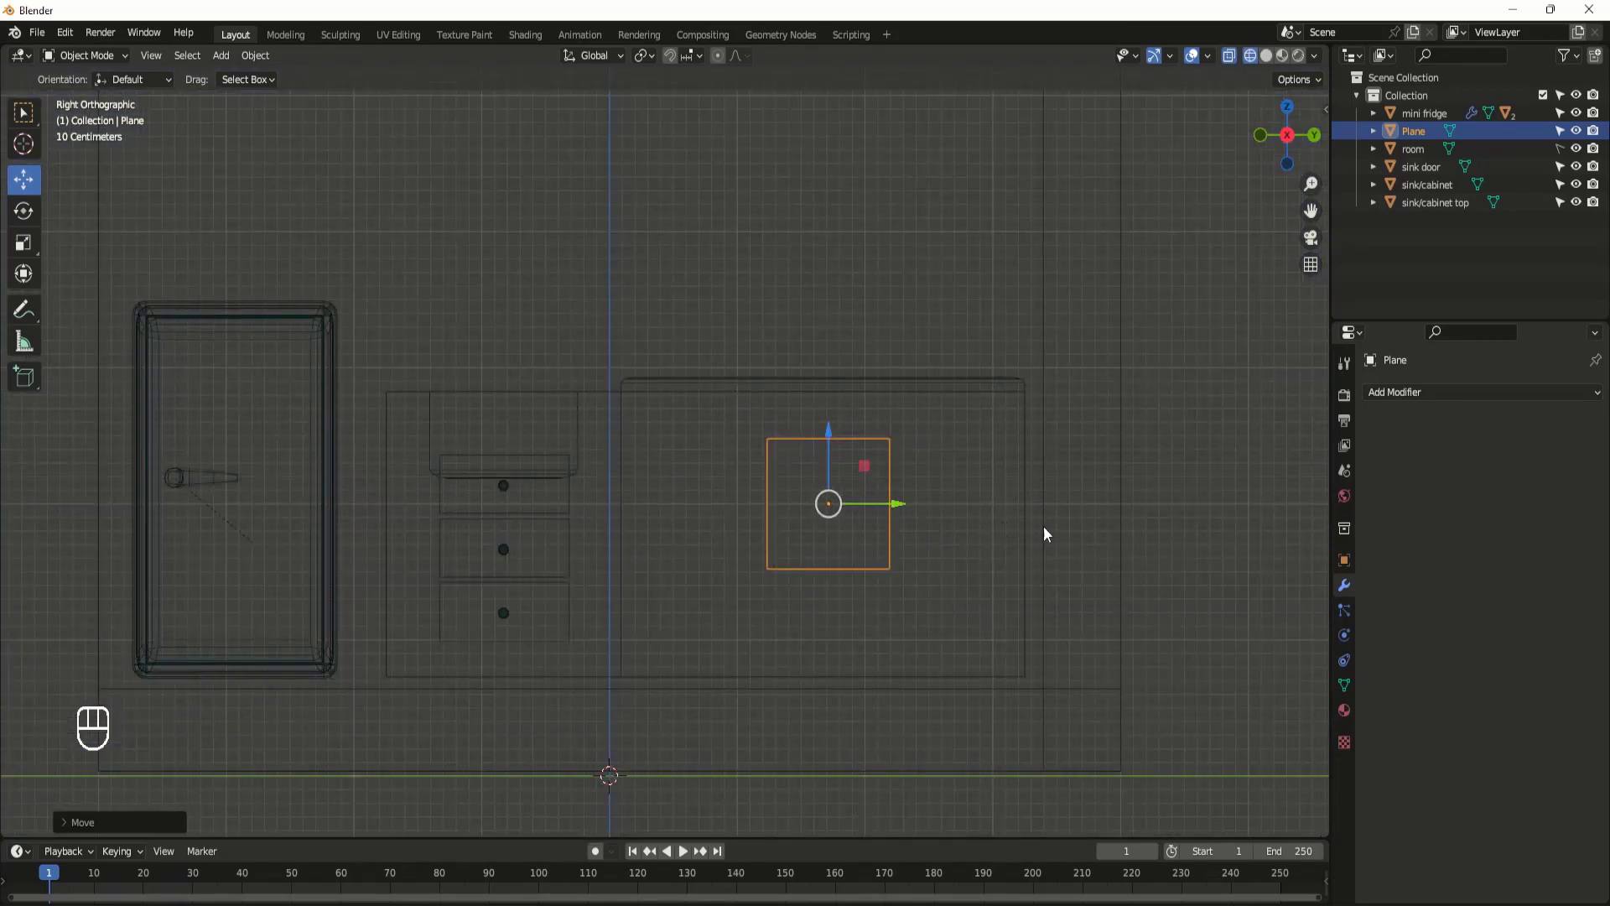
key("s")
key("y")
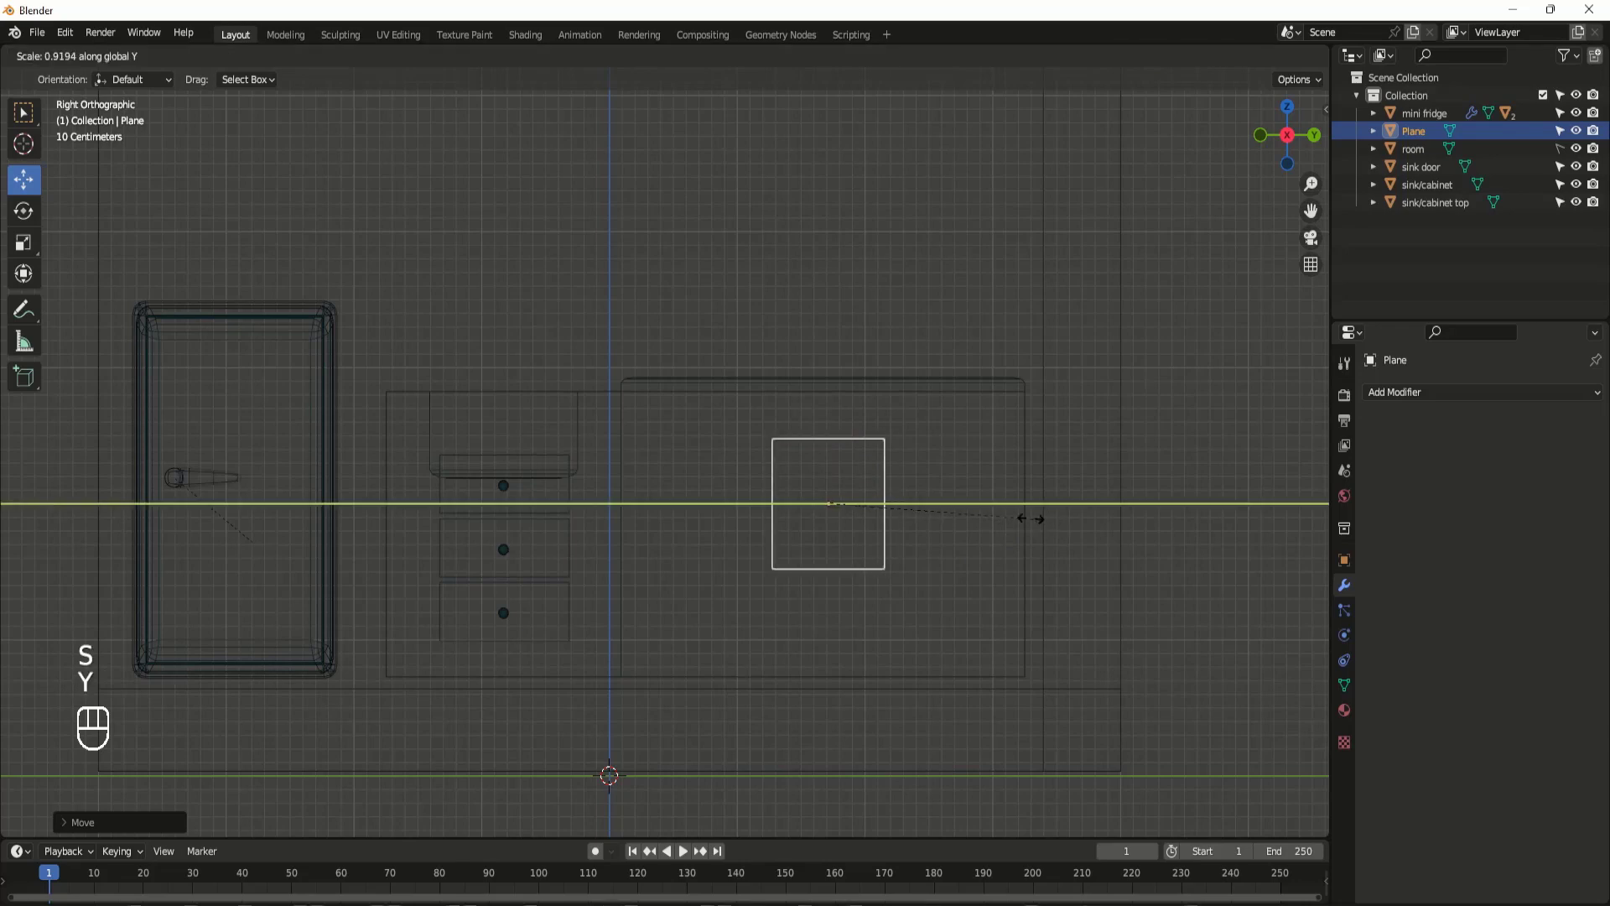
left_click(978, 515)
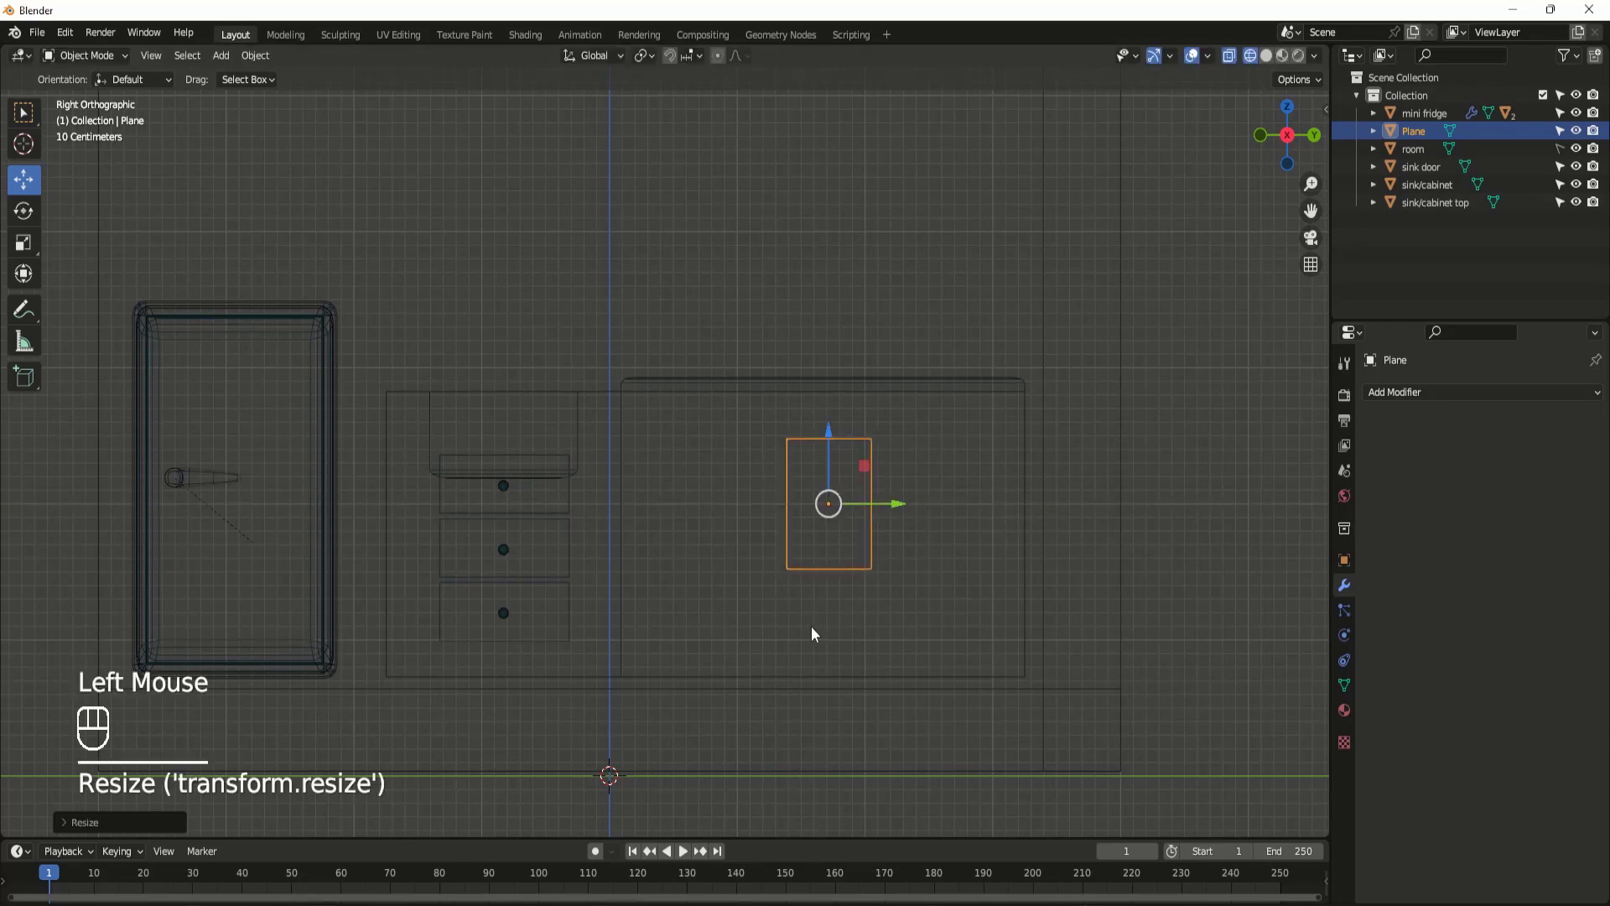
Step: Stretch the plane along Z by a factor of about 1.46 and lower it on the cabinet front
key("s")
key("z")
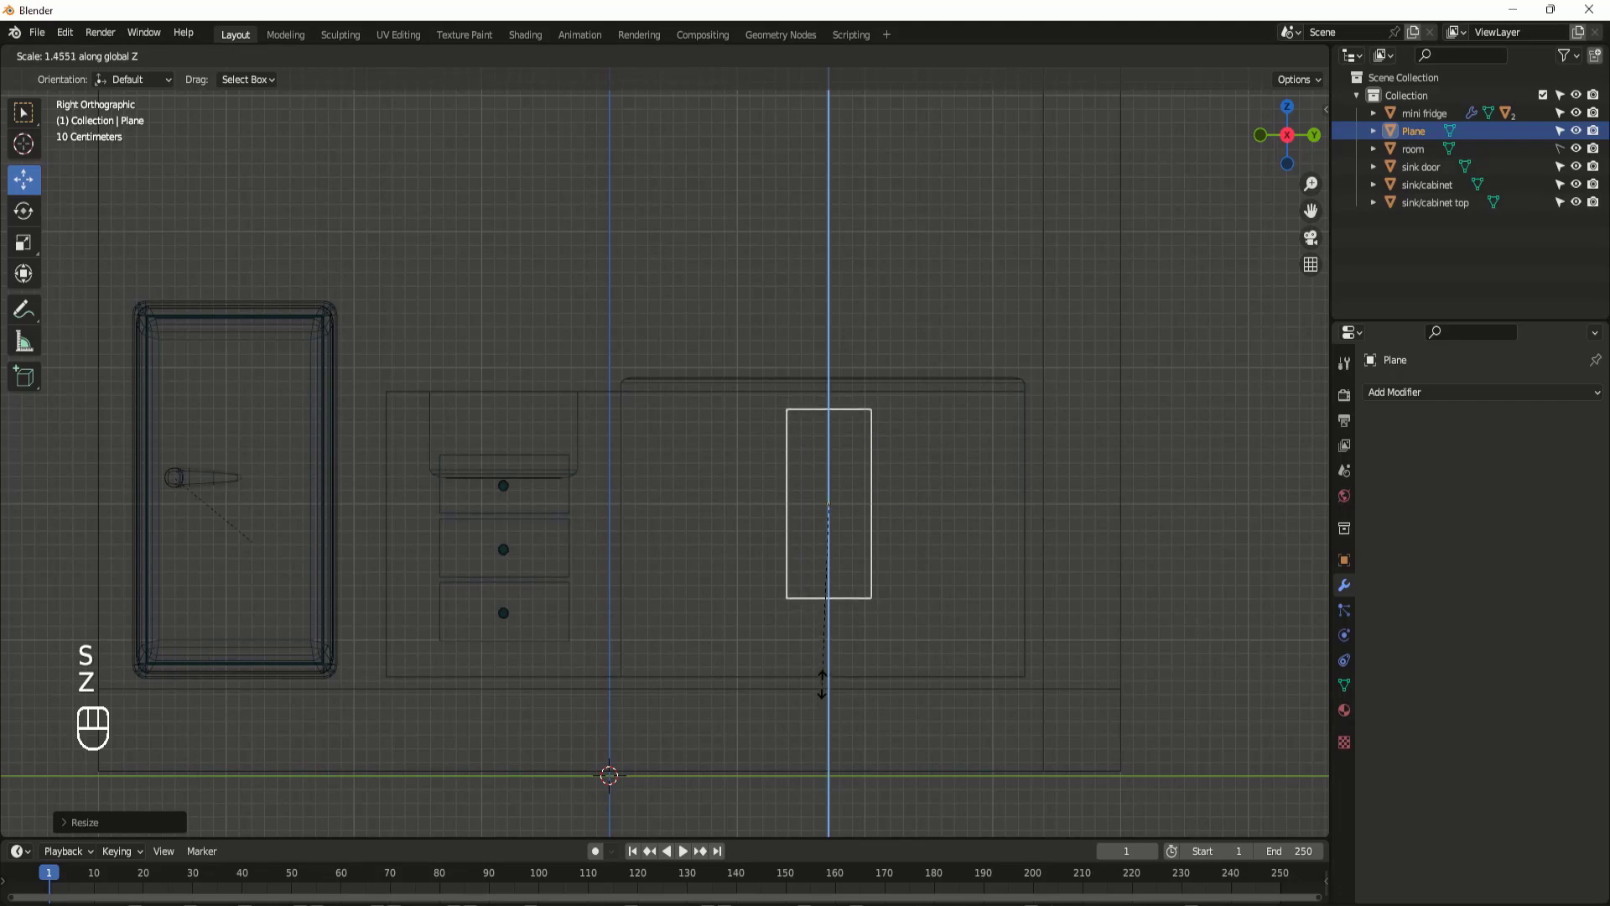
left_click(821, 683)
left_click_drag(830, 445, 816, 483)
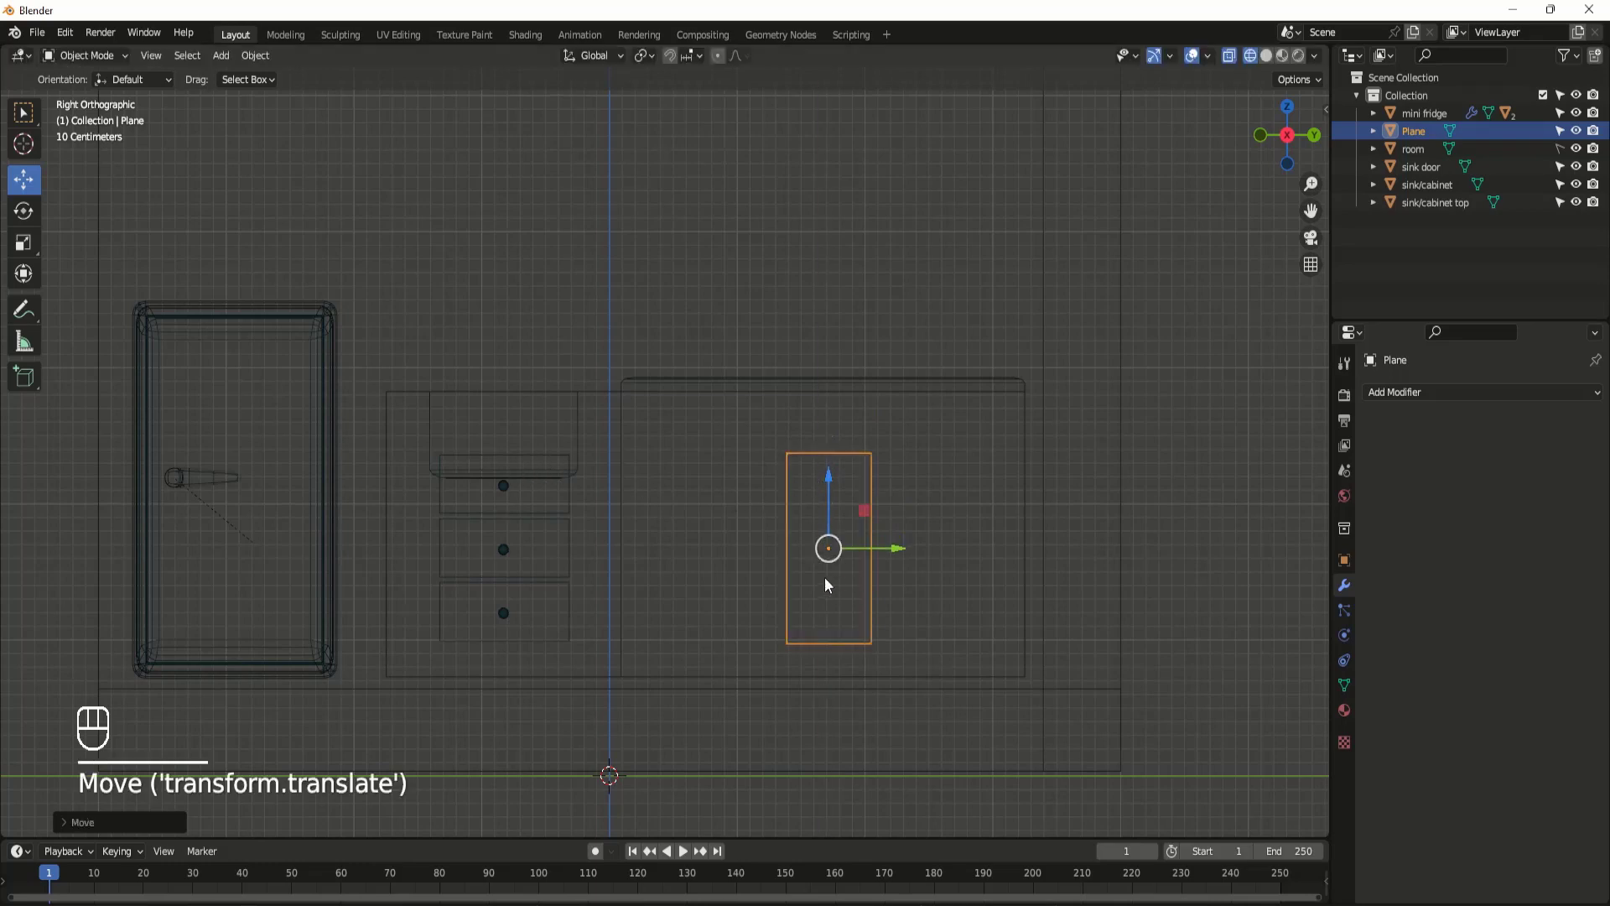
Step: Restore solid shading and nudge the plane outward along X until it sits just in front of the cabinet face
mouse_move(739, 633)
middle_mouse_down()
mouse_move(852, 671)
mouse_move(813, 651)
mouse_move(816, 629)
middle_mouse_up()
key("shift+z")
middle_click_drag(834, 505, 834, 448)
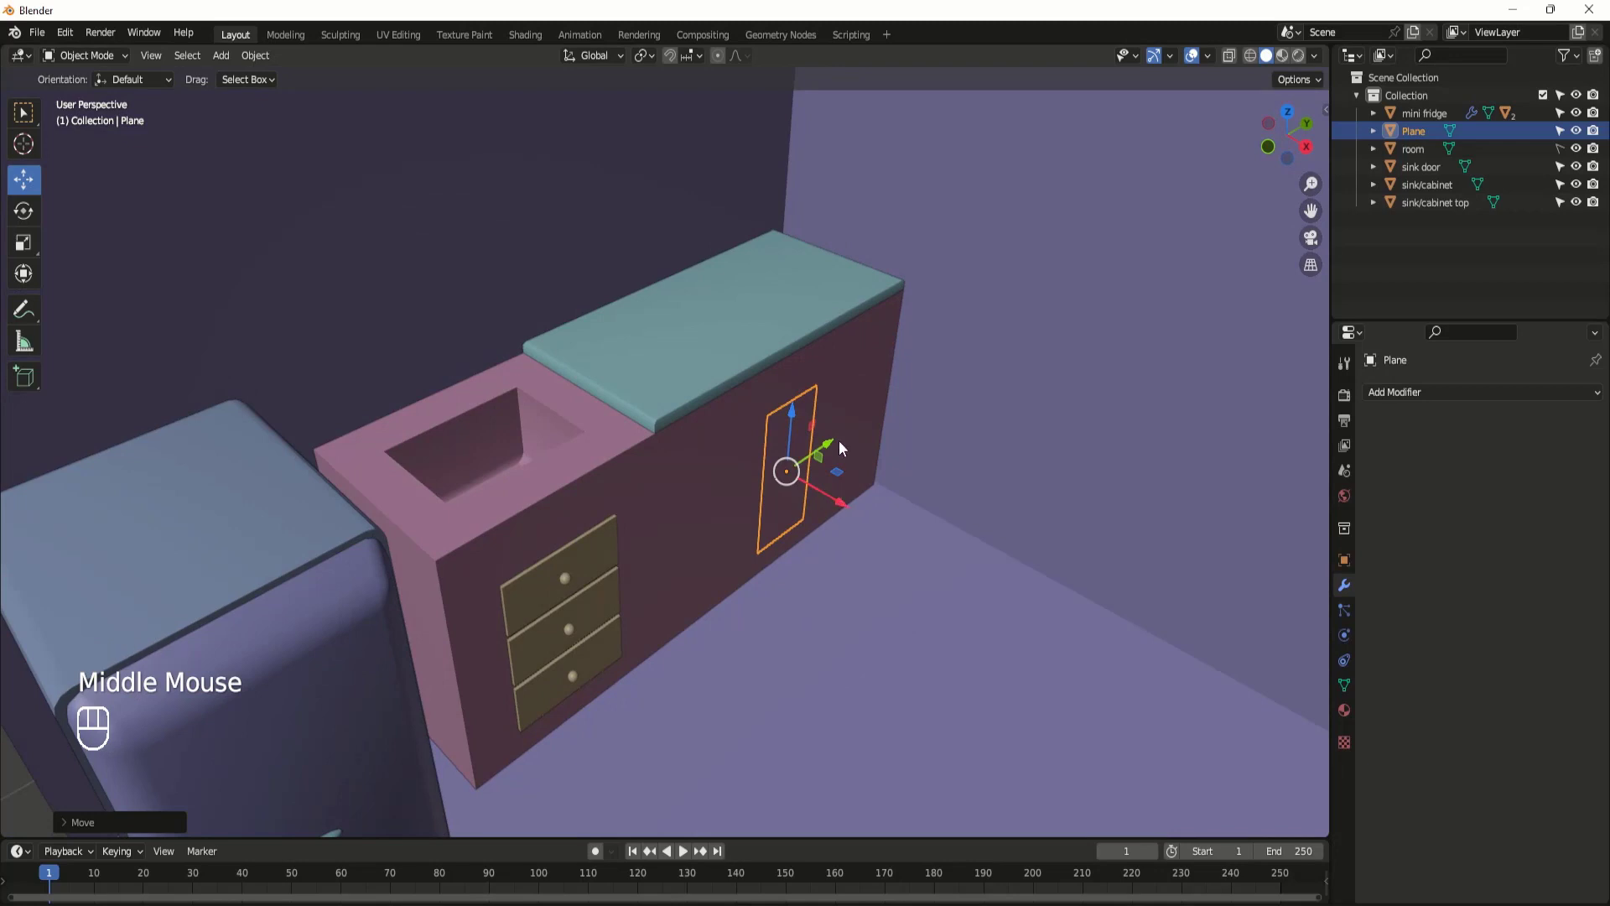
scroll(875, 507, "up", 2)
left_click(886, 508)
left_click_drag(888, 510, 892, 515)
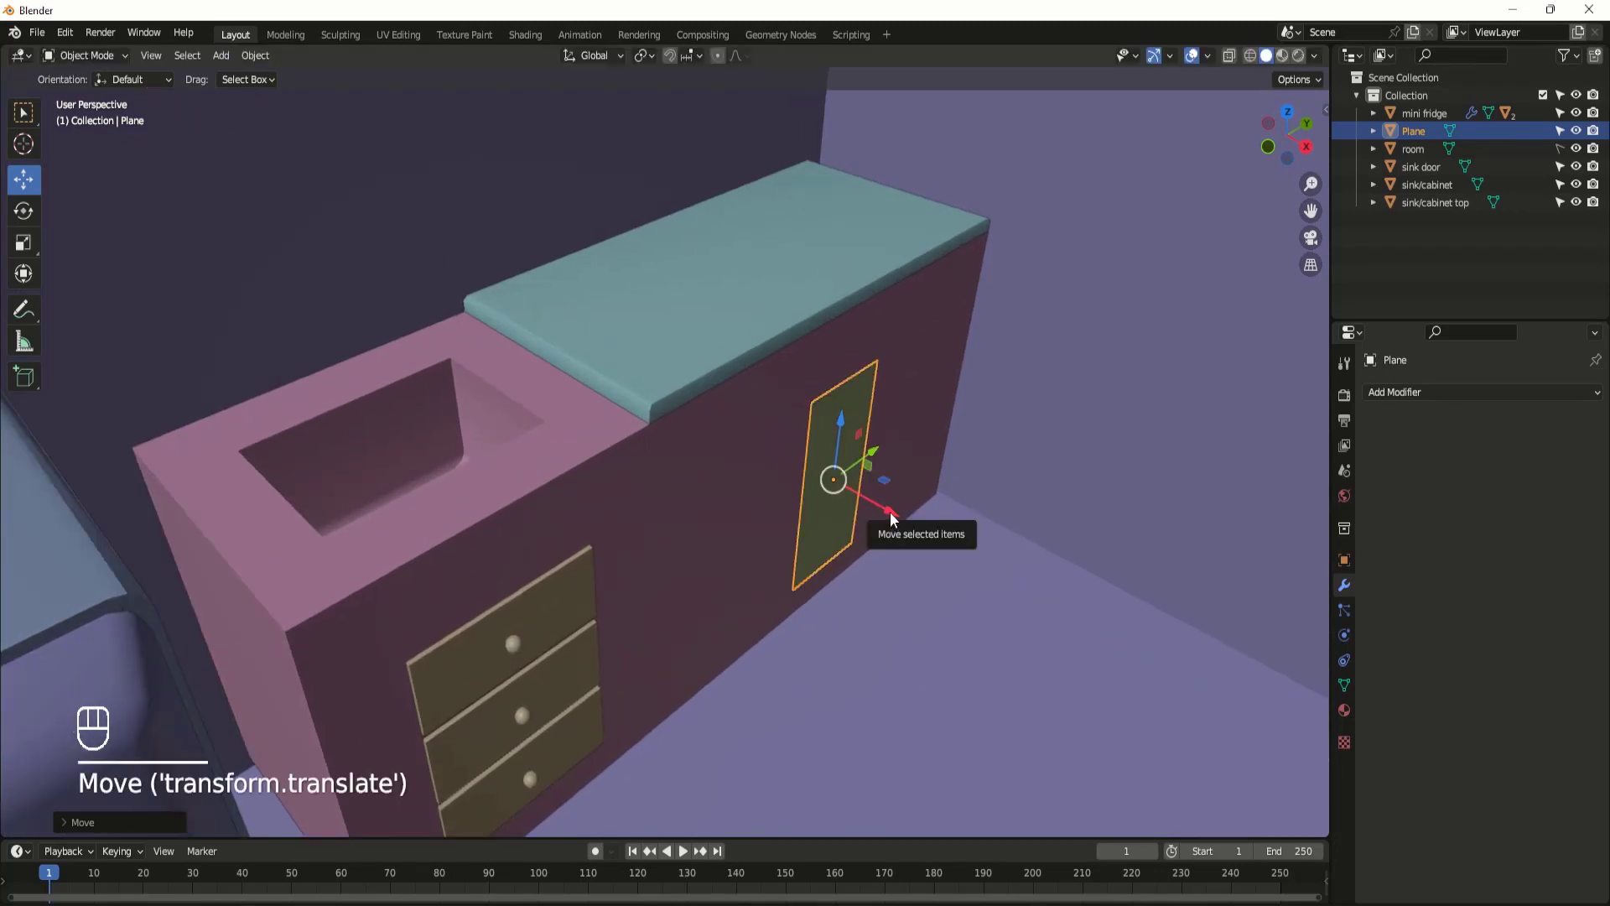
Step: Extrude the plane's face slightly outward along X to give the cabinet door its thickness
scroll(876, 491, "down", 1)
middle_click_drag(786, 497, 847, 507)
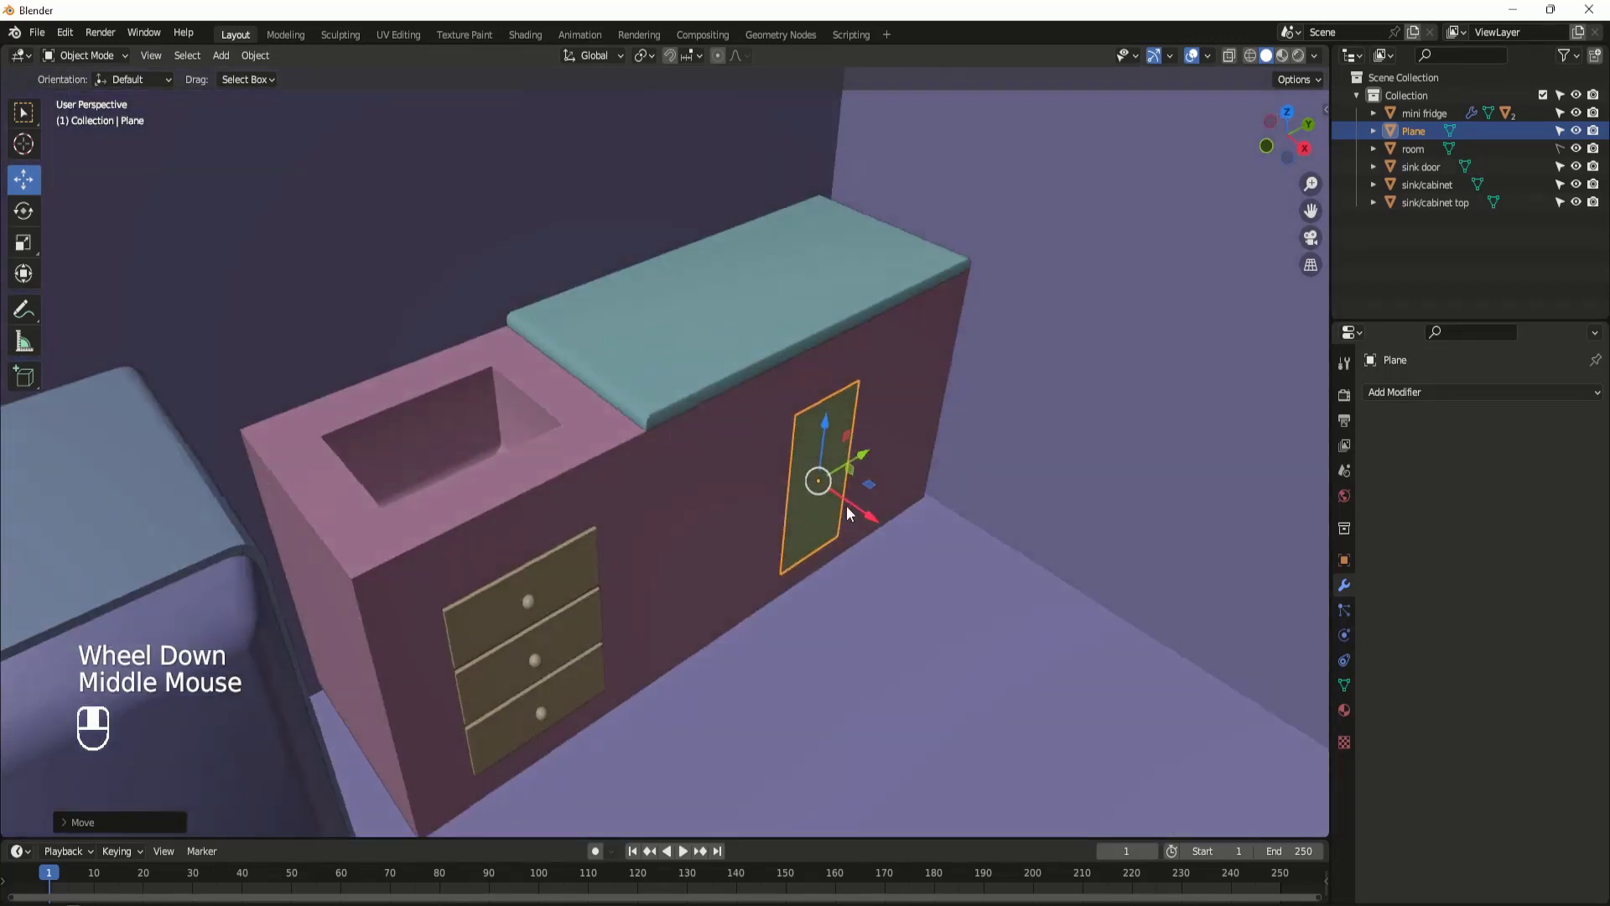
key("Tab")
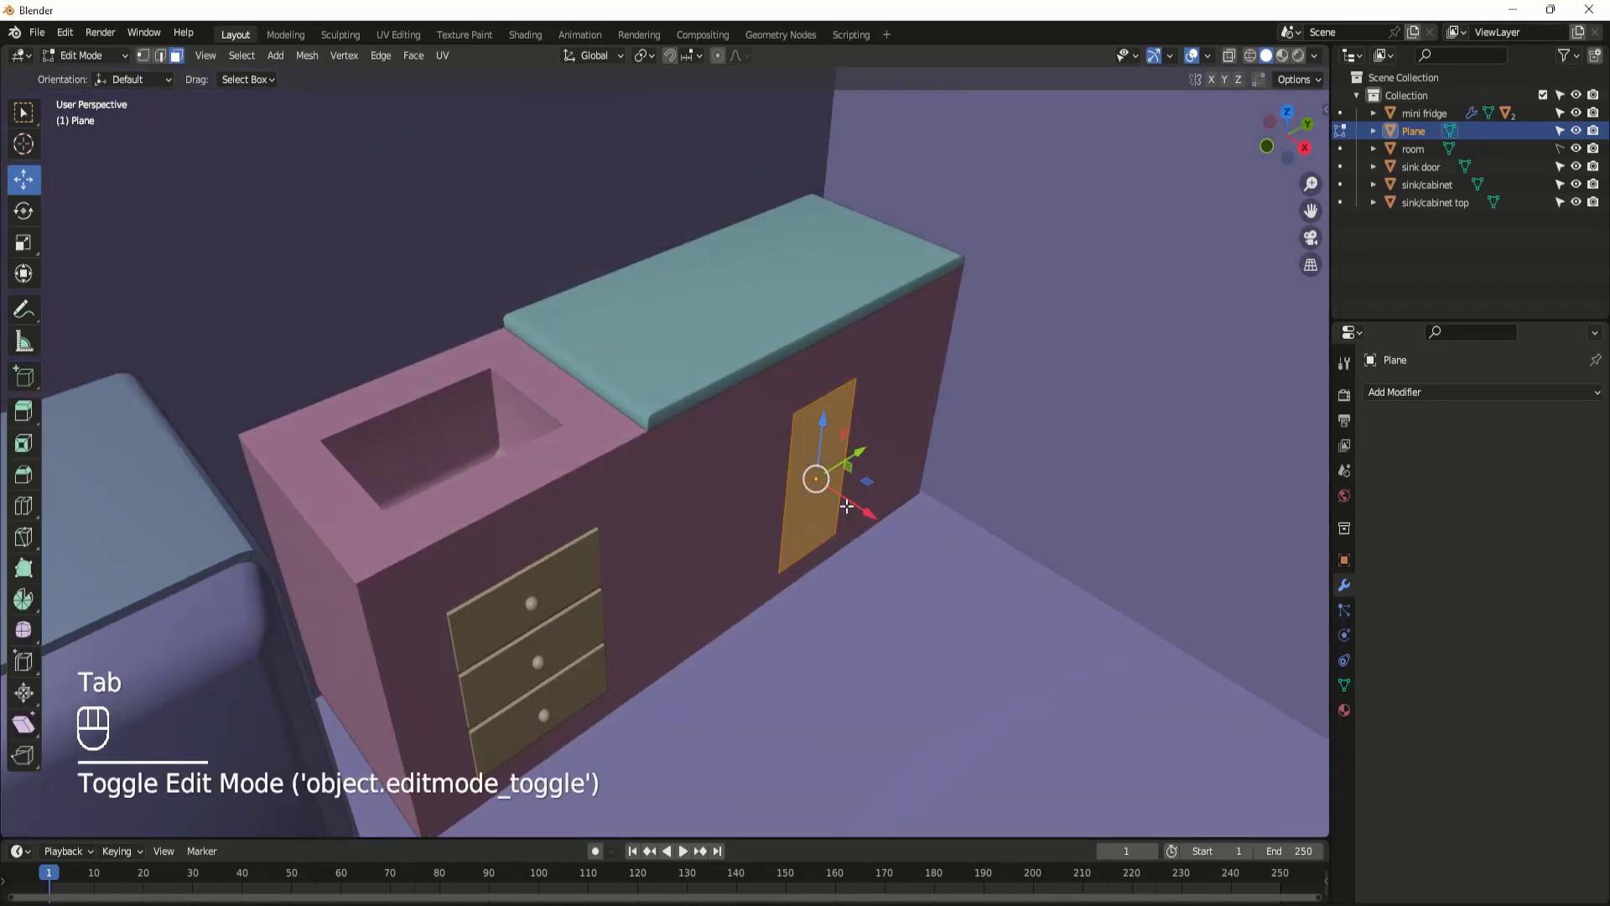
left_click(811, 528)
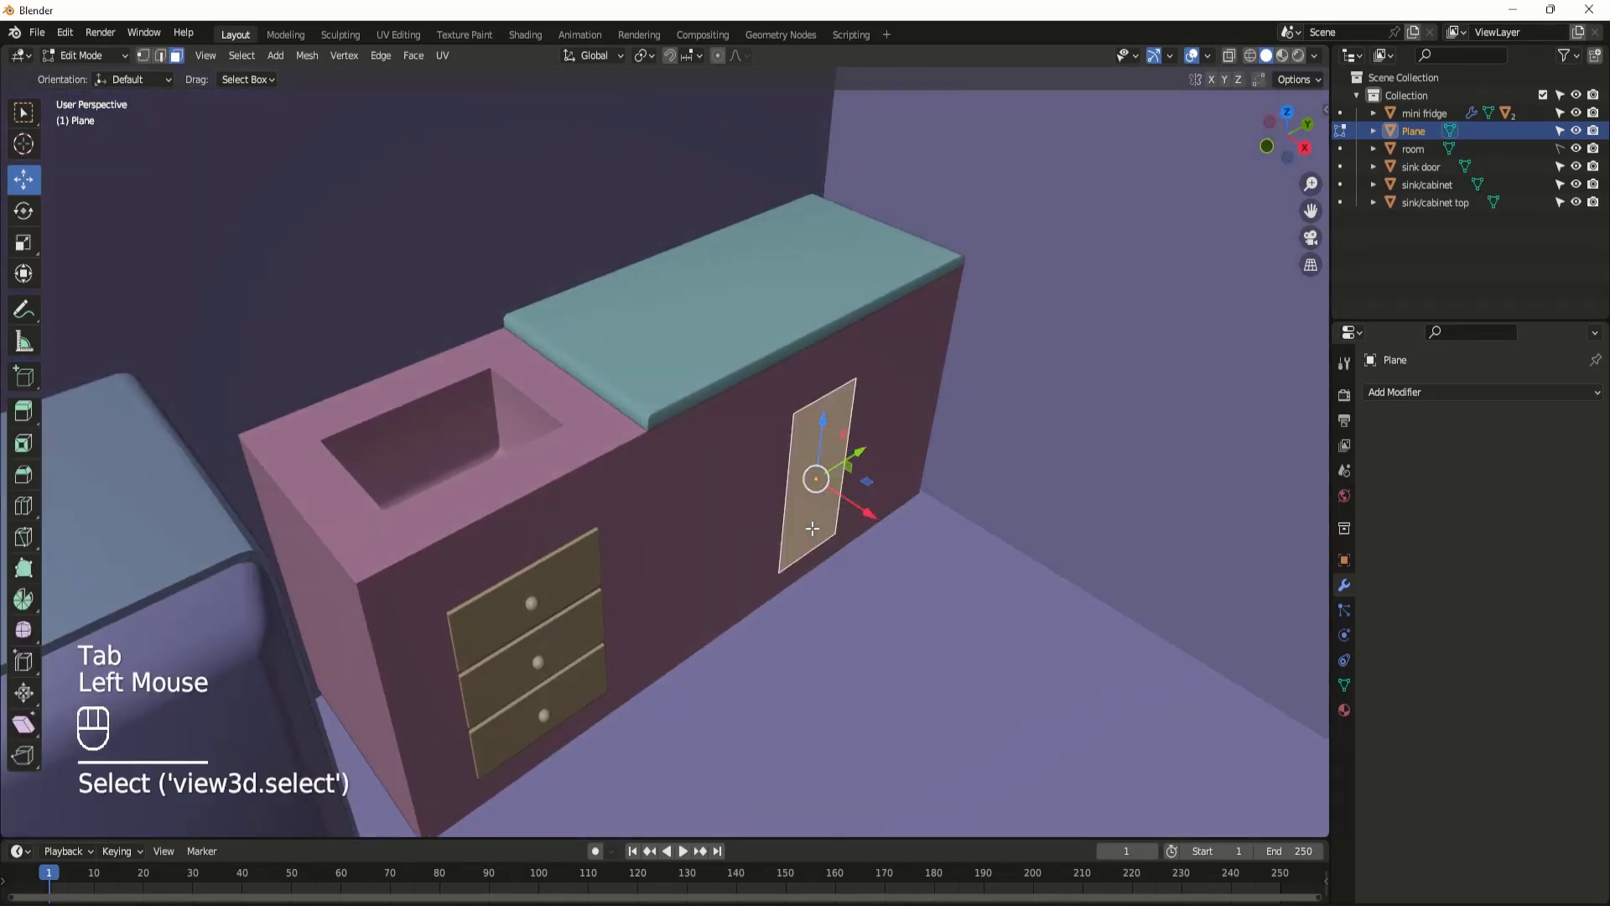
key("e")
right_click(882, 543)
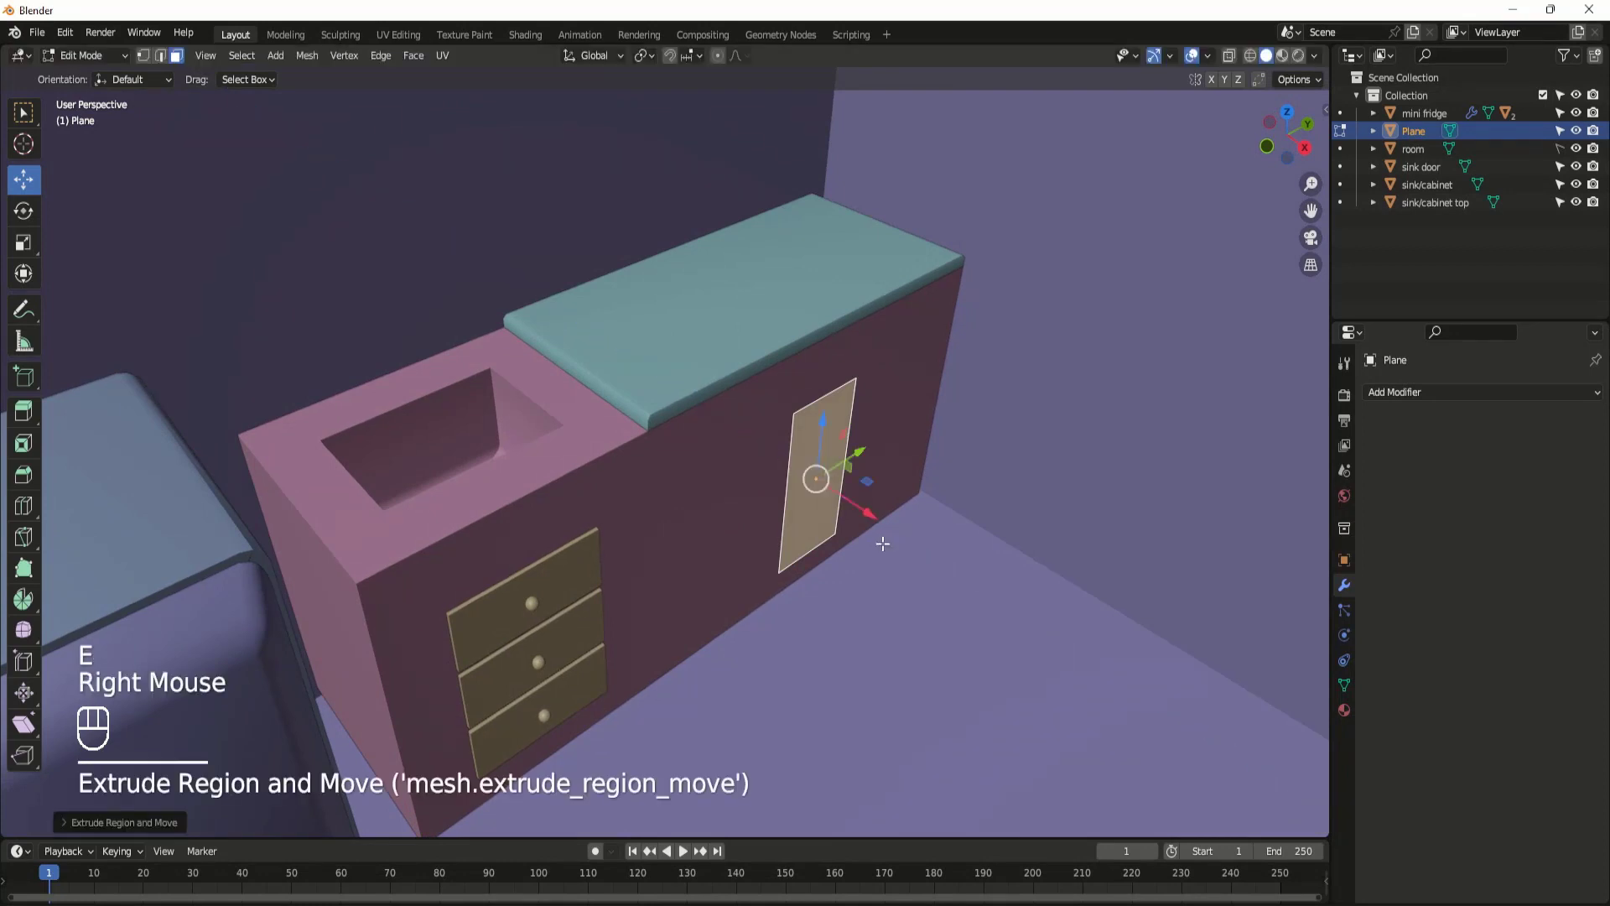
left_click_drag(865, 512, 871, 523)
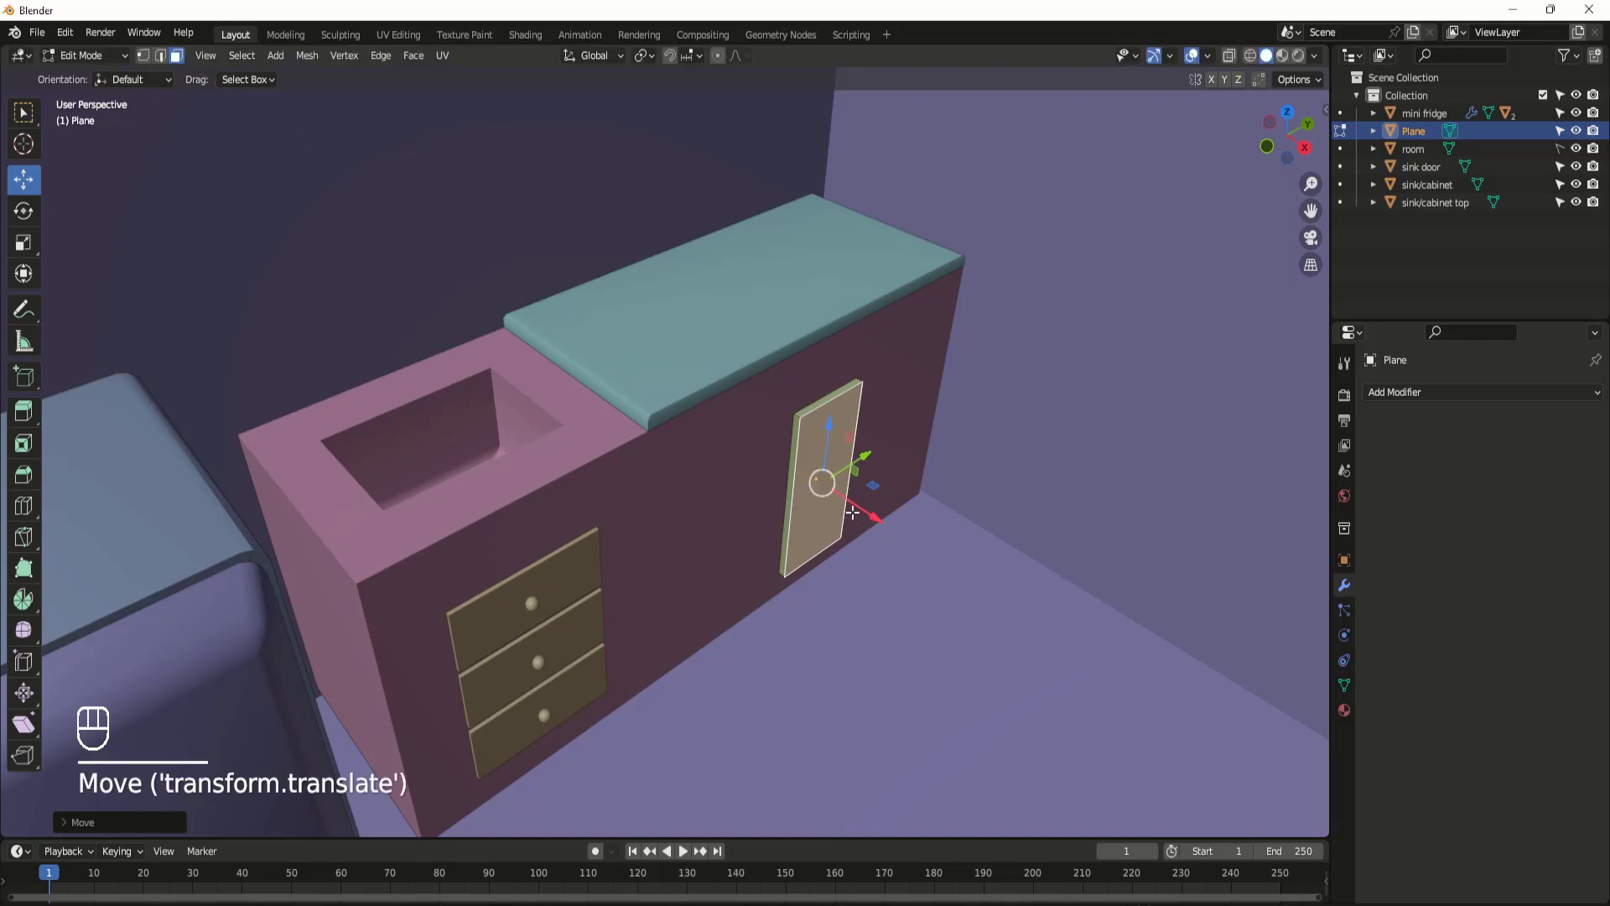
key("Tab")
Step: Add a UV sphere inside the cabinet door's mesh to serve as its knob
middle_click_drag(883, 498, 790, 409)
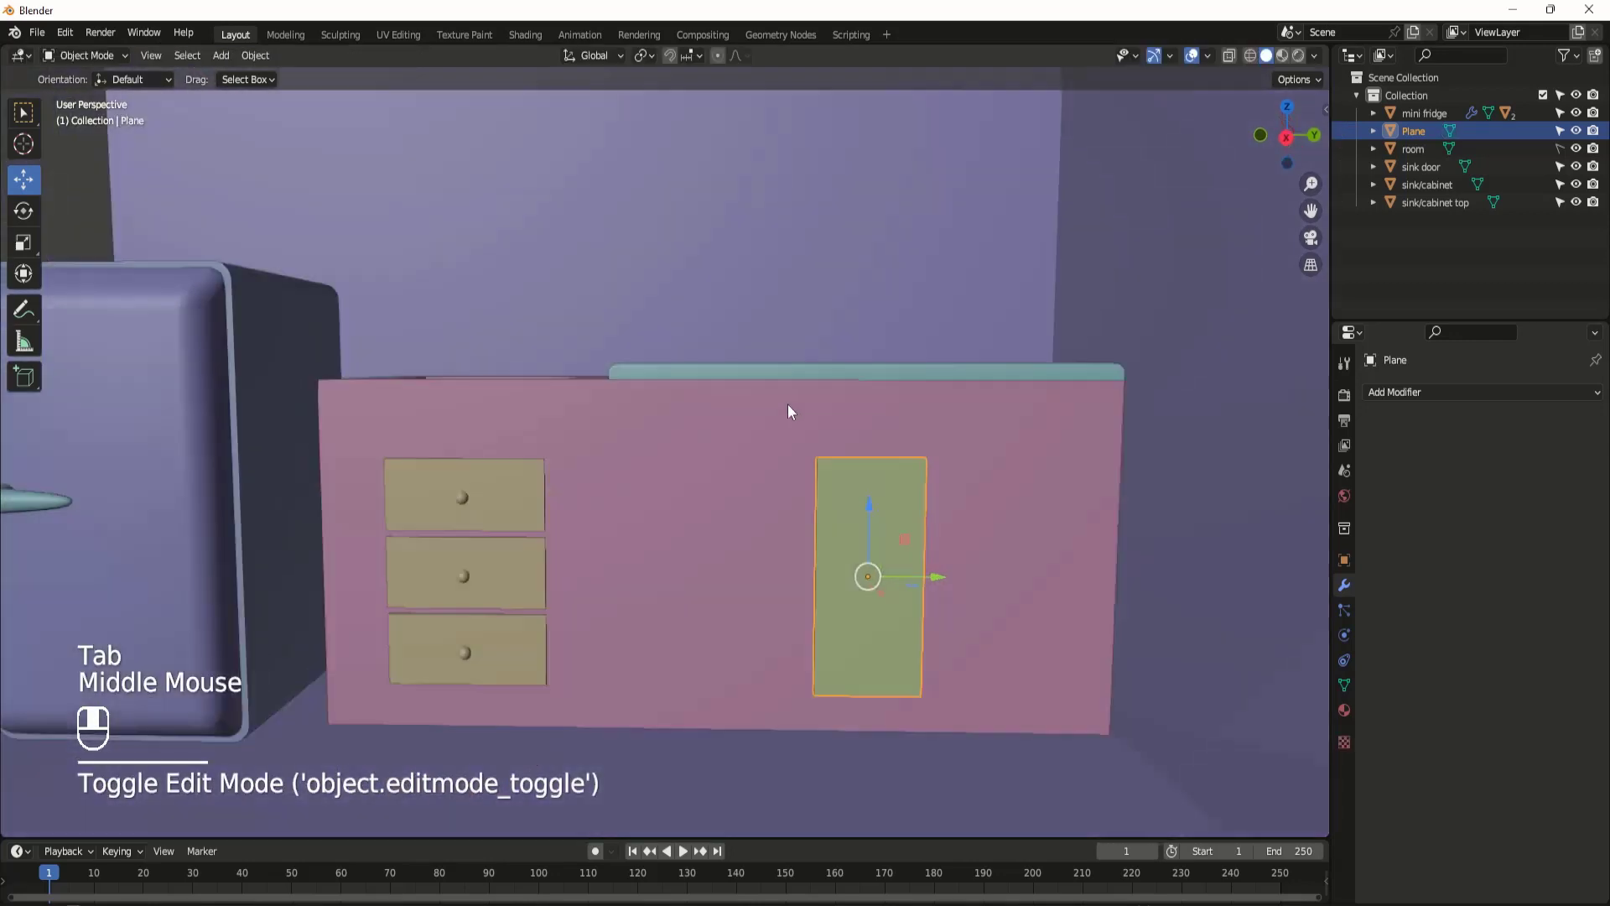
scroll(862, 530, "down", 2)
scroll(855, 532, "up", 2)
scroll(854, 534, "down", 2)
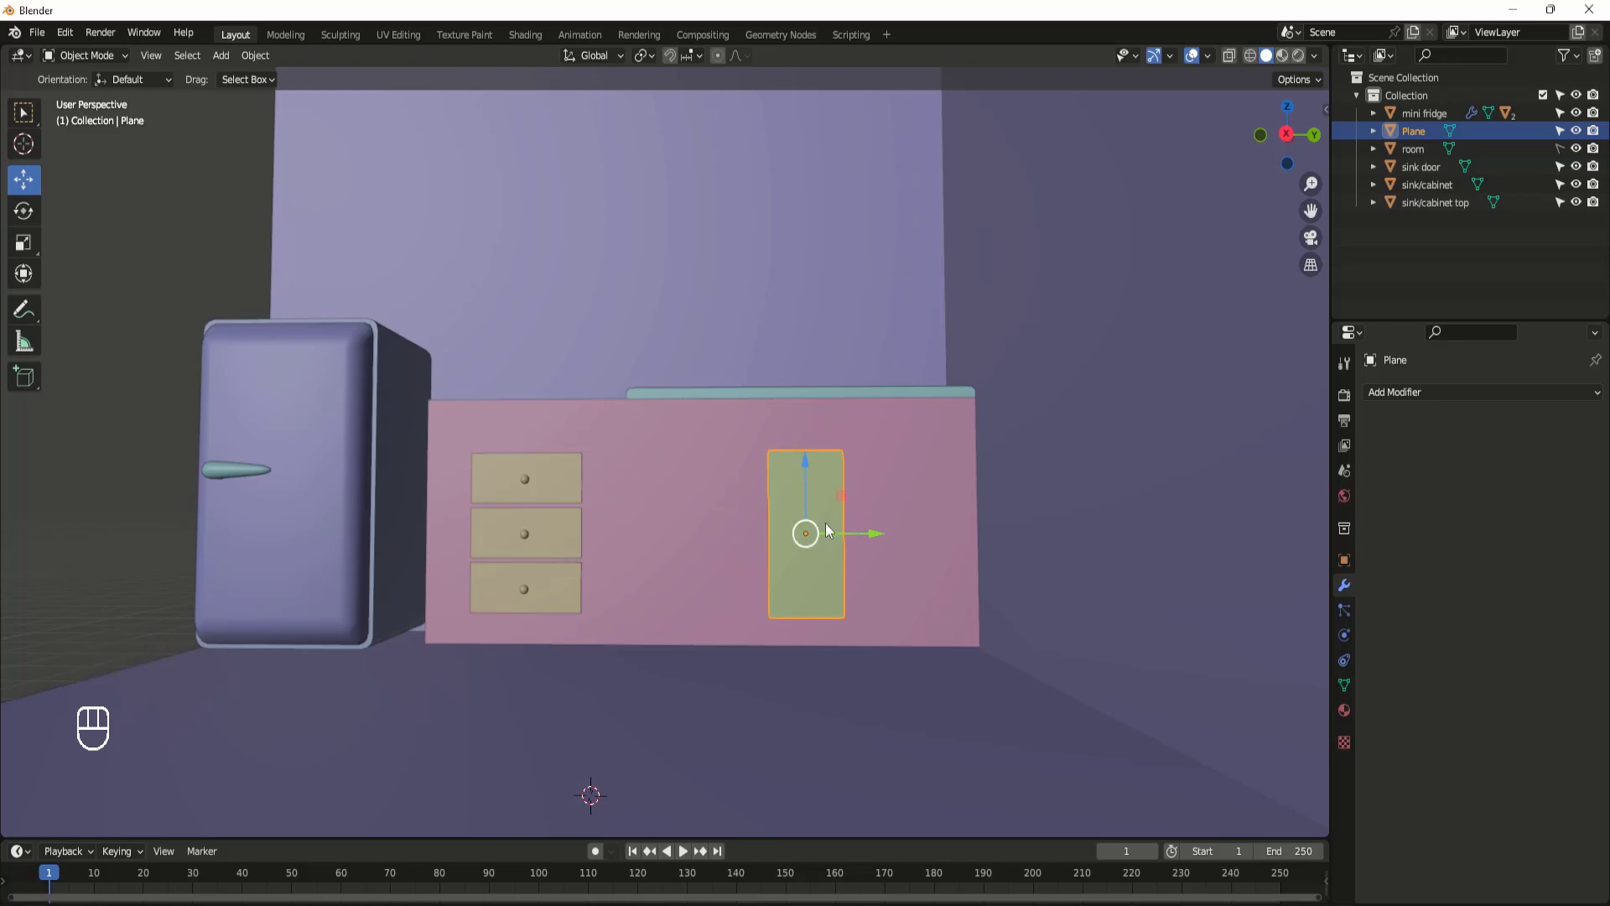
middle_click_drag(854, 525, 828, 540)
key("Tab")
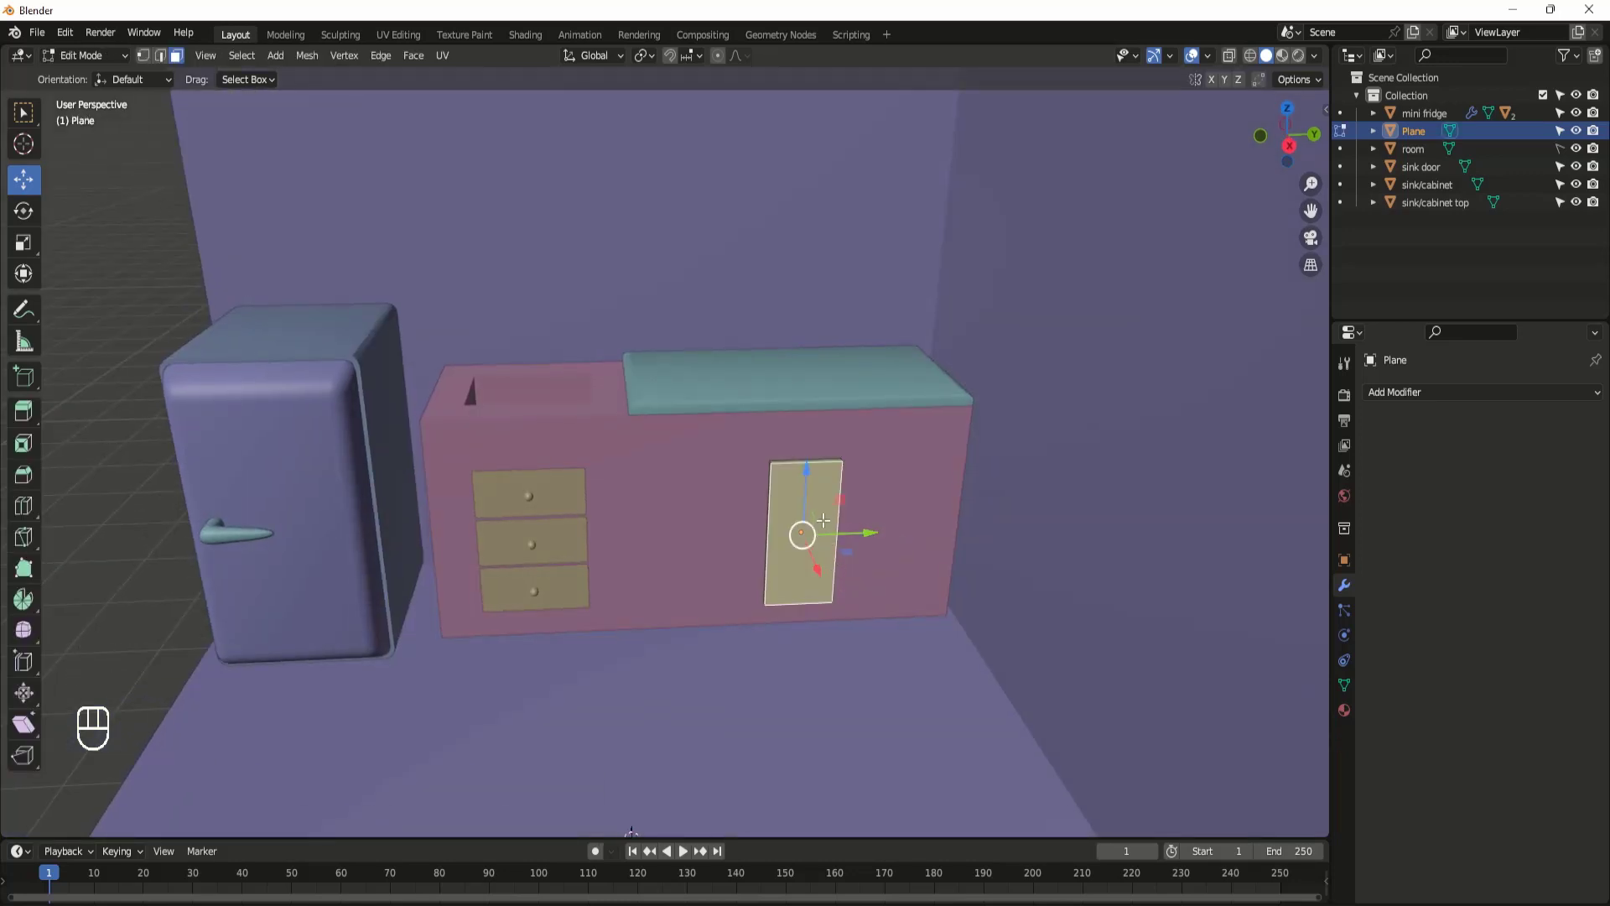
scroll(827, 545, "up", 1)
key("shift+a")
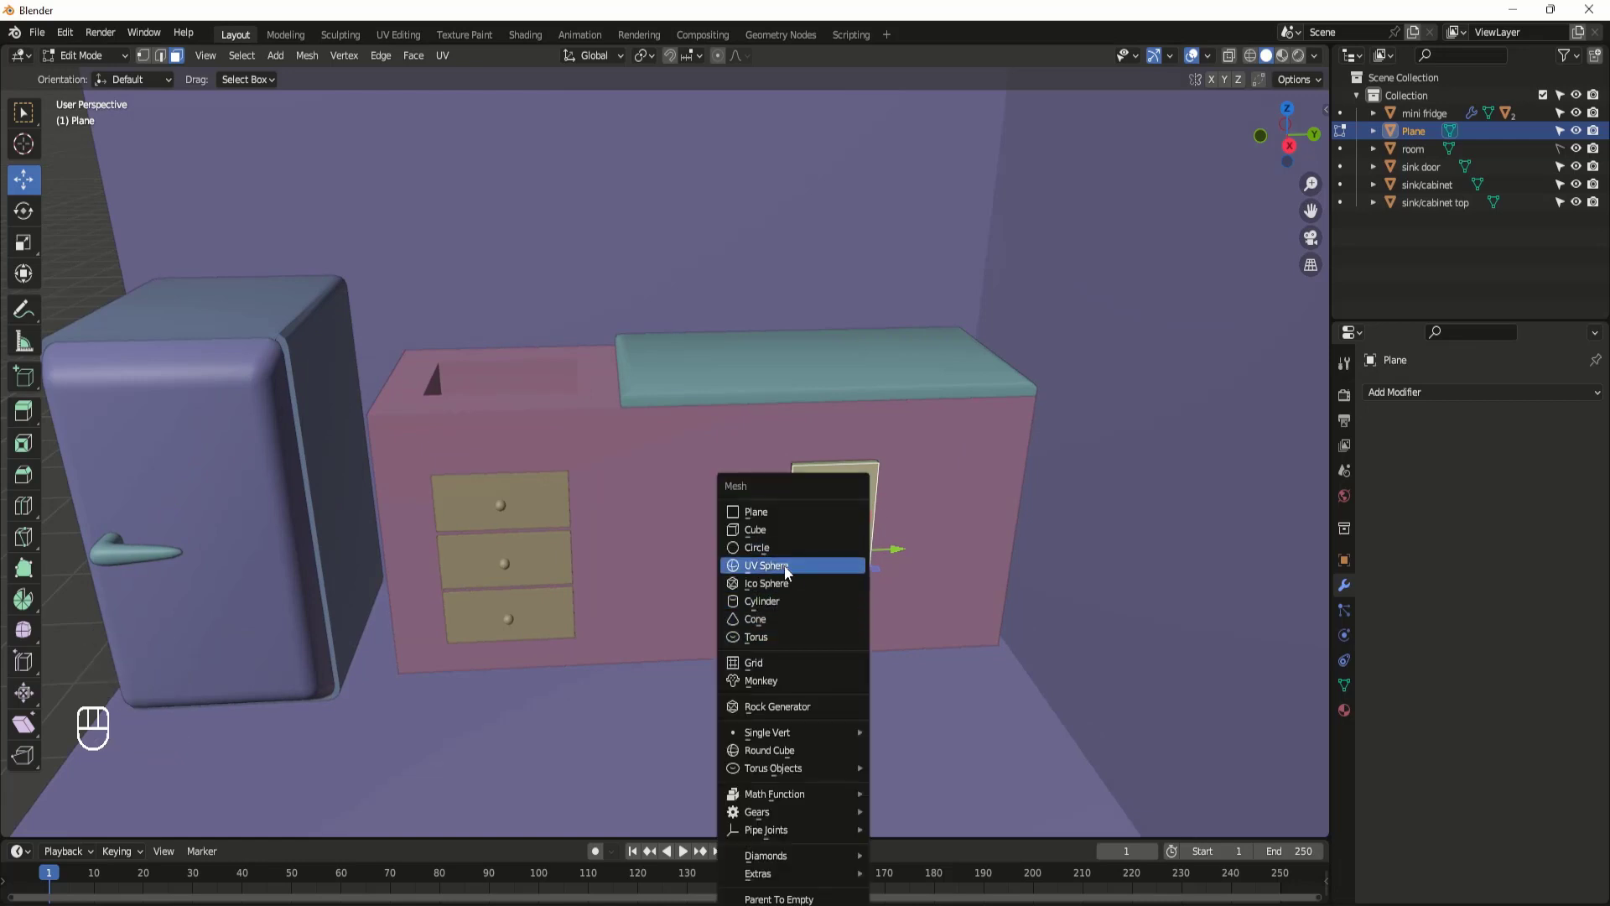
left_click(825, 565)
scroll(784, 567, "down", 2)
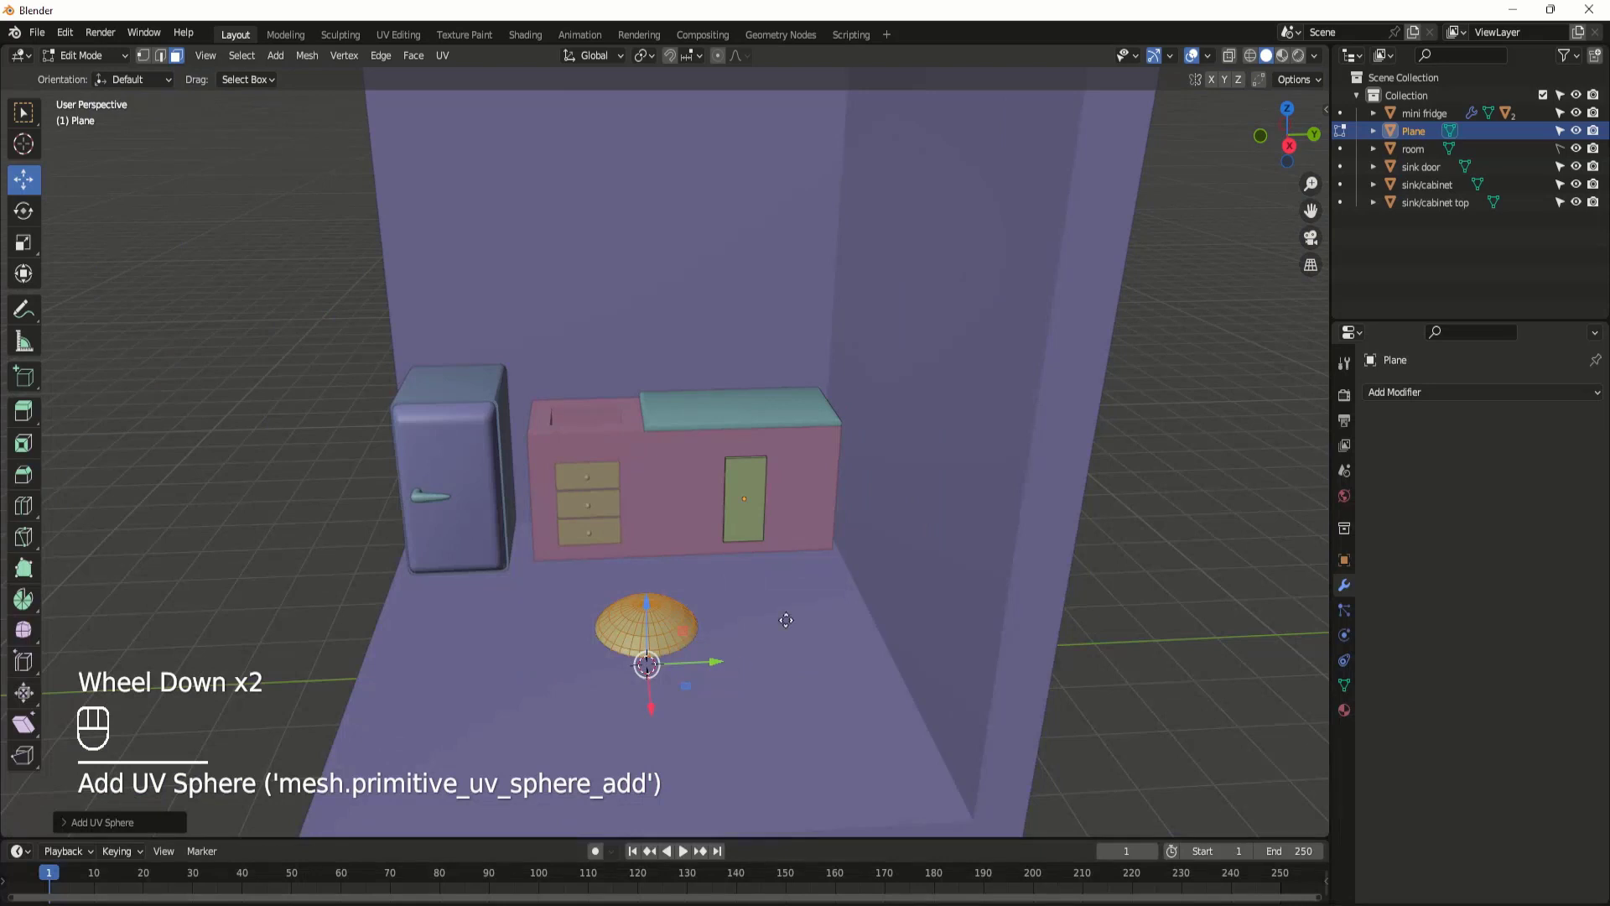
Step: Move the sphere onto the lower part of the cabinet door and scale it down by a factor of about 0.17
key("g")
left_click(848, 661)
key("s")
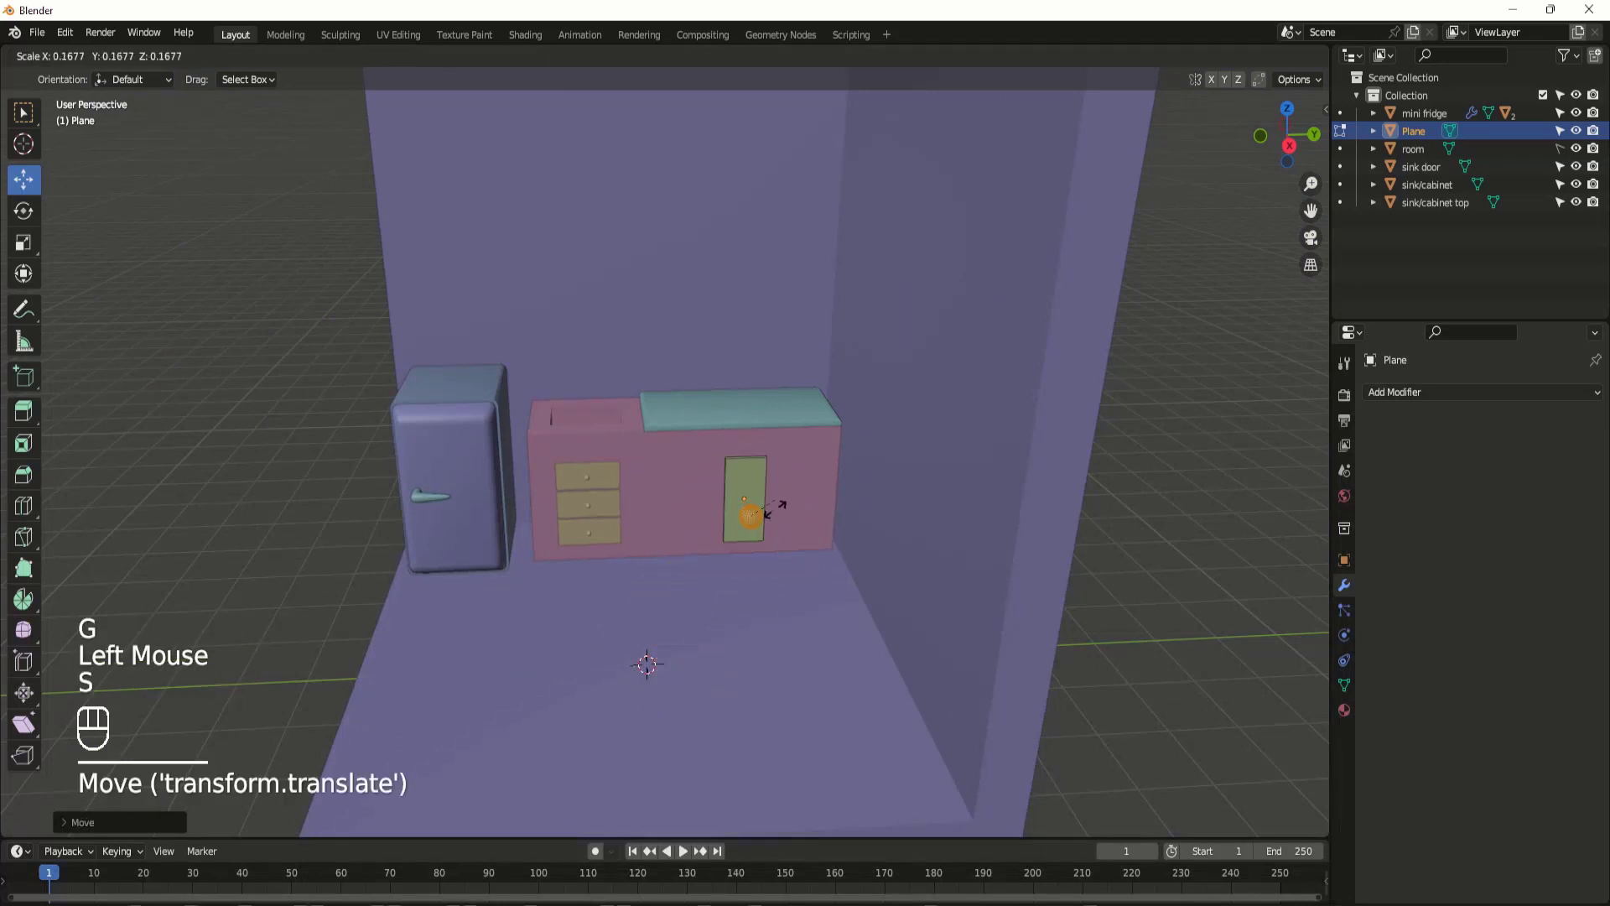
left_click(772, 519)
Step: Shrink the sphere further to knob size and shift it toward the cabinet door's right edge
scroll(855, 629, "up", 4)
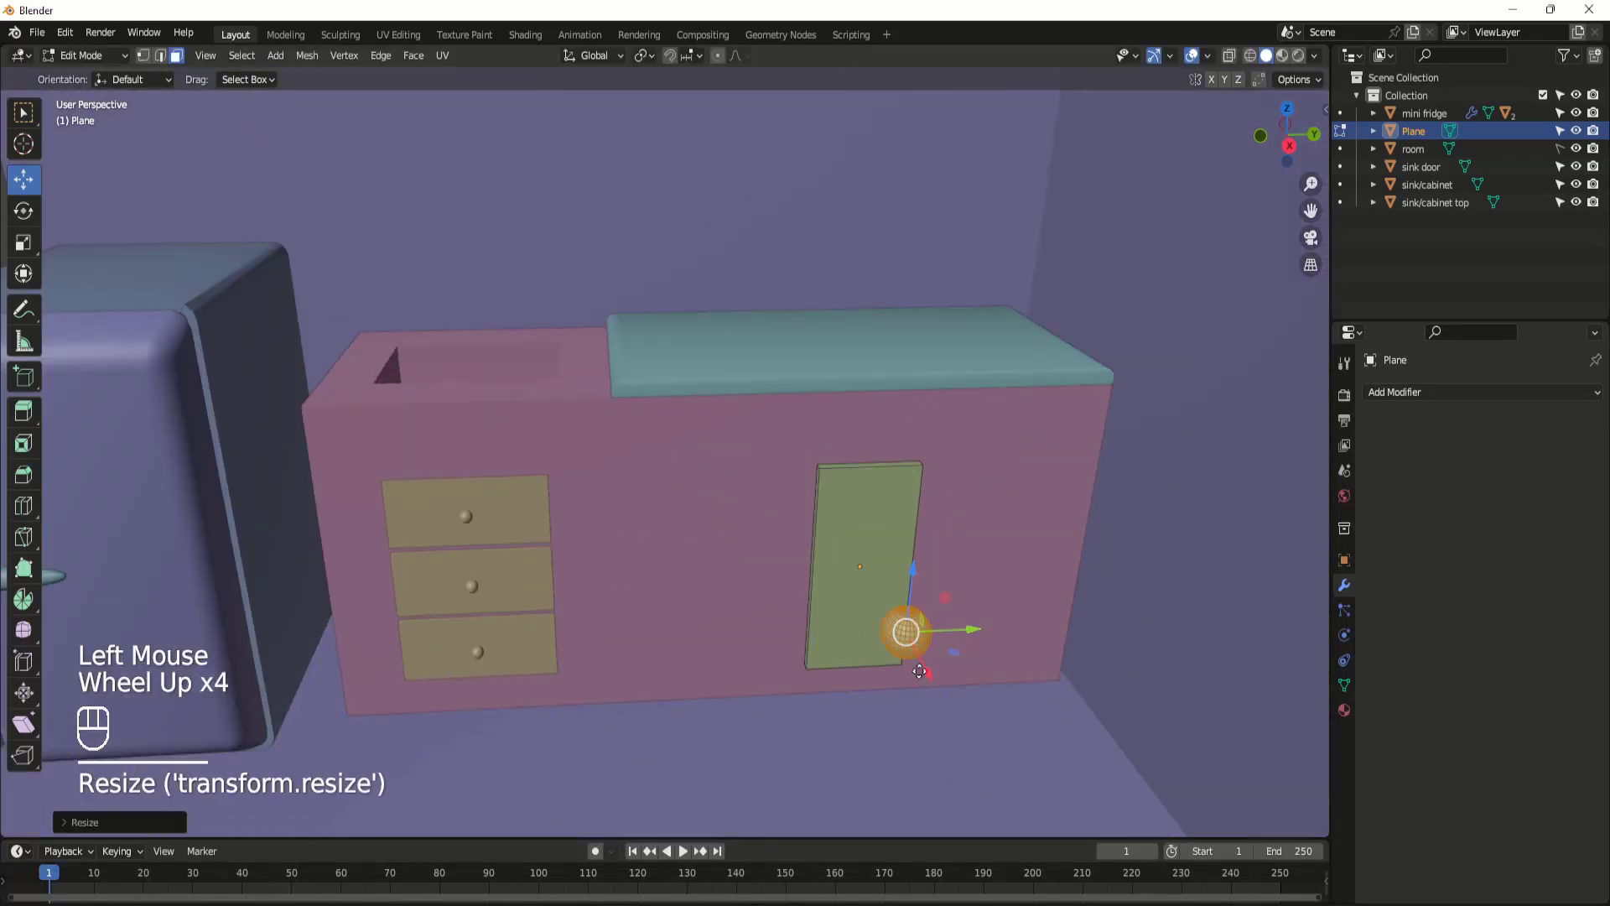
key("g")
left_click(861, 602)
key("s")
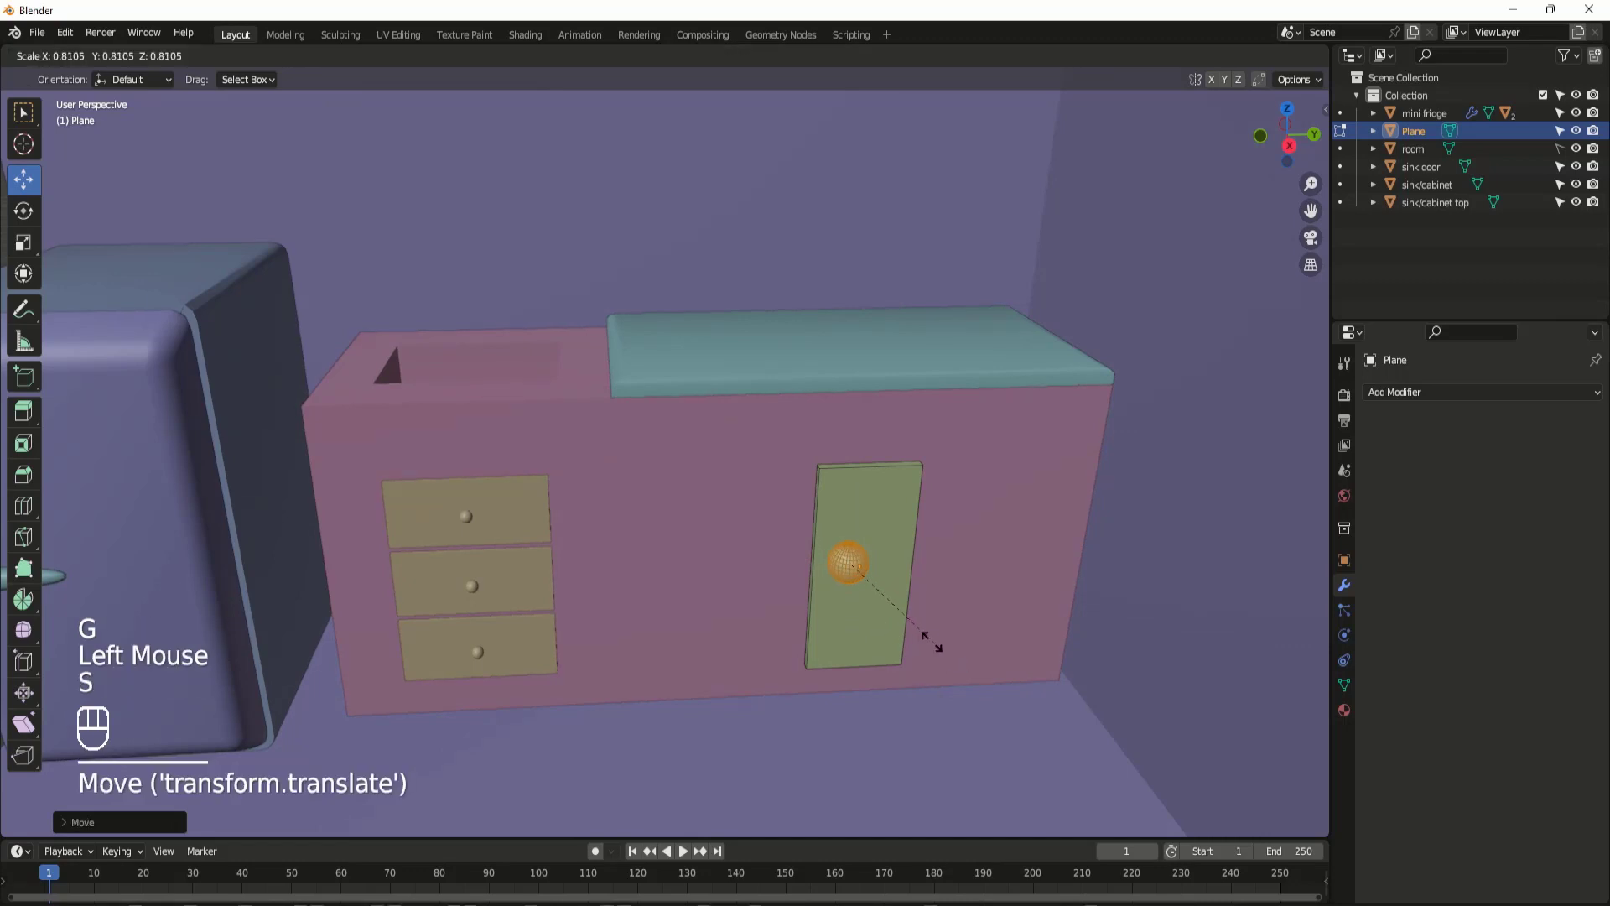
key("g")
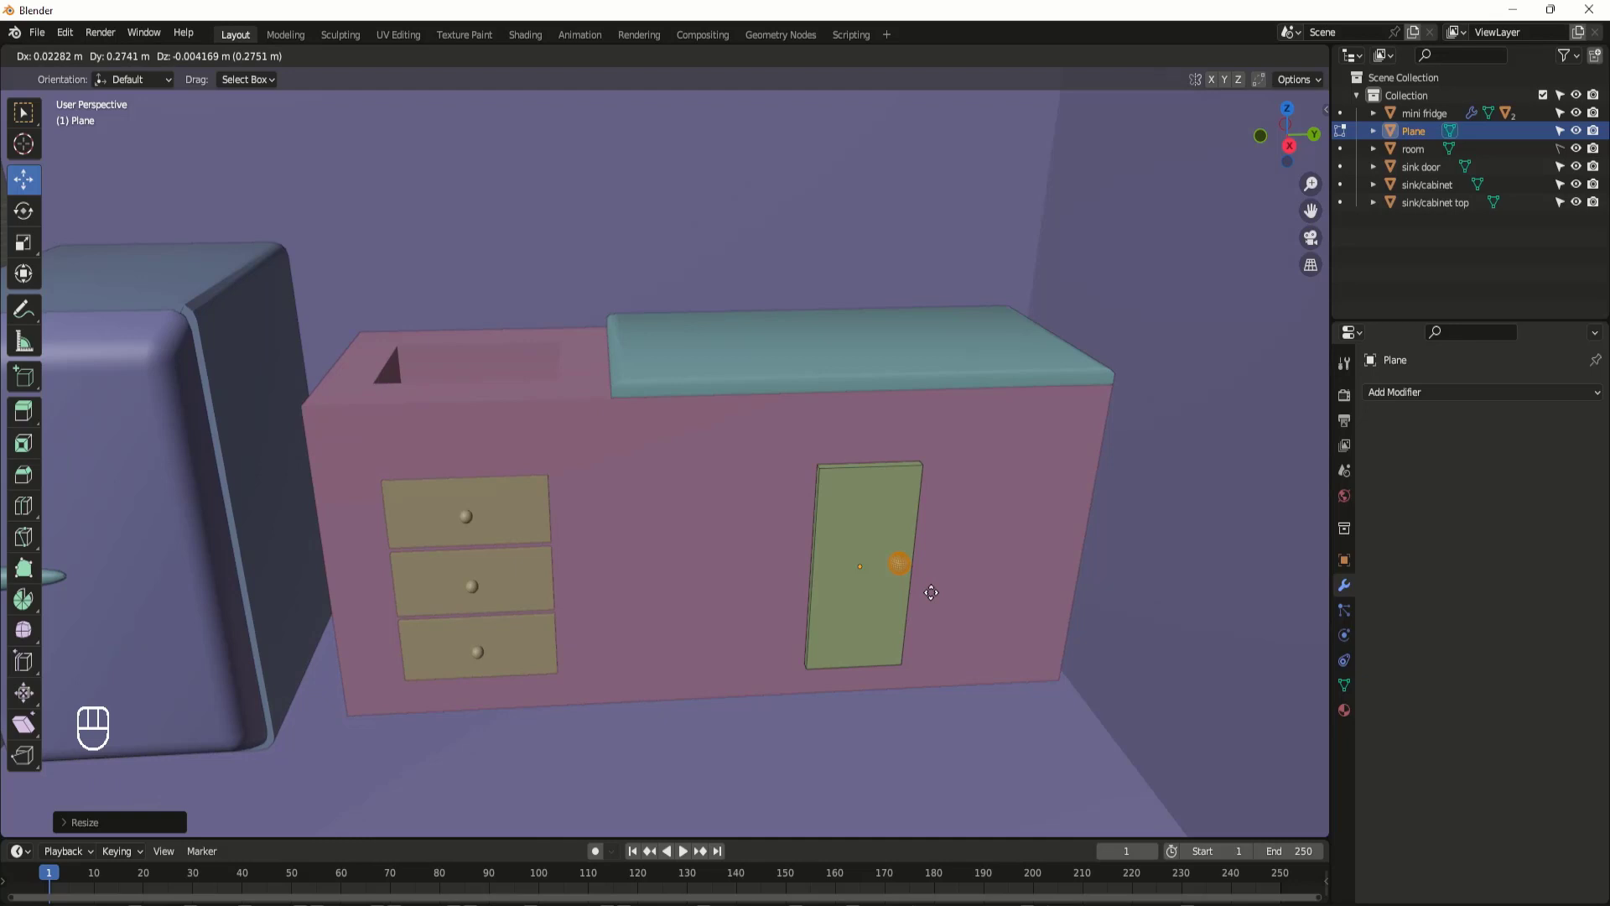
left_click(930, 593)
key("s")
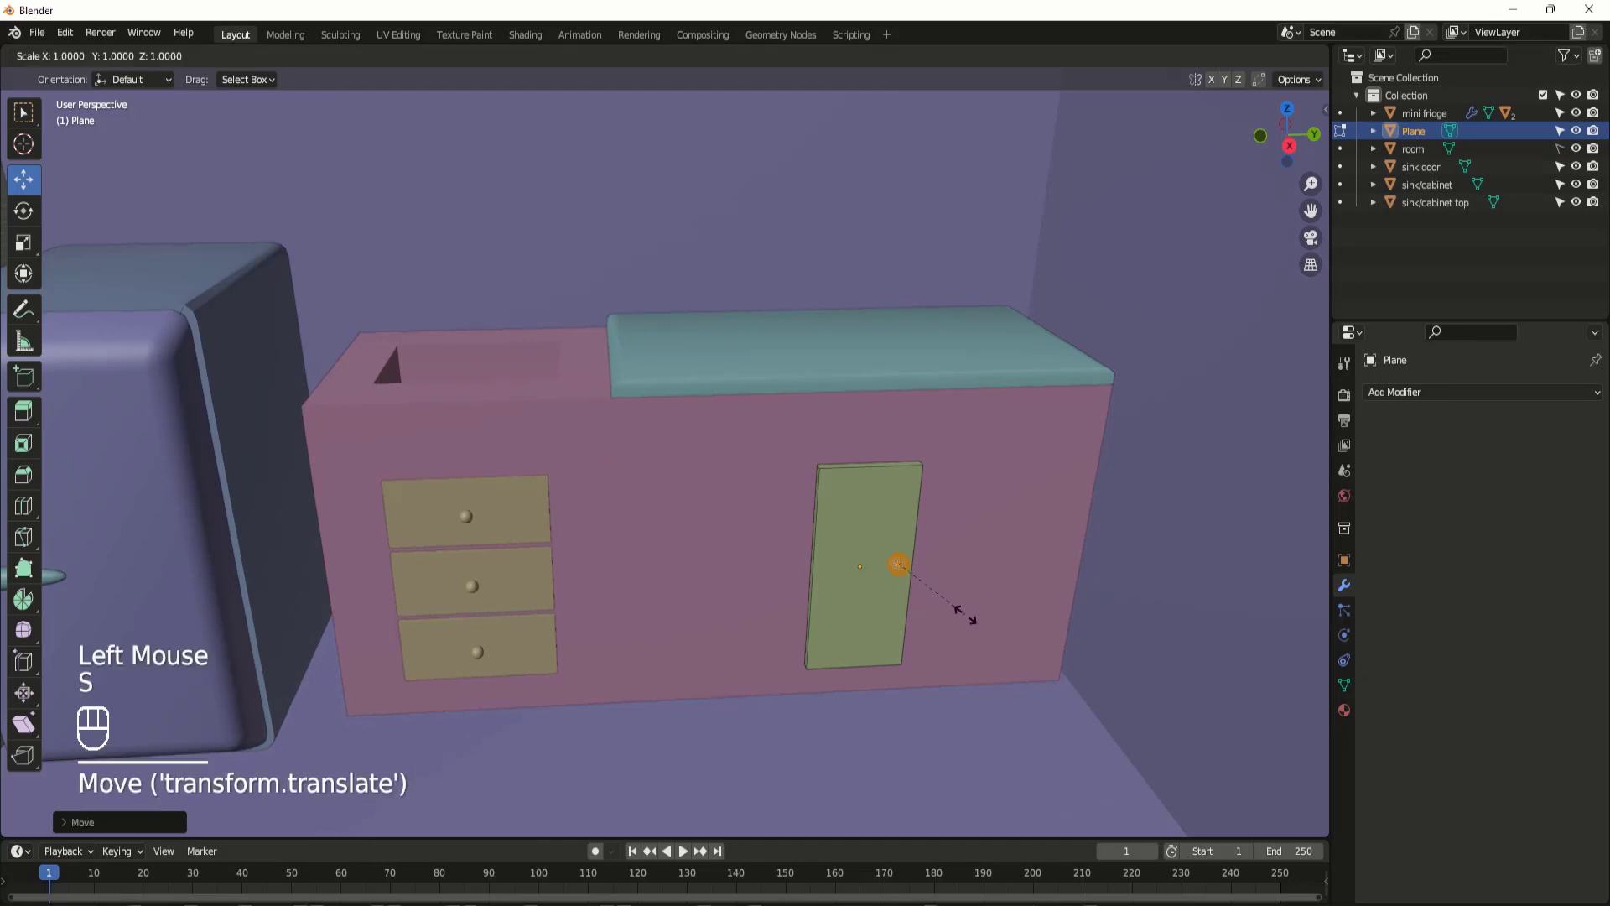
left_click(942, 601)
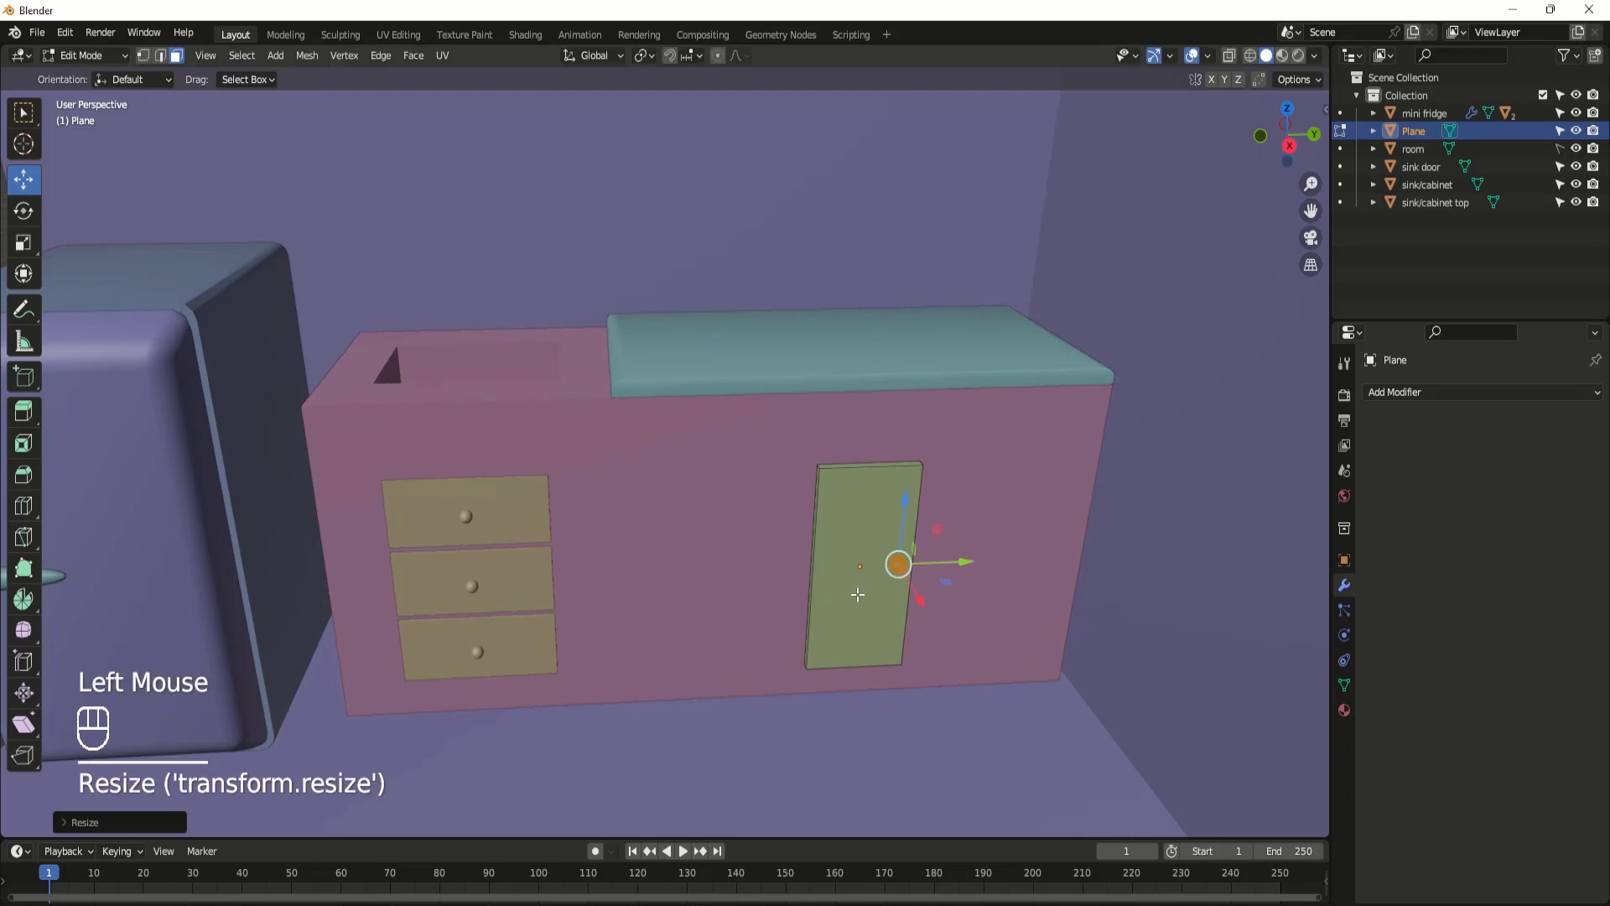
Step: From the top view, move the knob back along X until it meets the cabinet door's front face
middle_click_drag(942, 601, 1001, 643)
key("KP_7")
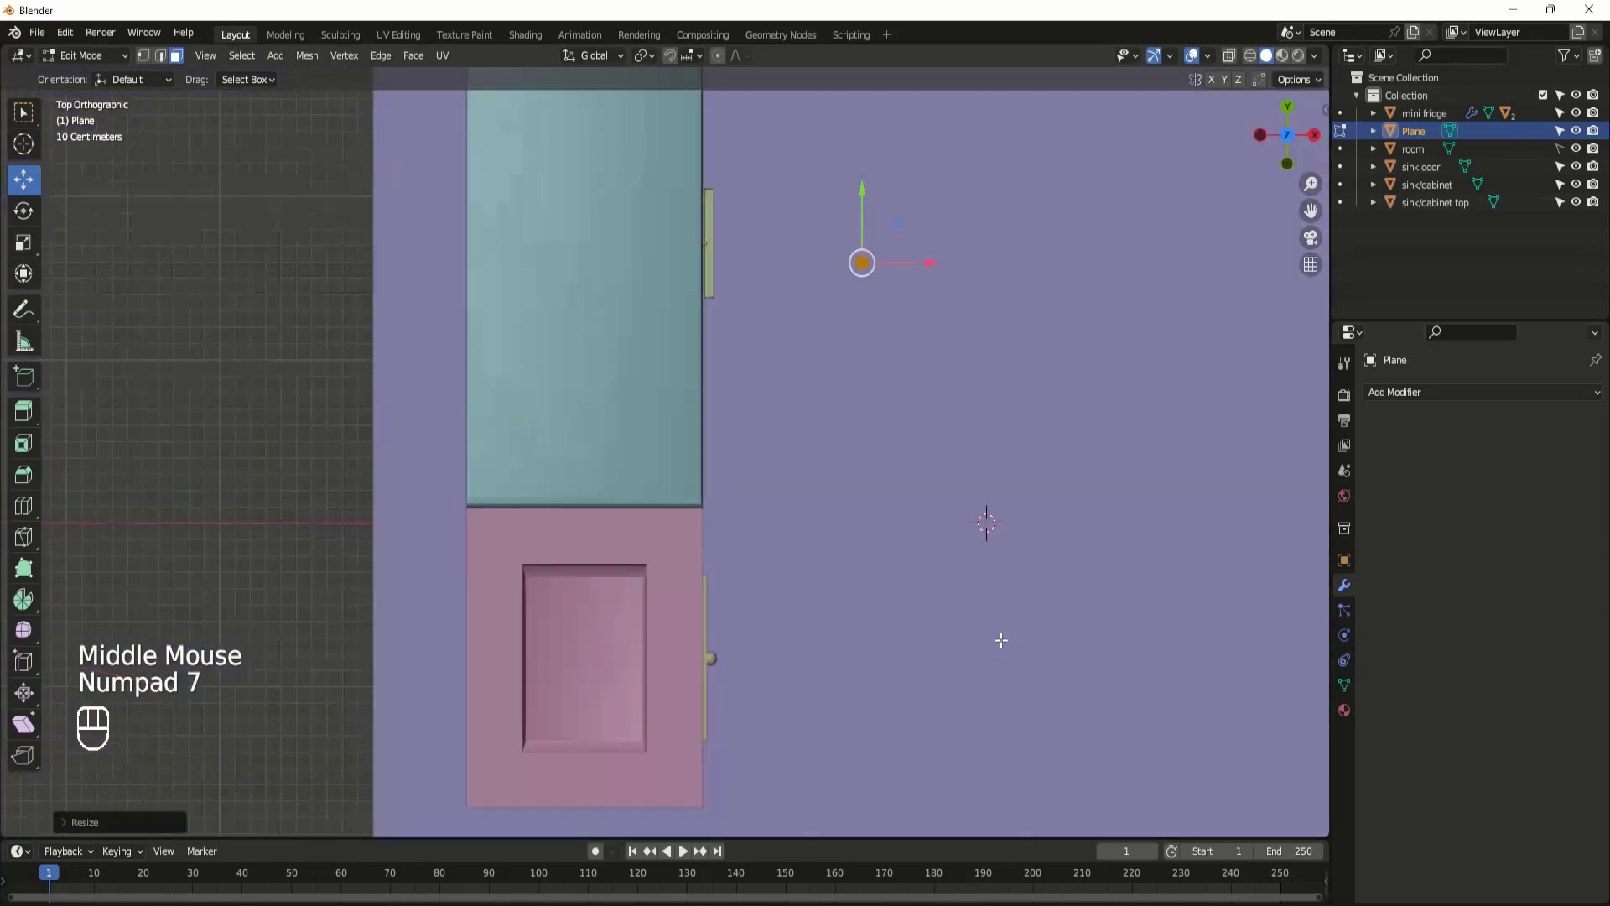
left_click_drag(933, 265, 789, 282)
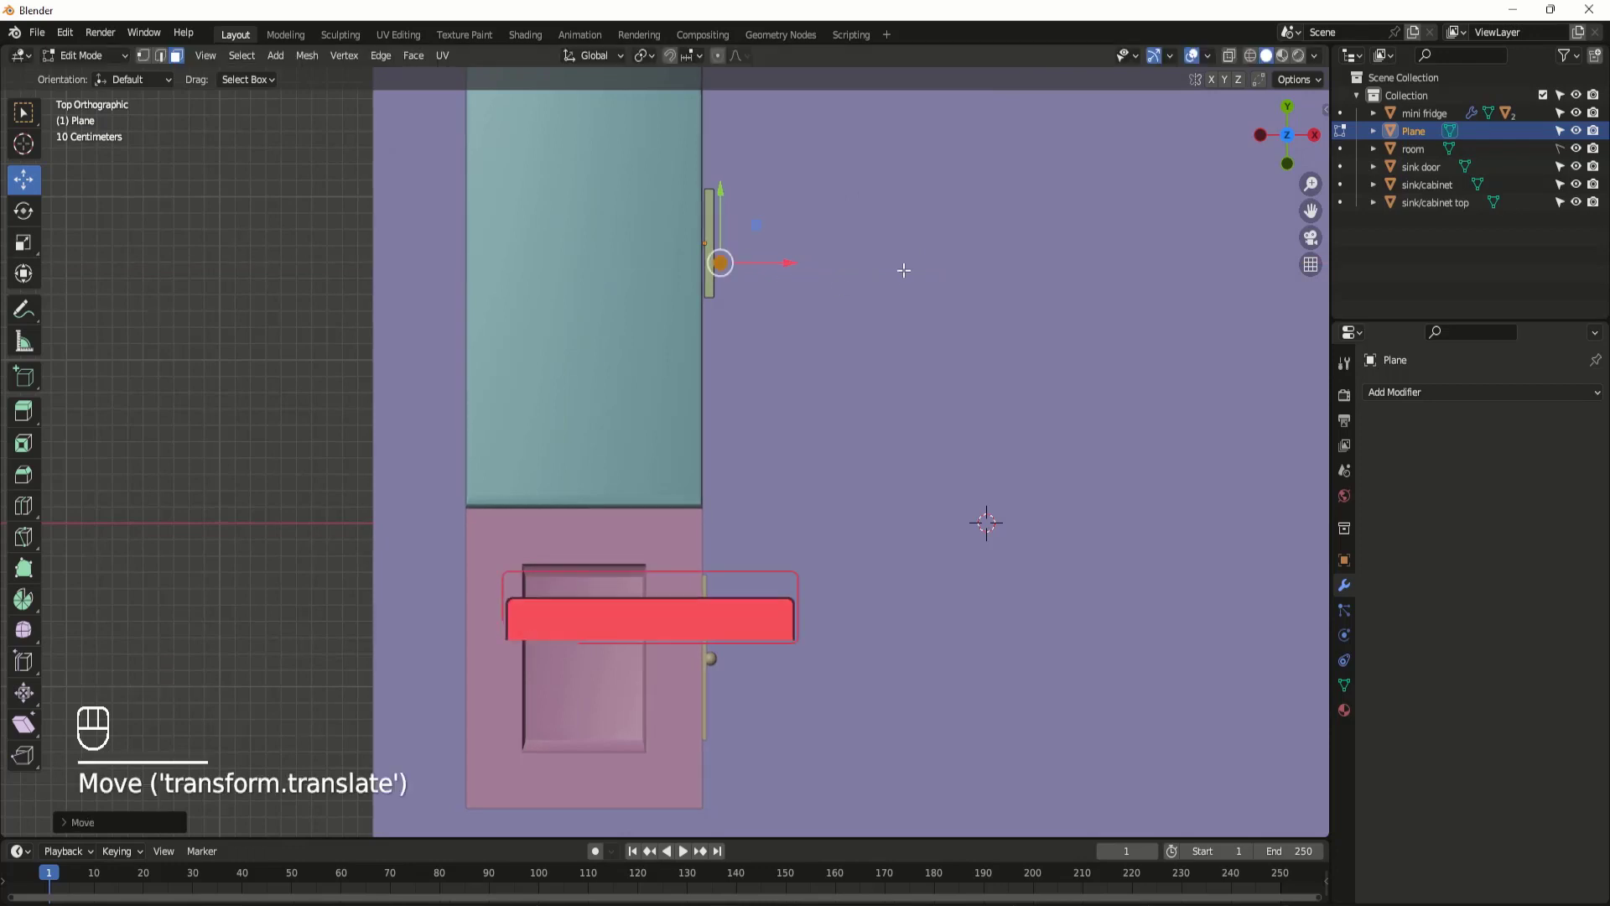
Step: In the right view, lower the knob to the door's mid-height and move it about 0.39 m along Y toward the door's right edge
key("KP_3")
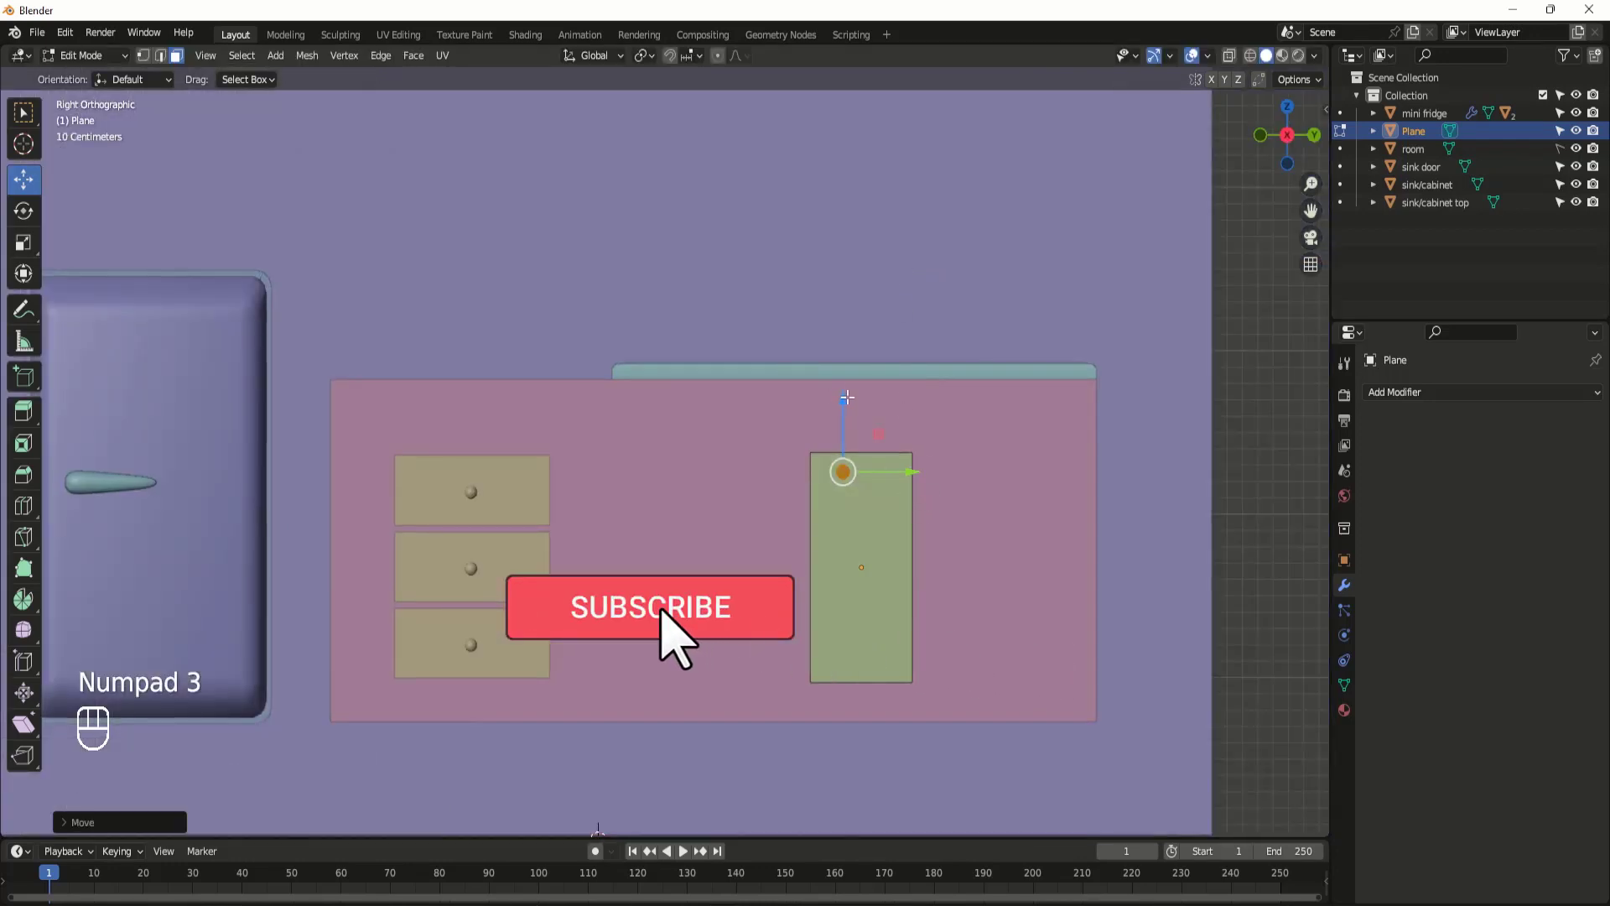
left_click_drag(847, 396, 849, 516)
left_click_drag(912, 563, 973, 573)
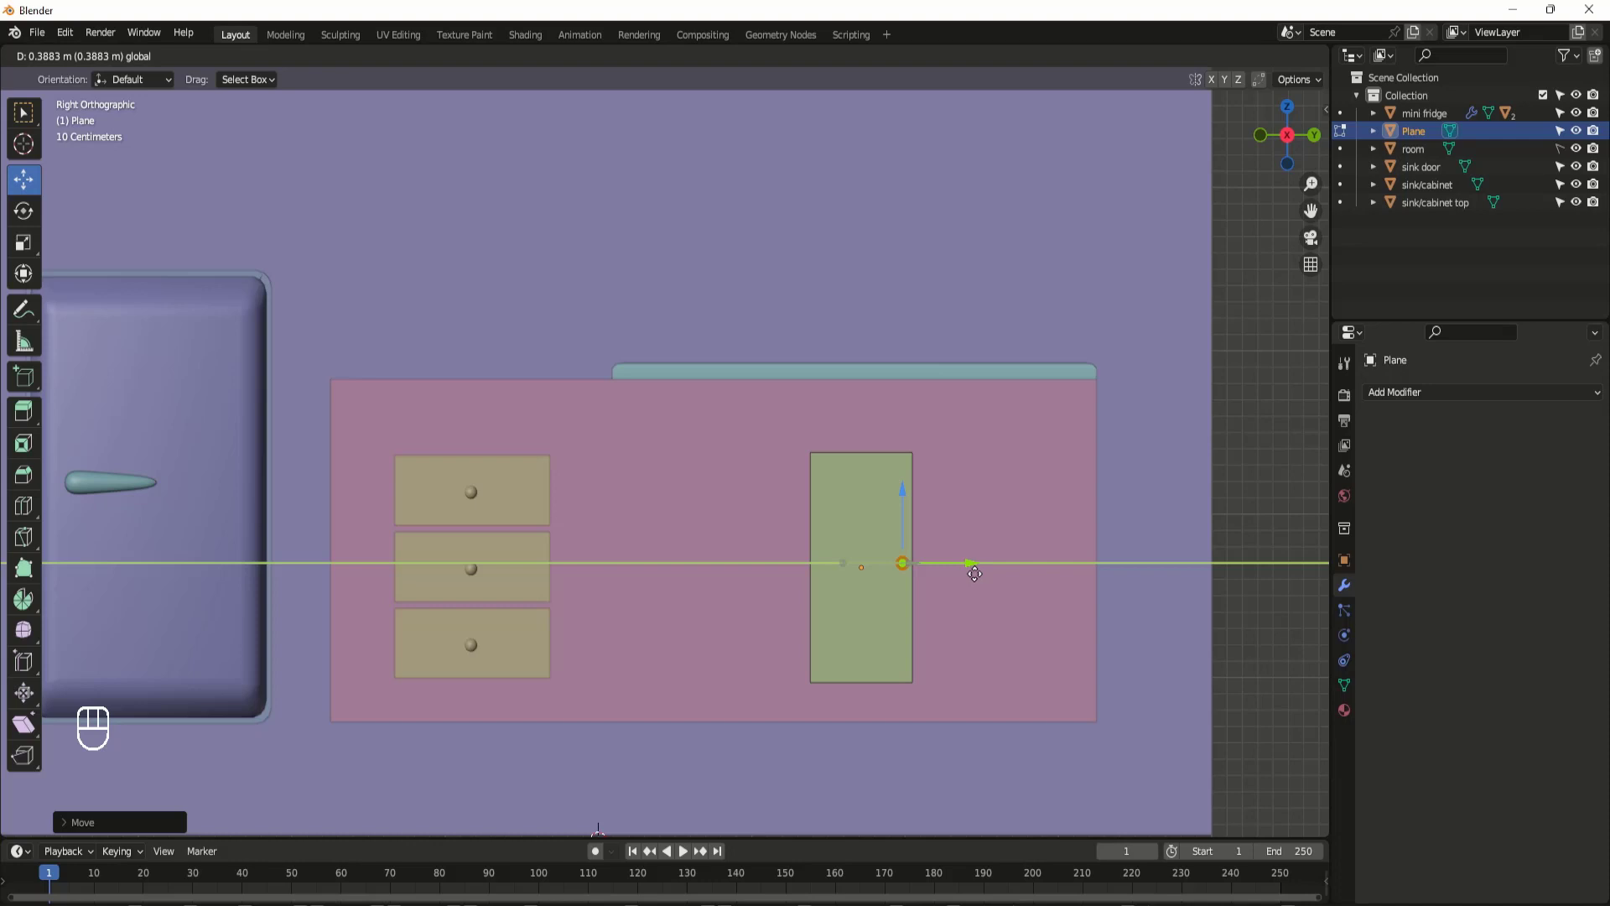
left_click_drag(975, 573, 971, 574)
Step: Nudge the knob slightly inward along X so it sits against the door's front face
middle_click_drag(921, 587, 879, 479)
scroll(1048, 428, "up", 4)
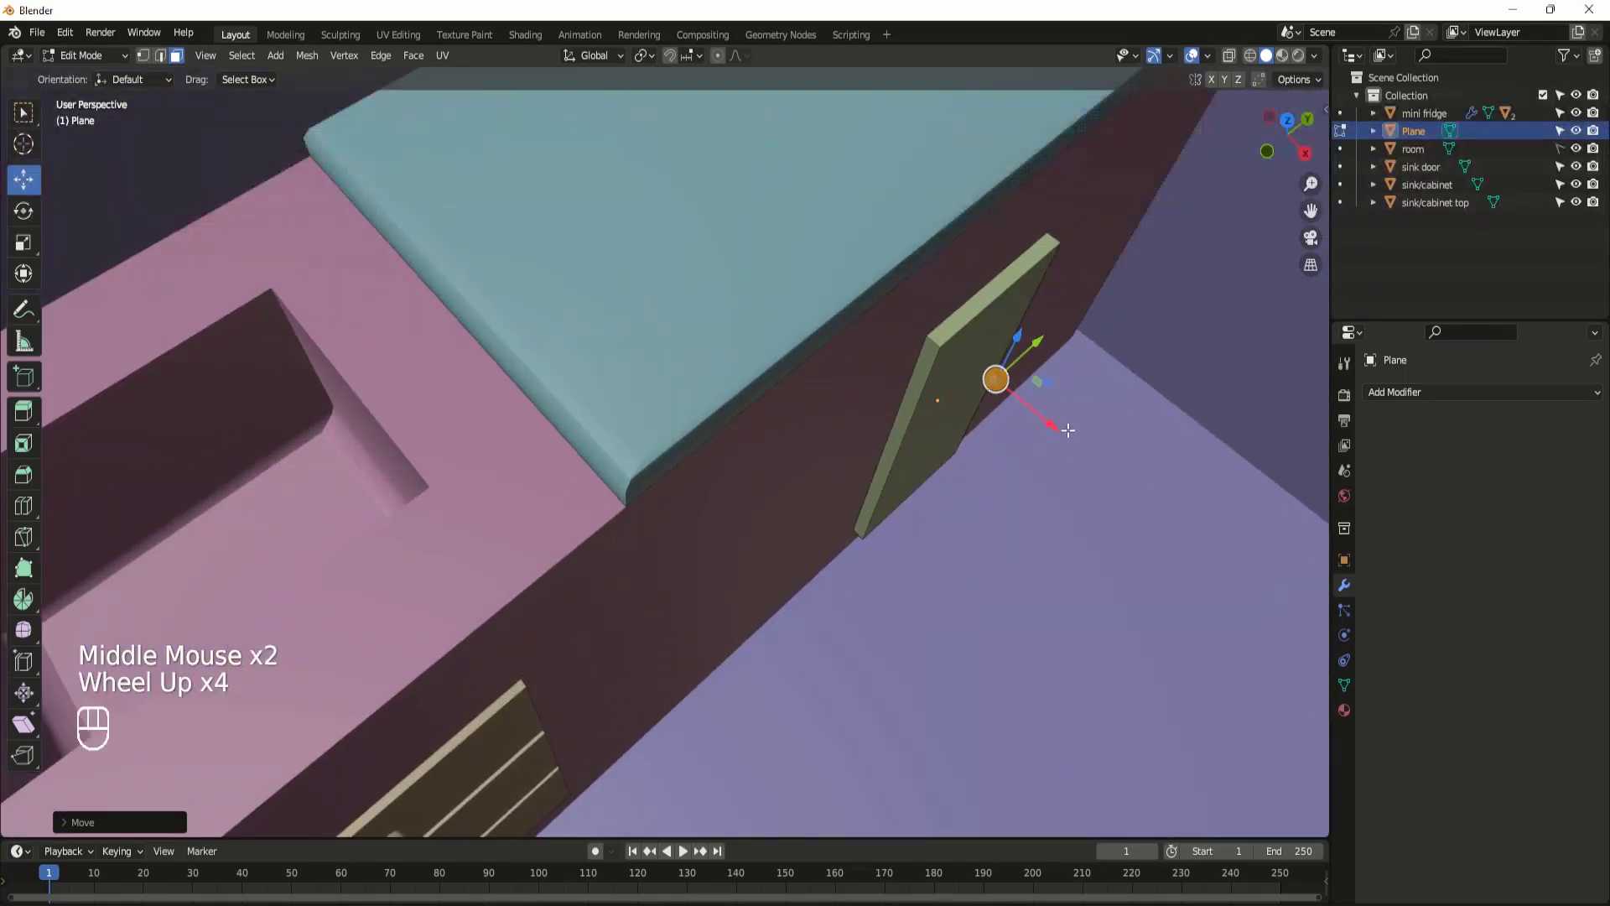
left_click_drag(1052, 430, 1043, 421)
scroll(1043, 421, "down", 1)
middle_click_drag(1043, 420, 909, 400)
scroll(920, 461, "down", 4)
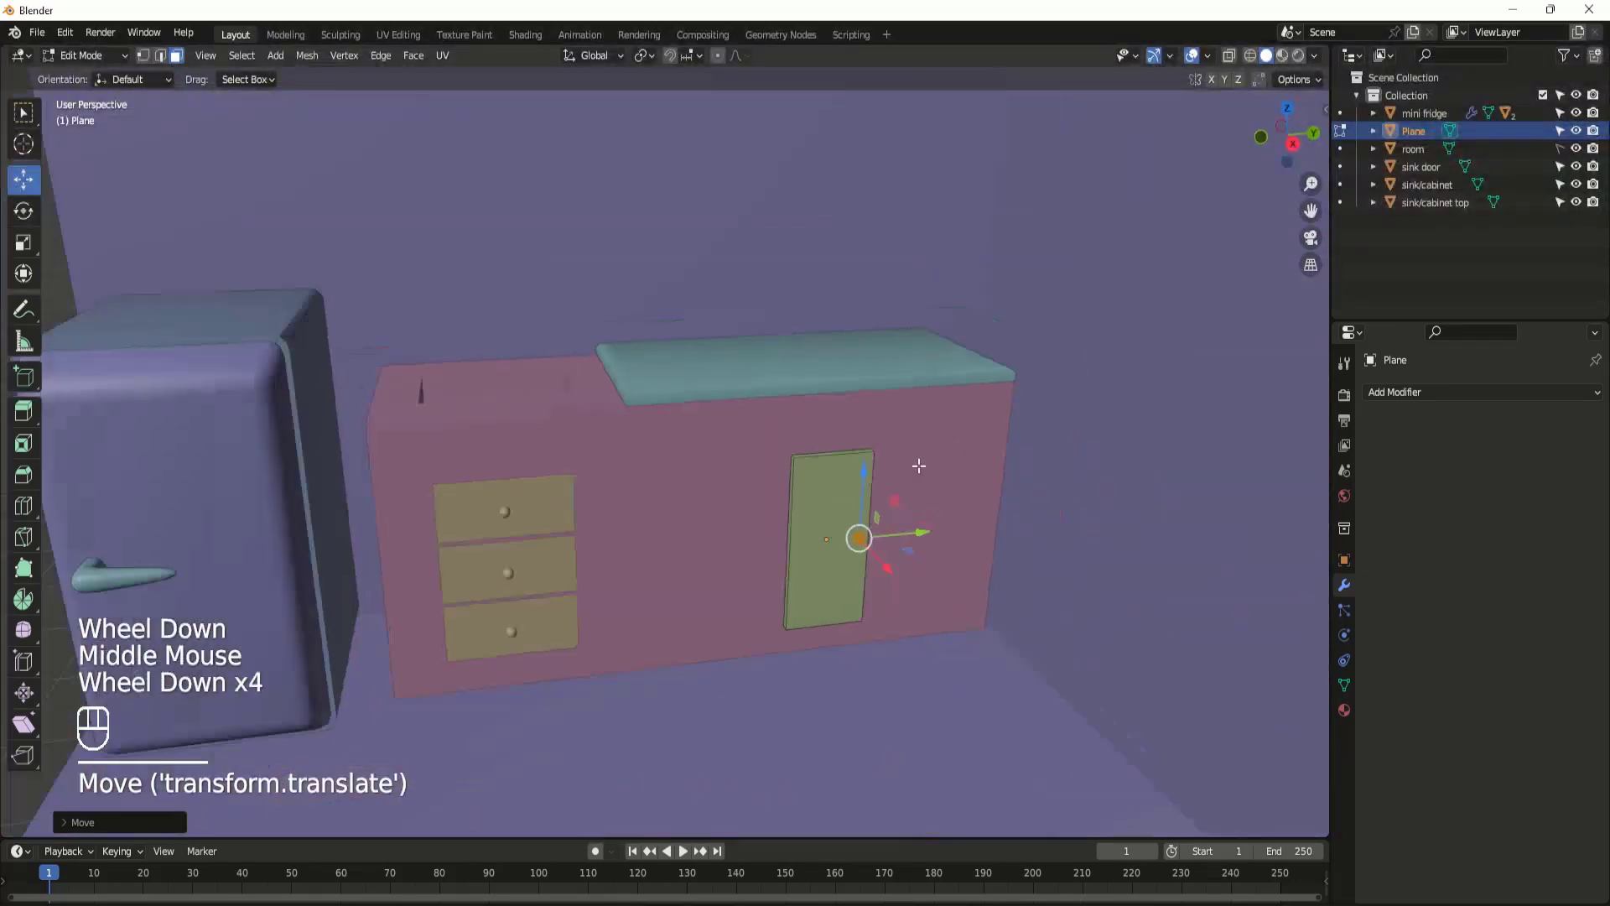
Step: Return to Object Mode and push the whole door back along X so it sits flush against the cabinet front
middle_click_drag(909, 568, 855, 593, "shift")
key("Tab")
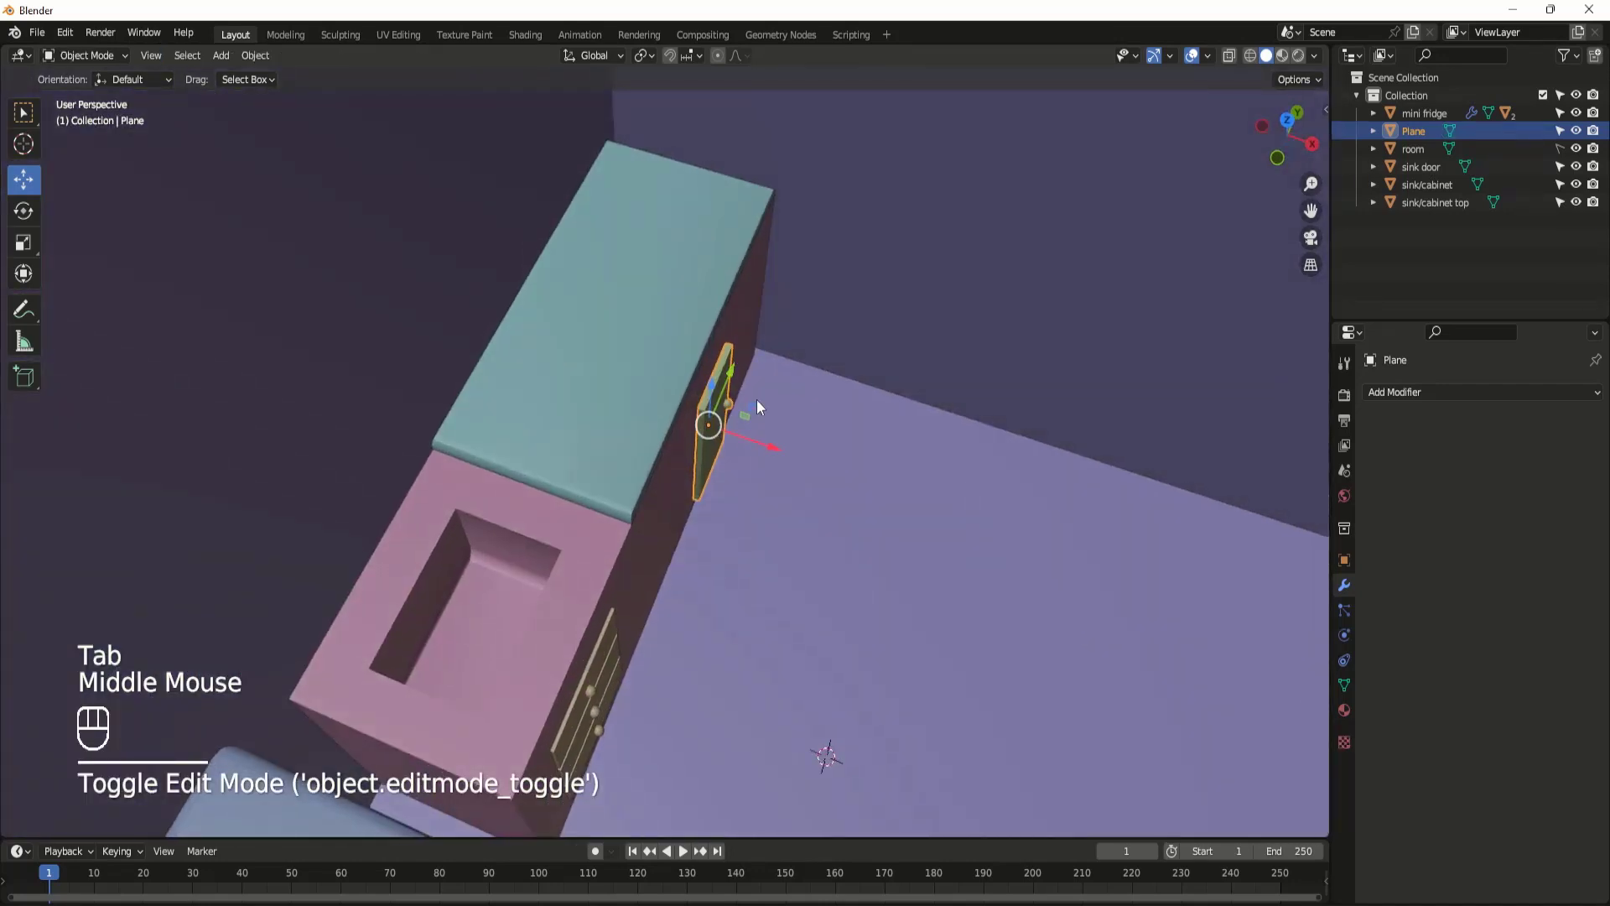
scroll(756, 401, "up", 1)
key("KP_7")
scroll(748, 252, "up", 2)
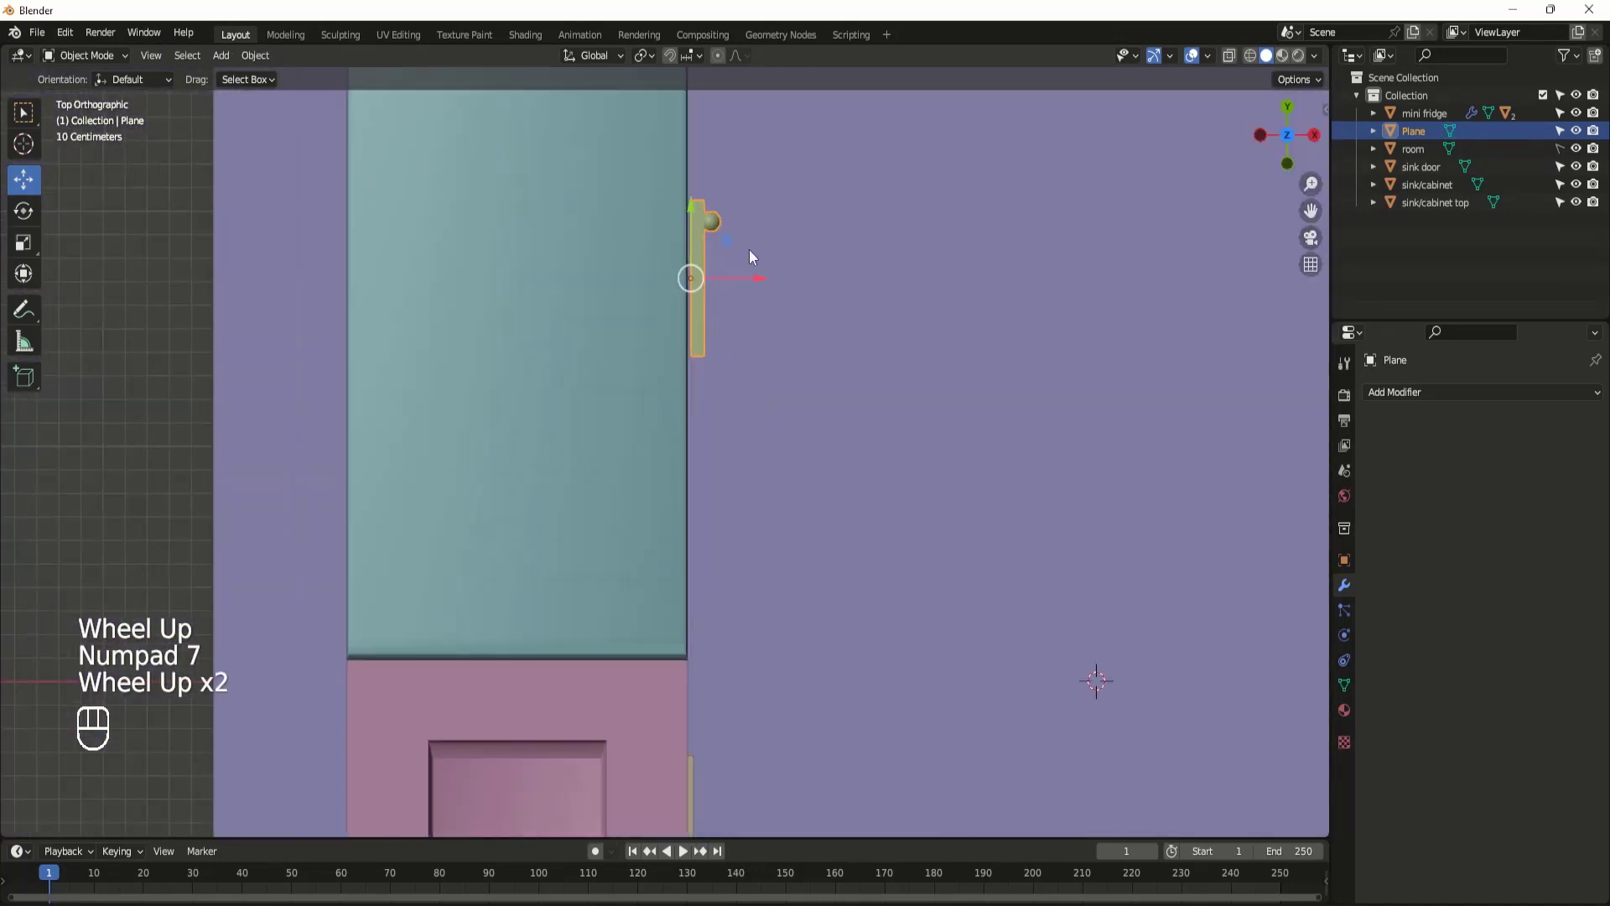
left_click_drag(762, 282, 752, 279)
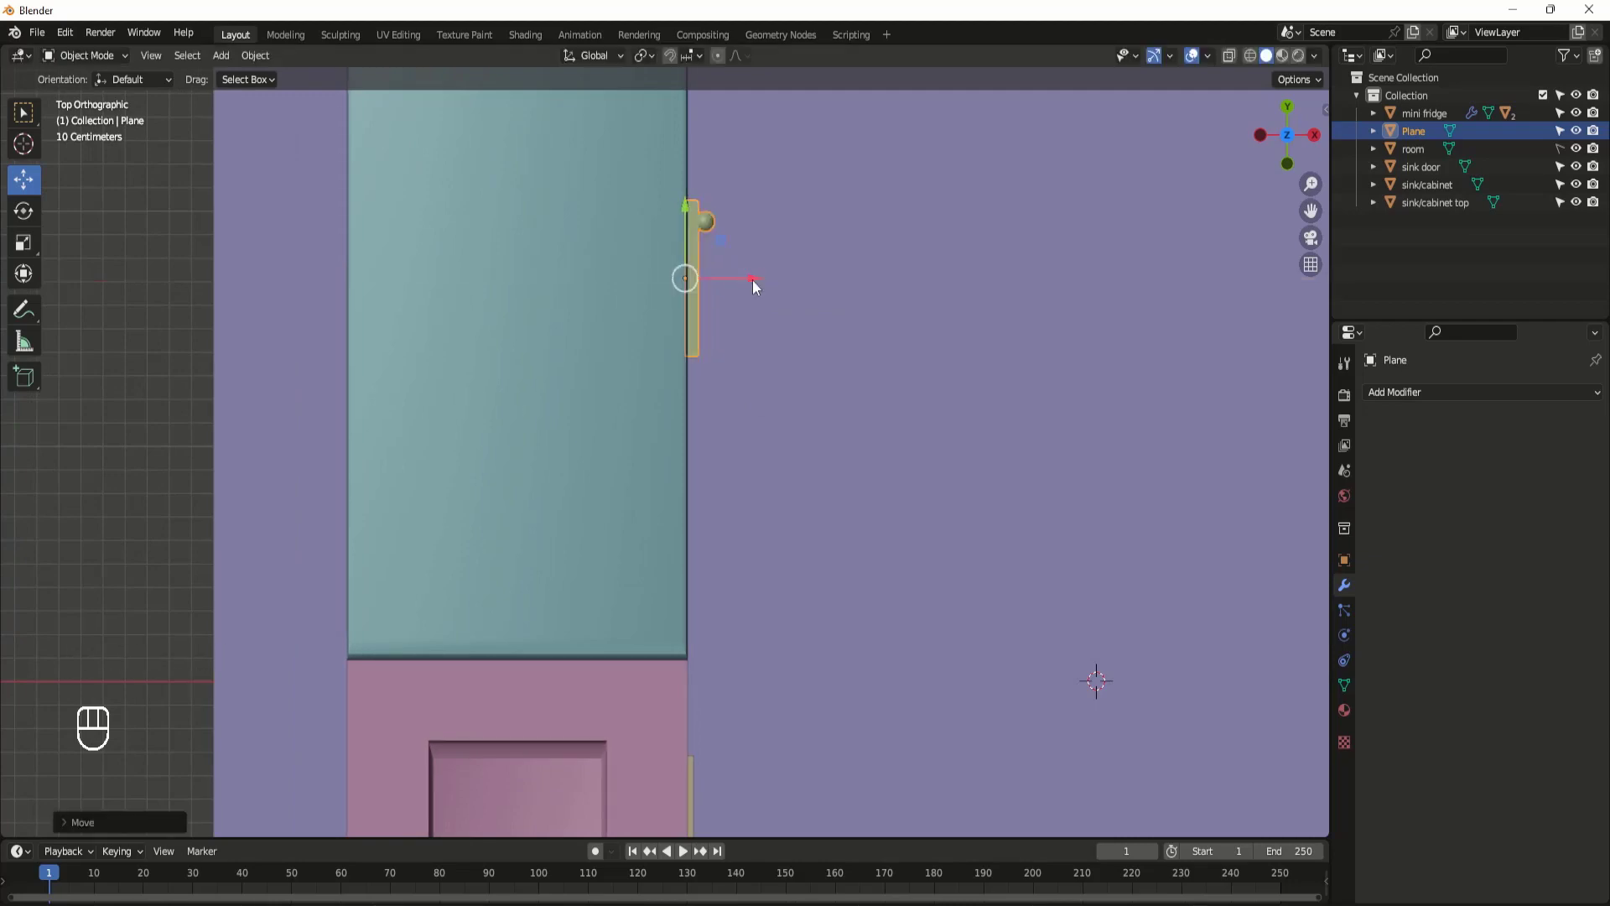
Step: Duplicate the cabinet door and move the copy along Y to sit directly beside the original, leaving a thin gap
middle_click_drag(752, 279, 761, 451)
scroll(917, 577, "down", 2)
middle_click_drag(917, 577, 884, 500)
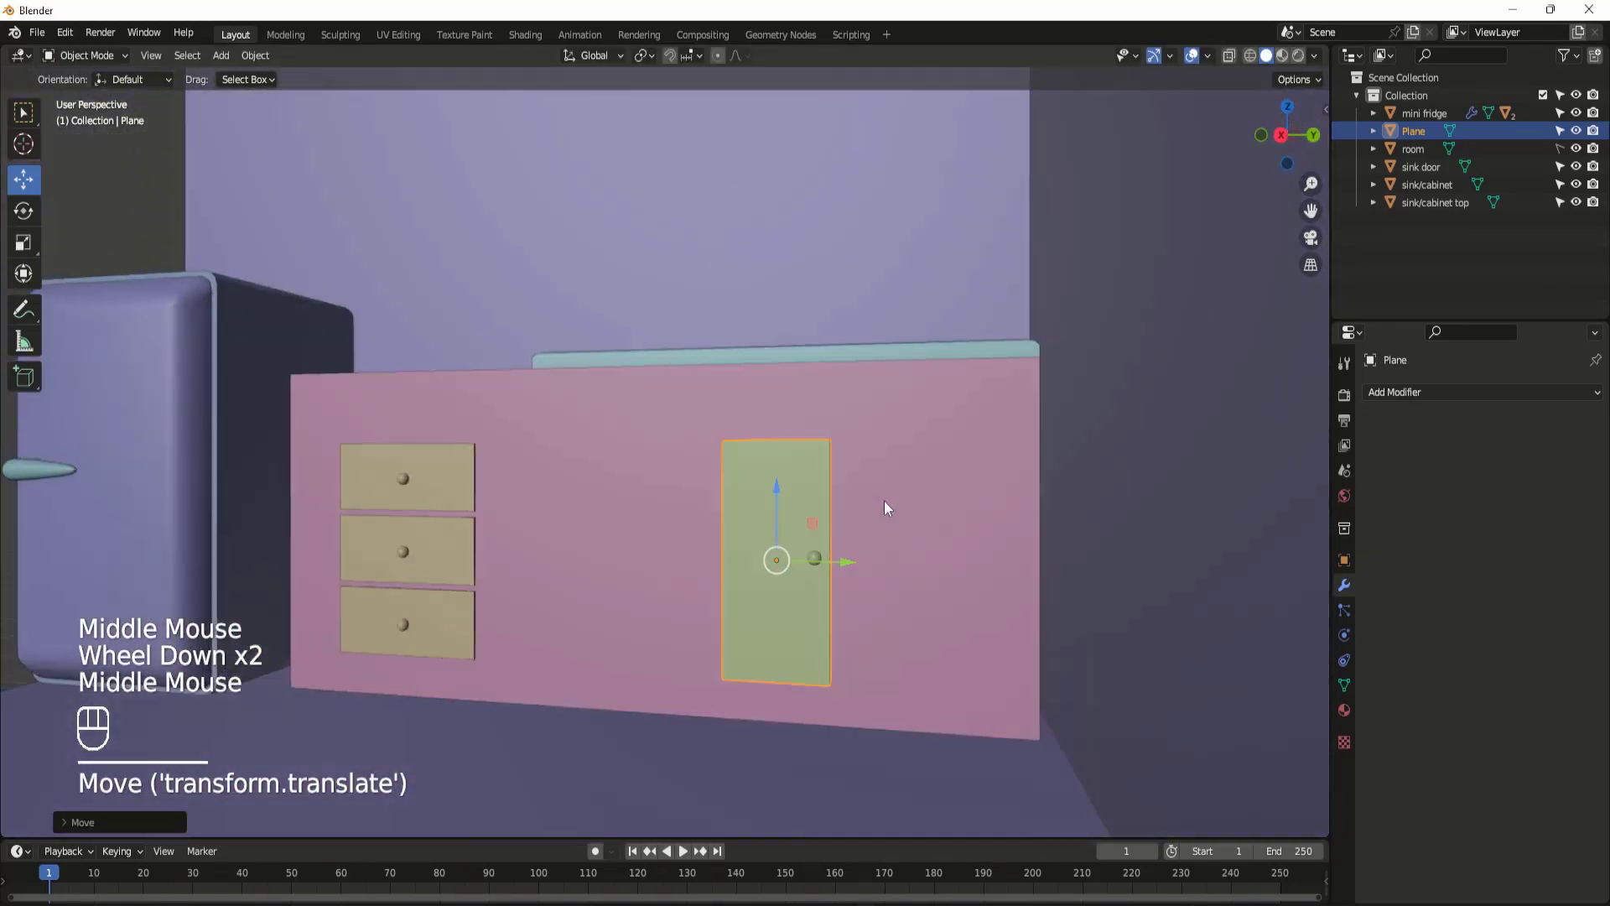
scroll(799, 545, "down", 2)
middle_click_drag(798, 545, 811, 535)
scroll(812, 535, "up", 1)
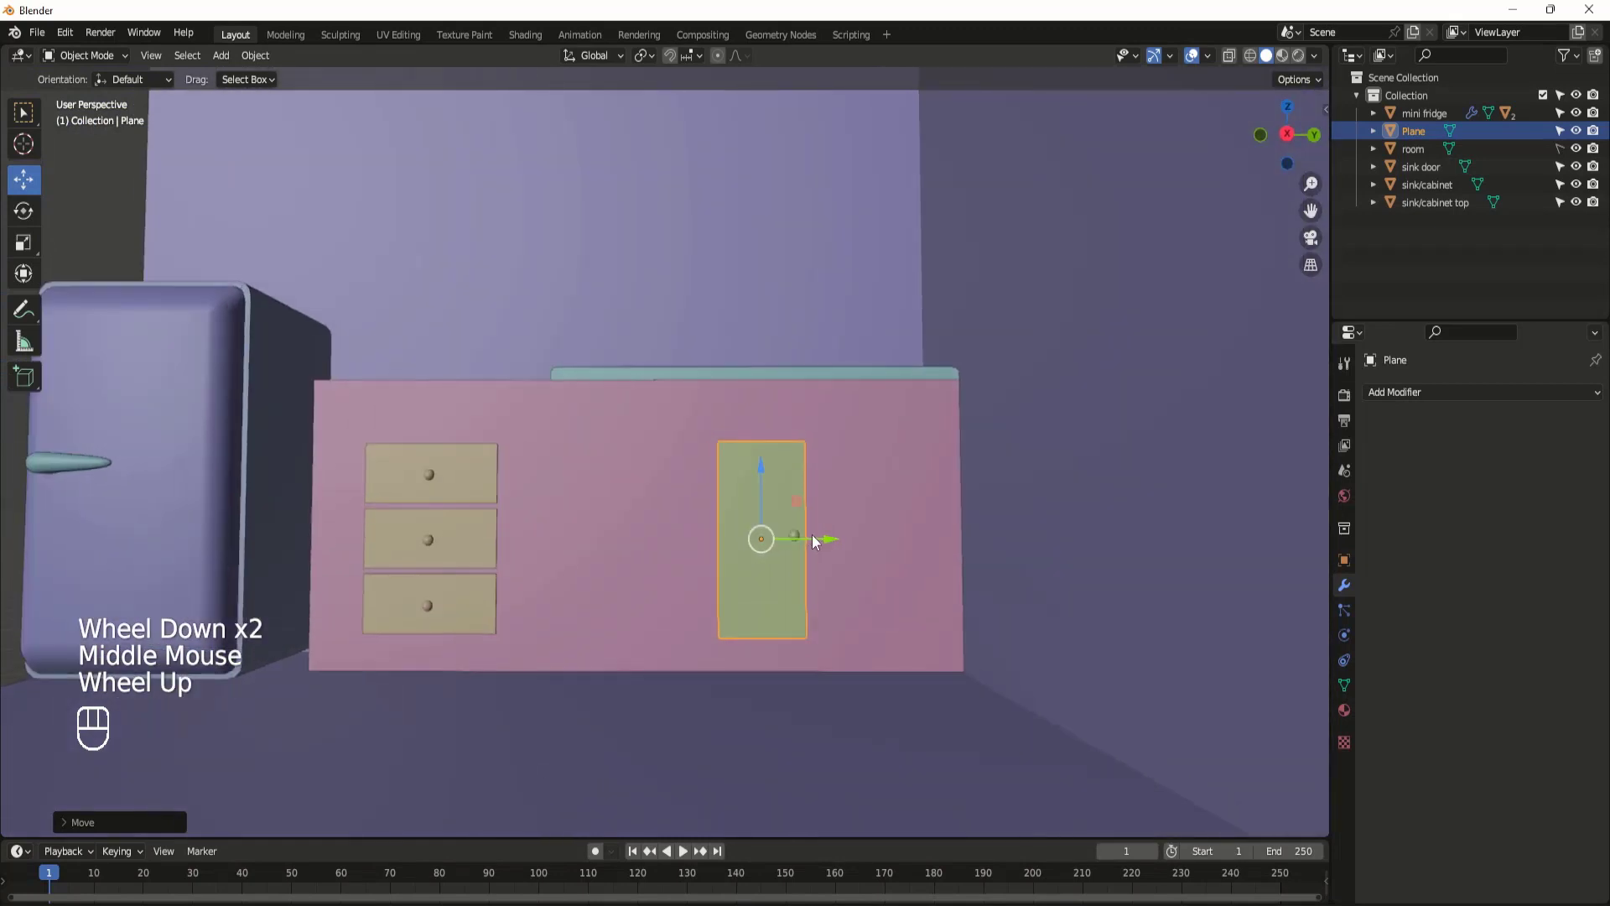
middle_click_drag(850, 587, 732, 560, "shift")
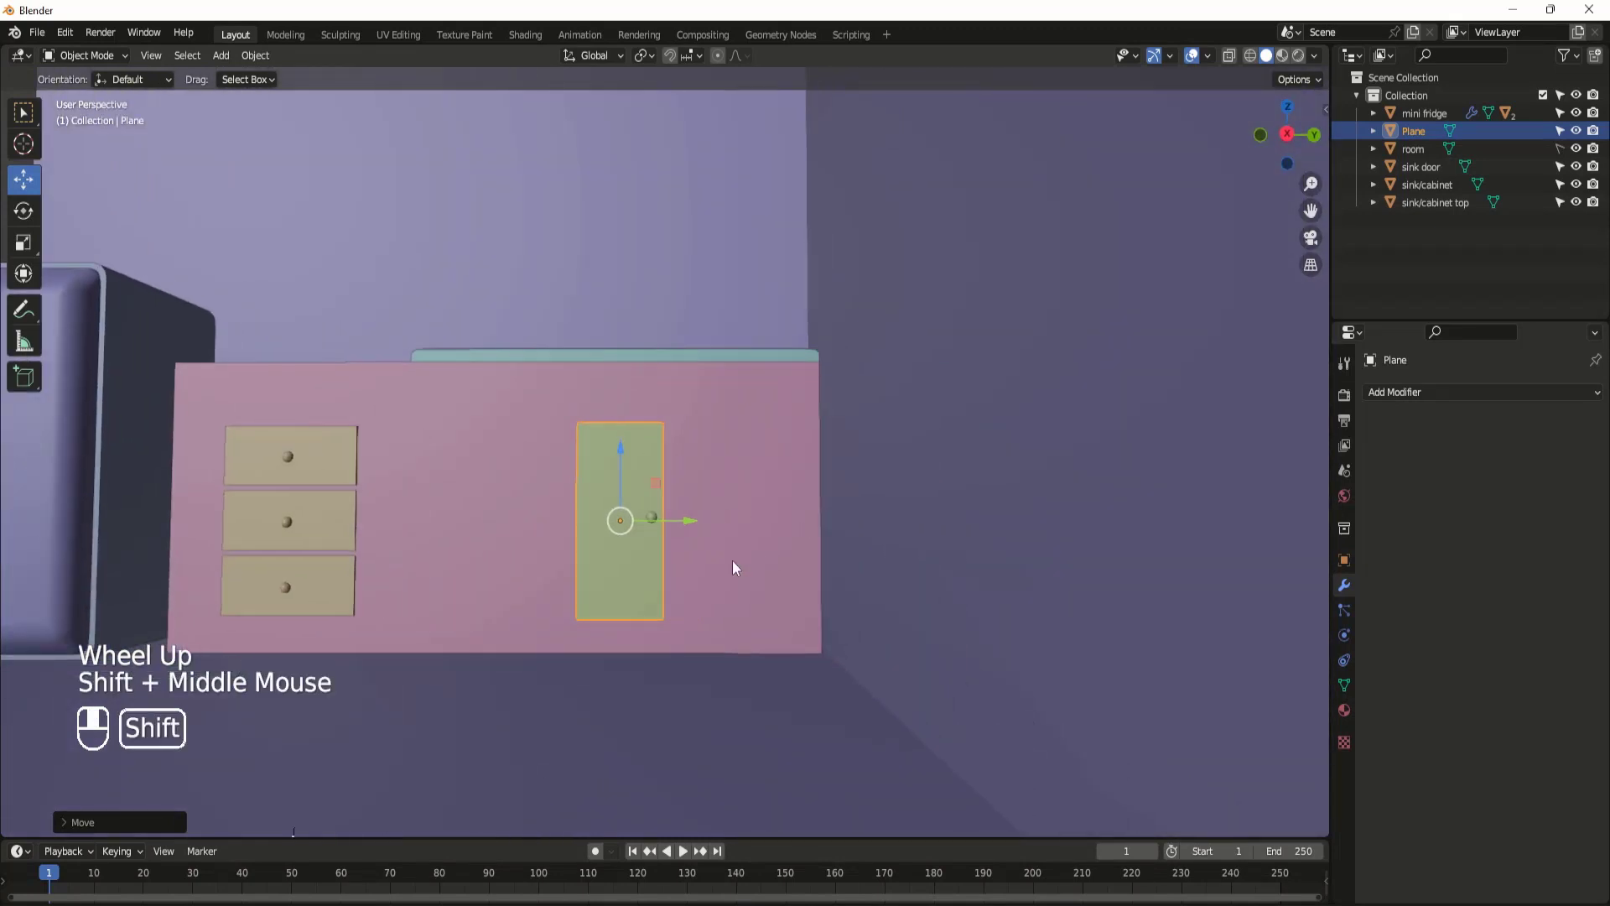
key("shift+d")
right_click(682, 526)
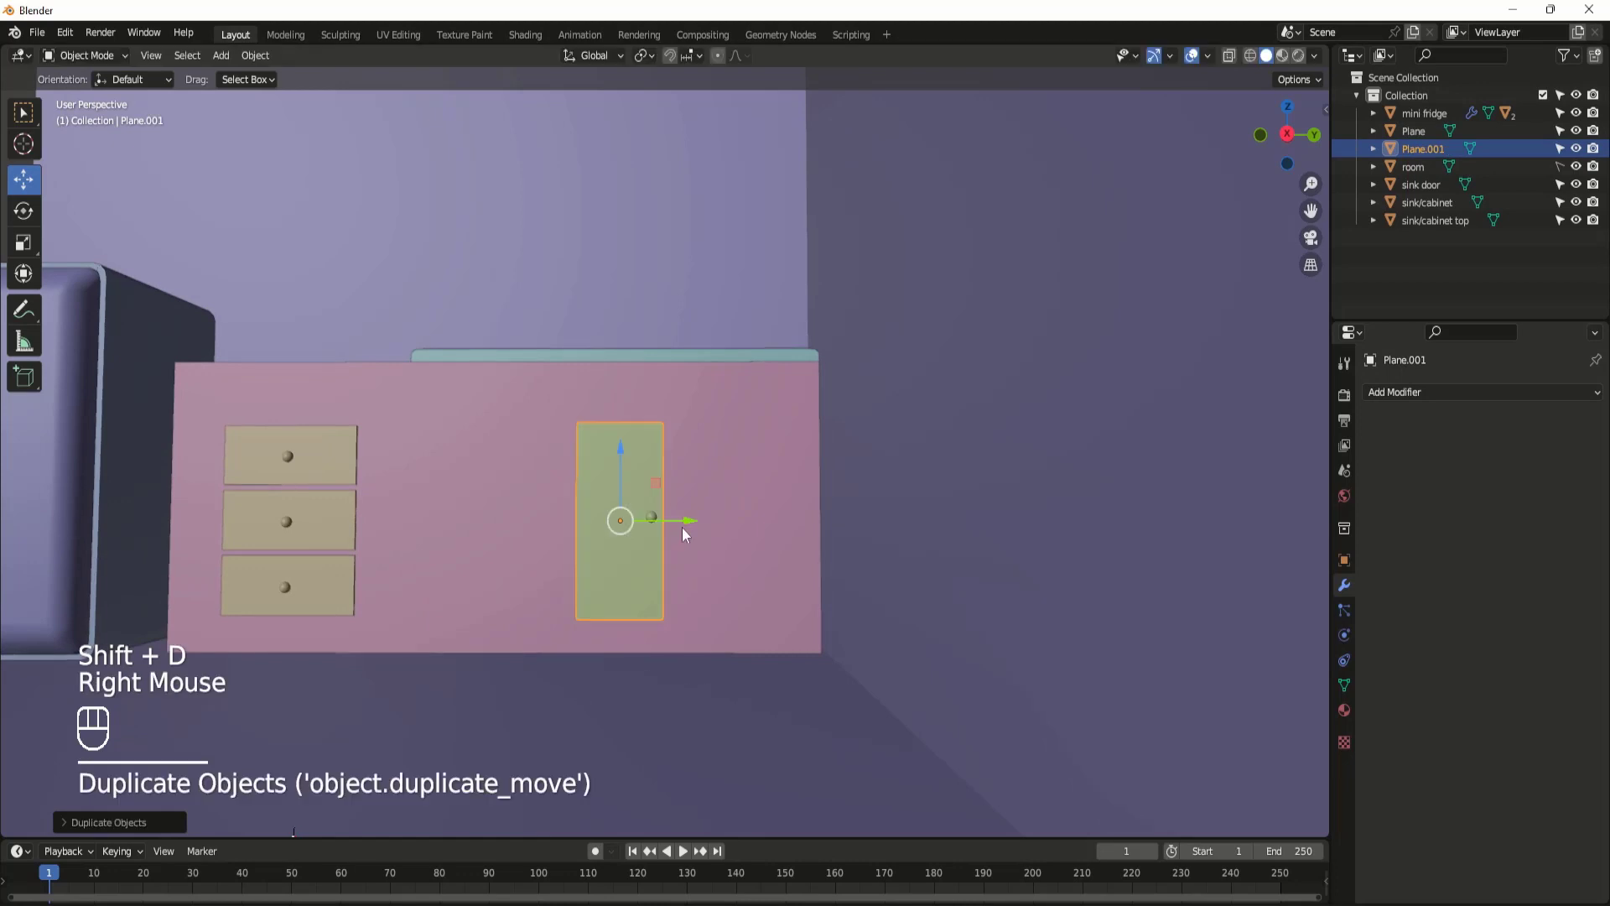
left_click_drag(692, 525, 784, 525)
middle_click_drag(784, 525, 719, 520)
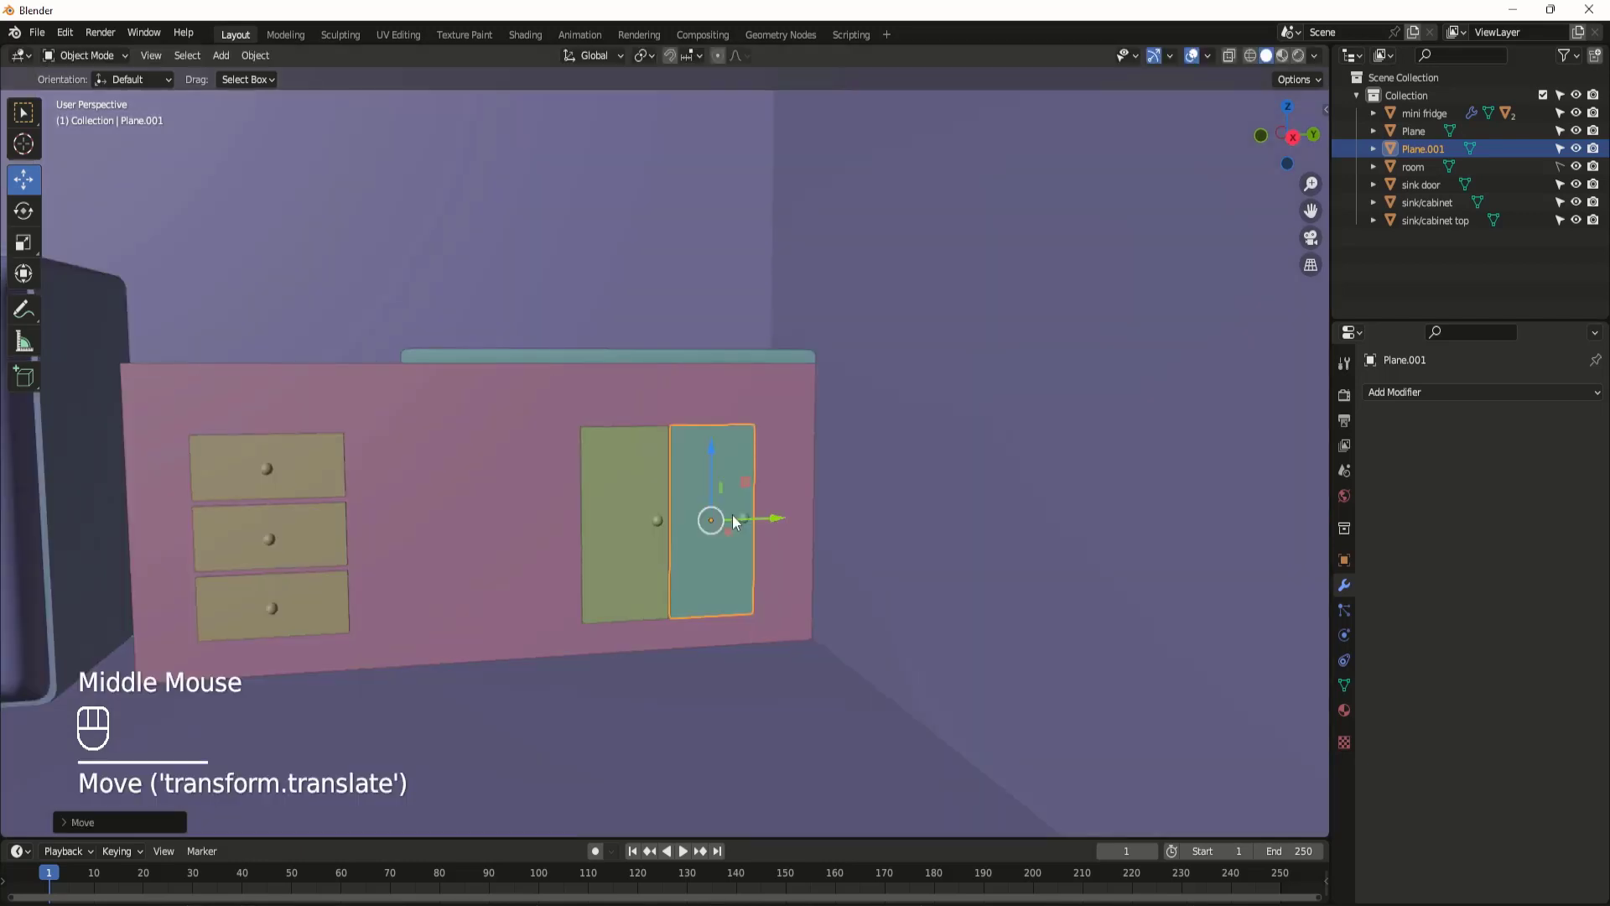
Step: Move the second door's knob along Y to its inner edge so the two knobs face each other
key("Tab")
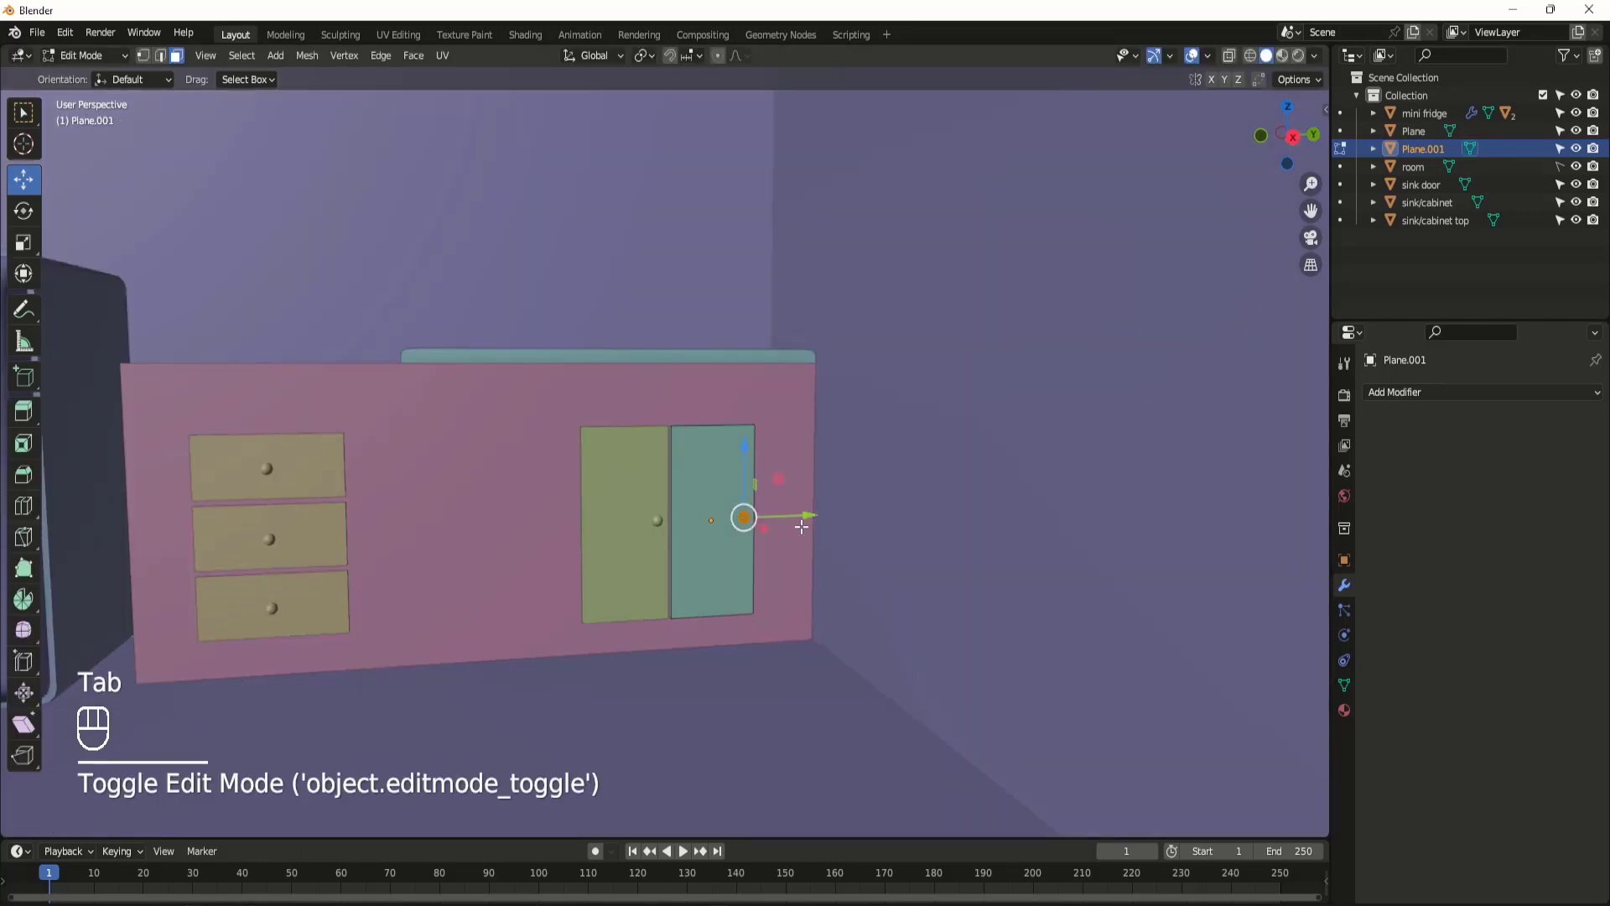
left_click_drag(811, 516, 747, 520)
key("Tab")
Step: Select both cabinet doors, Plane and Plane.001, and join them into a single object
scroll(703, 520, "down", 2)
middle_click_drag(703, 520, 671, 577)
scroll(659, 518, "down", 1)
scroll(605, 526, "up", 3)
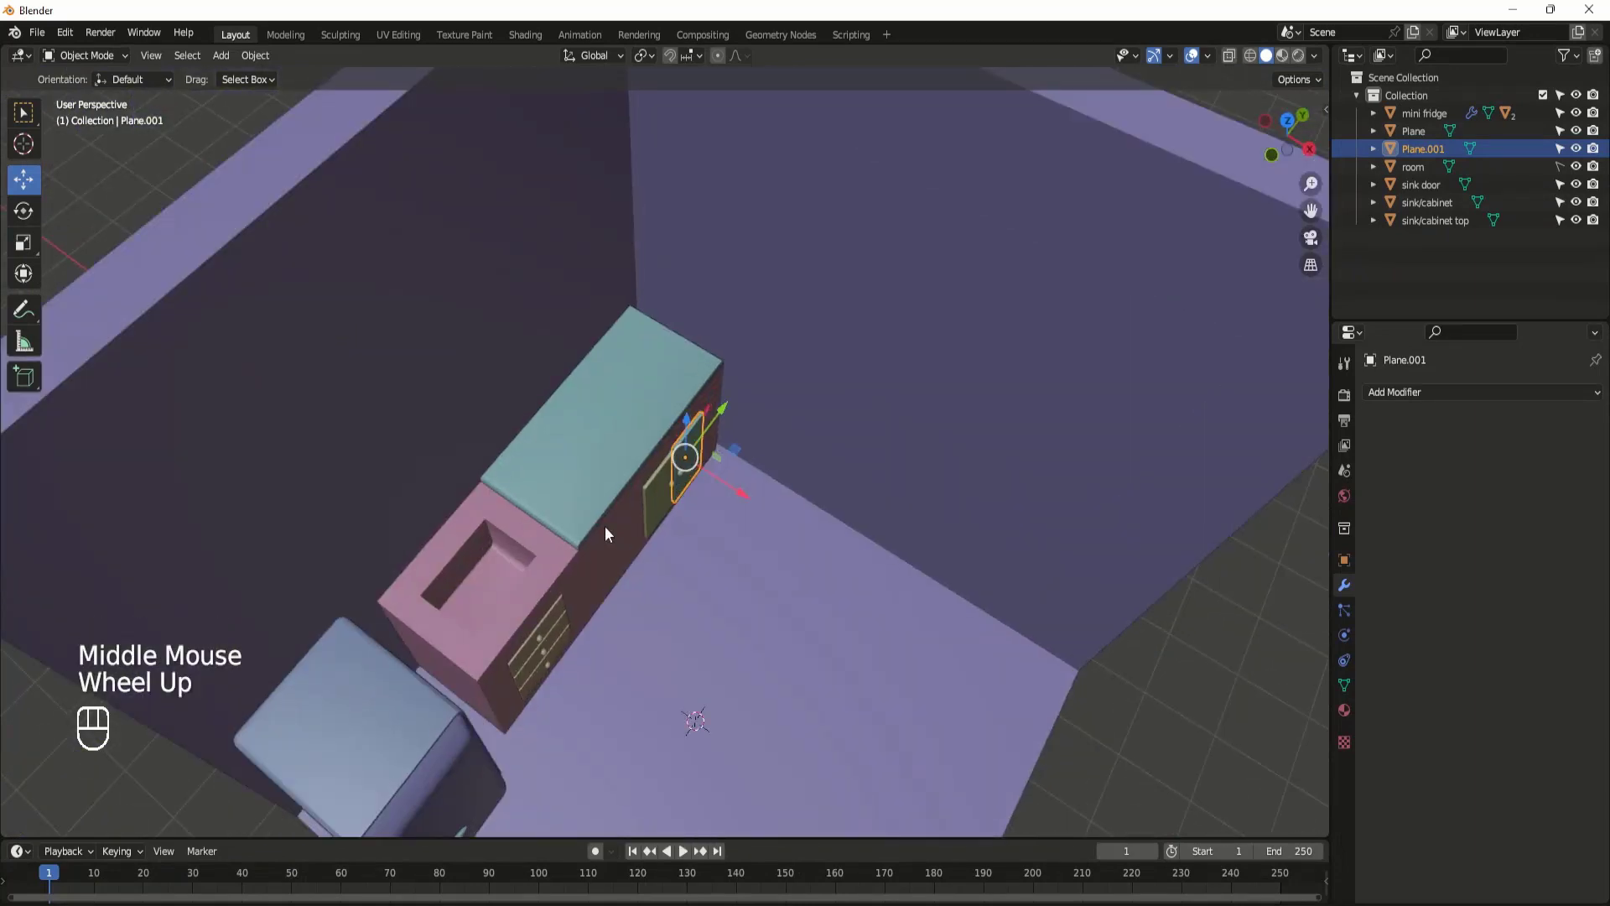
mouse_move(606, 526)
middle_mouse_down()
mouse_move(634, 534)
mouse_move(606, 500)
middle_mouse_up()
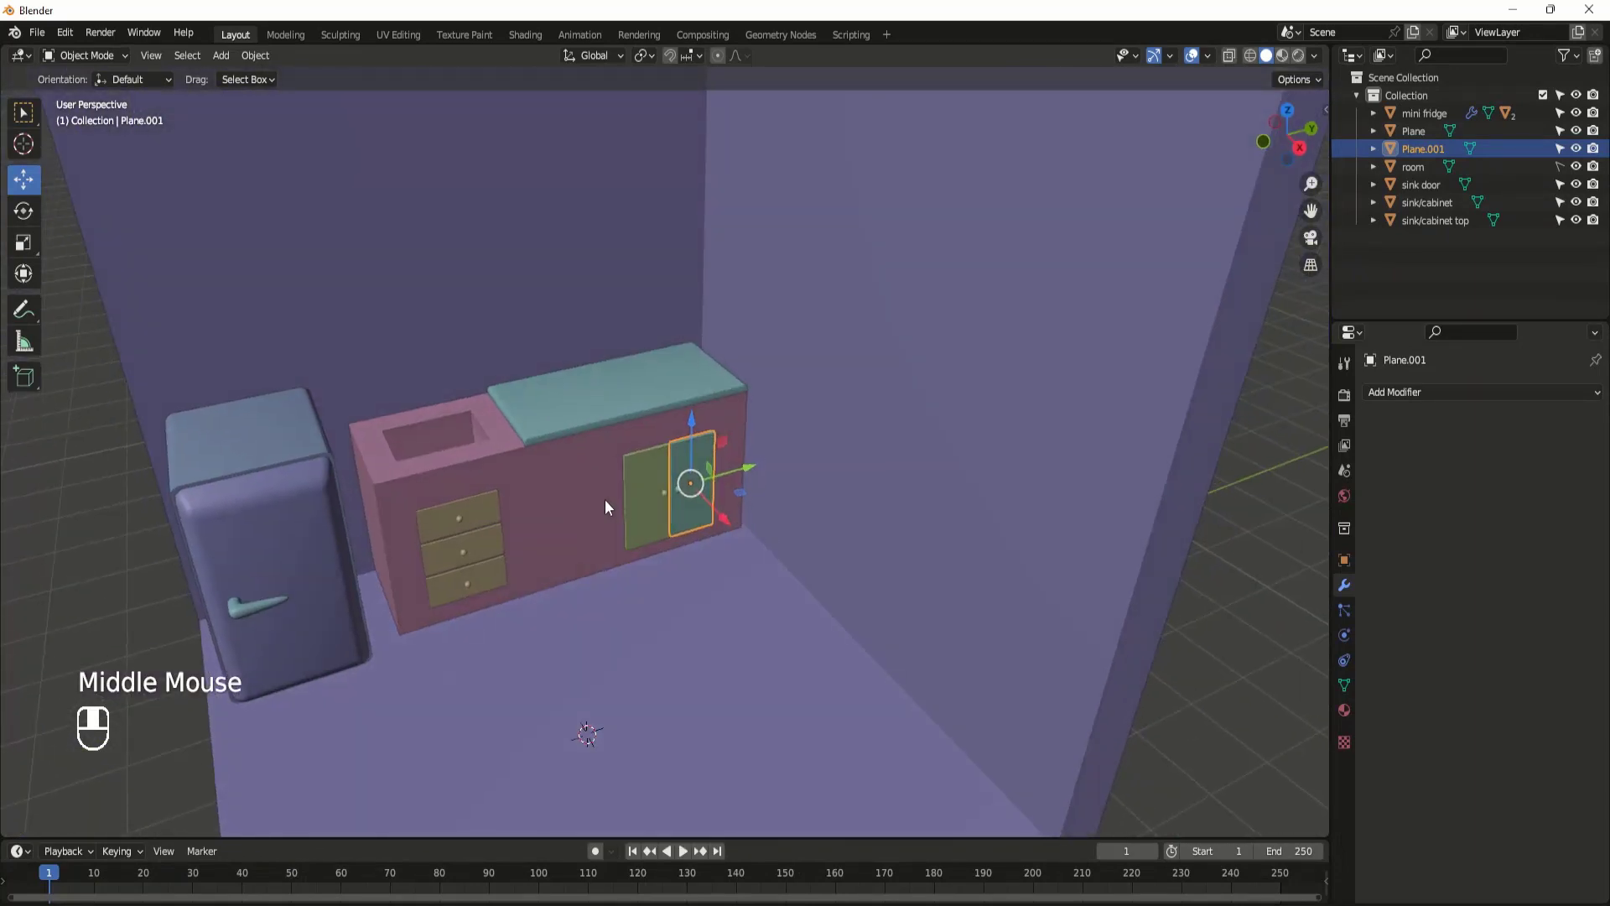
scroll(606, 500, "down", 2)
middle_click_drag(534, 552, 596, 582)
left_click(1413, 131)
left_click(1425, 149, "shift")
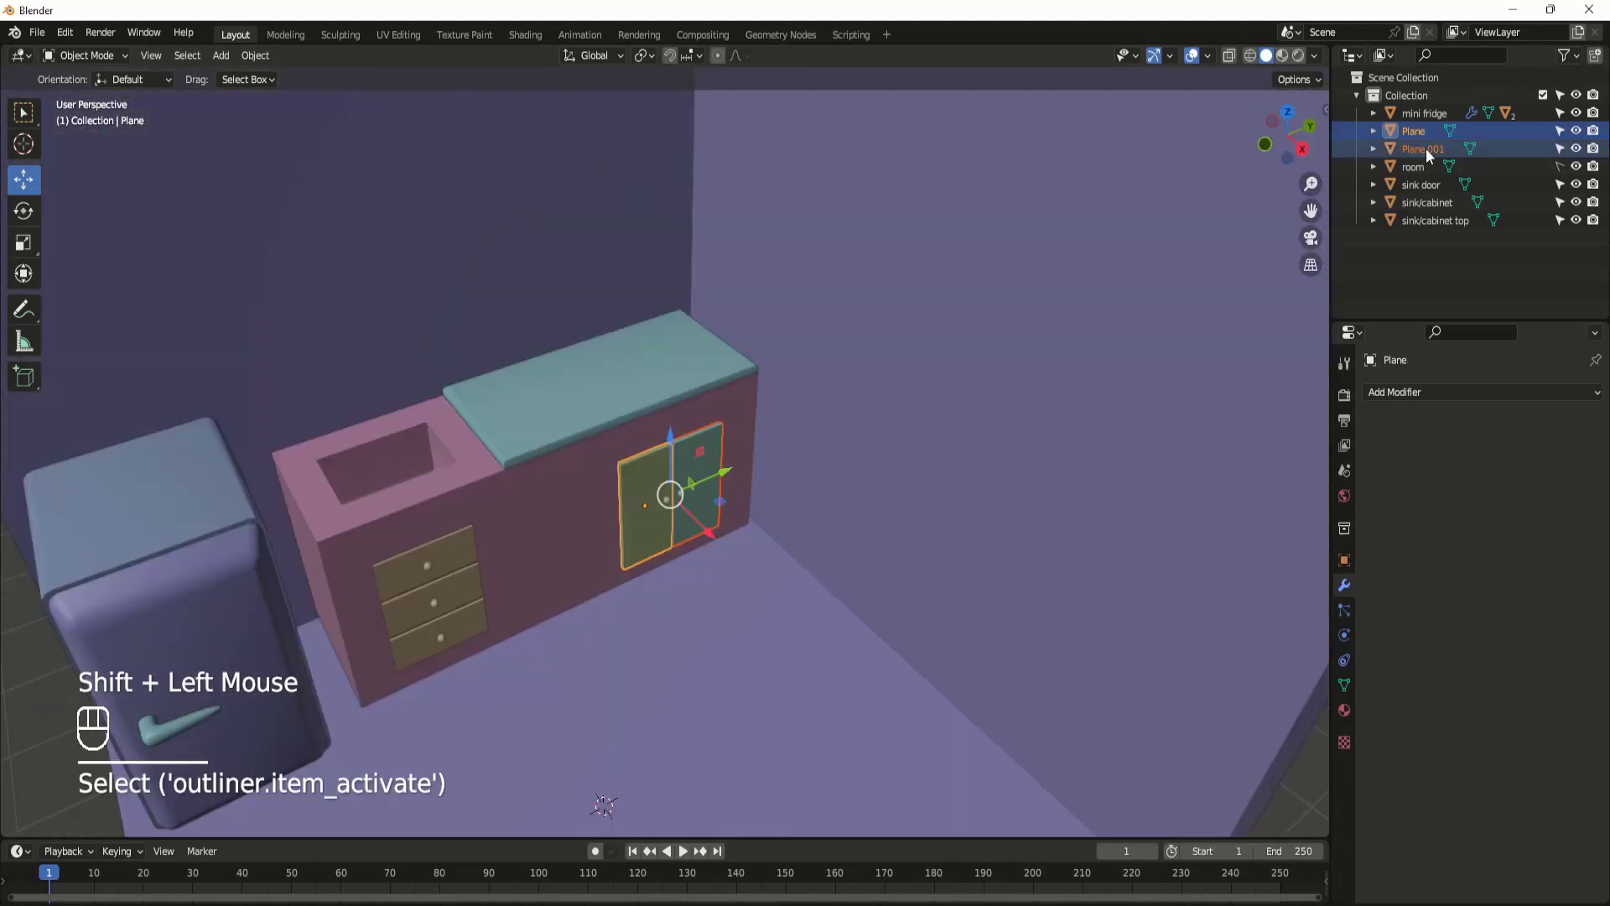
key("ctrl+j")
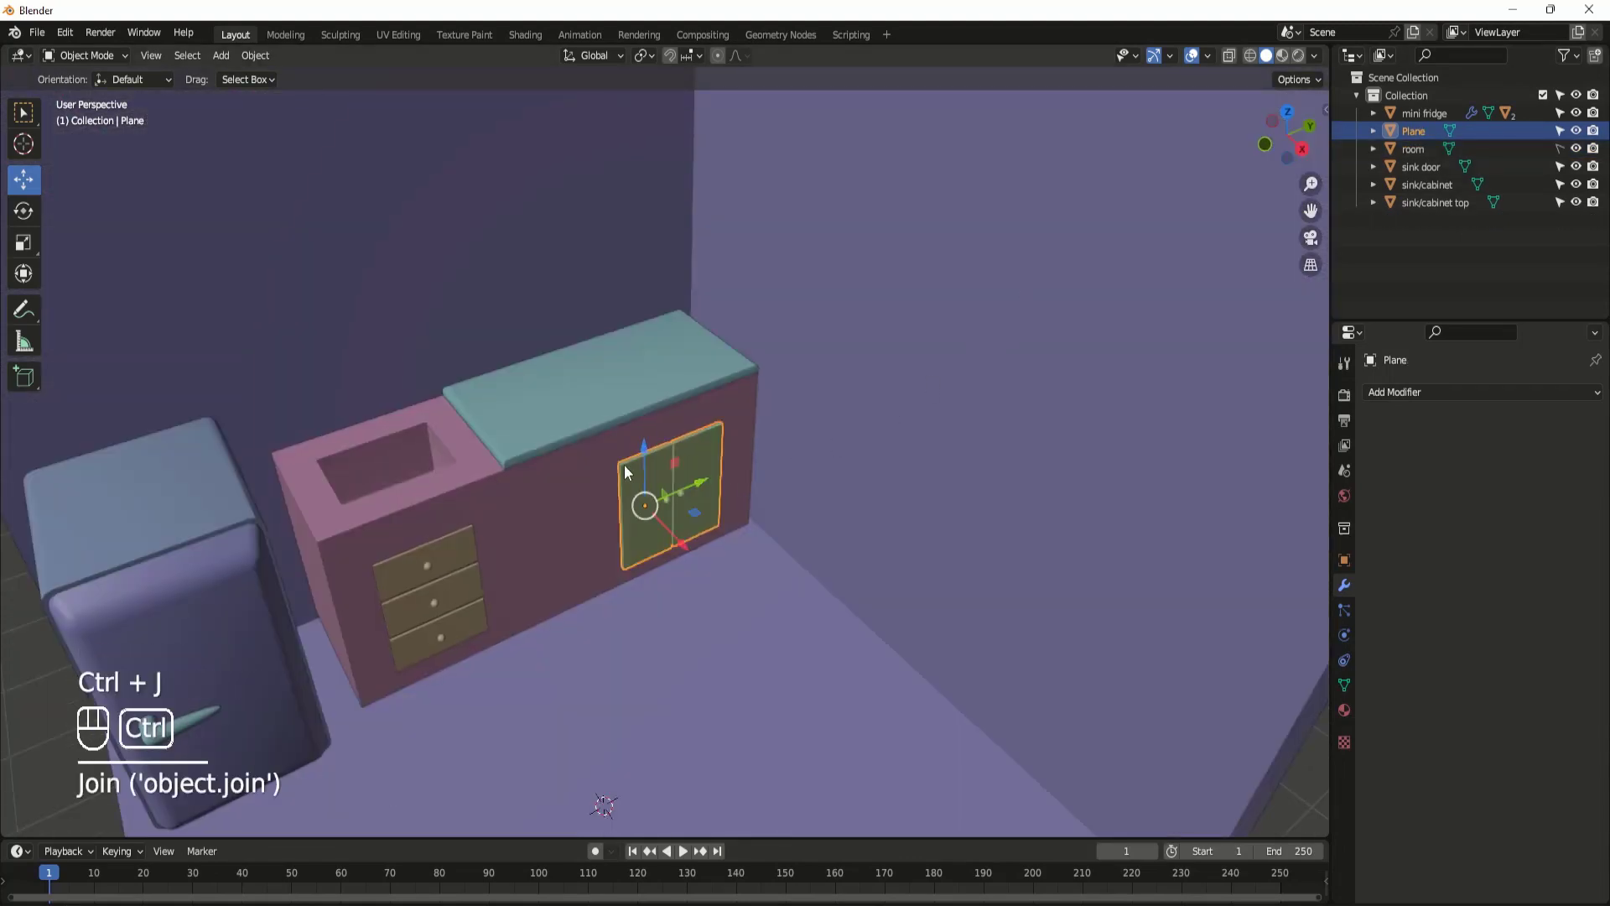
Step: Rename the joined door object to "cabinet door"
scroll(621, 454, "up", 2)
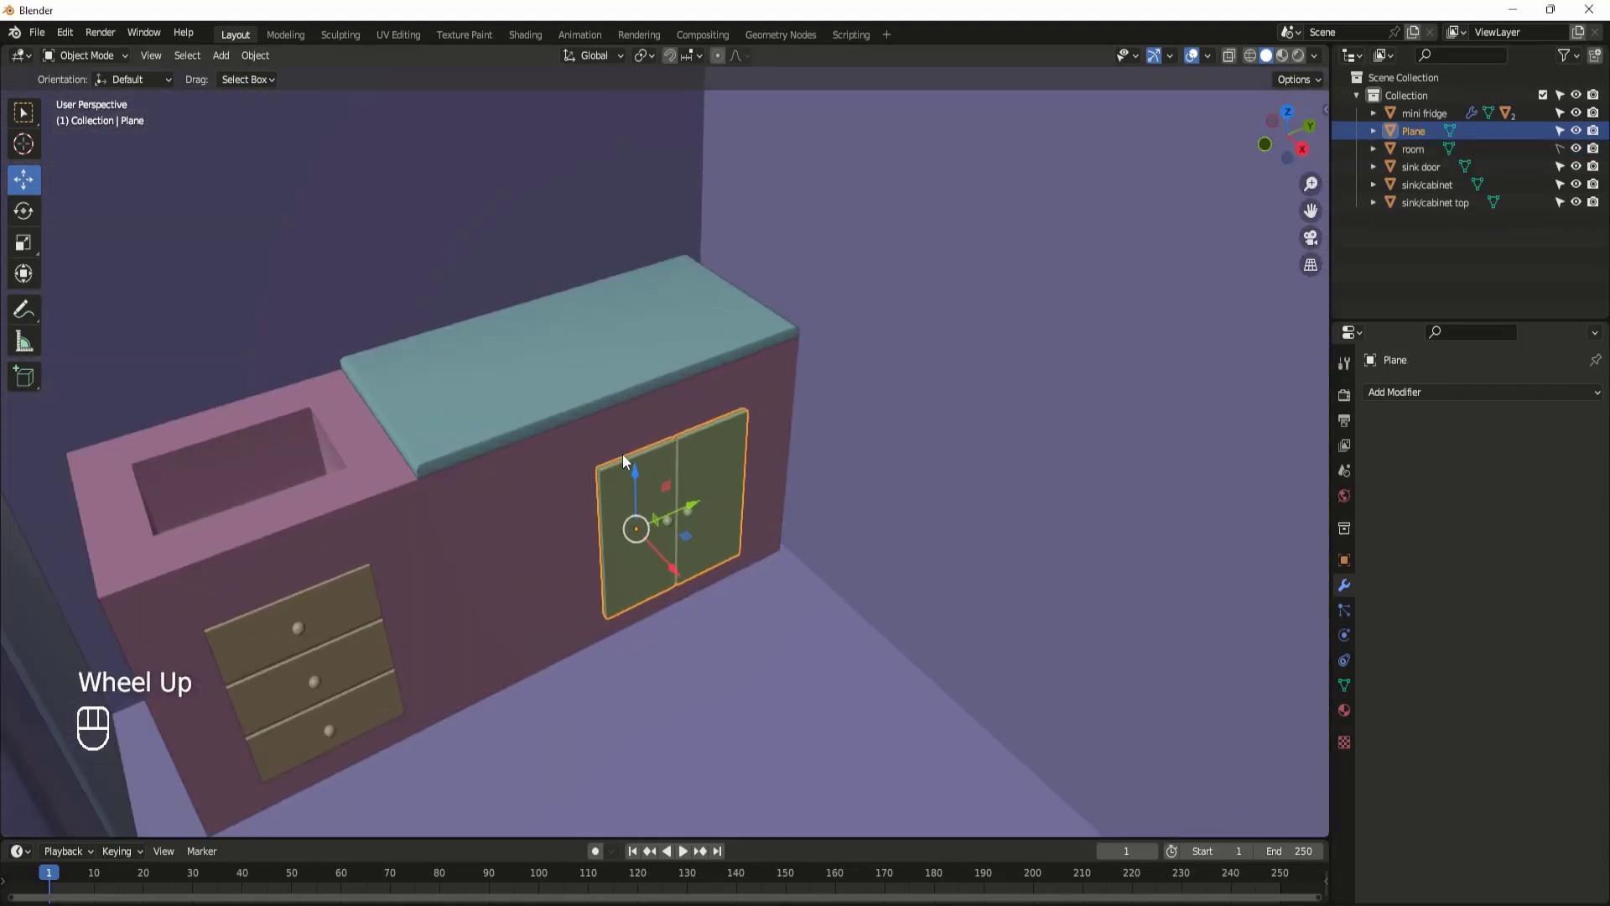
scroll(641, 495, "down", 2)
middle_click(646, 518)
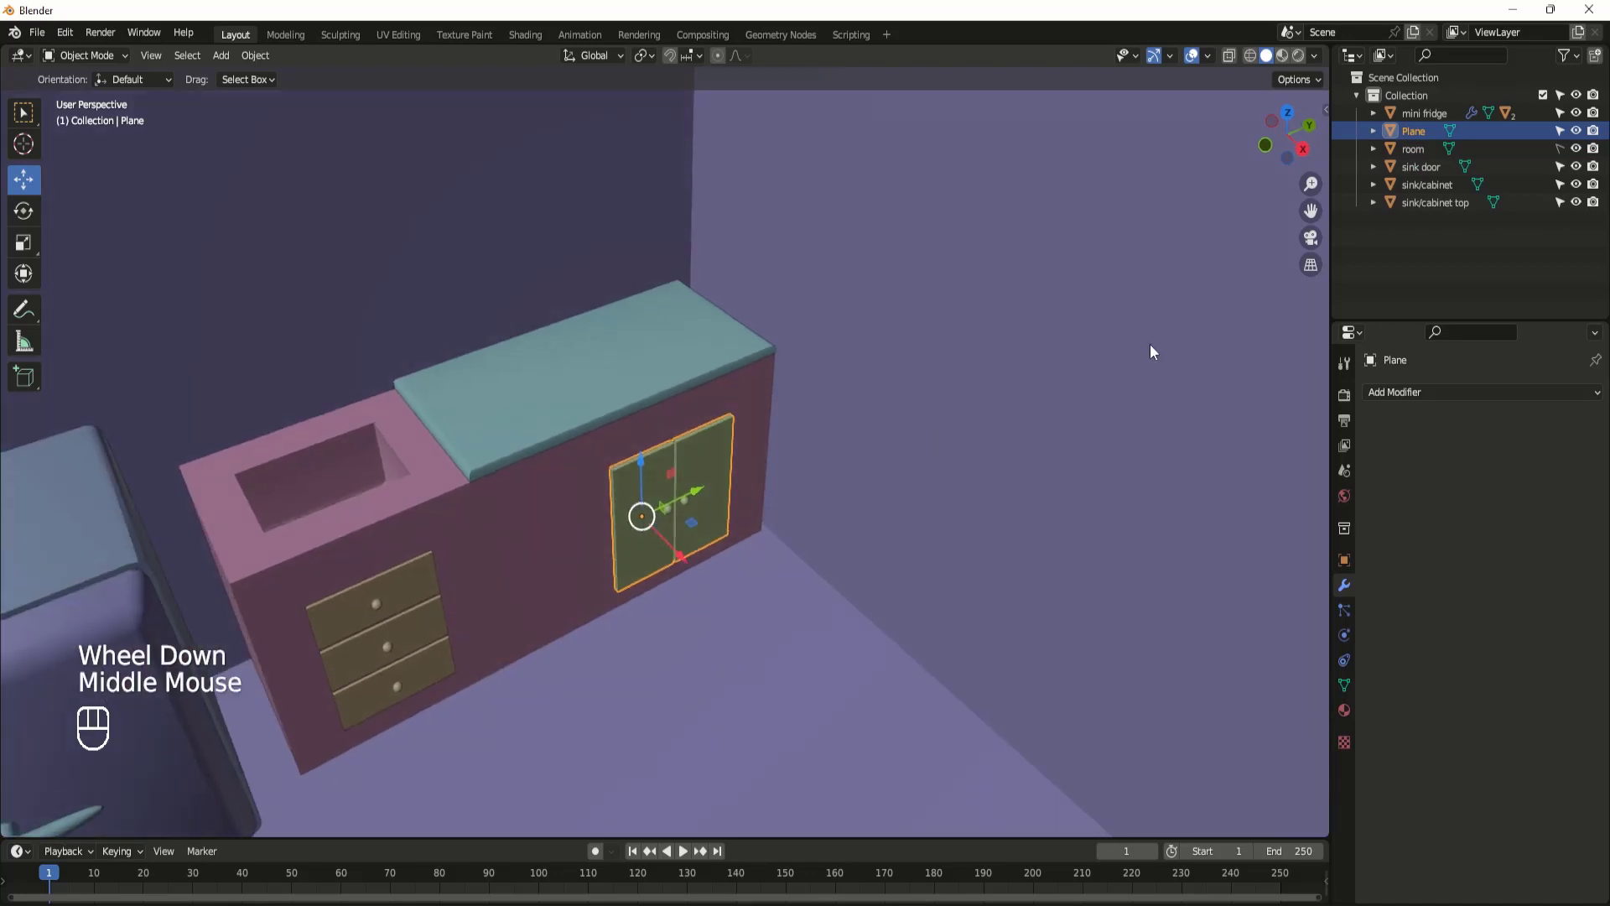
left_click(1421, 134)
double_click(1420, 134)
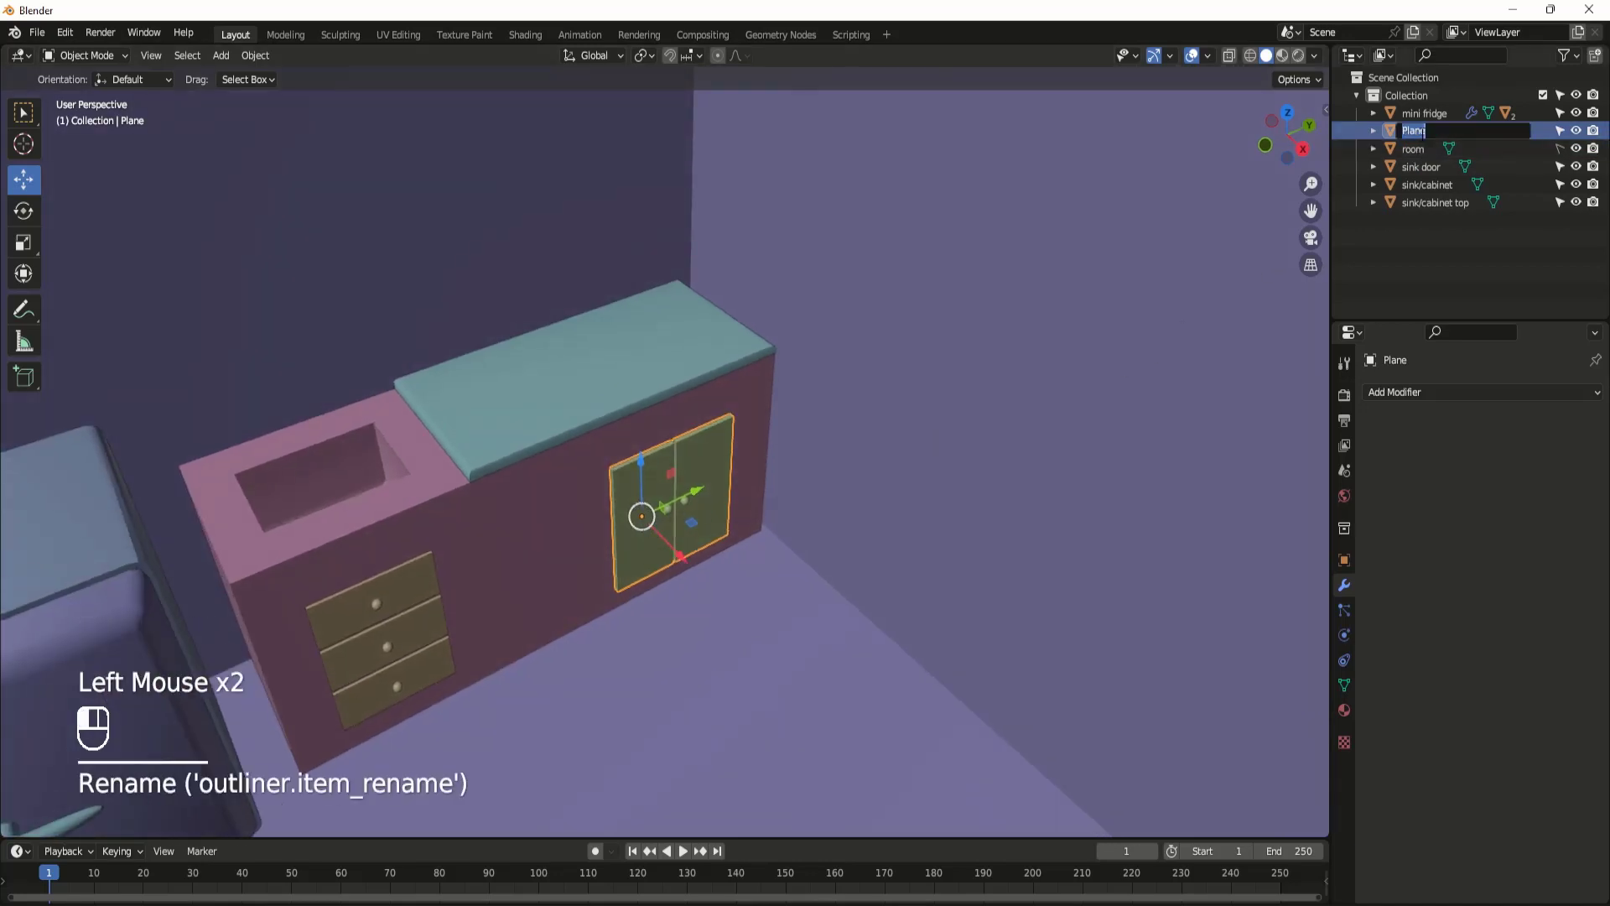
type("cabinet door")
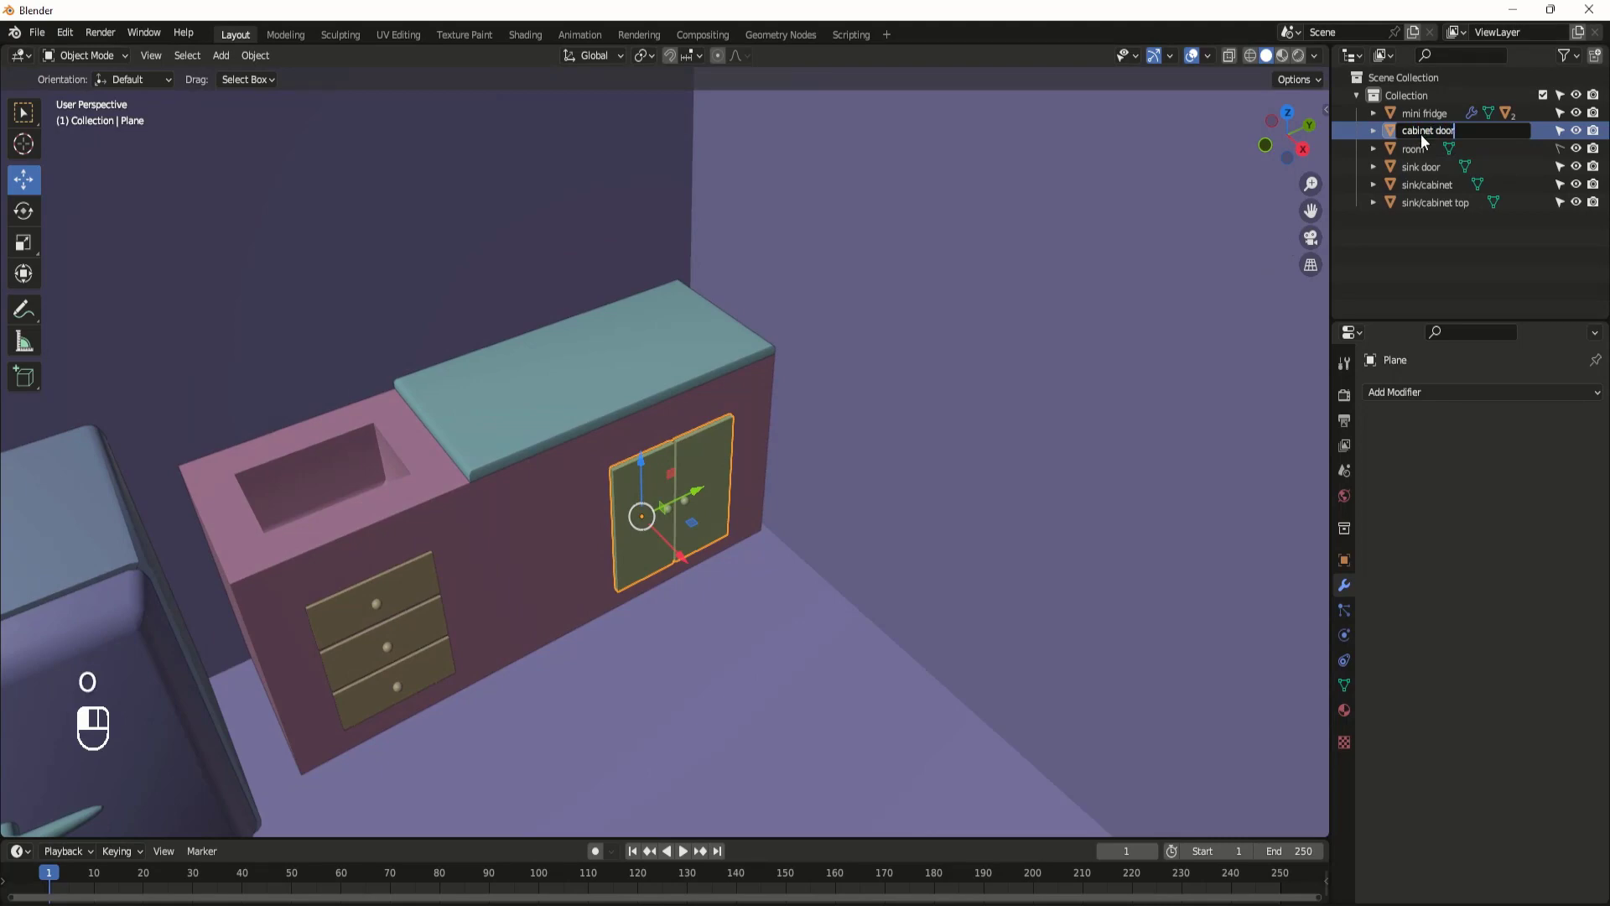
key("Return")
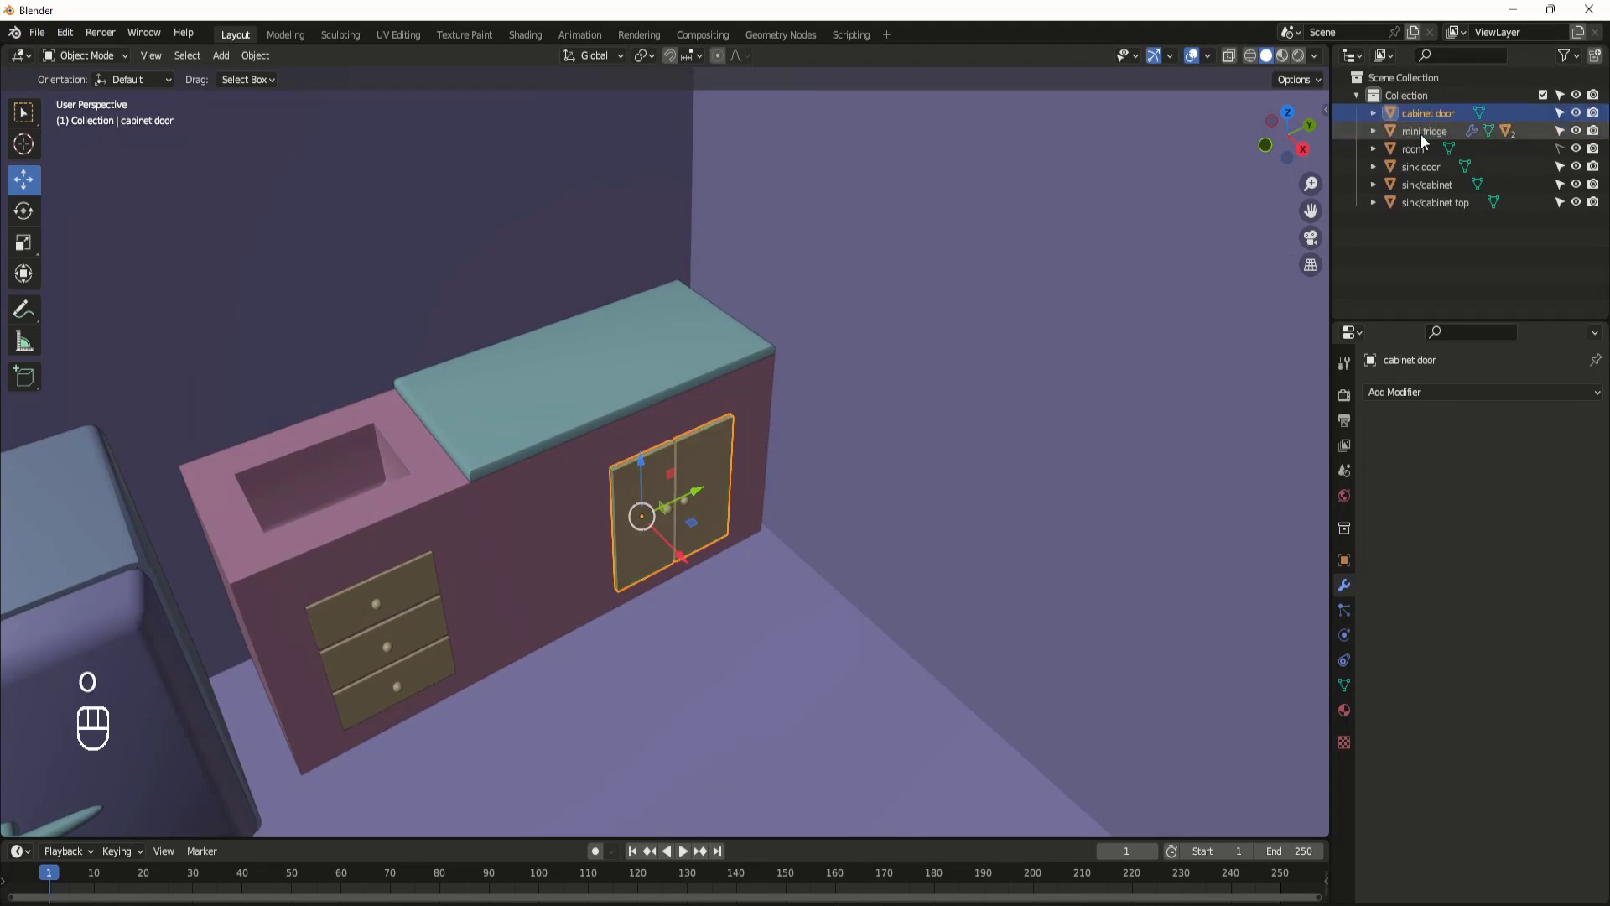
Step: Examine the sink cabinet, its doors and the mini fridge in the room from several angles and distances
scroll(585, 572, "down", 2)
middle_click_drag(586, 572, 651, 568)
scroll(651, 567, "down", 2)
scroll(621, 554, "up", 2)
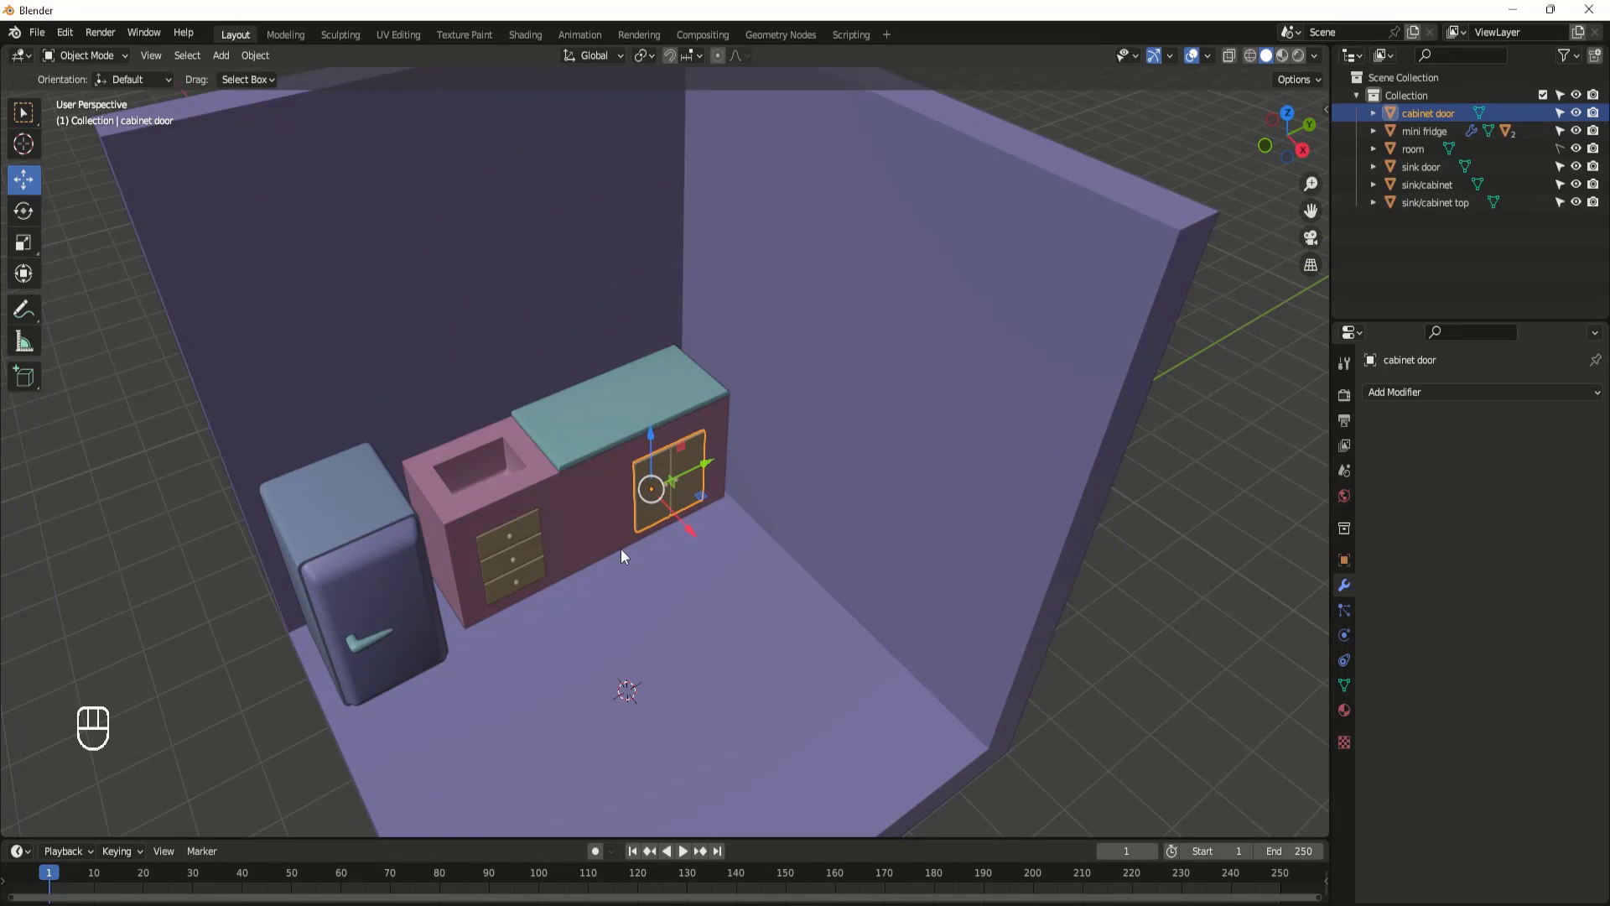
scroll(628, 537, "down", 3)
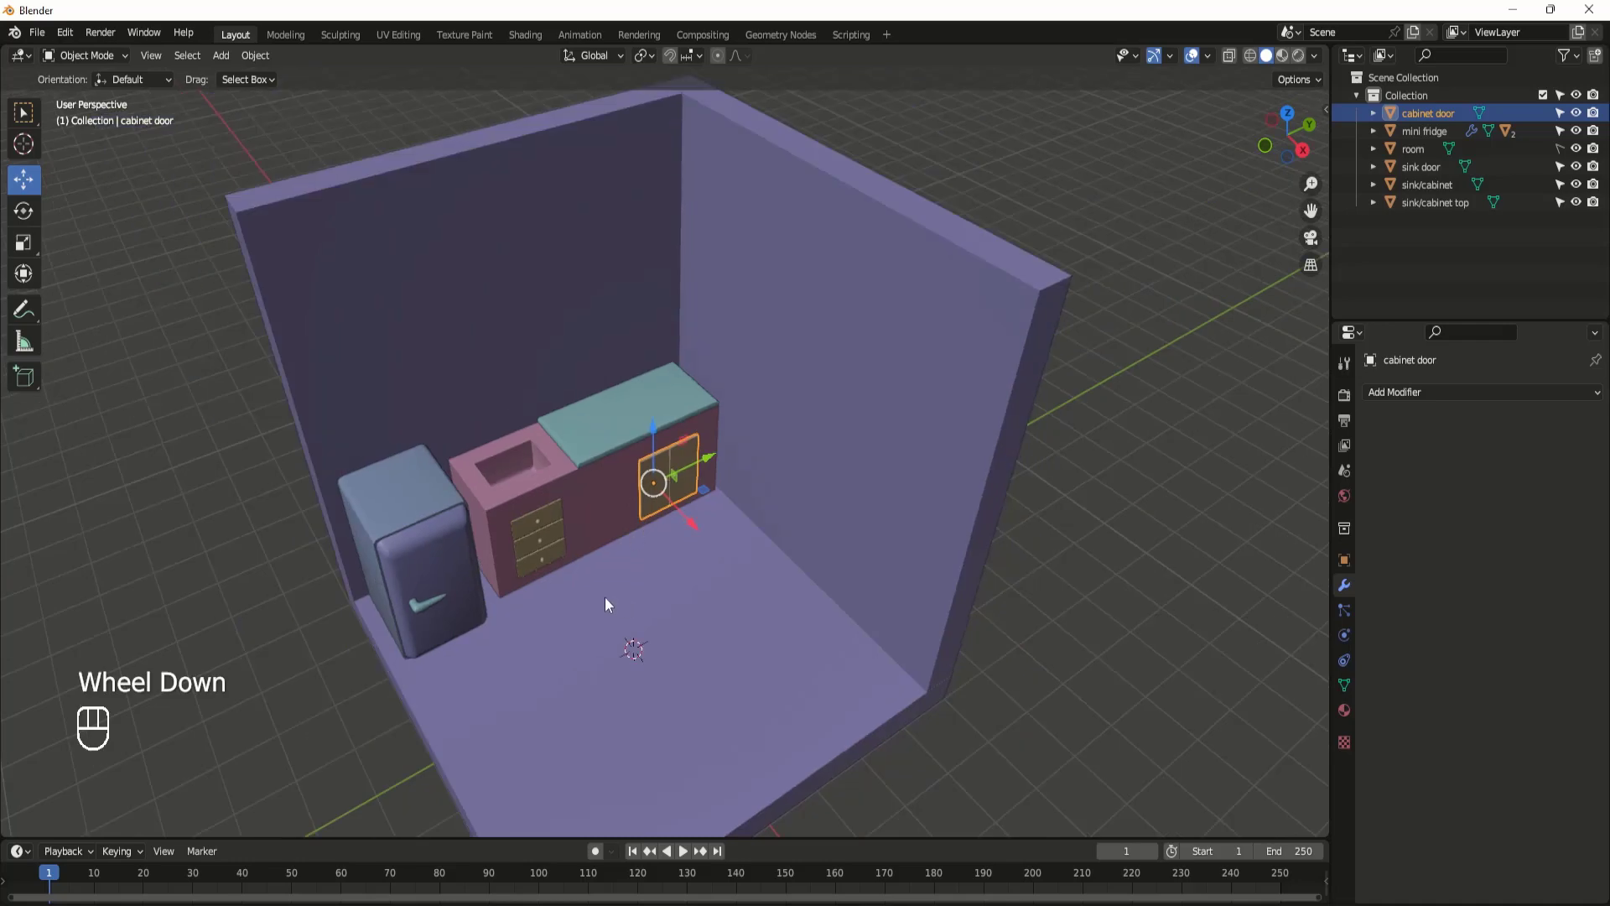
middle_click_drag(556, 591, 613, 535)
scroll(615, 533, "up", 2)
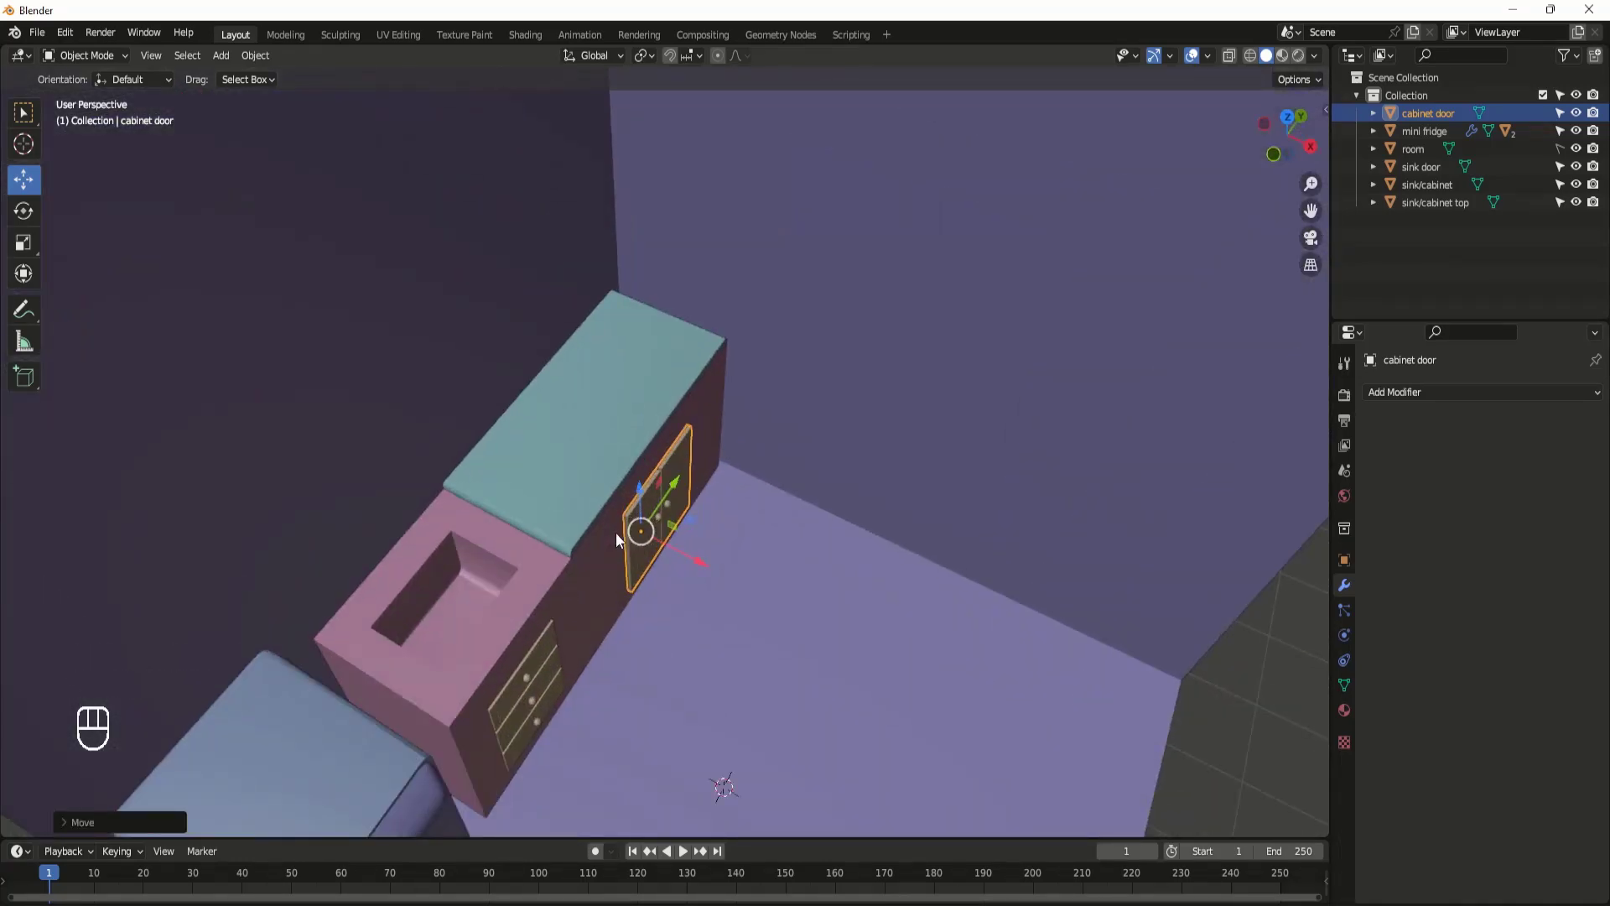
scroll(616, 532, "down", 2)
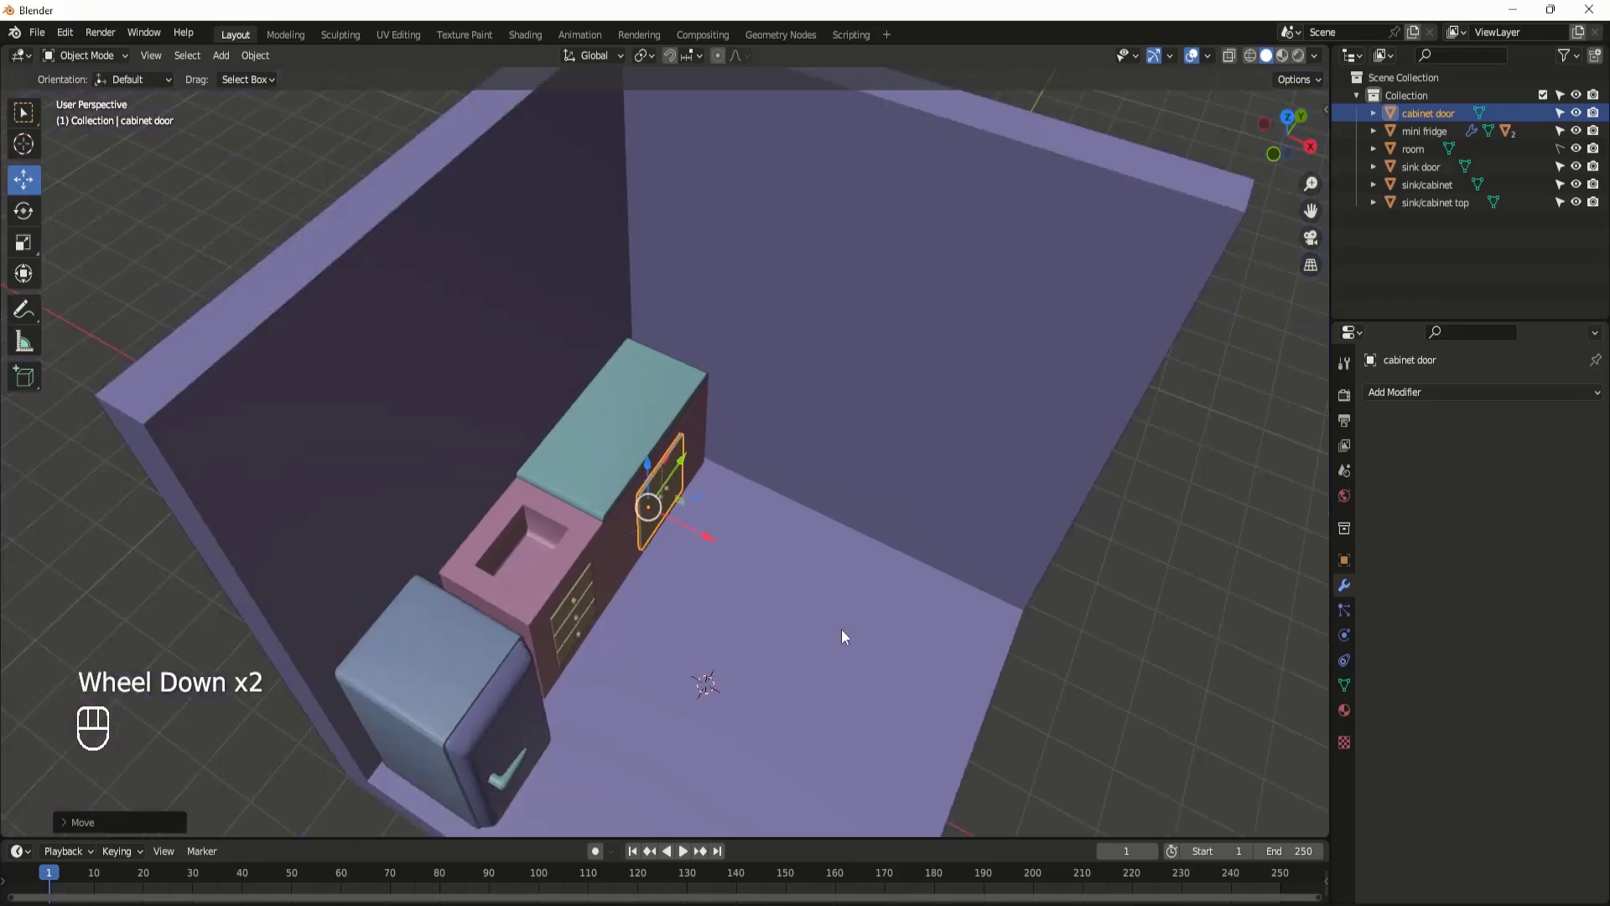